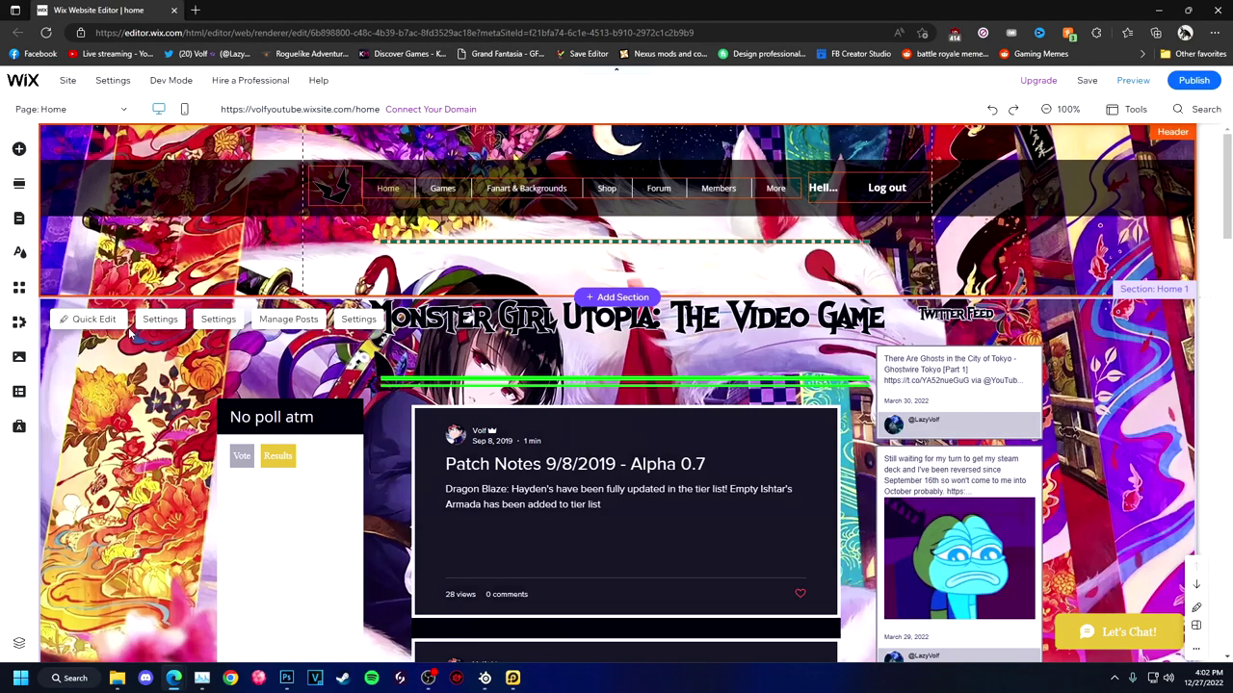
Open the home section's background image choices, then switch over to Photoshop
{"action": "left_click", "coordinate": [160, 294]}
{"action": "scroll", "coordinate": [152, 575], "scroll_direction": "up", "scroll_amount": 5}
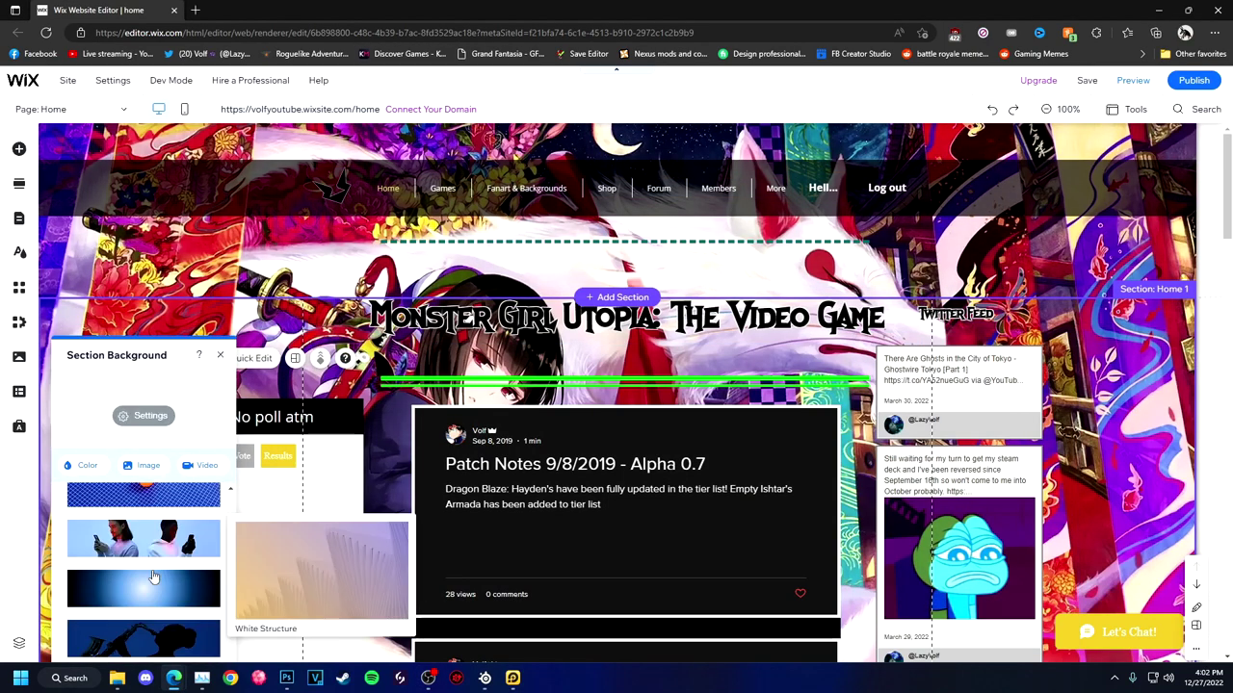
{"action": "left_click", "coordinate": [288, 678]}
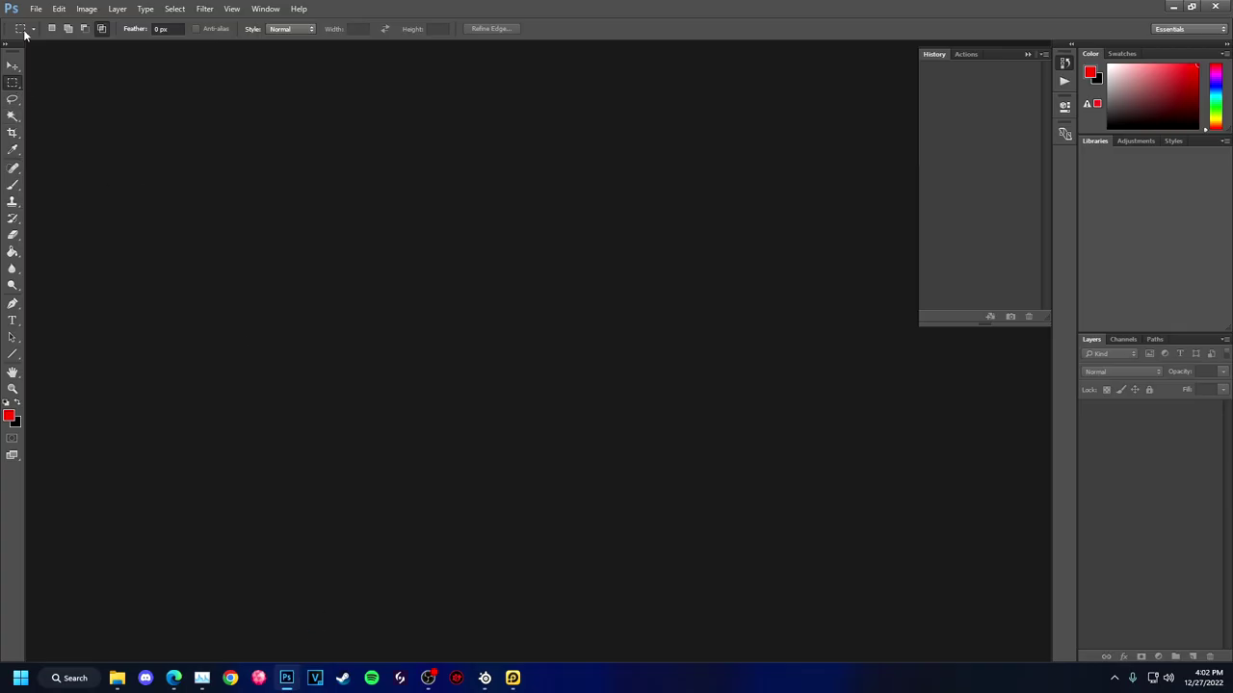
Create a new 1920×1080 document named Website Background
{"action": "left_click", "coordinate": [36, 8]}
{"action": "left_click", "coordinate": [43, 21]}
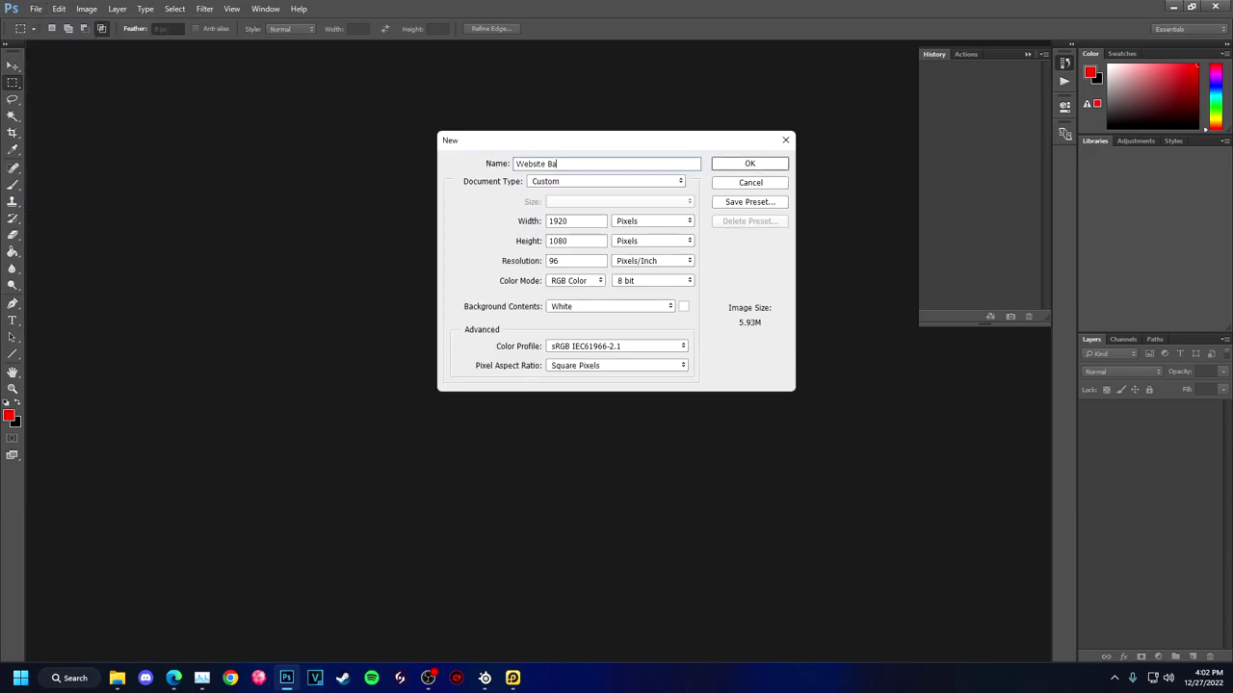
{"action": "type", "text": "ckground"}
{"action": "key", "text": "Return"}
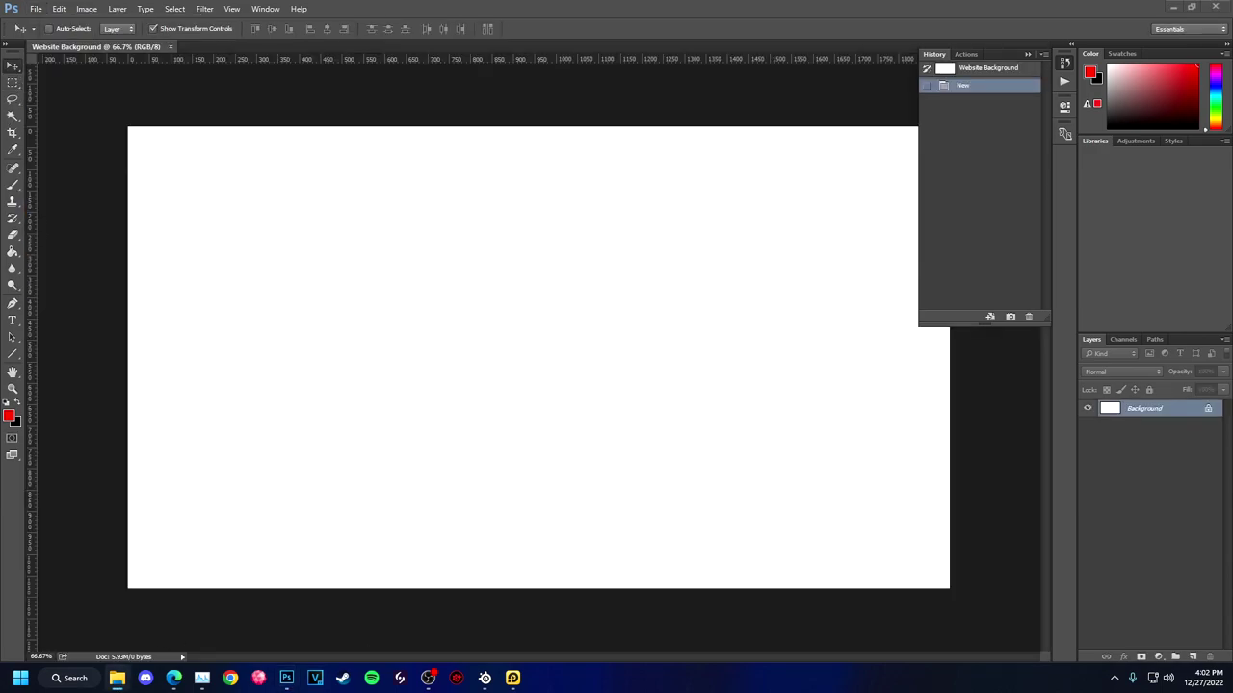
Place the Dark Elf image at left and shrink the tiger into the lower right
{"action": "mouse_move", "coordinate": [281, 168]}
{"action": "left_mouse_down"}
{"action": "mouse_move", "coordinate": [281, 242]}
{"action": "mouse_move", "coordinate": [258, 256]}
{"action": "left_mouse_up"}
{"action": "key", "text": "Return"}
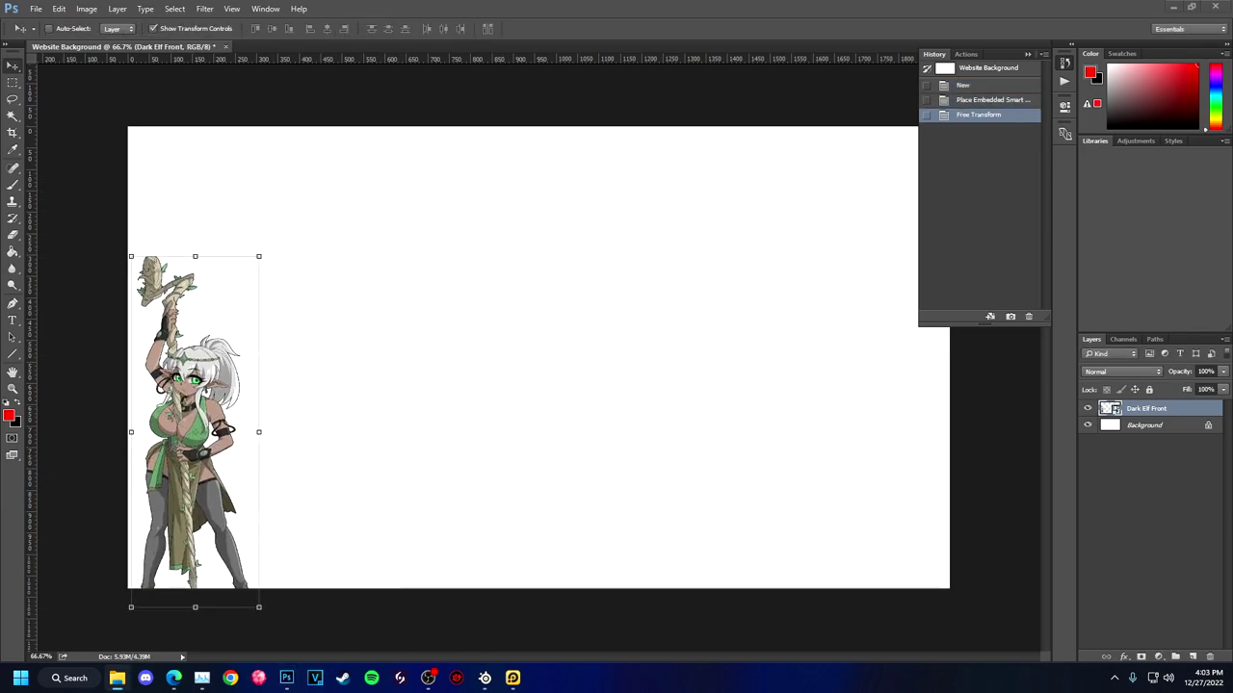
{"action": "left_click_drag", "start_coordinate": [380, 124], "coordinate": [487, 283]}
{"action": "left_click_drag", "start_coordinate": [625, 335], "coordinate": [880, 335]}
{"action": "key", "text": "Return"}
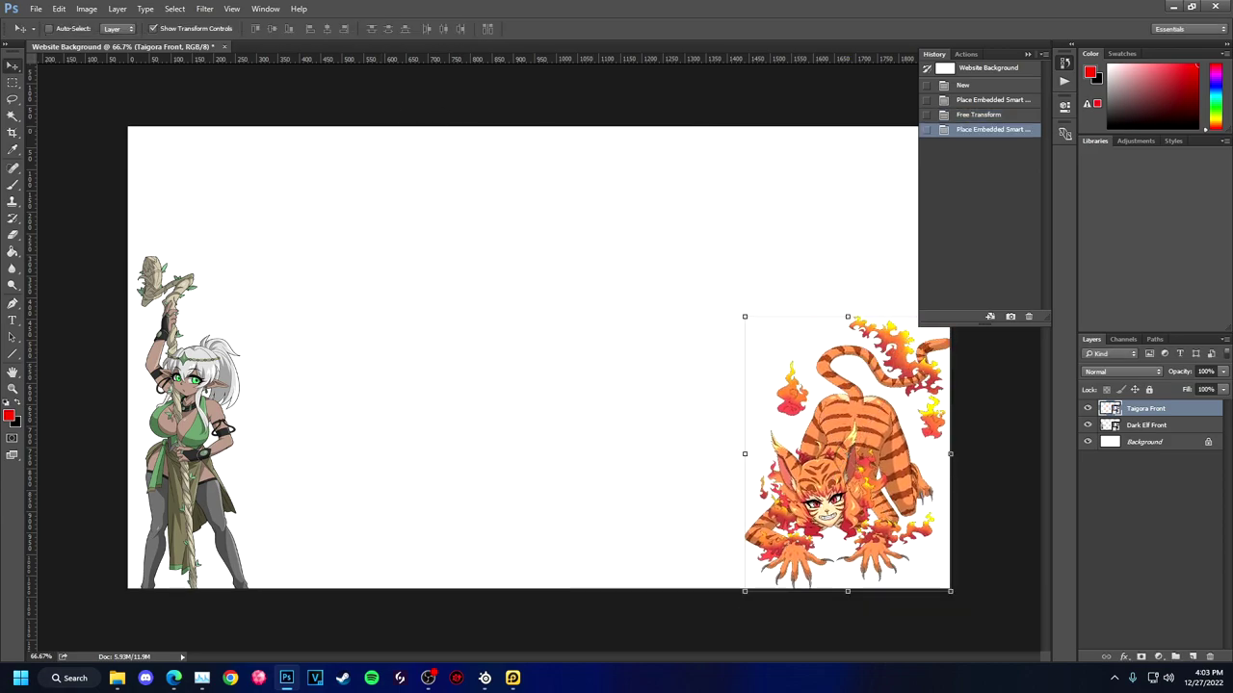
Scale the slime girl into the upper-right corner, with its layer beneath Taigora Front
{"action": "left_click_drag", "start_coordinate": [129, 586], "coordinate": [559, 393]}
{"action": "left_click_drag", "start_coordinate": [630, 314], "coordinate": [829, 314]}
{"action": "key", "text": "Return"}
{"action": "left_click_drag", "start_coordinate": [1137, 415], "coordinate": [1136, 431]}
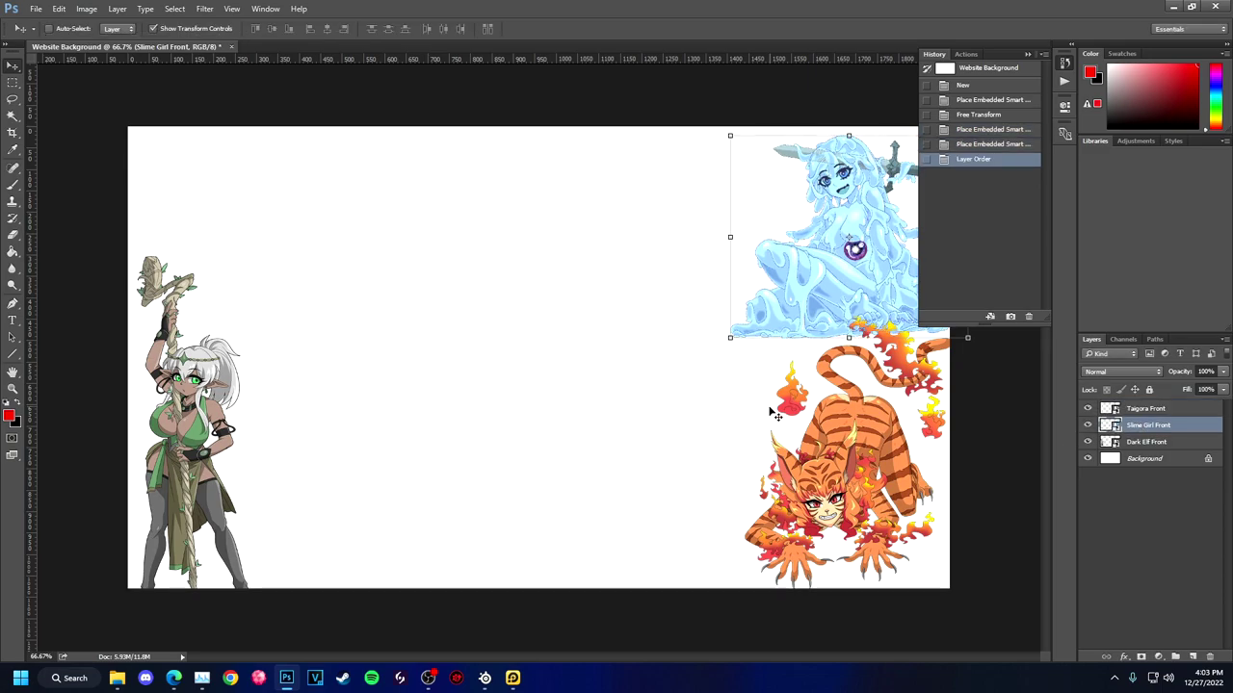
{"action": "left_click_drag", "start_coordinate": [817, 203], "coordinate": [854, 212]}
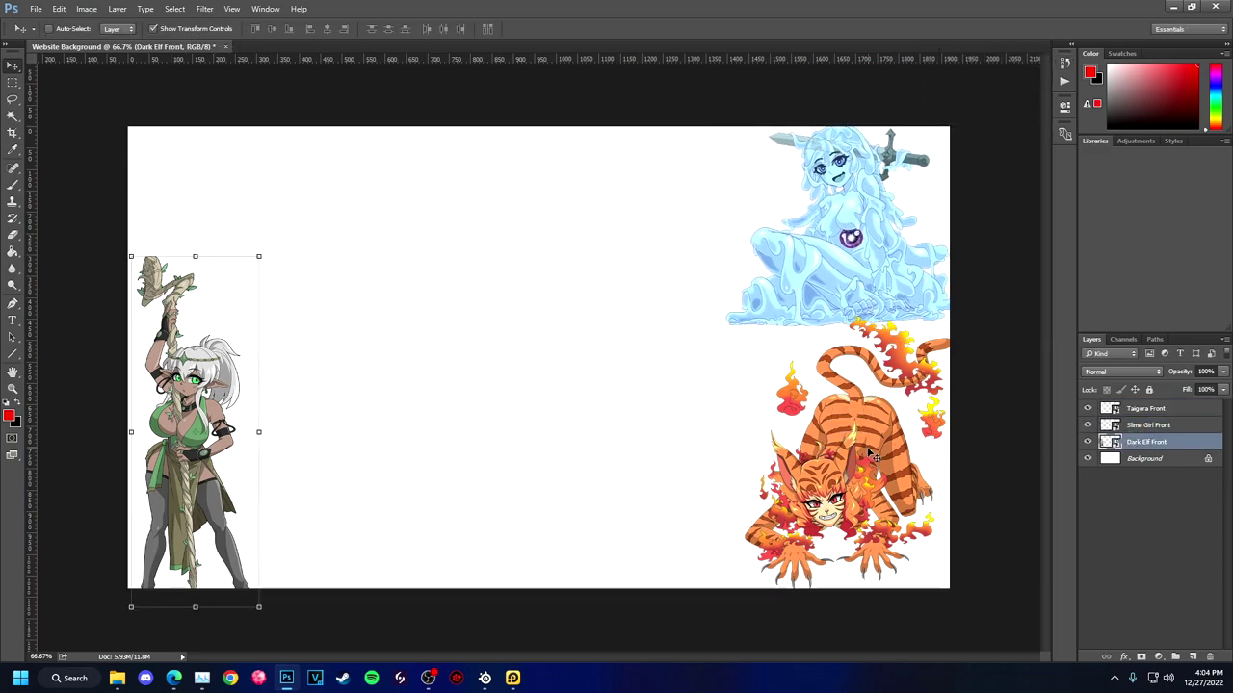
{"action": "left_click_drag", "start_coordinate": [860, 416], "coordinate": [857, 416]}
{"action": "left_click", "coordinate": [1145, 424]}
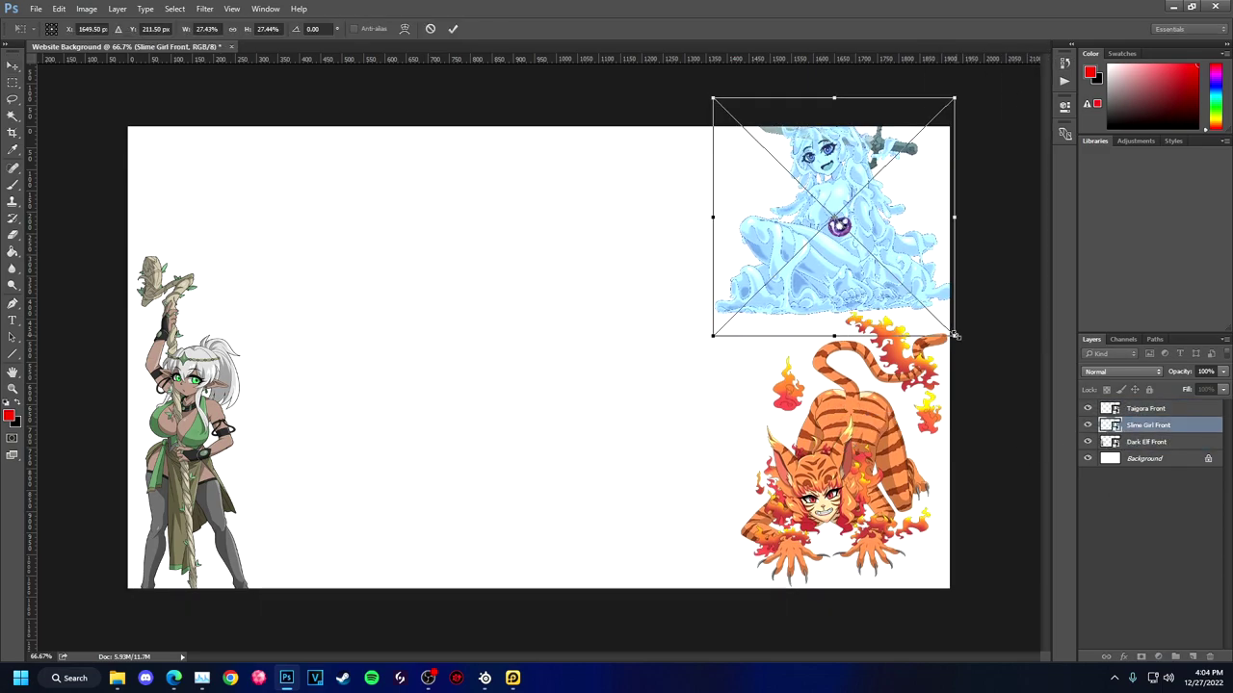
{"action": "left_click_drag", "start_coordinate": [838, 222], "coordinate": [911, 252]}
{"action": "key", "text": "Return"}
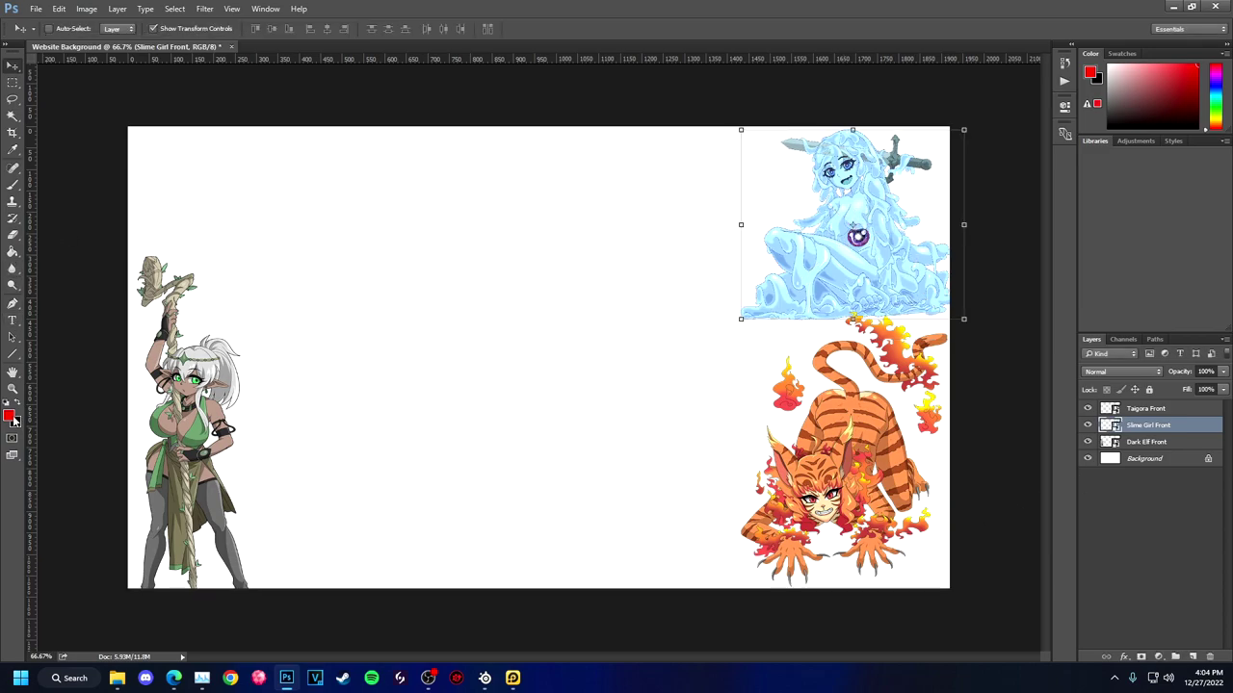
Switch from the fill tools to the Gradient tool
{"action": "right_click", "coordinate": [13, 251]}
{"action": "left_click", "coordinate": [58, 253]}
{"action": "left_click", "coordinate": [92, 28]}
Save the current gradient as a new preset, then delete that preset
{"action": "right_click", "coordinate": [20, 81]}
{"action": "left_click", "coordinate": [48, 83]}
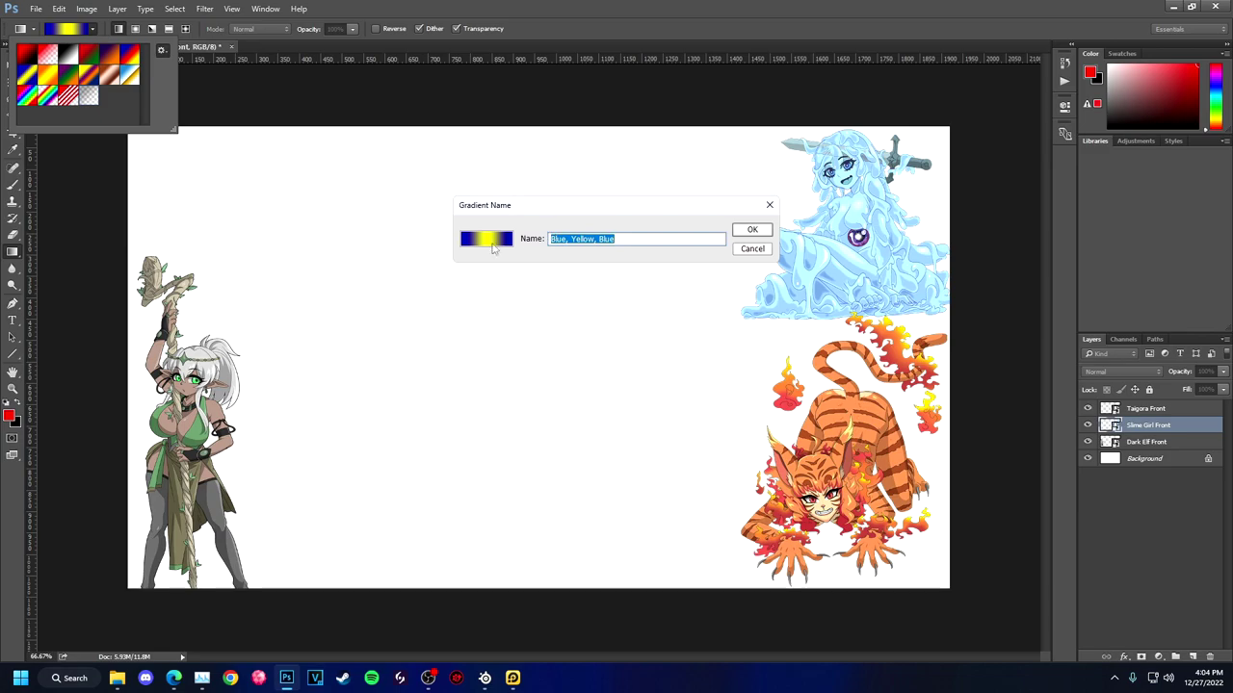
{"action": "key", "text": "Return"}
{"action": "left_click", "coordinate": [162, 50]}
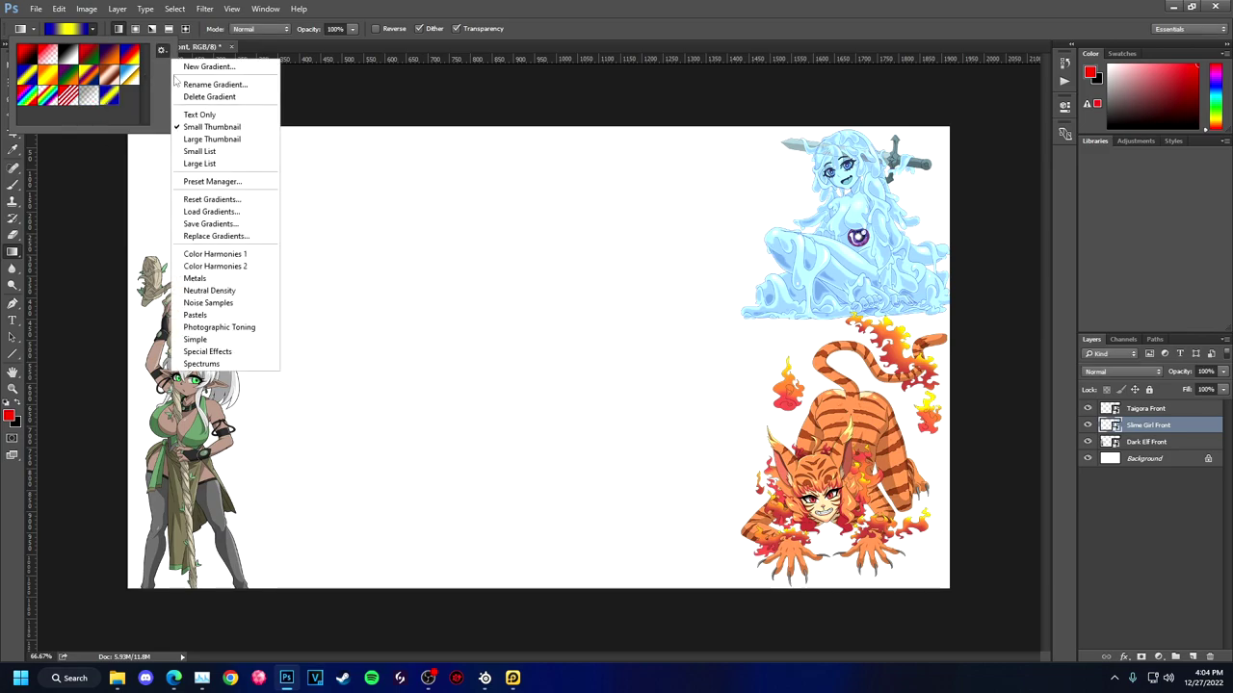
{"action": "left_click", "coordinate": [209, 98]}
Edit the gradient with a green colour stop and an added orange stop
{"action": "left_click", "coordinate": [67, 28]}
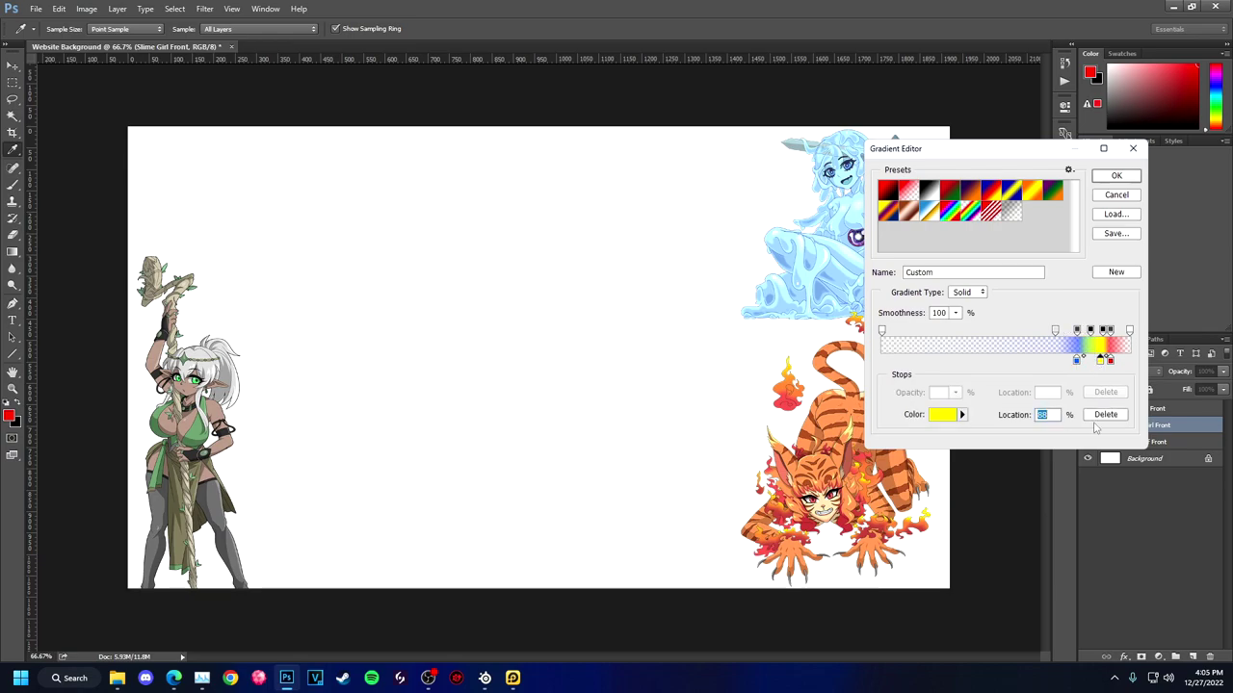
{"action": "left_click", "coordinate": [1093, 332]}
{"action": "key", "text": "Return"}
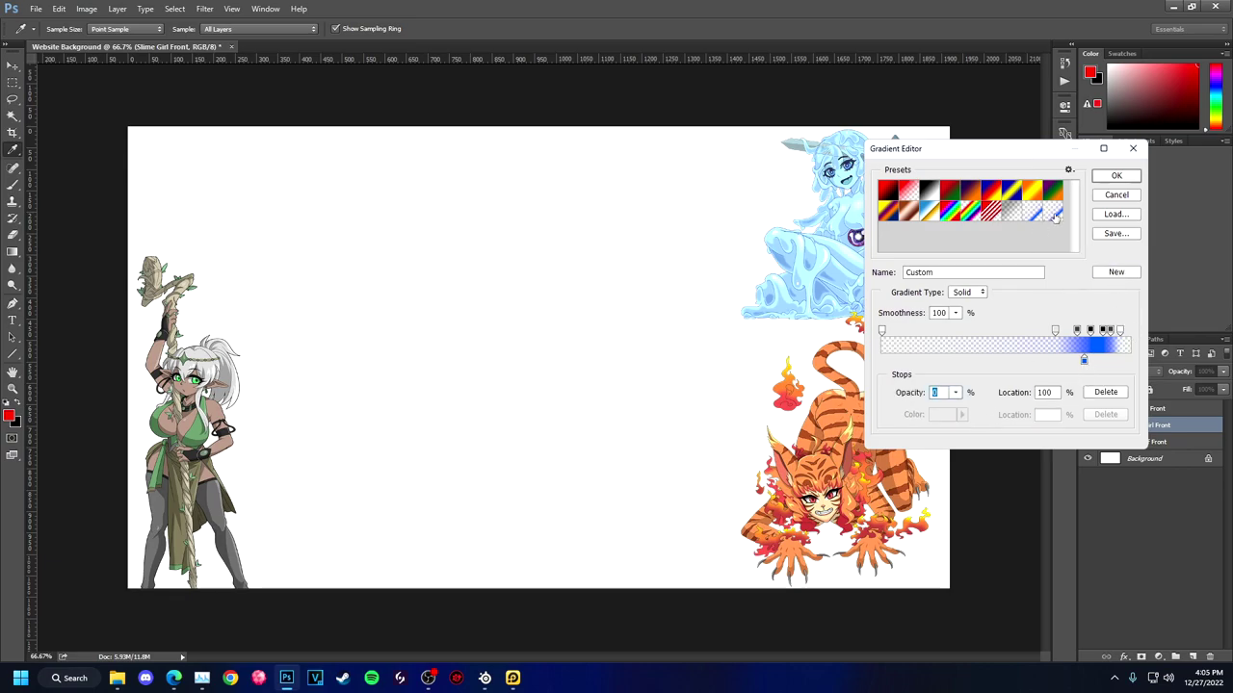
{"action": "double_click", "coordinate": [1089, 361]}
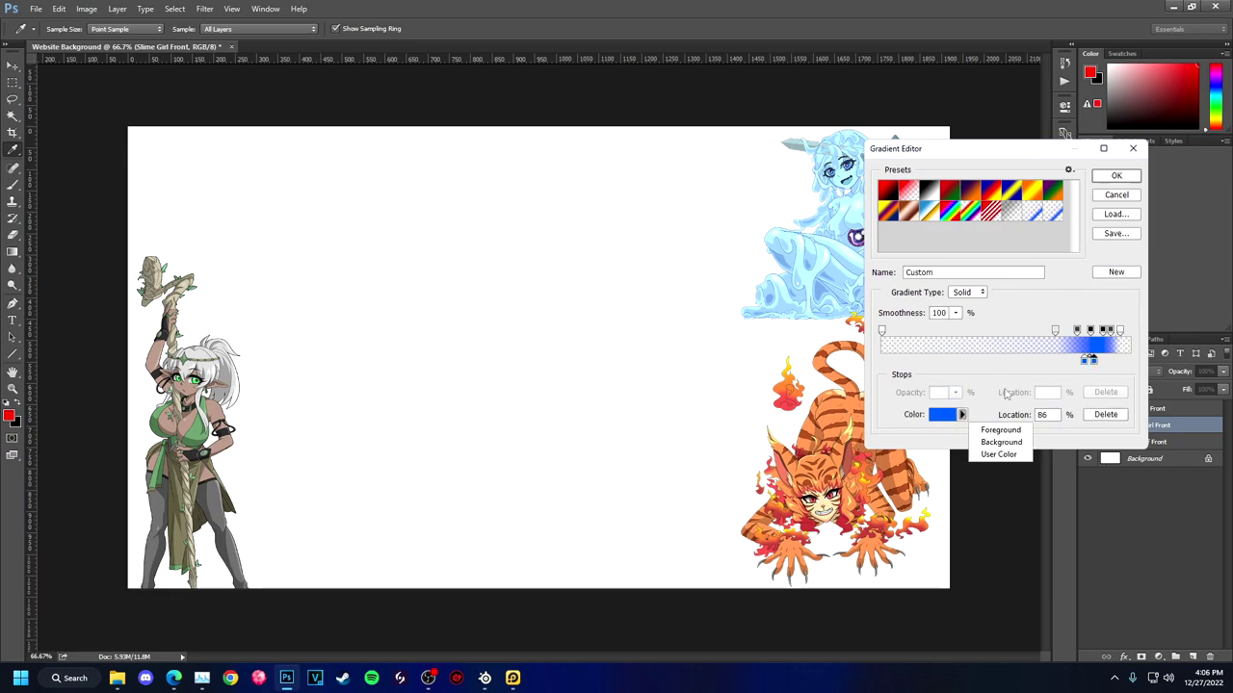
{"action": "key", "text": "Return"}
{"action": "left_click_drag", "start_coordinate": [850, 289], "coordinate": [851, 370]}
{"action": "double_click", "coordinate": [1103, 360]}
{"action": "key", "text": "Return"}
{"action": "left_click", "coordinate": [1116, 176]}
Add a new Layer 1 above the Background, test-draw the gradient, then undo it
{"action": "left_click", "coordinate": [674, 231]}
{"action": "left_click", "coordinate": [625, 254]}
{"action": "left_click", "coordinate": [1146, 459]}
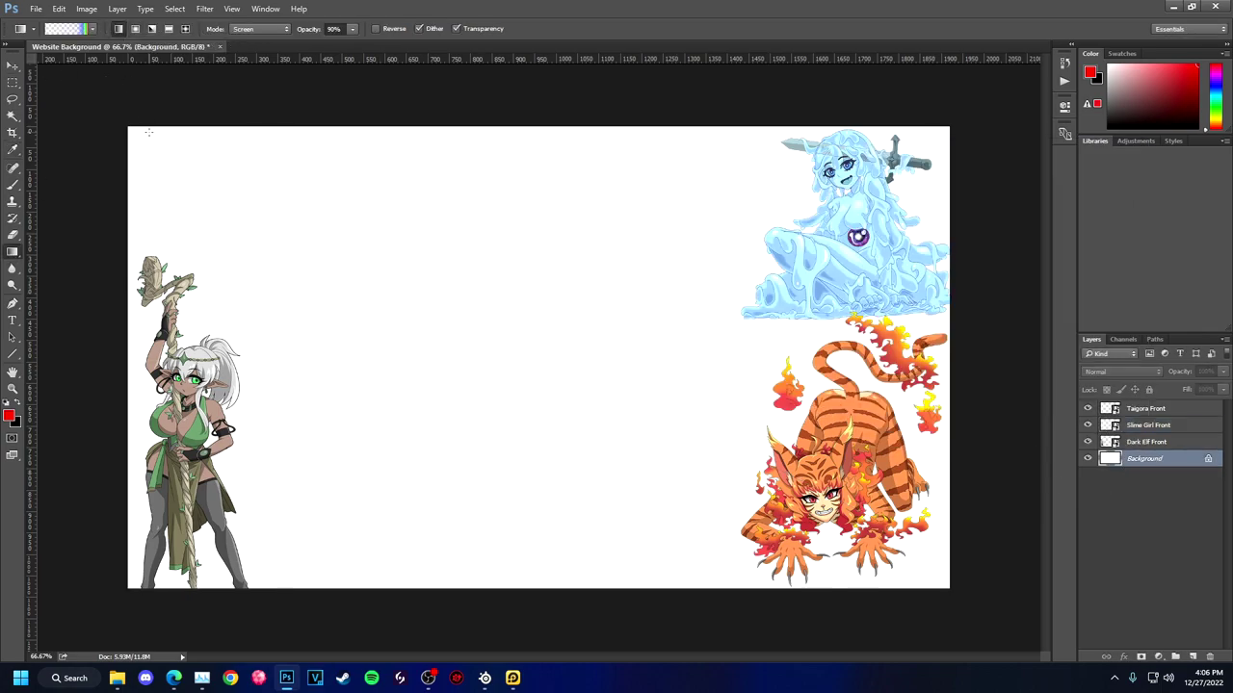
{"action": "left_click", "coordinate": [1193, 657]}
{"action": "left_click_drag", "start_coordinate": [386, 443], "coordinate": [770, 385]}
{"action": "key", "text": "ctrl+z"}
Refine the gradient stops with blue at 31% and fill Layer 1 across the canvas
{"action": "left_click", "coordinate": [64, 28]}
{"action": "left_click_drag", "start_coordinate": [1056, 337], "coordinate": [1056, 385]}
{"action": "left_click_drag", "start_coordinate": [1077, 360], "coordinate": [976, 360]}
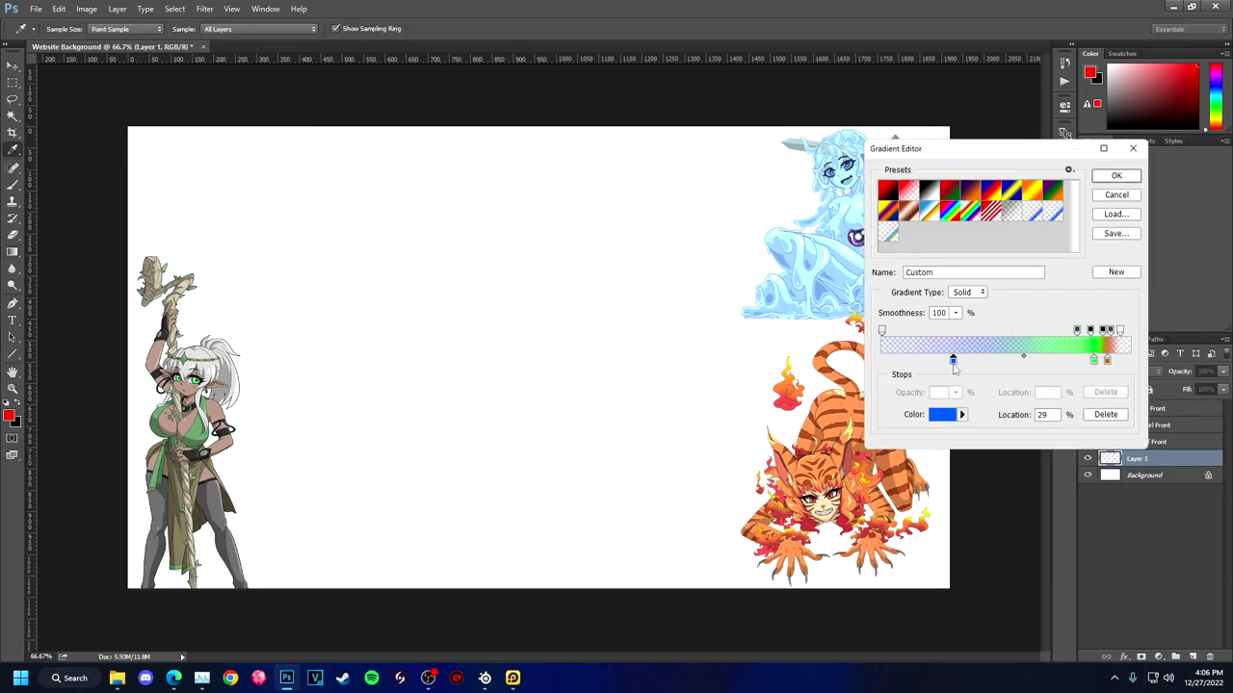
{"action": "left_click", "coordinate": [1005, 332]}
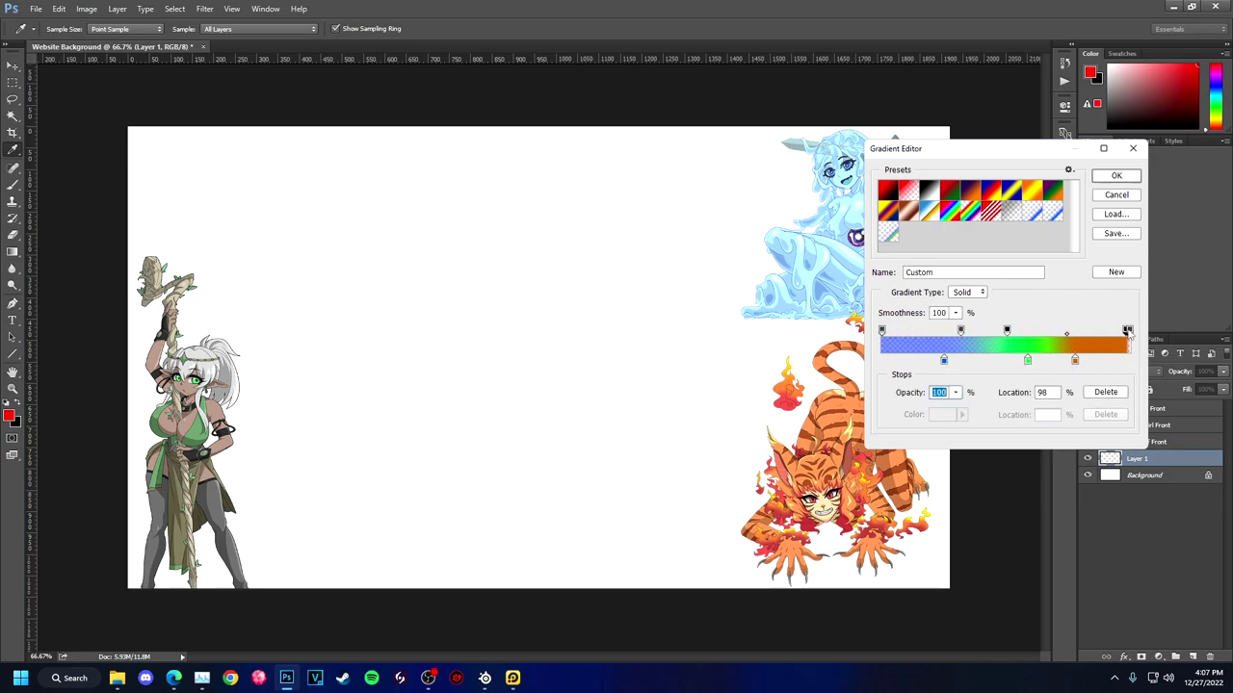
{"action": "left_click", "coordinate": [957, 360]}
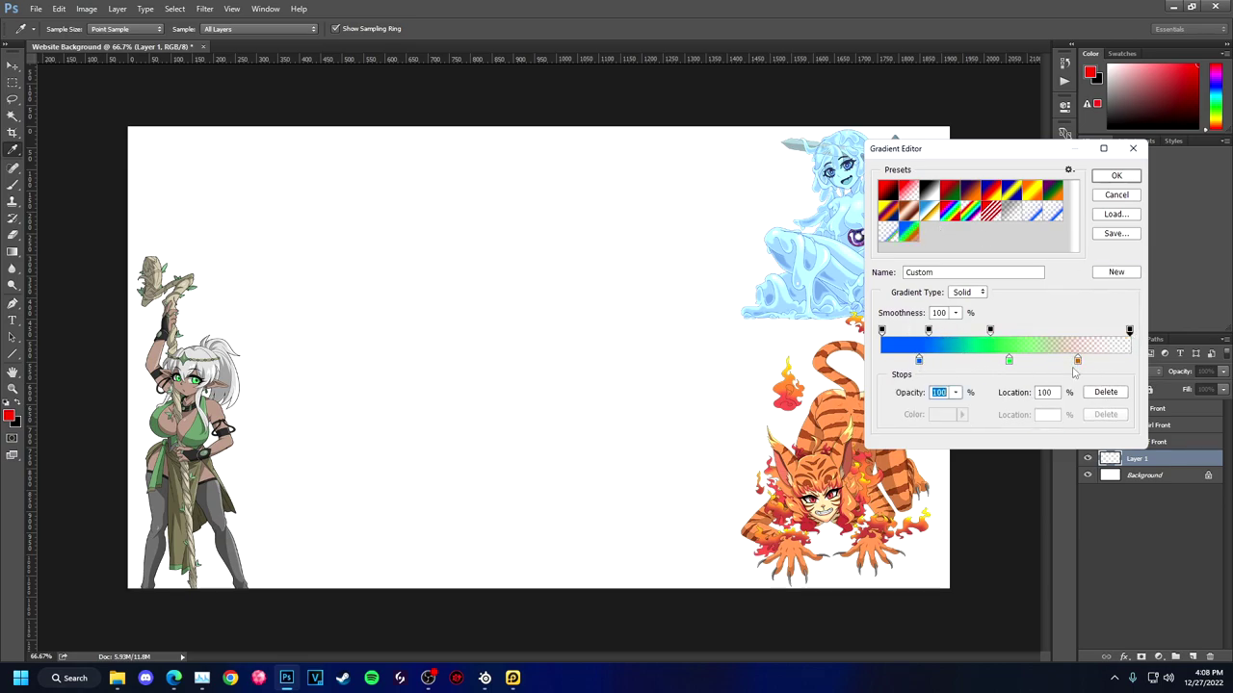
{"action": "left_click_drag", "start_coordinate": [1078, 362], "coordinate": [1080, 395]}
{"action": "left_click", "coordinate": [1128, 332]}
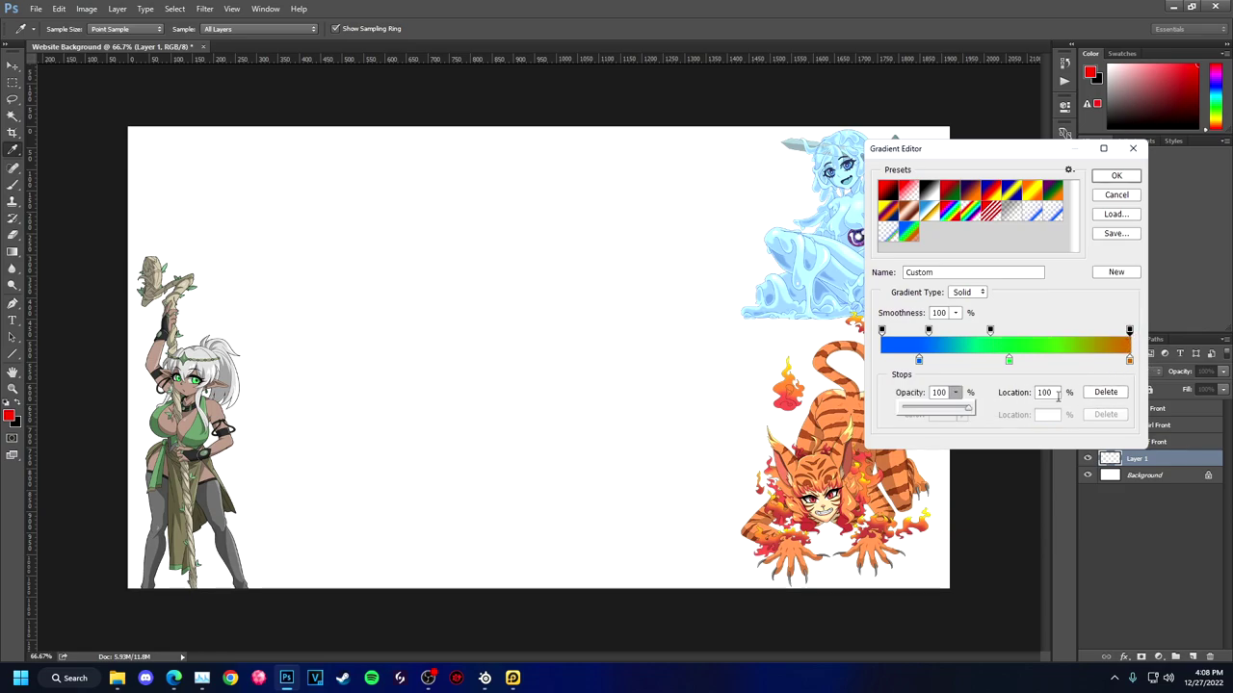
{"action": "left_click", "coordinate": [1116, 175]}
{"action": "left_click_drag", "start_coordinate": [206, 206], "coordinate": [896, 241]}
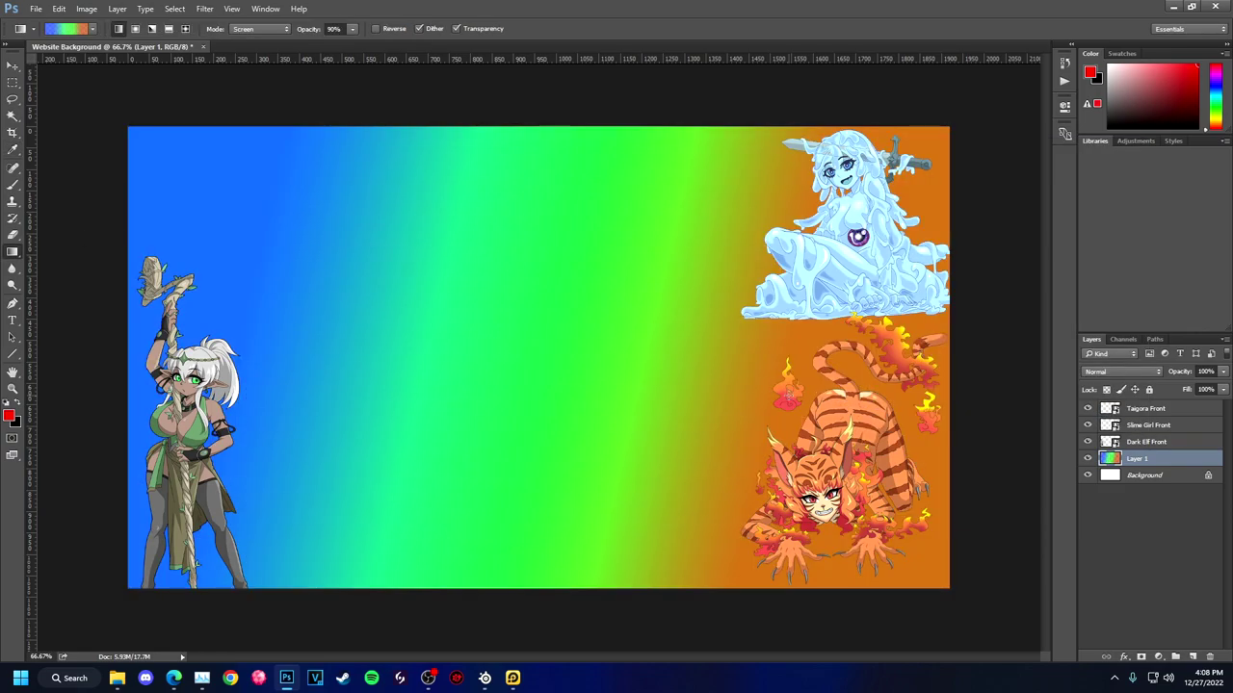
Move the elf to the canvas centre and enlarge it to full canvas height
{"action": "key", "text": "v"}
{"action": "mouse_move", "coordinate": [149, 260]}
{"action": "left_mouse_down"}
{"action": "mouse_move", "coordinate": [450, 258]}
{"action": "mouse_move", "coordinate": [540, 337]}
{"action": "left_mouse_up"}
{"action": "key", "text": "ctrl+t"}
{"action": "key", "text": "Return"}
{"action": "left_click_drag", "start_coordinate": [858, 236], "coordinate": [246, 400]}
{"action": "key", "text": "ctrl+t"}
Enlarge the slime girl on the left and the tiger on the right side
{"action": "left_click_drag", "start_coordinate": [113, 287], "coordinate": [55, 234]}
{"action": "left_click_drag", "start_coordinate": [317, 440], "coordinate": [292, 438]}
{"action": "key", "text": "Return"}
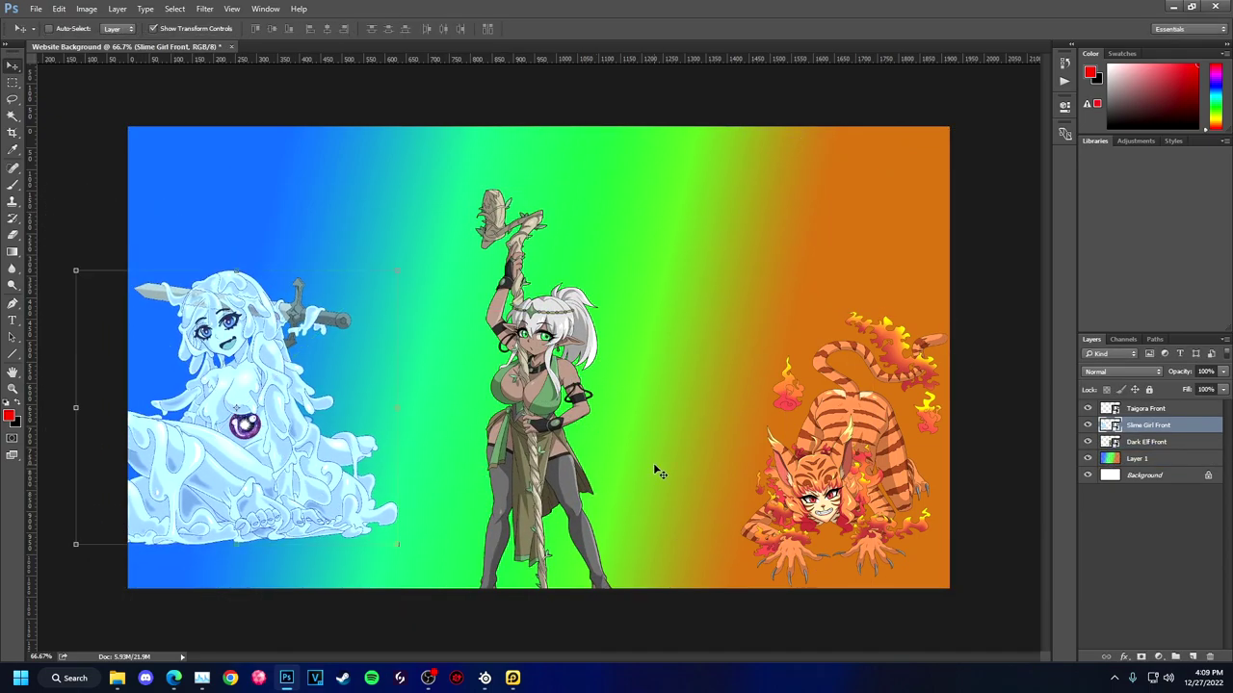
{"action": "left_click", "coordinate": [1144, 408]}
{"action": "left_click_drag", "start_coordinate": [740, 313], "coordinate": [603, 191]}
{"action": "left_click_drag", "start_coordinate": [908, 495], "coordinate": [991, 570]}
{"action": "left_click_drag", "start_coordinate": [838, 404], "coordinate": [860, 427]}
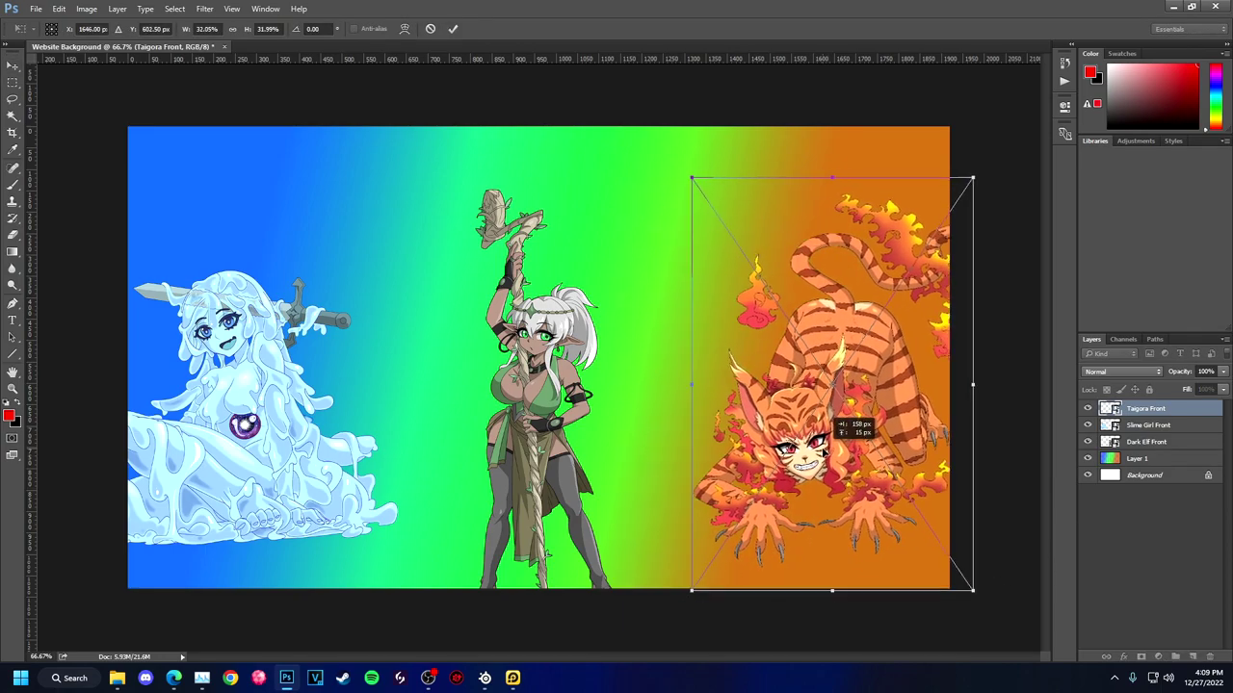
Create a new 1920×1080 document named Website BG
{"action": "left_click", "coordinate": [36, 9]}
{"action": "left_click", "coordinate": [38, 18]}
{"action": "type", "text": "Website BG"}
{"action": "key", "text": "Return"}
{"action": "left_click", "coordinate": [11, 253]}
{"action": "right_click", "coordinate": [11, 252]}
Draw a tall cyan-filled rectangle over the left third of the canvas
{"action": "left_click", "coordinate": [72, 261]}
{"action": "left_click", "coordinate": [11, 353]}
{"action": "left_click_drag", "start_coordinate": [118, 108], "coordinate": [393, 632]}
{"action": "left_click", "coordinate": [119, 29]}
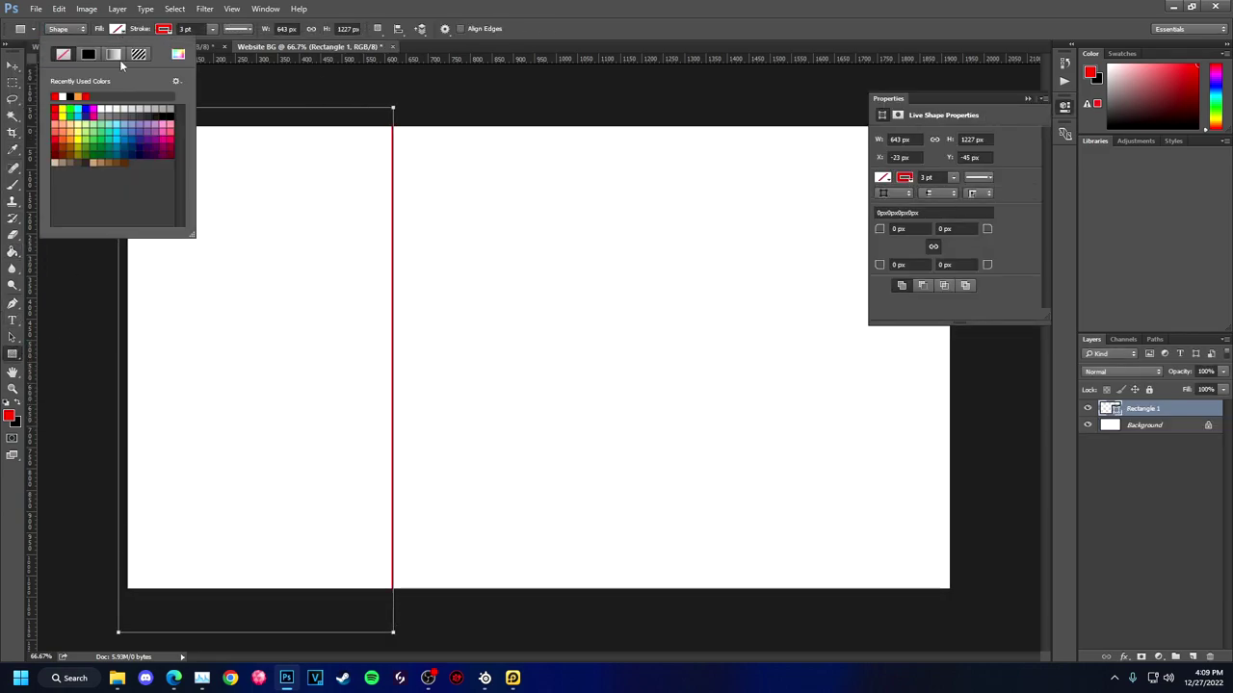
{"action": "left_click", "coordinate": [74, 99]}
{"action": "left_click", "coordinate": [164, 29]}
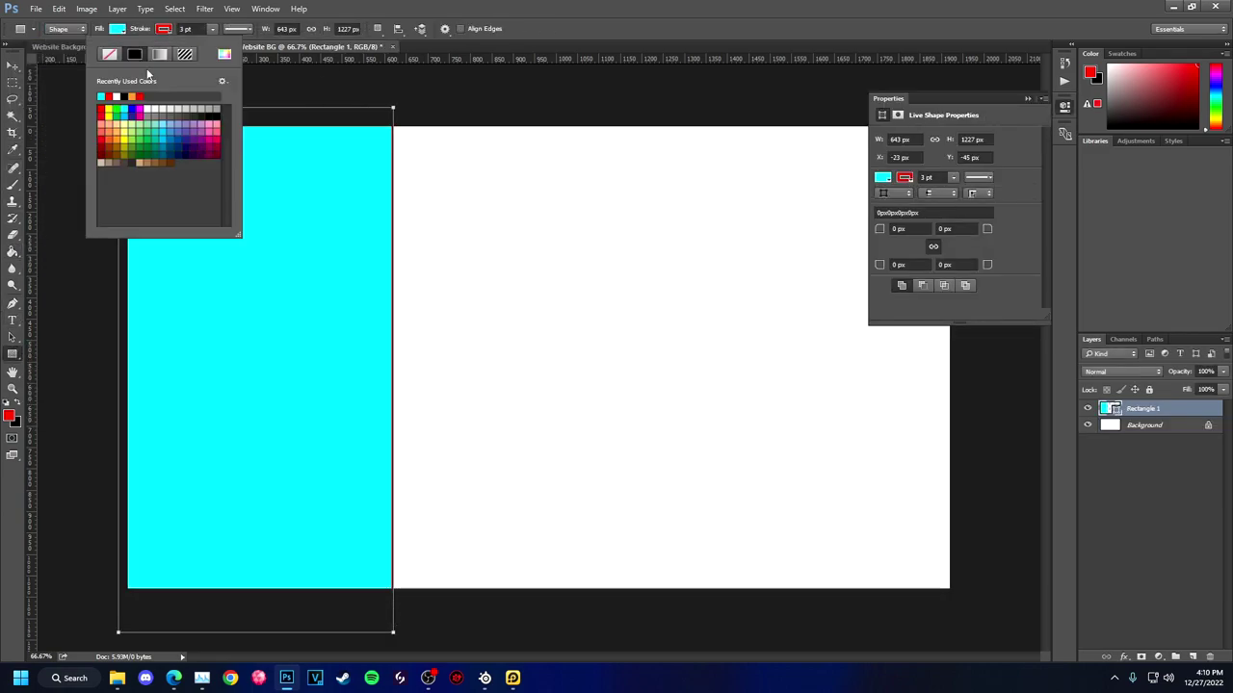
{"action": "left_click", "coordinate": [125, 93]}
Fill the rectangle with blue sampled from the Website Background gradient
{"action": "mouse_move", "coordinate": [116, 679]}
{"action": "left_click", "coordinate": [125, 46]}
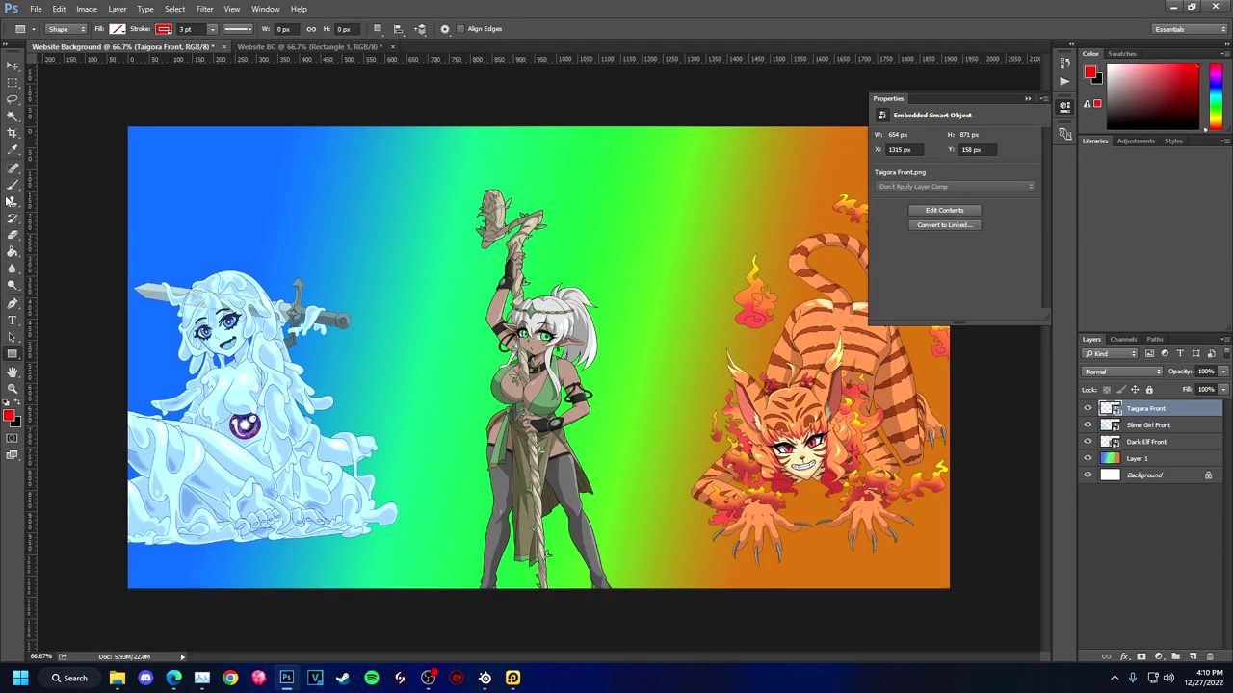
{"action": "key", "text": "i"}
{"action": "left_click", "coordinate": [256, 179]}
{"action": "key", "text": "ctrl+Tab"}
{"action": "key", "text": "g"}
{"action": "left_click", "coordinate": [289, 164]}
{"action": "left_click", "coordinate": [586, 255]}
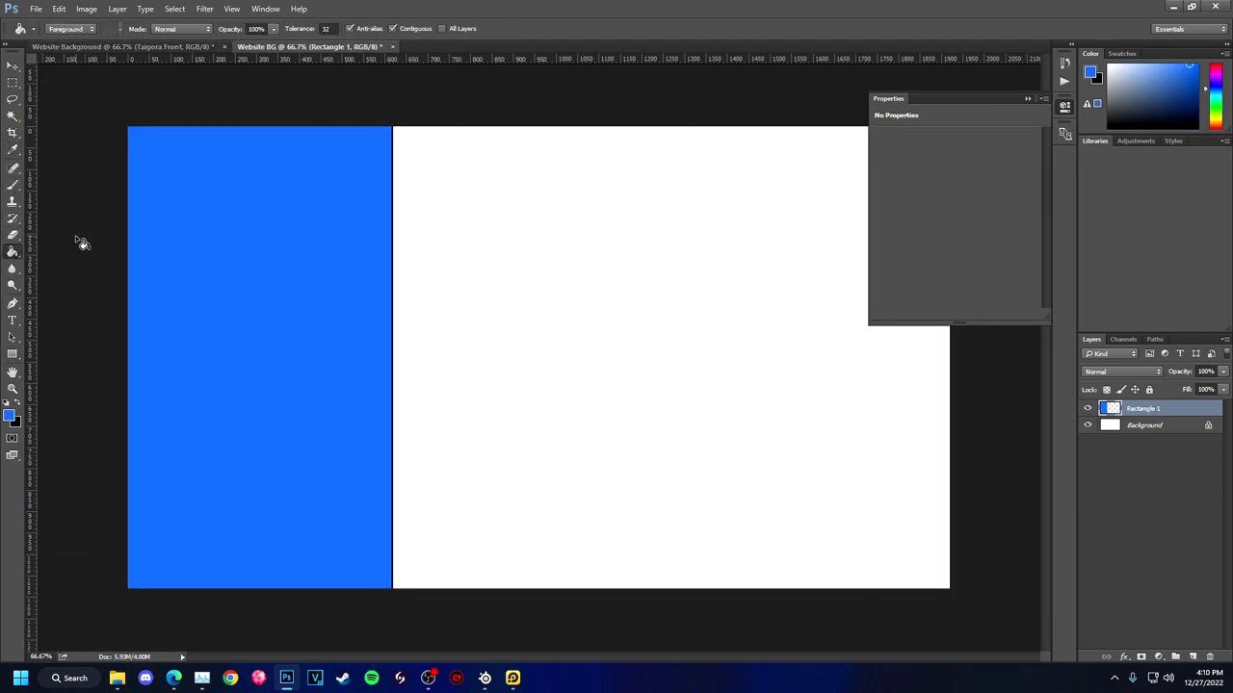
Paste the slime girl art and enlarge it over the blue panel
{"action": "left_click", "coordinate": [125, 47]}
{"action": "left_click", "coordinate": [308, 46]}
{"action": "key", "text": "ctrl+v"}
{"action": "key", "text": "ctrl+t"}
{"action": "left_click_drag", "start_coordinate": [520, 356], "coordinate": [252, 414]}
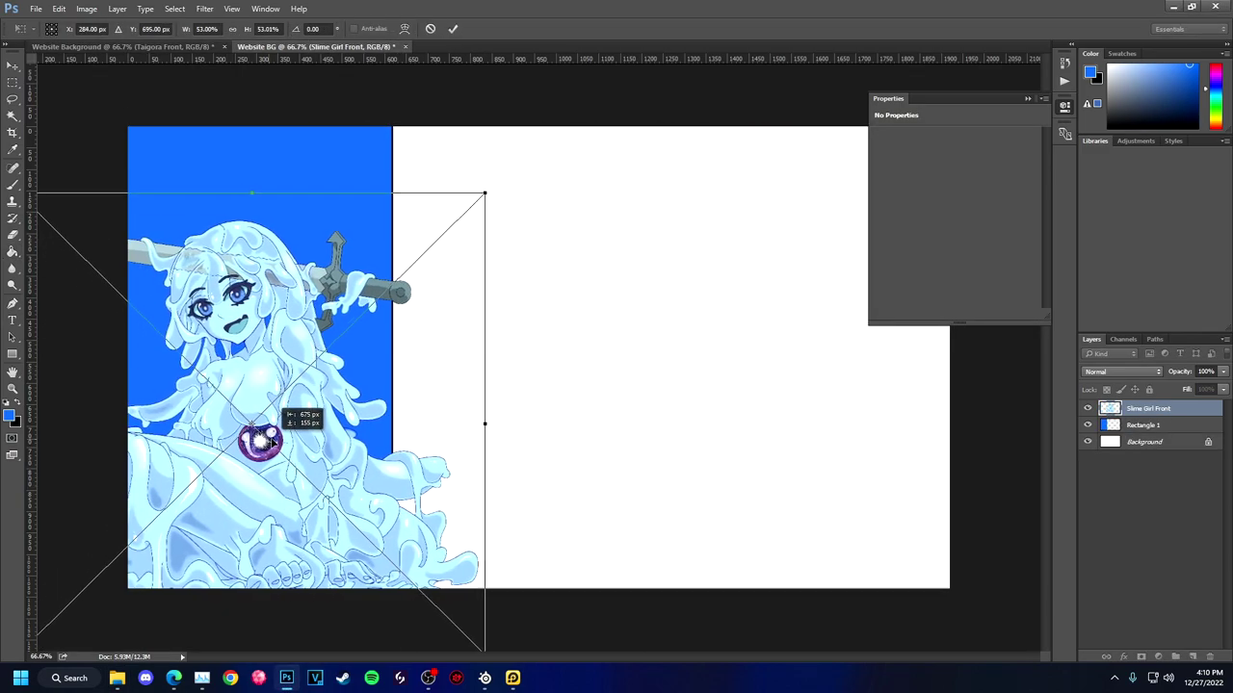
{"action": "key", "text": "Return"}
{"action": "key", "text": "v"}
{"action": "left_click_drag", "start_coordinate": [244, 363], "coordinate": [281, 347]}
Sample the green colour from the Website Background reference image
{"action": "left_click", "coordinate": [12, 149]}
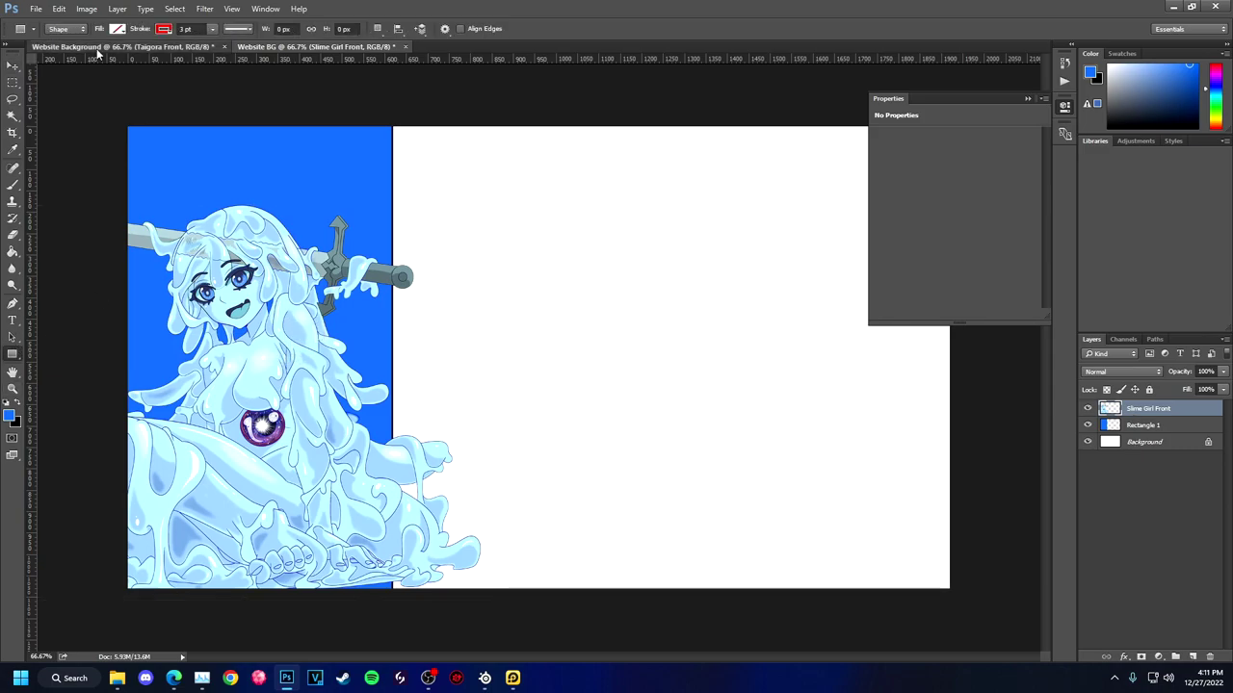
{"action": "left_click", "coordinate": [106, 47]}
{"action": "left_click", "coordinate": [587, 183]}
{"action": "key", "text": "ctrl+Tab"}
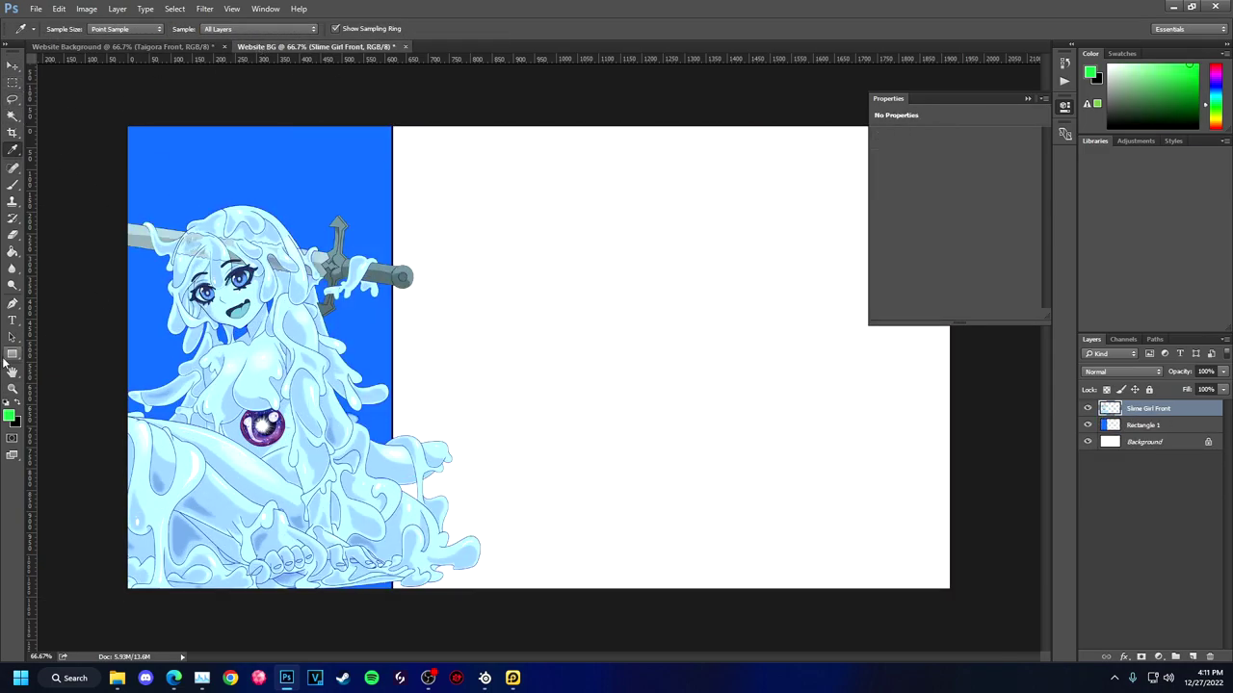
Draw a solid green panel with a black outline right of the blue panel
{"action": "key", "text": "u"}
{"action": "left_click", "coordinate": [116, 27]}
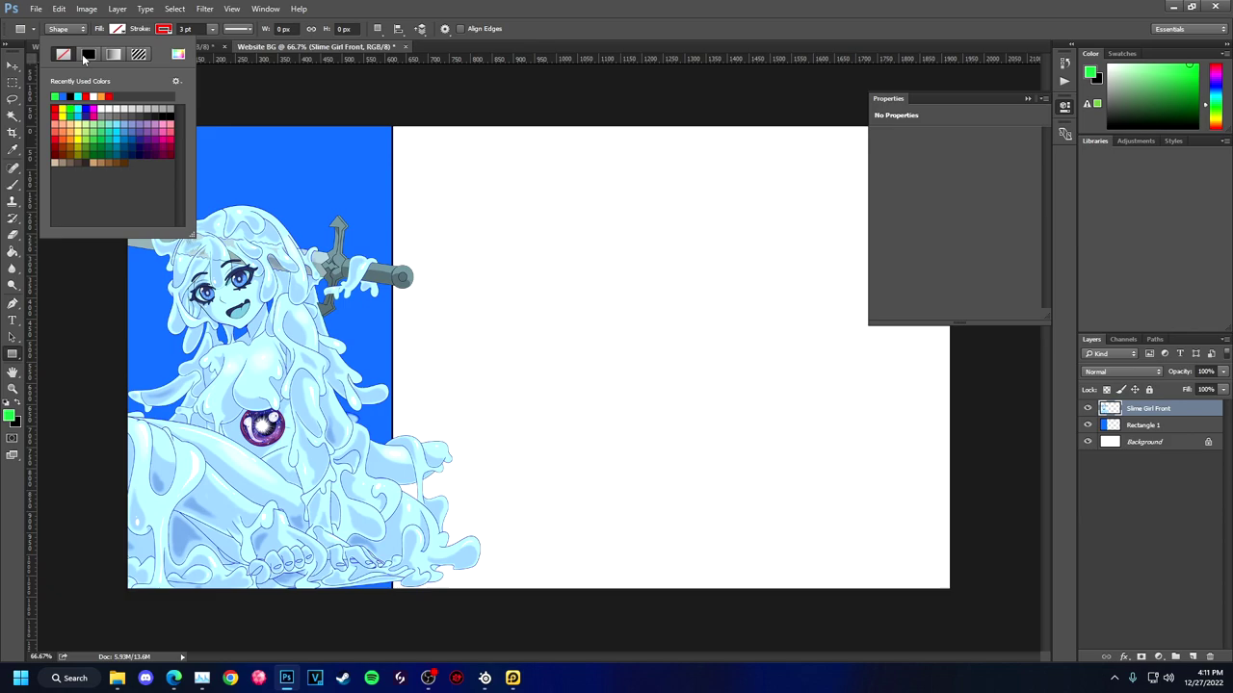
{"action": "left_click", "coordinate": [86, 56]}
{"action": "left_click", "coordinate": [126, 96]}
{"action": "left_click", "coordinate": [428, 108]}
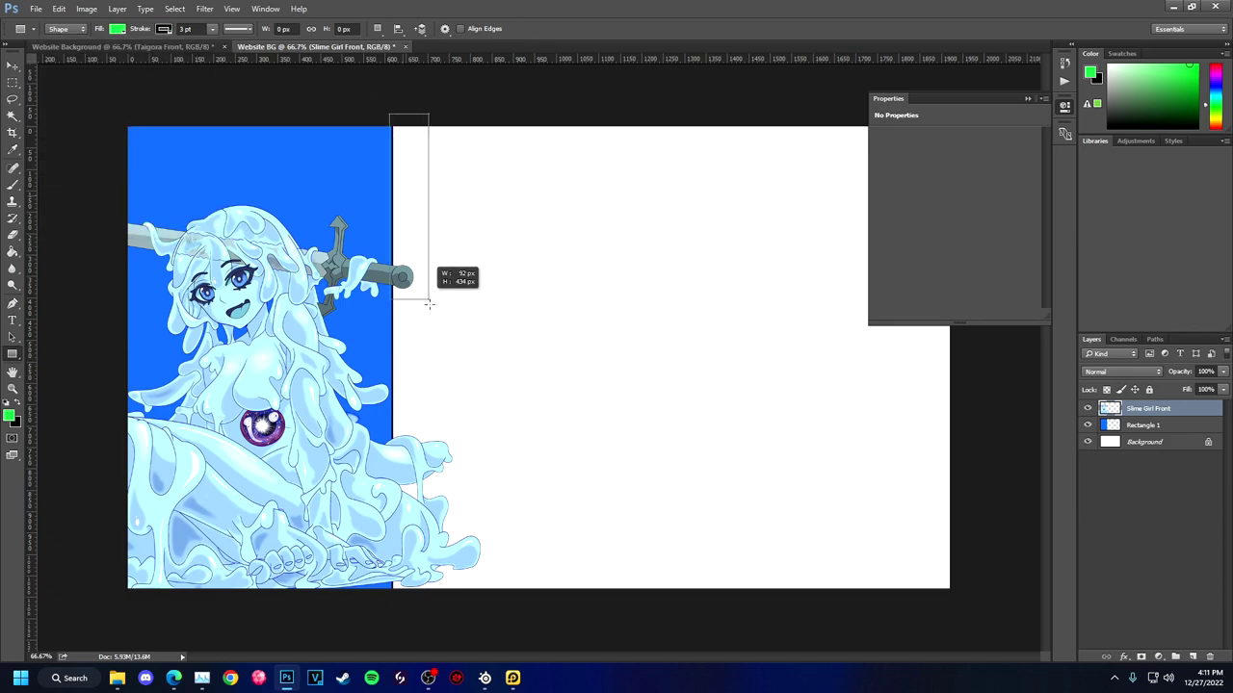
{"action": "left_click_drag", "start_coordinate": [428, 304], "coordinate": [680, 612]}
{"action": "left_click", "coordinate": [152, 167]}
{"action": "key", "text": "Escape"}
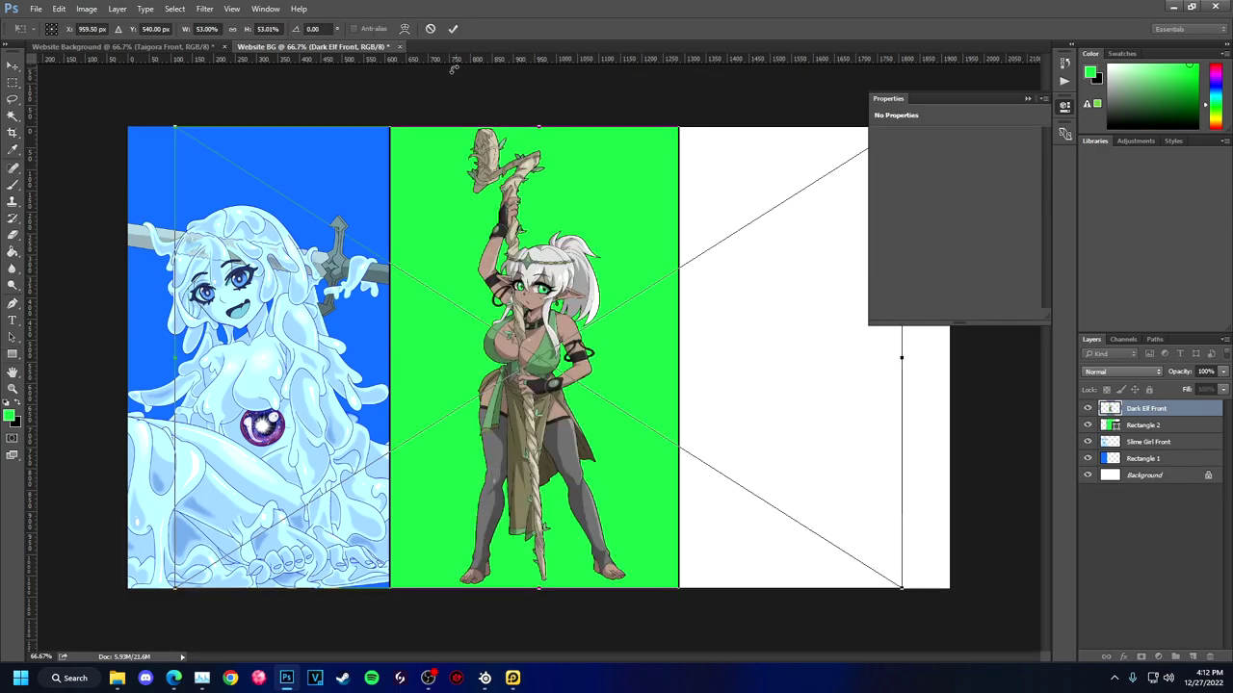
Place the dark elf art over the green panel and check the Website Background reference
{"action": "mouse_move", "coordinate": [347, 322]}
{"action": "left_mouse_down"}
{"action": "mouse_move", "coordinate": [544, 390]}
{"action": "mouse_move", "coordinate": [517, 395]}
{"action": "left_mouse_up"}
{"action": "scroll", "coordinate": [539, 390], "scroll_direction": "down", "scroll_amount": 3}
{"action": "key", "text": "Return"}
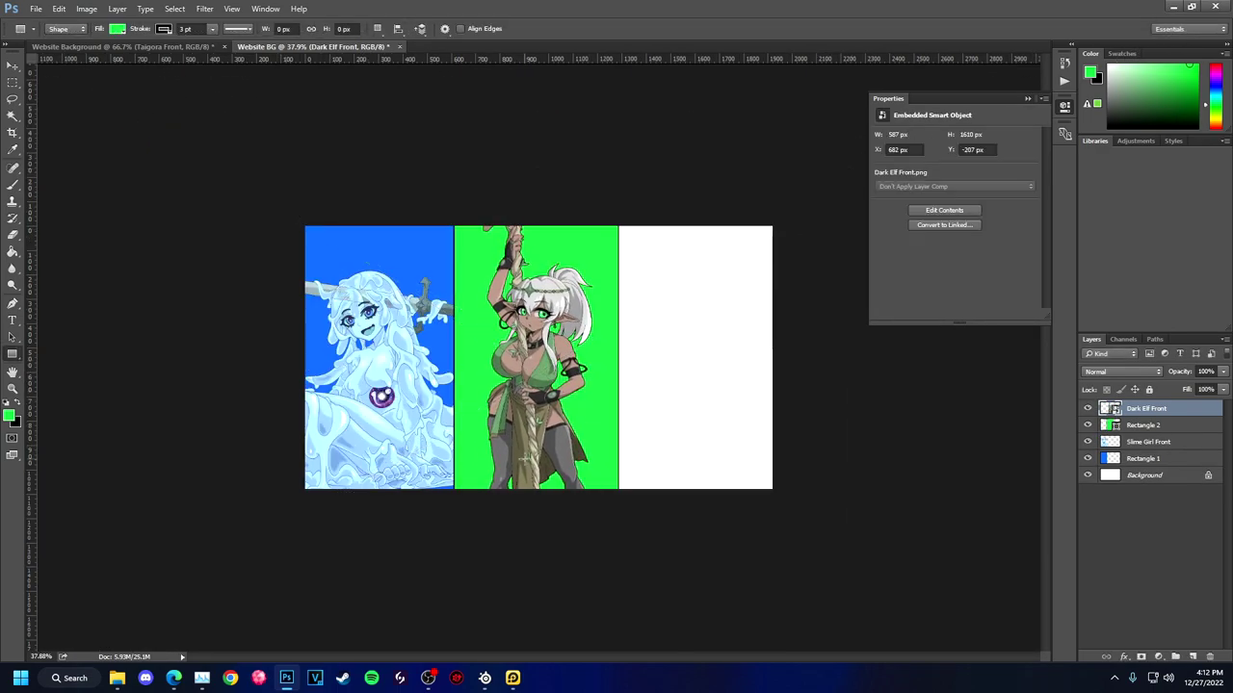
{"action": "left_click", "coordinate": [158, 49]}
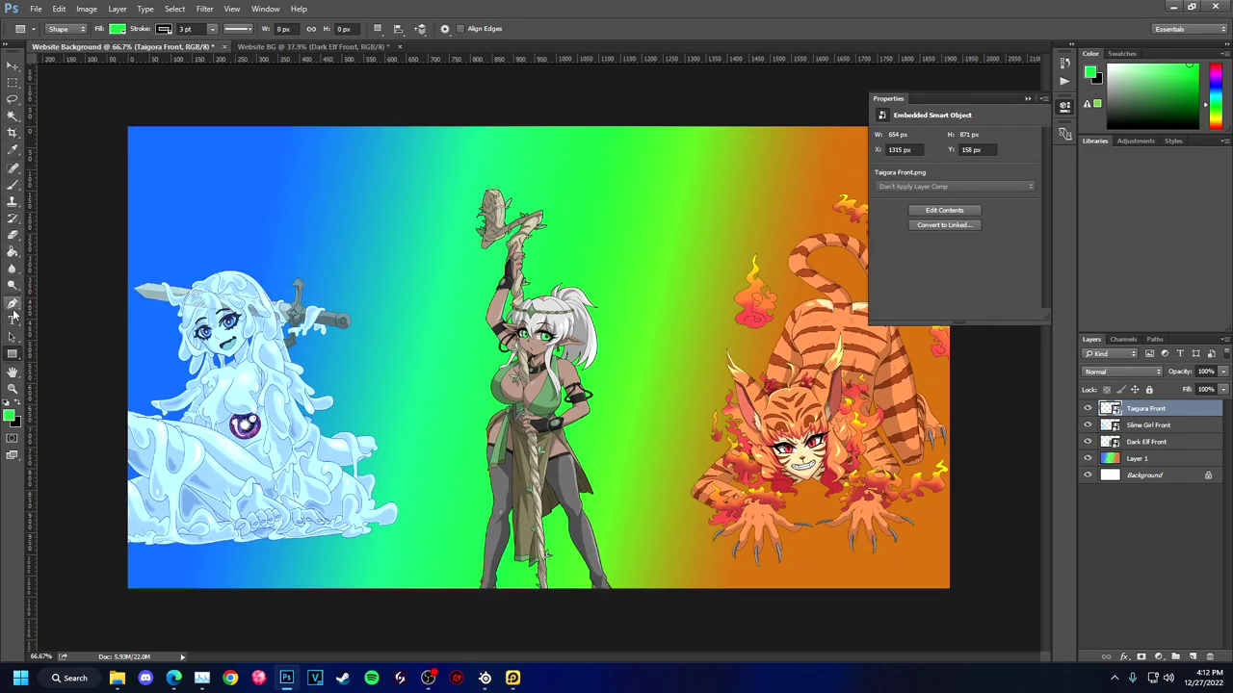
{"action": "key", "text": "ctrl+Tab"}
Draw the right-hand panel and scale the tiger art to about 51% over it
{"action": "left_click_drag", "start_coordinate": [824, 540], "coordinate": [617, 209]}
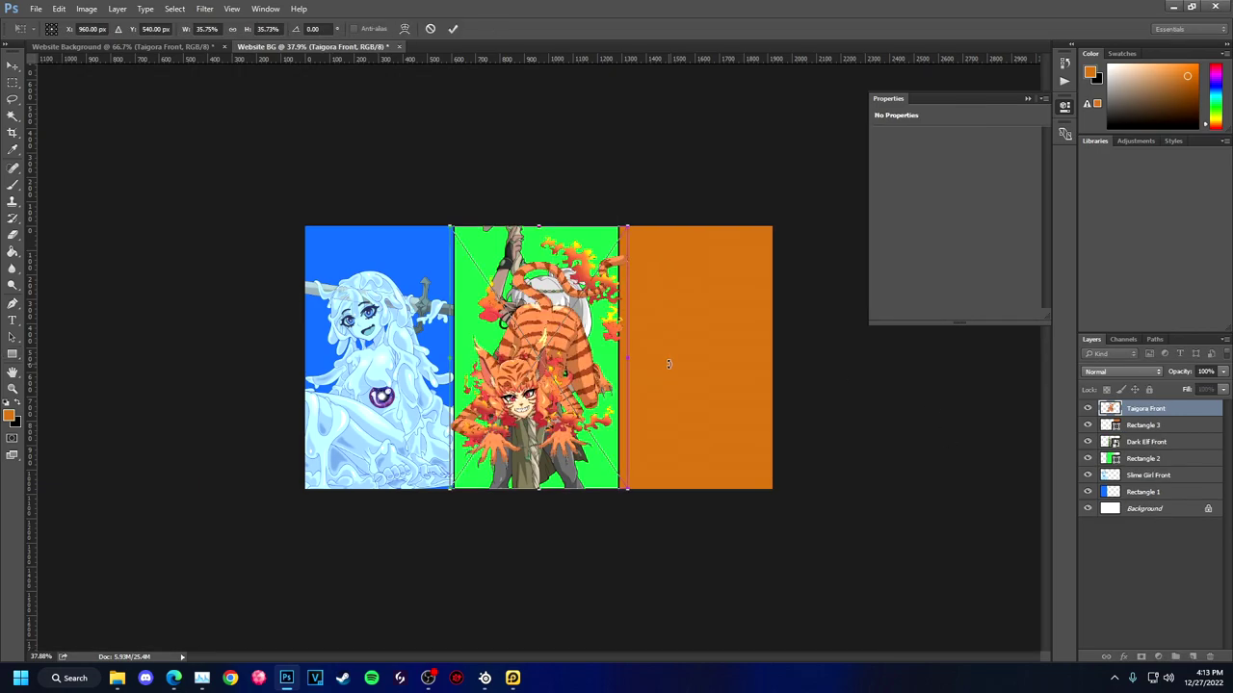
{"action": "left_click_drag", "start_coordinate": [539, 357], "coordinate": [695, 357]}
{"action": "left_click_drag", "start_coordinate": [798, 214], "coordinate": [879, 103]}
{"action": "left_click_drag", "start_coordinate": [732, 386], "coordinate": [695, 426]}
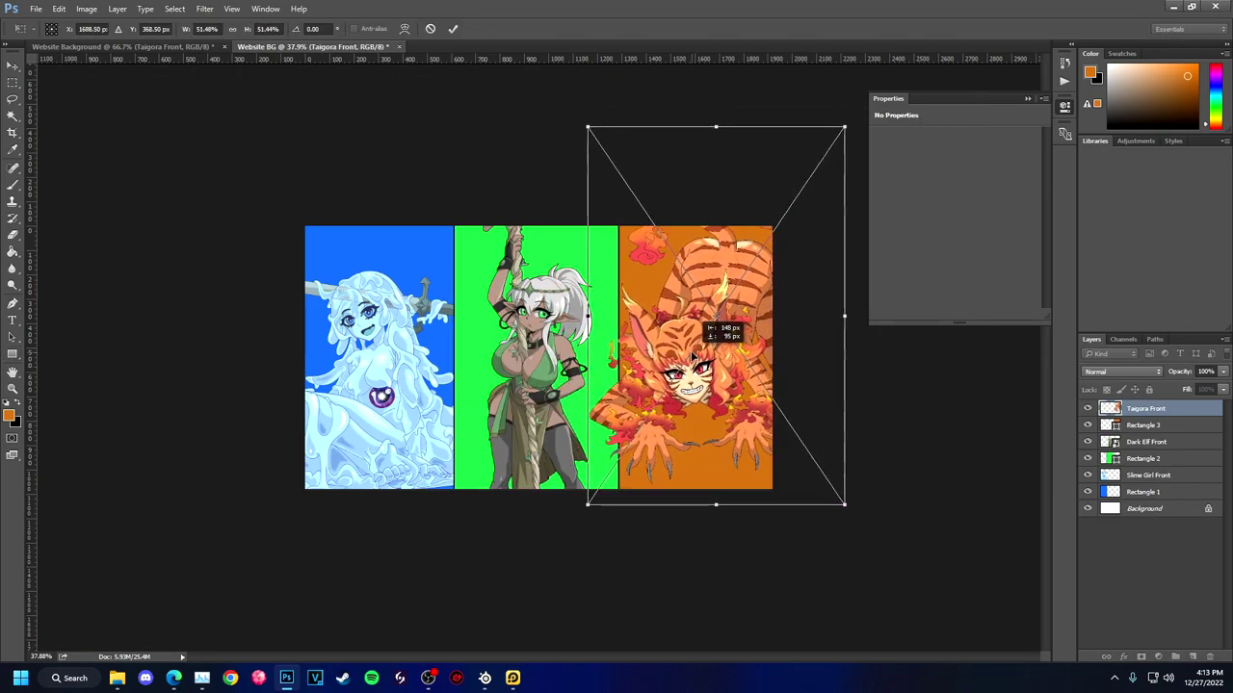
{"action": "key", "text": "Return"}
Merge the green panel into Dark Elf Front and stack the tiger above the orange panel
{"action": "left_click_drag", "start_coordinate": [1138, 419], "coordinate": [1132, 460]}
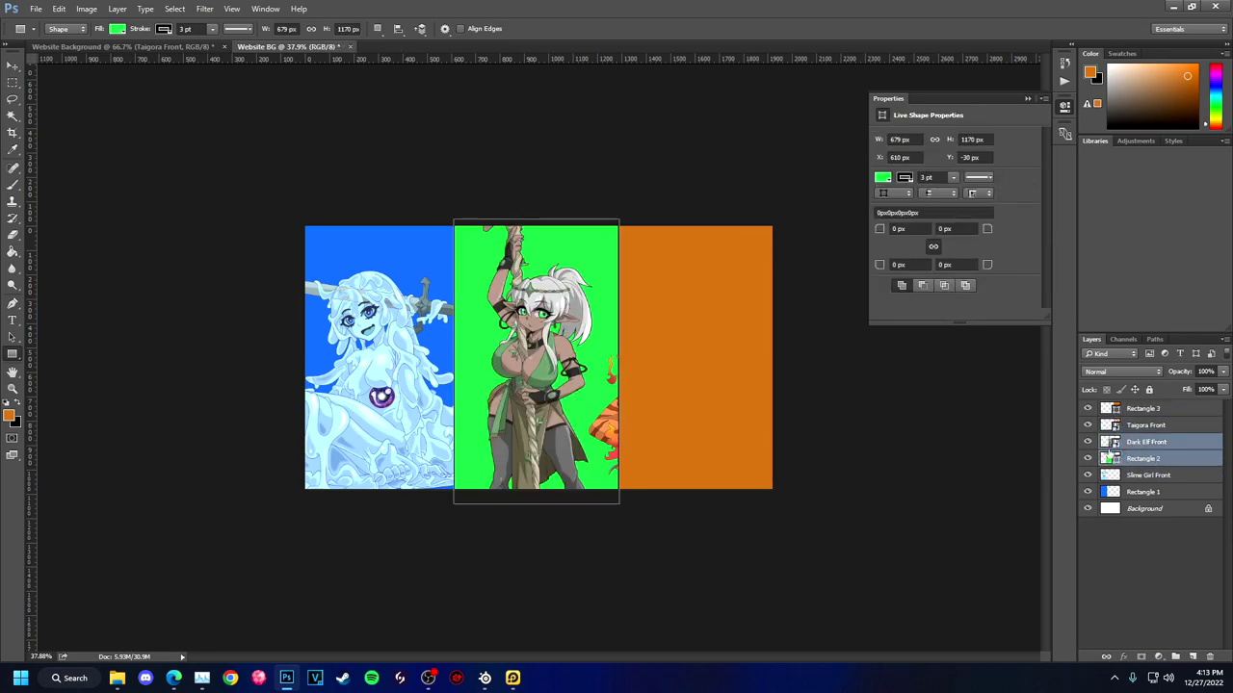
{"action": "right_click", "coordinate": [1107, 452]}
{"action": "left_click", "coordinate": [1028, 506]}
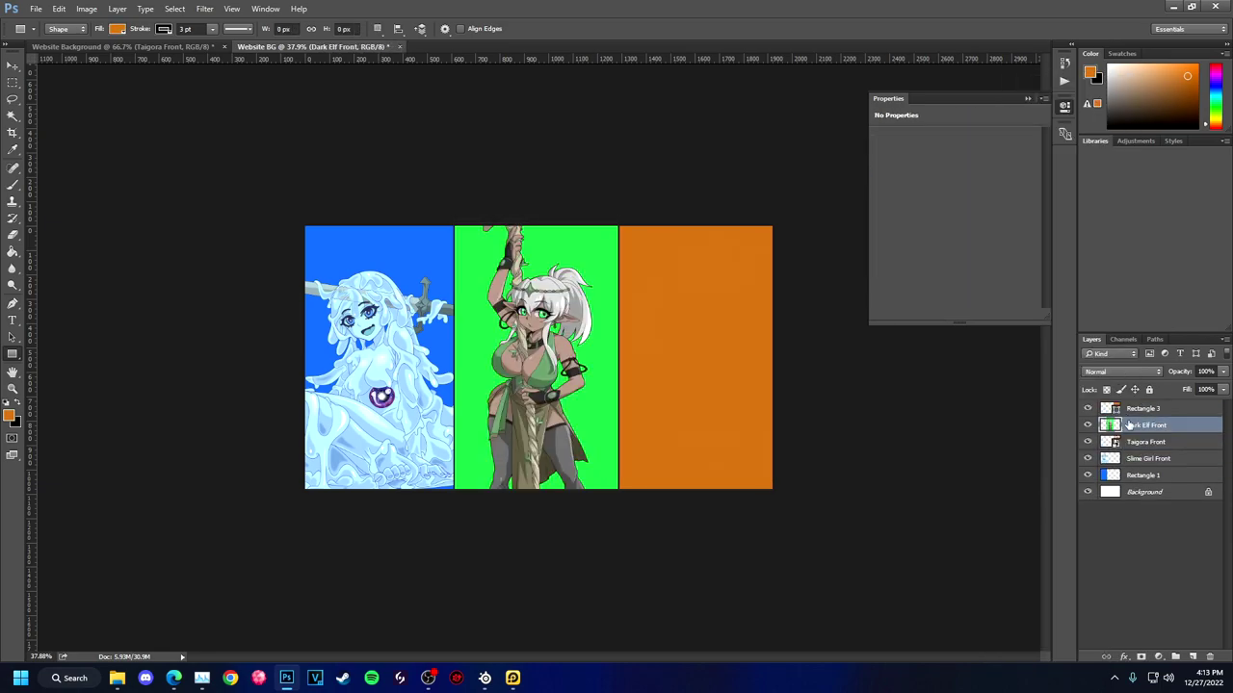
{"action": "left_click_drag", "start_coordinate": [1137, 439], "coordinate": [1136, 441]}
{"action": "right_click", "coordinate": [450, 149]}
{"action": "left_click", "coordinate": [18, 85]}
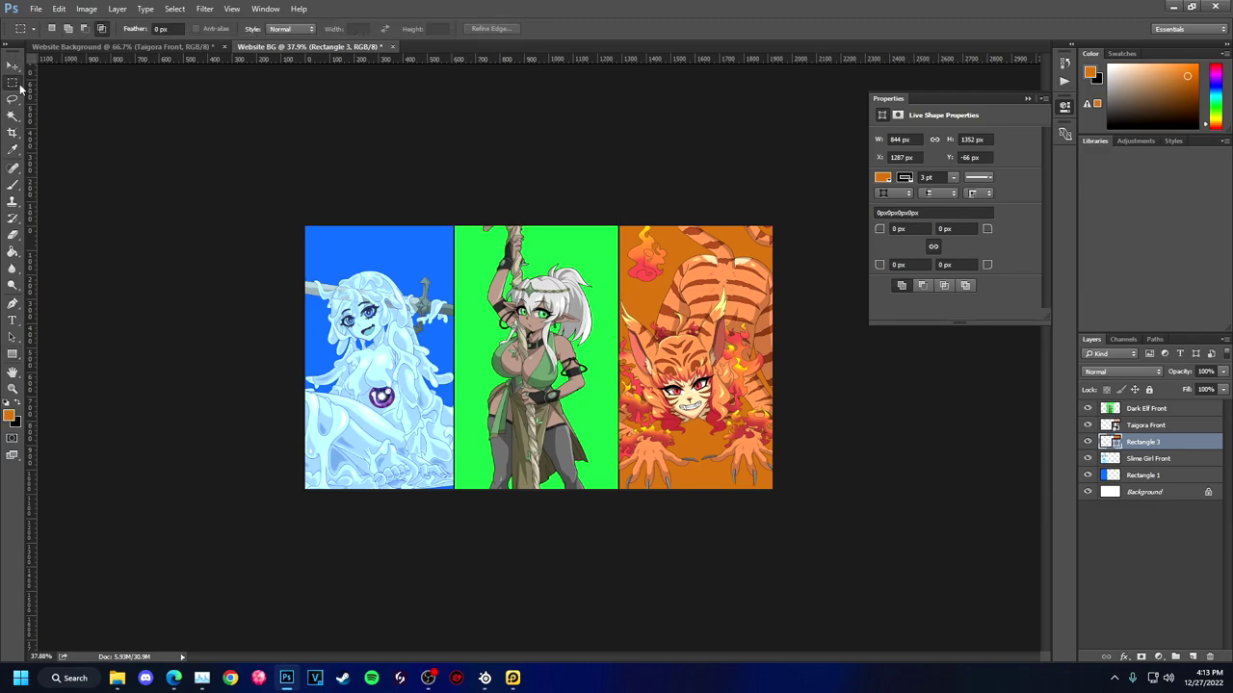
{"action": "left_click", "coordinate": [1129, 460]}
{"action": "left_click", "coordinate": [1142, 441]}
{"action": "right_click", "coordinate": [1132, 442]}
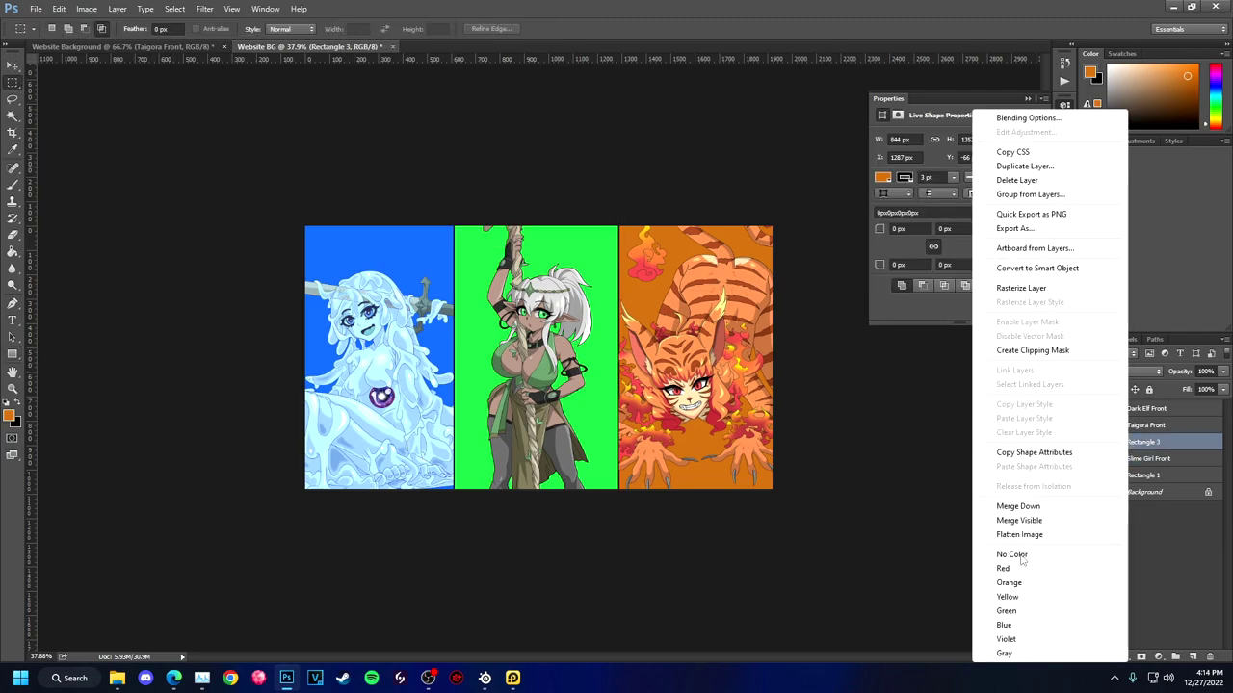
Try several gradient presets, then give the orange panel an orange-to-black Gradient Overlay
{"action": "left_click", "coordinate": [1027, 117]}
{"action": "left_click", "coordinate": [761, 407]}
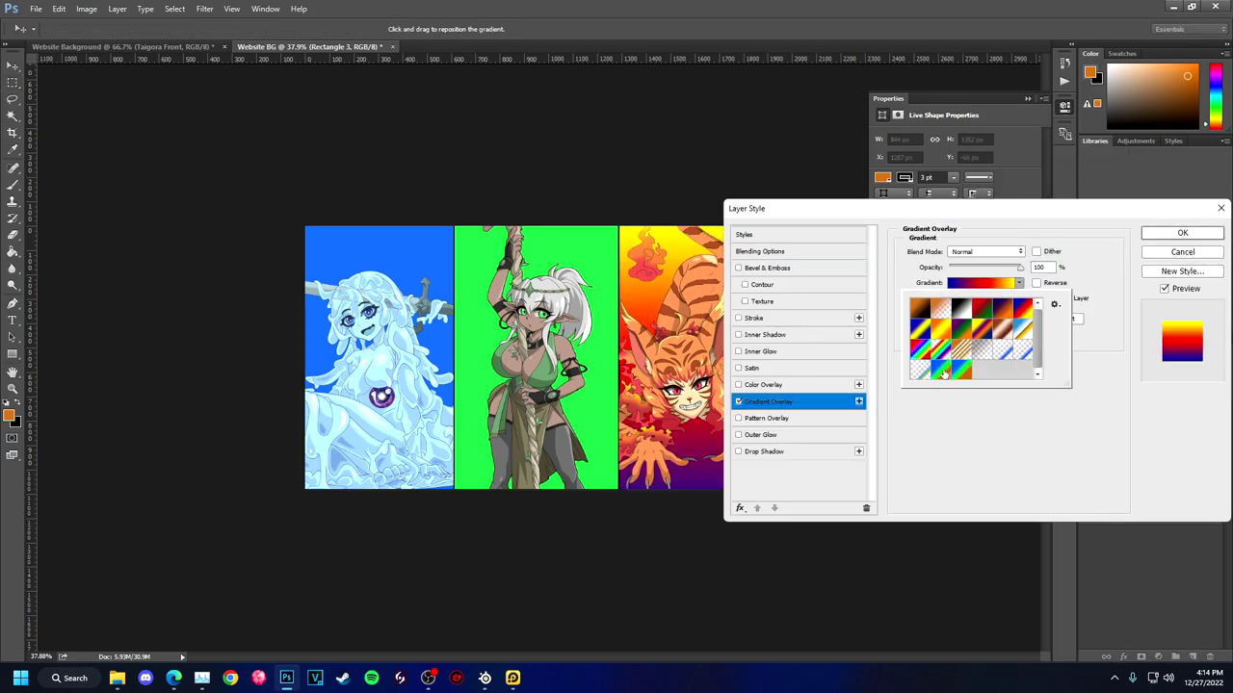
{"action": "mouse_move", "coordinate": [813, 214]}
{"action": "left_mouse_down"}
{"action": "mouse_move", "coordinate": [997, 223]}
{"action": "mouse_move", "coordinate": [918, 211]}
{"action": "left_mouse_up"}
{"action": "left_click", "coordinate": [1120, 284]}
{"action": "left_click", "coordinate": [1063, 309]}
{"action": "left_click", "coordinate": [1083, 308]}
{"action": "left_click", "coordinate": [1110, 354]}
{"action": "left_click", "coordinate": [1021, 308]}
{"action": "left_click", "coordinate": [1042, 329]}
{"action": "left_click", "coordinate": [1021, 352]}
{"action": "left_click", "coordinate": [1103, 329]}
{"action": "left_click", "coordinate": [1124, 329]}
{"action": "left_click", "coordinate": [1124, 308]}
{"action": "left_click", "coordinate": [1020, 371]}
{"action": "left_click", "coordinate": [1042, 371]}
{"action": "left_click", "coordinate": [1063, 371]}
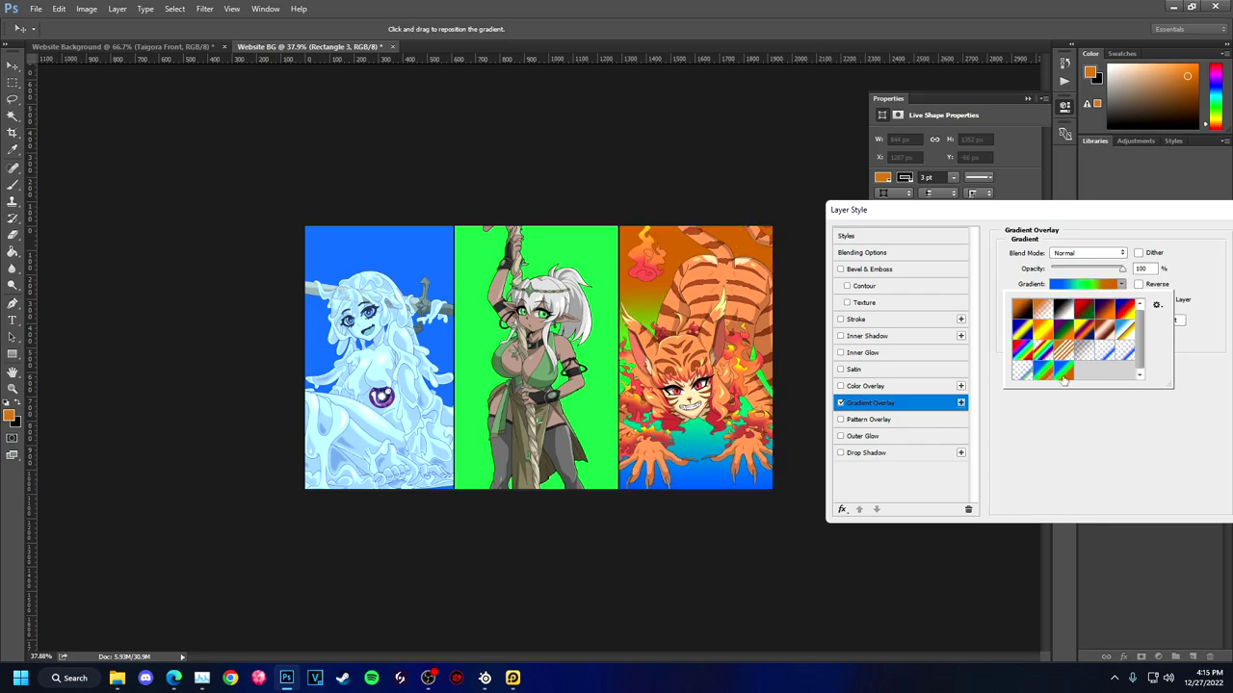
{"action": "left_click", "coordinate": [1058, 434]}
{"action": "left_click", "coordinate": [840, 402]}
{"action": "left_click", "coordinate": [840, 403]}
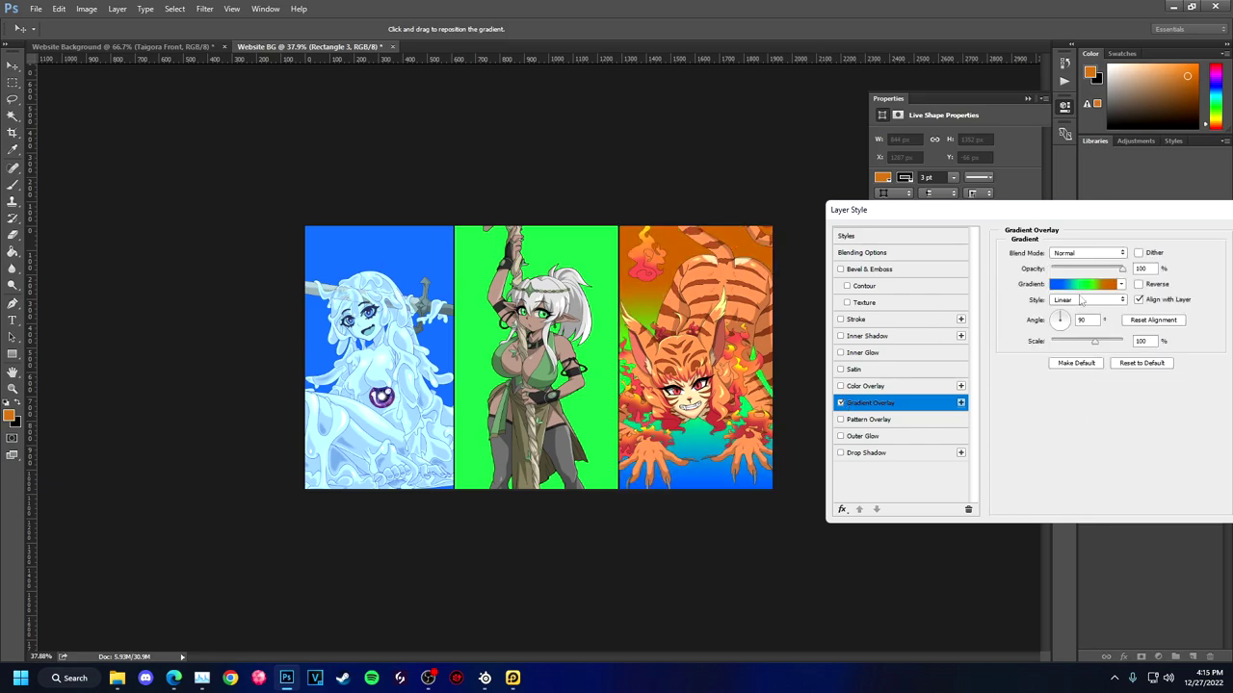
{"action": "left_click", "coordinate": [1141, 363]}
{"action": "key", "text": "Return"}
Try a Gradient Overlay on the blue panel and sample the slime girl's blue, then cancel
{"action": "right_click", "coordinate": [1135, 443]}
{"action": "left_click", "coordinate": [1054, 118]}
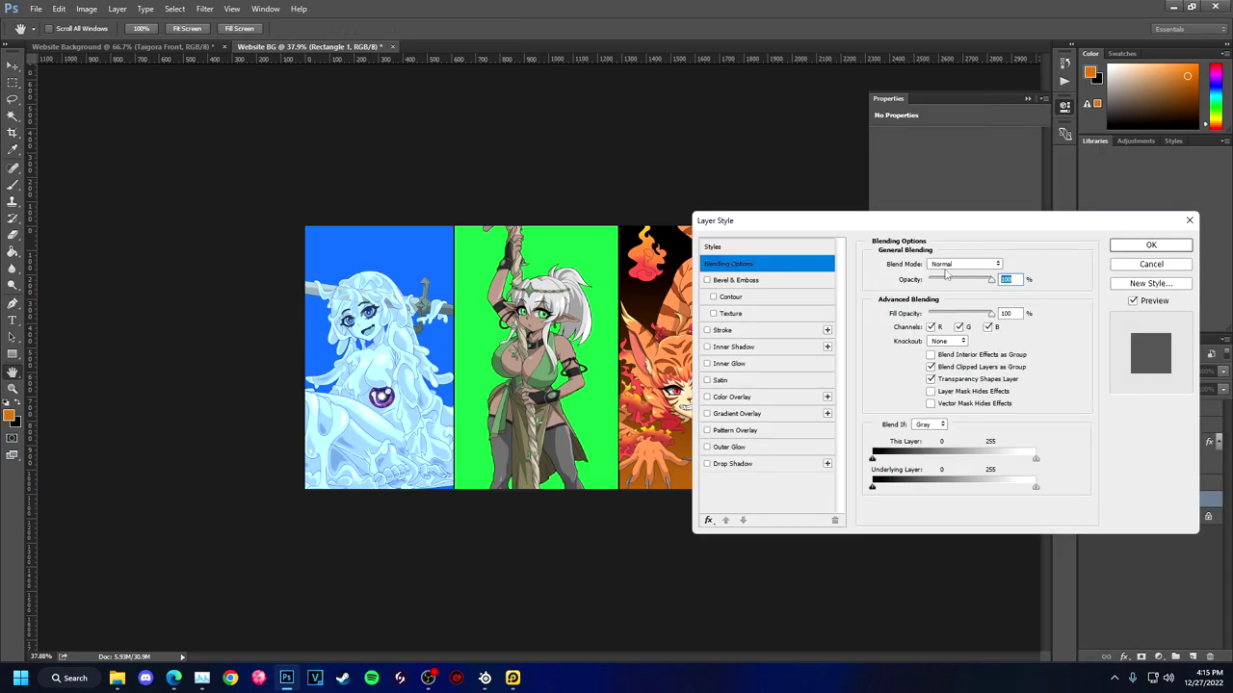
{"action": "left_click", "coordinate": [737, 413]}
{"action": "left_click", "coordinate": [1151, 264]}
{"action": "key", "text": "i"}
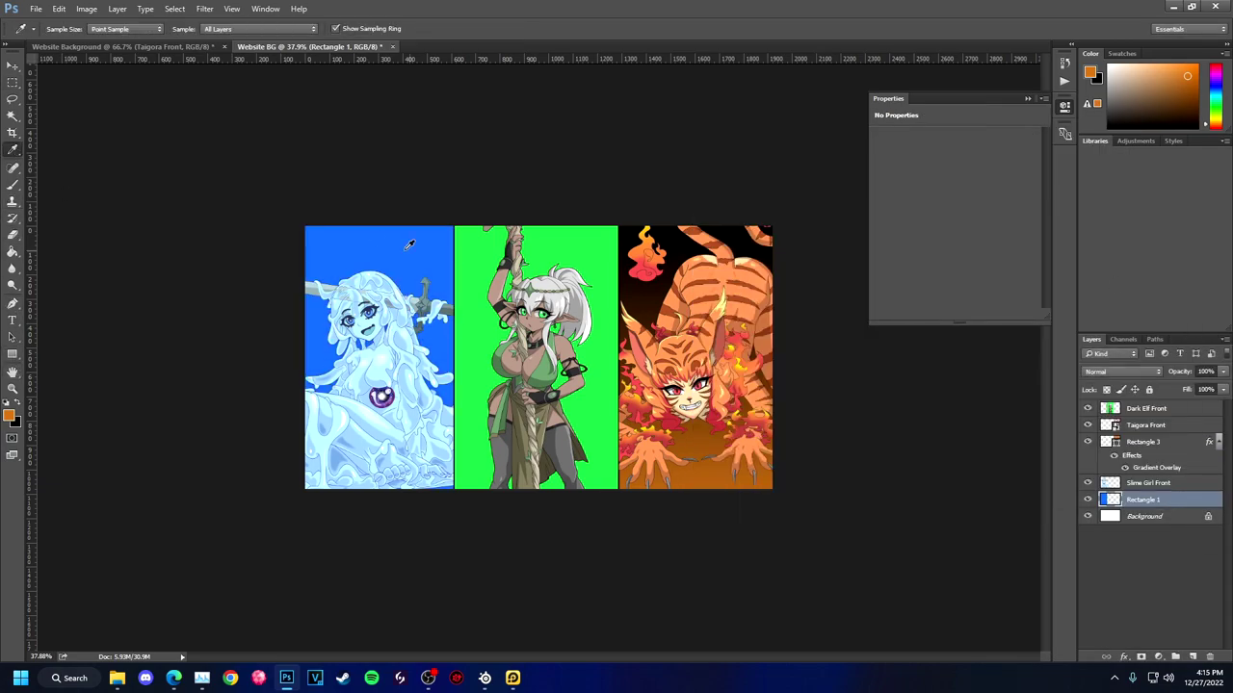
{"action": "left_click", "coordinate": [447, 243]}
{"action": "right_click", "coordinate": [1155, 500]}
{"action": "left_click", "coordinate": [1050, 117]}
{"action": "left_click", "coordinate": [952, 292]}
{"action": "left_click", "coordinate": [1114, 170]}
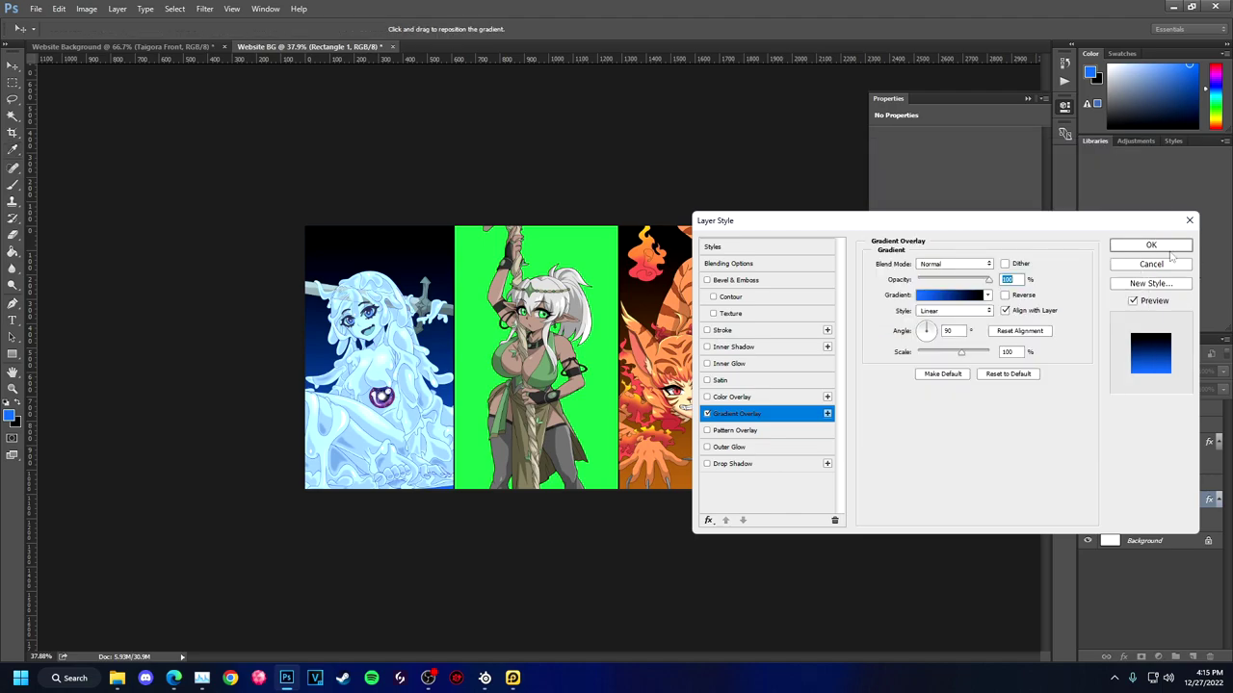
{"action": "left_click", "coordinate": [1150, 261]}
Step through History to before the layer merge and undo the merge
{"action": "left_click", "coordinate": [1064, 63]}
{"action": "left_click", "coordinate": [972, 198]}
{"action": "scroll", "coordinate": [981, 144], "scroll_direction": "up", "scroll_amount": 1}
{"action": "left_click", "coordinate": [976, 213]}
{"action": "left_click", "coordinate": [975, 199]}
{"action": "left_click", "coordinate": [975, 214]}
{"action": "left_click", "coordinate": [975, 258]}
{"action": "left_click", "coordinate": [977, 286]}
{"action": "left_click", "coordinate": [983, 302]}
{"action": "scroll", "coordinate": [982, 302], "scroll_direction": "up", "scroll_amount": 1}
{"action": "left_click", "coordinate": [982, 302]}
{"action": "key", "text": "ctrl+z"}
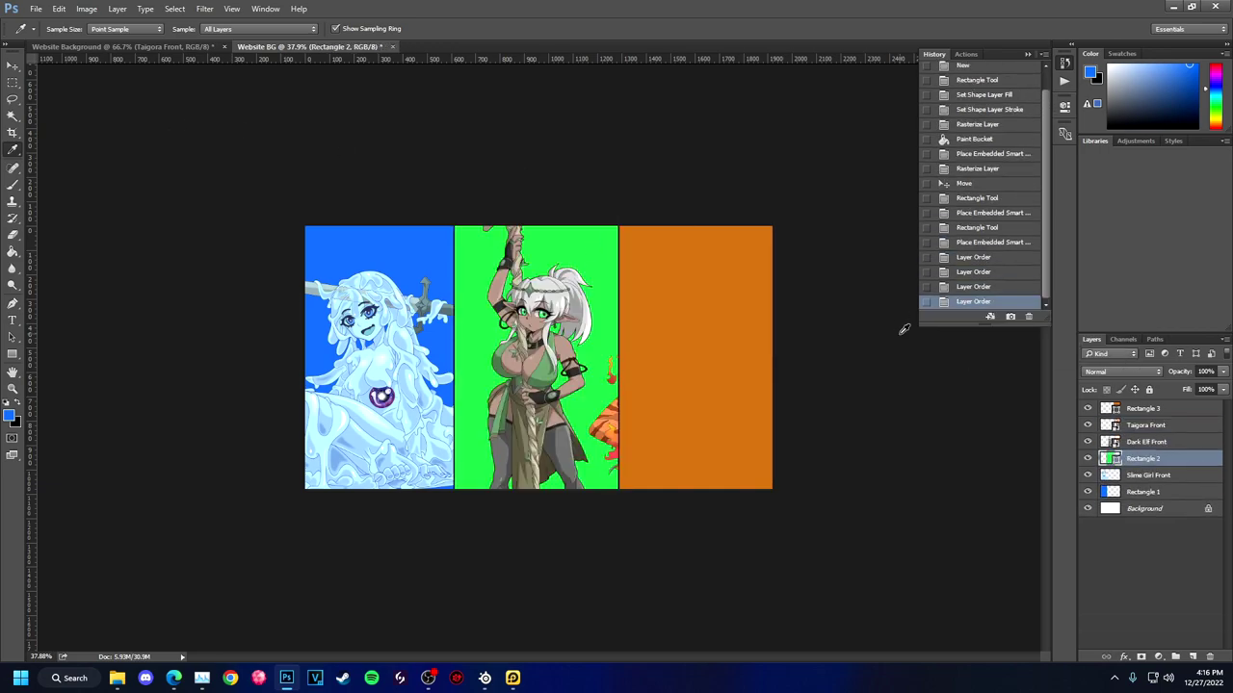
Reapply the orange-to-black Gradient Overlay to the orange panel and move it below the tiger art
{"action": "left_click", "coordinate": [1028, 54]}
{"action": "right_click", "coordinate": [1135, 408]}
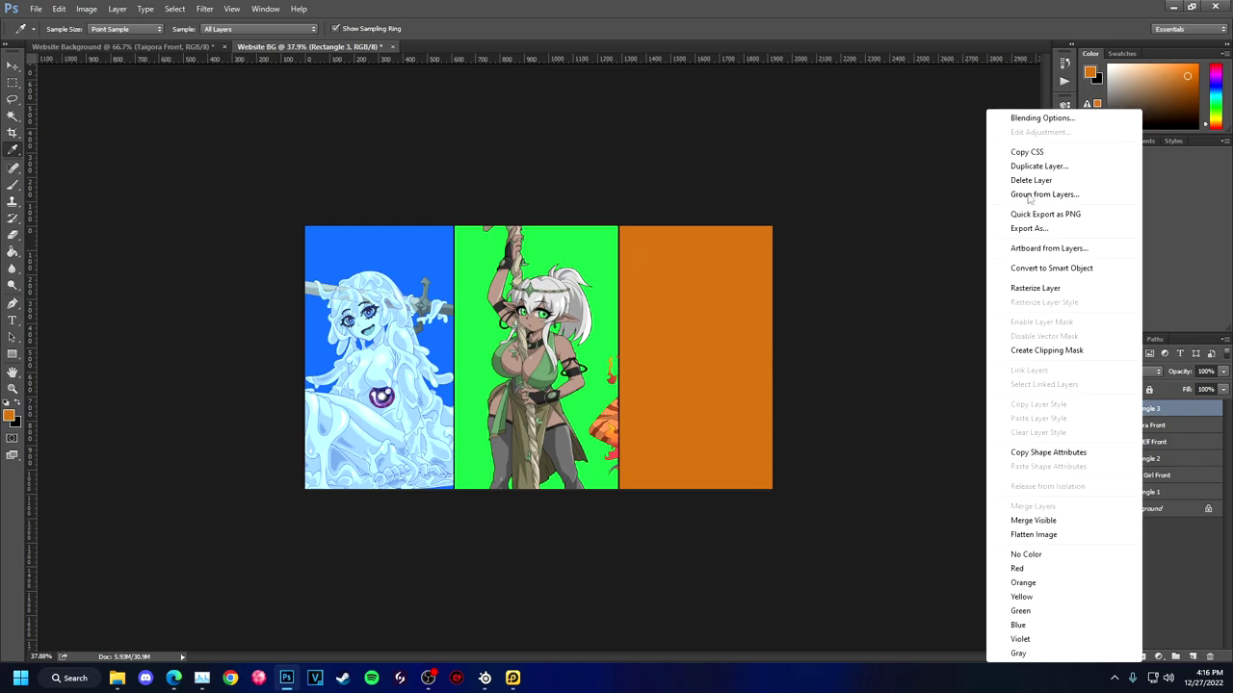
{"action": "left_click", "coordinate": [1034, 118]}
{"action": "left_click", "coordinate": [737, 413]}
{"action": "left_click", "coordinate": [882, 298]}
{"action": "left_click", "coordinate": [1114, 177]}
{"action": "left_click", "coordinate": [1166, 245]}
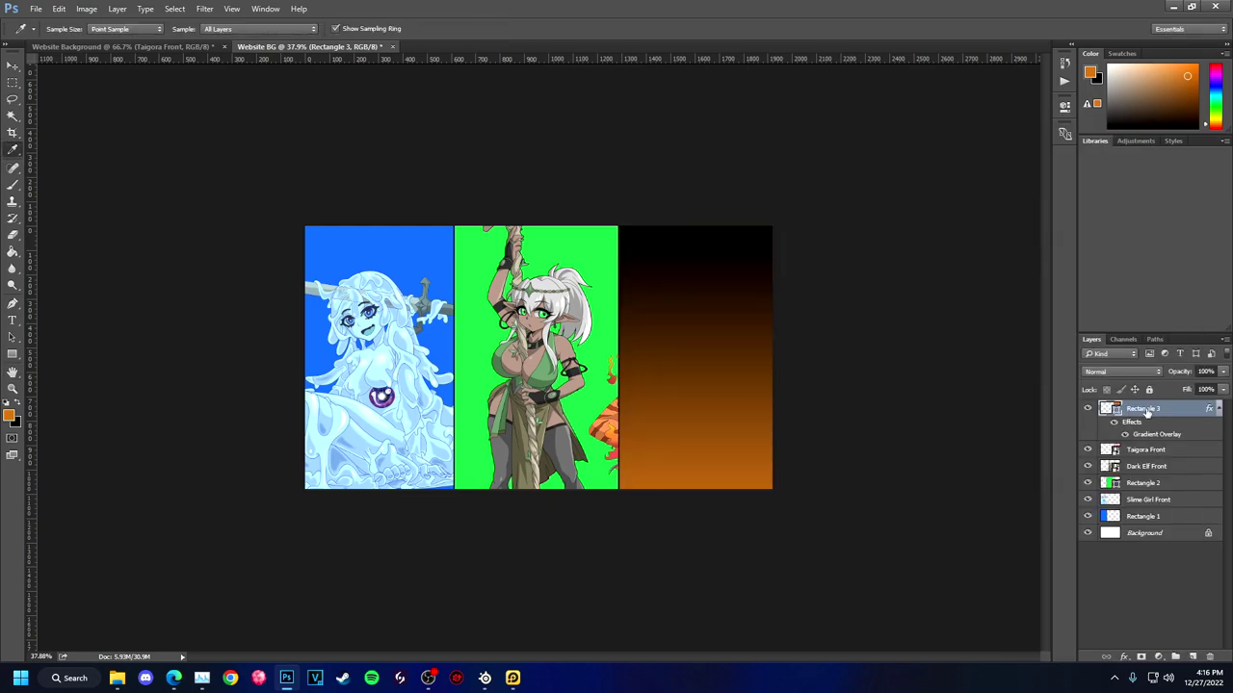
{"action": "left_click_drag", "start_coordinate": [1146, 412], "coordinate": [1155, 443]}
Add a Gradient Overlay to the green panel after discarding a first attempt
{"action": "right_click", "coordinate": [1133, 428]}
{"action": "left_click", "coordinate": [1027, 118]}
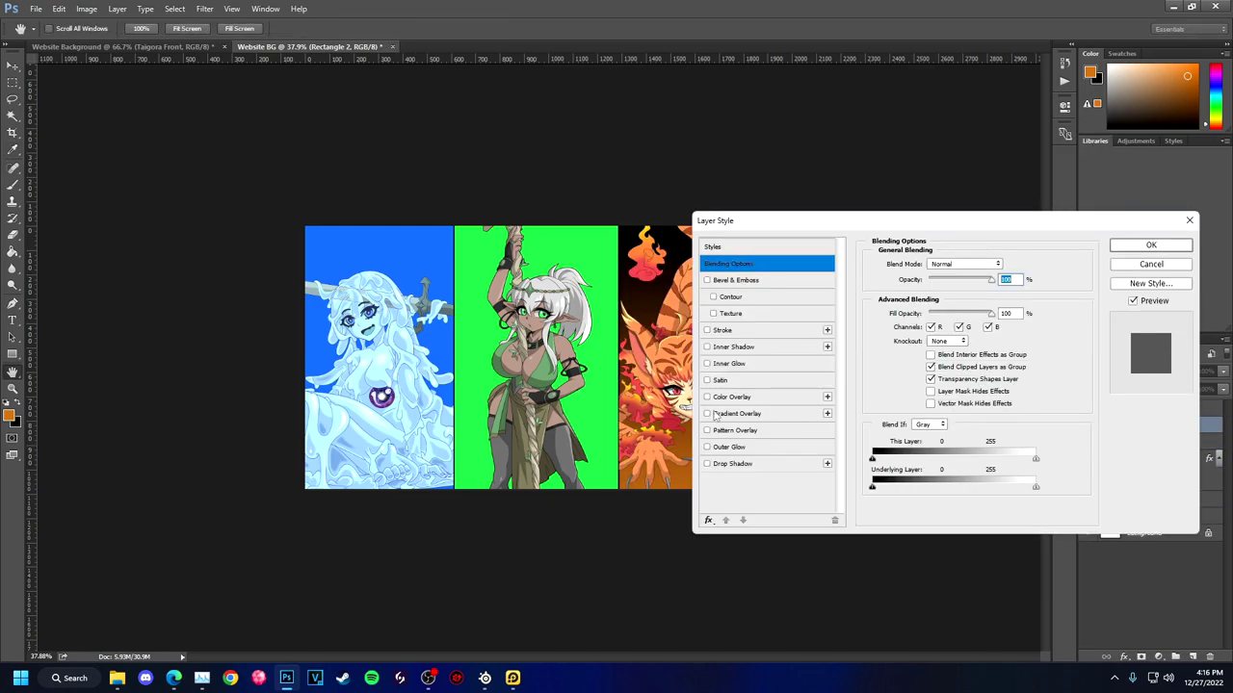
{"action": "left_click", "coordinate": [707, 413]}
{"action": "left_click", "coordinate": [1127, 261]}
{"action": "right_click", "coordinate": [1132, 427]}
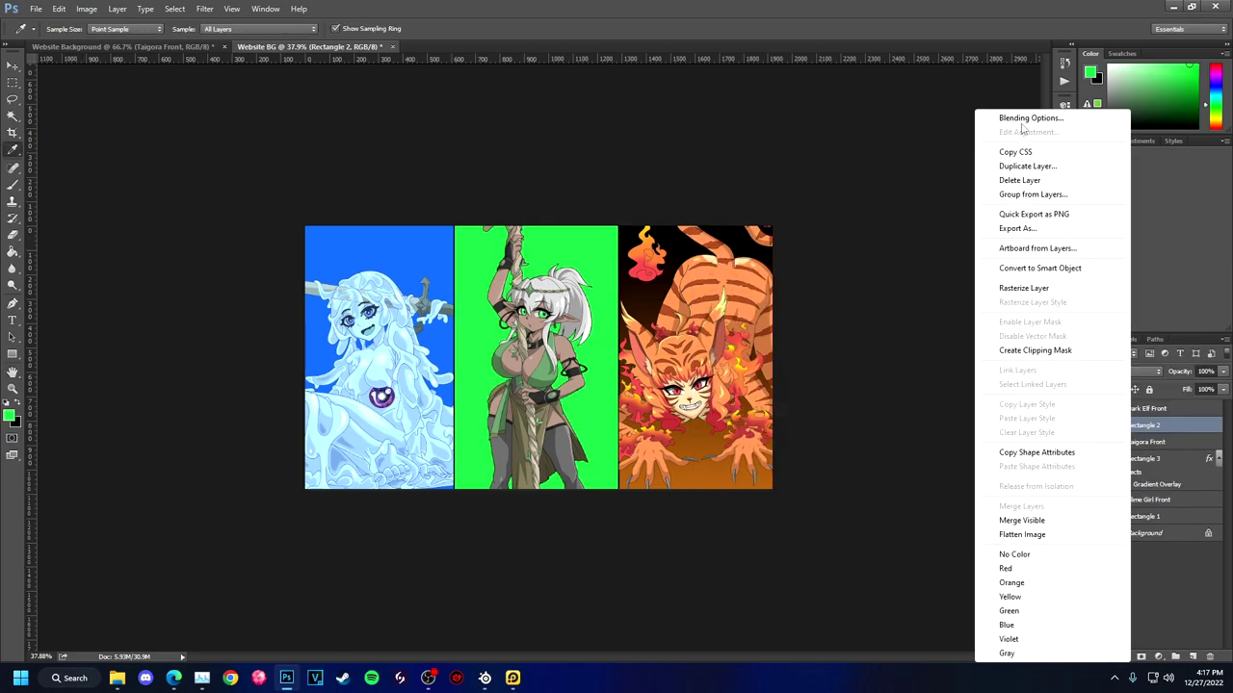
{"action": "left_click", "coordinate": [1027, 117]}
{"action": "left_click", "coordinate": [706, 413]}
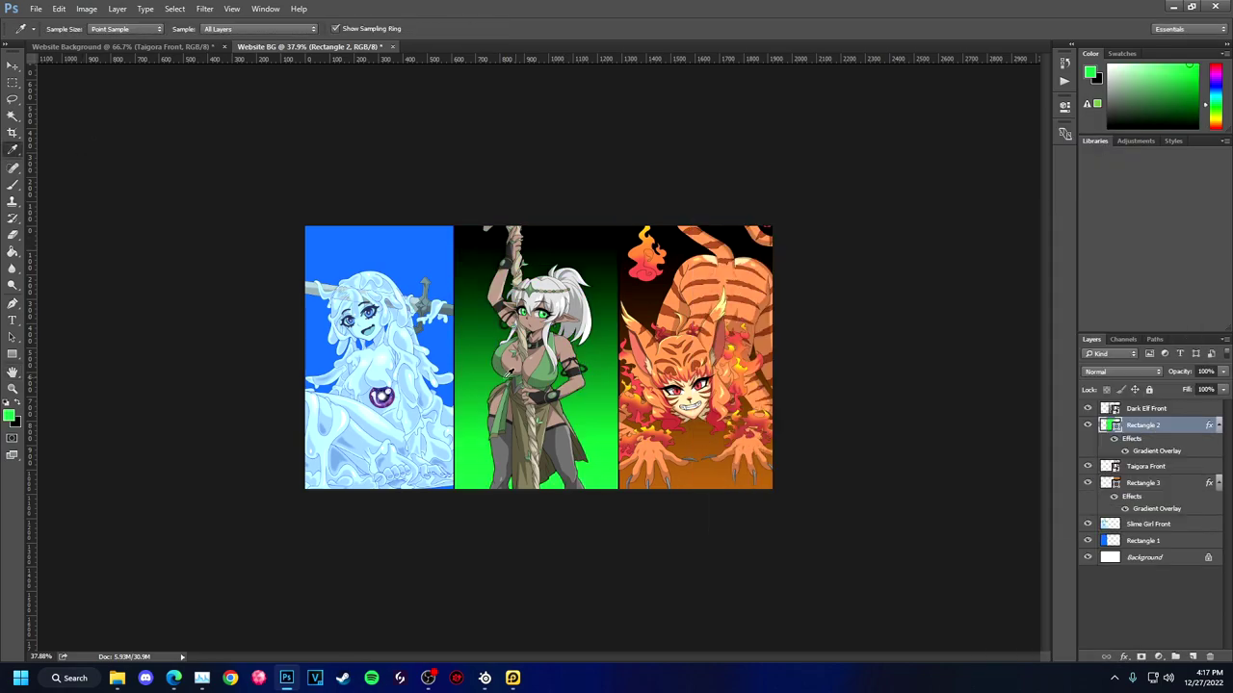
Give the blue panel a blue-to-black Gradient Overlay, then save the artwork as a new file
{"action": "double_click", "coordinate": [1175, 540]}
{"action": "left_click", "coordinate": [707, 413]}
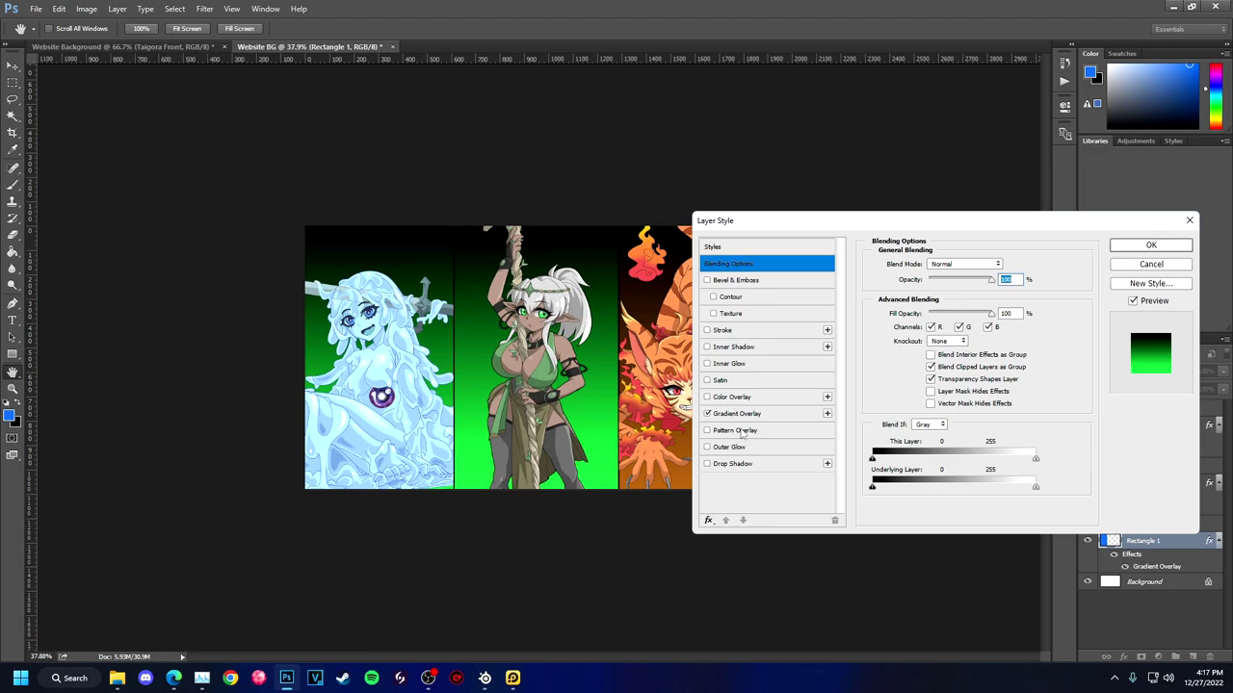
{"action": "left_click", "coordinate": [935, 297]}
{"action": "left_click", "coordinate": [1114, 174]}
{"action": "left_click", "coordinate": [1142, 242]}
{"action": "key", "text": "ctrl+s"}
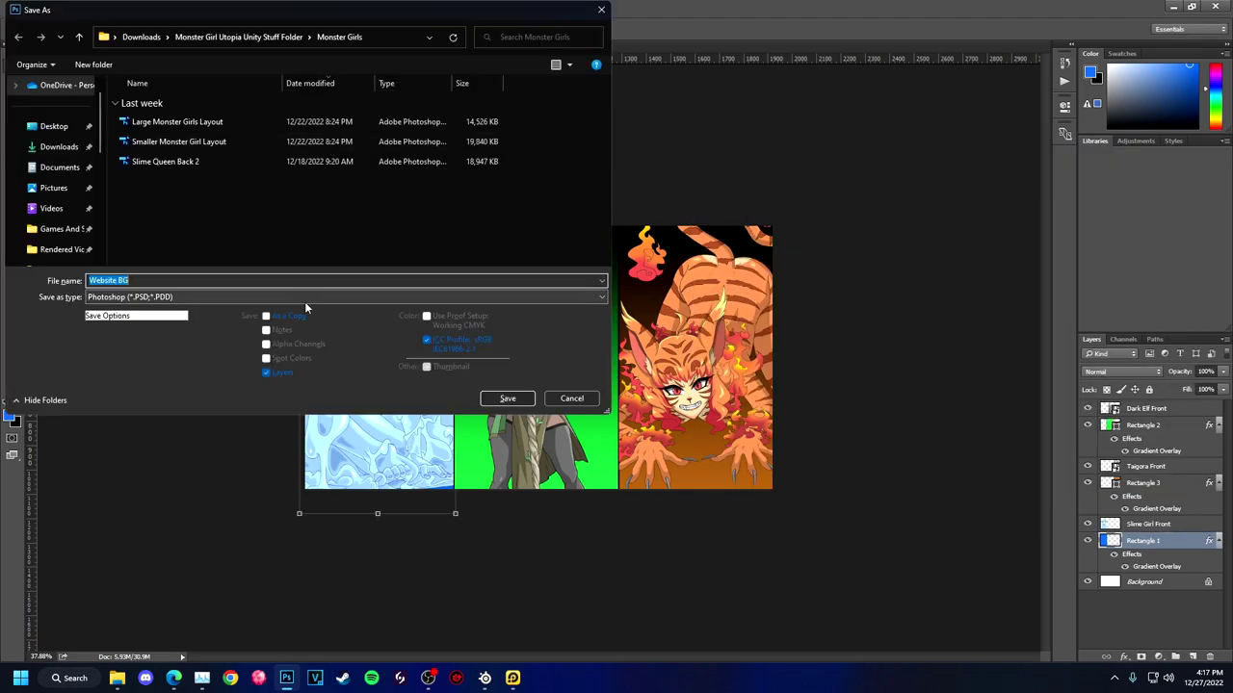
Create a new 'Website Assets' folder in the save location and open it
{"action": "right_click", "coordinate": [152, 221]}
{"action": "mouse_move", "coordinate": [251, 347]}
{"action": "left_click", "coordinate": [366, 348]}
{"action": "type", "text": "Website Assets"}
{"action": "key", "text": "Return"}
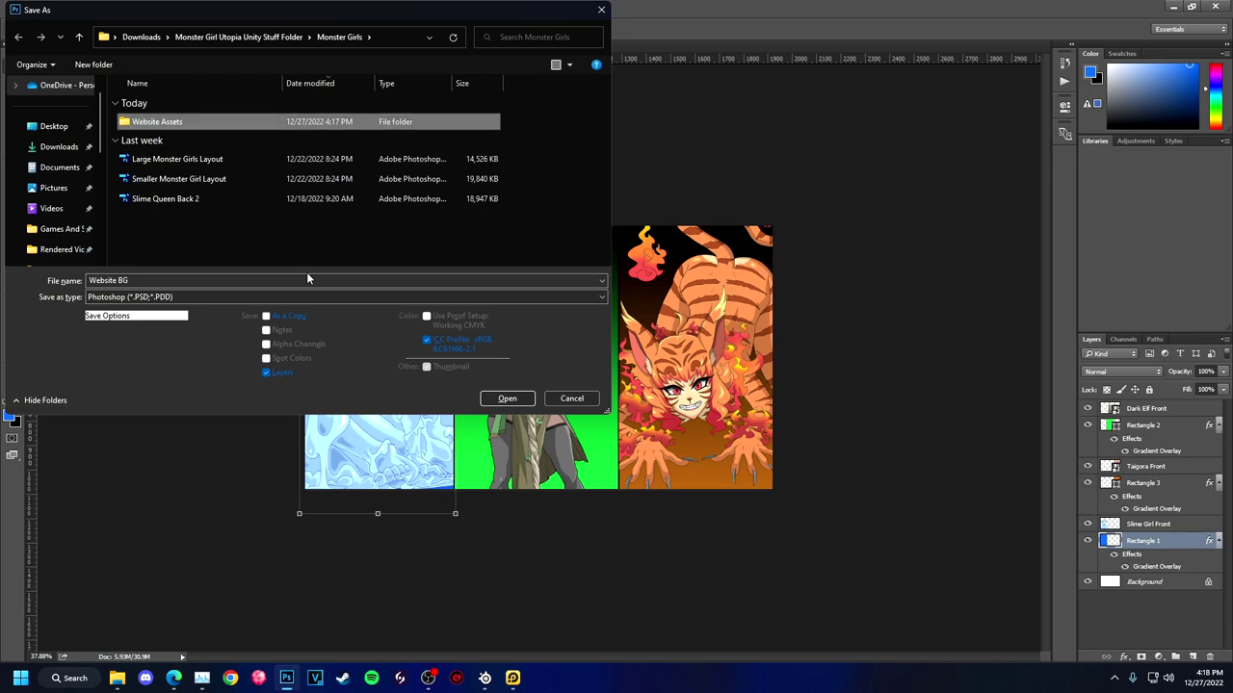
{"action": "key", "text": "Return"}
Save the artwork there as a JPEG with default quality settings, then return to Wix
{"action": "left_click", "coordinate": [347, 297]}
{"action": "left_click", "coordinate": [193, 388]}
{"action": "left_click", "coordinate": [507, 398]}
{"action": "key", "text": "Return"}
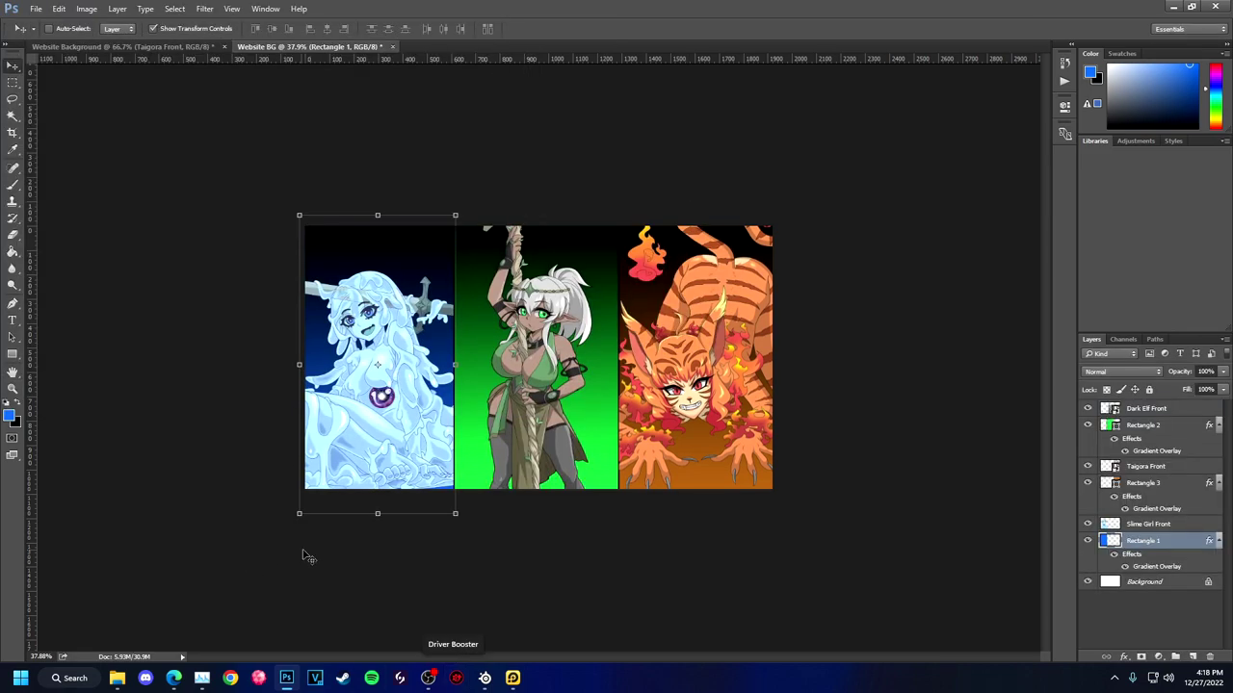
{"action": "left_click", "coordinate": [173, 678]}
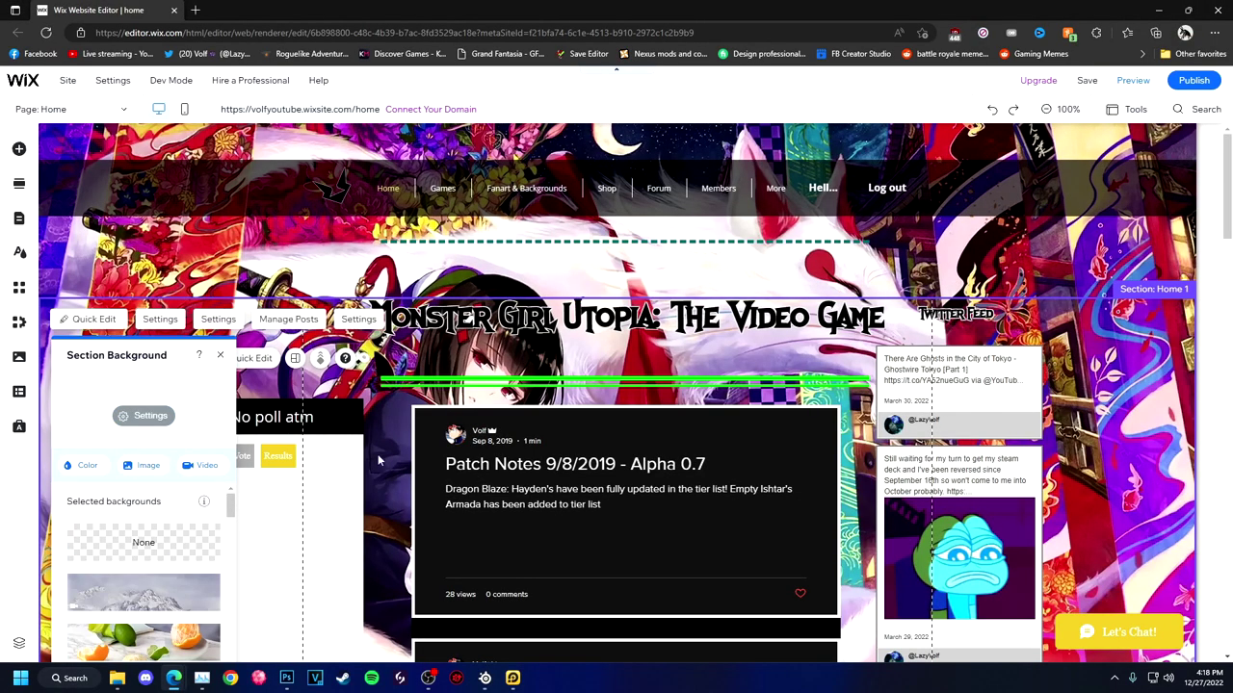
Upload Website BG.jpg and apply it as the section background
{"action": "left_click", "coordinate": [144, 465]}
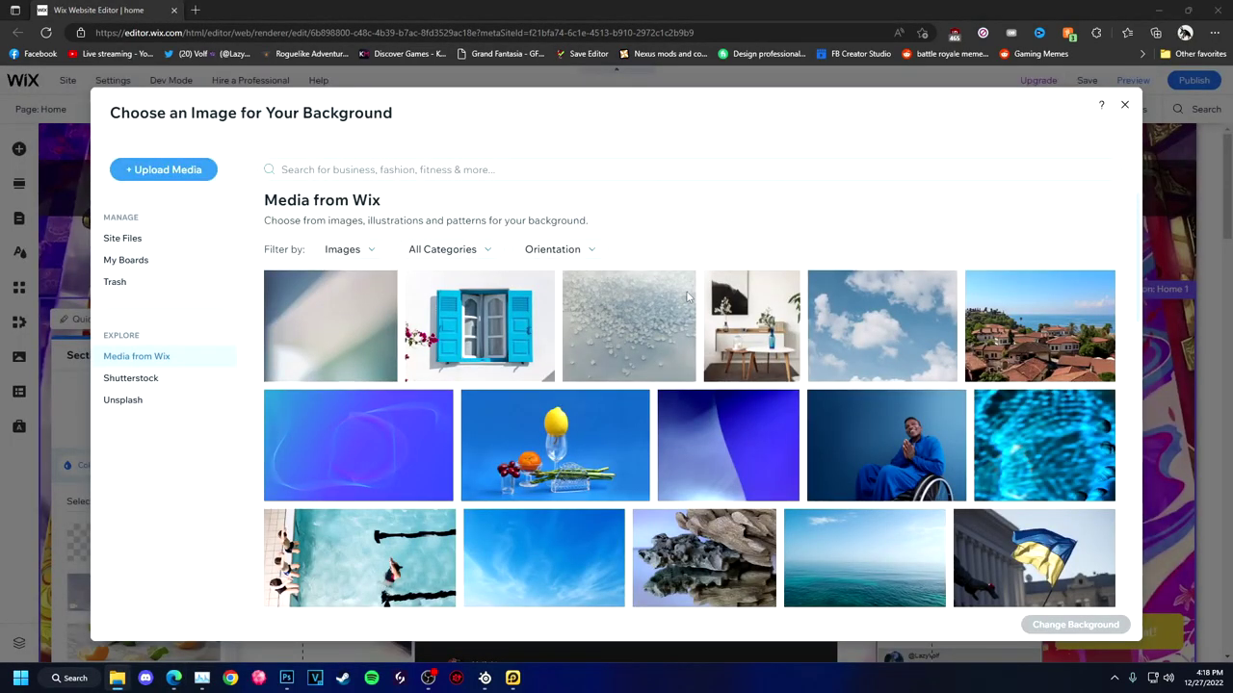
{"action": "left_click_drag", "start_coordinate": [1040, 356], "coordinate": [258, 195]}
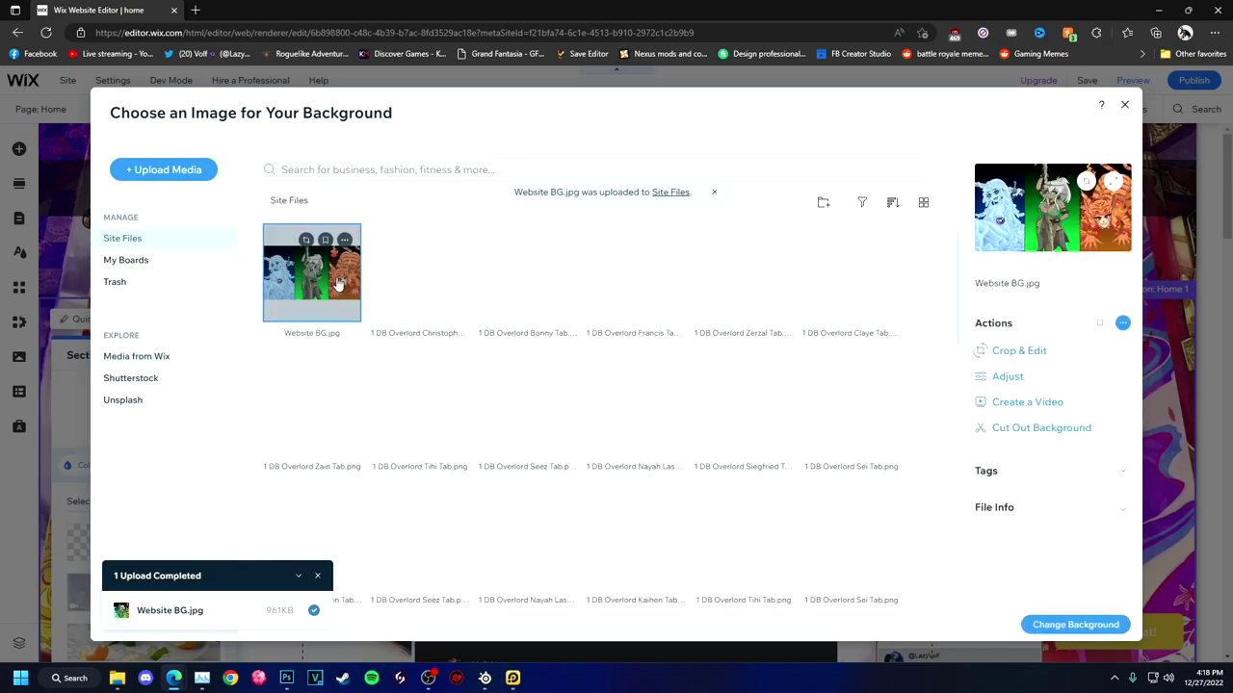
{"action": "double_click", "coordinate": [303, 272]}
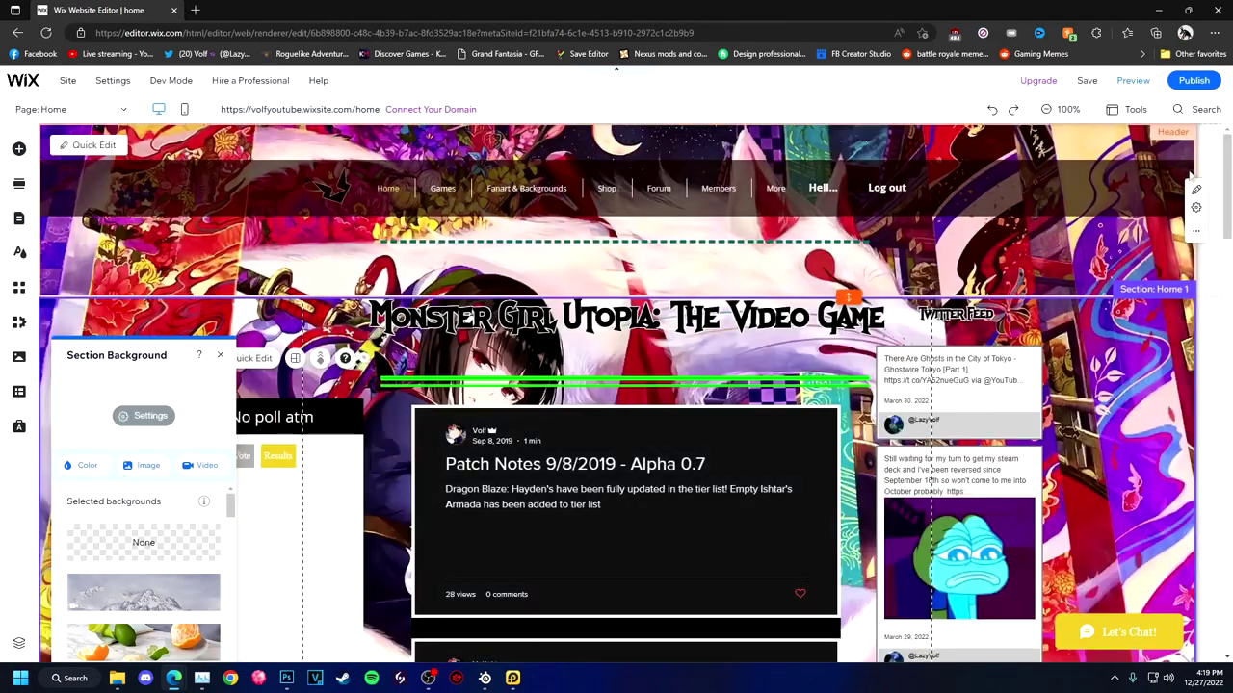
{"action": "left_click", "coordinate": [1194, 212]}
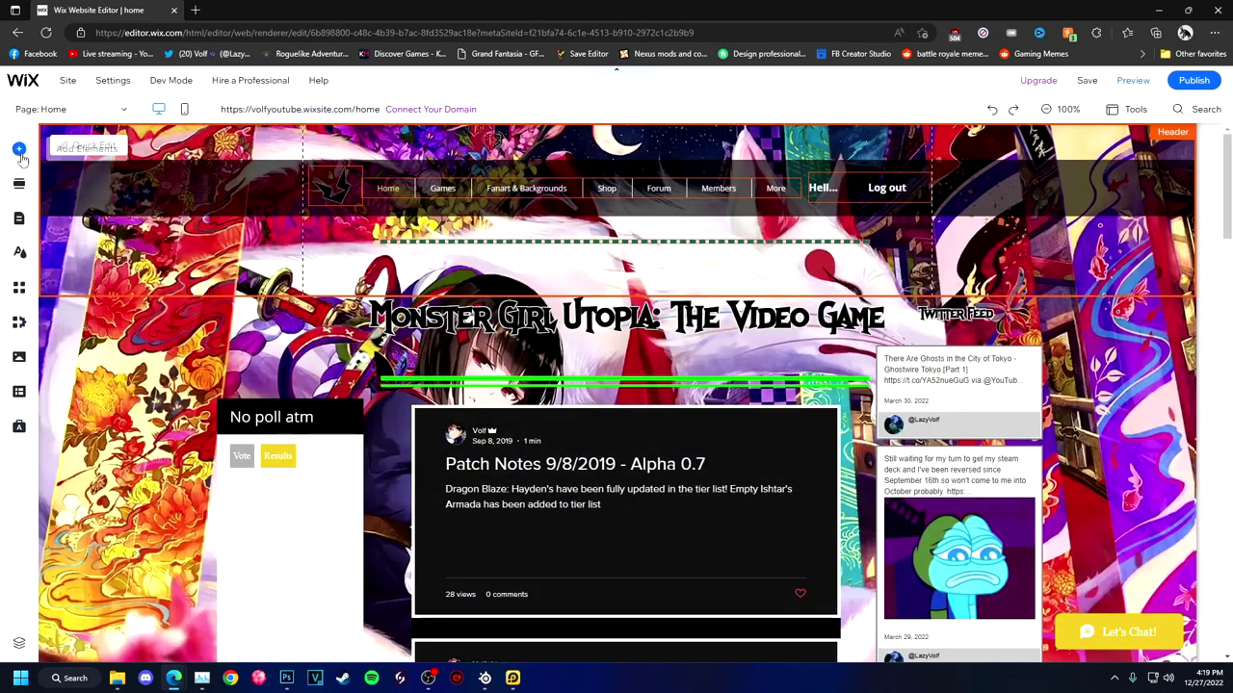
Scroll through the page to review it, checking the footer section's options
{"action": "mouse_move", "coordinate": [120, 85]}
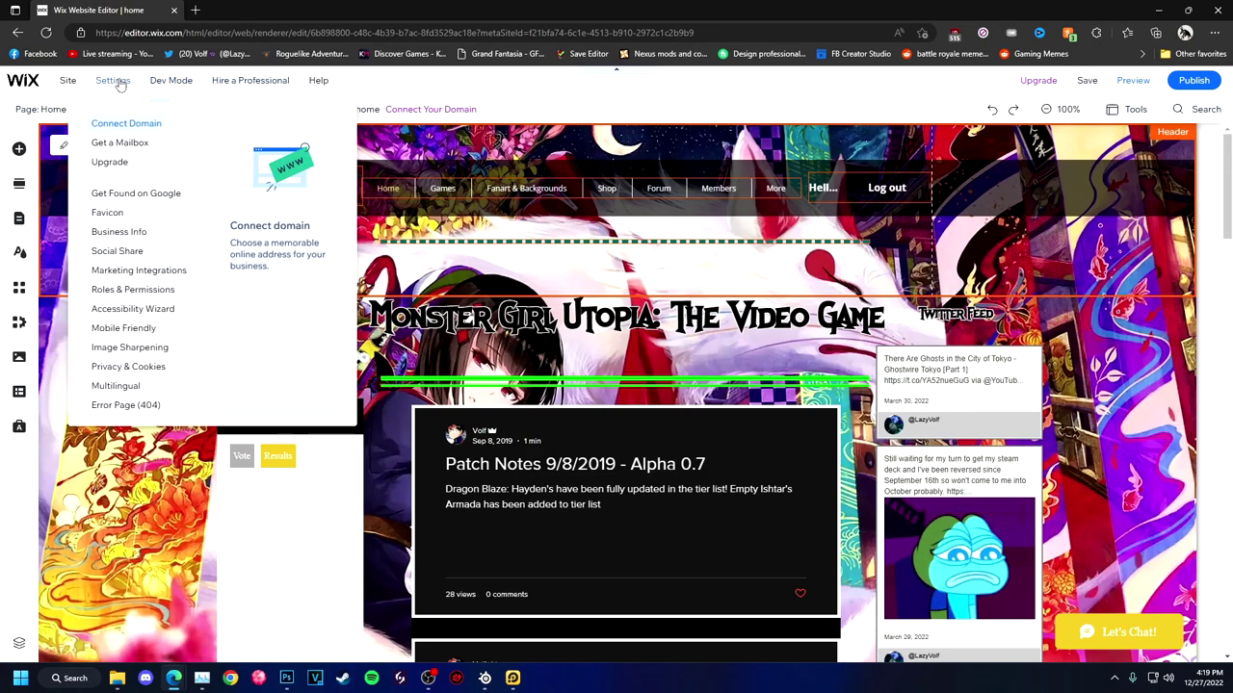
{"action": "scroll", "coordinate": [616, 385], "scroll_direction": "down", "scroll_amount": 10}
{"action": "scroll", "coordinate": [616, 385], "scroll_direction": "down", "scroll_amount": 5}
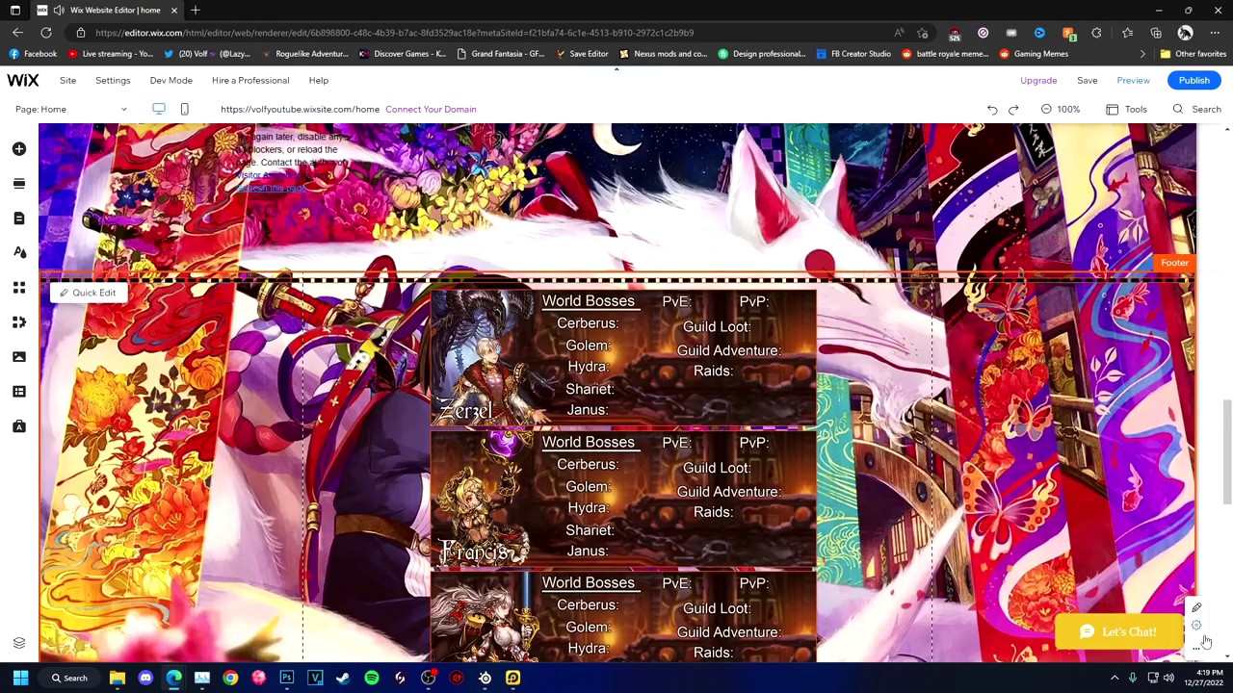
{"action": "scroll", "coordinate": [1205, 642], "scroll_direction": "down", "scroll_amount": 2}
{"action": "left_click", "coordinate": [1196, 645]}
{"action": "scroll", "coordinate": [708, 441], "scroll_direction": "up", "scroll_amount": 4}
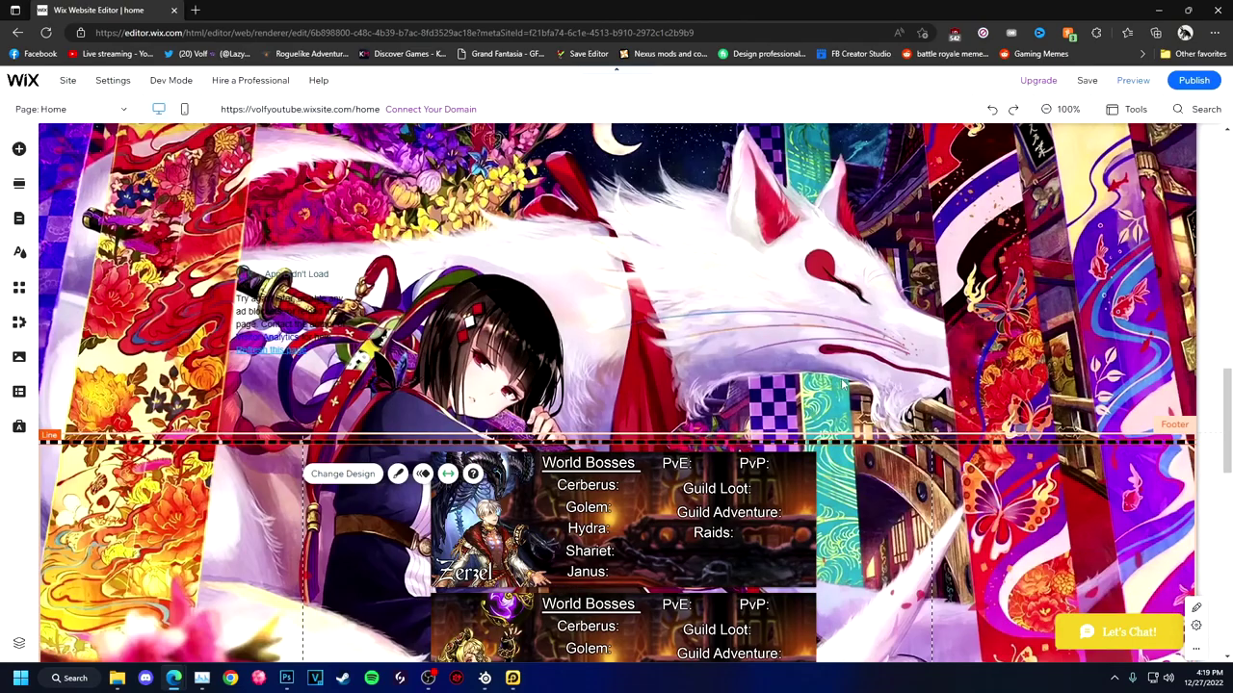
{"action": "scroll", "coordinate": [842, 385], "scroll_direction": "up", "scroll_amount": 10}
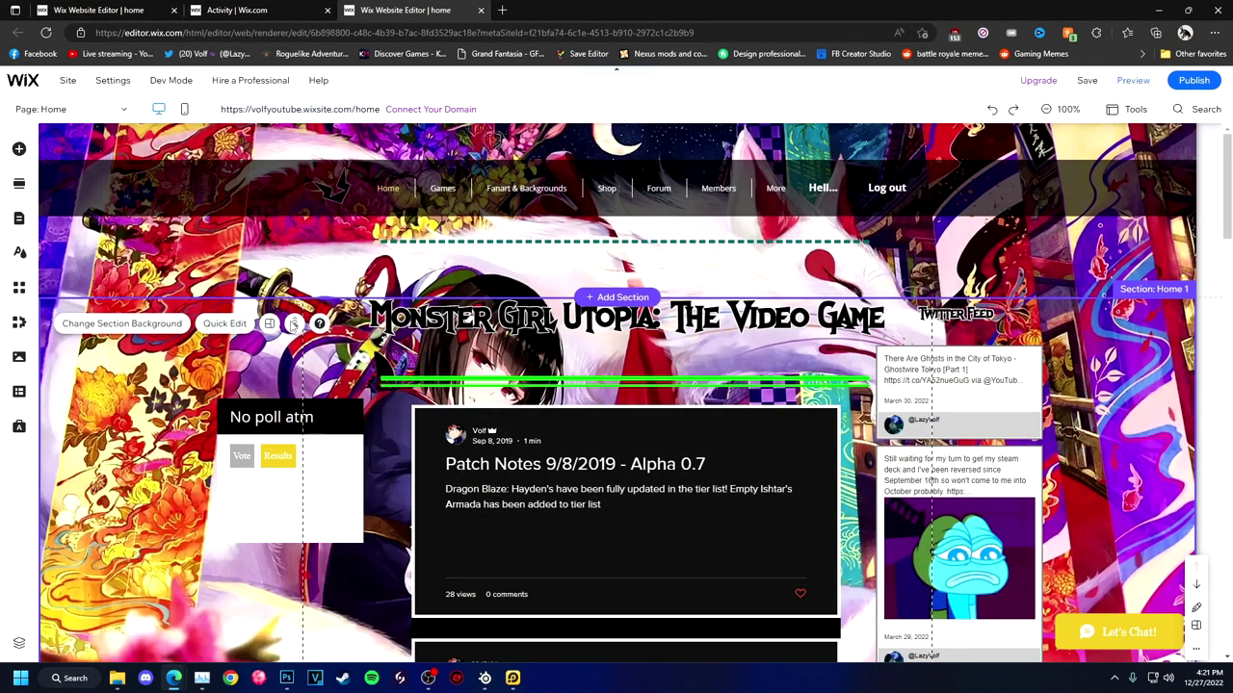
Look at the Home 1 section's background colour settings
{"action": "left_click", "coordinate": [171, 325]}
{"action": "left_click", "coordinate": [86, 432]}
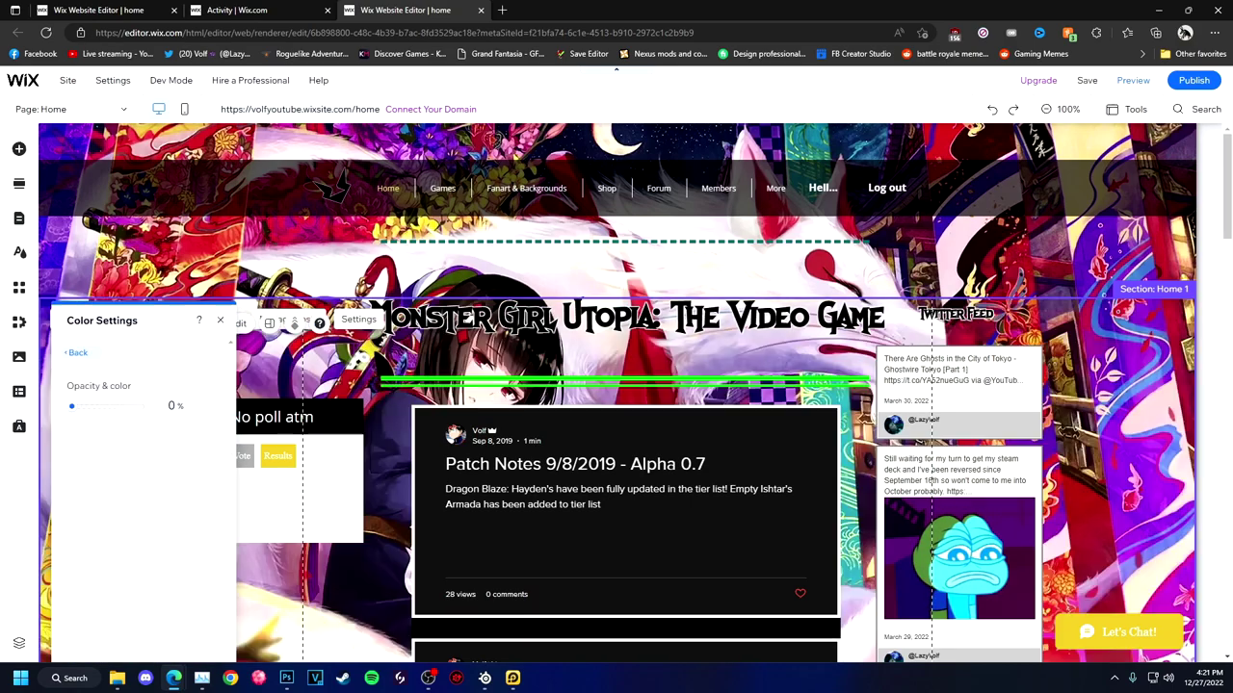
{"action": "left_click", "coordinate": [1196, 207]}
{"action": "left_click", "coordinate": [1107, 328]}
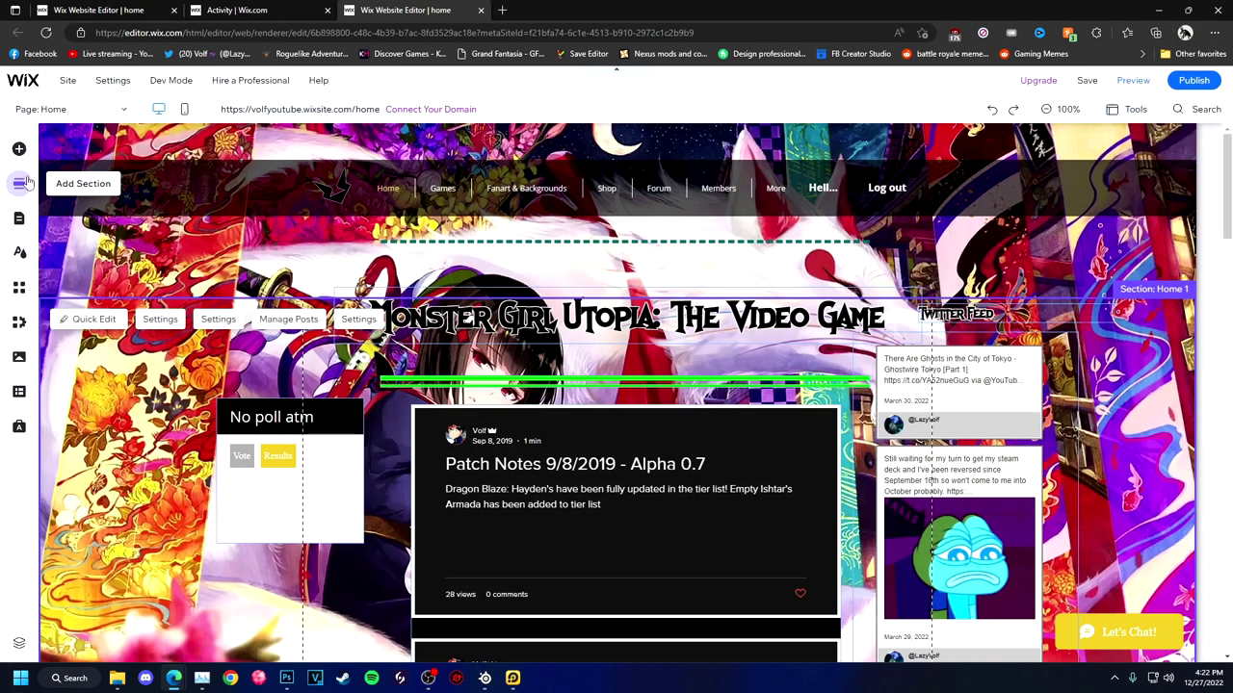
Set the Home page's Page background to the Website BG image from the Pages panel
{"action": "left_click", "coordinate": [20, 149]}
{"action": "left_click", "coordinate": [20, 183]}
{"action": "left_click", "coordinate": [20, 218]}
{"action": "left_click", "coordinate": [317, 209]}
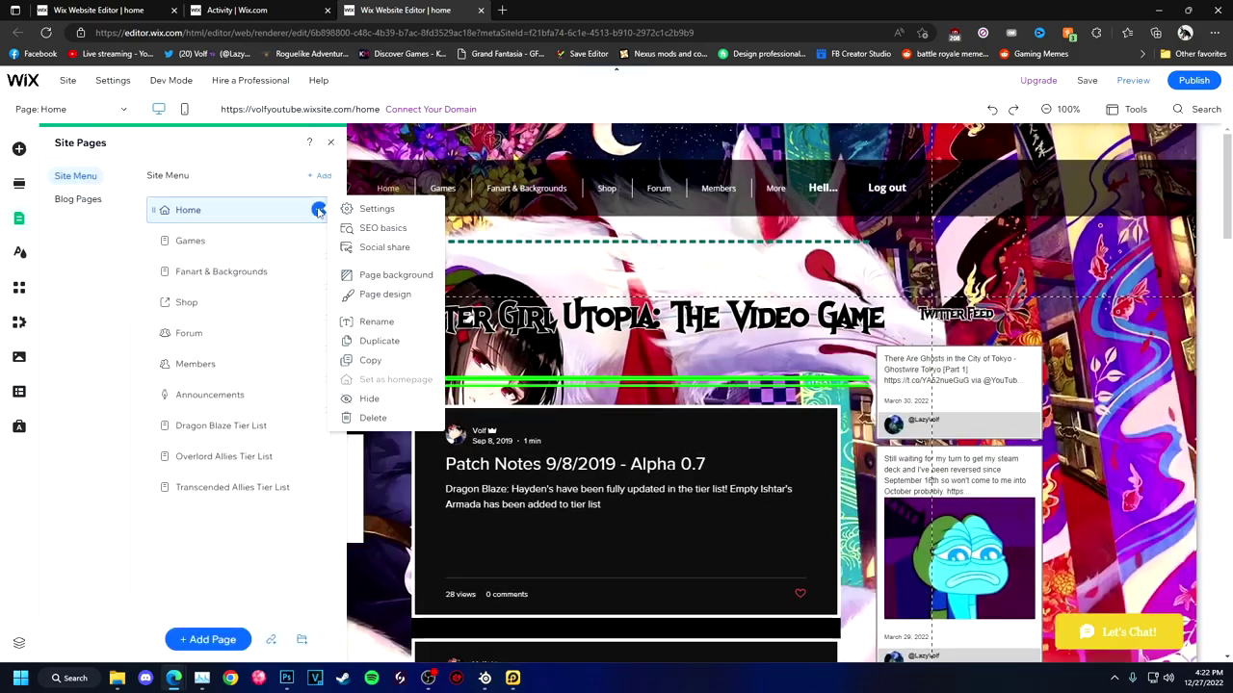
{"action": "left_click", "coordinate": [20, 253]}
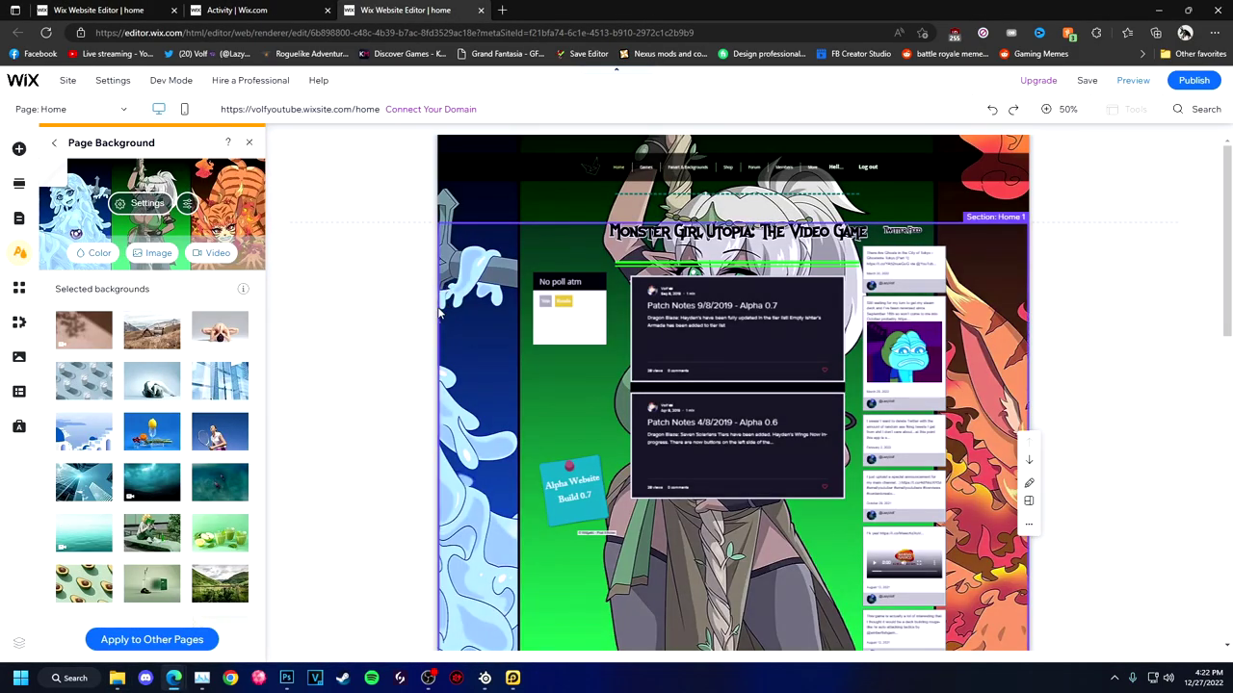
{"action": "left_click", "coordinate": [186, 203]}
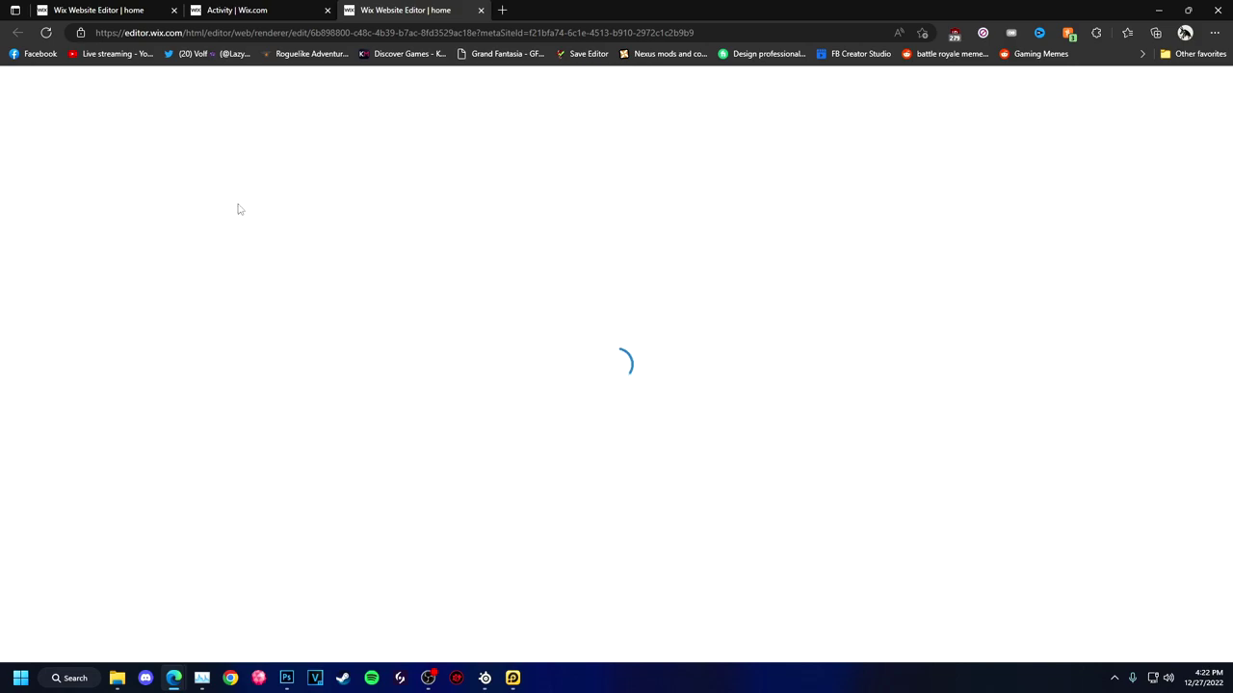
Try Crop & Resize, Adjust and the Blue Ray filter on the background in Photo Studio
{"action": "left_click", "coordinate": [96, 170]}
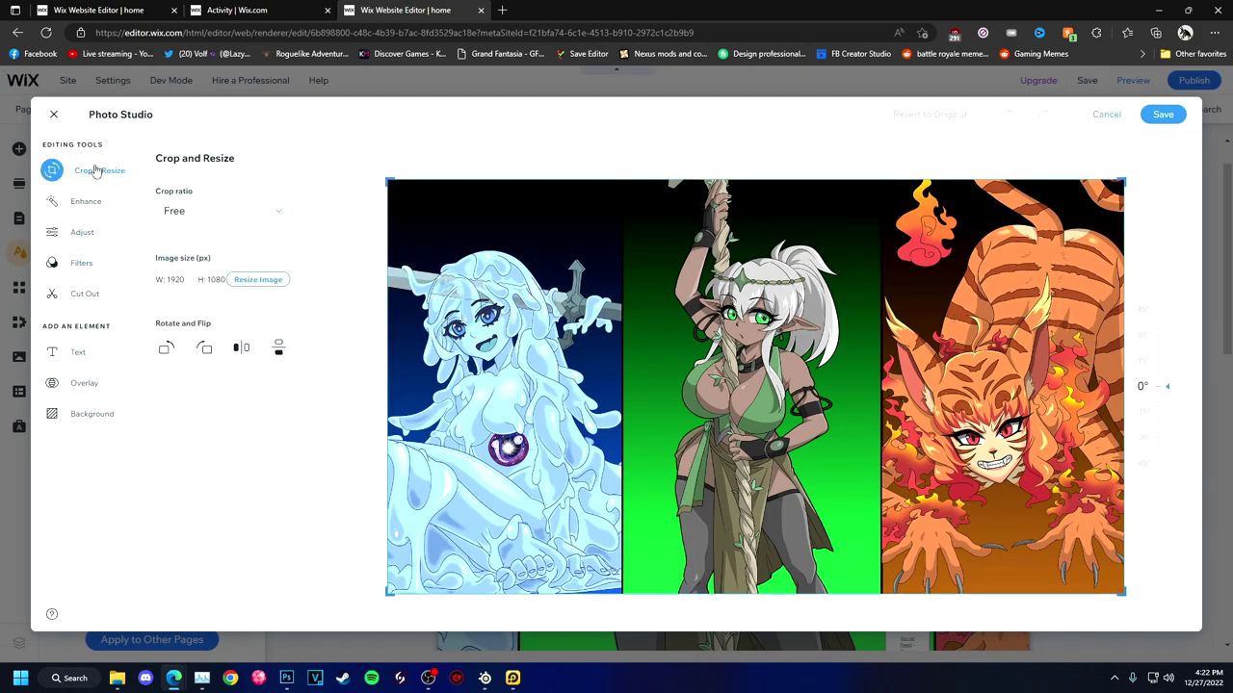
{"action": "left_click", "coordinate": [241, 279]}
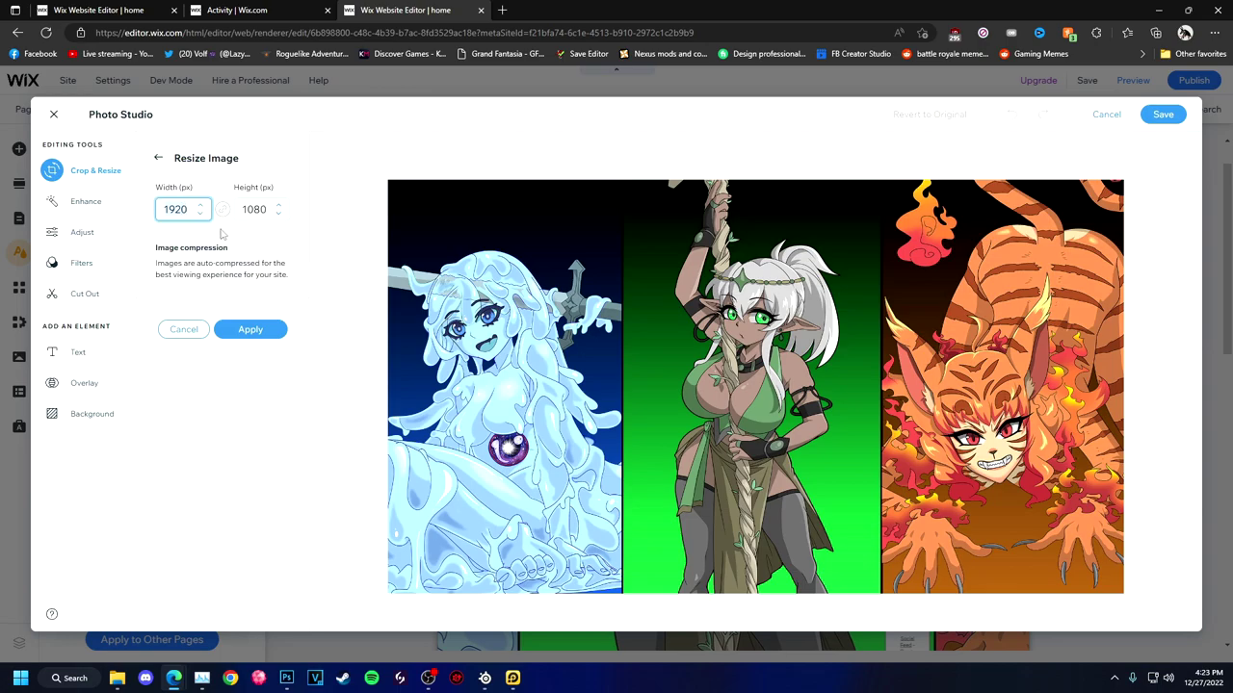
{"action": "left_click", "coordinate": [85, 201]}
{"action": "left_click", "coordinate": [765, 404]}
{"action": "left_click", "coordinate": [85, 229]}
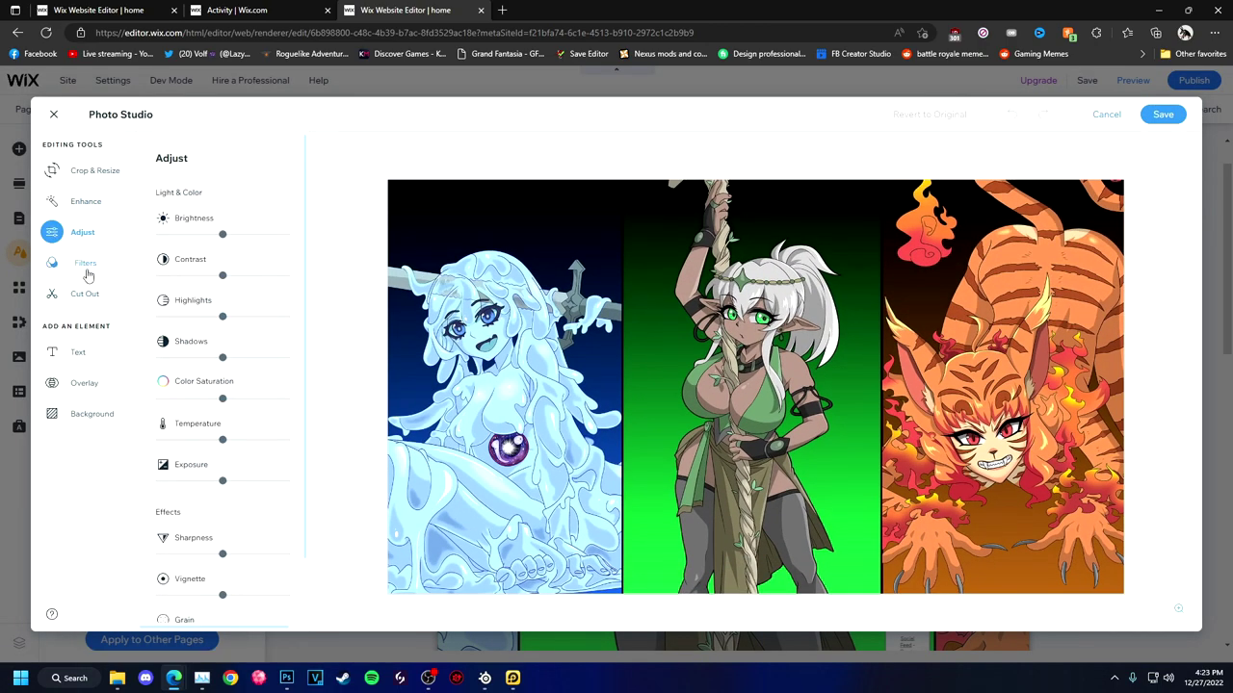
{"action": "left_click", "coordinate": [84, 263]}
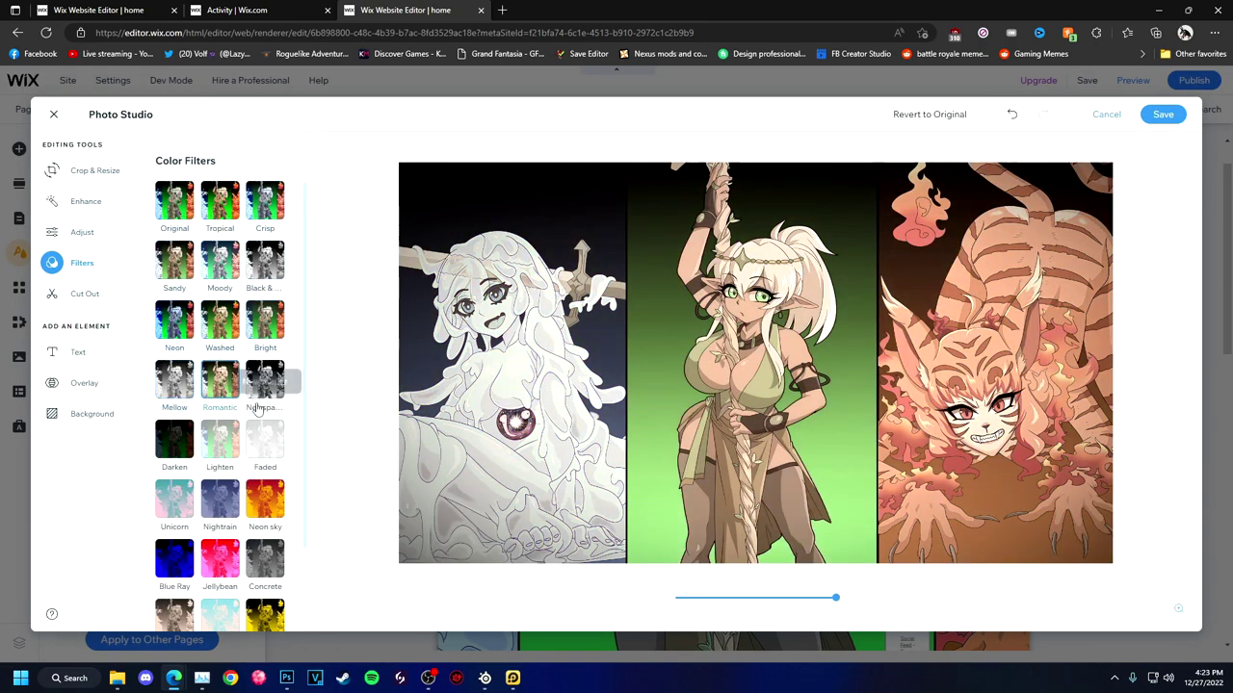
{"action": "left_click", "coordinate": [174, 559]}
Discard the photo edits and close the Page Background panel
{"action": "left_click", "coordinate": [54, 113]}
{"action": "left_click", "coordinate": [765, 405]}
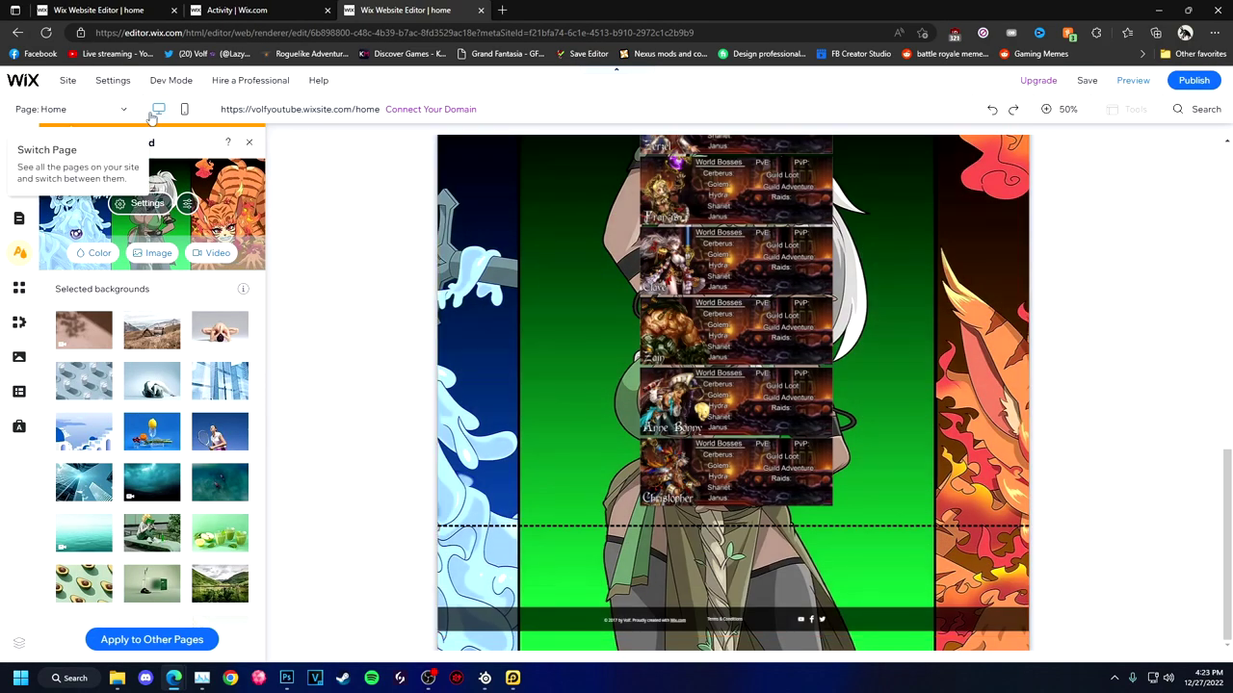
{"action": "left_click", "coordinate": [159, 109]}
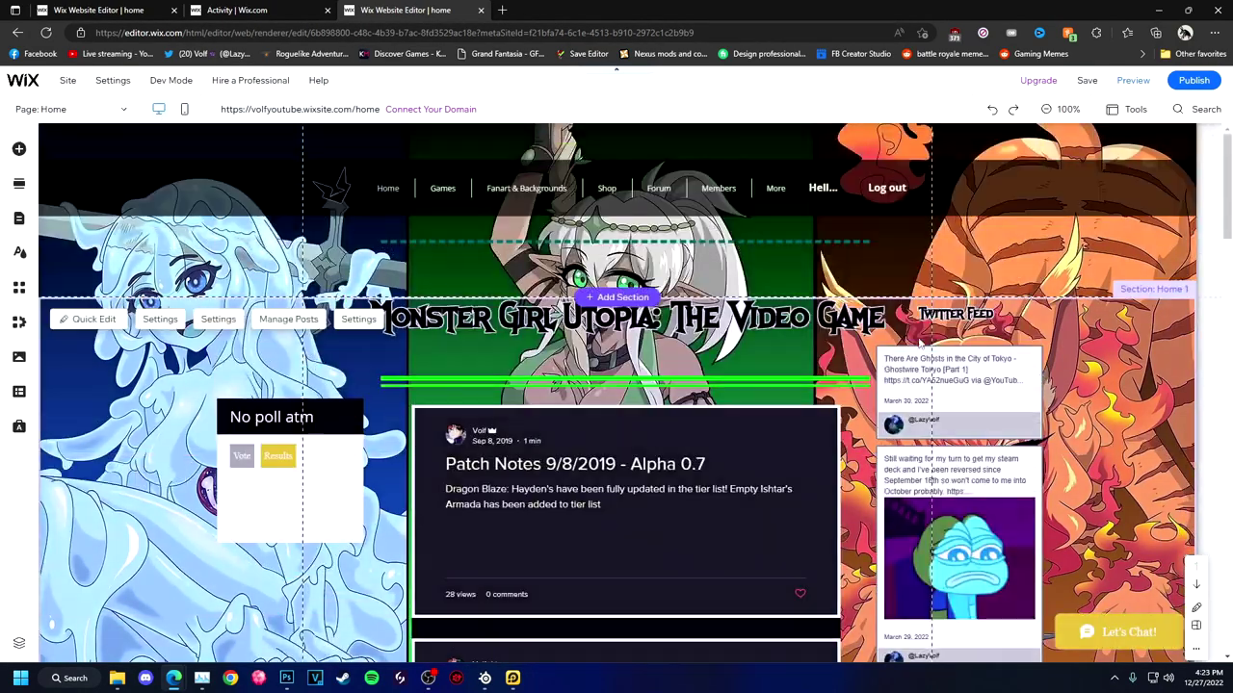
Save the site and preview it, then return to the editor tab
{"action": "scroll", "coordinate": [617, 433], "scroll_direction": "down", "scroll_amount": 2}
{"action": "left_click", "coordinate": [1086, 80]}
{"action": "left_click", "coordinate": [786, 482]}
{"action": "left_click", "coordinate": [1133, 80]}
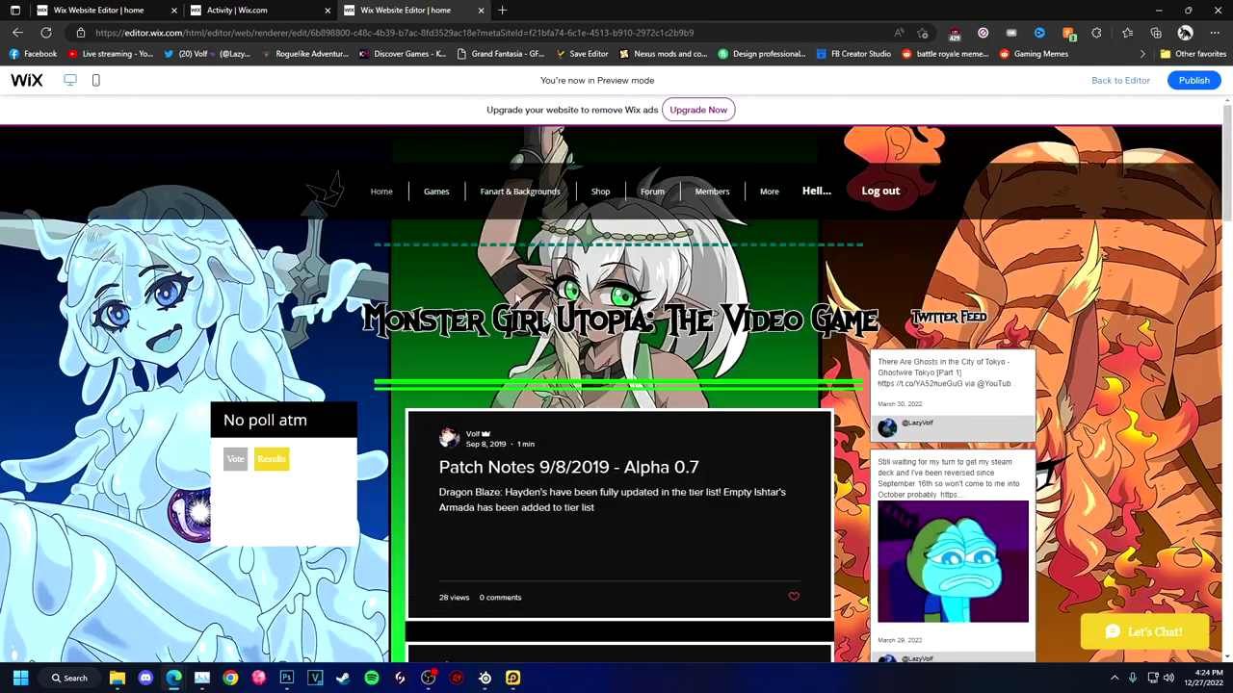
{"action": "left_click", "coordinate": [323, 9]}
{"action": "left_click", "coordinate": [404, 10]}
Open and close the poll widget's settings, then switch to the Games page
{"action": "left_click", "coordinate": [270, 415]}
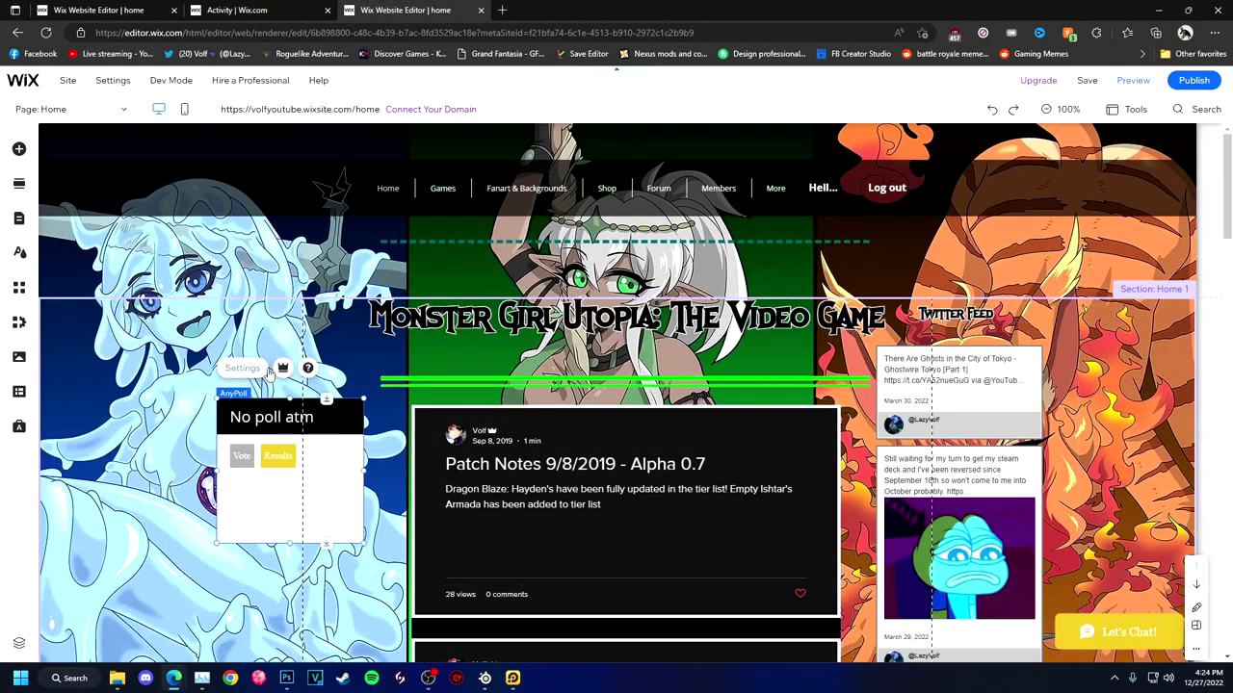
{"action": "left_click", "coordinate": [266, 370]}
{"action": "left_click", "coordinate": [392, 214]}
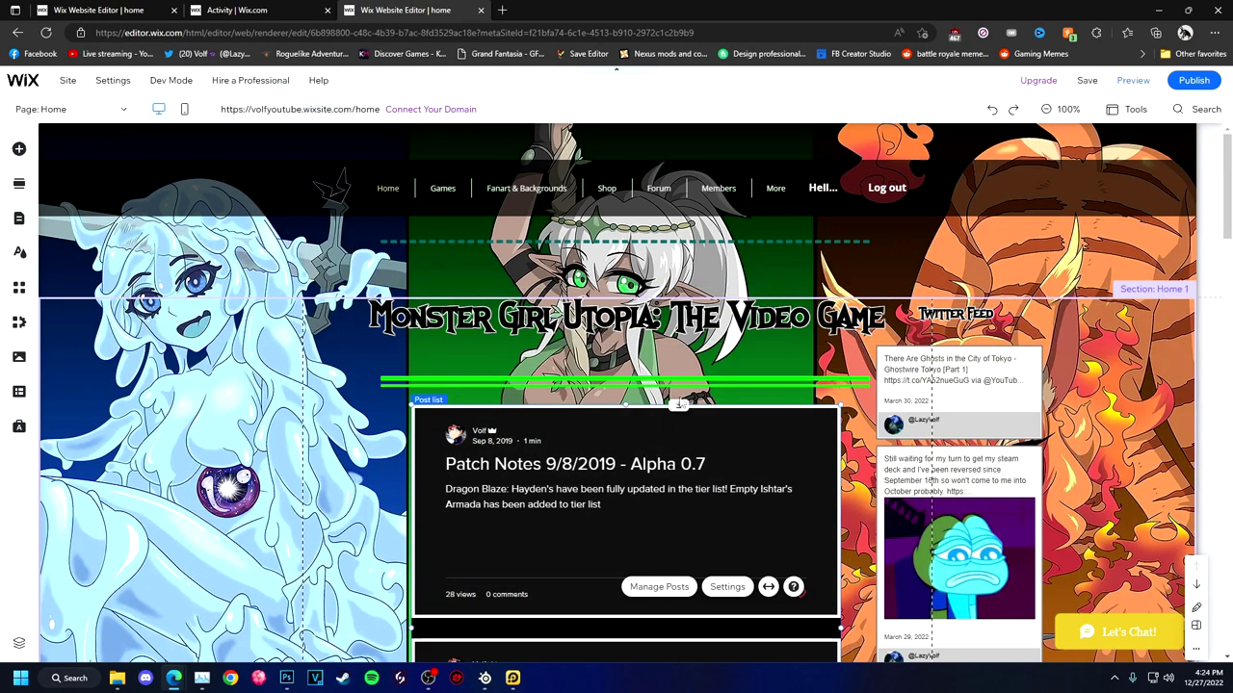
{"action": "left_click", "coordinate": [442, 187]}
{"action": "left_click", "coordinate": [442, 188]}
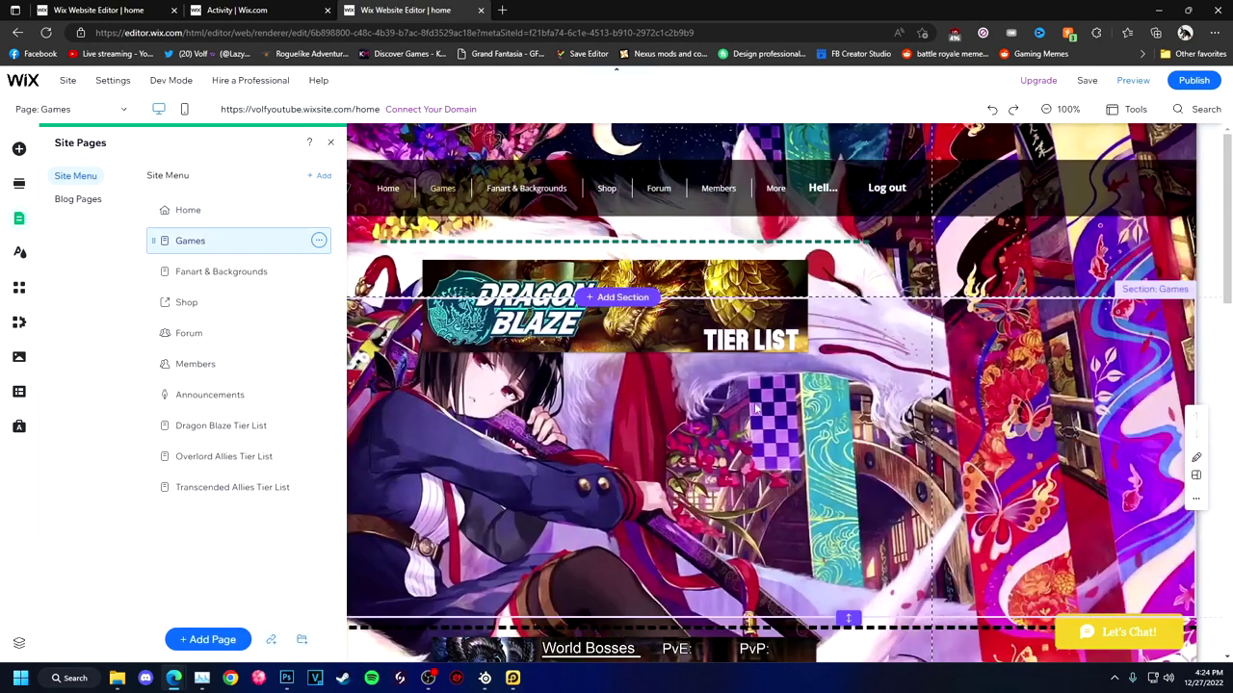
Browse the Fanart & Backgrounds, Forum, Members and Shop pages
{"action": "left_click", "coordinate": [502, 189]}
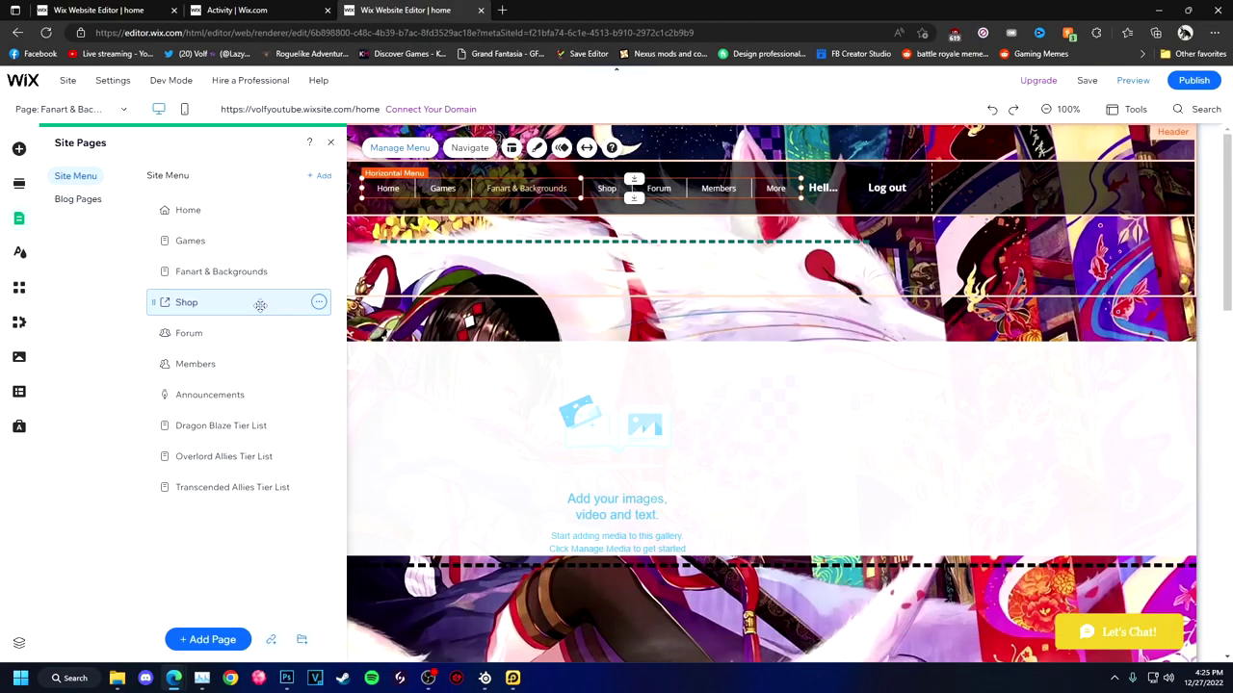
{"action": "left_click", "coordinate": [237, 334]}
{"action": "left_click", "coordinate": [228, 364]}
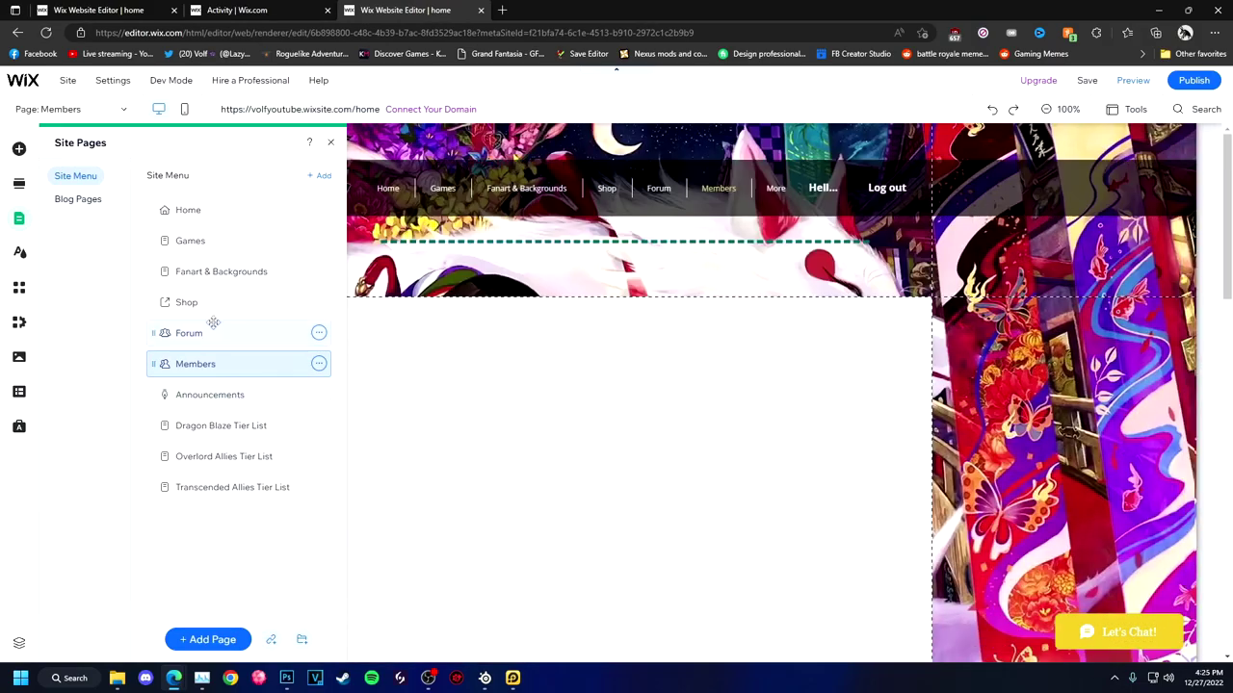
{"action": "left_click", "coordinate": [240, 303]}
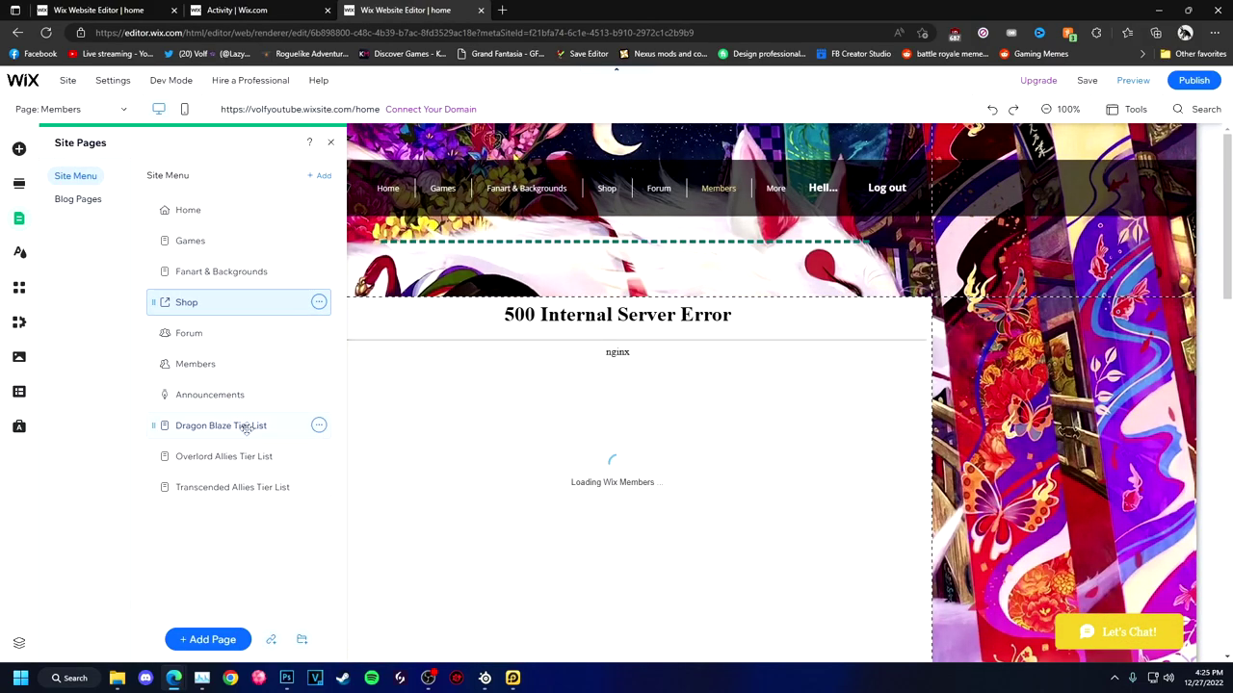
Delete the Overlord Allies and Transcended Allies Tier List pages
{"action": "left_click", "coordinate": [318, 426]}
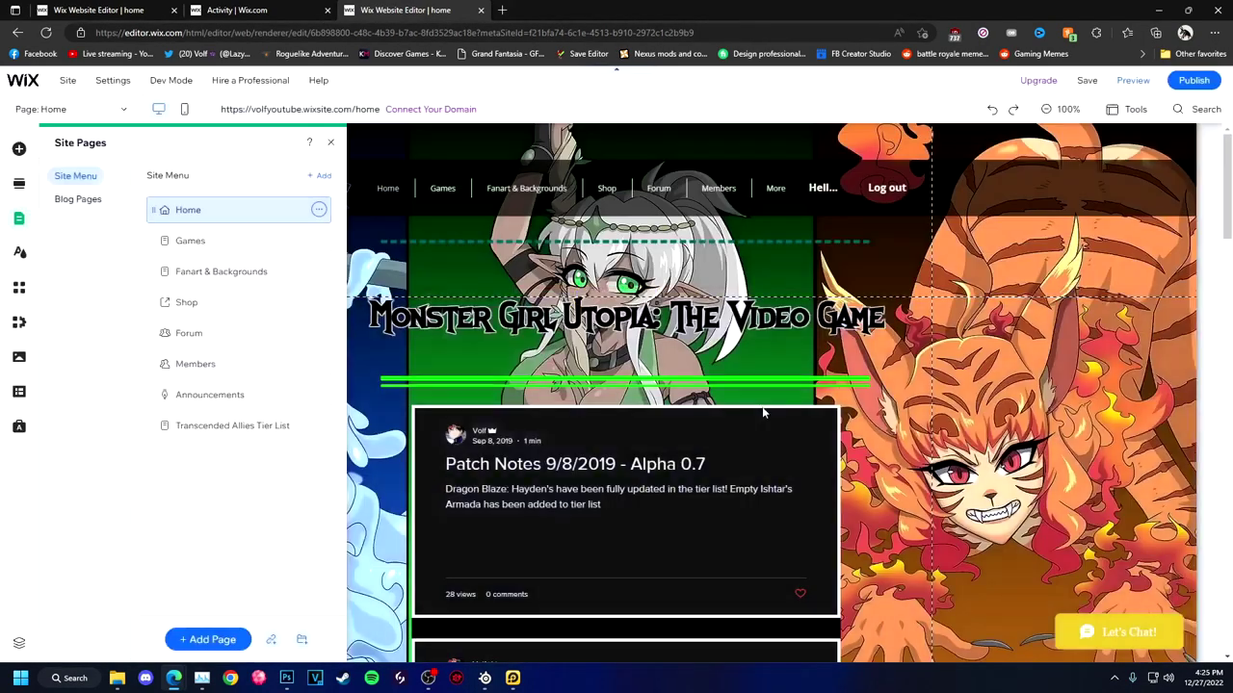
{"action": "left_click", "coordinate": [318, 426]}
{"action": "left_click", "coordinate": [366, 426]}
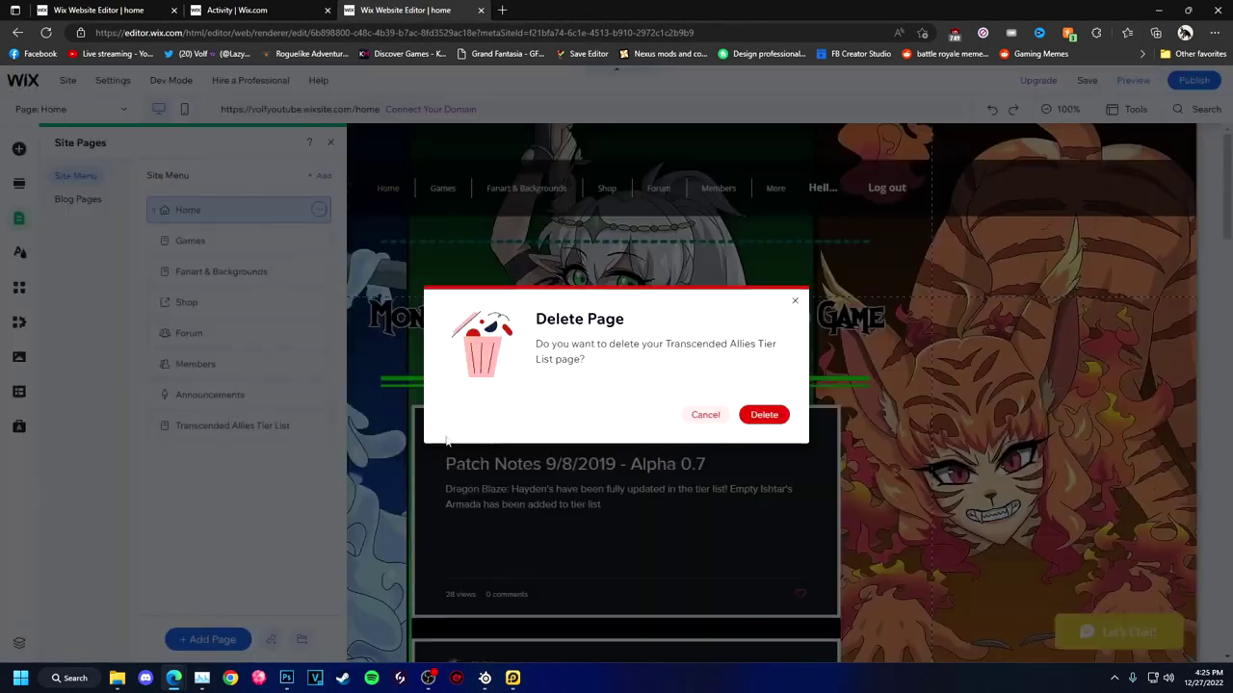
{"action": "left_click", "coordinate": [763, 415]}
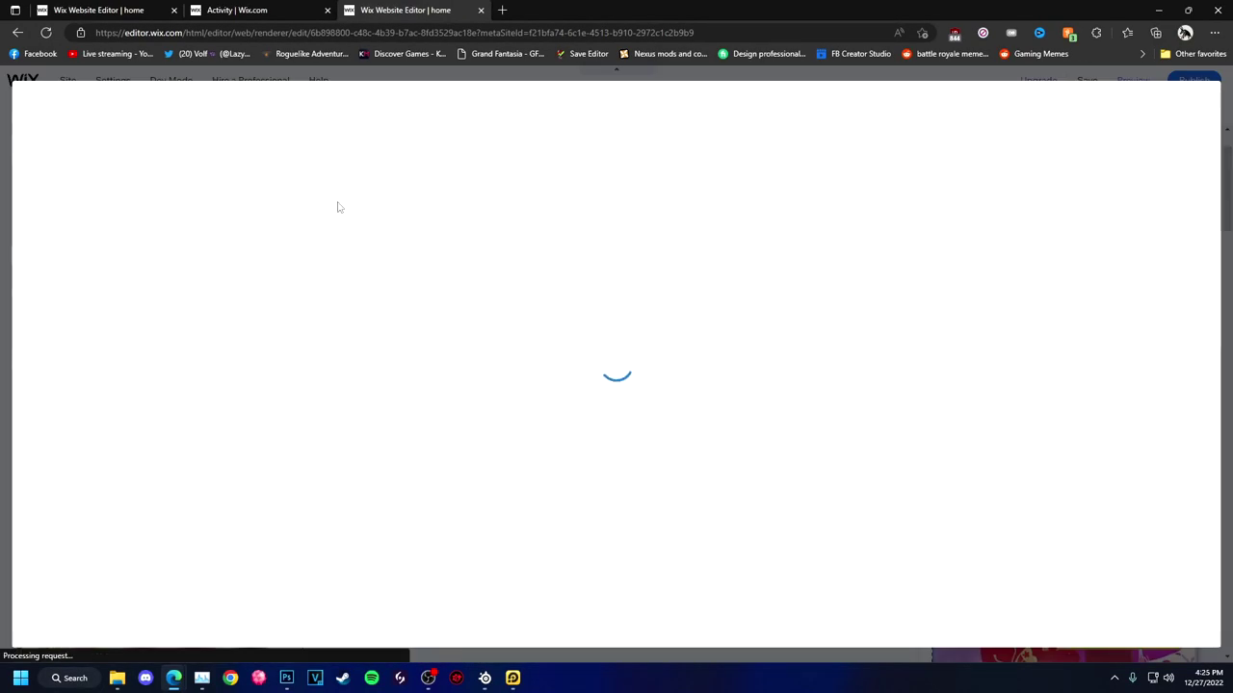
Trash the Alpha 0.7 post and the four other old blog posts
{"action": "left_click", "coordinate": [1025, 329]}
{"action": "left_click", "coordinate": [963, 359]}
{"action": "left_click", "coordinate": [717, 403]}
{"action": "left_click", "coordinate": [1025, 329]}
{"action": "left_click", "coordinate": [963, 359]}
{"action": "left_click", "coordinate": [717, 402]}
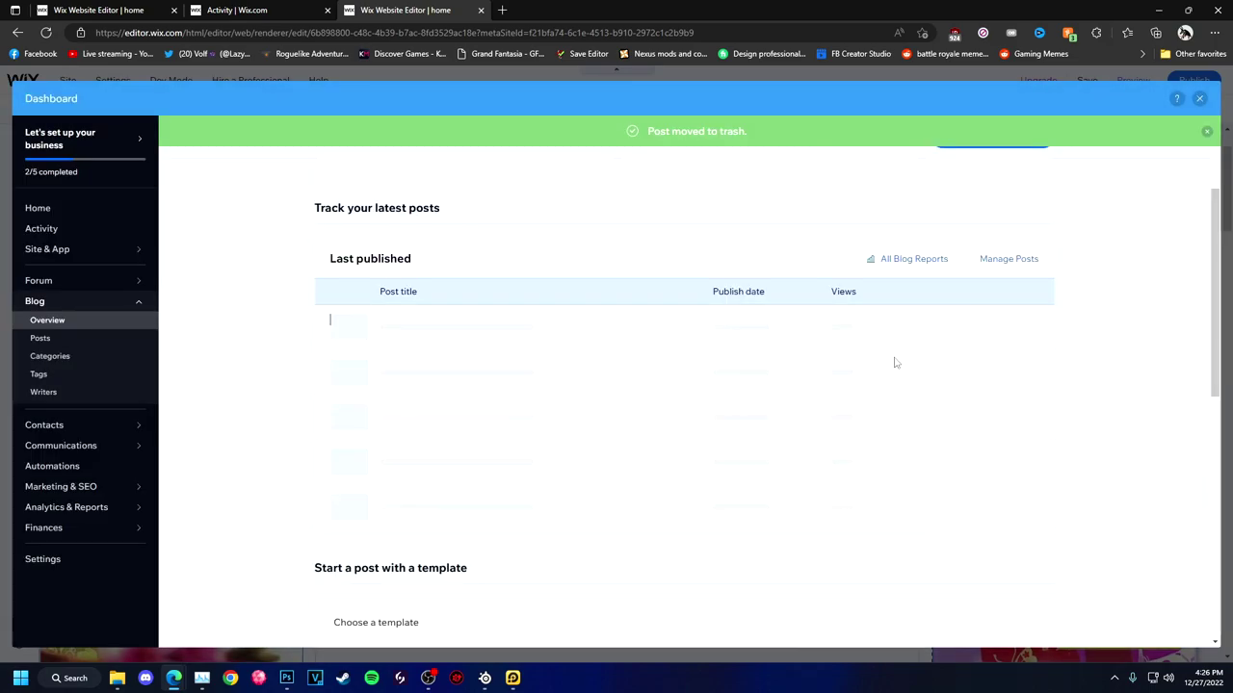
{"action": "left_click", "coordinate": [1024, 328]}
{"action": "left_click", "coordinate": [963, 359]}
{"action": "left_click", "coordinate": [718, 405]}
{"action": "left_click", "coordinate": [718, 405]}
{"action": "left_click", "coordinate": [718, 405]}
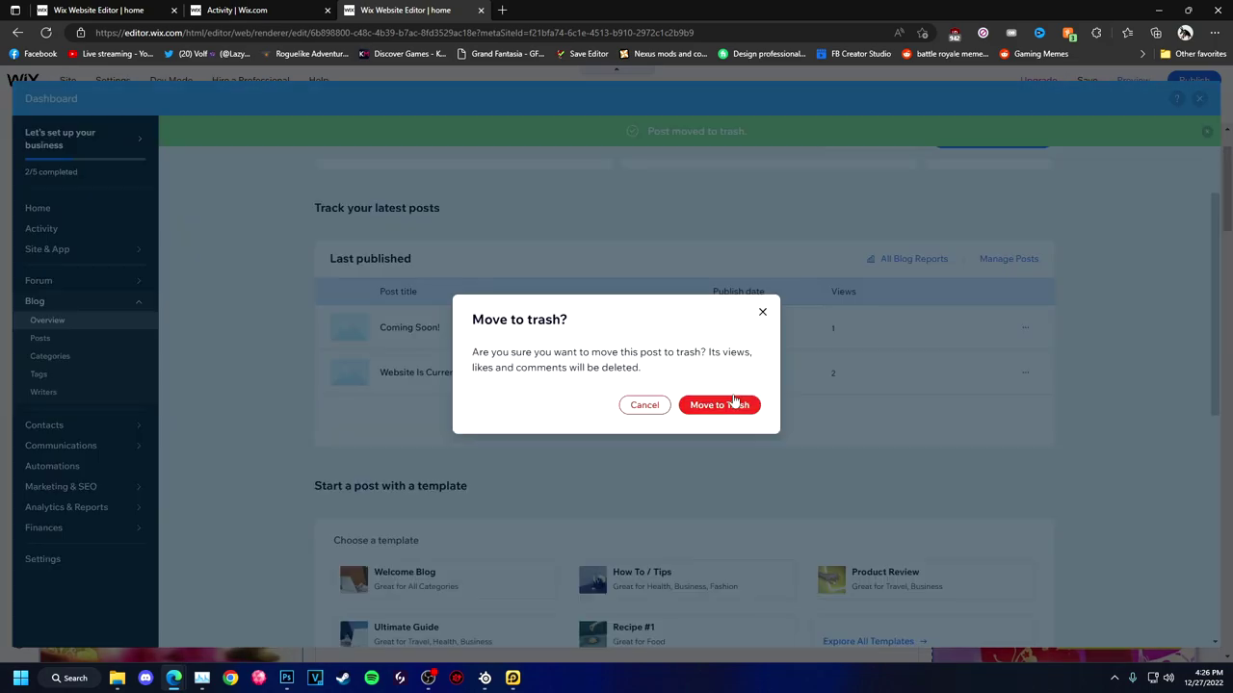
{"action": "left_click", "coordinate": [718, 404]}
{"action": "left_click", "coordinate": [1024, 329]}
{"action": "left_click", "coordinate": [954, 360]}
{"action": "left_click", "coordinate": [718, 405]}
Create a new blog post with a site-revamp title and an introductory body paragraph
{"action": "left_click", "coordinate": [690, 357]}
{"action": "type", "text": "Collect Revamp Of The Websi"}
{"action": "left_click", "coordinate": [498, 246]}
{"action": "type", "text": "As I am no longer doing Dragon Blaze content. This website is now used for my"}
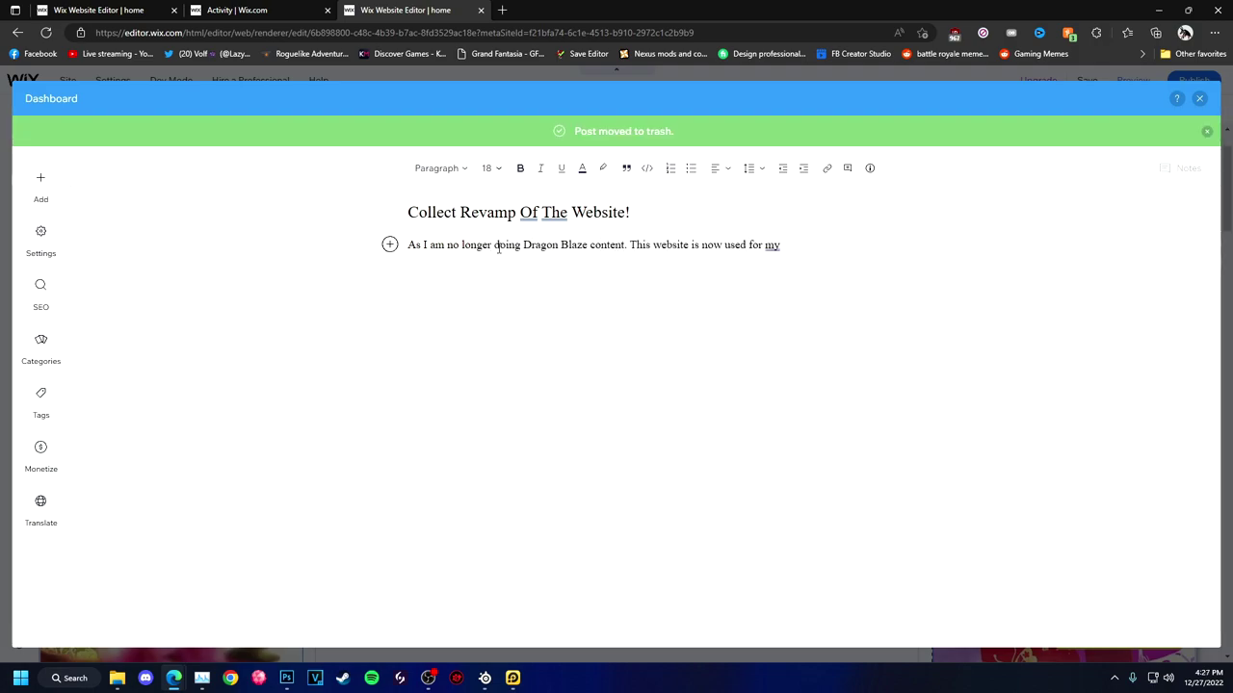
{"action": "type", "text": " game curr"}
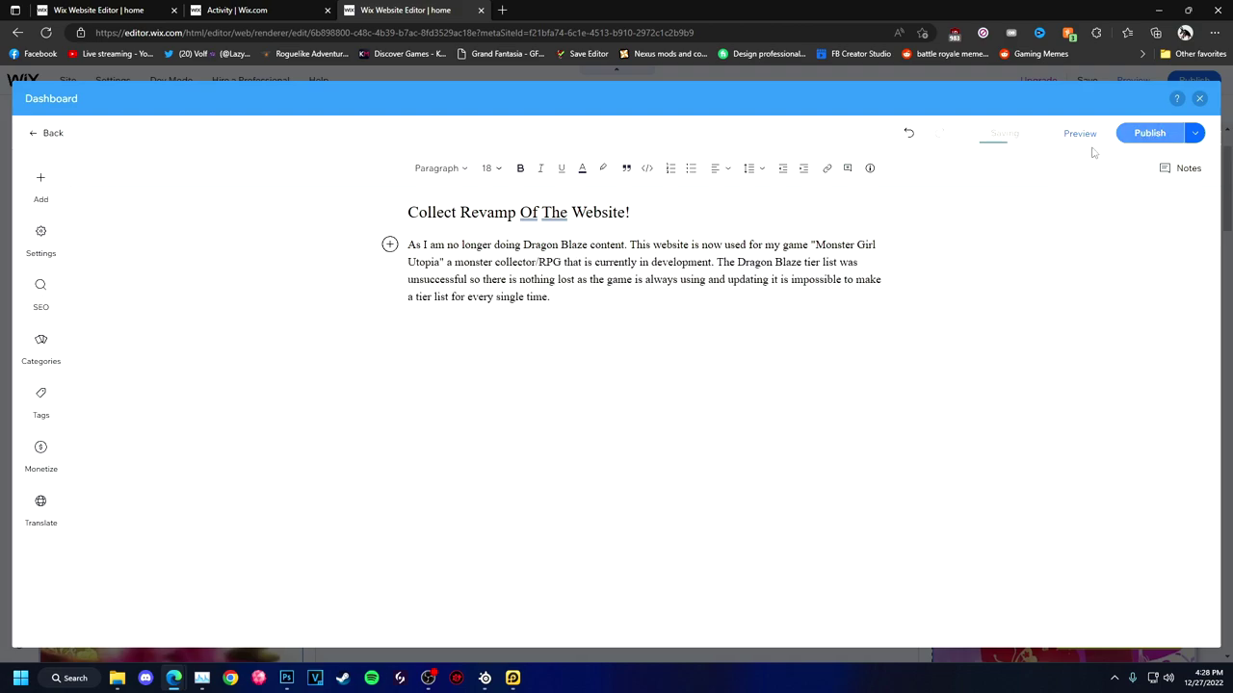
Change 'Of' to lowercase in the post title and publish the post
{"action": "key", "text": "BackSpace"}
{"action": "type", "text": "o"}
{"action": "left_click", "coordinate": [570, 212]}
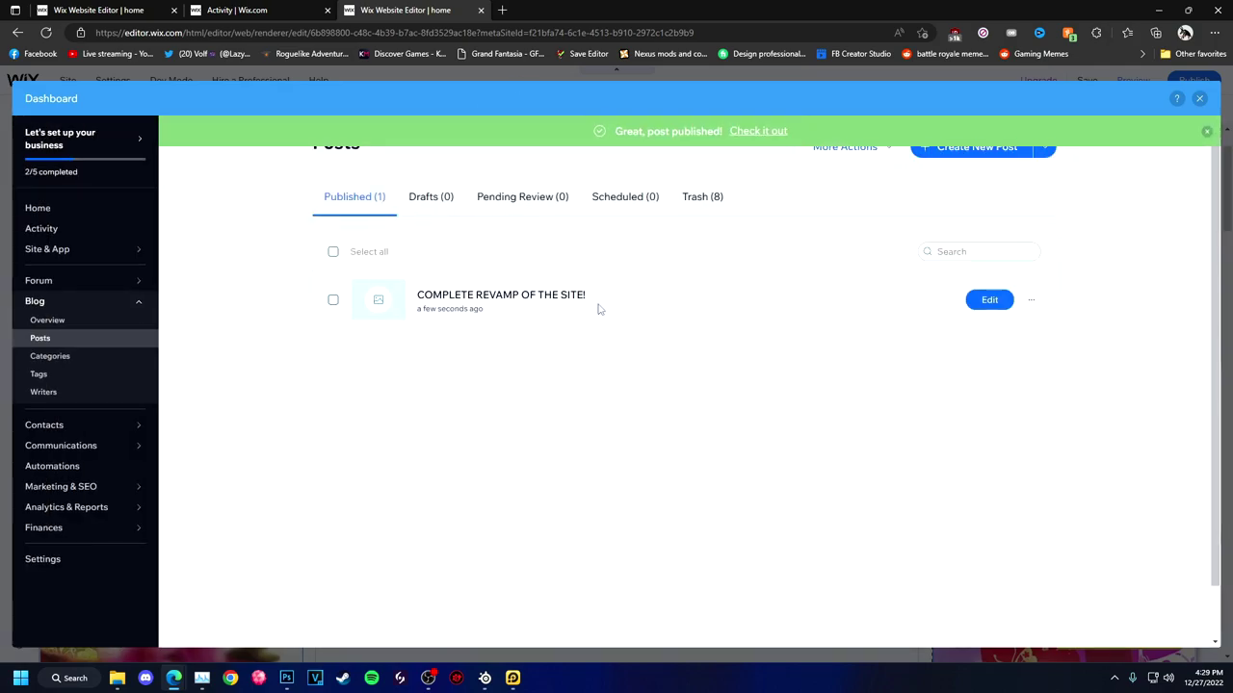
{"action": "left_click", "coordinate": [833, 209]}
Return to the editor and browse the section template categories
{"action": "left_click", "coordinate": [1199, 98]}
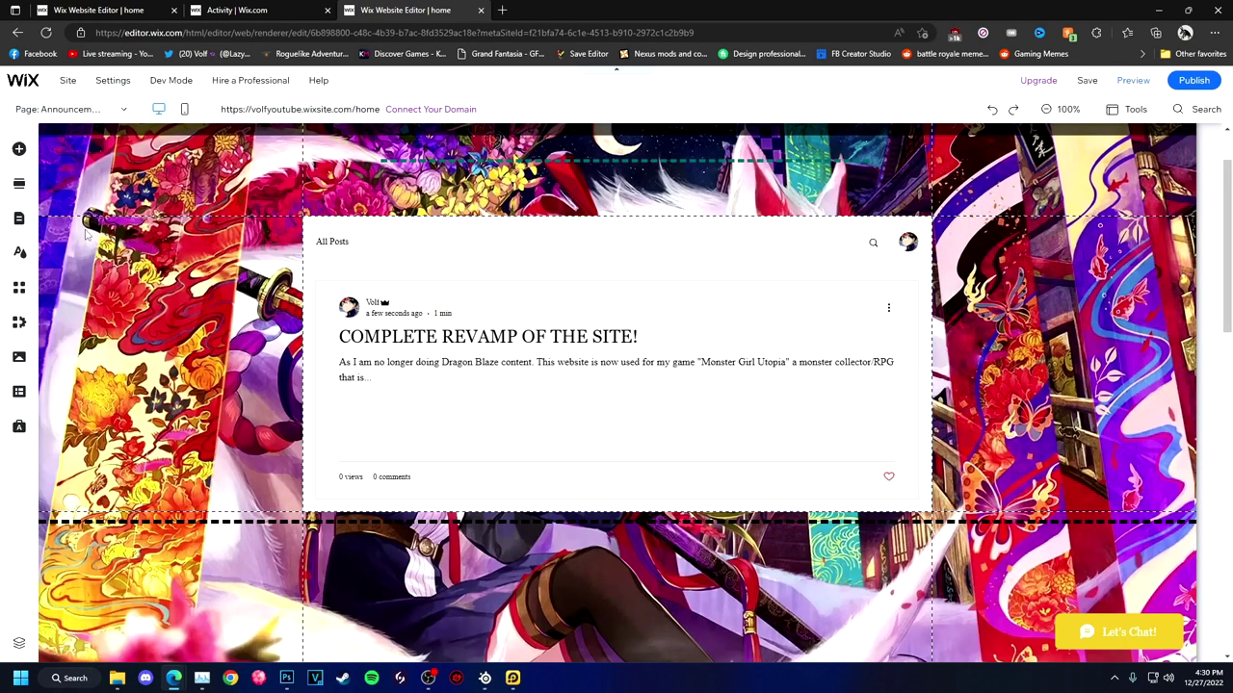
{"action": "scroll", "coordinate": [224, 250], "scroll_direction": "down", "scroll_amount": 1}
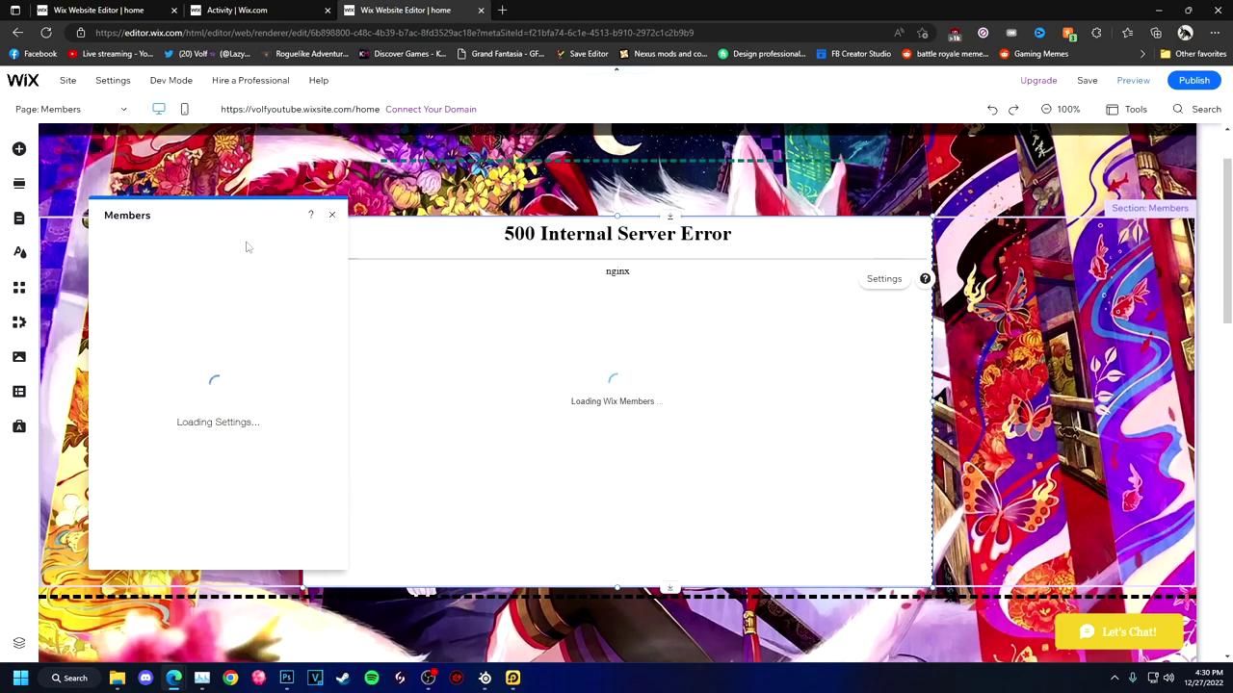
{"action": "left_click", "coordinate": [617, 216]}
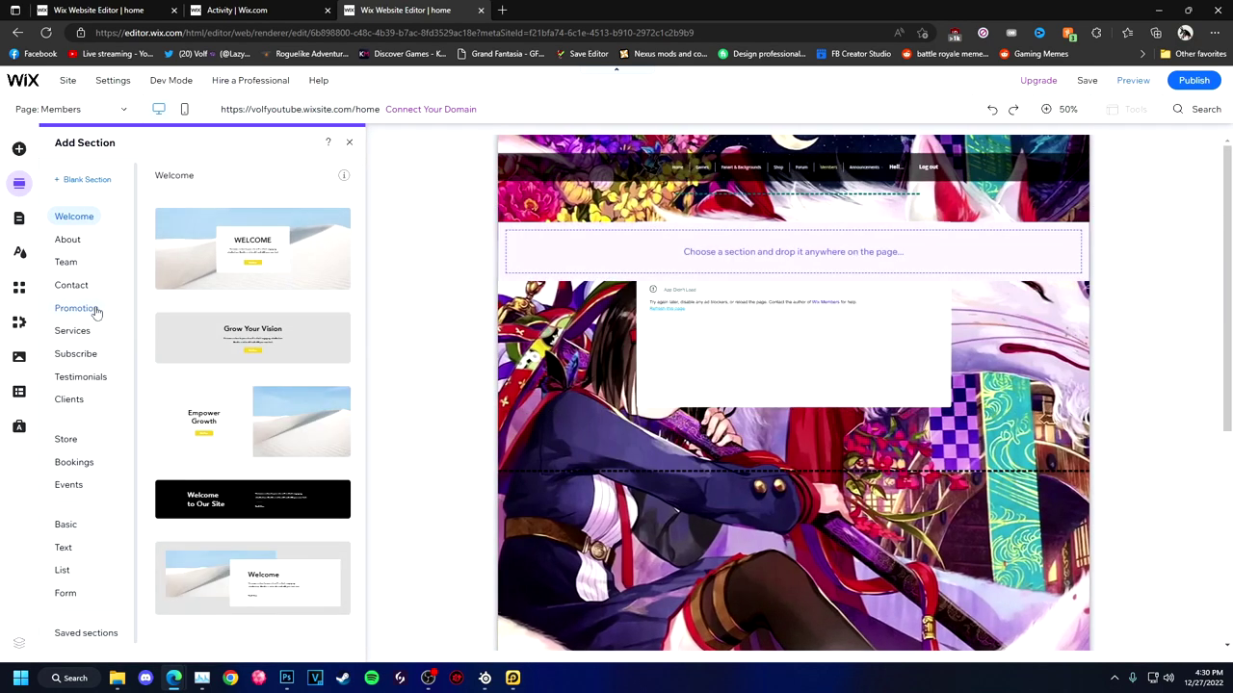
{"action": "scroll", "coordinate": [206, 182], "scroll_direction": "down", "scroll_amount": 1}
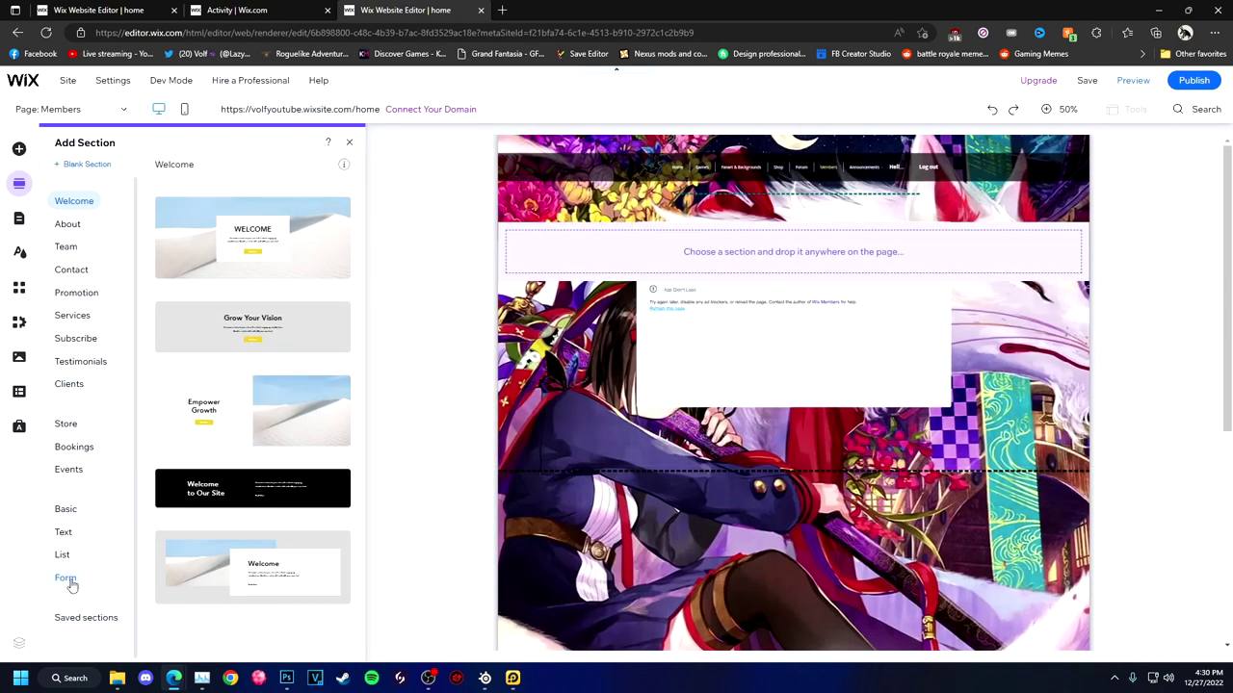
{"action": "left_click", "coordinate": [68, 383]}
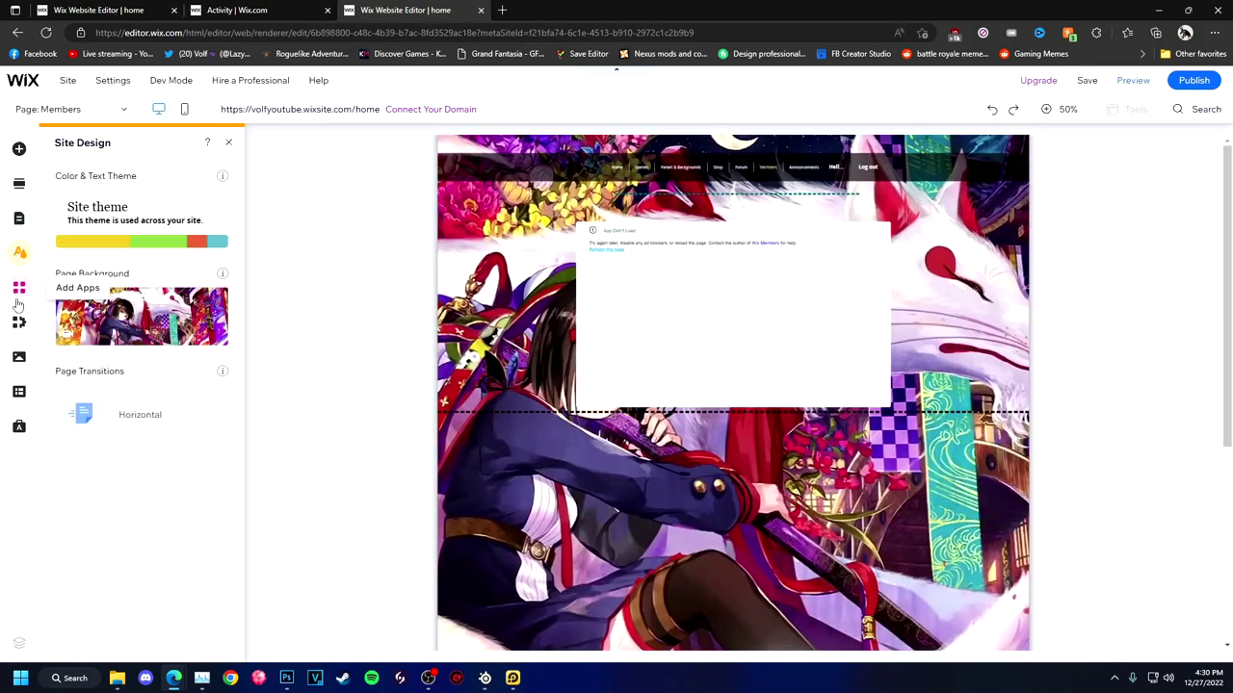
Search the app market for 'members', install Wix Members Area, and view the Members page
{"action": "left_click", "coordinate": [20, 287]}
{"action": "type", "text": "members"}
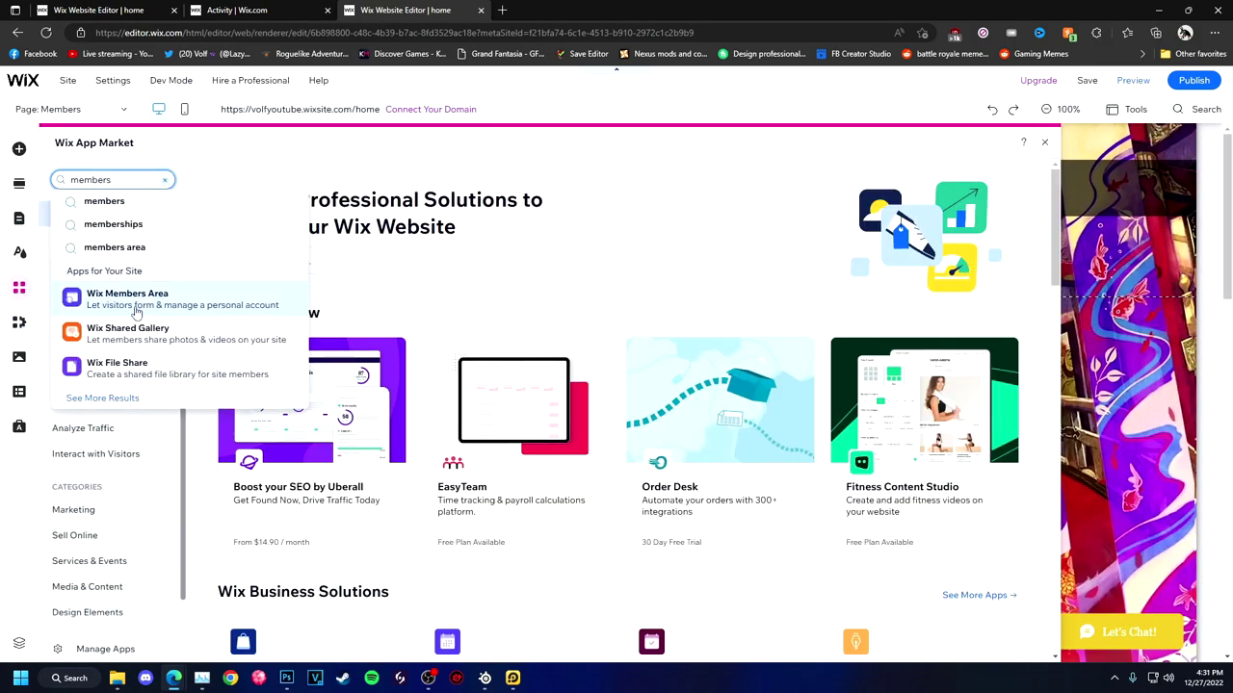
{"action": "left_click", "coordinate": [109, 307]}
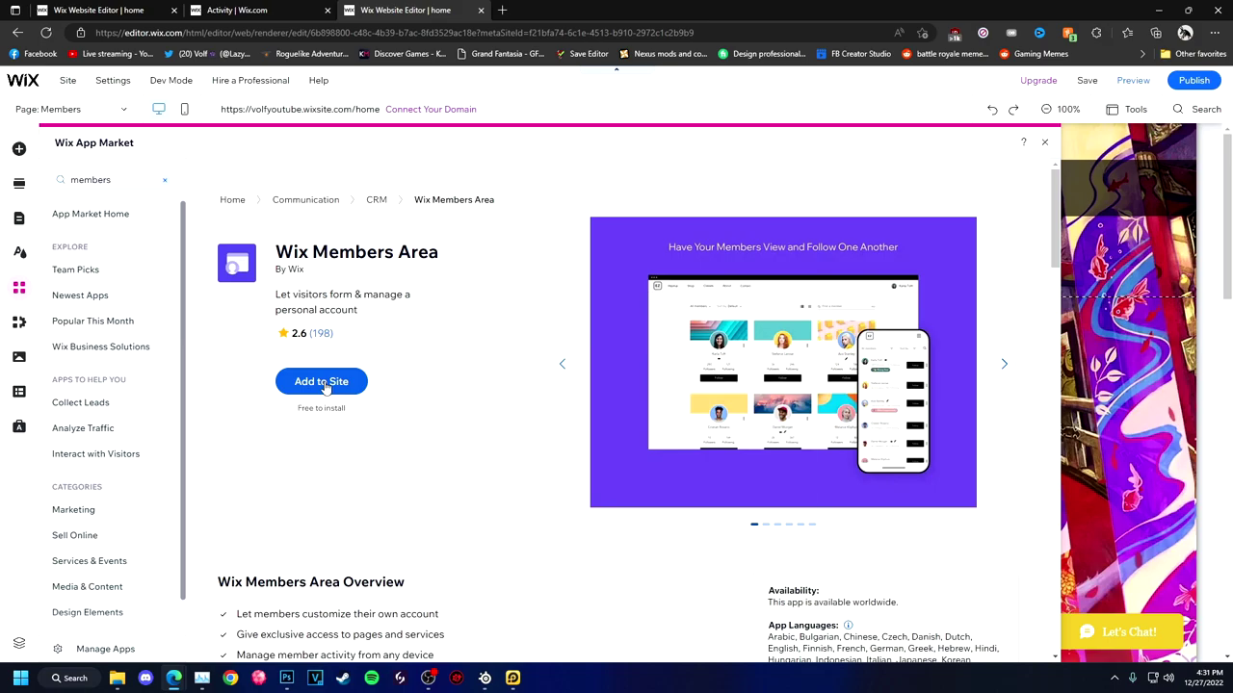
{"action": "left_click", "coordinate": [322, 382]}
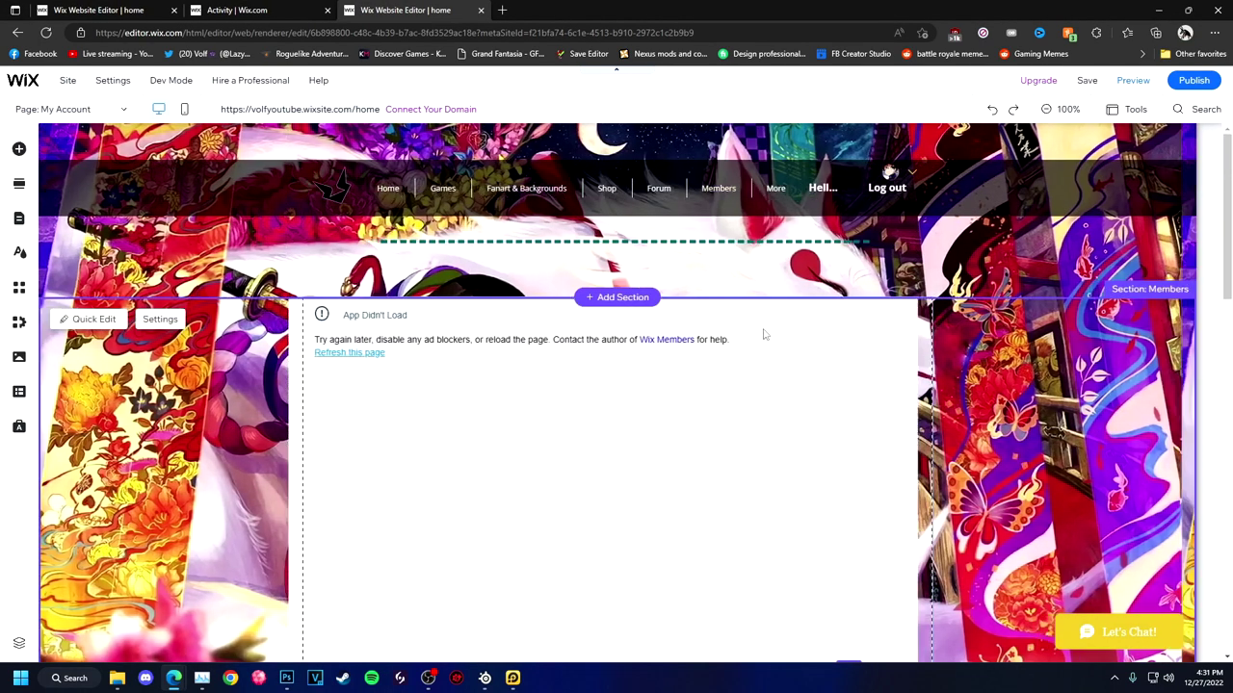
{"action": "left_click", "coordinate": [771, 463]}
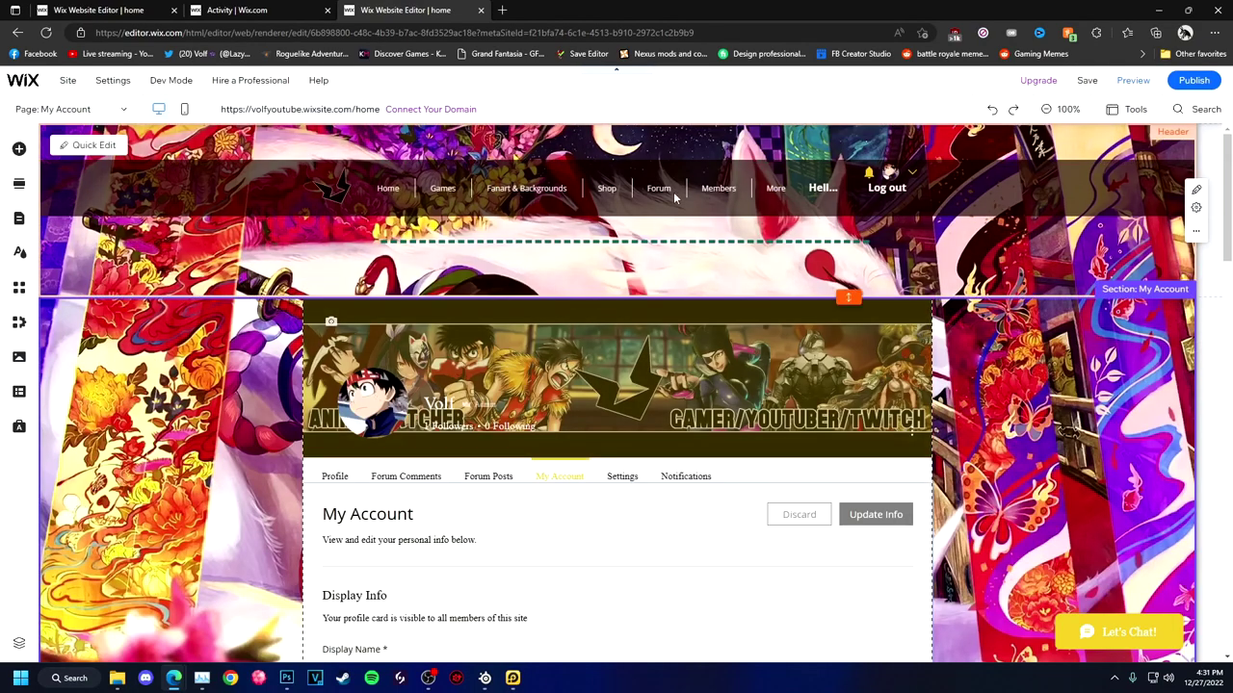
{"action": "left_click", "coordinate": [681, 197]}
{"action": "left_click", "coordinate": [398, 145]}
Rename the first Members menu page to Account Settings
{"action": "left_click", "coordinate": [211, 364]}
{"action": "left_click", "coordinate": [334, 363]}
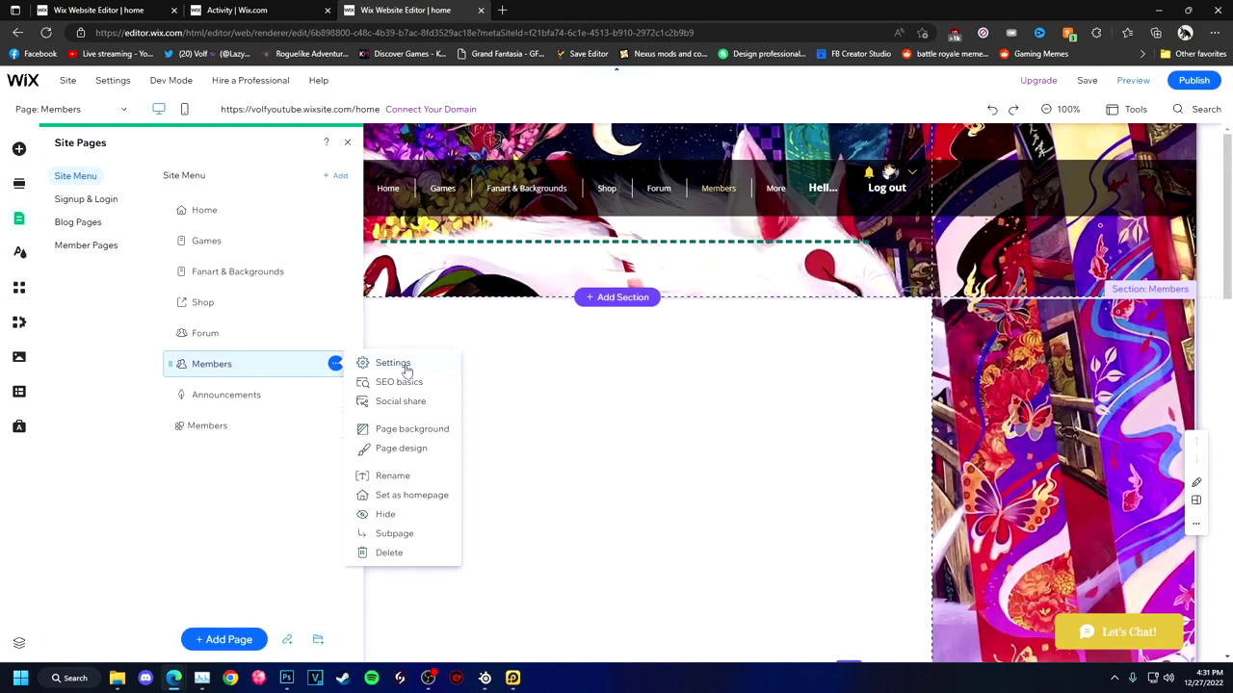
{"action": "left_click", "coordinate": [269, 484]}
{"action": "left_click", "coordinate": [758, 371]}
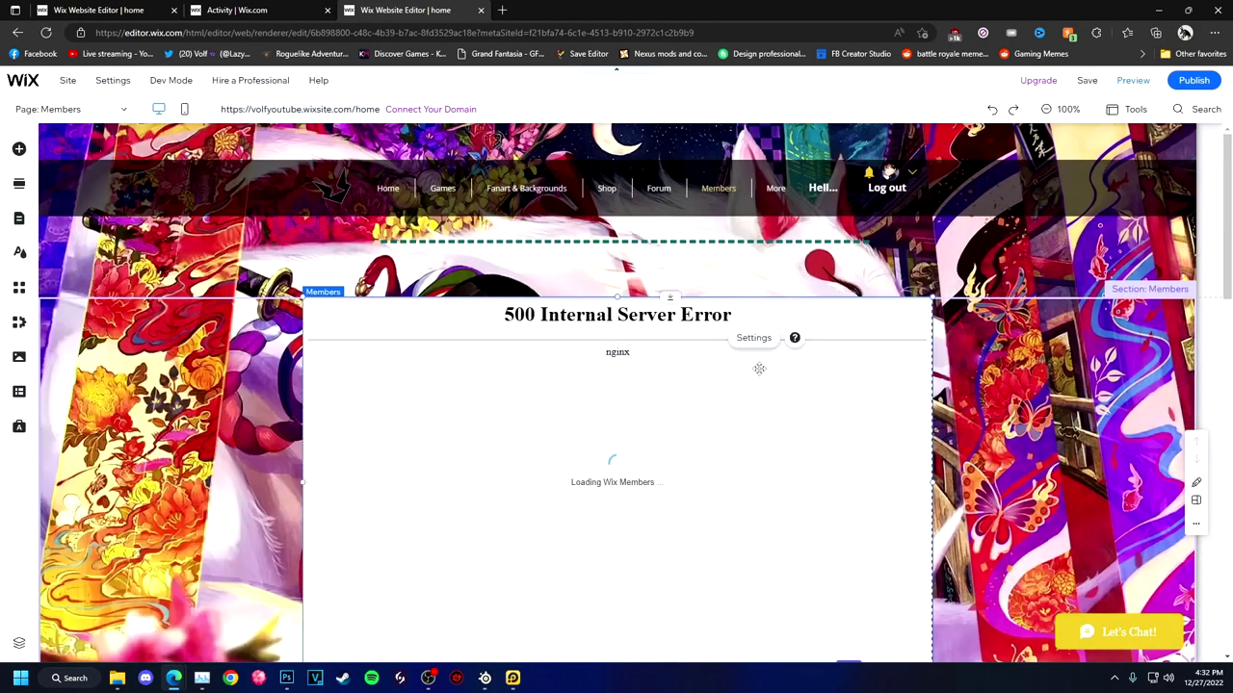
{"action": "left_click", "coordinate": [809, 222]}
{"action": "left_click", "coordinate": [398, 146]}
{"action": "left_click", "coordinate": [334, 364]}
{"action": "left_click", "coordinate": [385, 475]}
{"action": "type", "text": "Ac"}
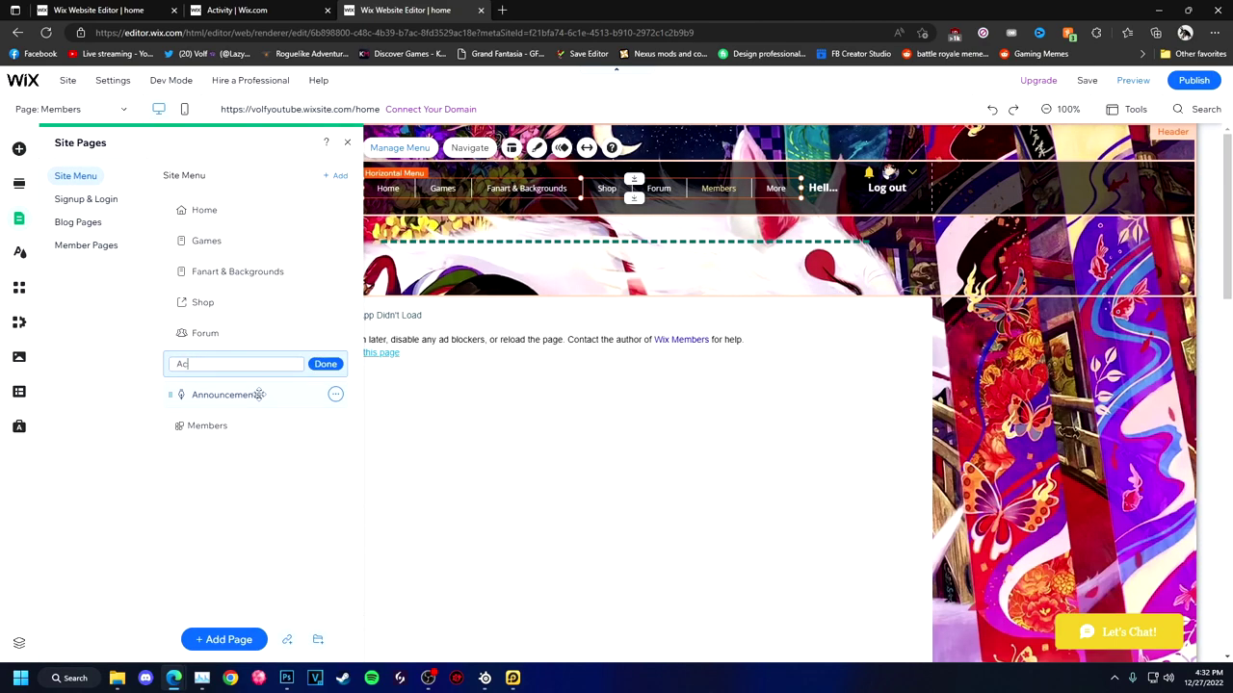
Try deleting the broken Members widget, cancelling the confirmation both times
{"action": "left_click", "coordinate": [654, 316]}
{"action": "key", "text": "Delete"}
{"action": "key", "text": "Escape"}
{"action": "key", "text": "Delete"}
{"action": "key", "text": "Escape"}
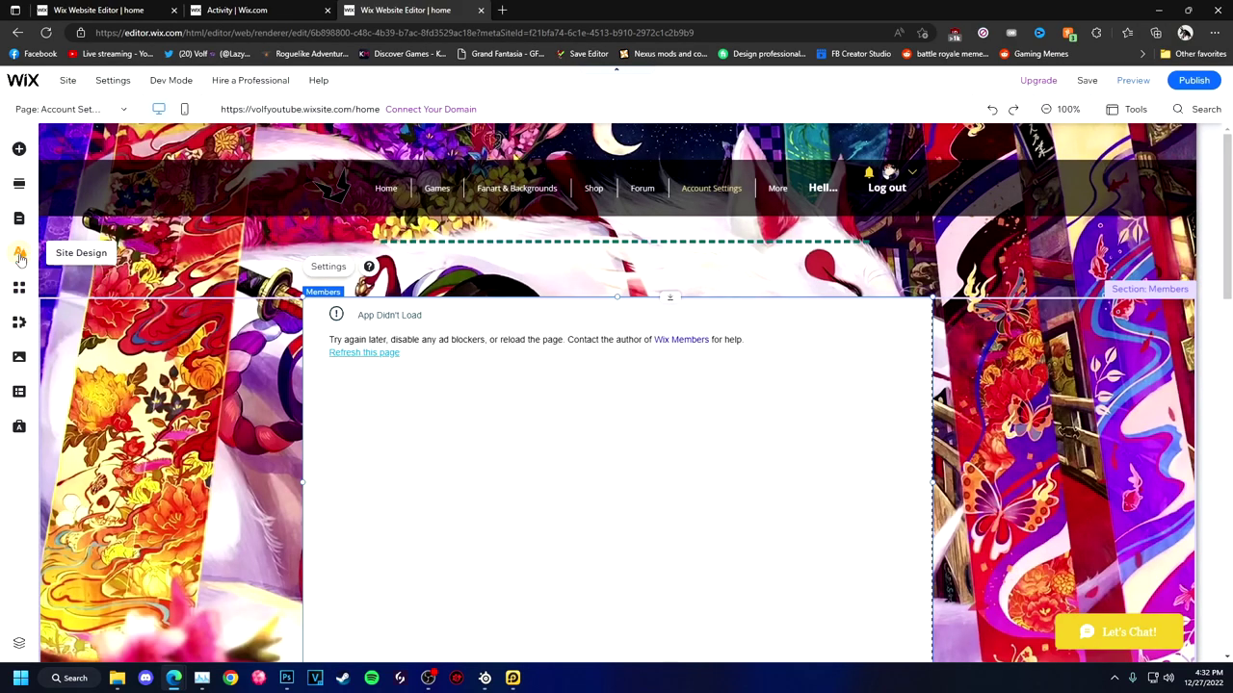
Browse the My Account, Settings and Profile member pages, then preview the site
{"action": "left_click", "coordinate": [18, 218]}
{"action": "left_click", "coordinate": [86, 198]}
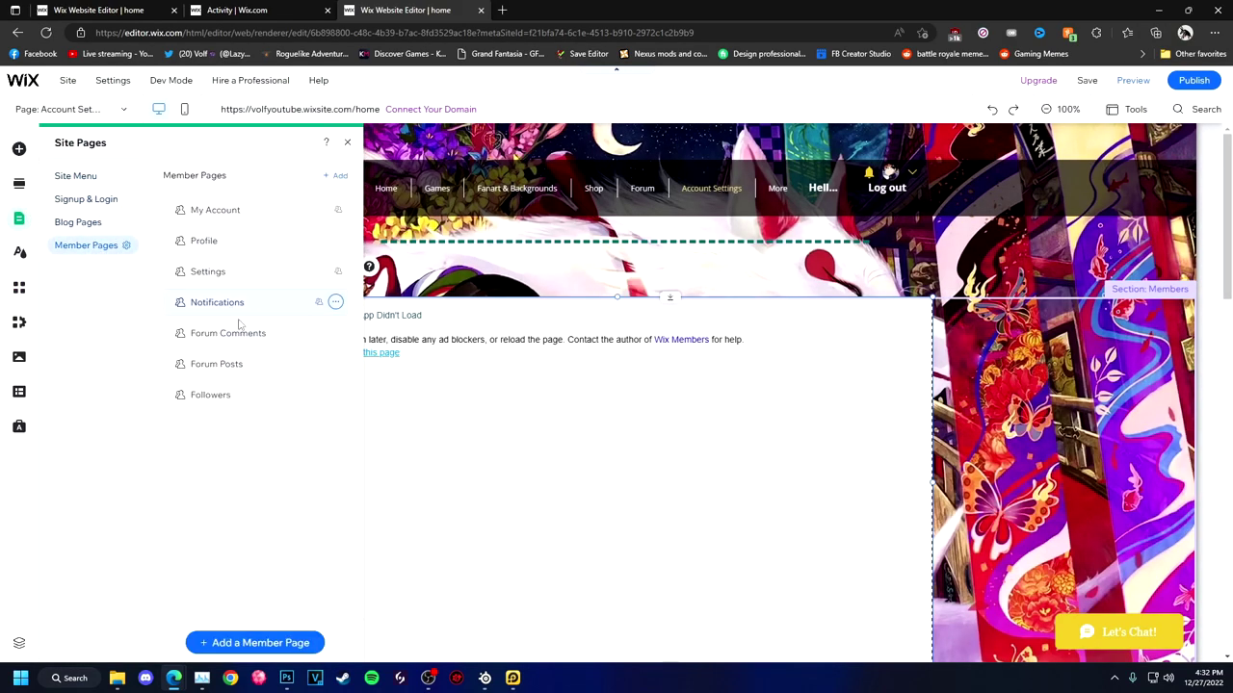
{"action": "left_click", "coordinate": [215, 213]}
{"action": "left_click", "coordinate": [232, 271]}
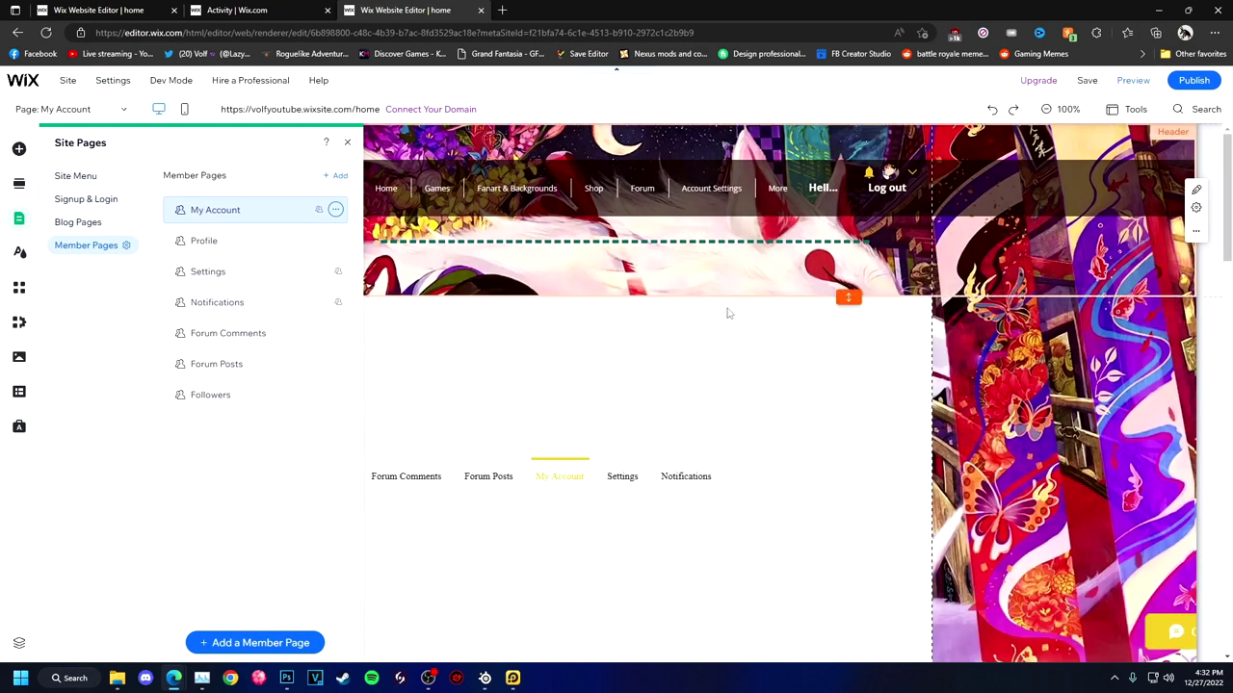
{"action": "left_click", "coordinate": [206, 240]}
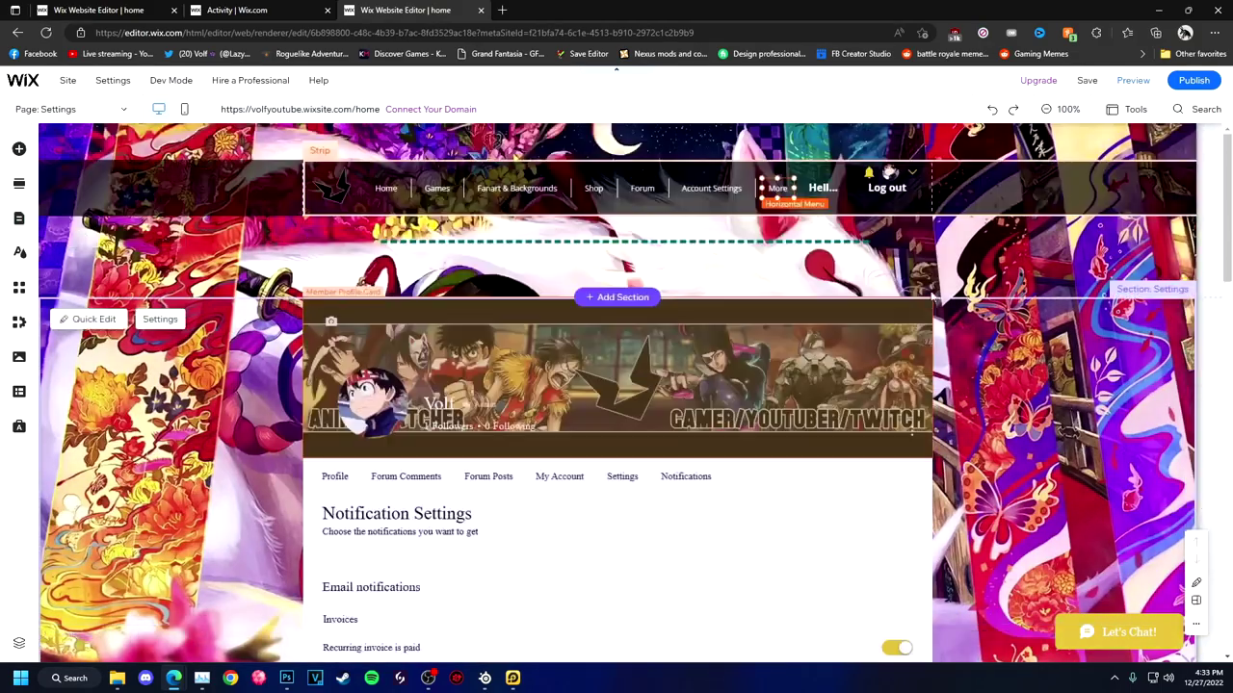
{"action": "left_click", "coordinate": [1132, 80]}
In preview, visit the Members, Account Settings, Forum and Home pages
{"action": "mouse_move", "coordinate": [779, 212]}
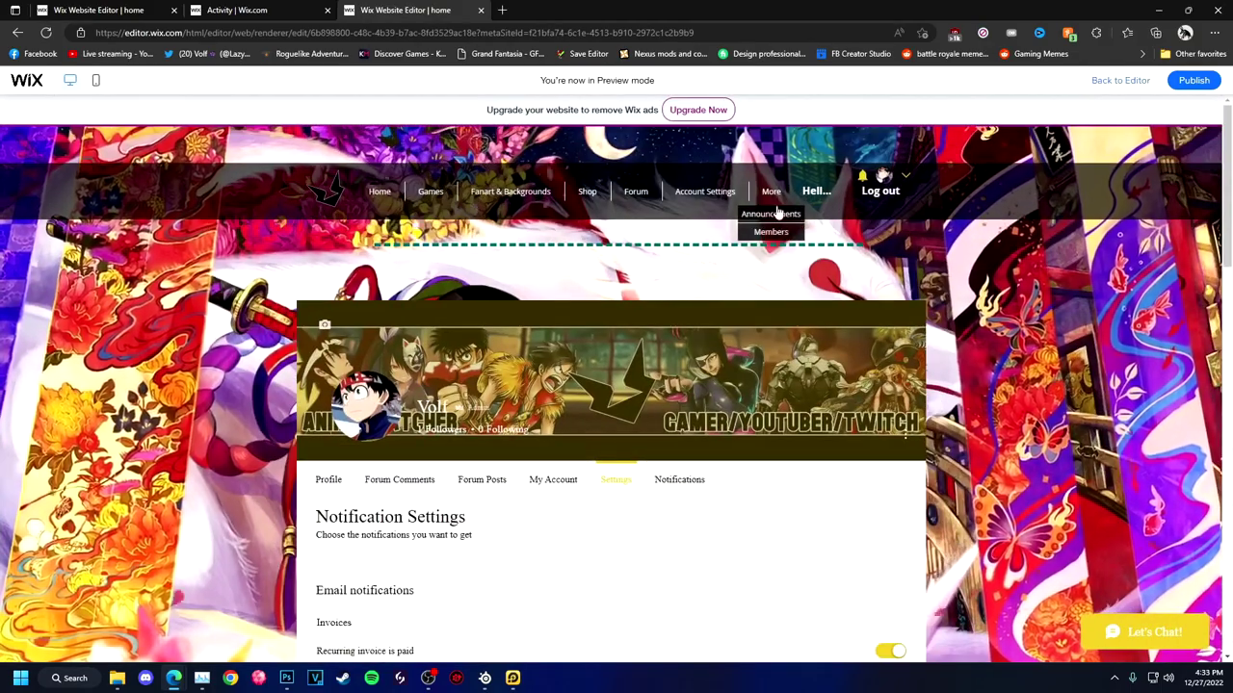
{"action": "left_click", "coordinate": [769, 232]}
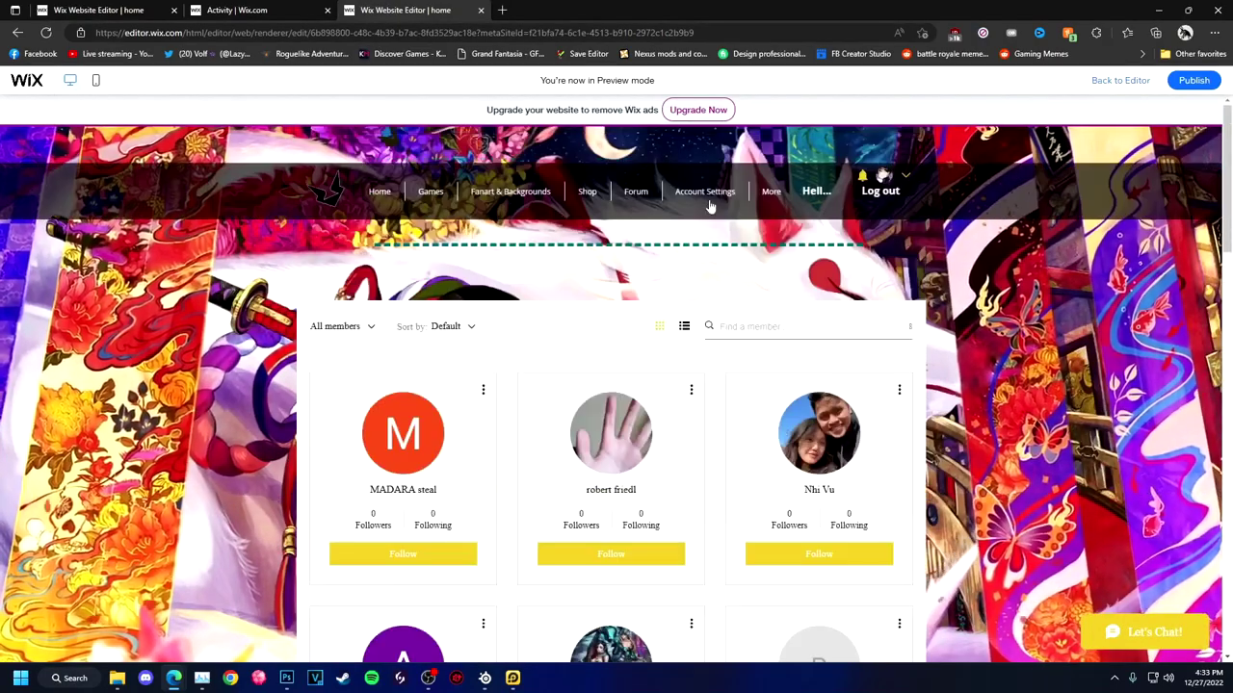
{"action": "left_click", "coordinate": [708, 191]}
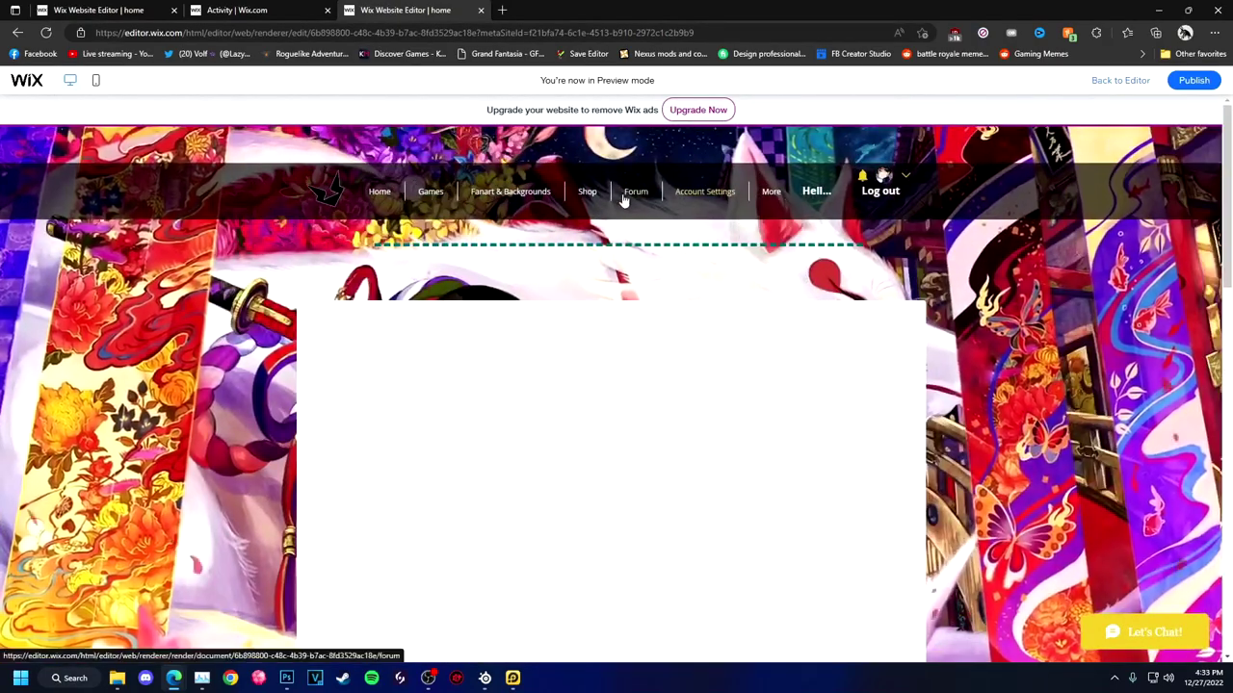
{"action": "left_click", "coordinate": [623, 197]}
{"action": "scroll", "coordinate": [613, 371], "scroll_direction": "down", "scroll_amount": 3}
{"action": "scroll", "coordinate": [613, 371], "scroll_direction": "up", "scroll_amount": 3}
{"action": "left_click", "coordinate": [379, 192]}
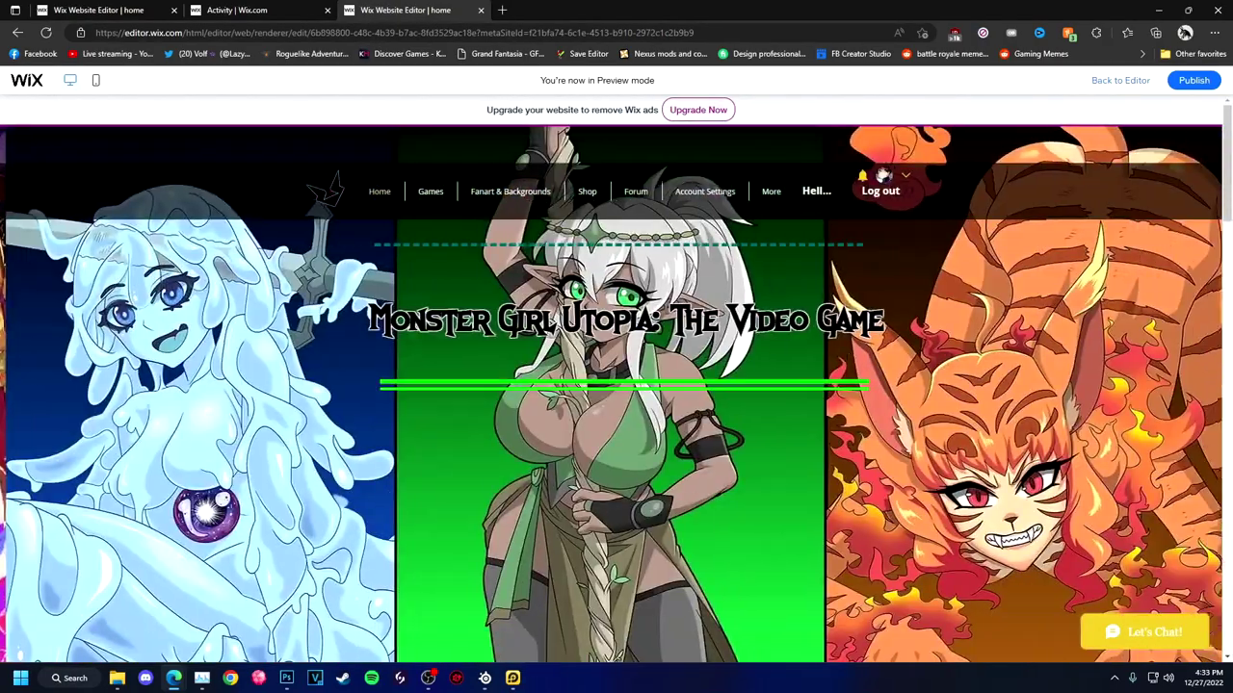
Open the revamp announcement post, check the external Shop store, and revisit Account Settings
{"action": "scroll", "coordinate": [720, 357], "scroll_direction": "down", "scroll_amount": 2}
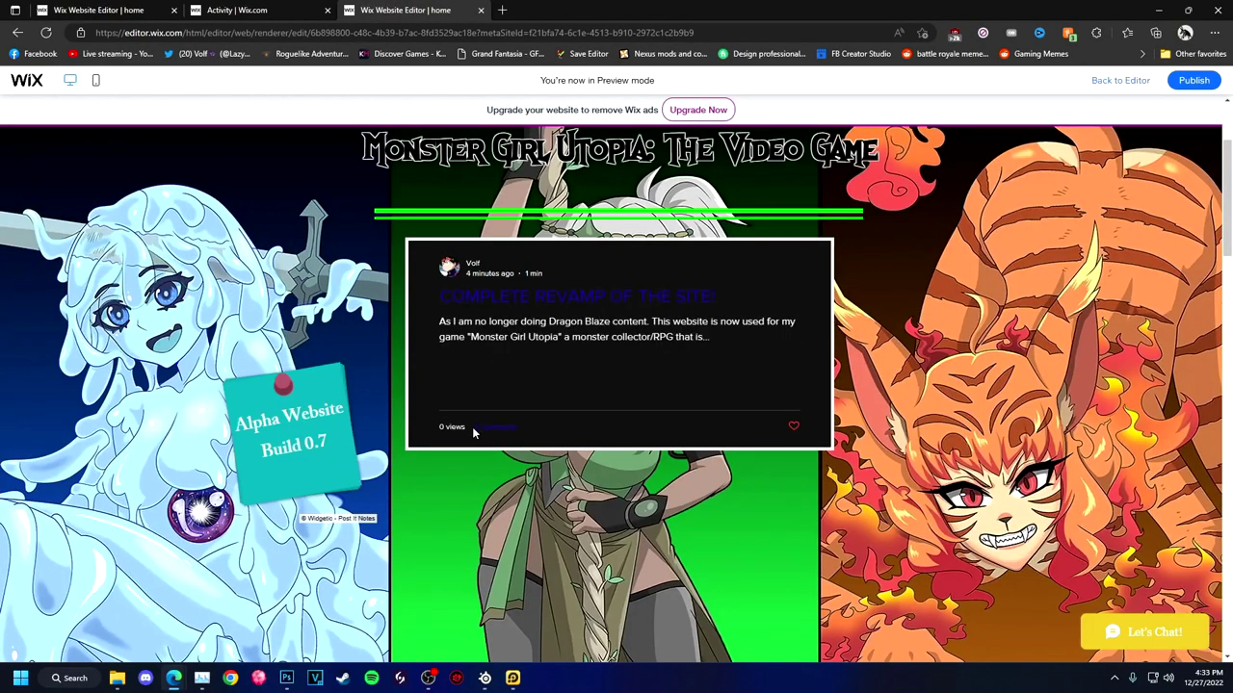
{"action": "left_click", "coordinate": [473, 431]}
{"action": "scroll", "coordinate": [605, 221], "scroll_direction": "up", "scroll_amount": 2}
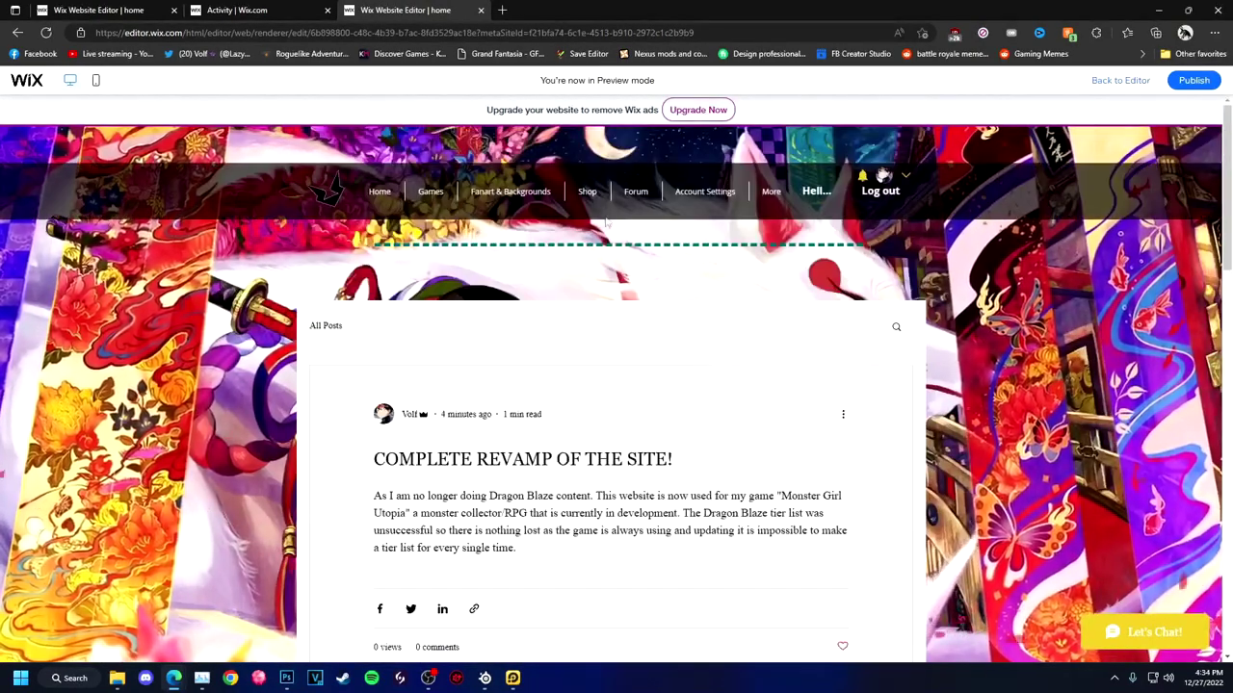
{"action": "left_click", "coordinate": [431, 192]}
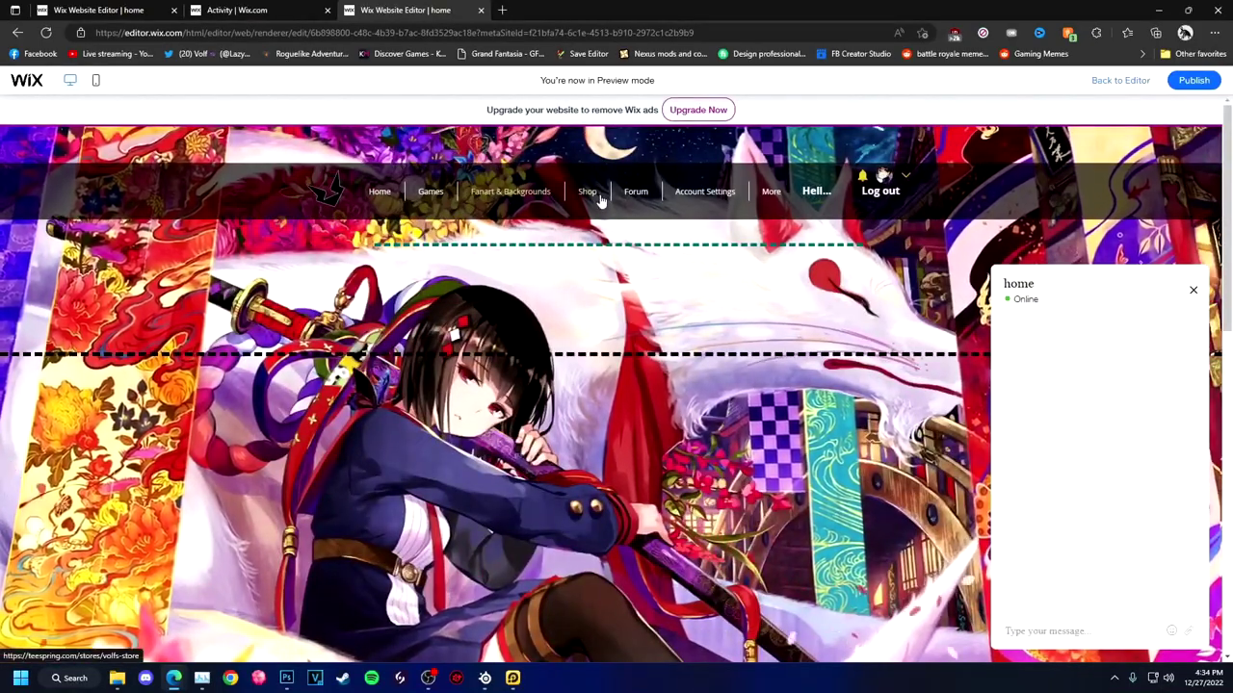
{"action": "left_click", "coordinate": [589, 191]}
{"action": "key", "text": "ctrl+w"}
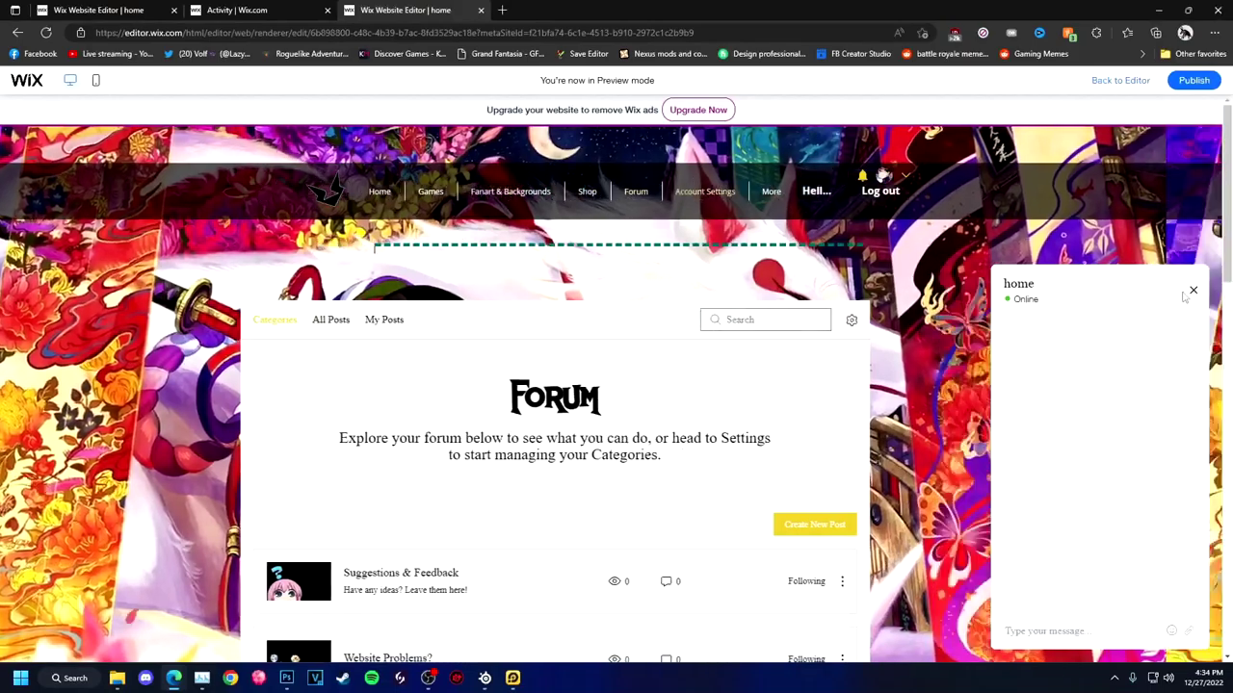
{"action": "left_click", "coordinate": [704, 192]}
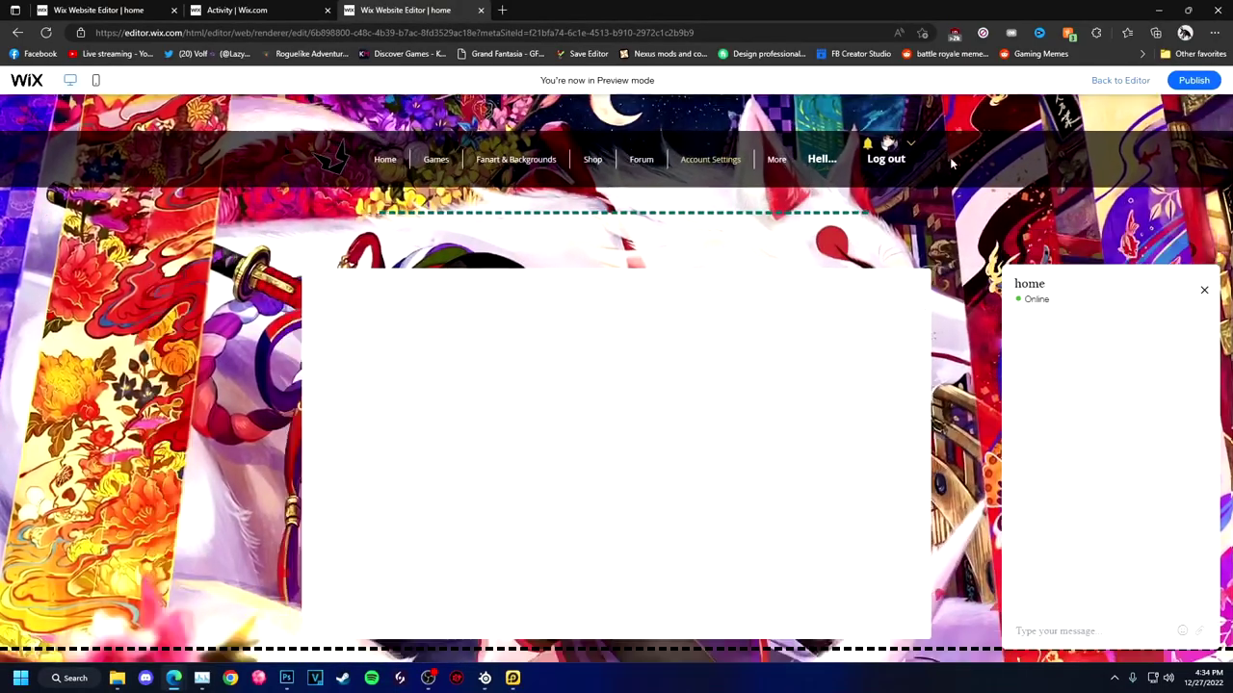
Back in the editor, delete the Account Settings page and move Members right after Shop
{"action": "left_click", "coordinate": [1120, 80]}
{"action": "left_click", "coordinate": [18, 218]}
{"action": "left_click", "coordinate": [389, 553]}
{"action": "left_click_drag", "start_coordinate": [207, 393], "coordinate": [207, 332]}
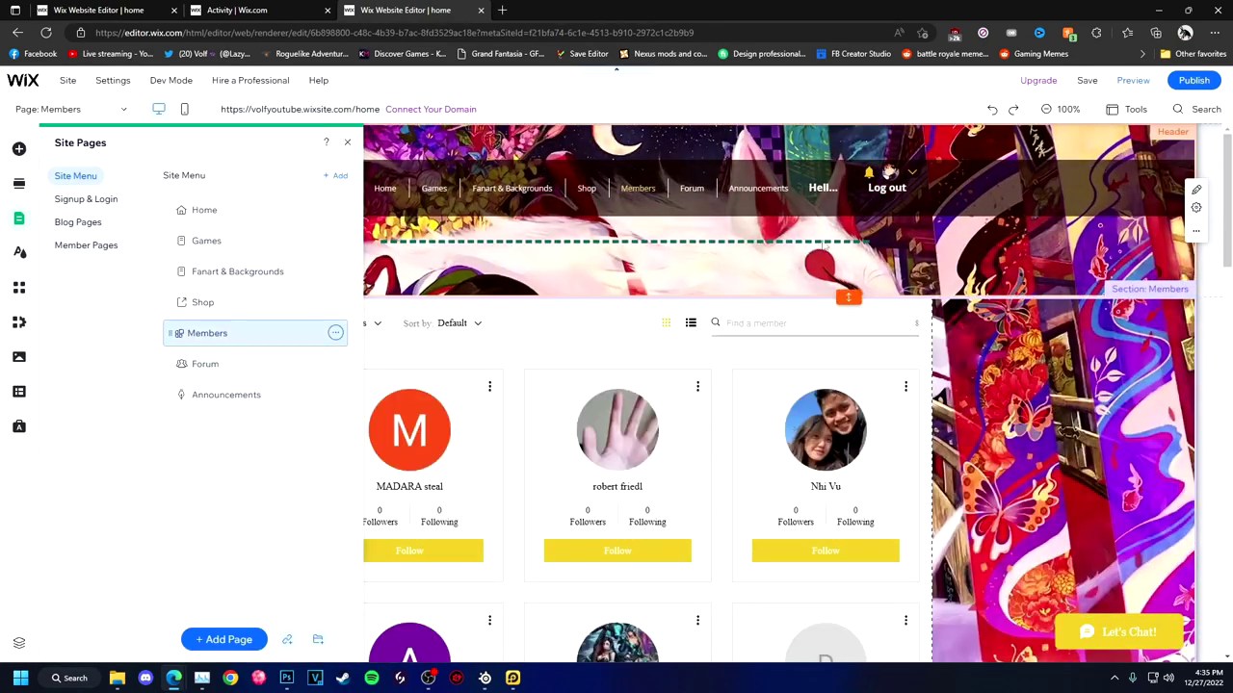
Preview the Forum and Announcements pages, then return to editing
{"action": "left_click", "coordinate": [544, 246]}
{"action": "left_click", "coordinate": [1133, 83]}
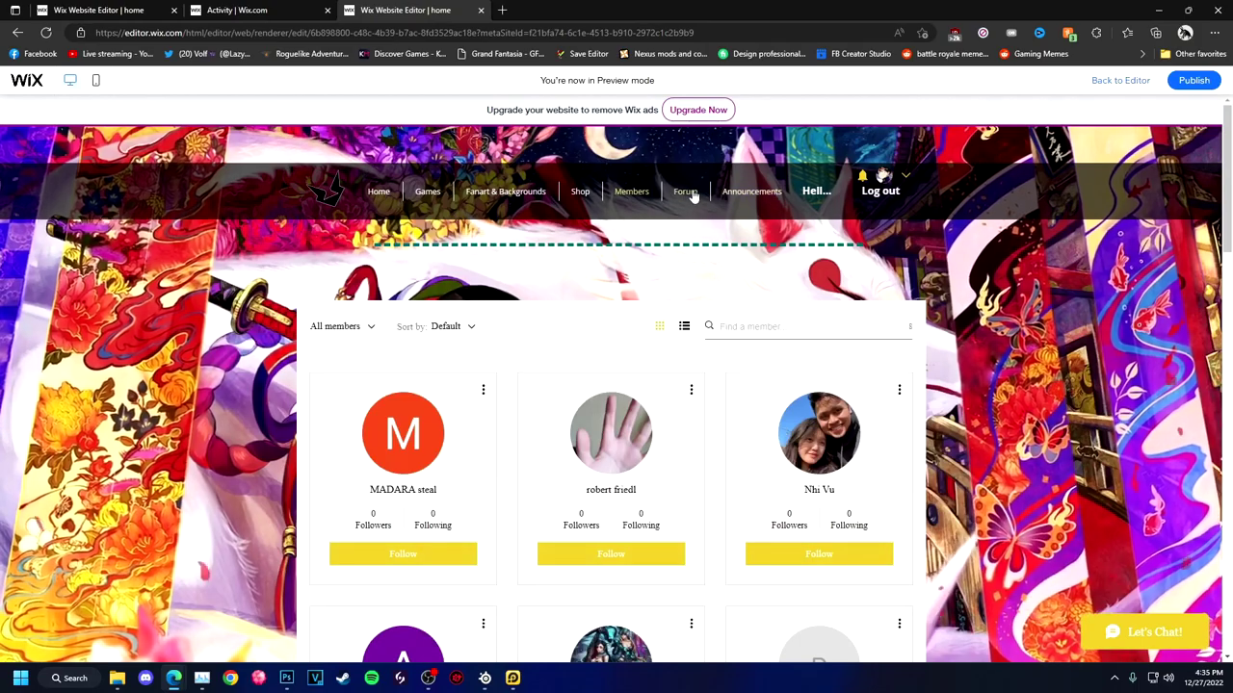
{"action": "left_click", "coordinate": [685, 191]}
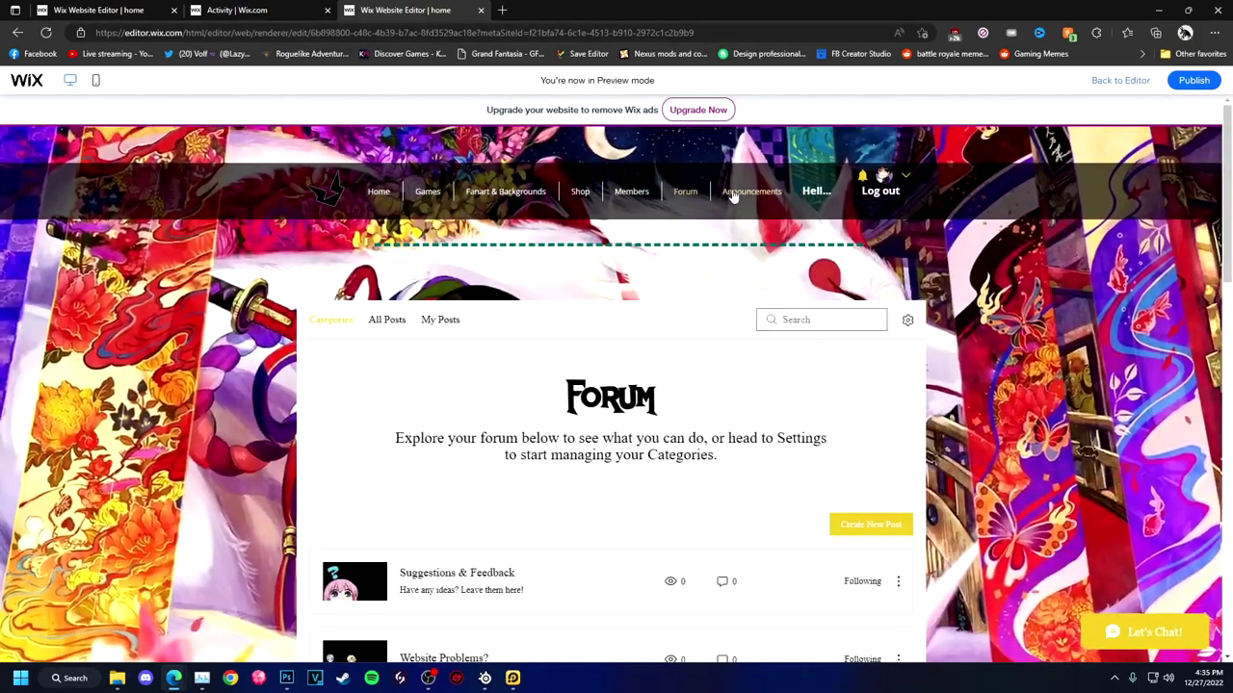
{"action": "left_click", "coordinate": [734, 193]}
{"action": "key", "text": "ctrl+shift+p"}
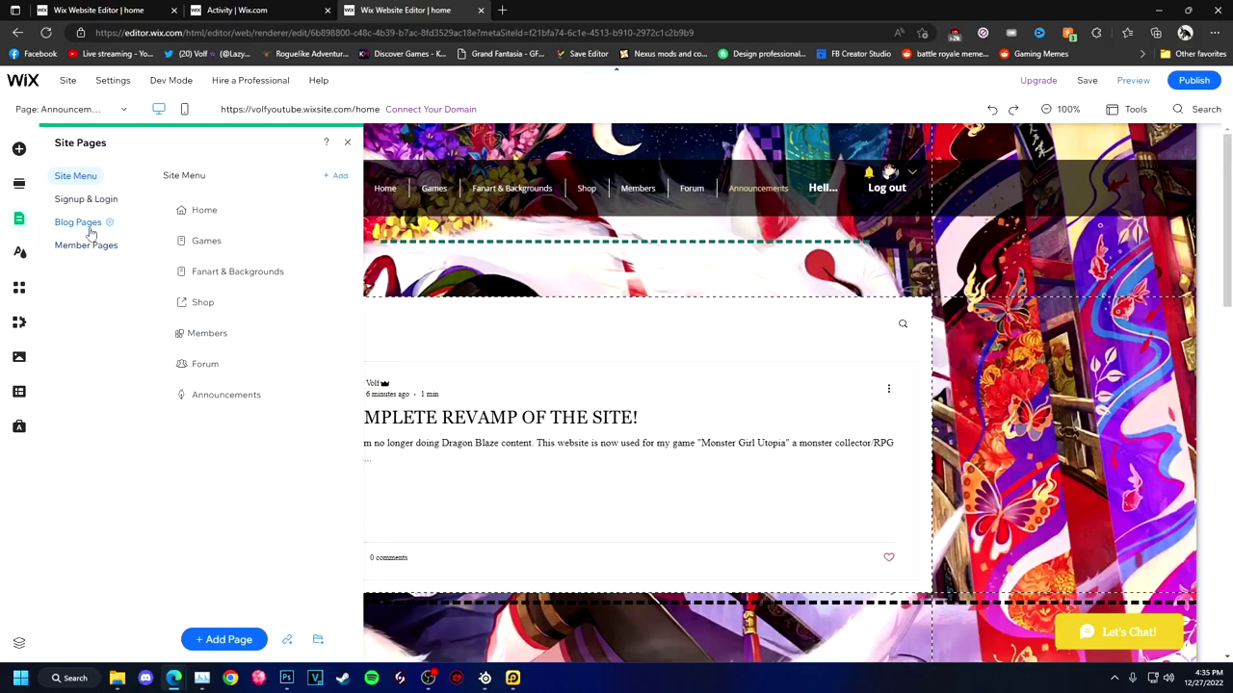
Rename the Home page to 'Home & Announcements'
{"action": "left_click", "coordinate": [84, 200]}
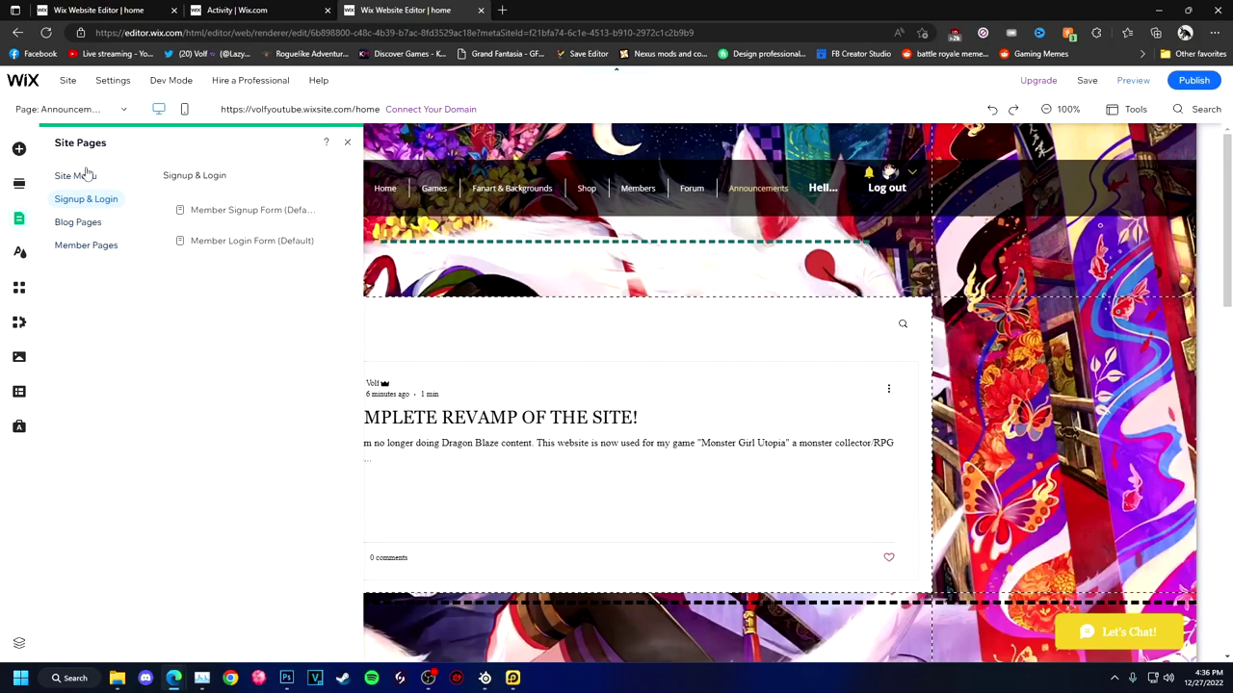
{"action": "double_click", "coordinate": [228, 209]}
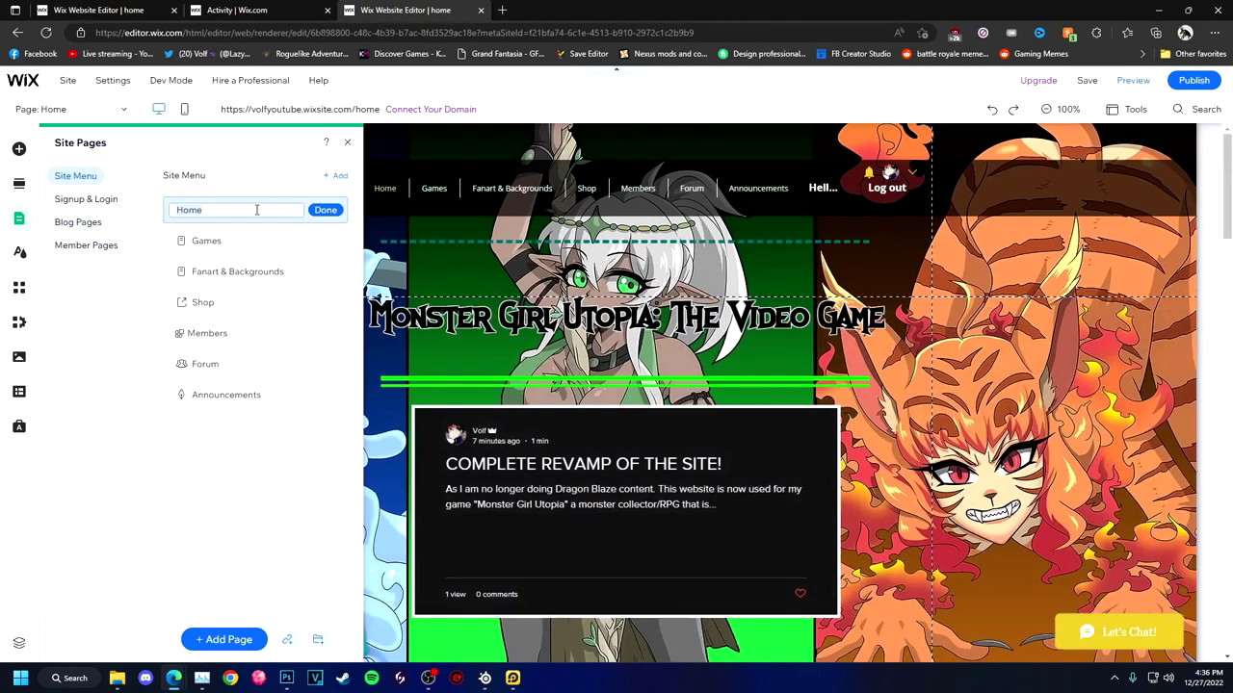
{"action": "left_click", "coordinate": [228, 209]}
{"action": "double_click", "coordinate": [228, 209]}
{"action": "key", "text": "BackSpace"}
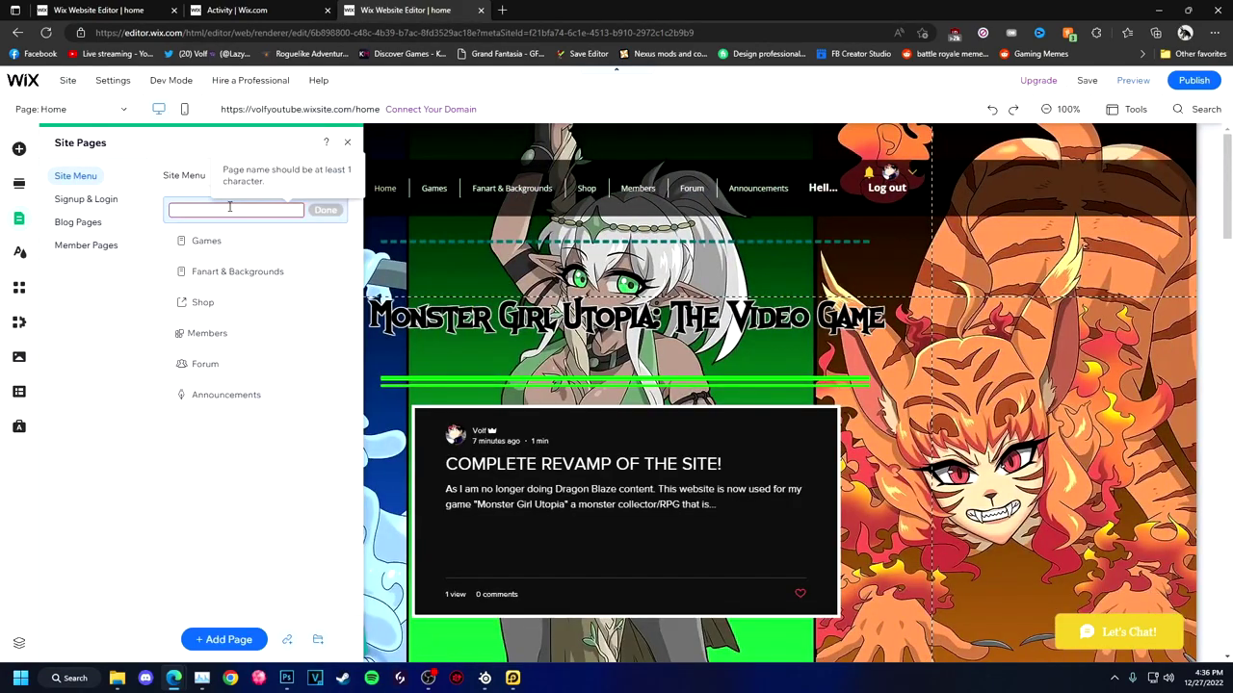
{"action": "type", "text": "Home & Announcements"}
{"action": "key", "text": "Return"}
Delete the separate Announcements page from the site's pages
{"action": "left_click", "coordinate": [335, 394]}
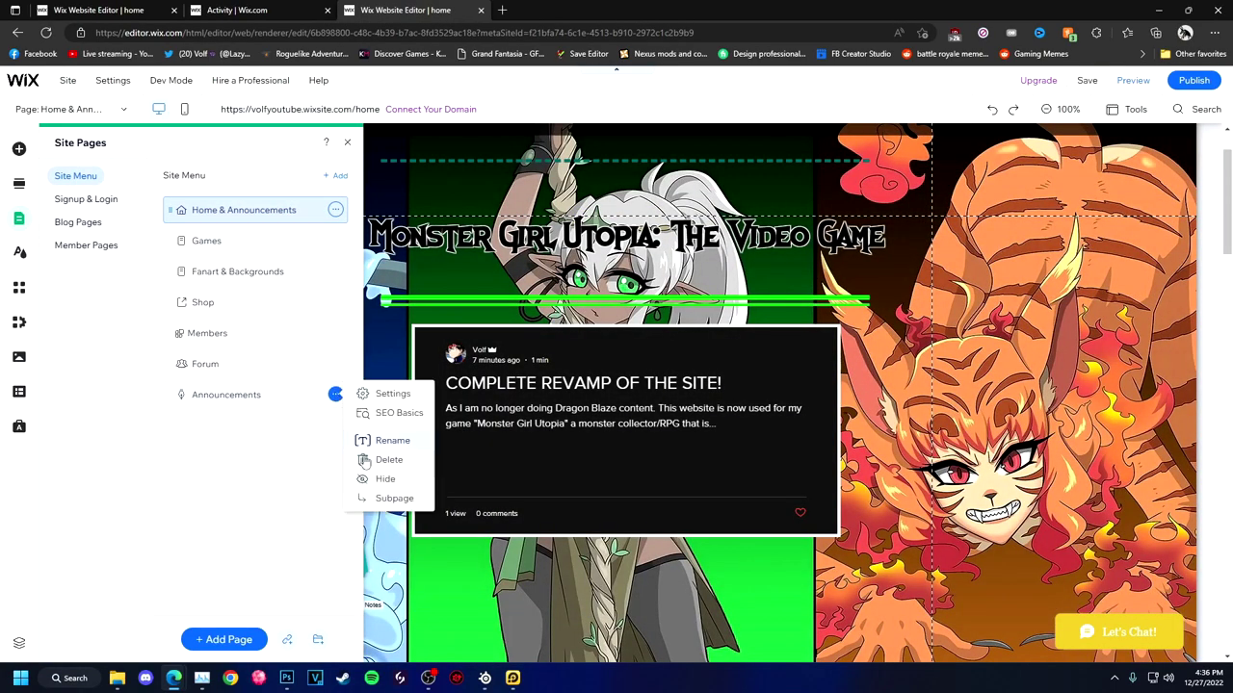
{"action": "left_click", "coordinate": [392, 393]}
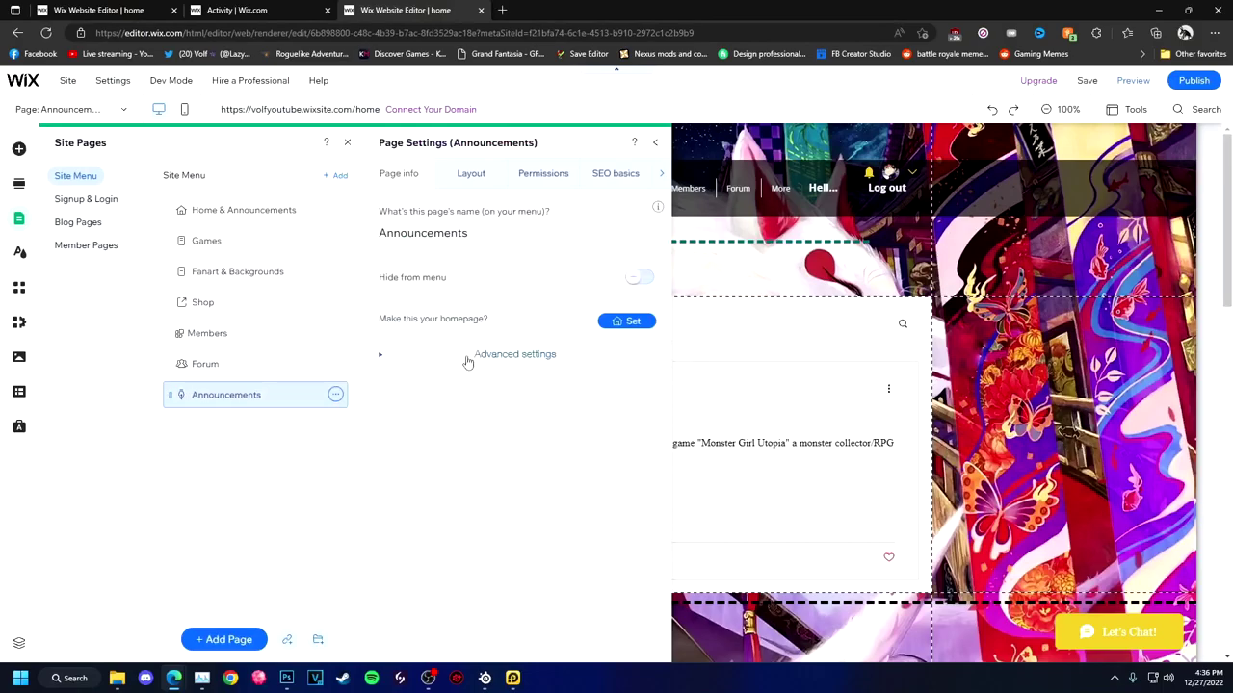
{"action": "left_click", "coordinate": [1193, 241]}
{"action": "left_click", "coordinate": [18, 217]}
{"action": "left_click", "coordinate": [243, 209]}
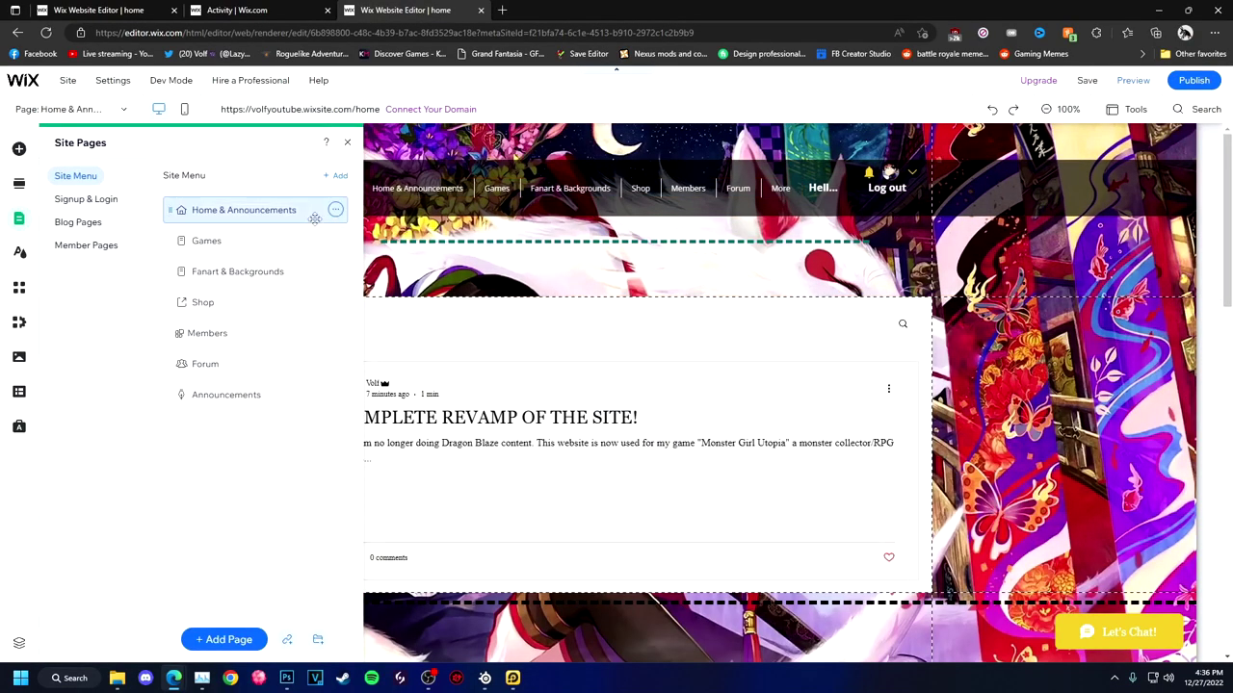
{"action": "left_click", "coordinate": [335, 394]}
{"action": "left_click", "coordinate": [388, 495]}
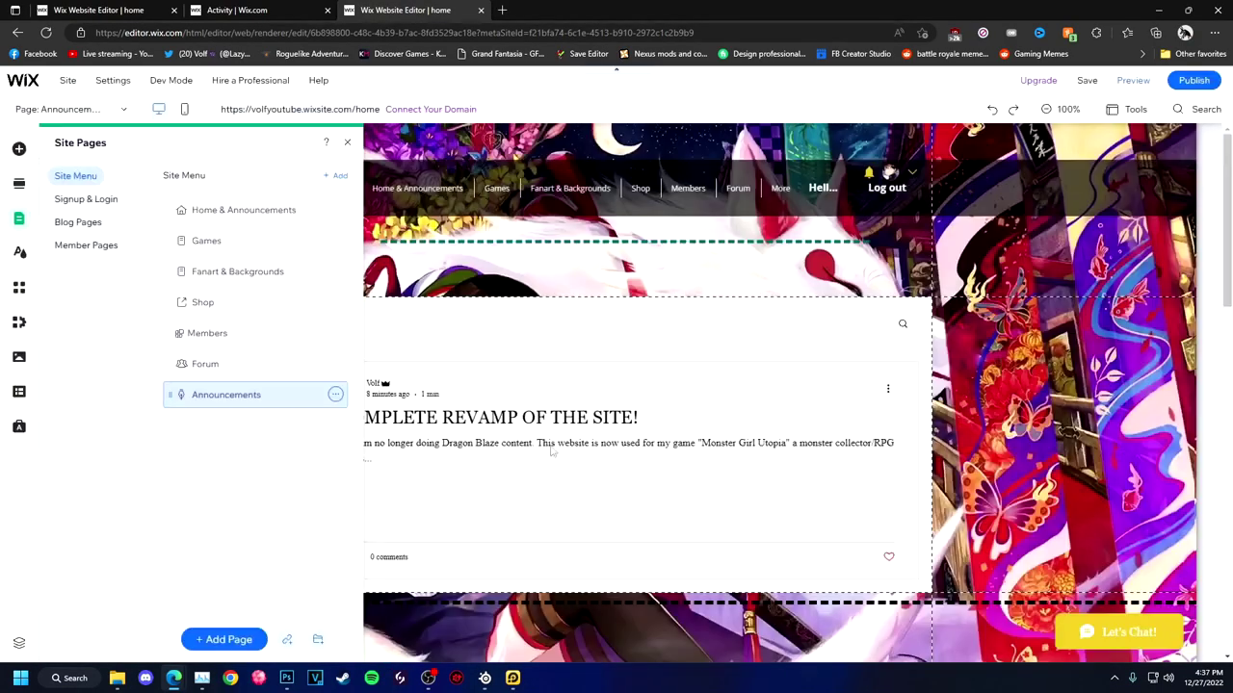
{"action": "left_click", "coordinate": [624, 414]}
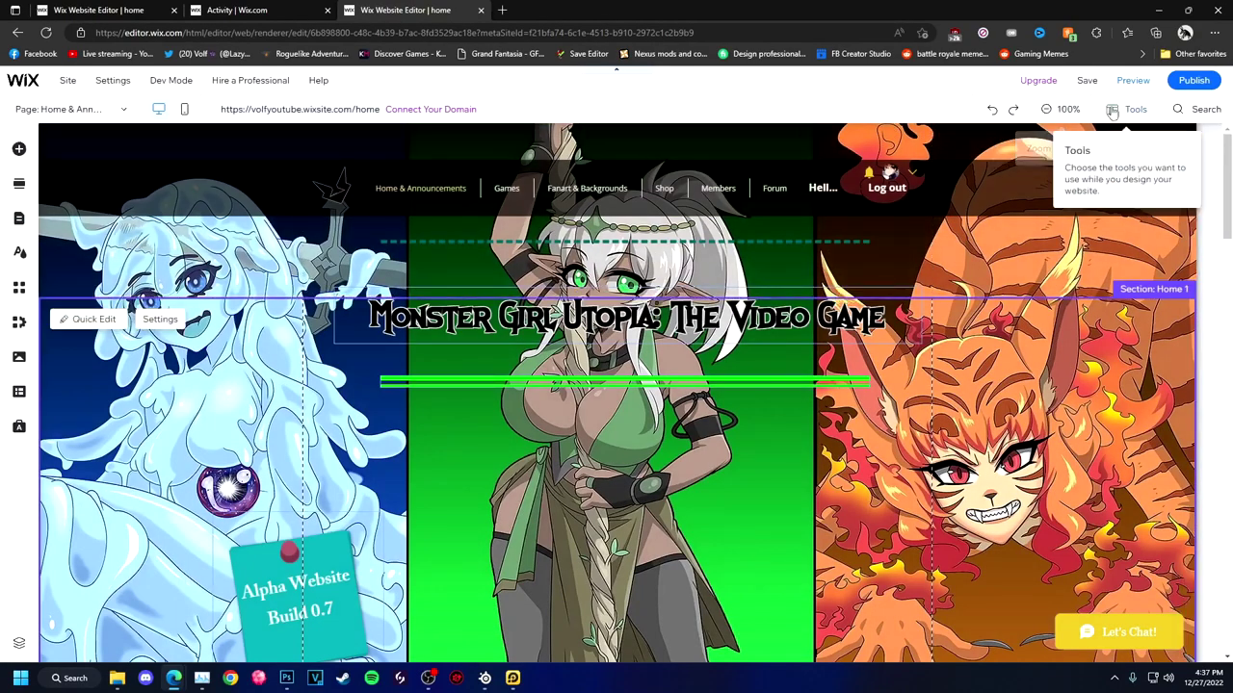
Preview the site briefly, then rename the home page back to Home
{"action": "key", "text": "ctrl+p"}
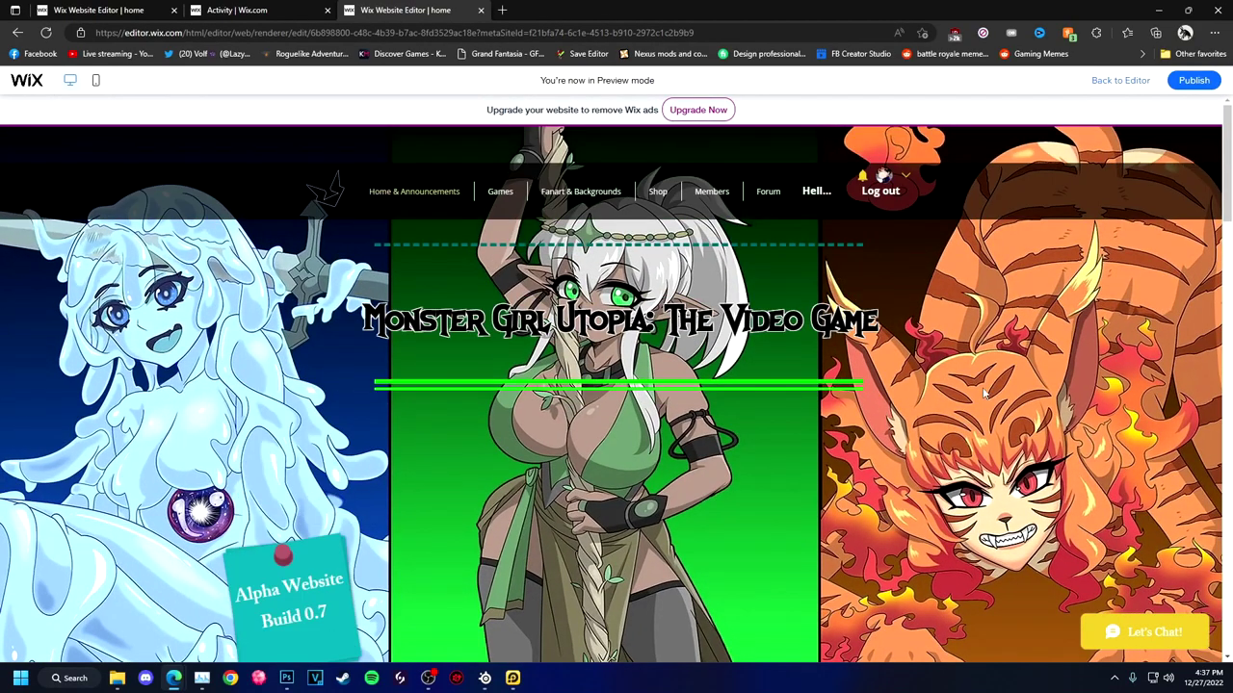
{"action": "key", "text": "ctrl+p"}
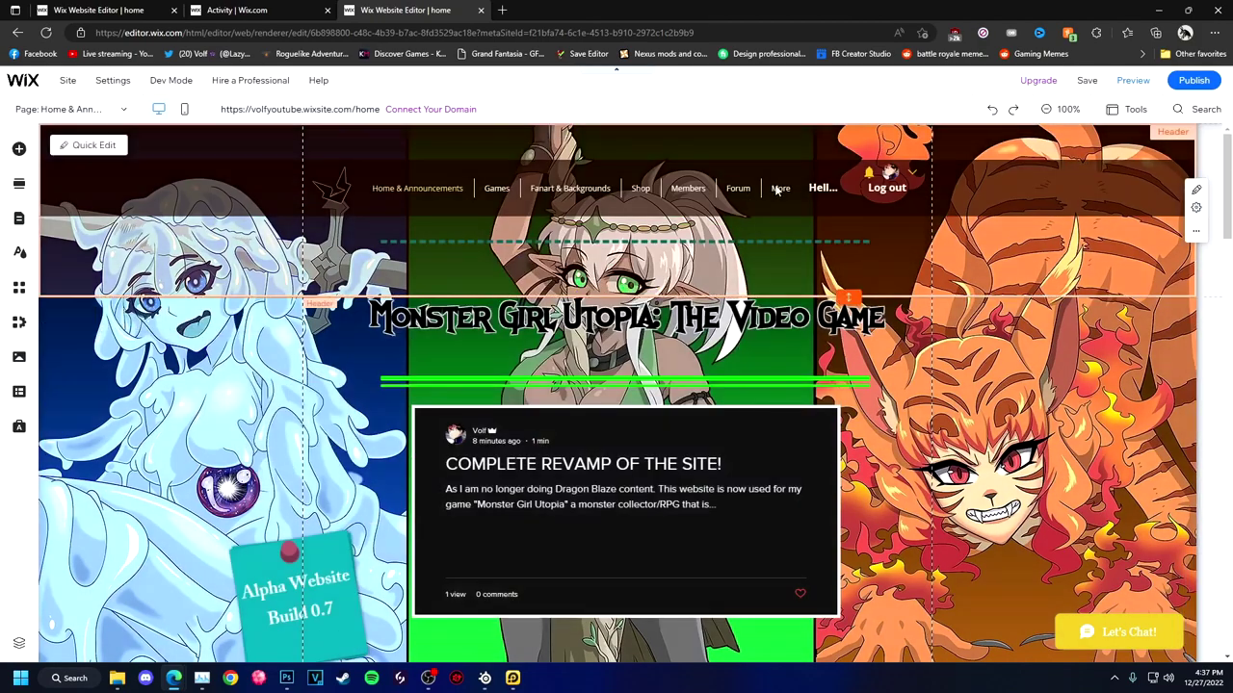
{"action": "left_click", "coordinate": [18, 218]}
{"action": "double_click", "coordinate": [293, 209]}
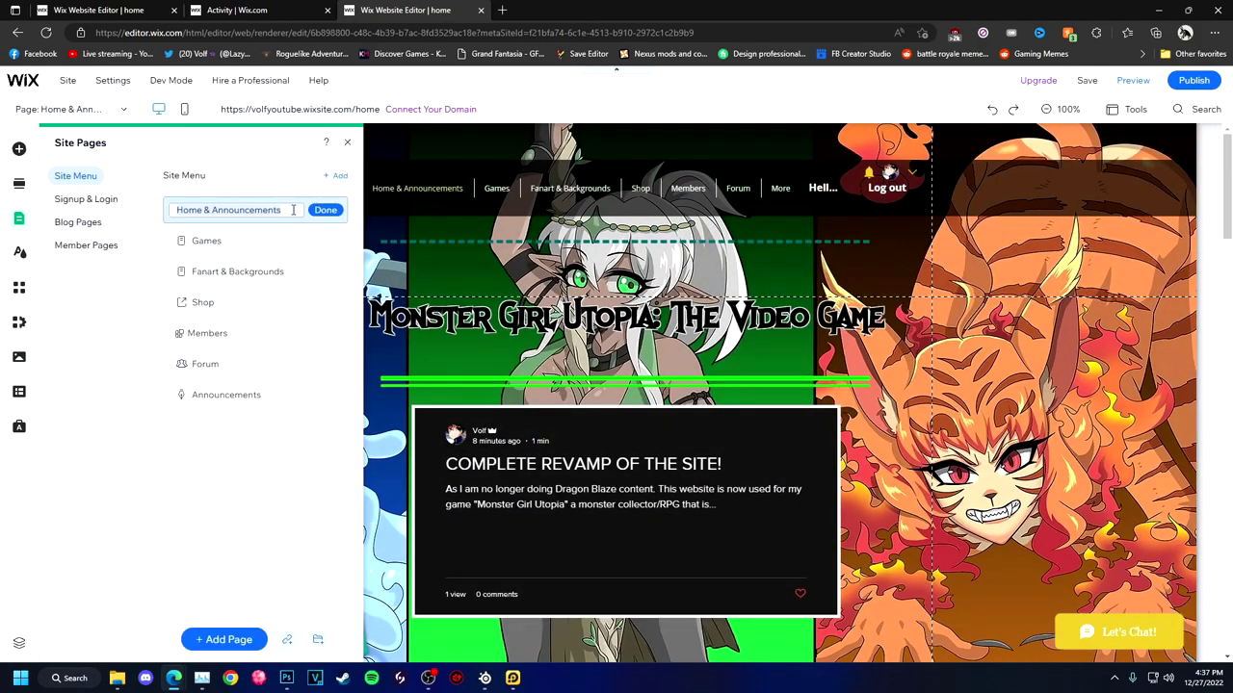
{"action": "type", "text": "Home"}
{"action": "left_click", "coordinate": [325, 210]}
Set the elf artwork as the background on all pages and save the site
{"action": "left_click", "coordinate": [347, 145]}
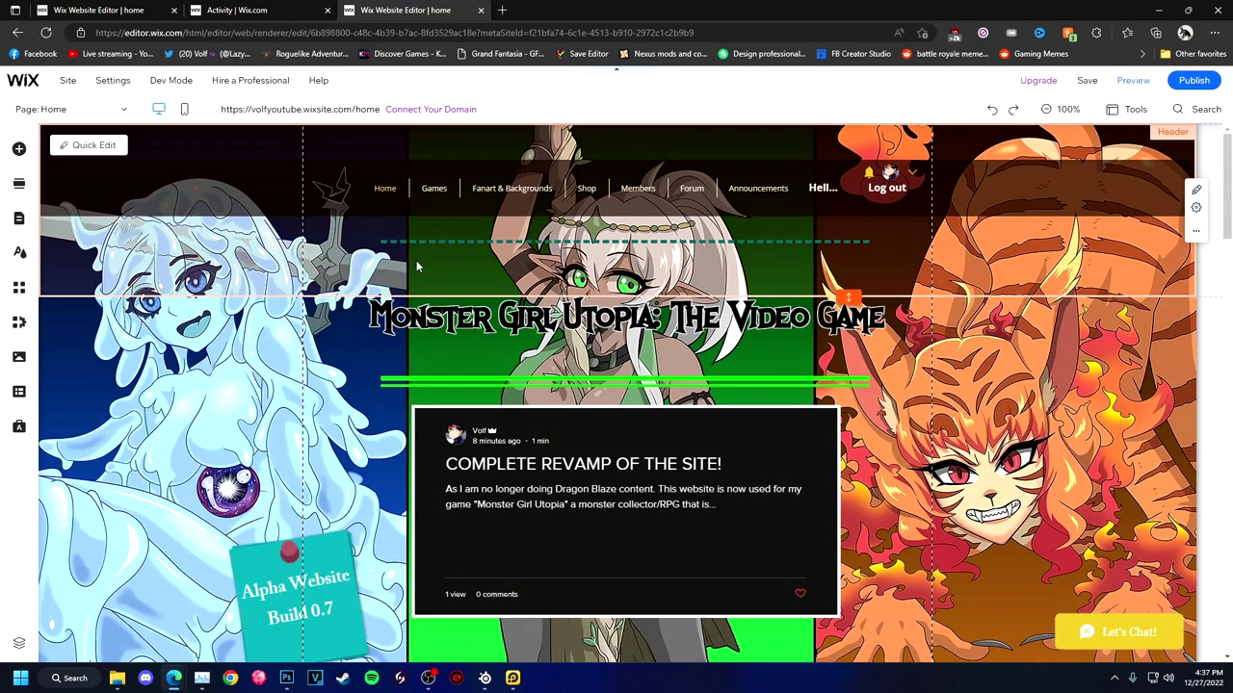
{"action": "left_click", "coordinate": [335, 241]}
{"action": "left_click", "coordinate": [410, 306]}
{"action": "left_click", "coordinate": [159, 253]}
{"action": "double_click", "coordinate": [311, 283]}
{"action": "left_click", "coordinate": [152, 639]}
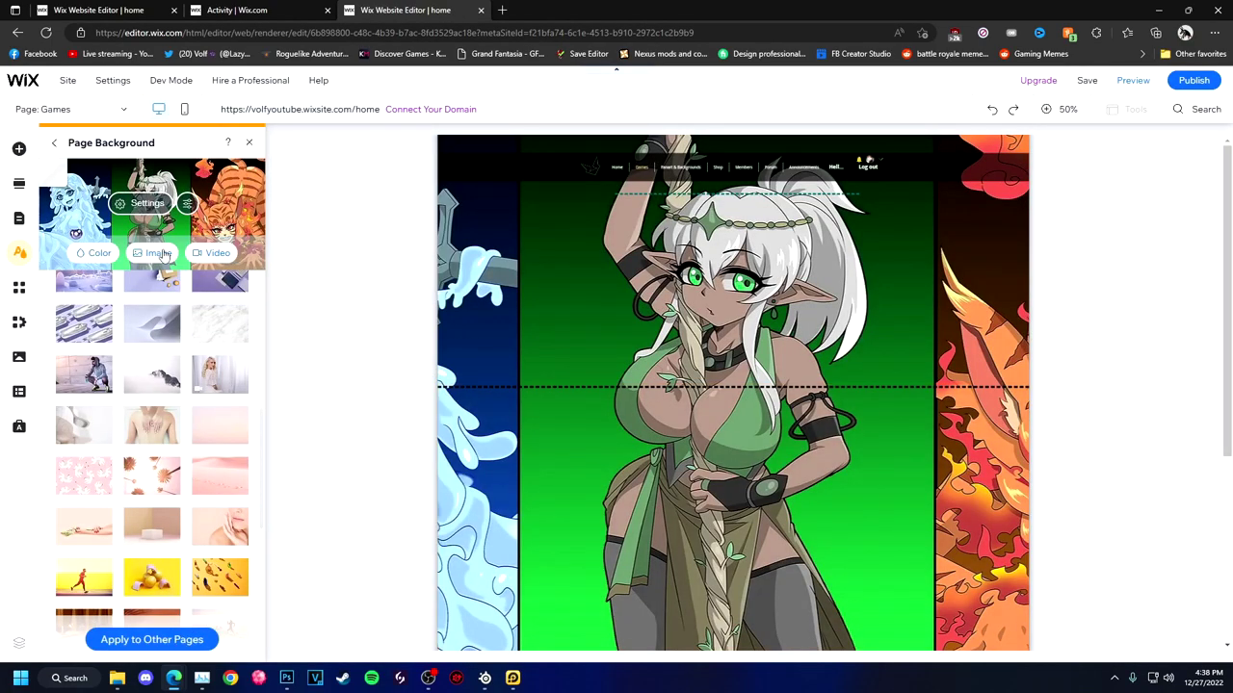
{"action": "left_click", "coordinate": [151, 639]}
{"action": "left_click", "coordinate": [292, 225]}
{"action": "left_click", "coordinate": [424, 644]}
{"action": "left_click", "coordinate": [1086, 80]}
{"action": "left_click", "coordinate": [786, 481]}
Preview the site on mobile, visiting Home and the Suggestions & Feedback forum category
{"action": "left_click", "coordinate": [1132, 80]}
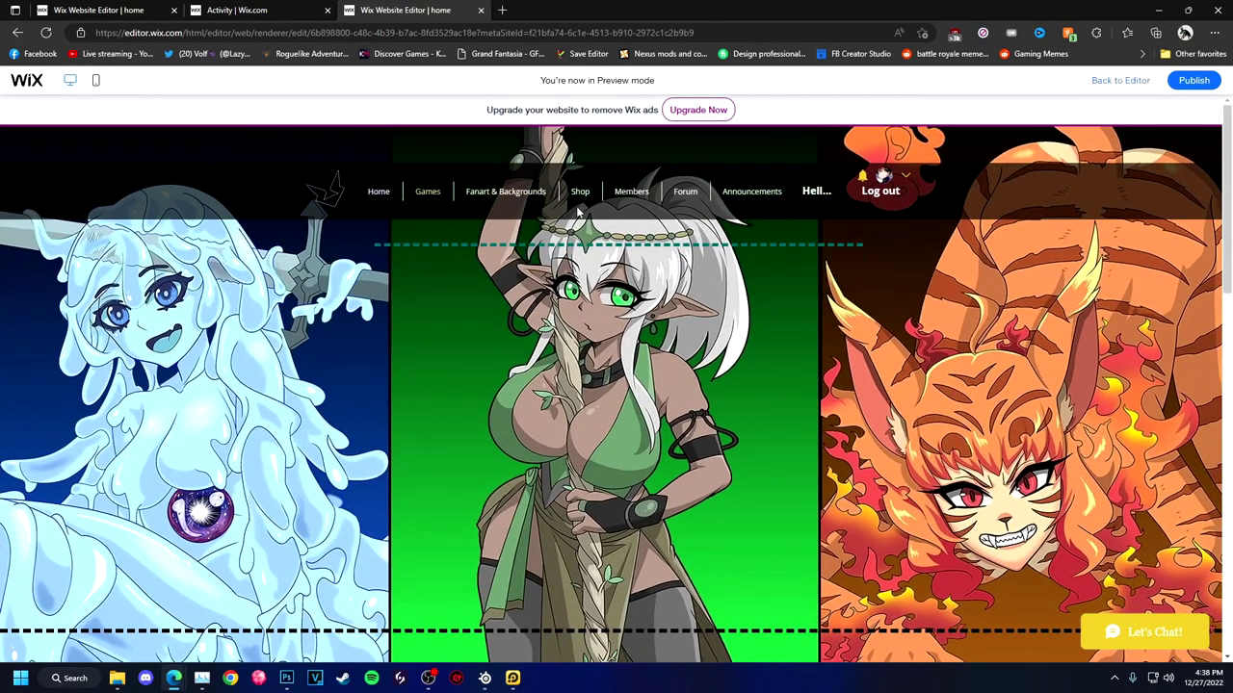
{"action": "left_click", "coordinate": [630, 190]}
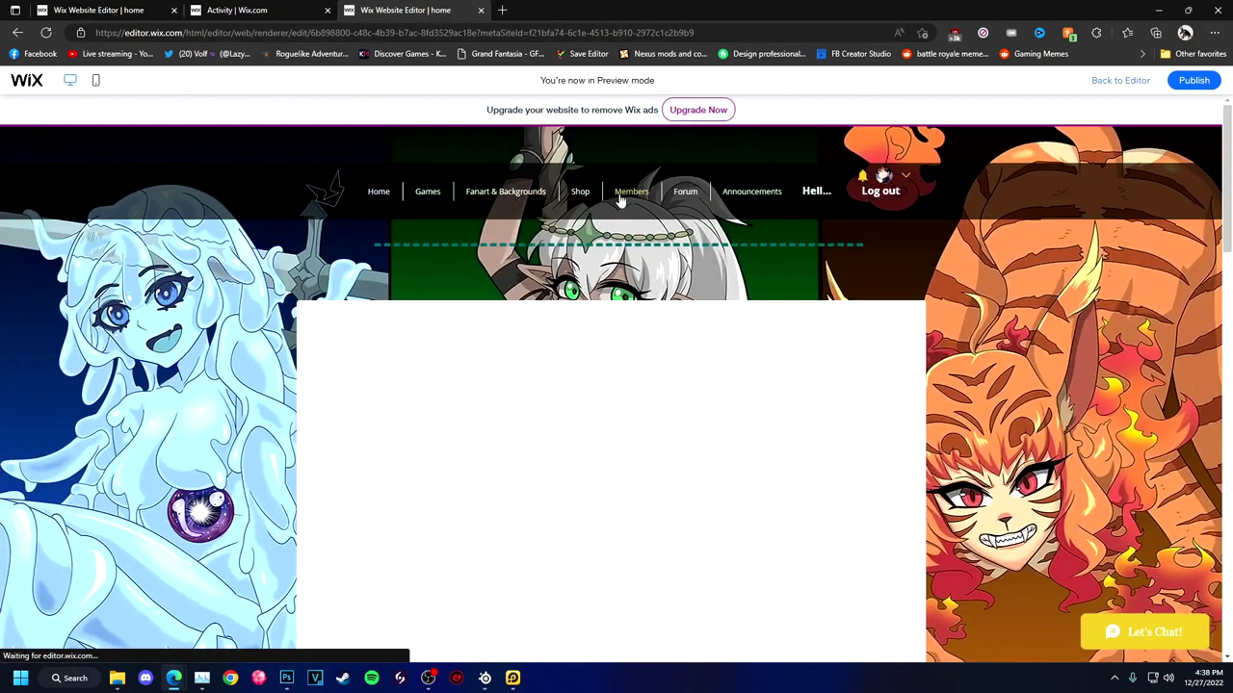
{"action": "left_click", "coordinate": [380, 197]}
{"action": "left_click", "coordinate": [95, 80]}
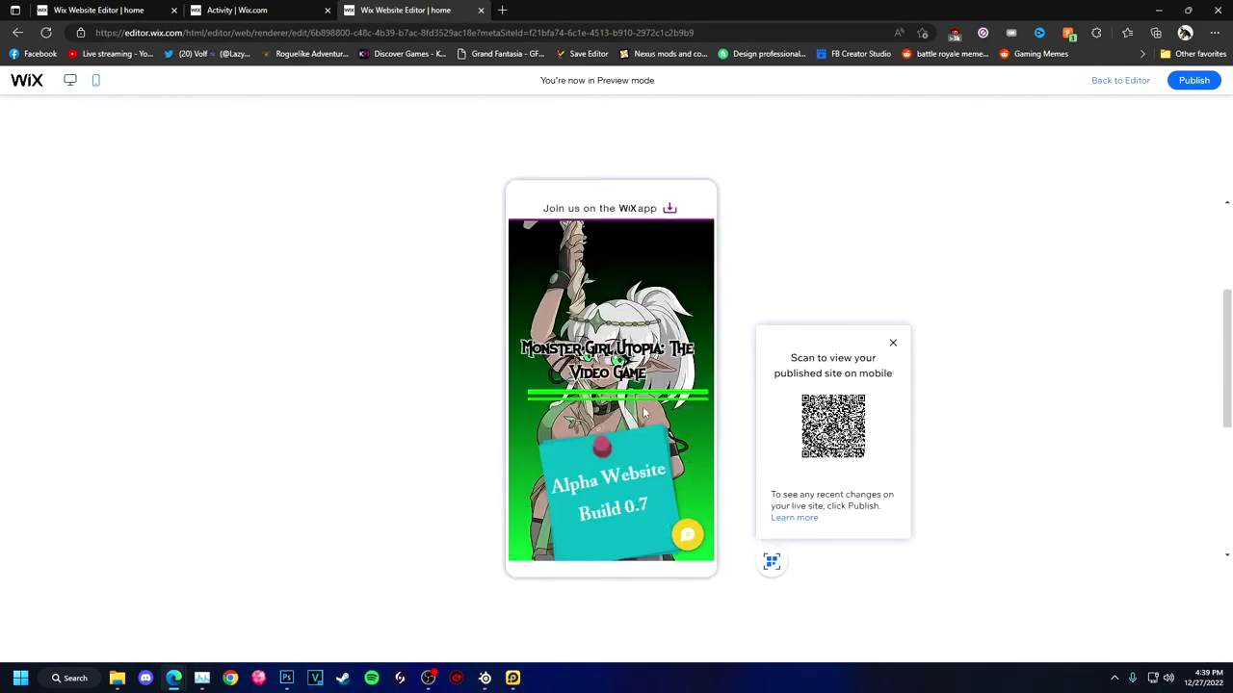
{"action": "left_click", "coordinate": [547, 352]}
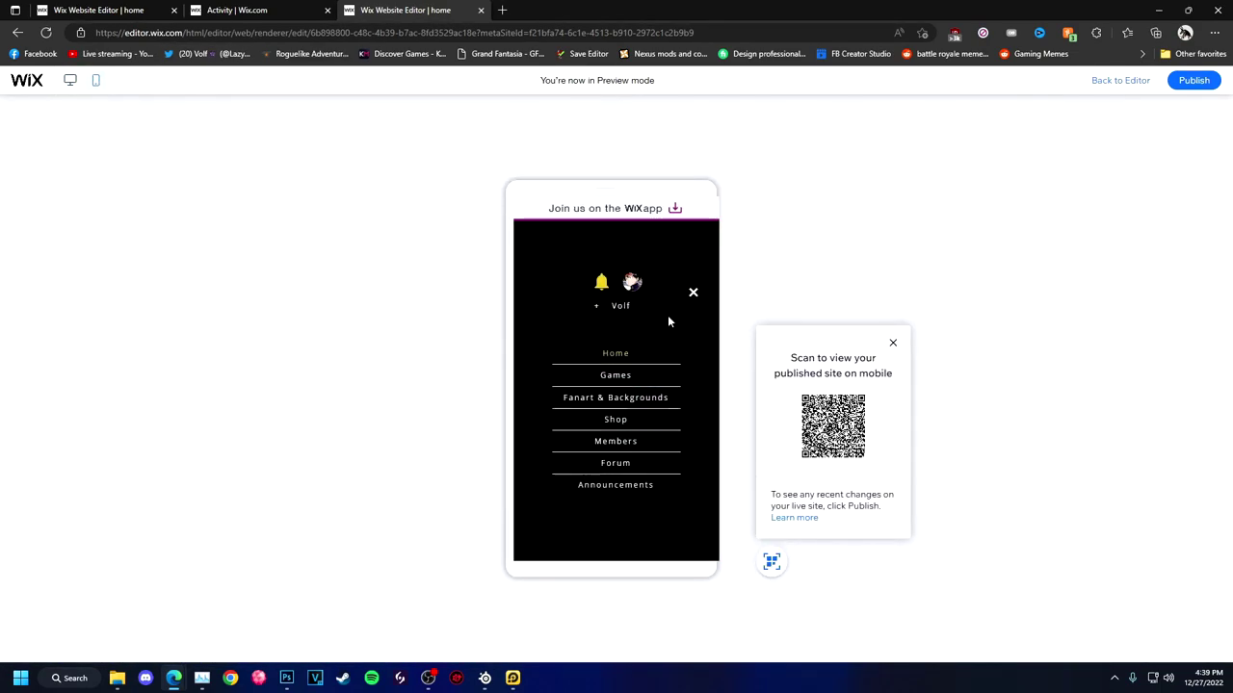
{"action": "left_click", "coordinate": [636, 362]}
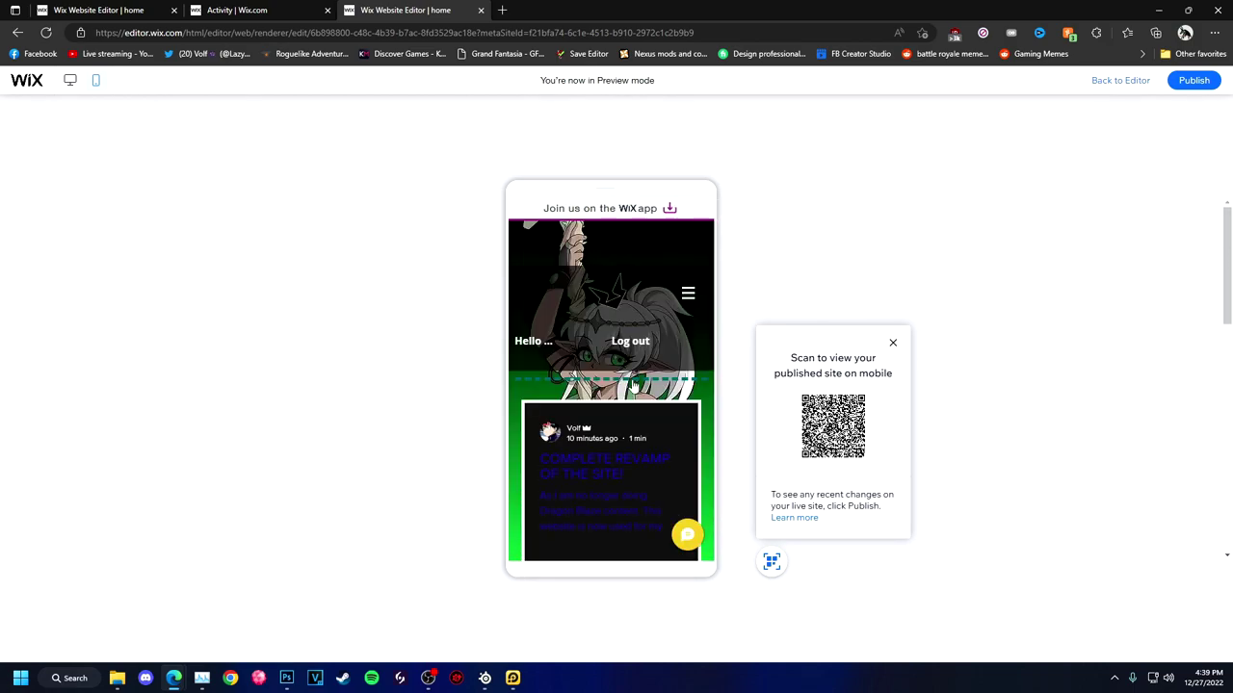
{"action": "left_click", "coordinate": [687, 293]}
{"action": "left_click", "coordinate": [693, 402]}
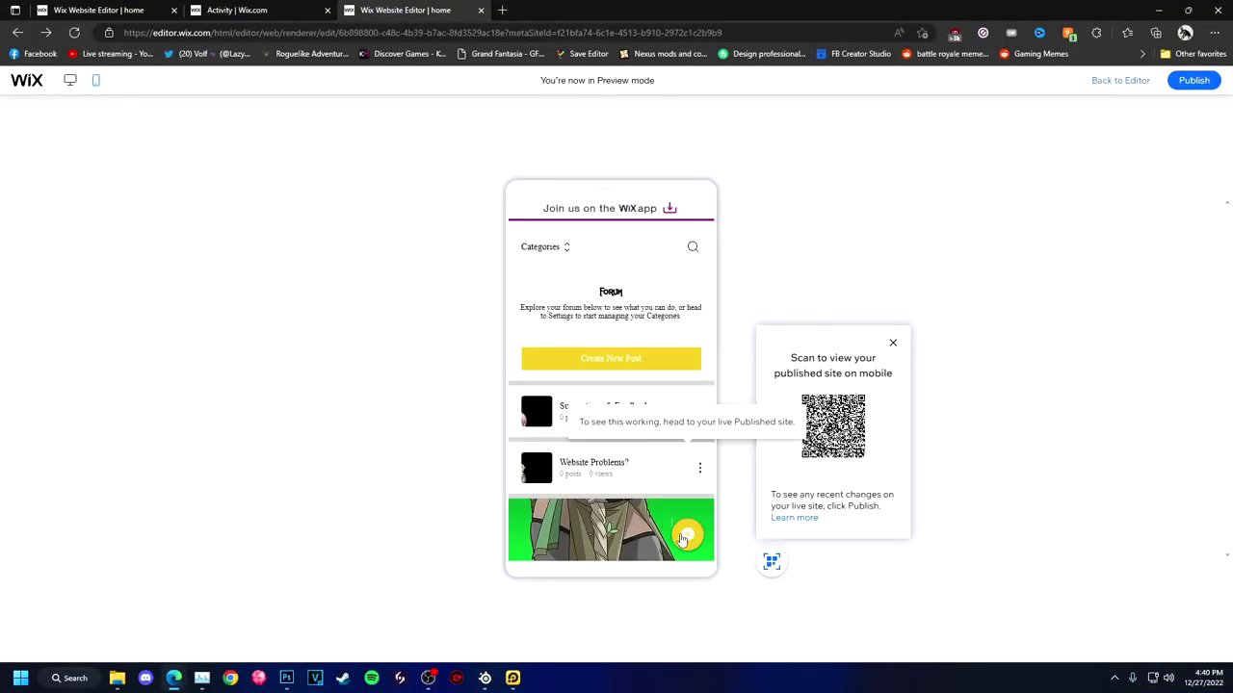
{"action": "left_click", "coordinate": [604, 308]}
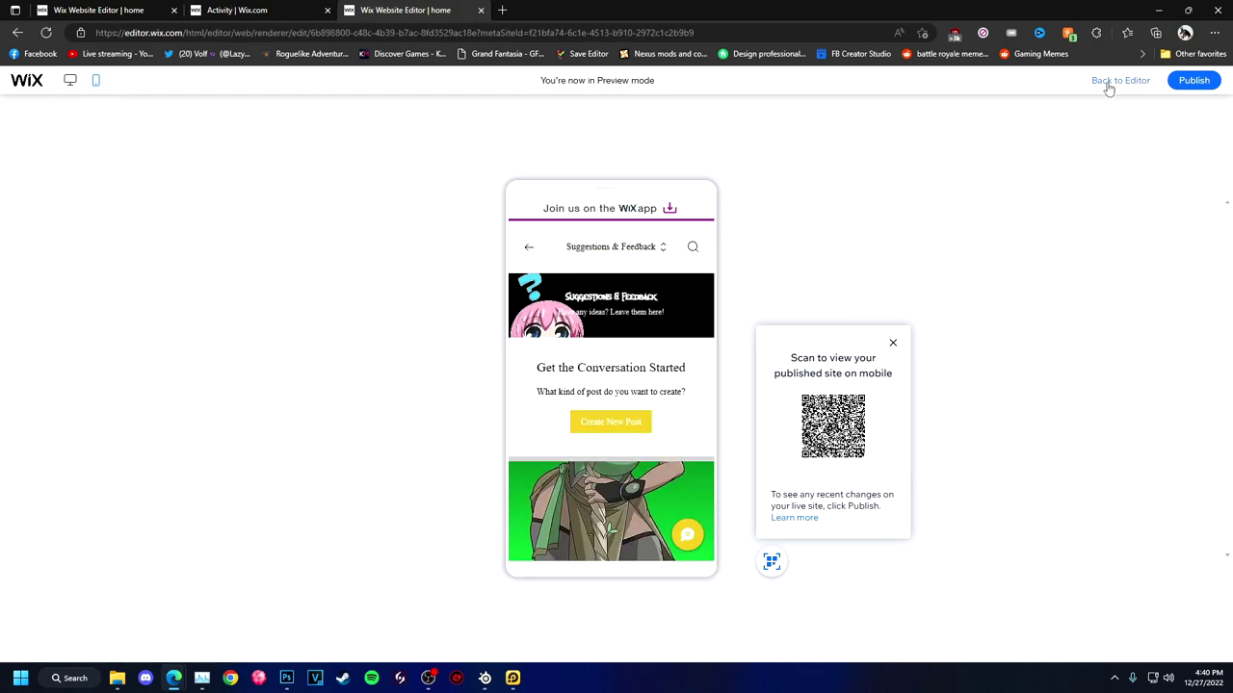
{"action": "left_click", "coordinate": [1117, 80]}
{"action": "left_click", "coordinate": [159, 109]}
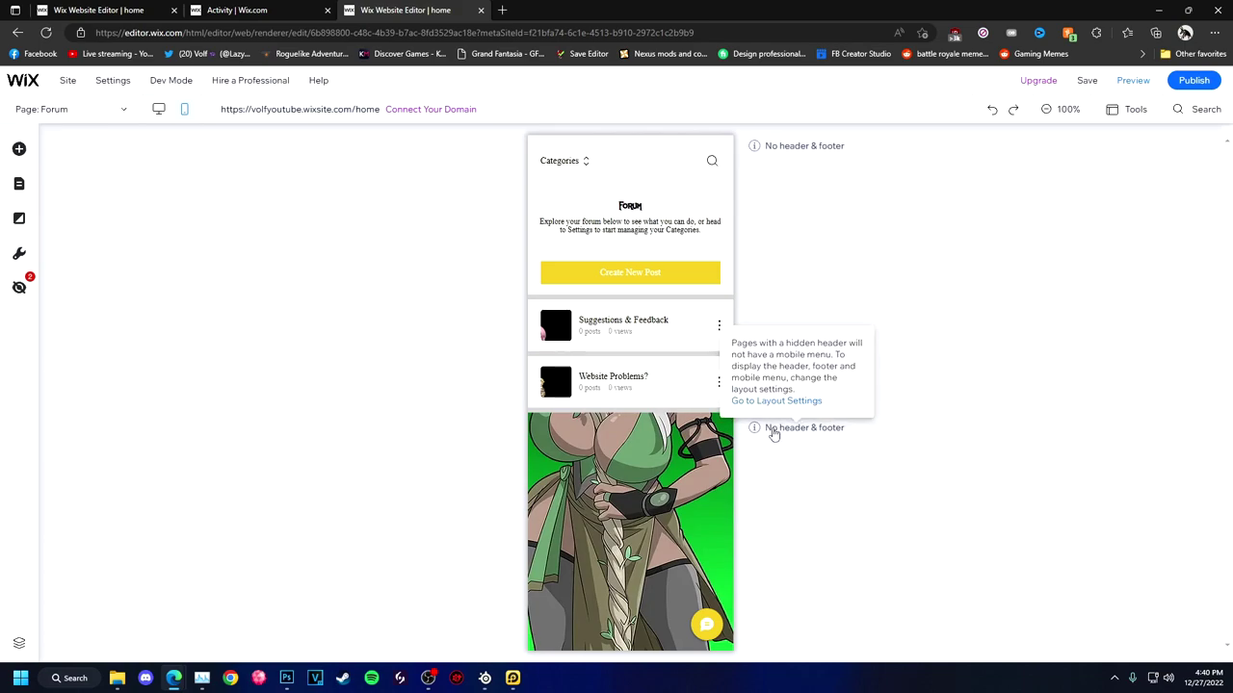
Browse the mobile hidden elements, background settings and button designs
{"action": "left_click", "coordinate": [20, 287]}
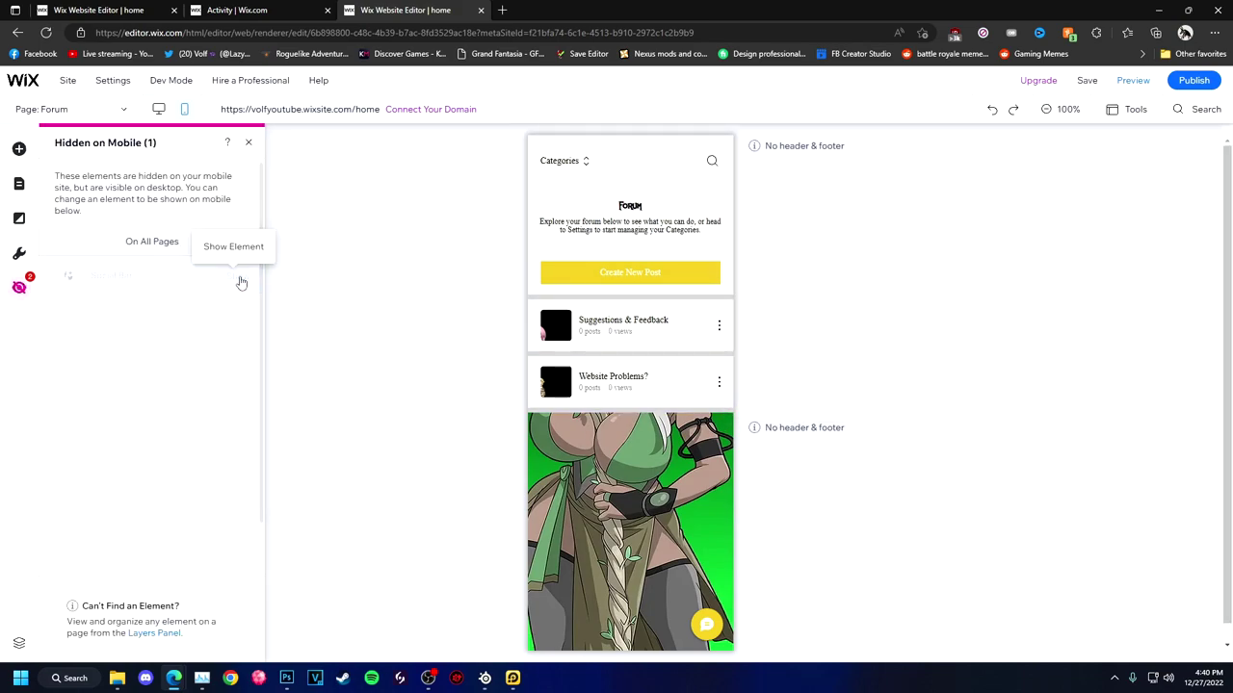
{"action": "left_click", "coordinate": [19, 218]}
{"action": "left_click", "coordinate": [19, 148]}
{"action": "left_click", "coordinate": [68, 218]}
{"action": "left_click", "coordinate": [192, 215]}
{"action": "left_click", "coordinate": [197, 197]}
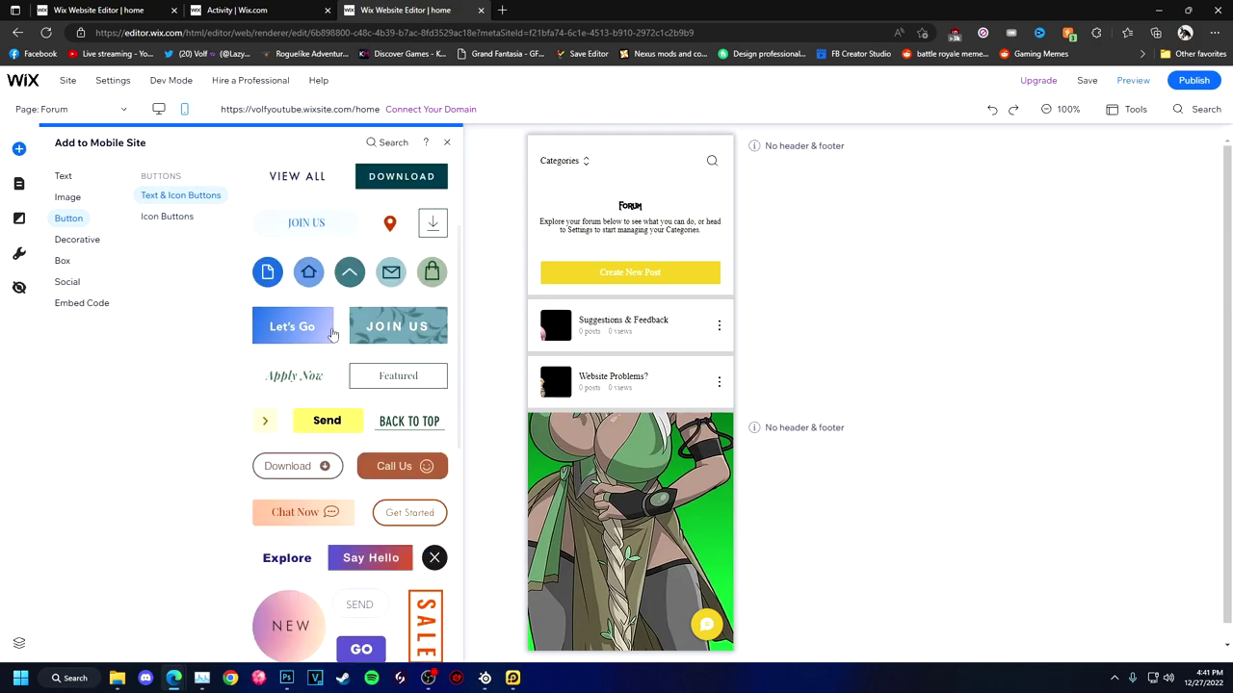
Add a dark container box below the forum posts and extend the Forum section
{"action": "left_click", "coordinate": [62, 260]}
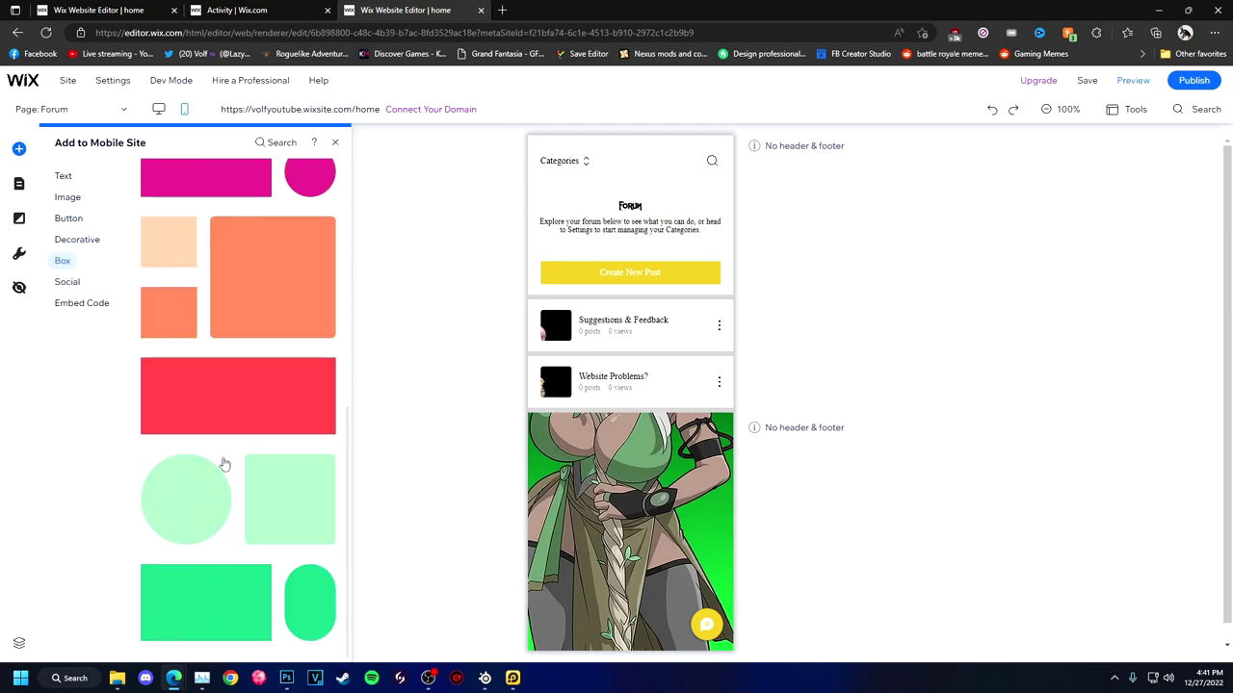
{"action": "left_click", "coordinate": [145, 468]}
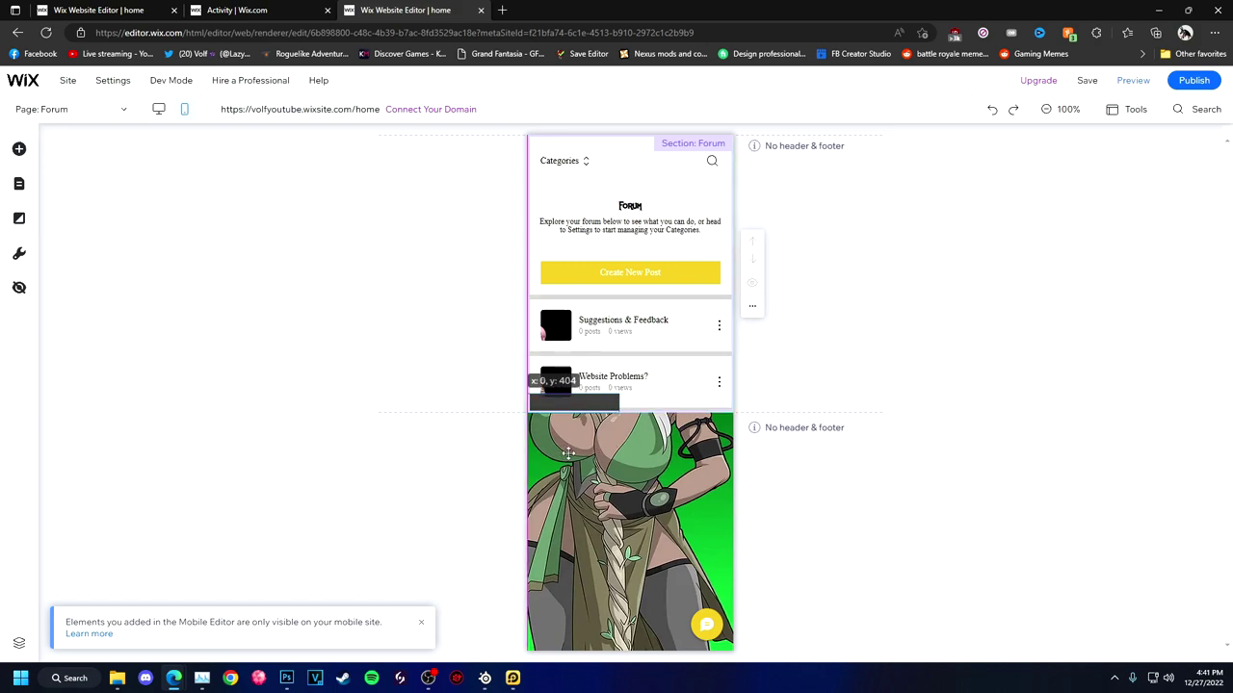
{"action": "left_click_drag", "start_coordinate": [372, 246], "coordinate": [374, 246]}
{"action": "mouse_move", "coordinate": [632, 424]}
{"action": "left_mouse_down"}
{"action": "mouse_move", "coordinate": [629, 582]}
{"action": "mouse_move", "coordinate": [632, 418]}
{"action": "left_mouse_up"}
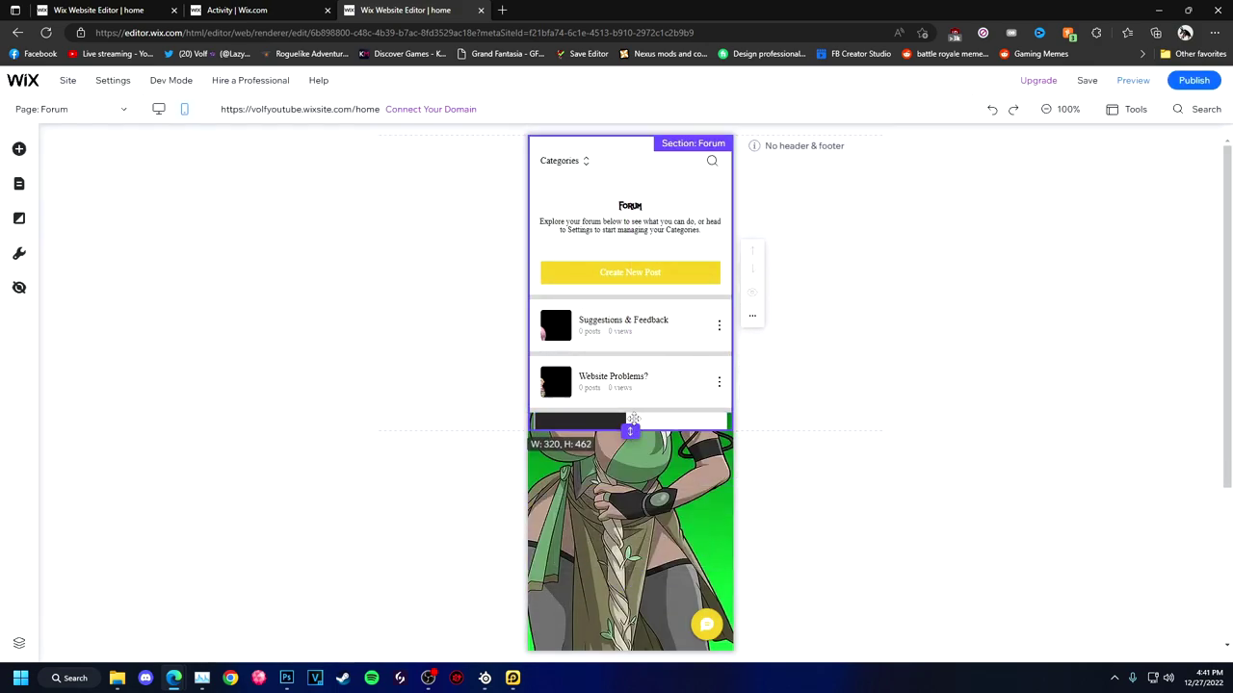
Add a Small Title text under the forum posts and give it the Heading 1 theme
{"action": "left_click", "coordinate": [19, 148]}
{"action": "left_click", "coordinate": [67, 198]}
{"action": "left_click", "coordinate": [63, 176]}
{"action": "left_click_drag", "start_coordinate": [261, 220], "coordinate": [655, 439]}
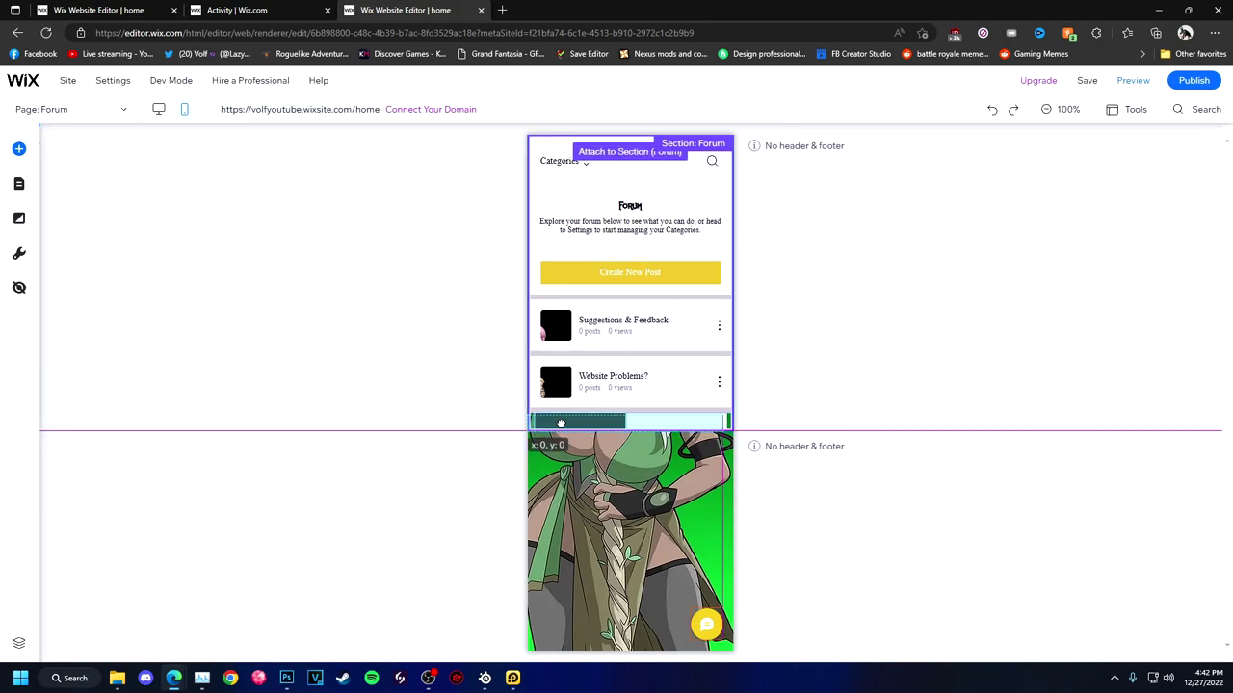
{"action": "left_click", "coordinate": [545, 384]}
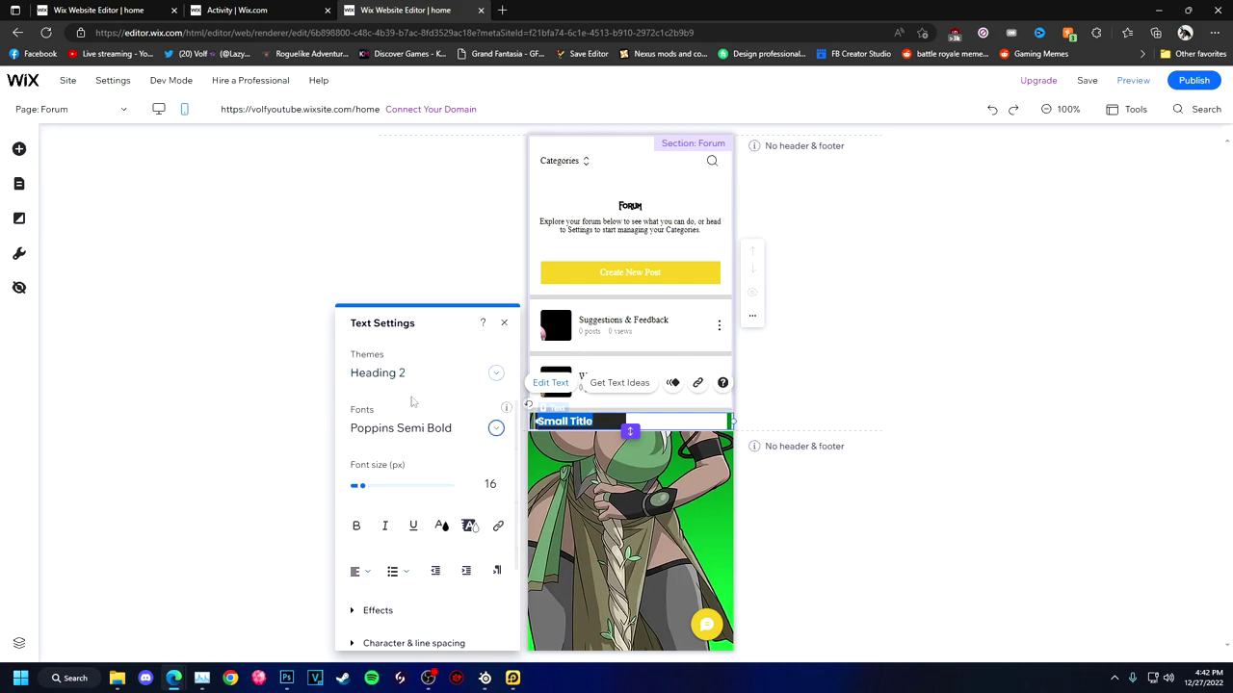
{"action": "left_click", "coordinate": [414, 374]}
{"action": "left_click", "coordinate": [404, 383]}
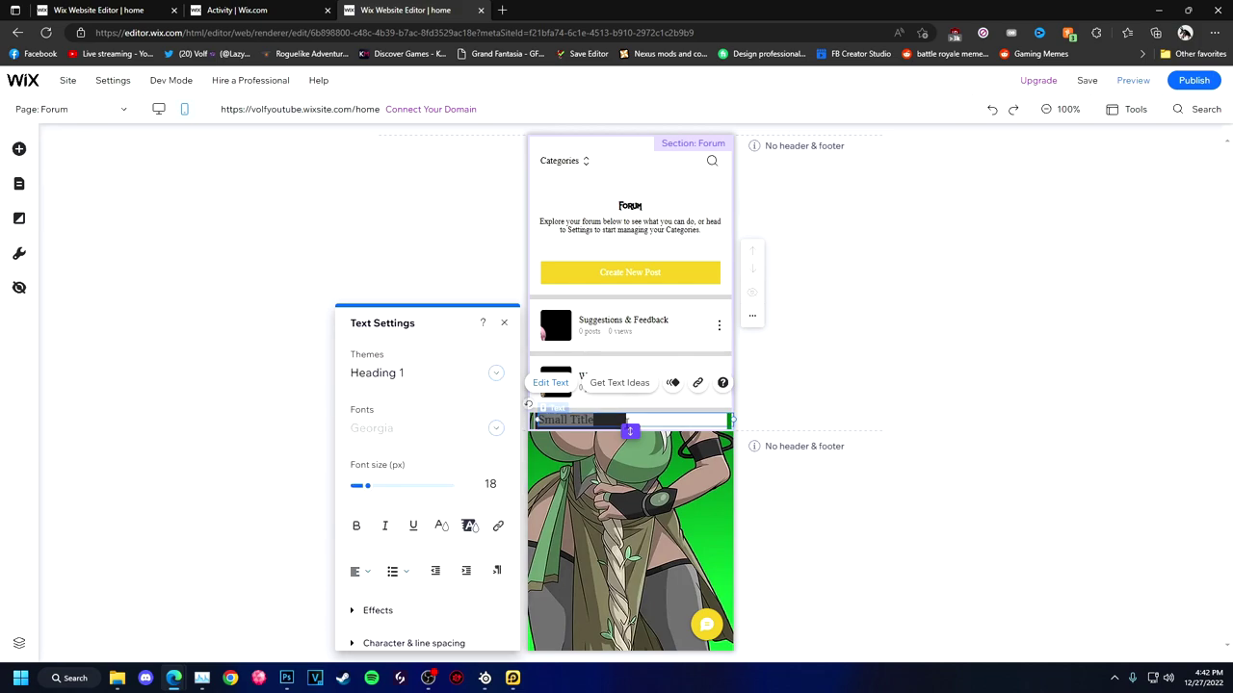
Link the Go Back text to the Home page
{"action": "left_click", "coordinate": [633, 434]}
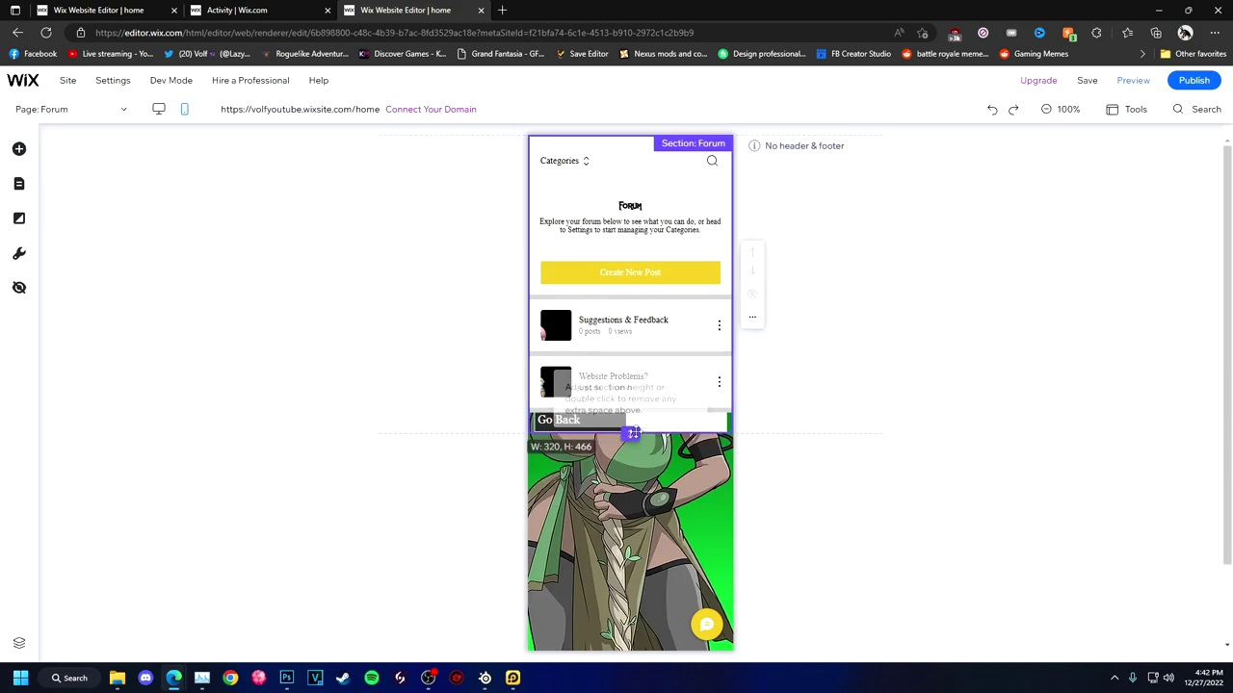
{"action": "left_click", "coordinate": [500, 291]}
{"action": "left_click", "coordinate": [607, 339]}
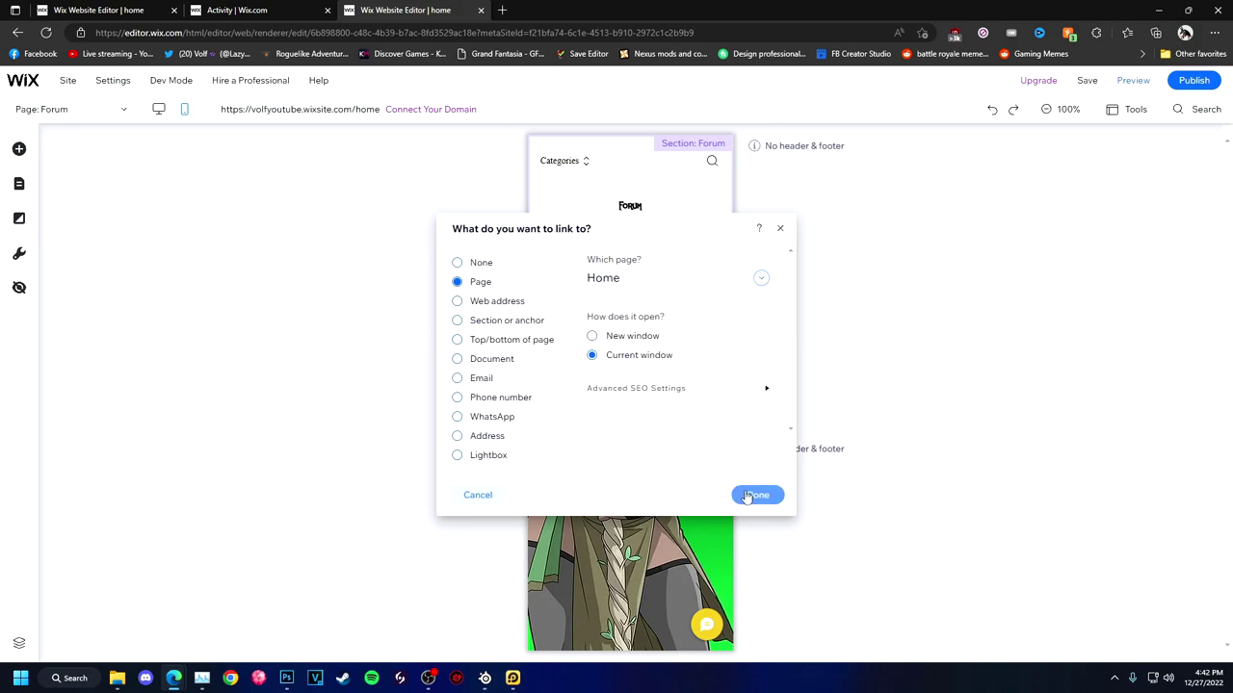
{"action": "left_click", "coordinate": [748, 495]}
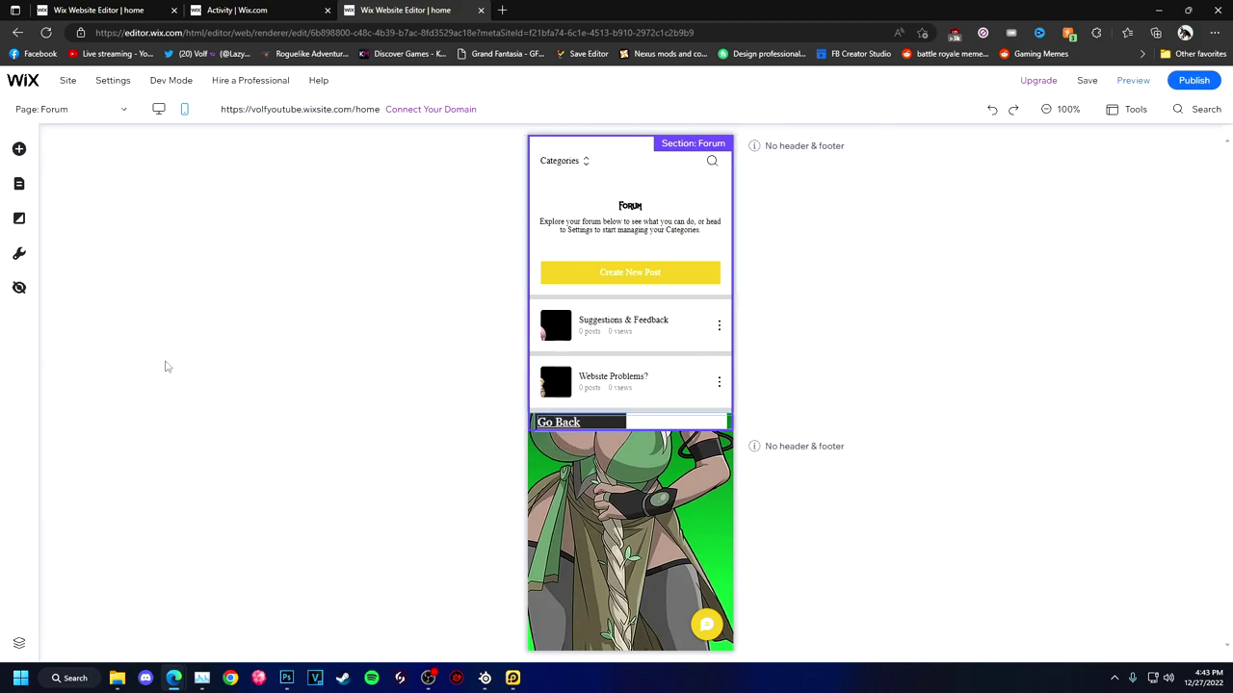
Give the mobile Forum page the Standard header and footer layout
{"action": "mouse_move", "coordinate": [19, 183]}
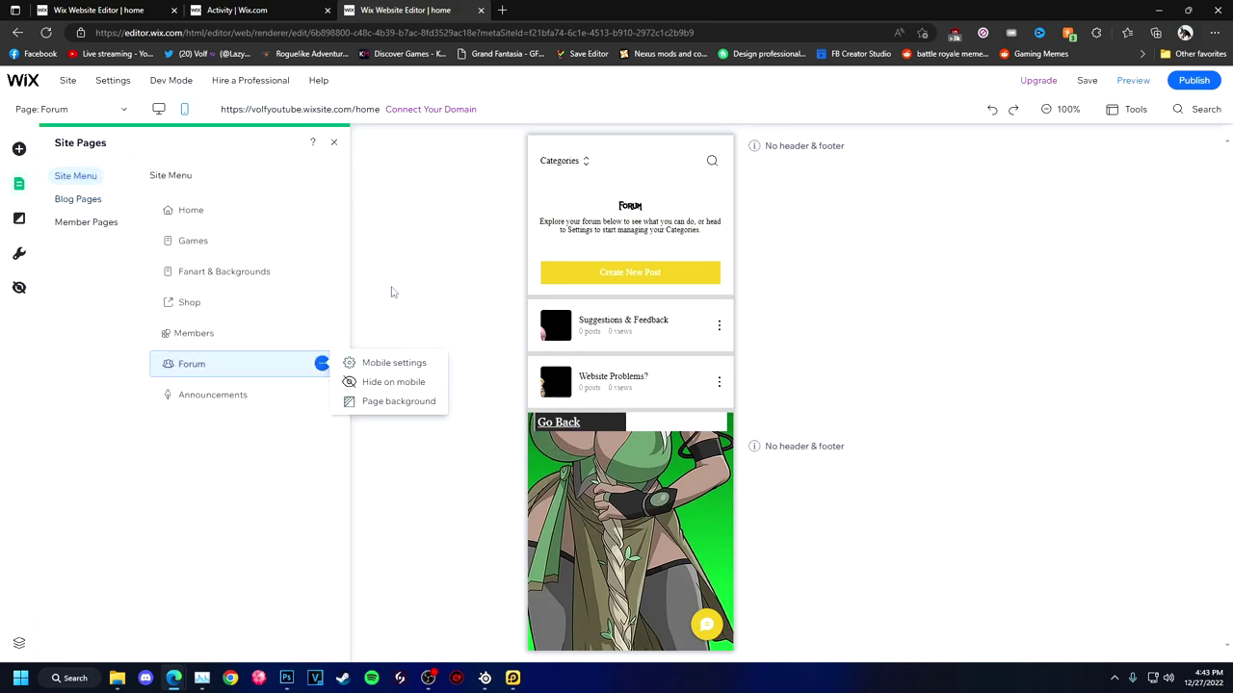
{"action": "left_click", "coordinate": [394, 362]}
{"action": "left_click", "coordinate": [374, 215]}
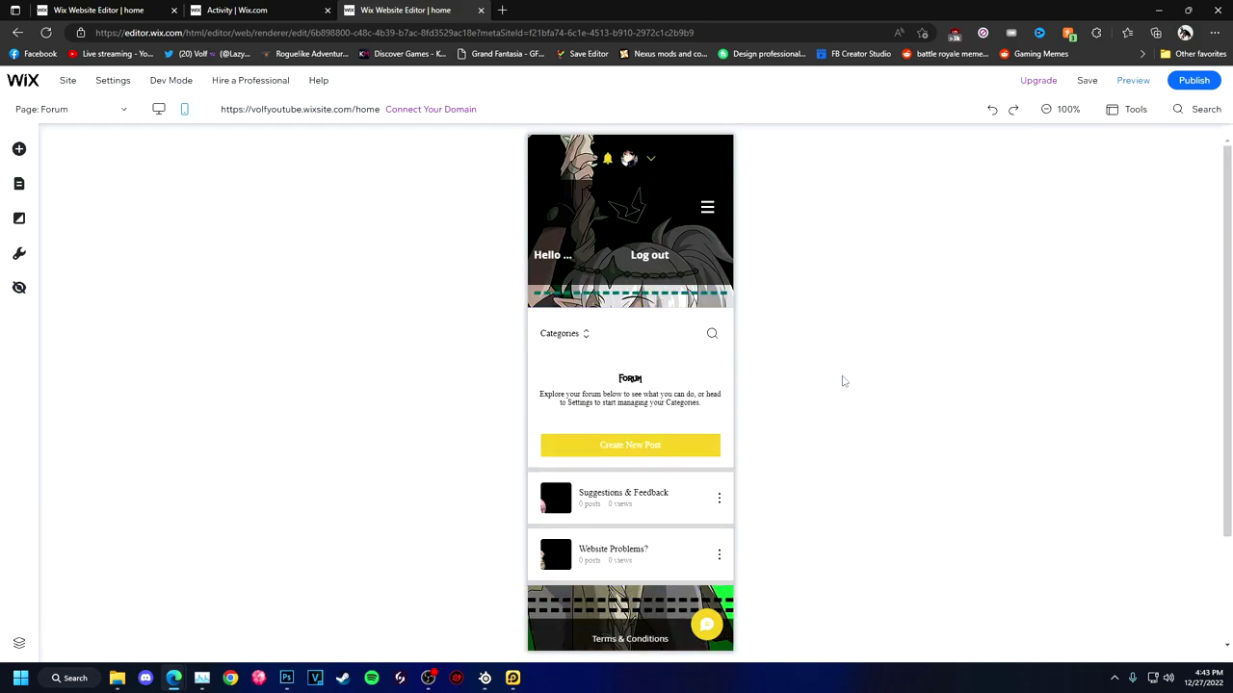
{"action": "mouse_move", "coordinate": [18, 183]}
{"action": "left_click", "coordinate": [77, 199]}
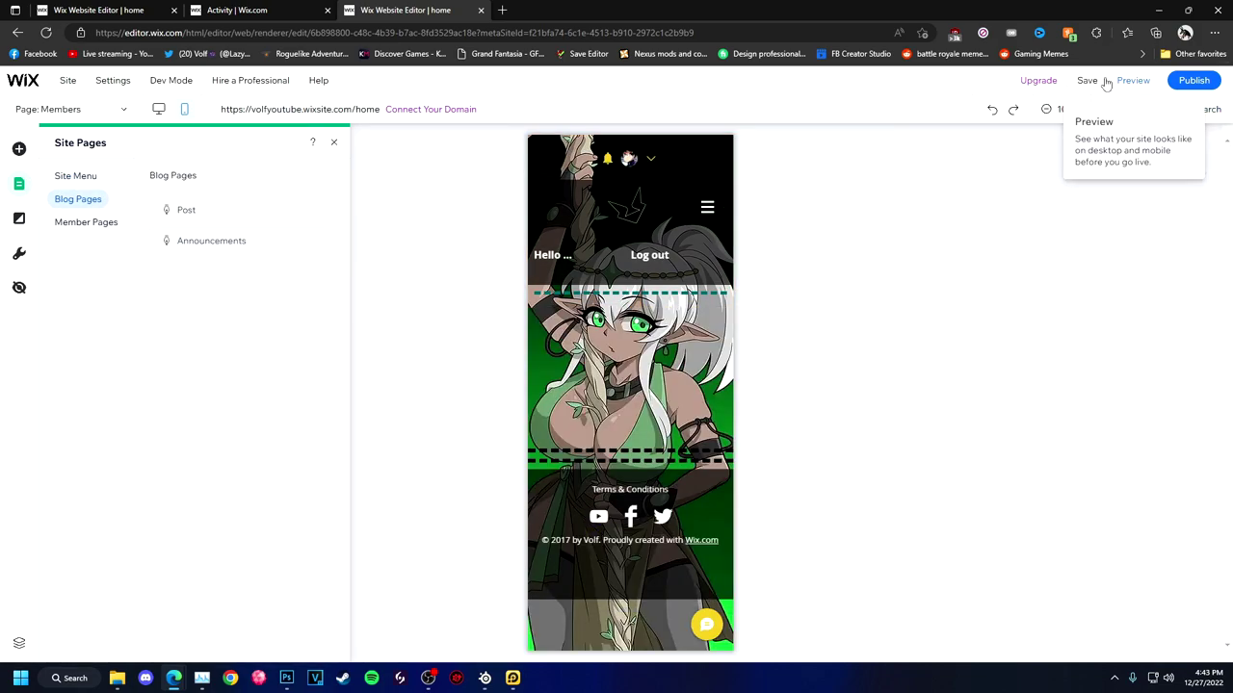
Preview the site, visit the Forum page via the mobile menu, check desktop view, and return to editing
{"action": "left_click", "coordinate": [1133, 80]}
{"action": "left_click", "coordinate": [687, 294]}
{"action": "left_click", "coordinate": [687, 294]}
{"action": "left_click", "coordinate": [688, 294]}
{"action": "left_click", "coordinate": [615, 464]}
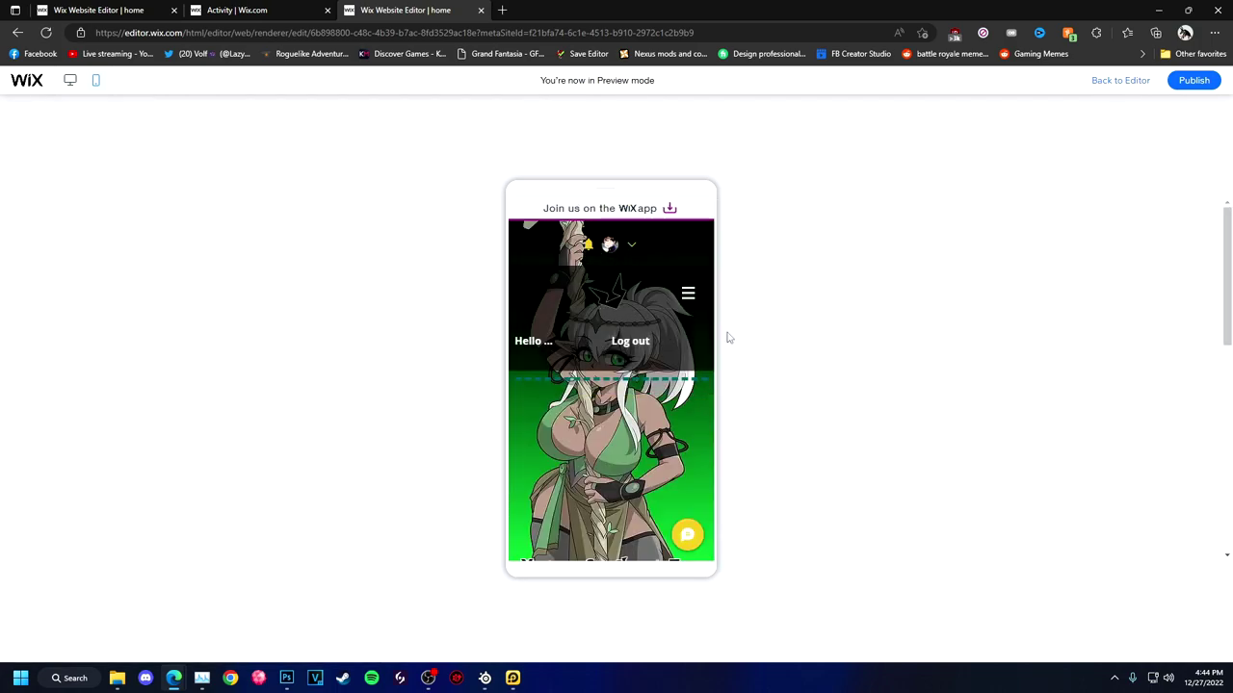
{"action": "left_click", "coordinate": [69, 80]}
{"action": "left_click", "coordinate": [1120, 80]}
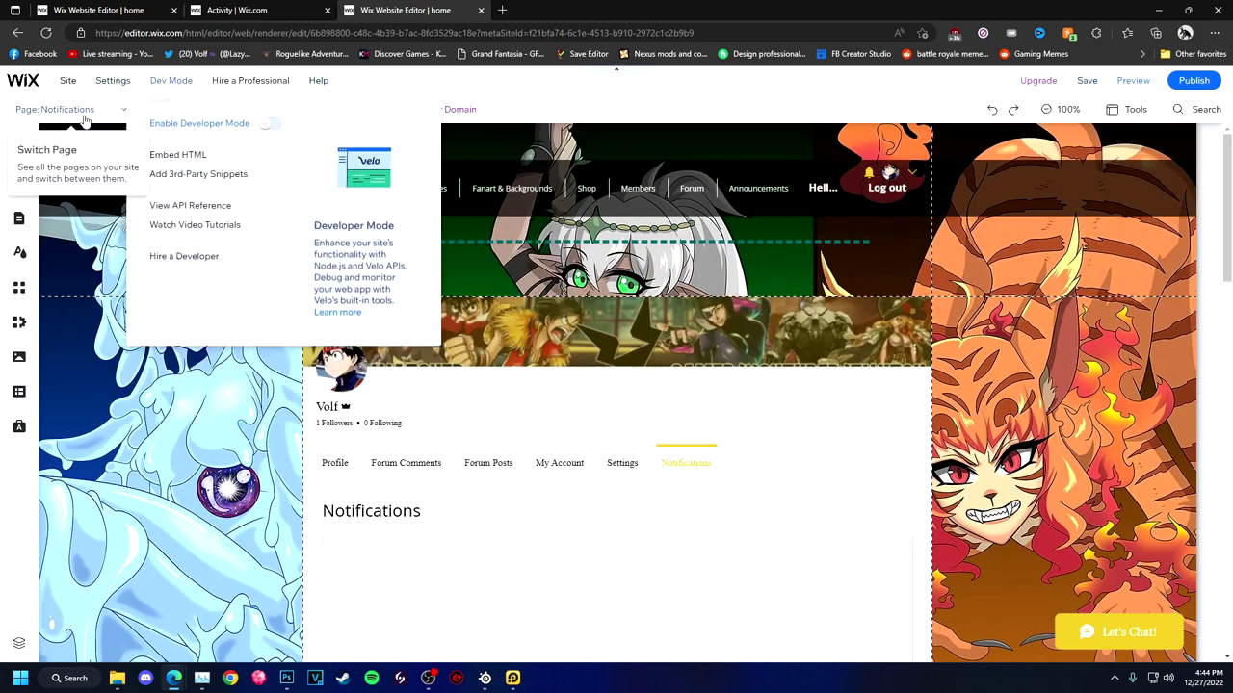
Go to the Home page and switch it to the desktop layout
{"action": "left_click", "coordinate": [184, 109]}
{"action": "left_click", "coordinate": [18, 183]}
{"action": "left_click", "coordinate": [190, 209]}
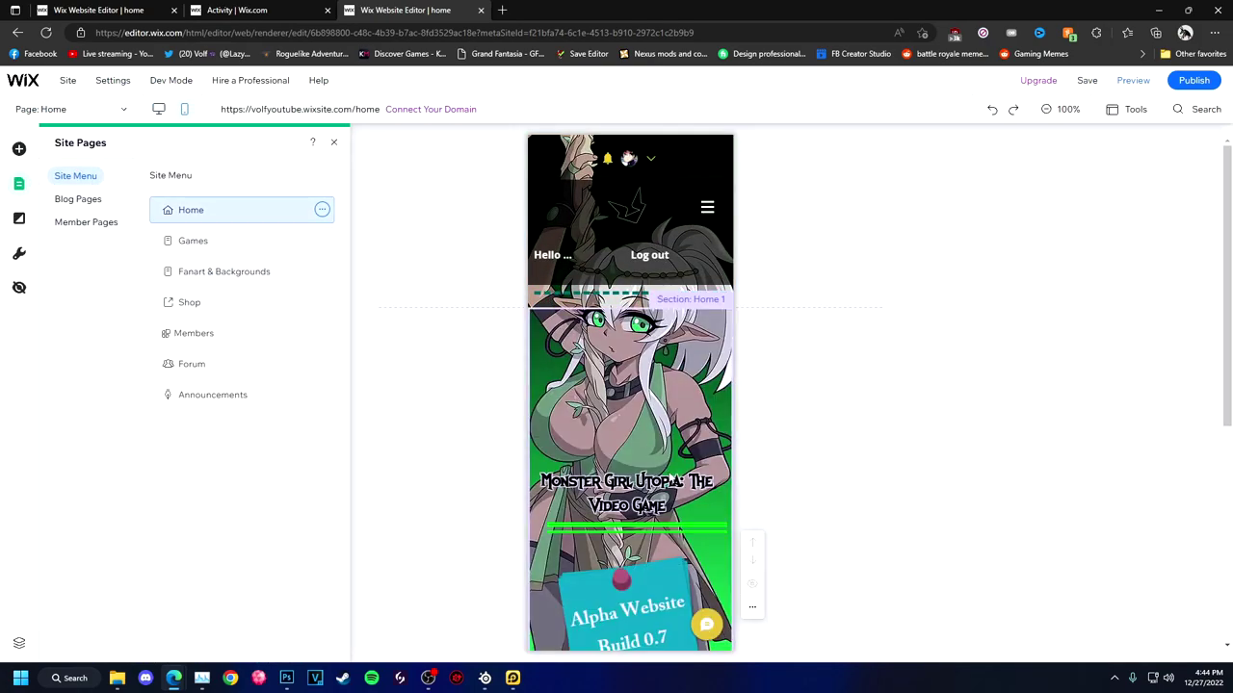
{"action": "scroll", "coordinate": [603, 413], "scroll_direction": "down", "scroll_amount": 1}
{"action": "left_click", "coordinate": [603, 413]}
{"action": "scroll", "coordinate": [602, 379], "scroll_direction": "down", "scroll_amount": 3}
{"action": "scroll", "coordinate": [602, 379], "scroll_direction": "up", "scroll_amount": 4}
{"action": "left_click", "coordinate": [159, 109]}
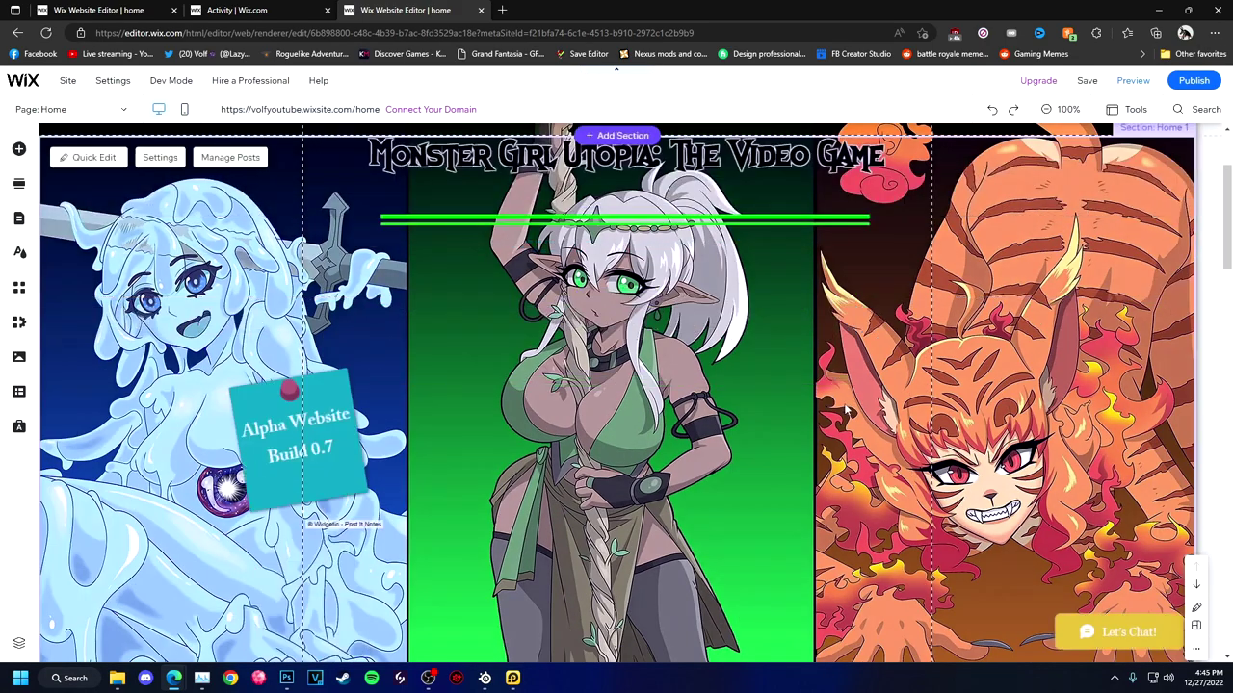
Browse the App Market's newest apps and search for 'youtube' apps
{"action": "scroll", "coordinate": [770, 399], "scroll_direction": "up", "scroll_amount": 3}
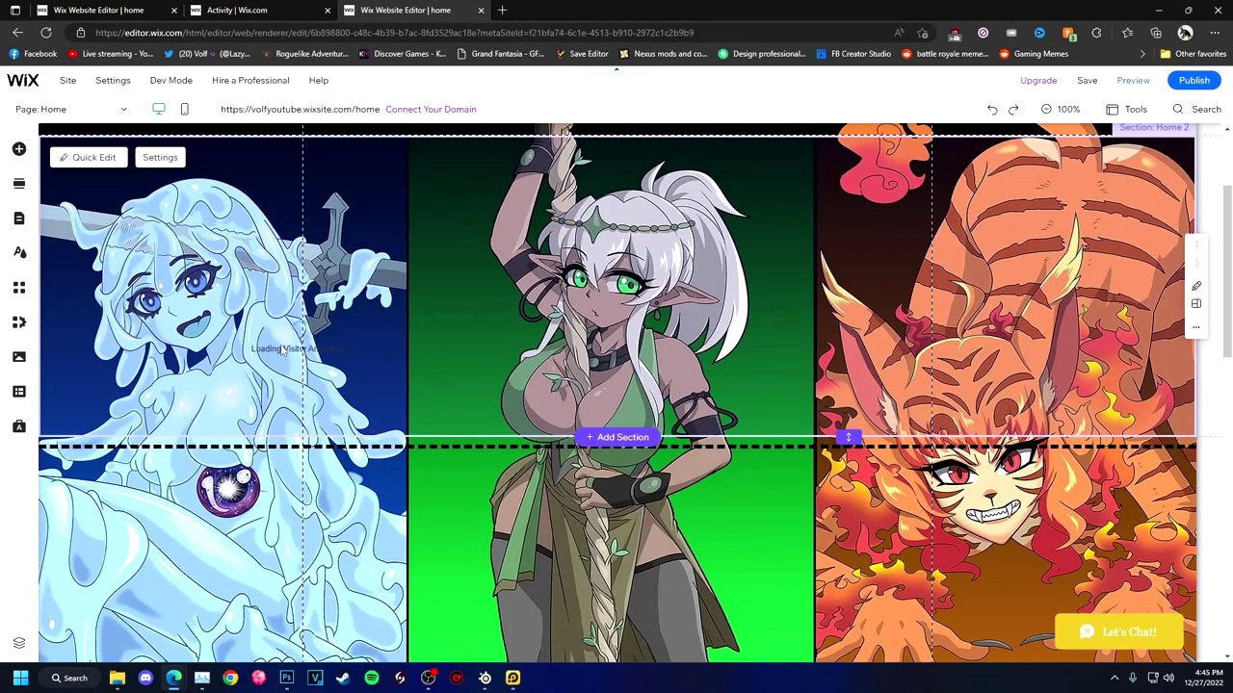
{"action": "left_click", "coordinate": [19, 287]}
{"action": "left_click", "coordinate": [80, 295]}
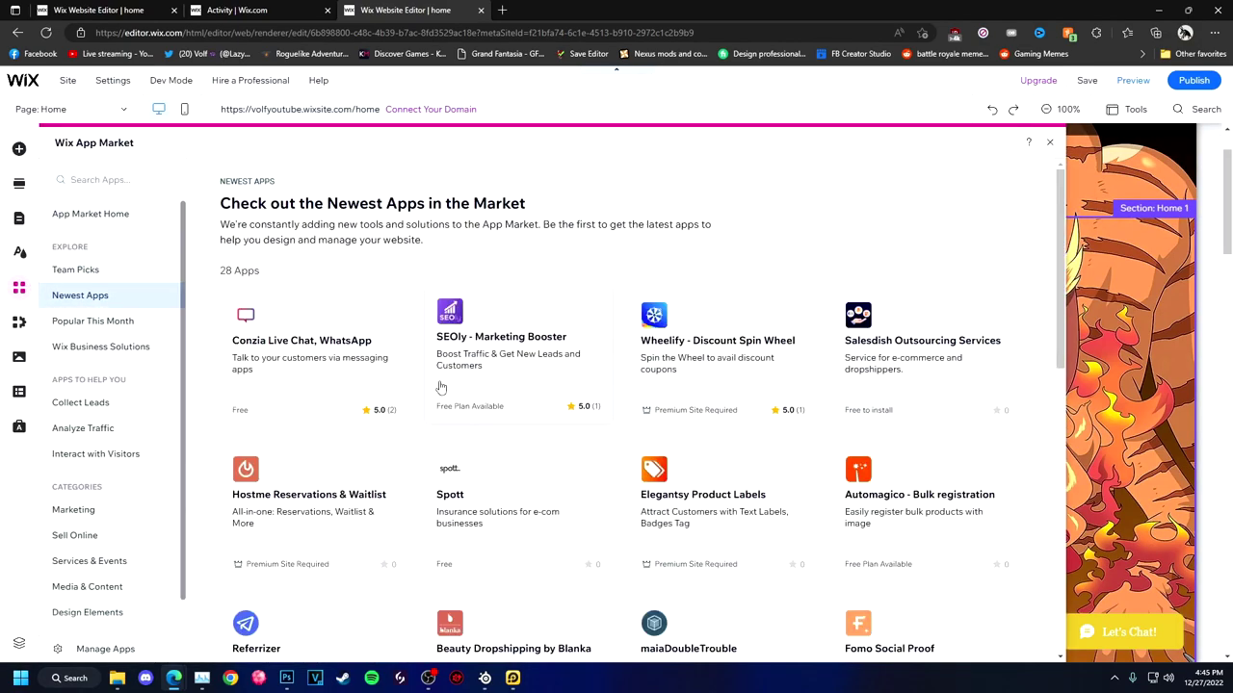
{"action": "scroll", "coordinate": [441, 387], "scroll_direction": "down", "scroll_amount": 5}
{"action": "left_click", "coordinate": [106, 180]}
{"action": "type", "text": "youtube"}
{"action": "key", "text": "Return"}
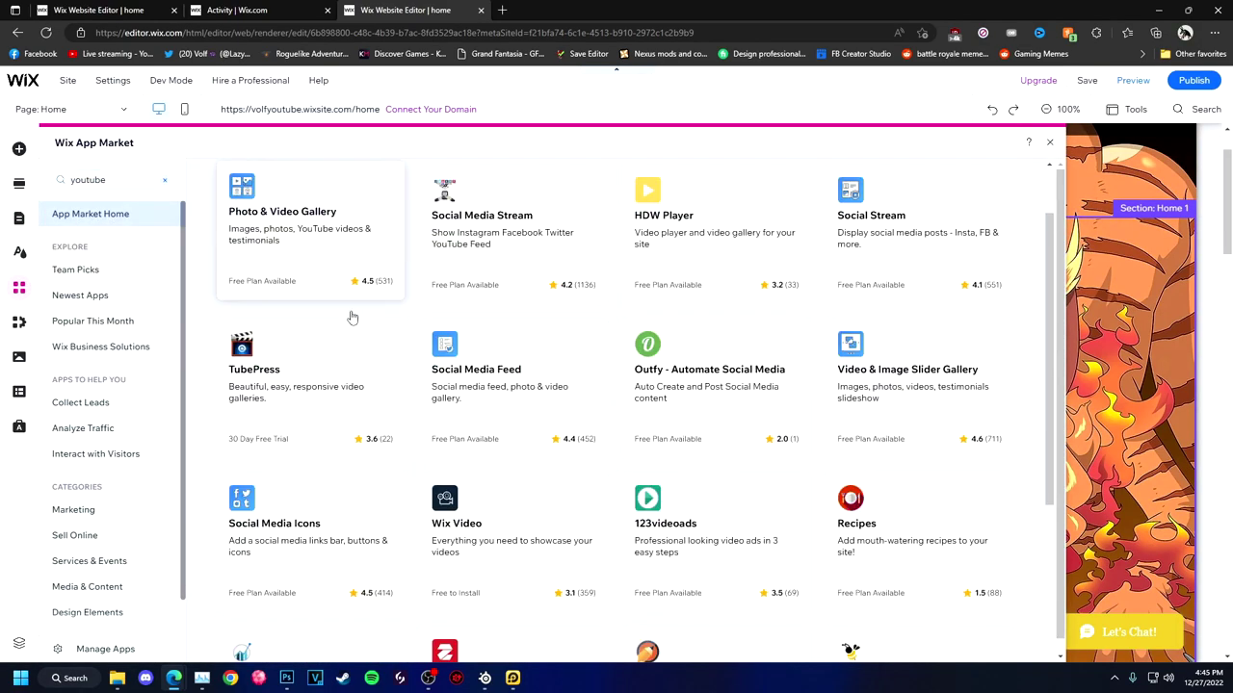
{"action": "left_click", "coordinate": [350, 317]}
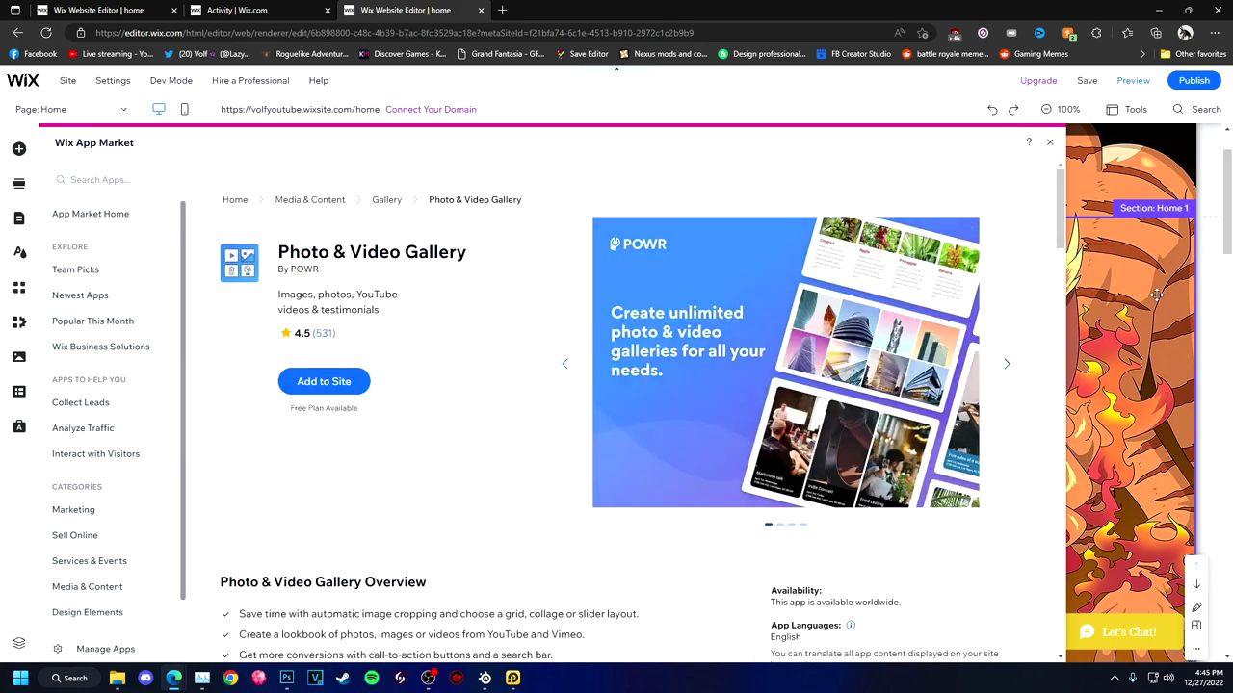
{"action": "key", "text": "Escape"}
Search the App Market for 'road map' and 'road map developer' apps
{"action": "left_click", "coordinate": [434, 189]}
{"action": "left_click", "coordinate": [405, 152]}
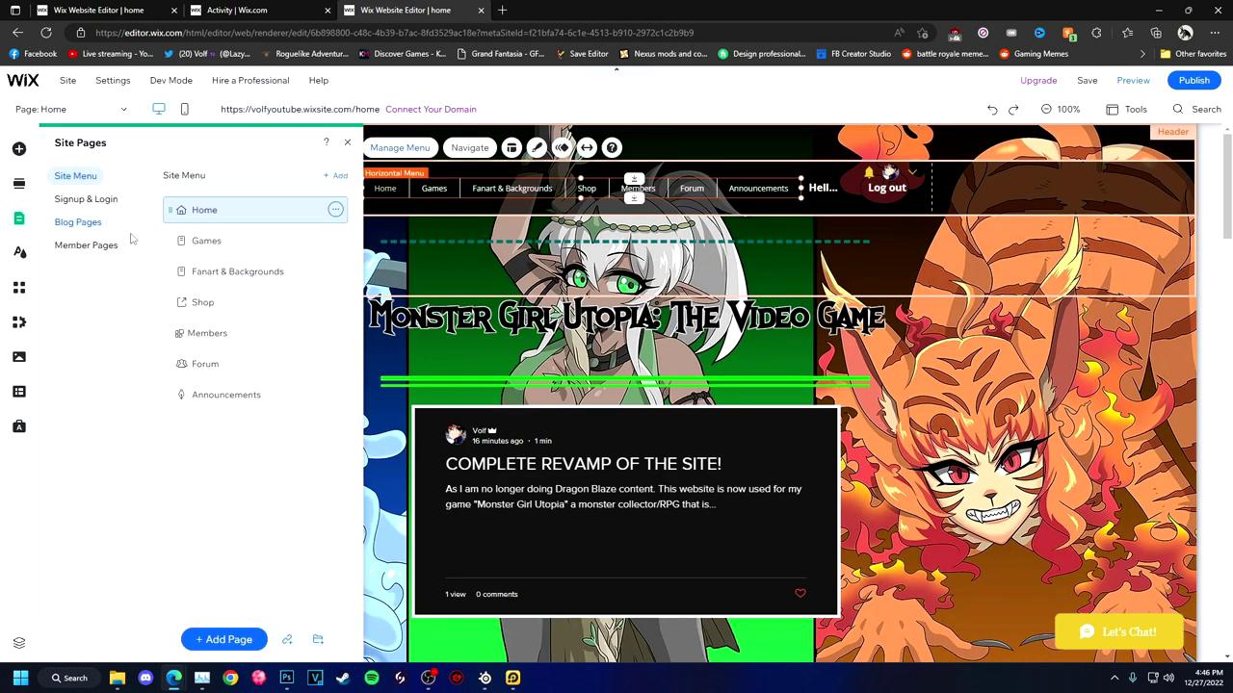
{"action": "left_click", "coordinate": [19, 287]}
{"action": "left_click", "coordinate": [86, 179]}
{"action": "type", "text": "road map"}
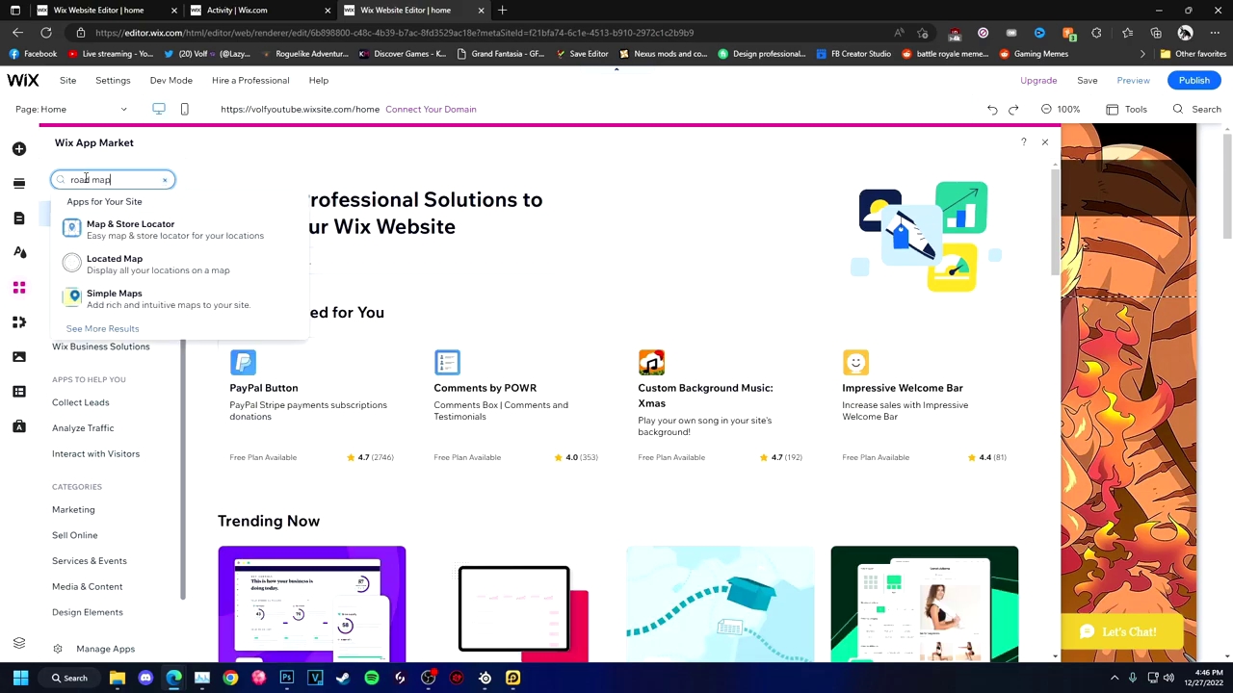
{"action": "key", "text": "Return"}
{"action": "type", "text": "developer"}
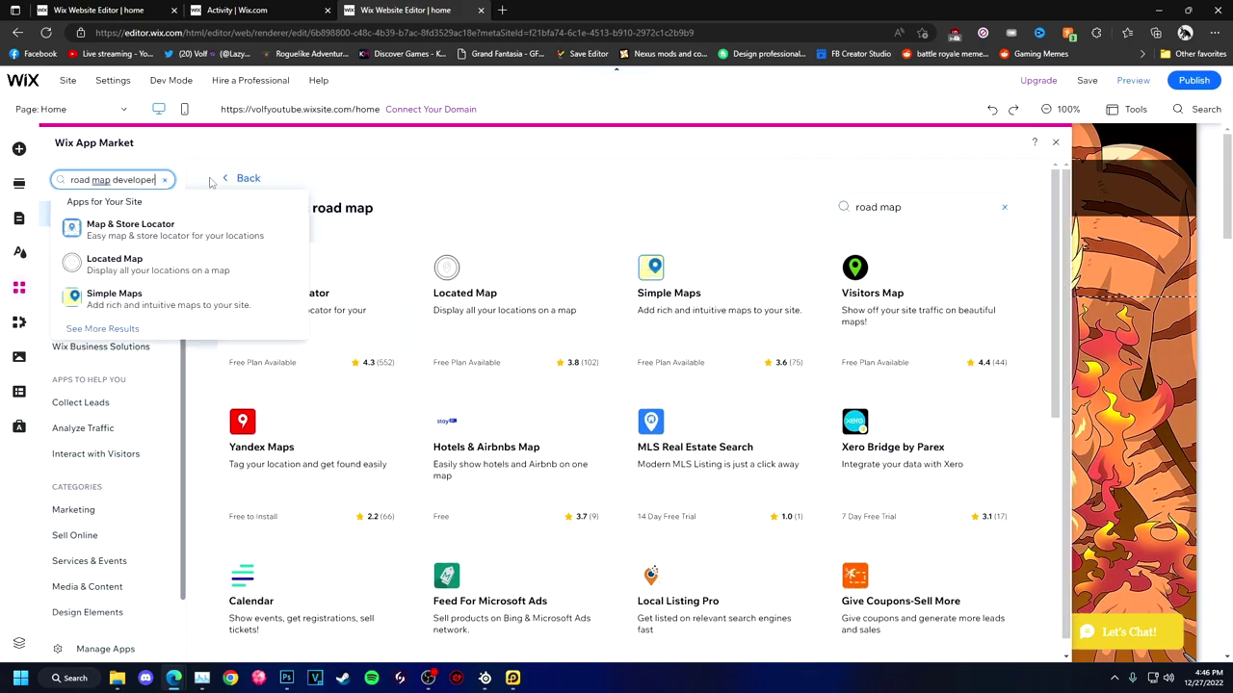
{"action": "key", "text": "Return"}
{"action": "scroll", "coordinate": [583, 280], "scroll_direction": "down", "scroll_amount": 2}
{"action": "left_click", "coordinate": [164, 179]}
Browse the popular-this-month, newest and Wix-picked app categories
{"action": "left_click", "coordinate": [19, 183]}
{"action": "left_click", "coordinate": [19, 256]}
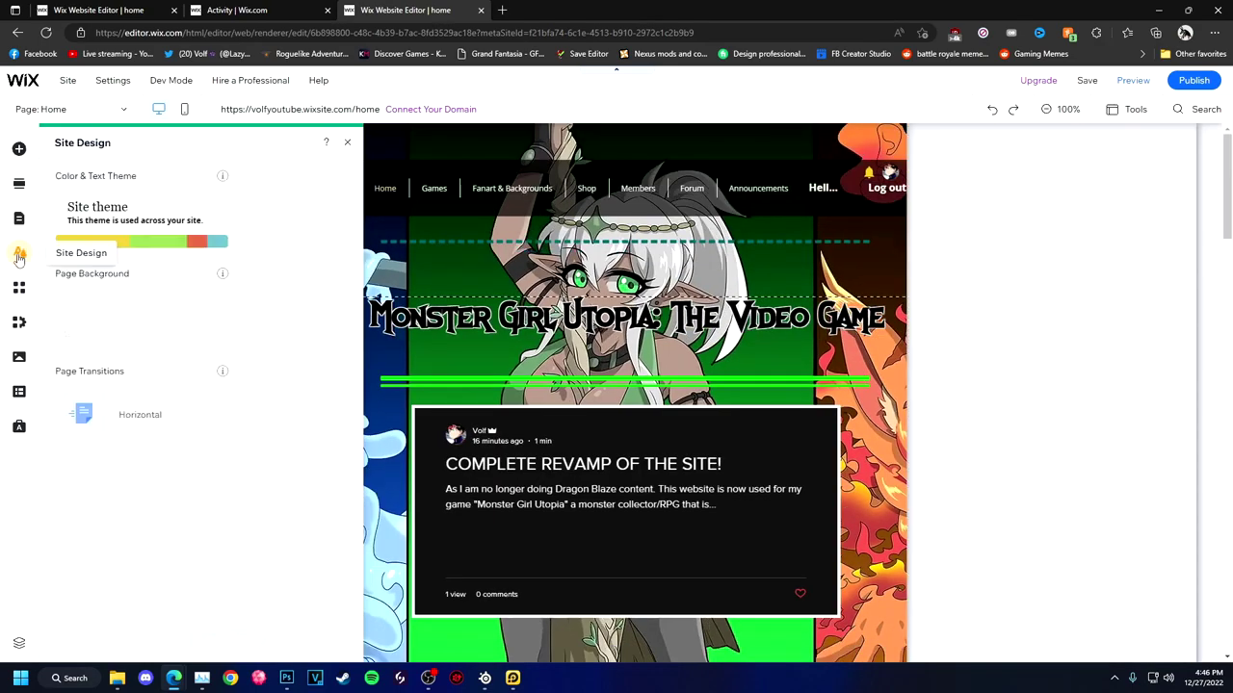
{"action": "left_click", "coordinate": [19, 287]}
{"action": "scroll", "coordinate": [91, 443], "scroll_direction": "down", "scroll_amount": 1}
{"action": "left_click", "coordinate": [92, 283]}
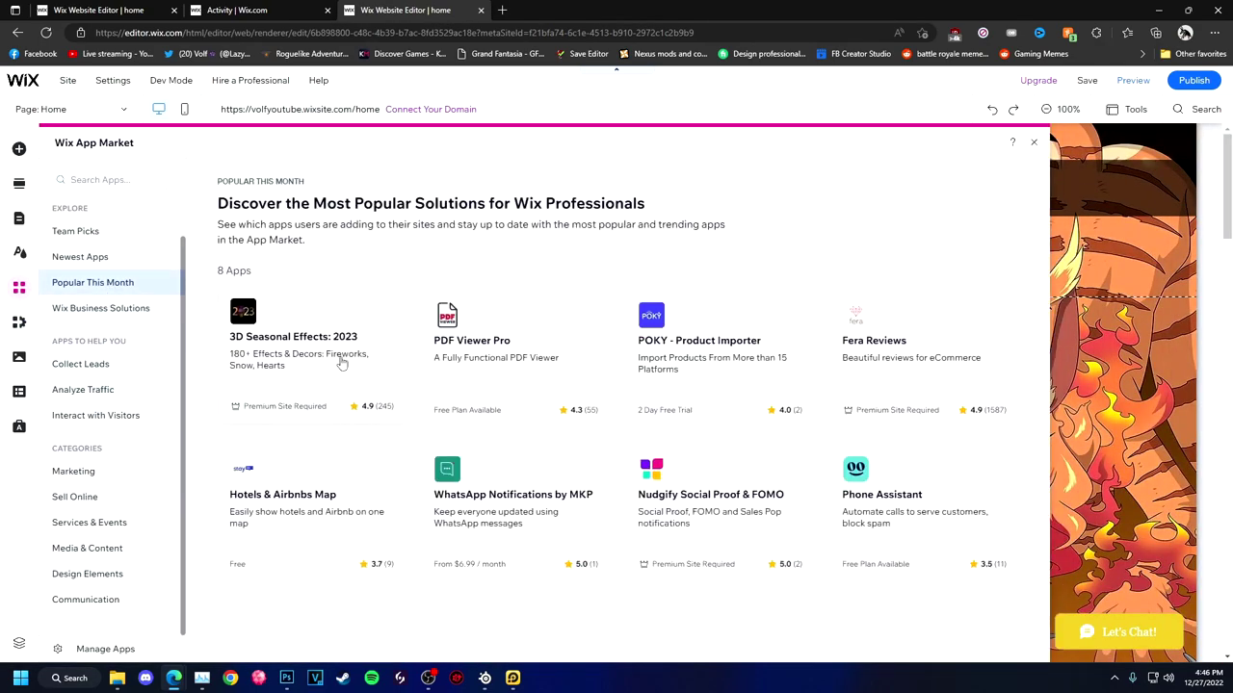
{"action": "left_click", "coordinate": [97, 256]}
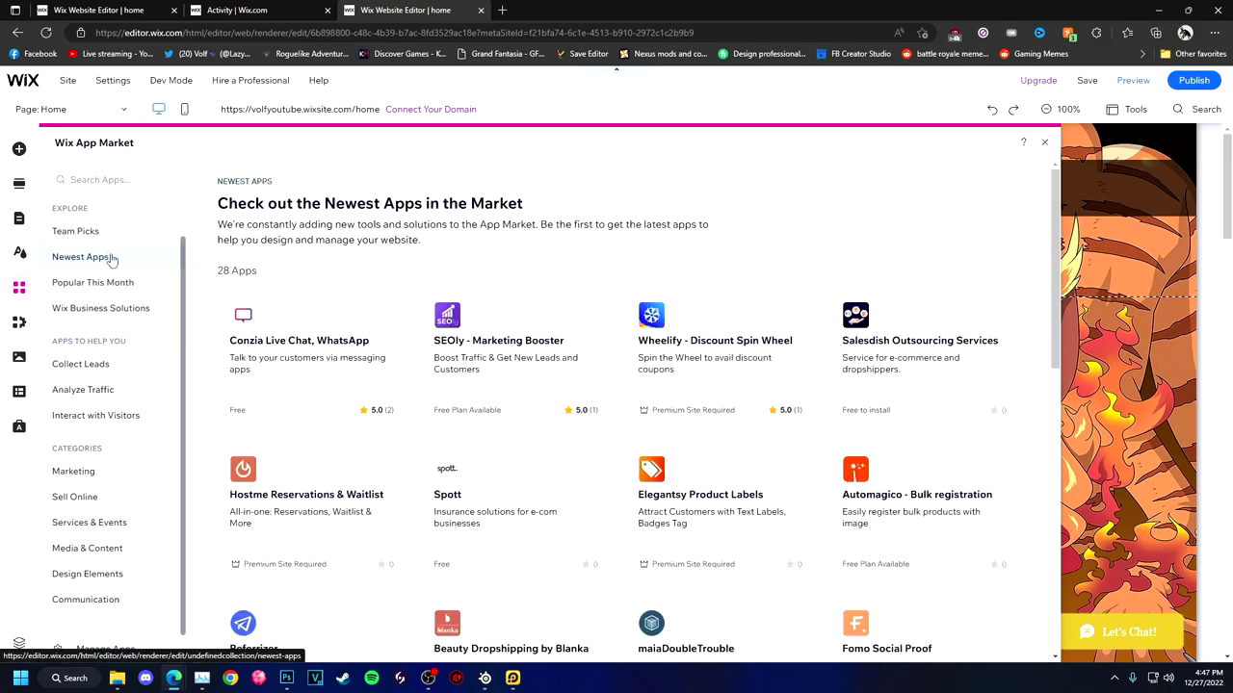
{"action": "scroll", "coordinate": [729, 393], "scroll_direction": "down", "scroll_amount": 5}
{"action": "left_click", "coordinate": [96, 232]}
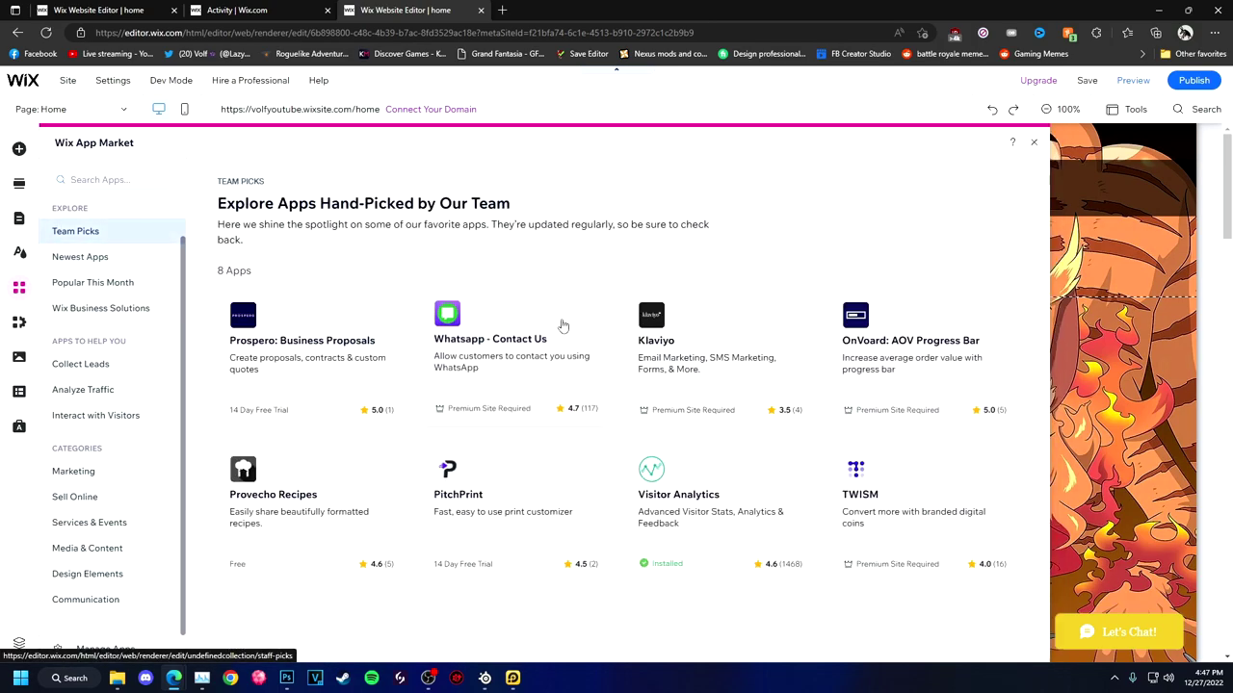
Pick a poll app from the search suggestions and add it to the site
{"action": "type", "text": "vote"}
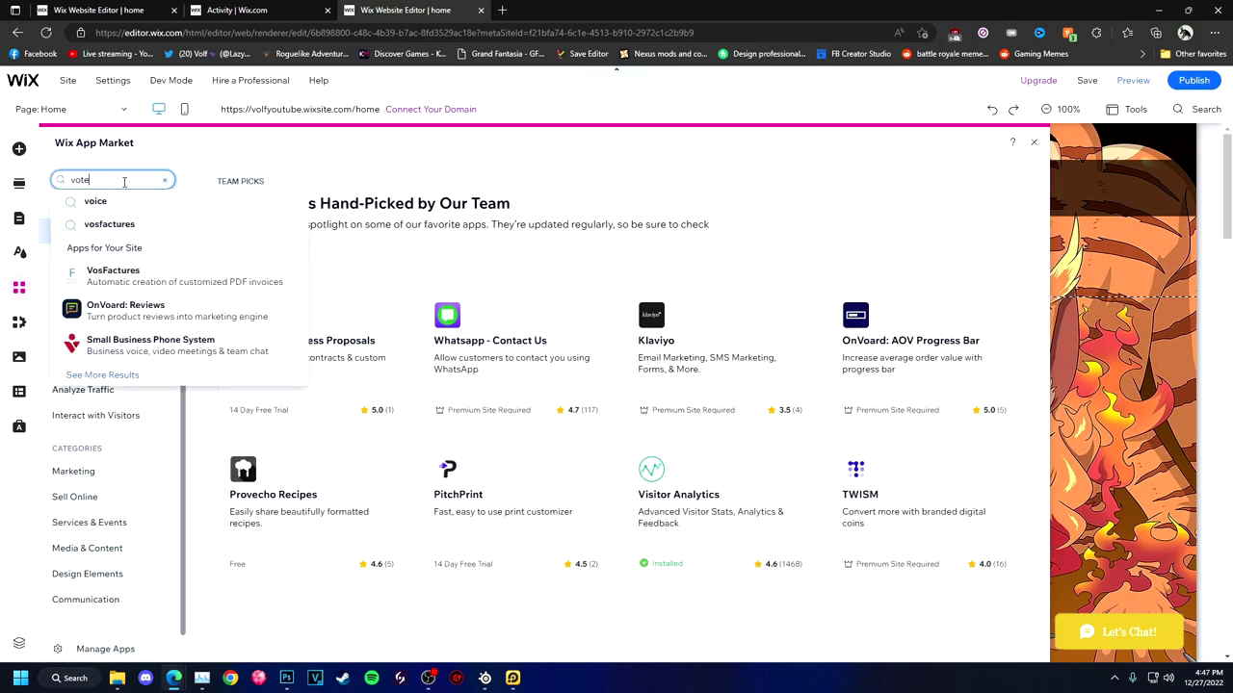
{"action": "left_click", "coordinate": [106, 325]}
{"action": "left_click", "coordinate": [321, 381]}
{"action": "left_click", "coordinate": [749, 510]}
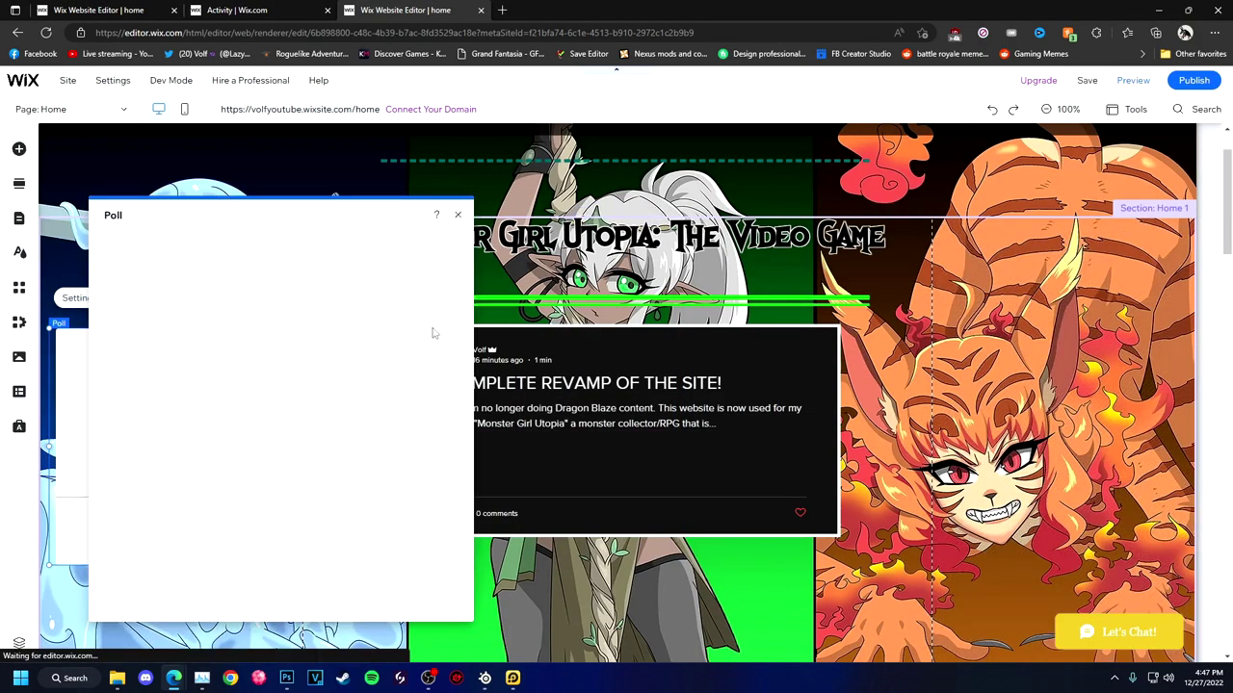
Center the poll title and set its font to Arial at 26px
{"action": "left_click", "coordinate": [411, 292]}
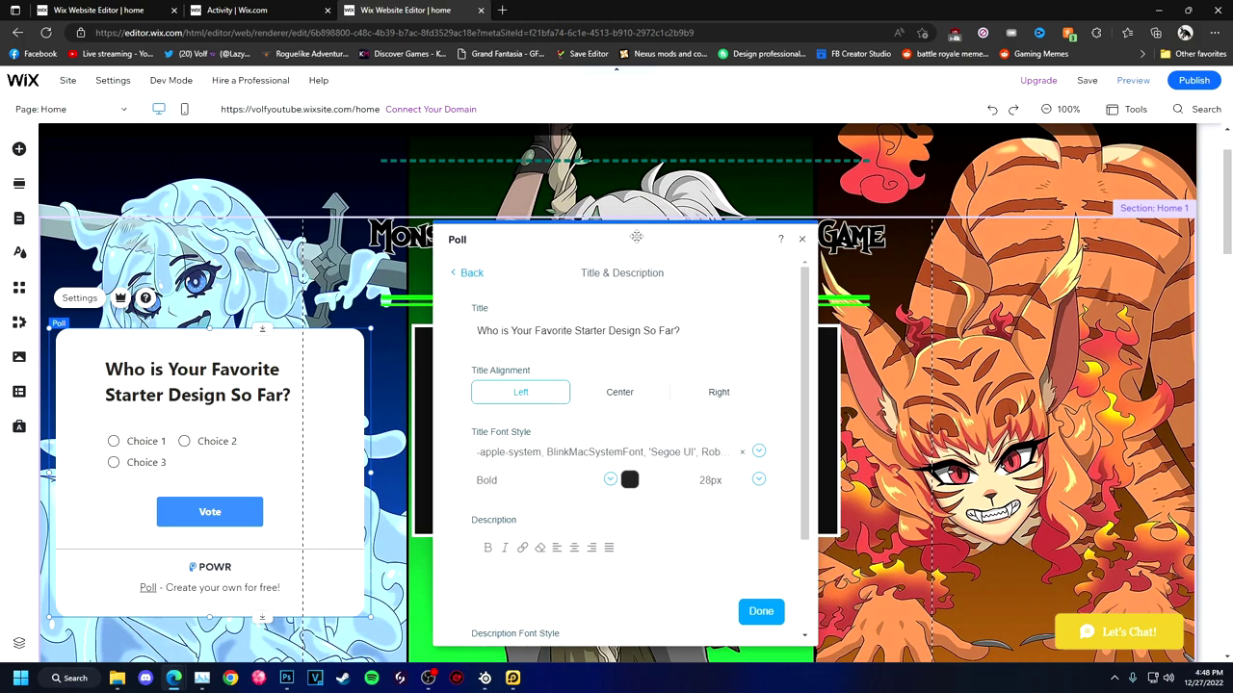
{"action": "left_click", "coordinate": [602, 385]}
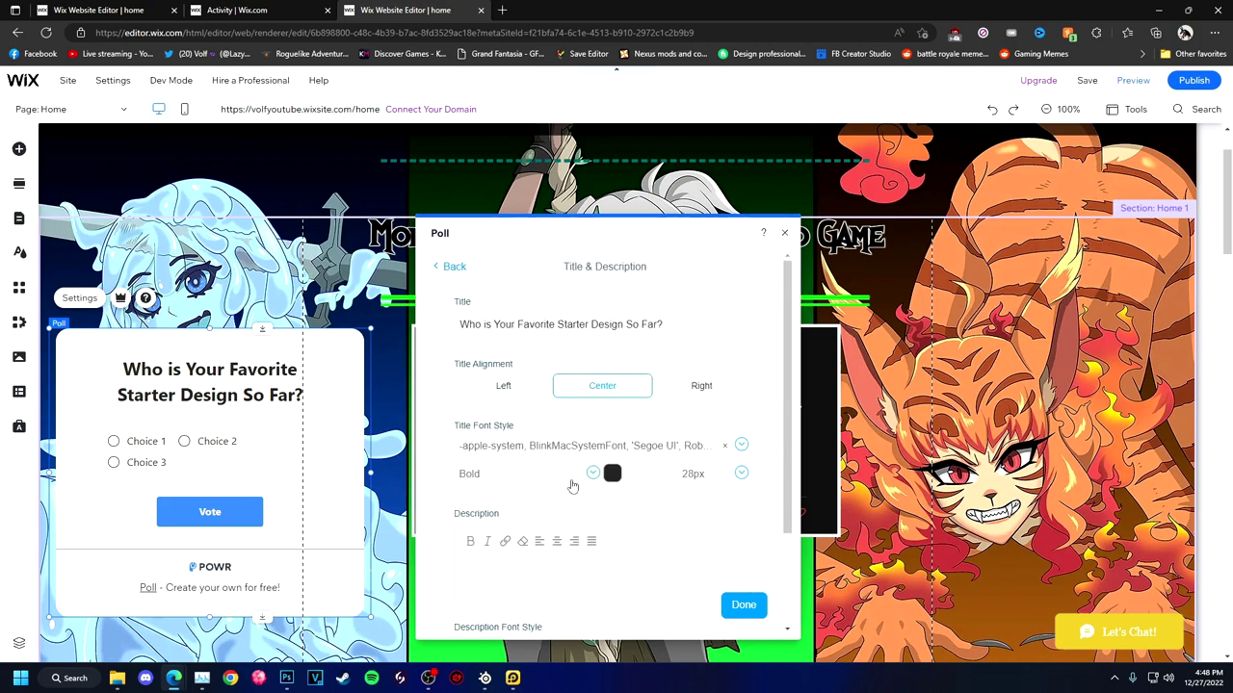
{"action": "scroll", "coordinate": [557, 451], "scroll_direction": "down", "scroll_amount": 2}
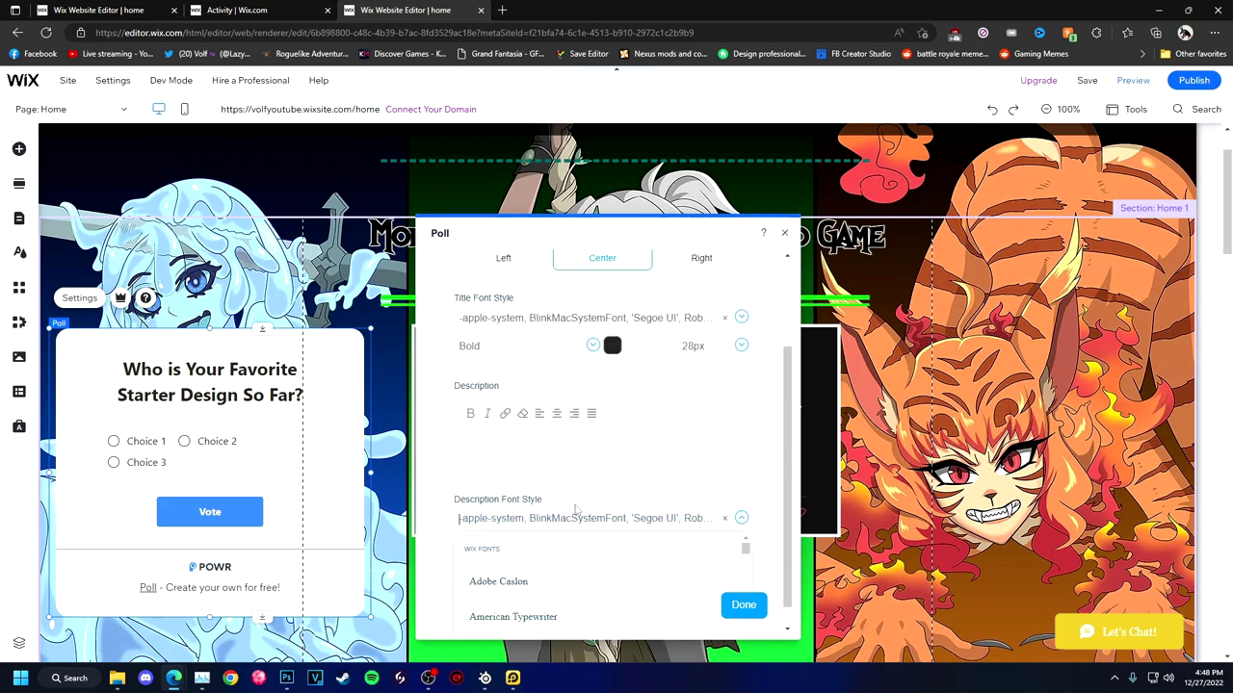
{"action": "left_click", "coordinate": [523, 534]}
{"action": "scroll", "coordinate": [512, 556], "scroll_direction": "down", "scroll_amount": 2}
{"action": "left_click", "coordinate": [512, 556]}
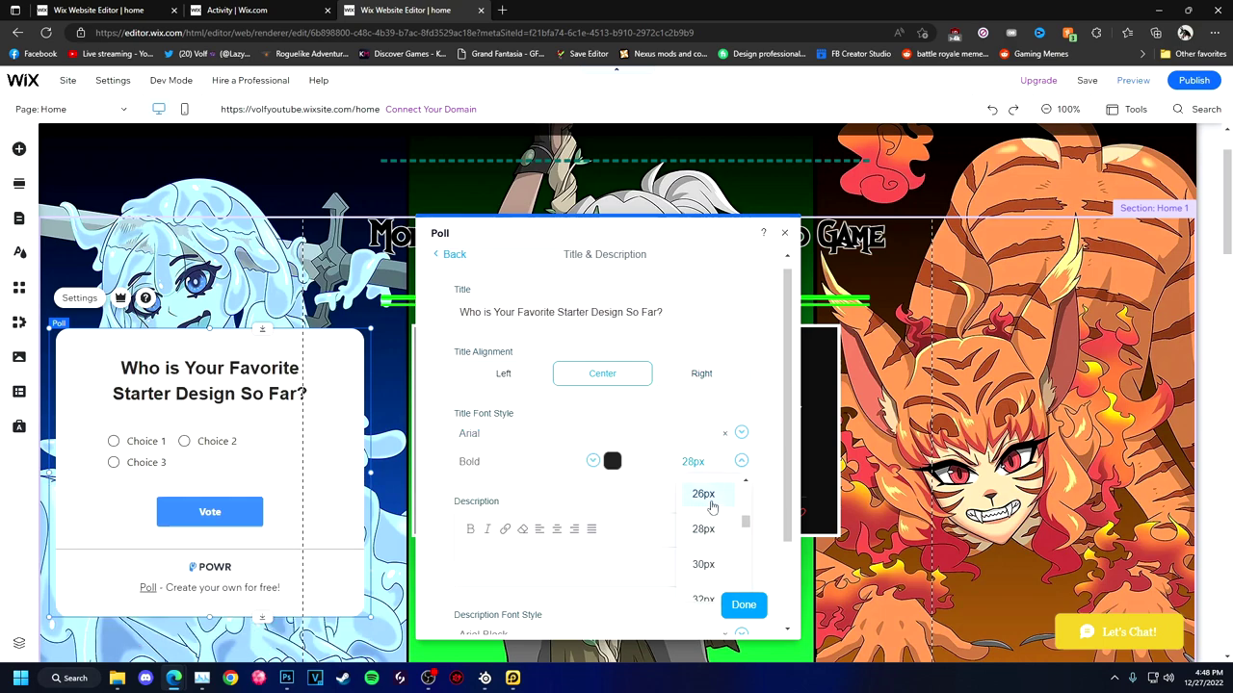
{"action": "left_click", "coordinate": [703, 494]}
Look through the poll's vote button and animation settings
{"action": "left_click", "coordinate": [449, 254]}
{"action": "left_click", "coordinate": [501, 414]}
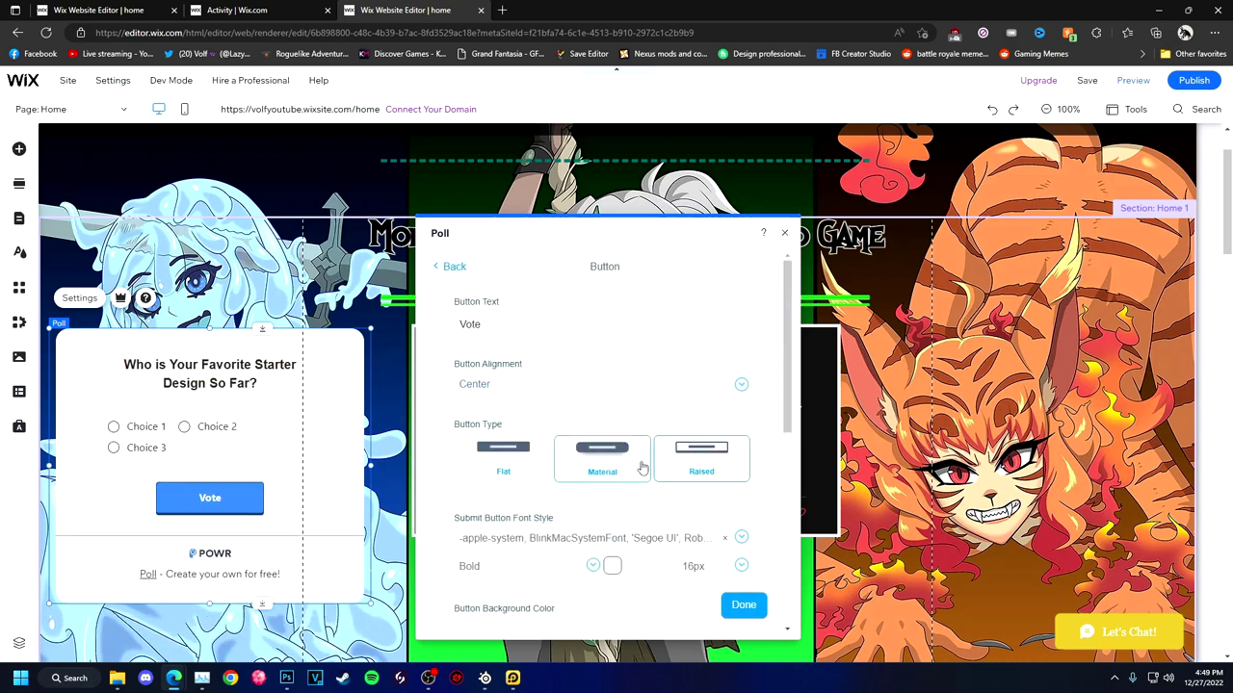
{"action": "scroll", "coordinate": [643, 467], "scroll_direction": "down", "scroll_amount": 5}
{"action": "left_click", "coordinate": [494, 556]}
{"action": "scroll", "coordinate": [608, 512], "scroll_direction": "up", "scroll_amount": 5}
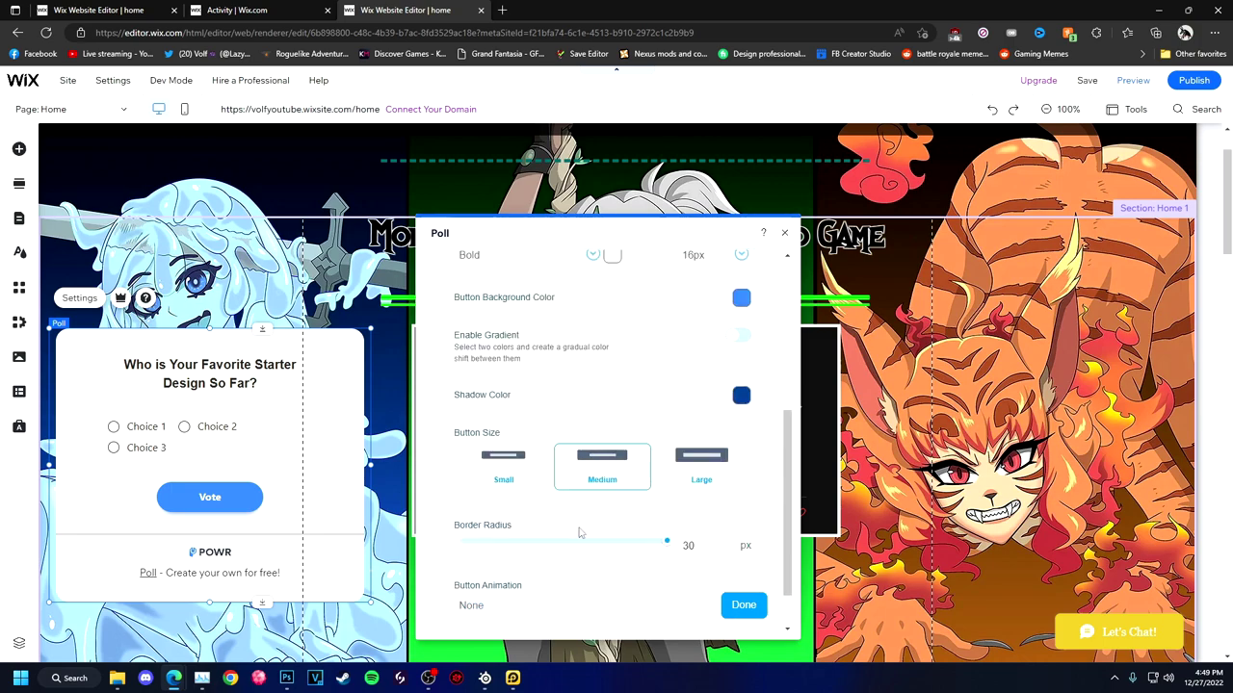
{"action": "left_click", "coordinate": [448, 265]}
Rename the choices to Water Type: Slime Girl, Fire Type: Taigora, Grass Type: Dark Elf
{"action": "left_click", "coordinate": [515, 529]}
{"action": "triple_click", "coordinate": [515, 450]}
{"action": "key", "text": "BackSpace"}
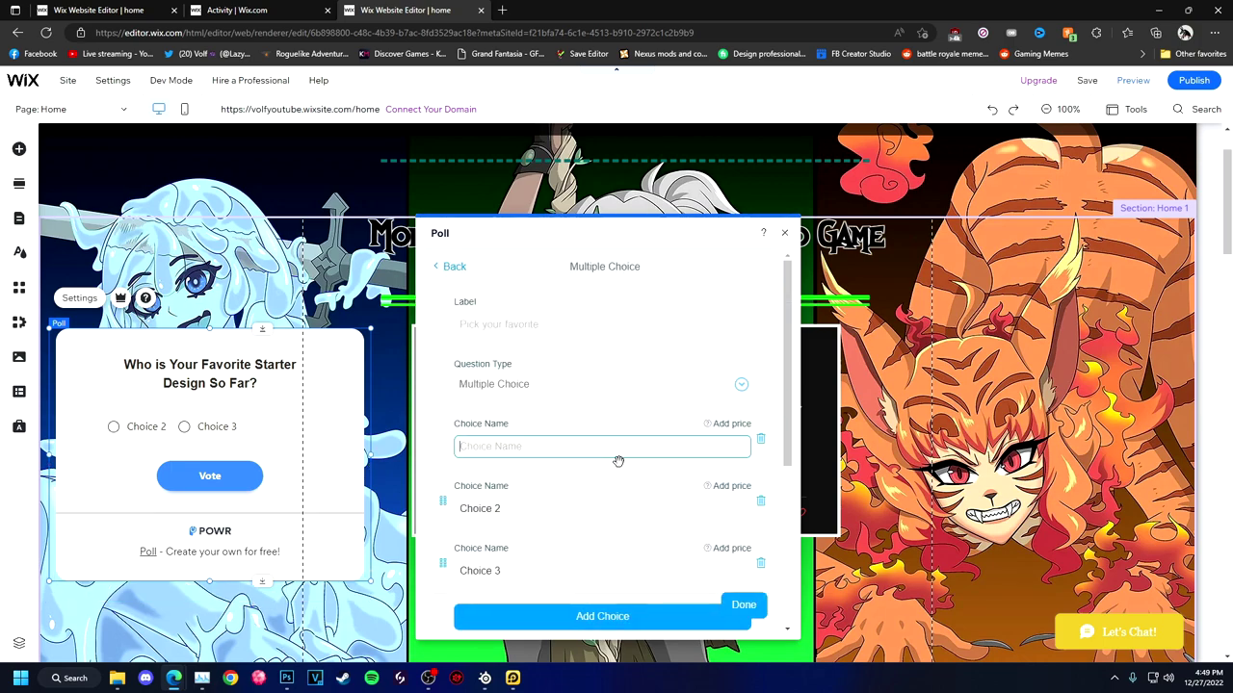
{"action": "type", "text": "Water Type: Slime Girl"}
{"action": "triple_click", "coordinate": [525, 511]}
{"action": "key", "text": "BackSpace"}
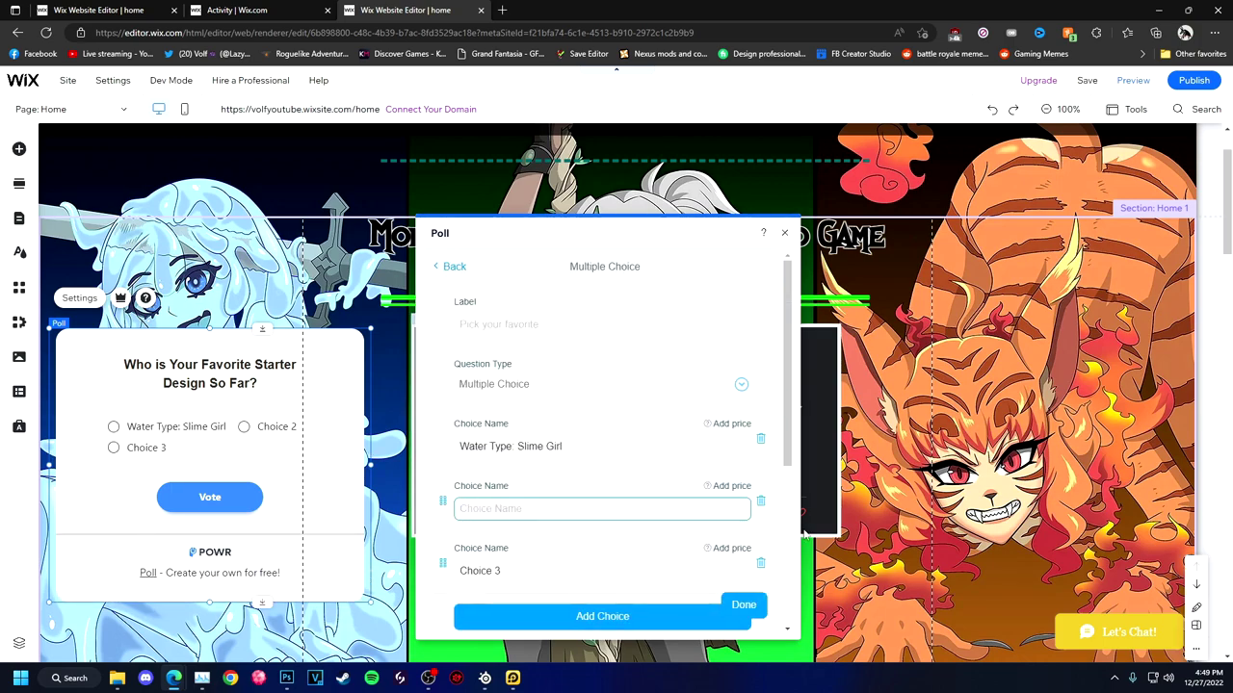
{"action": "type", "text": "Fire Type:Taigora"}
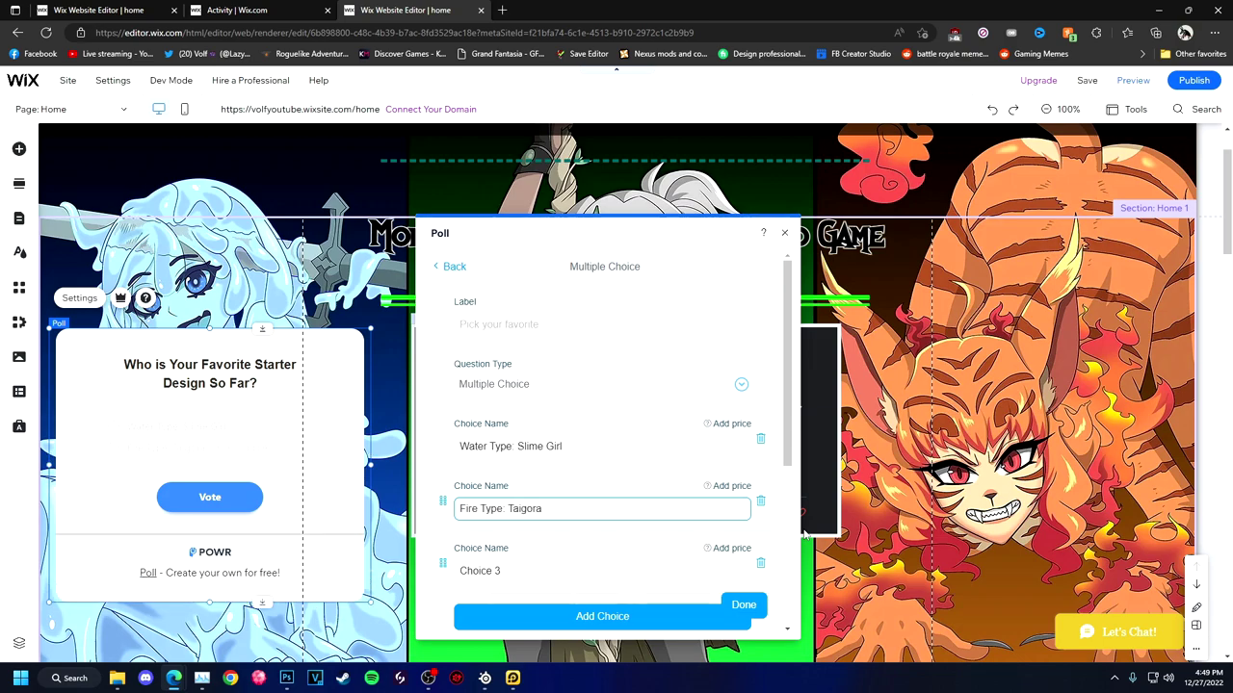
{"action": "key", "text": "Tab"}
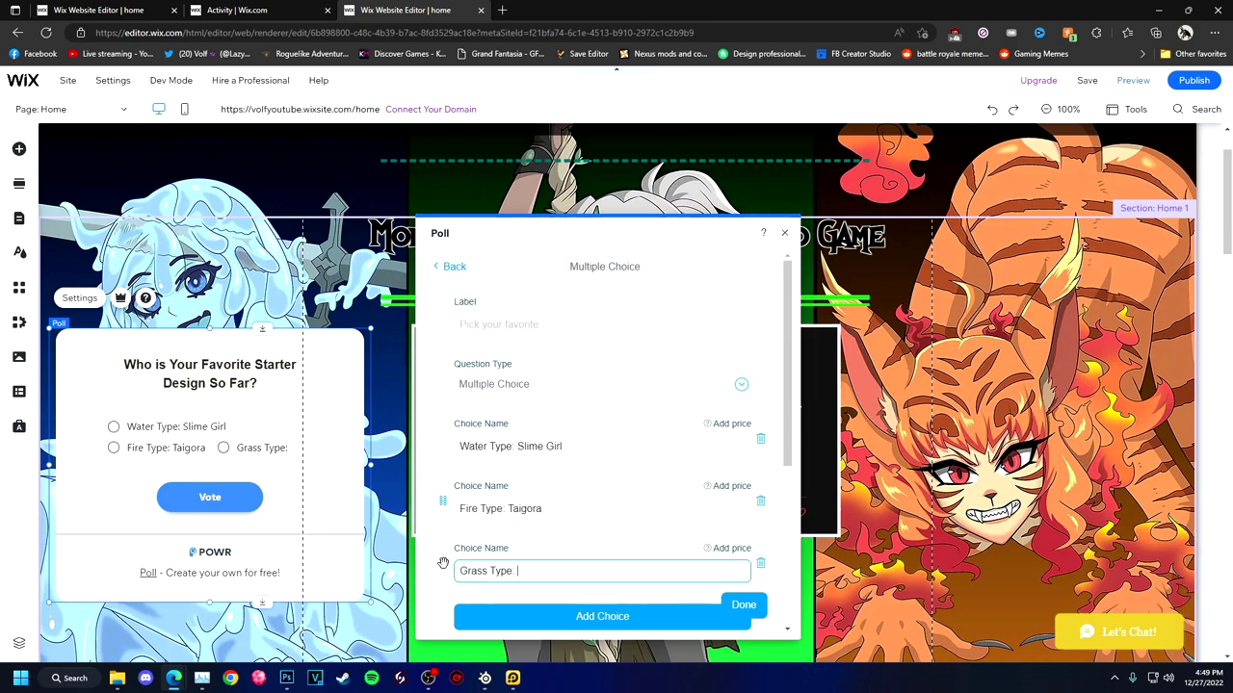
{"action": "type", "text": "Dark Elf"}
{"action": "scroll", "coordinate": [631, 500], "scroll_direction": "down", "scroll_amount": 3}
{"action": "left_click", "coordinate": [744, 605]}
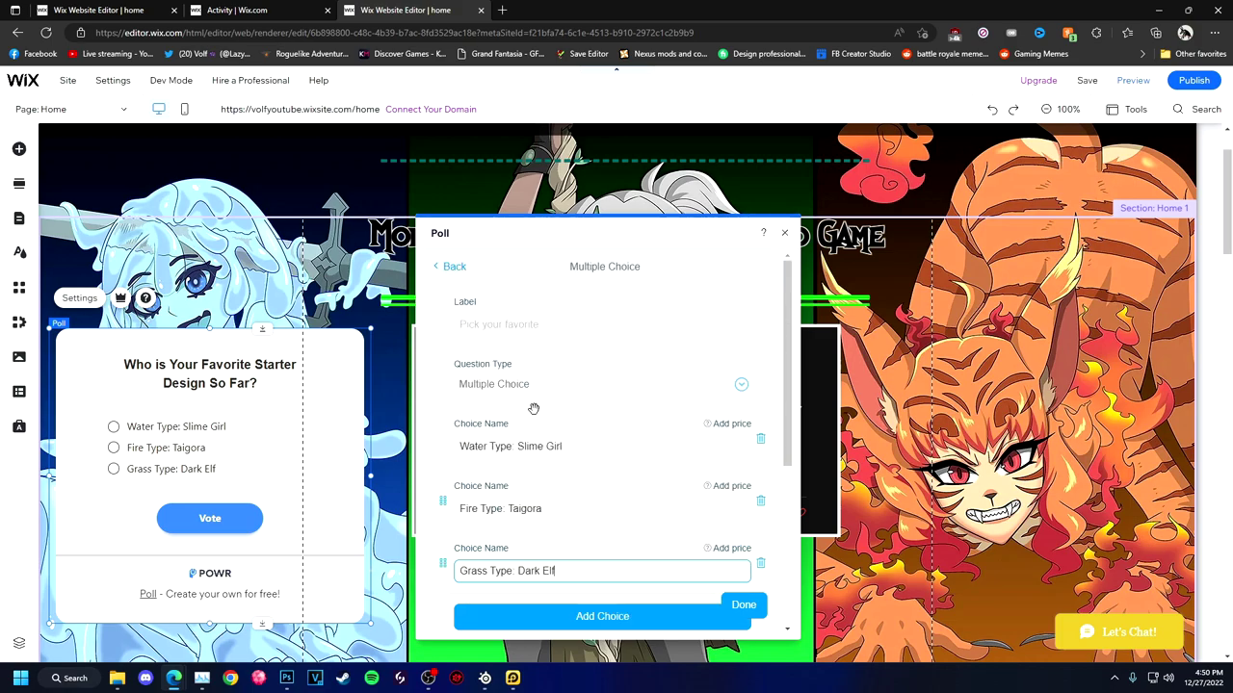
Close the poll settings and preview the site
{"action": "left_click", "coordinate": [520, 339]}
{"action": "scroll", "coordinate": [574, 467], "scroll_direction": "down", "scroll_amount": 10}
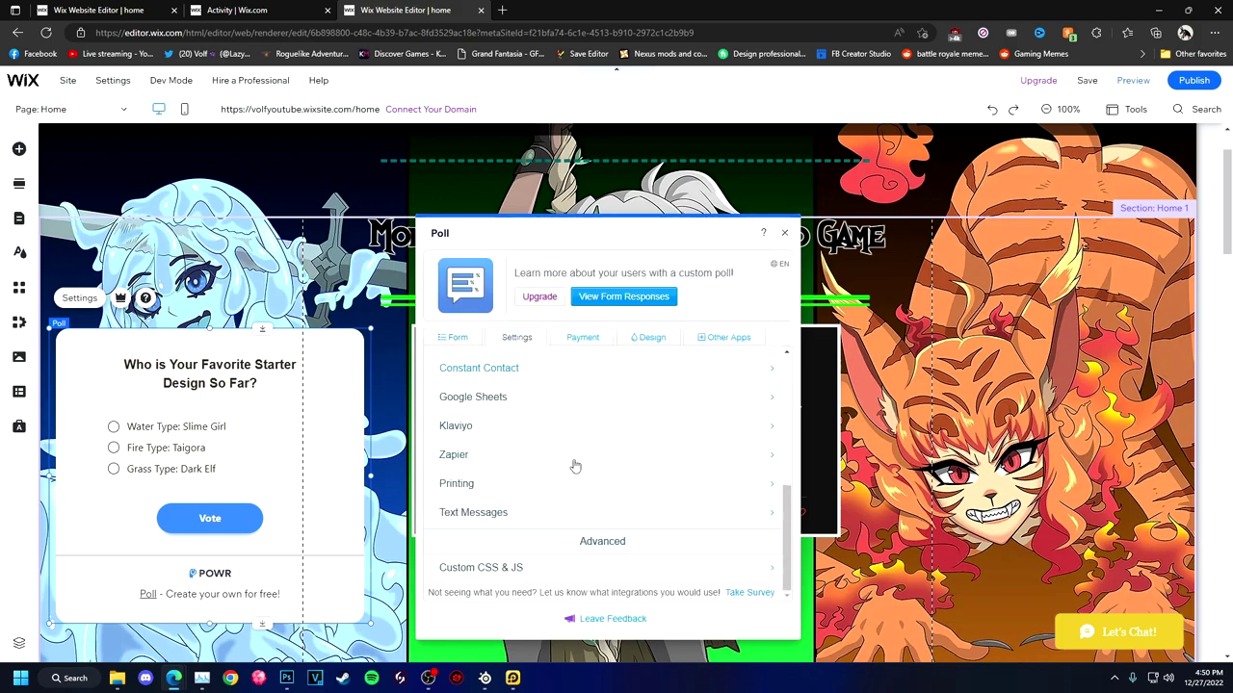
{"action": "left_click", "coordinate": [784, 232]}
{"action": "left_click", "coordinate": [1133, 80]}
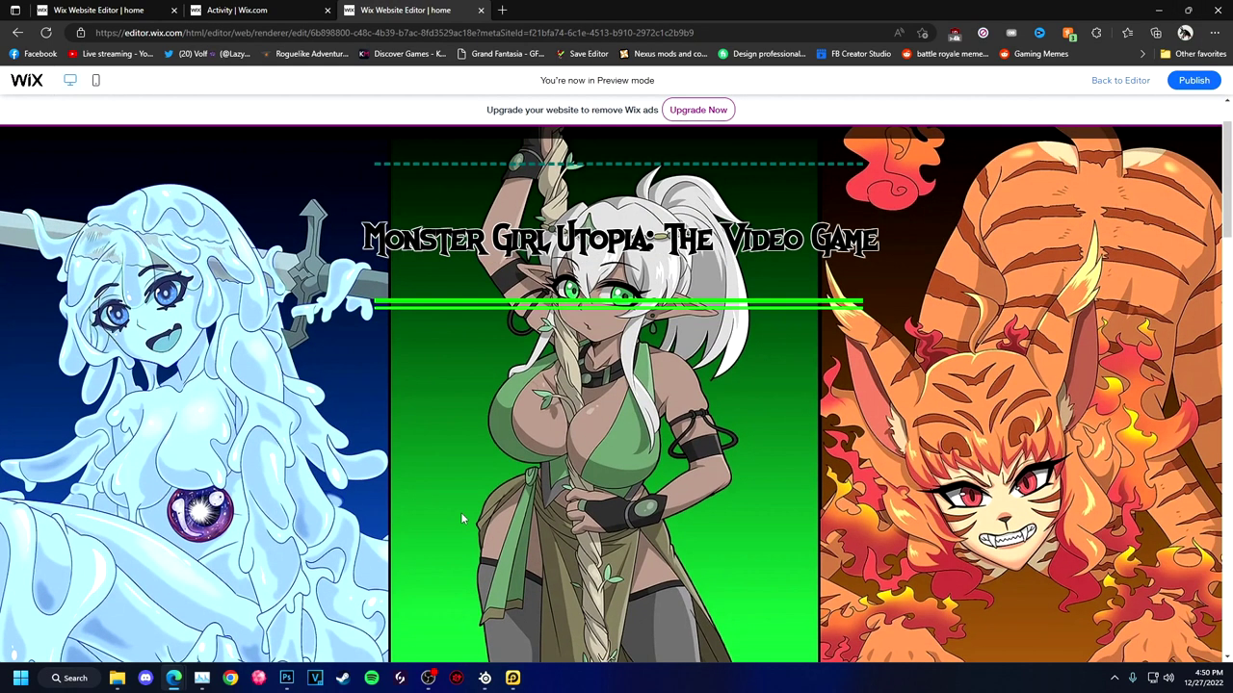
Leave the preview and browse the ready-made section designs
{"action": "left_click", "coordinate": [1120, 80]}
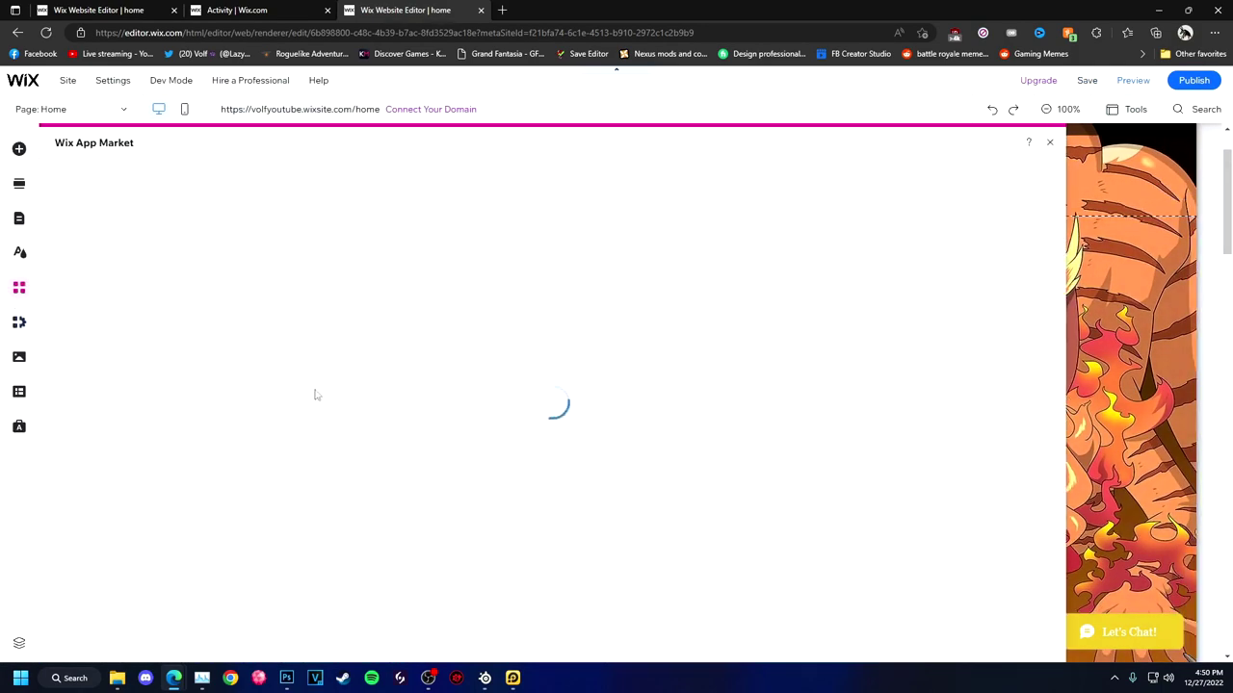
{"action": "scroll", "coordinate": [554, 414], "scroll_direction": "down", "scroll_amount": 4}
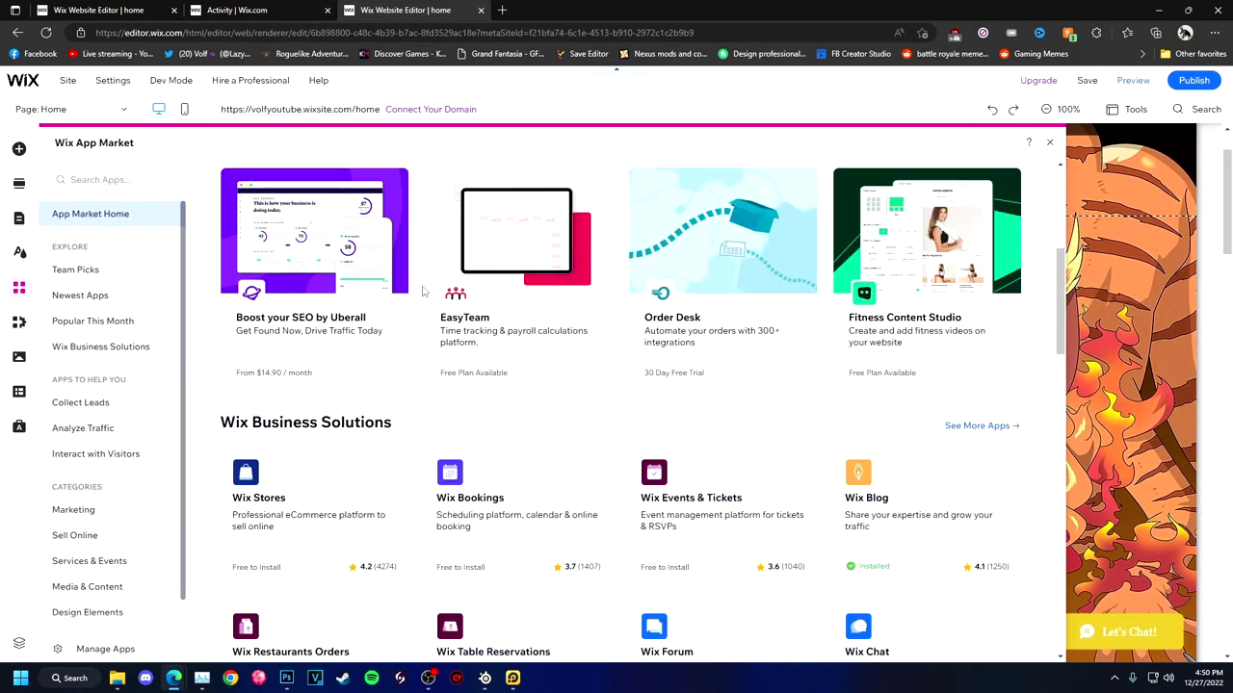
{"action": "scroll", "coordinate": [756, 403], "scroll_direction": "down", "scroll_amount": 5}
{"action": "scroll", "coordinate": [755, 402], "scroll_direction": "down", "scroll_amount": 4}
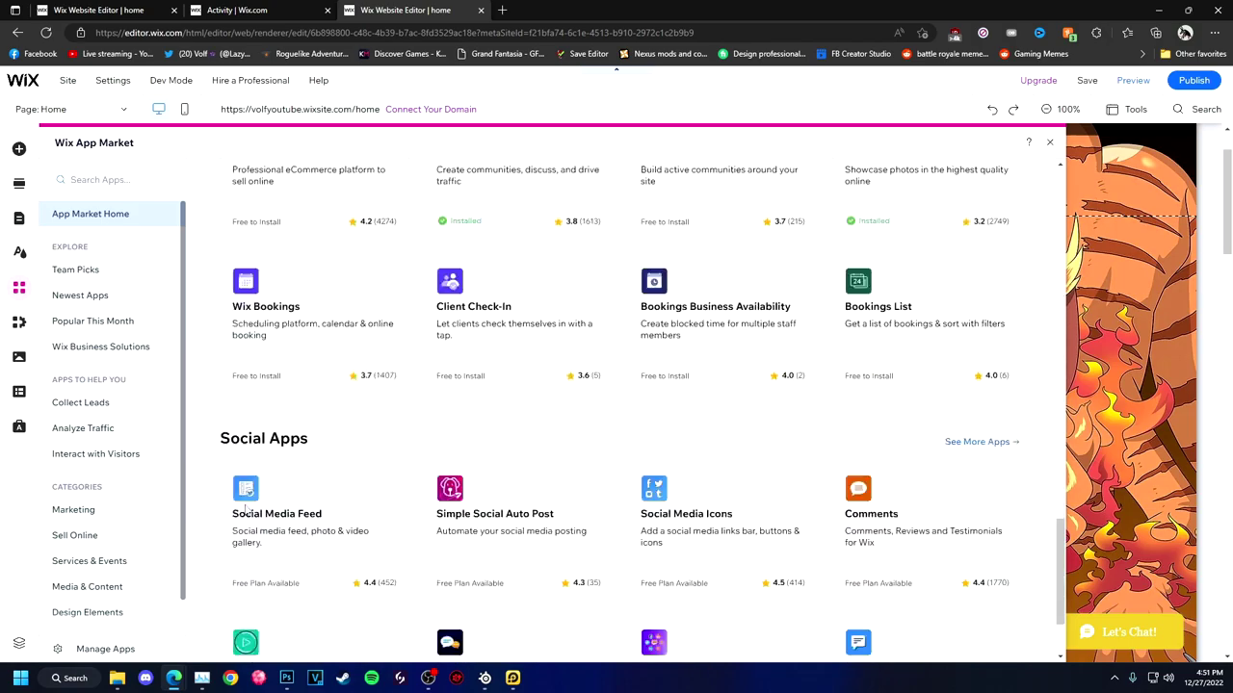
{"action": "left_click", "coordinate": [19, 252]}
{"action": "left_click", "coordinate": [20, 183]}
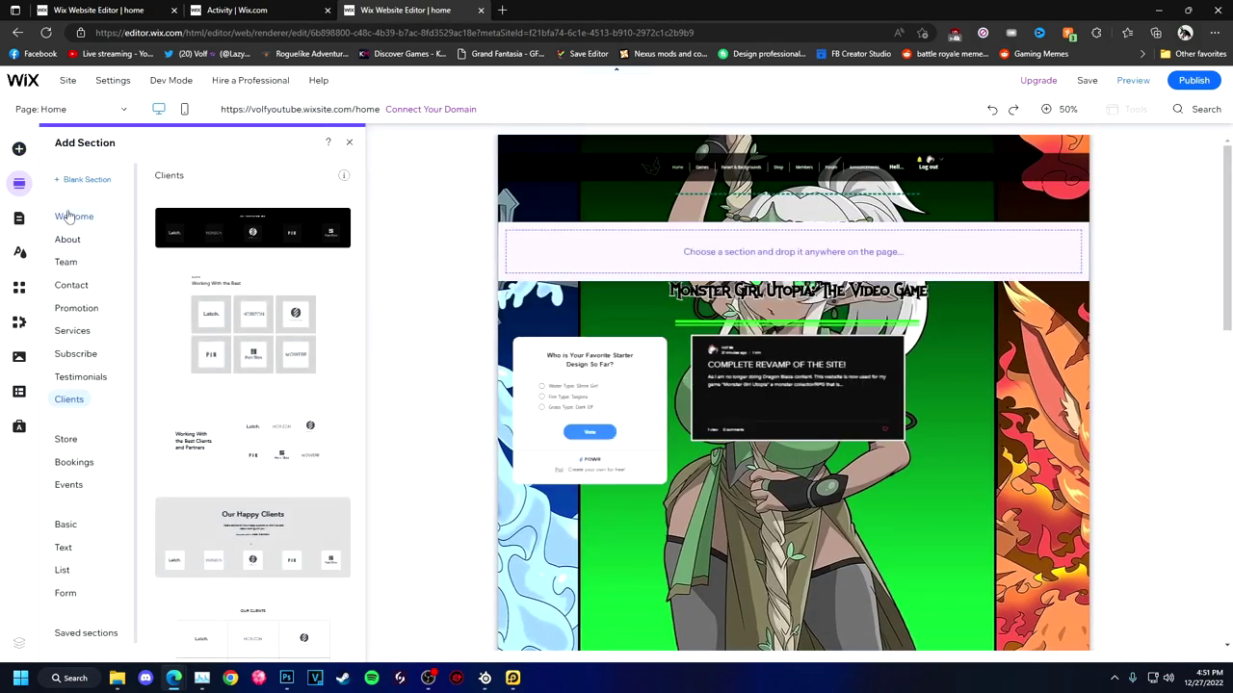
{"action": "mouse_move", "coordinate": [66, 262]}
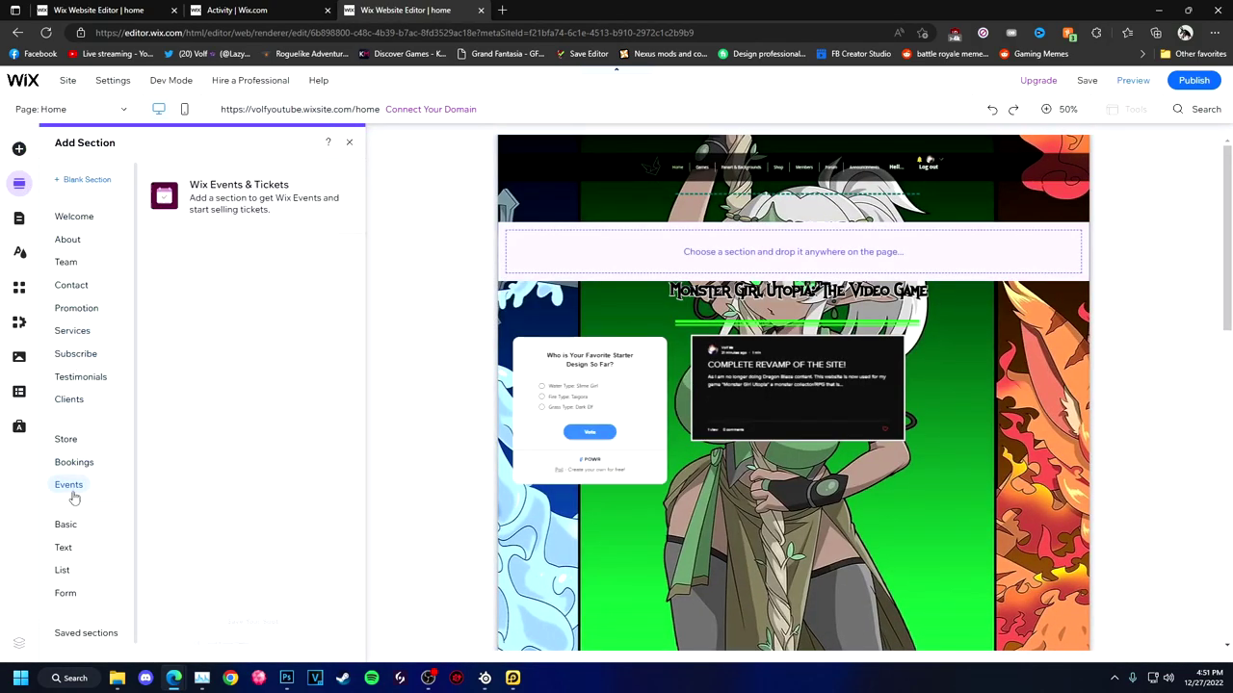
{"action": "mouse_move", "coordinate": [67, 573]}
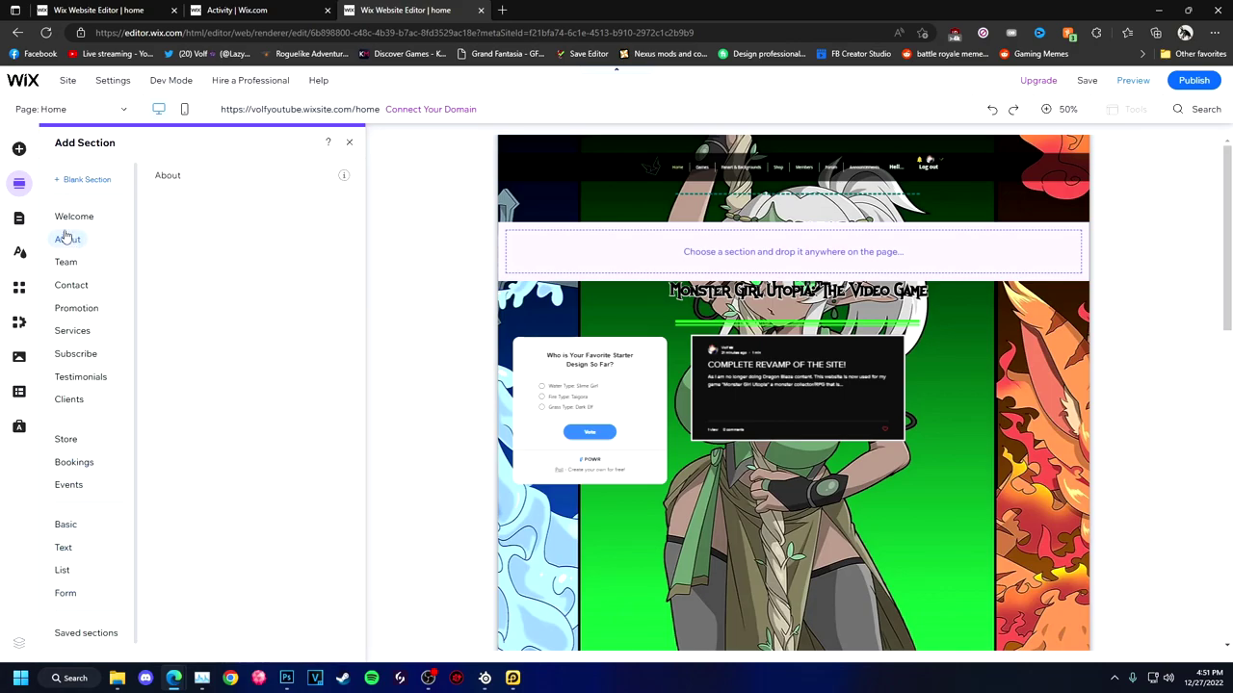
Rename the Games page to Monster Girl Book and go to it
{"action": "left_click", "coordinate": [19, 217]}
{"action": "left_click", "coordinate": [335, 240]}
{"action": "left_click", "coordinate": [395, 352]}
{"action": "type", "text": "The M"}
{"action": "type", "text": " Book"}
{"action": "key", "text": "Return"}
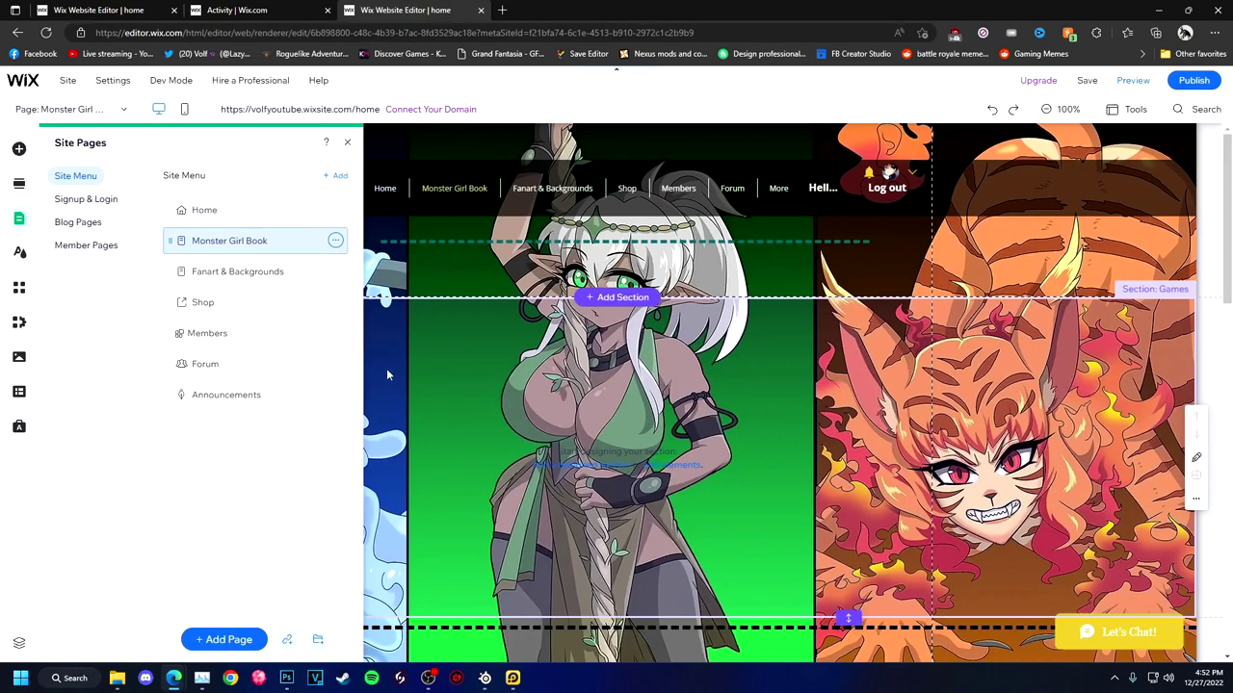
{"action": "left_click", "coordinate": [381, 384]}
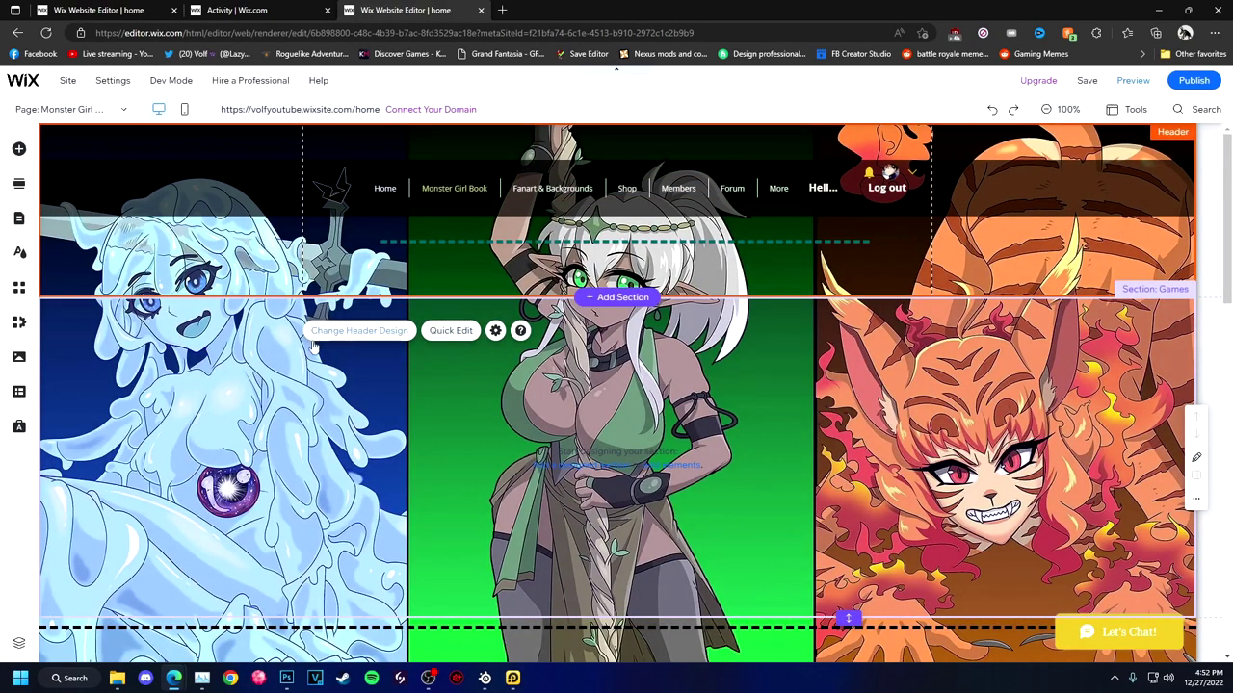
Search the App Market for 'image buttons', then switch to Photoshop
{"action": "left_click", "coordinate": [18, 287]}
{"action": "left_click", "coordinate": [113, 180]}
{"action": "type", "text": "image buttons"}
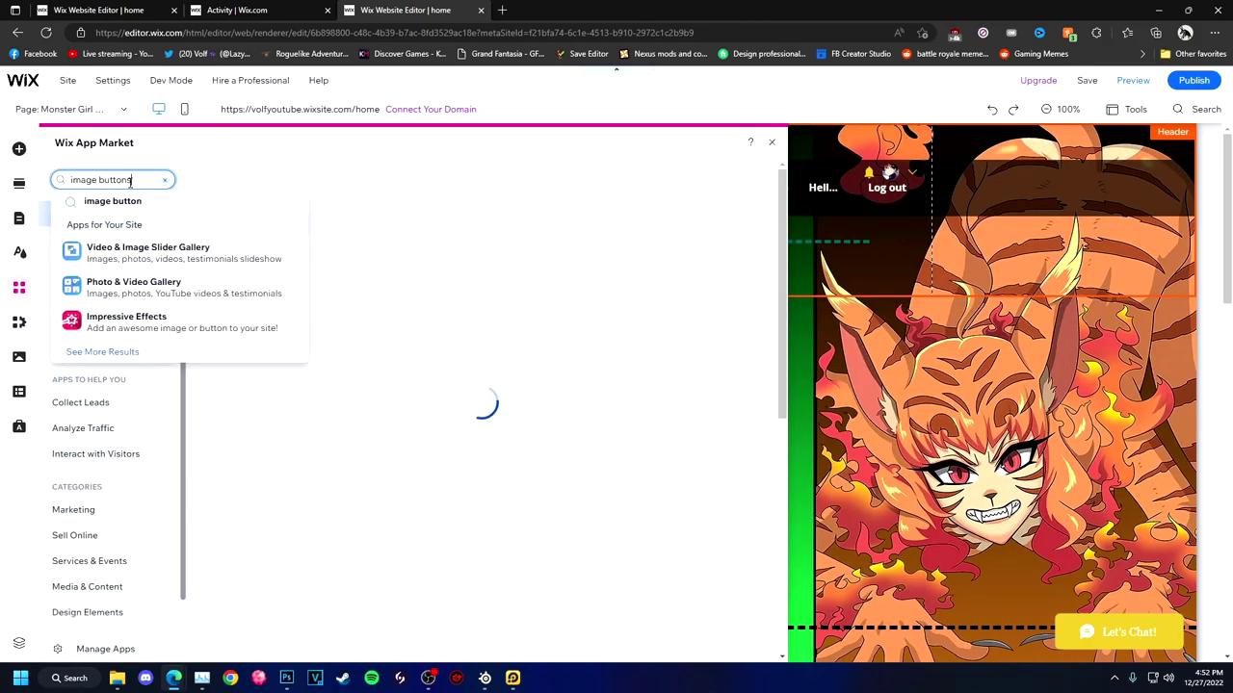
{"action": "key", "text": "Escape"}
{"action": "key", "text": "alt+Tab"}
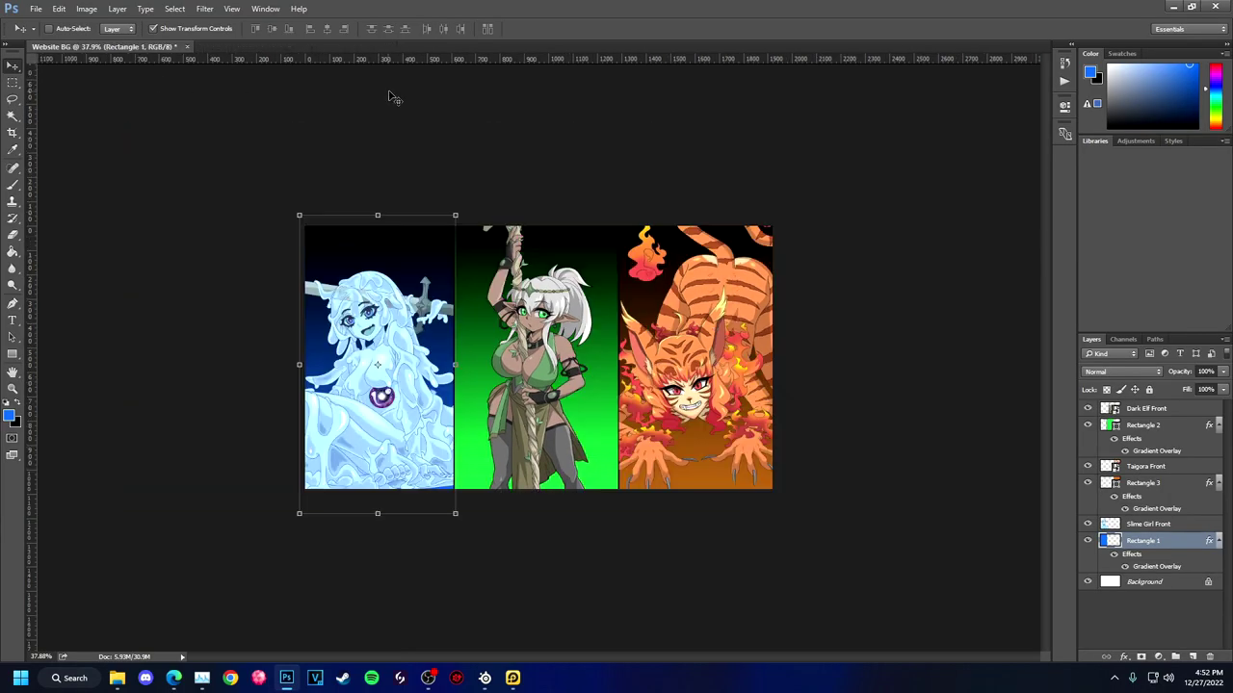
Create the Slime Girl Button document and scale and centre the placed slime-girl image
{"action": "key", "text": "alt+f"}
{"action": "type", "text": "nirl Button"}
{"action": "key", "text": "Return"}
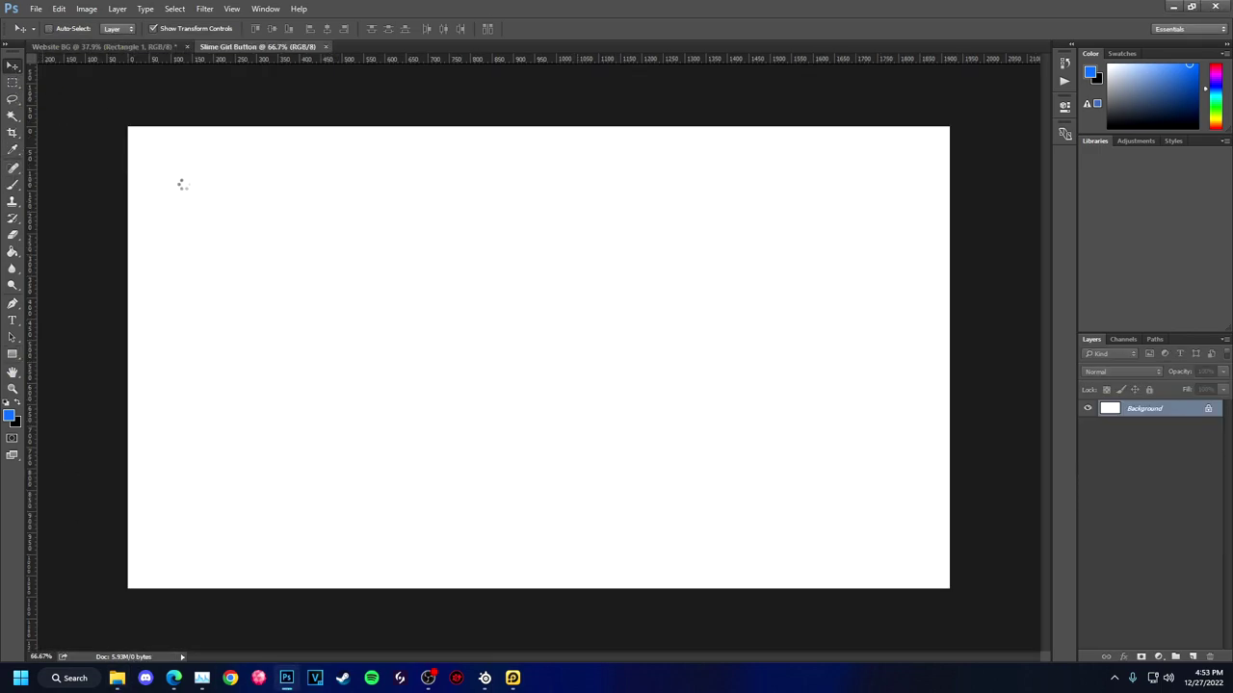
{"action": "left_click_drag", "start_coordinate": [770, 125], "coordinate": [537, 344]}
{"action": "left_click_drag", "start_coordinate": [452, 463], "coordinate": [547, 344]}
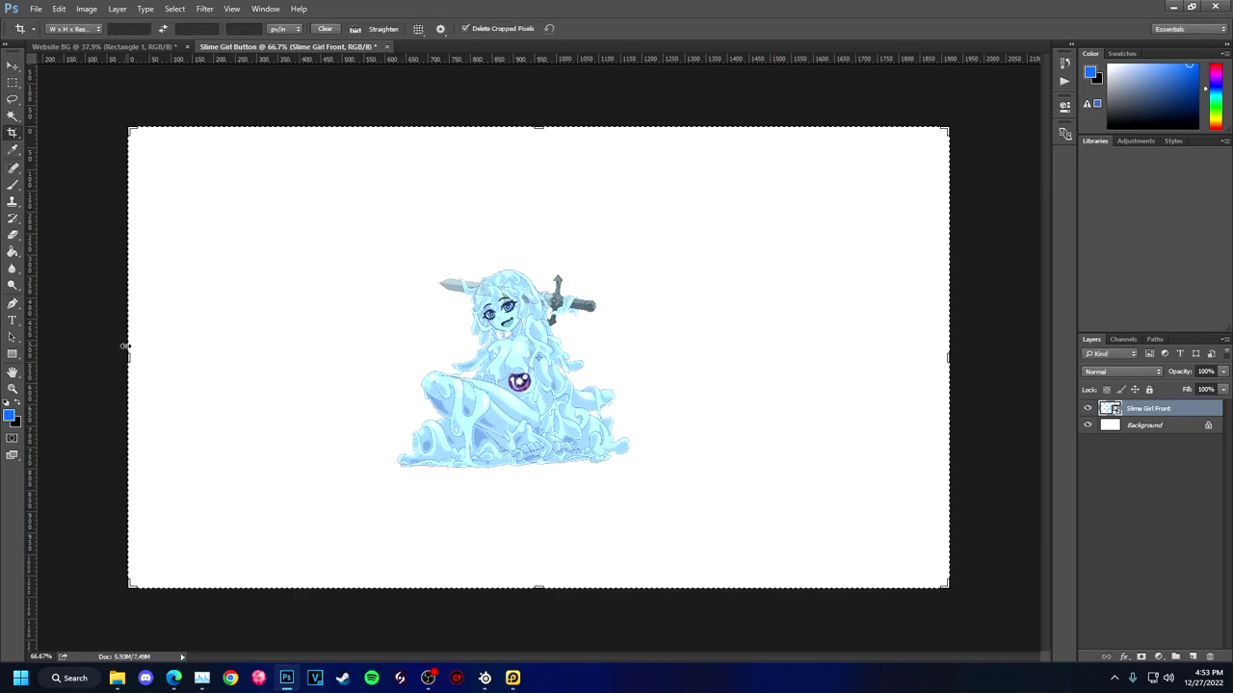
Crop the image to a 1:1 square around the slime girl's face, then add an empty layer
{"action": "key", "text": "x"}
{"action": "left_click_drag", "start_coordinate": [586, 383], "coordinate": [614, 396]}
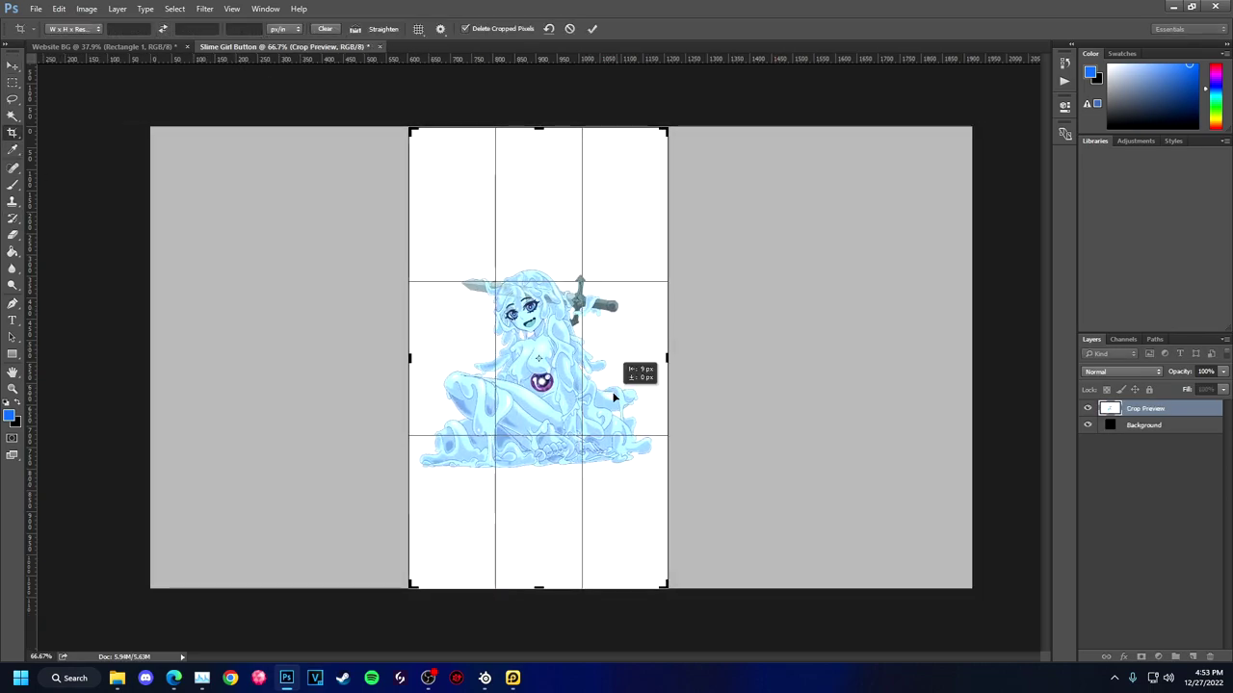
{"action": "key", "text": "Return"}
{"action": "left_click", "coordinate": [73, 28]}
{"action": "left_click", "coordinate": [74, 70]}
{"action": "left_click", "coordinate": [72, 27]}
{"action": "left_click", "coordinate": [76, 125]}
{"action": "left_click", "coordinate": [73, 28]}
{"action": "left_click", "coordinate": [74, 70]}
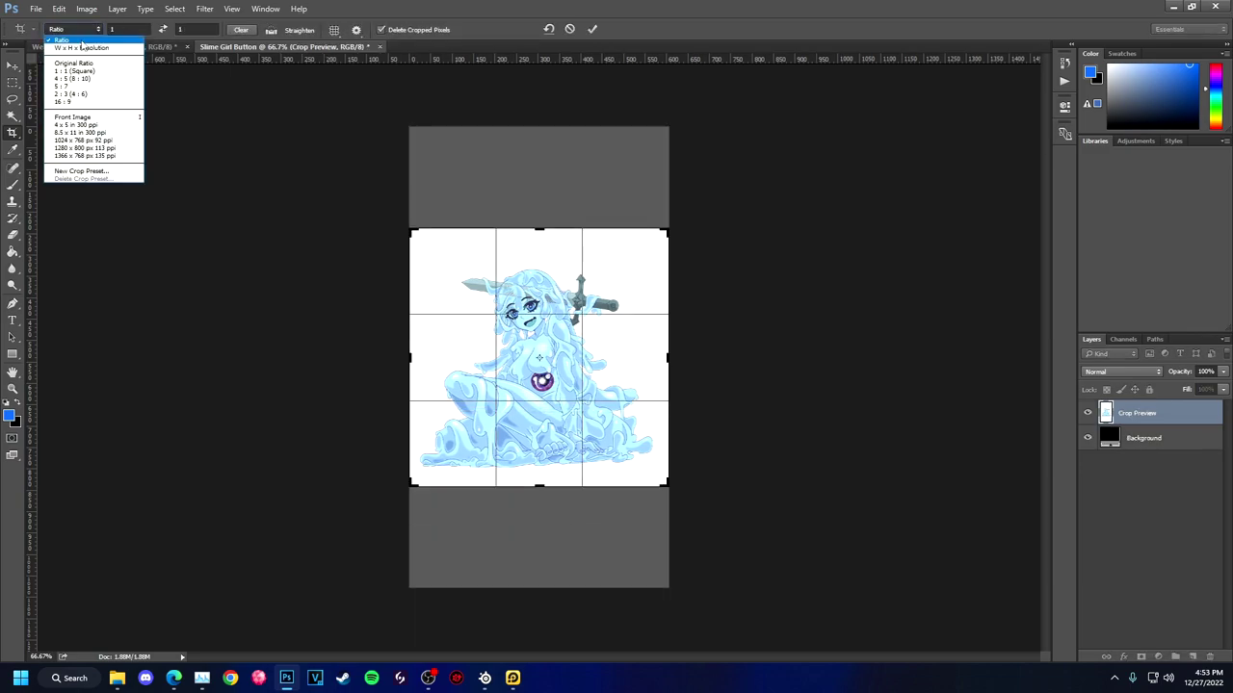
{"action": "key", "text": "Return"}
{"action": "left_click_drag", "start_coordinate": [410, 230], "coordinate": [482, 316]}
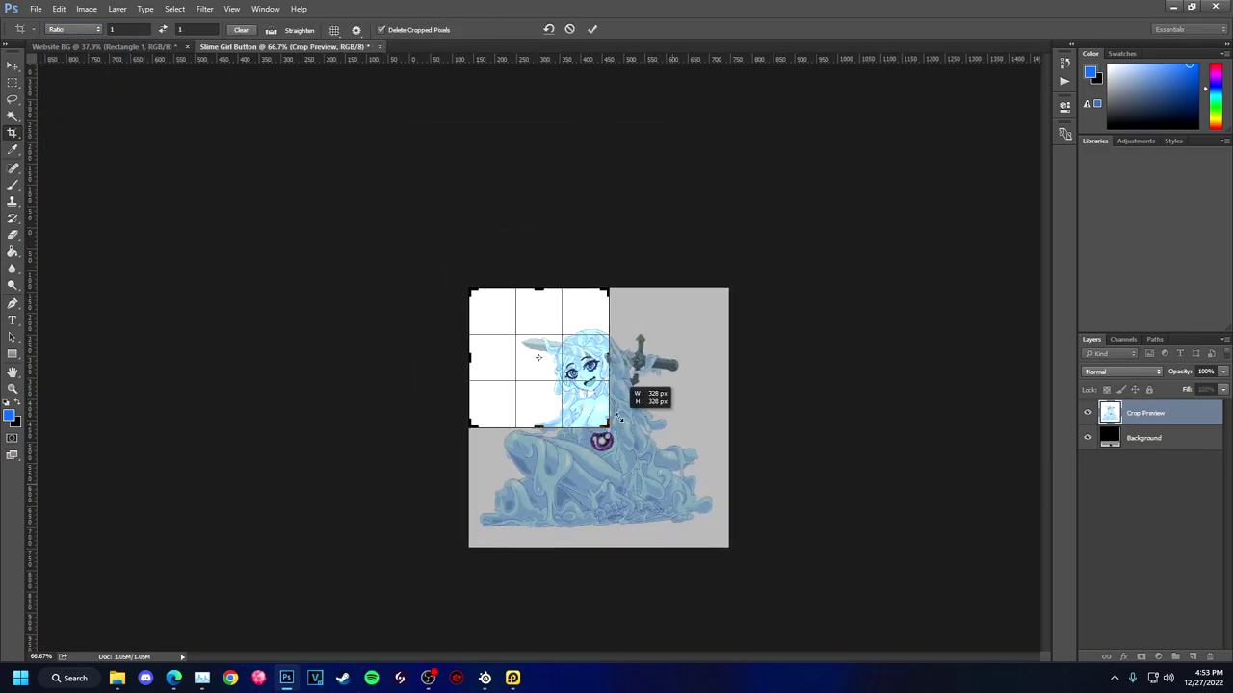
{"action": "key", "text": "Return"}
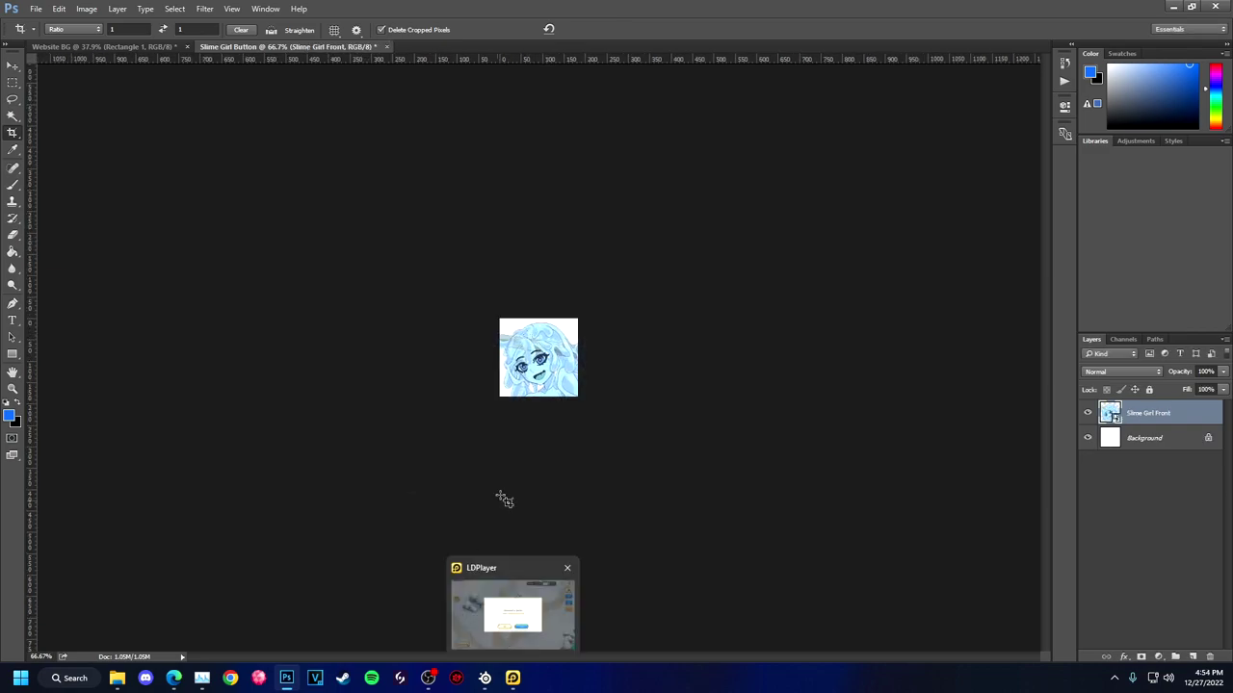
{"action": "right_click", "coordinate": [1162, 454]}
{"action": "left_click", "coordinate": [1192, 656]}
Apply a blue Gradient Overlay to the new Layer 1
{"action": "right_click", "coordinate": [1141, 435]}
{"action": "left_click", "coordinate": [991, 117]}
{"action": "left_click", "coordinate": [785, 413]}
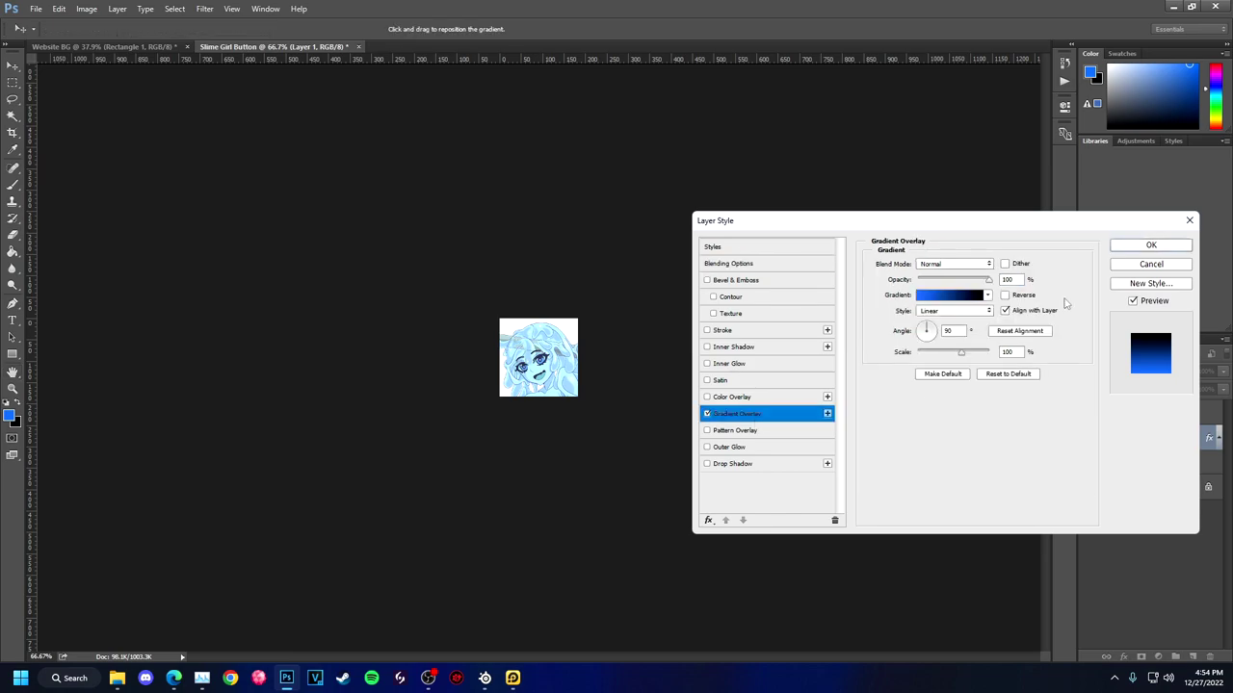
{"action": "left_click", "coordinate": [1122, 247]}
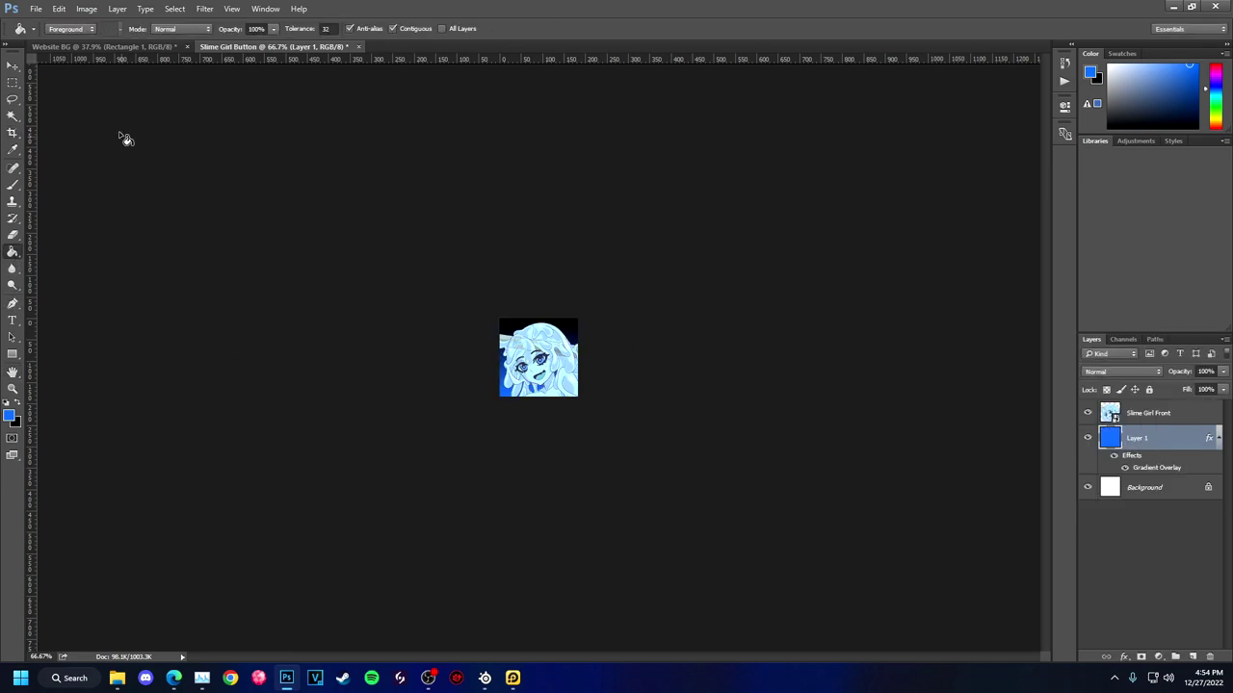
Merge the gradient layer with Slime Girl Front into one layer
{"action": "right_click", "coordinate": [1143, 440]}
{"action": "left_click", "coordinate": [992, 118]}
{"action": "key", "text": "Escape"}
{"action": "left_click", "coordinate": [1146, 413], "text": "shift"}
{"action": "right_click", "coordinate": [1127, 424]}
{"action": "left_click", "coordinate": [984, 507]}
Give the merged layer a white Inner Glow edge, discarding the trial outer glow
{"action": "right_click", "coordinate": [1146, 413]}
{"action": "left_click", "coordinate": [977, 118]}
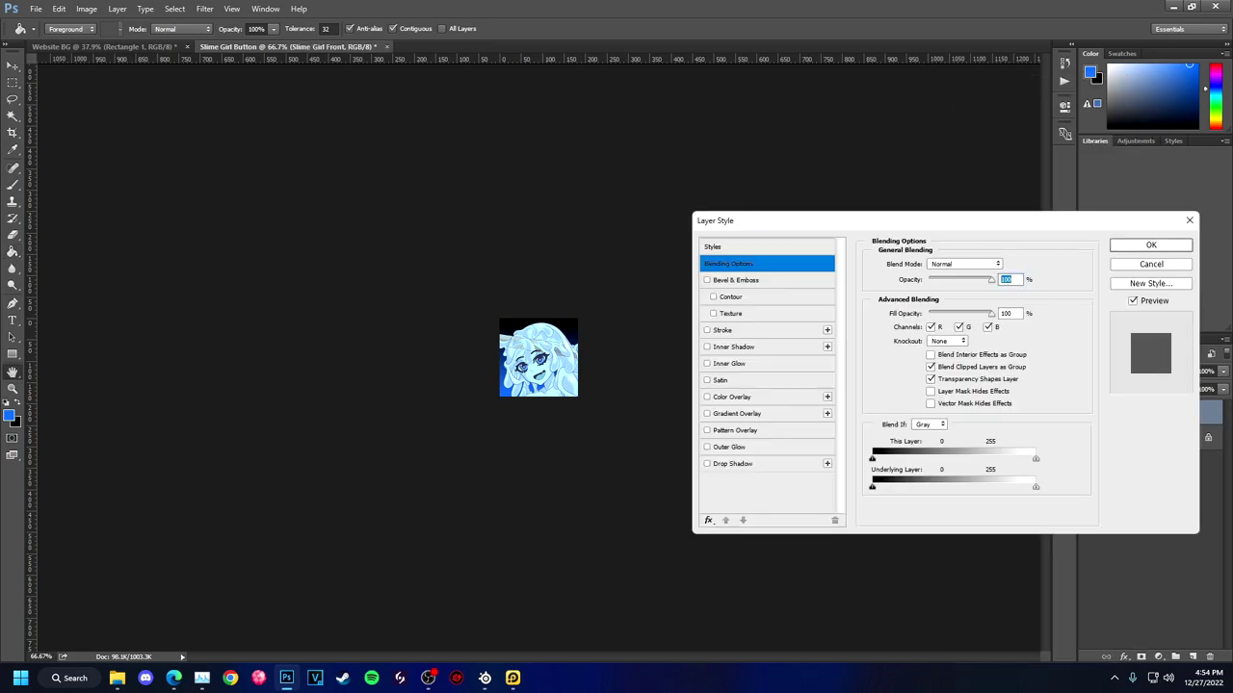
{"action": "left_click", "coordinate": [729, 447]}
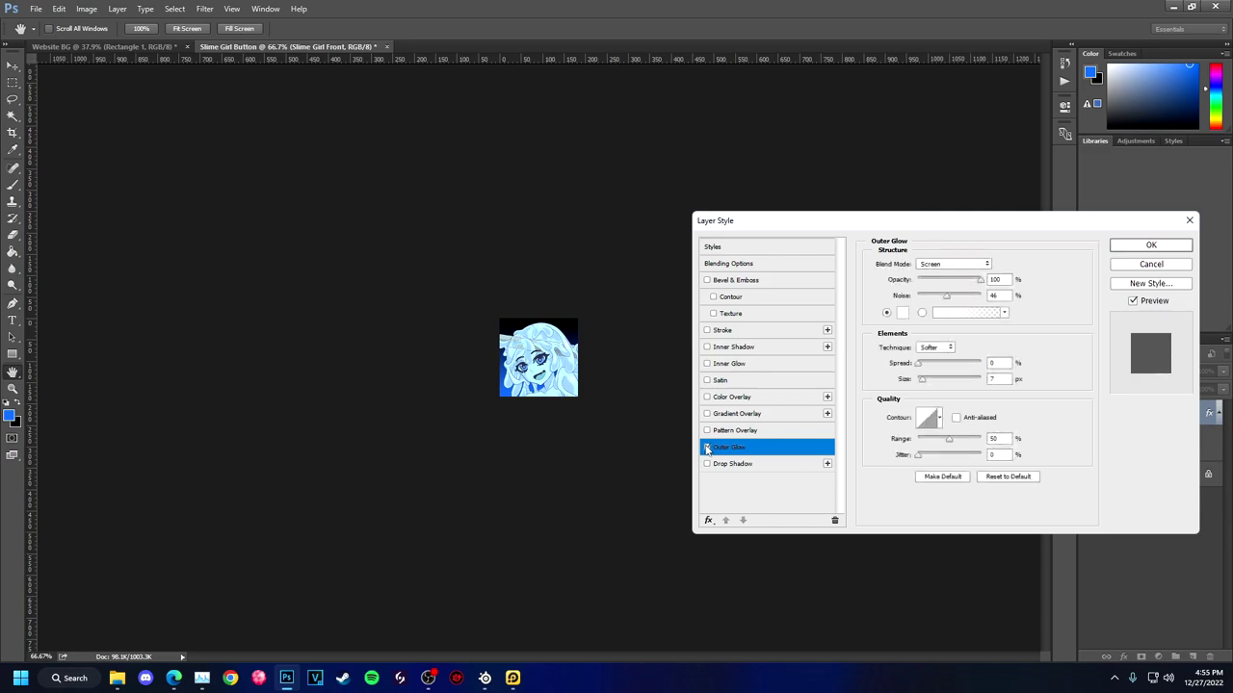
{"action": "key", "text": "Escape"}
{"action": "right_click", "coordinate": [1120, 414]}
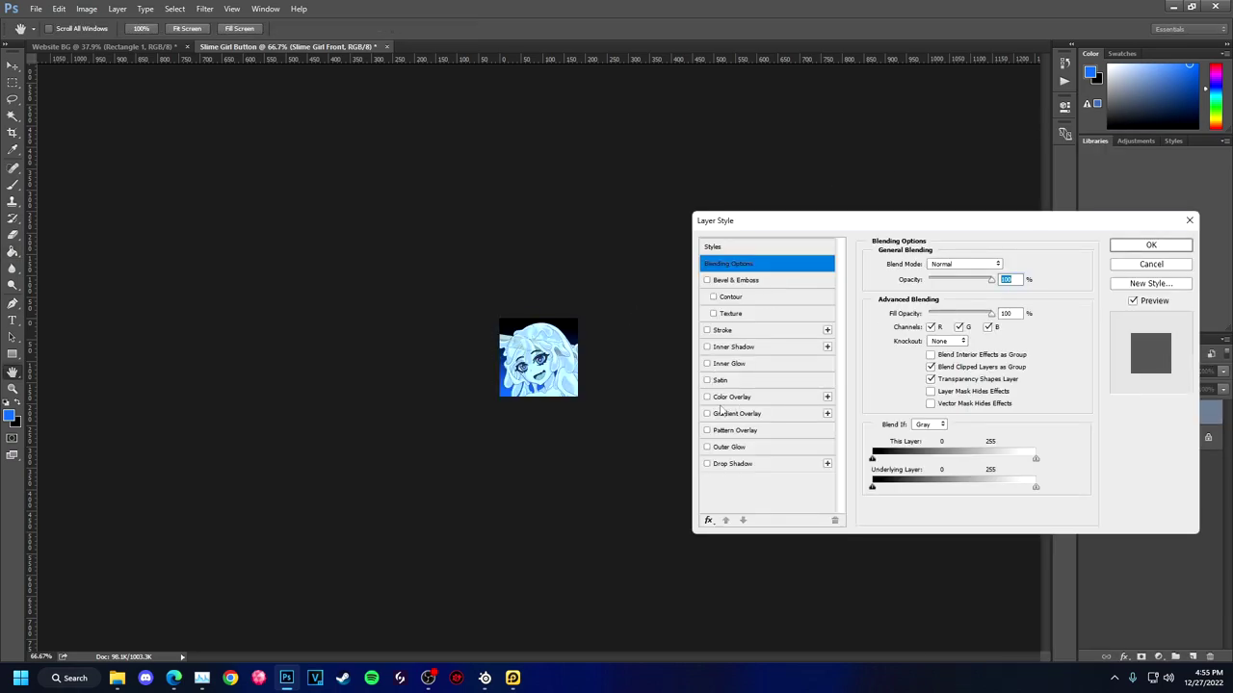
{"action": "left_click", "coordinate": [795, 359]}
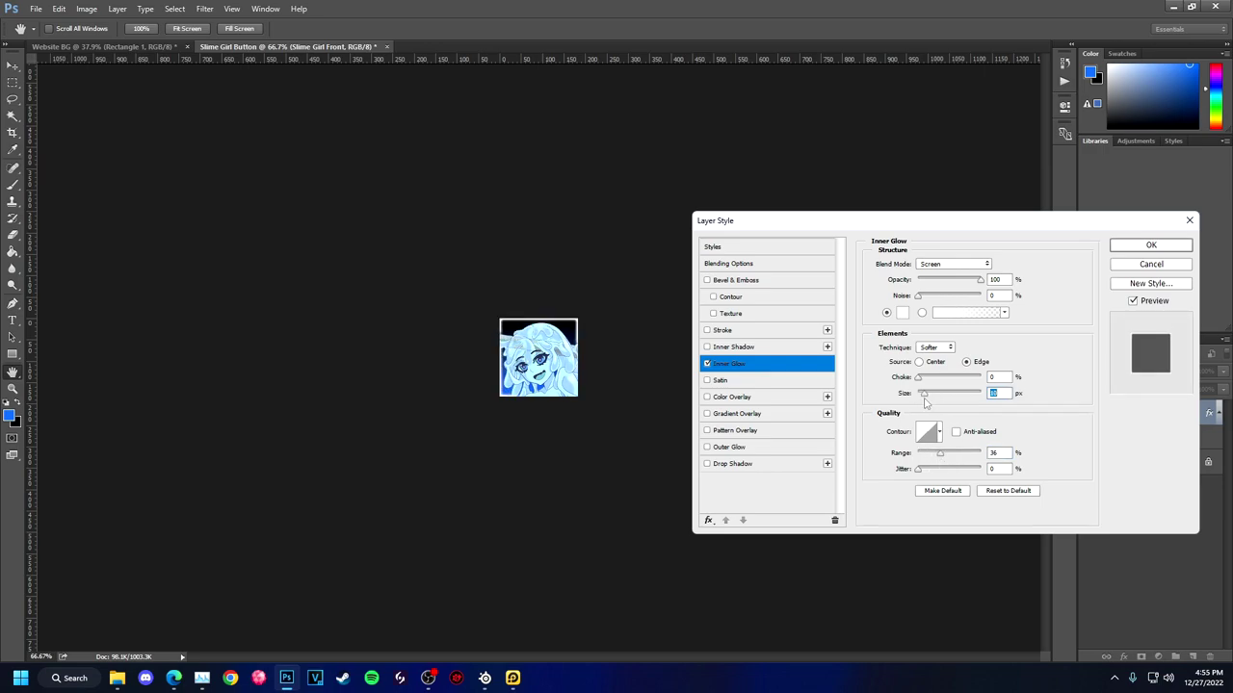
{"action": "left_click", "coordinate": [1151, 245]}
Save the image as PNG 'Slime Girl Button' in the Monster Girls folder
{"action": "key", "text": "ctrl+s"}
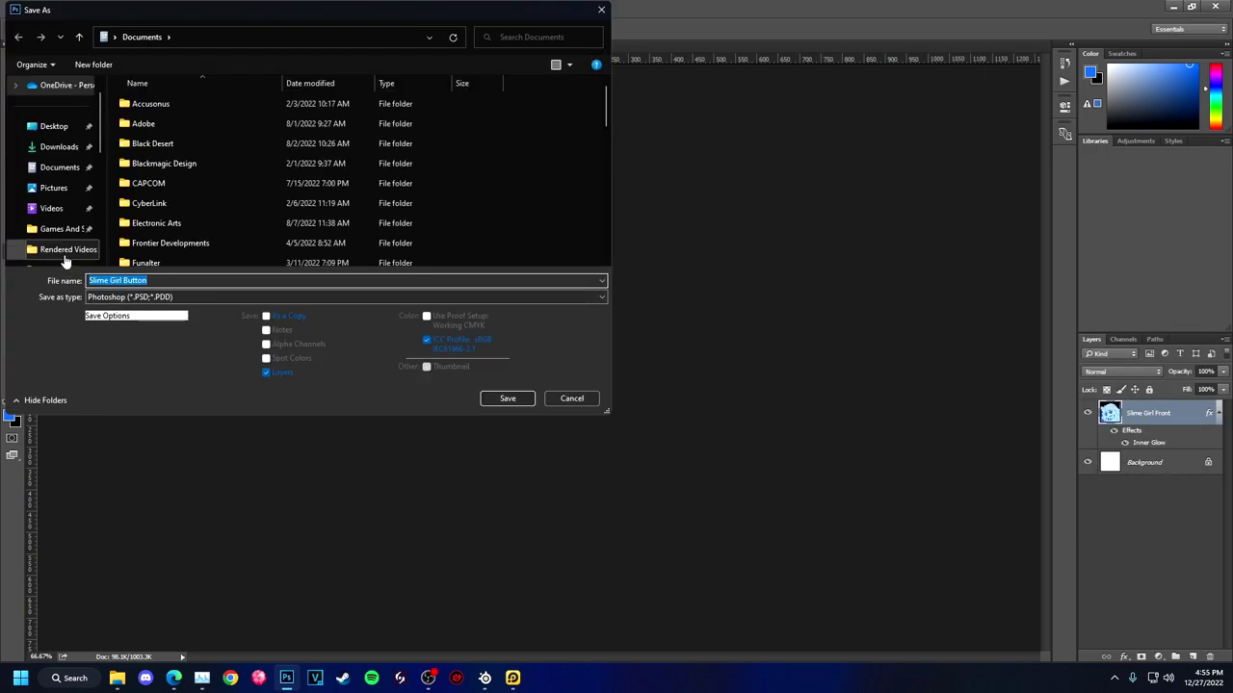
{"action": "left_click", "coordinate": [72, 214]}
{"action": "double_click", "coordinate": [295, 160]}
{"action": "left_click", "coordinate": [191, 299]}
{"action": "left_click", "coordinate": [191, 466]}
{"action": "left_click", "coordinate": [507, 399]}
{"action": "mouse_move", "coordinate": [173, 678]}
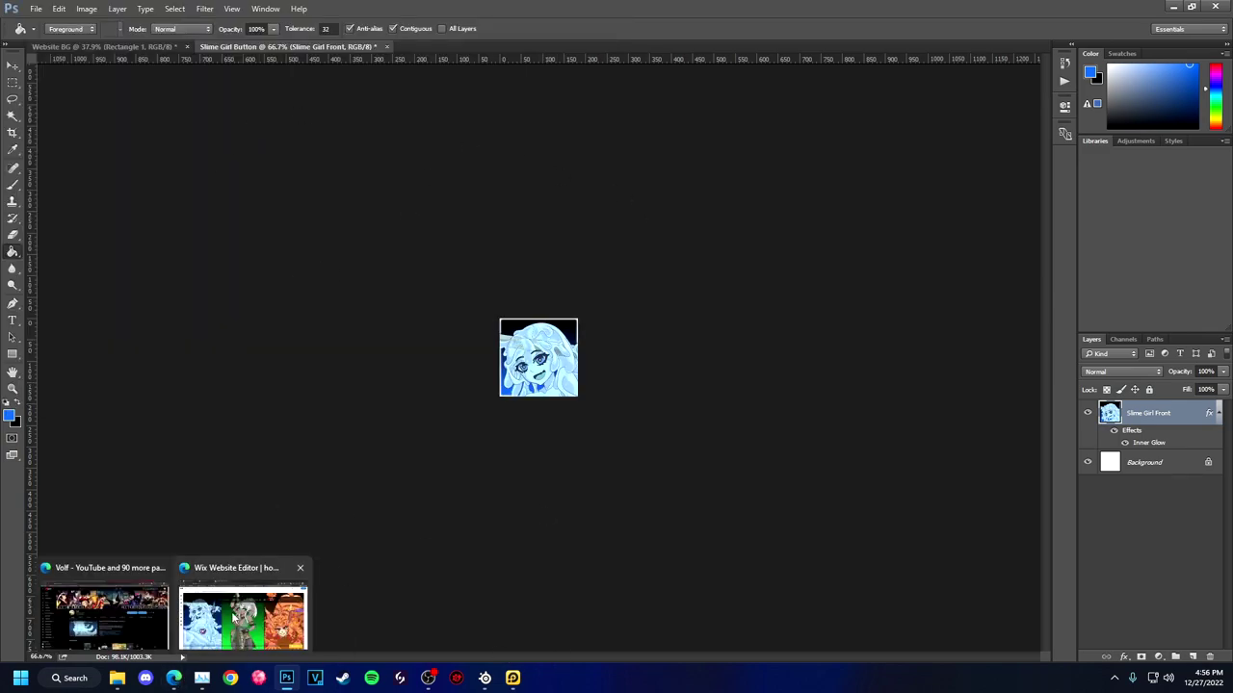
{"action": "left_click", "coordinate": [241, 616]}
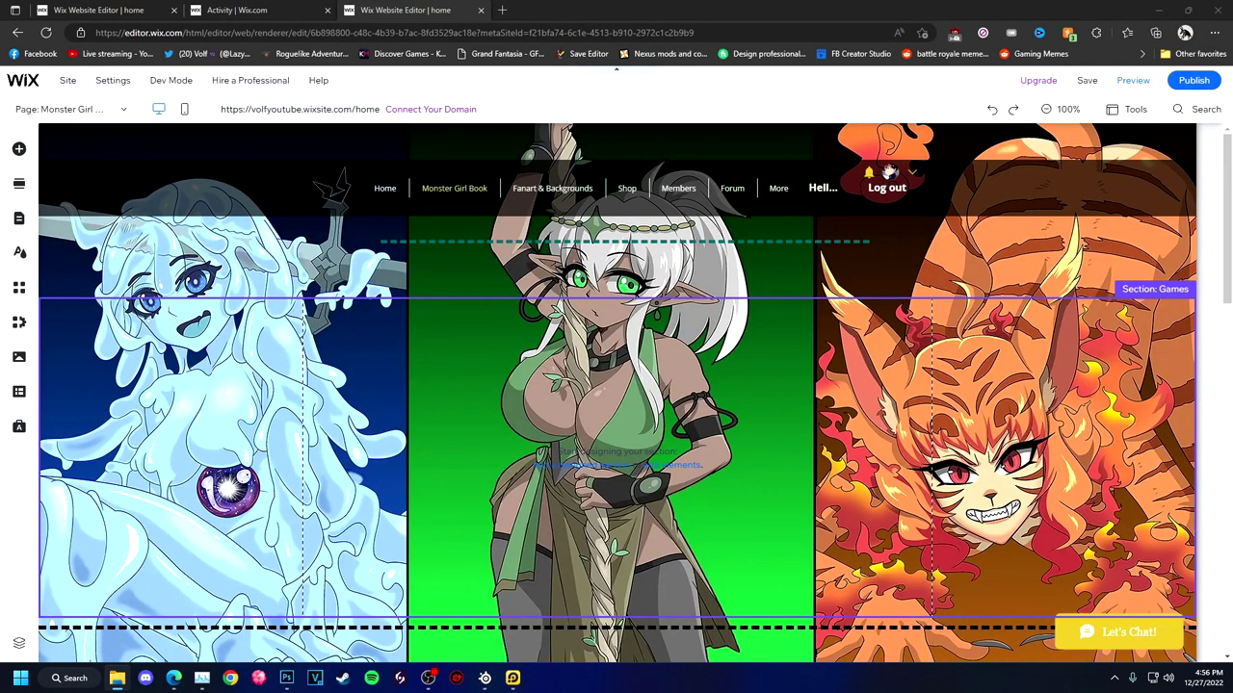
Upload Slime Girl Button.png, add it to the page and move it into the left column
{"action": "left_click_drag", "start_coordinate": [401, 382], "coordinate": [661, 102]}
{"action": "left_click", "coordinate": [636, 10]}
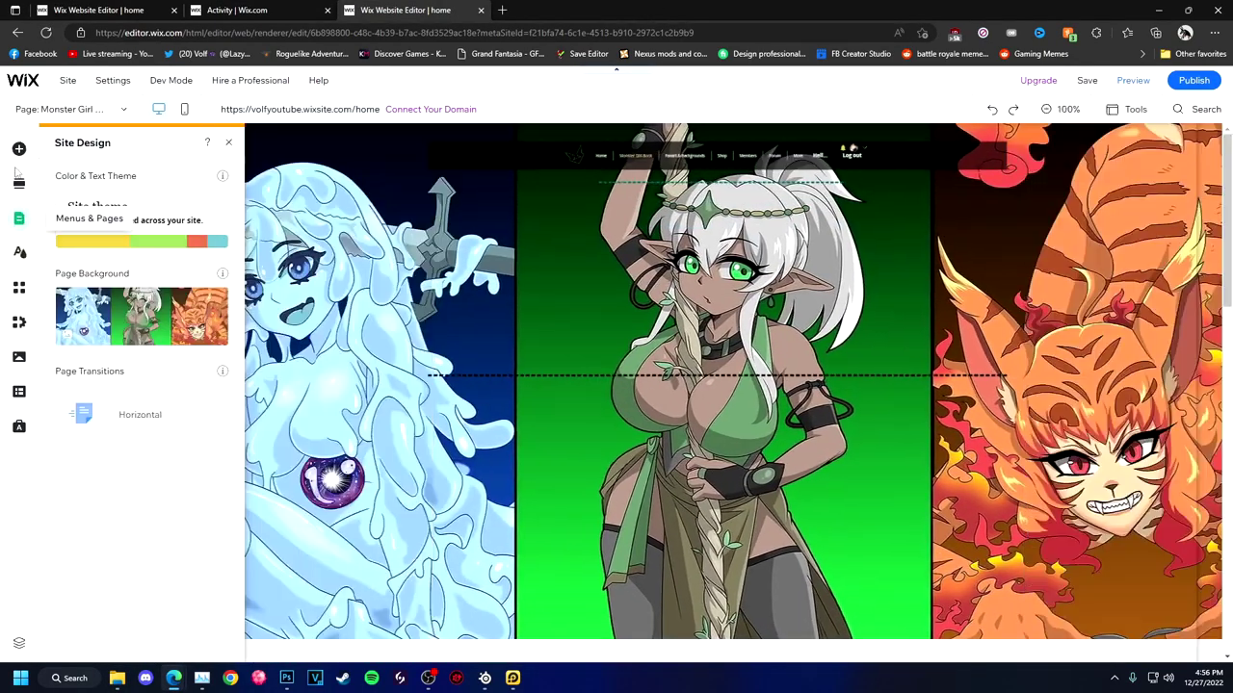
{"action": "left_click", "coordinate": [19, 149]}
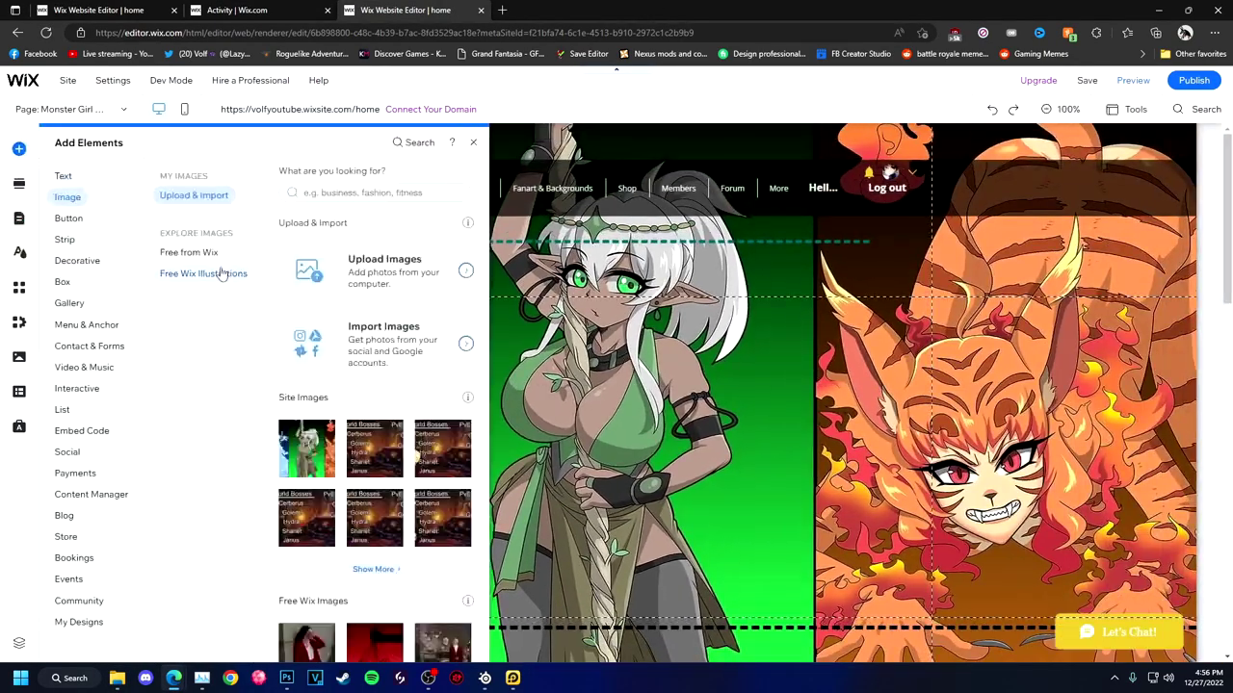
{"action": "left_click", "coordinate": [371, 258]}
{"action": "left_click_drag", "start_coordinate": [507, 356], "coordinate": [674, 414]}
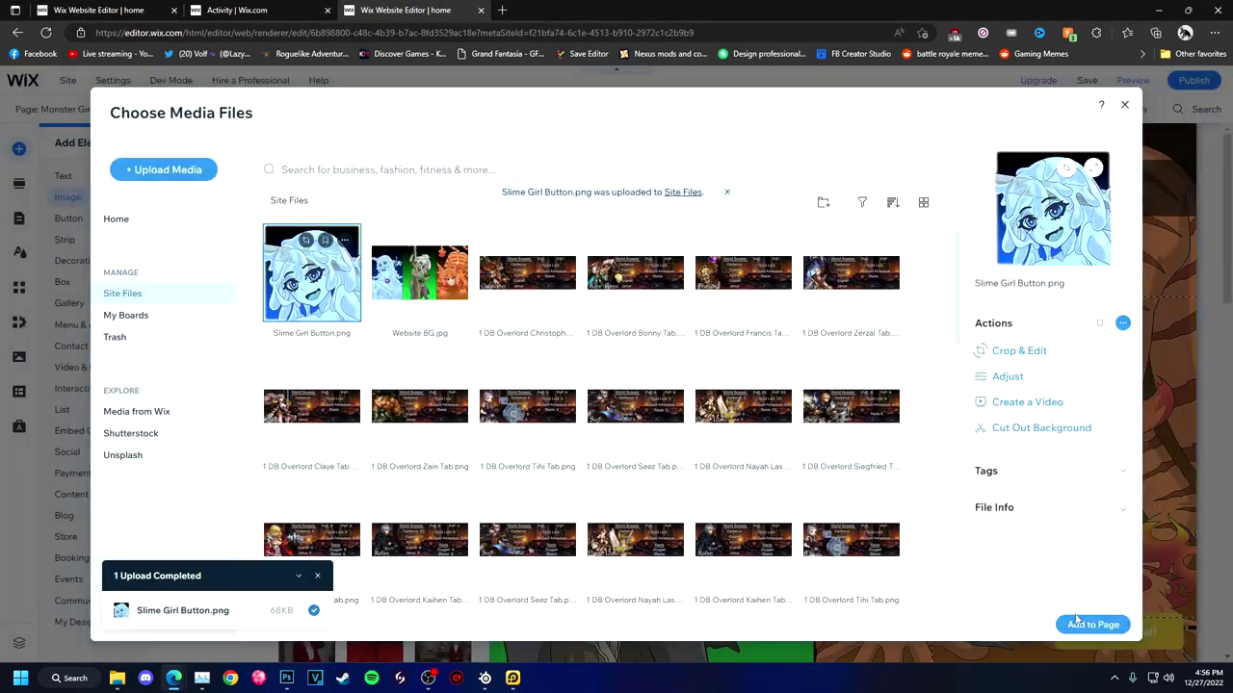
{"action": "left_click", "coordinate": [1092, 625]}
{"action": "left_click_drag", "start_coordinate": [528, 410], "coordinate": [277, 306]}
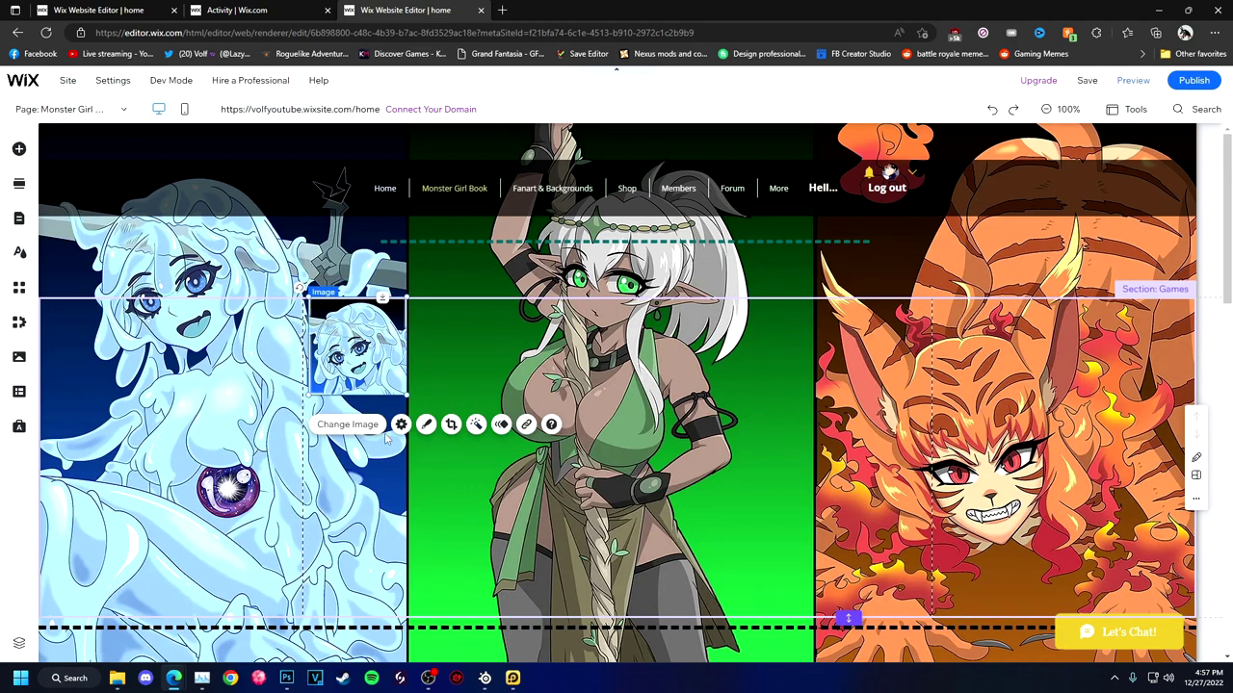
Create a blank page from the image's link settings, then delete it and return to Monster Girl Book
{"action": "left_click", "coordinate": [502, 425]}
{"action": "left_click", "coordinate": [655, 294]}
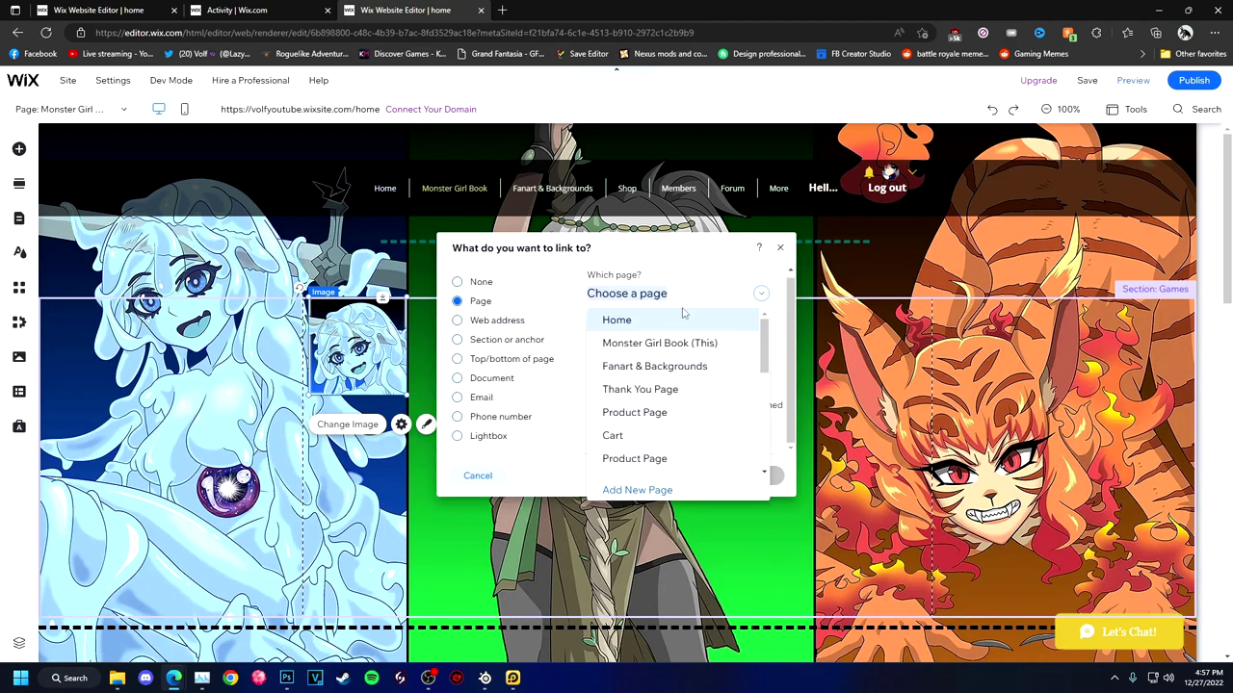
{"action": "left_click", "coordinate": [635, 488]}
{"action": "left_click", "coordinate": [197, 149]}
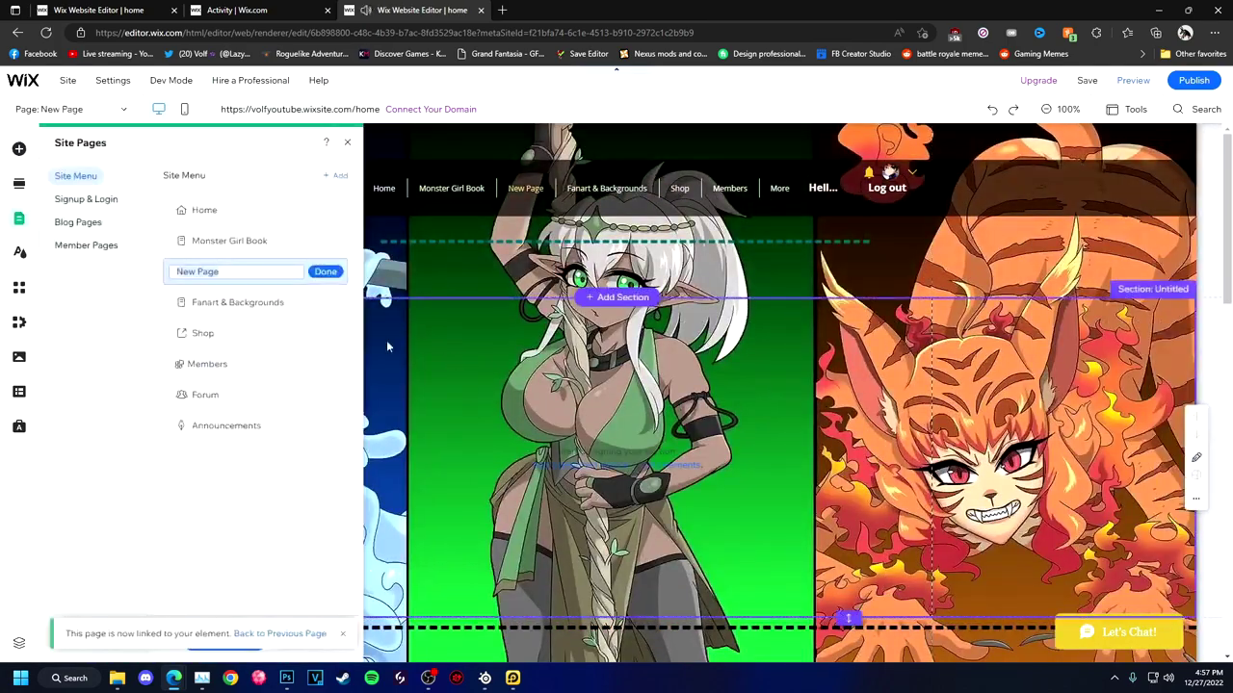
{"action": "left_click", "coordinate": [335, 271]}
{"action": "left_click", "coordinate": [402, 500]}
{"action": "left_click", "coordinate": [761, 413]}
{"action": "left_click", "coordinate": [234, 241]}
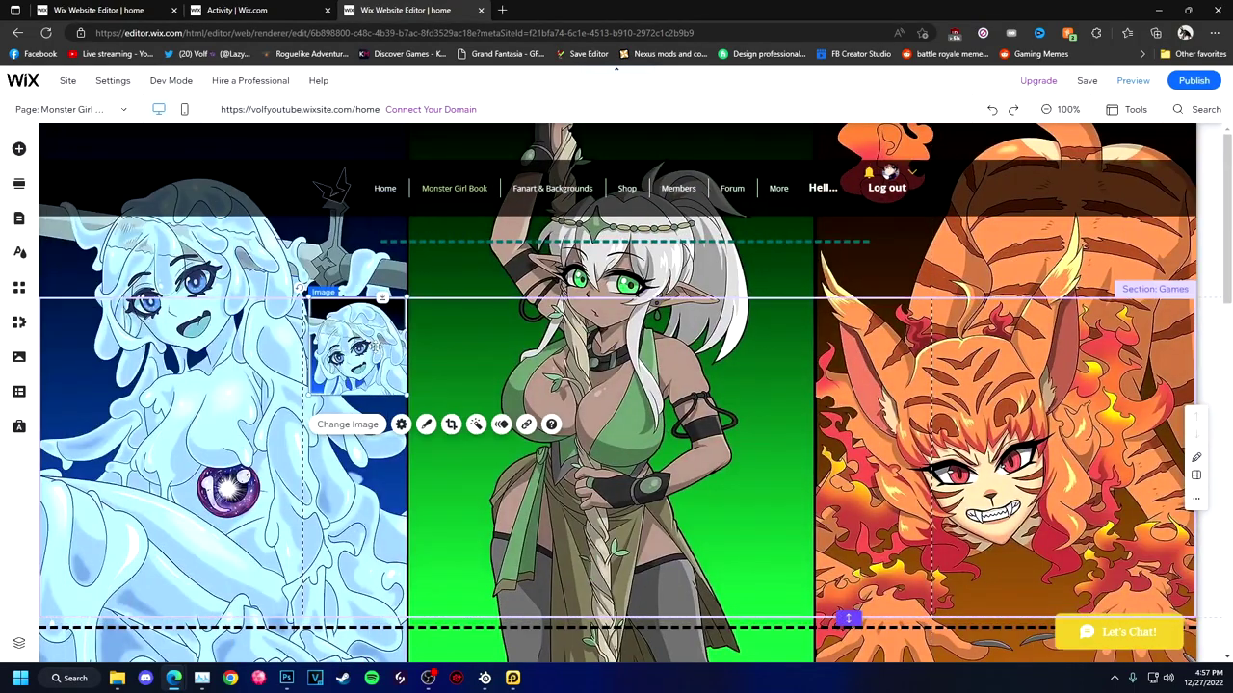
Reopen the image's link settings and expand the advanced SEO options
{"action": "left_click", "coordinate": [454, 424]}
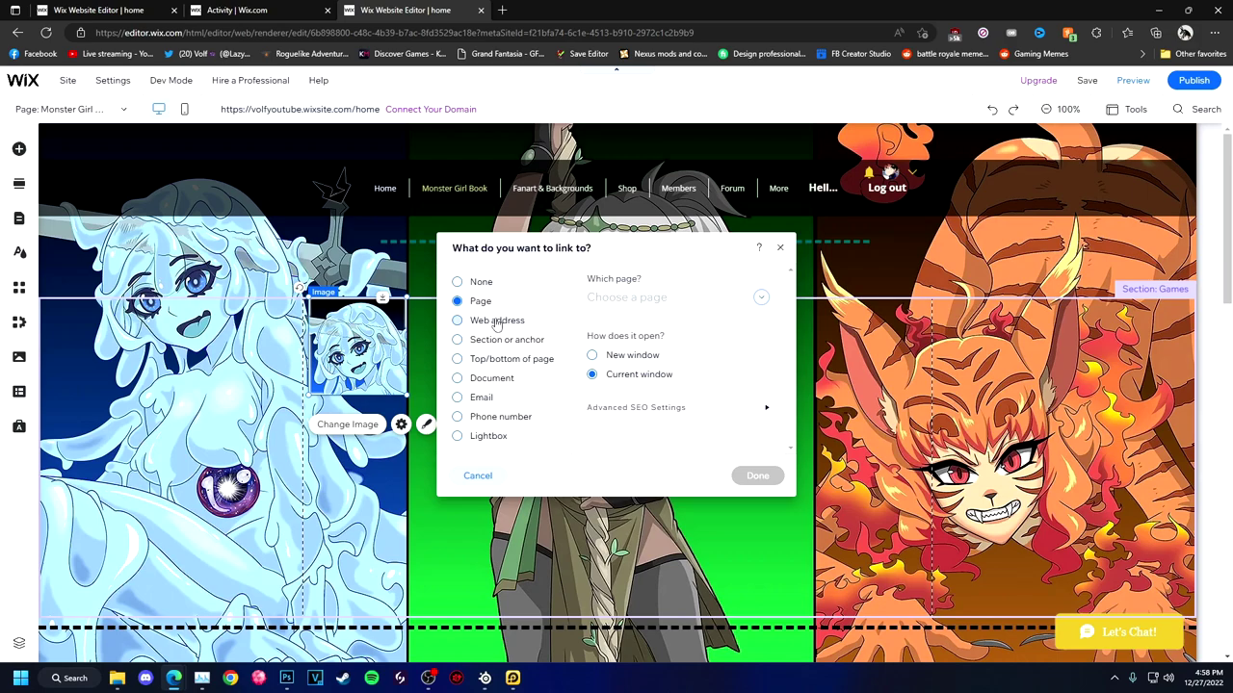
{"action": "left_click", "coordinate": [618, 411]}
{"action": "scroll", "coordinate": [611, 347], "scroll_direction": "down", "scroll_amount": 1}
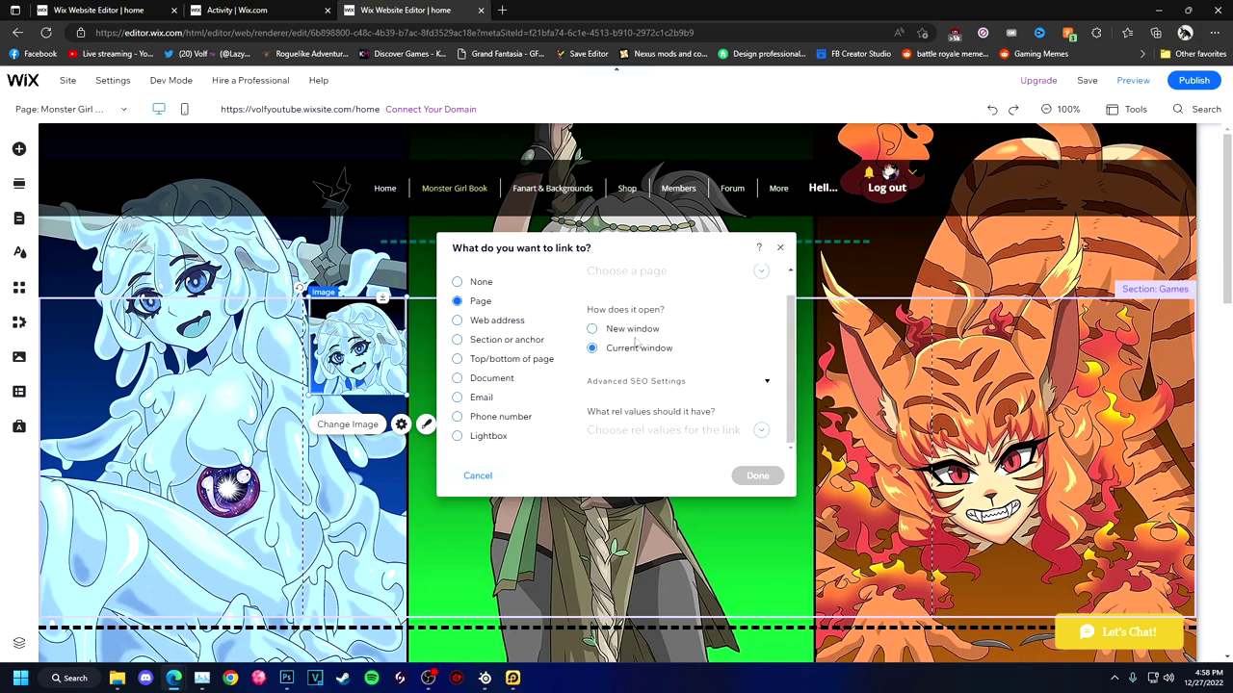
{"action": "scroll", "coordinate": [674, 395], "scroll_direction": "down", "scroll_amount": 3}
{"action": "scroll", "coordinate": [684, 404], "scroll_direction": "up", "scroll_amount": 3}
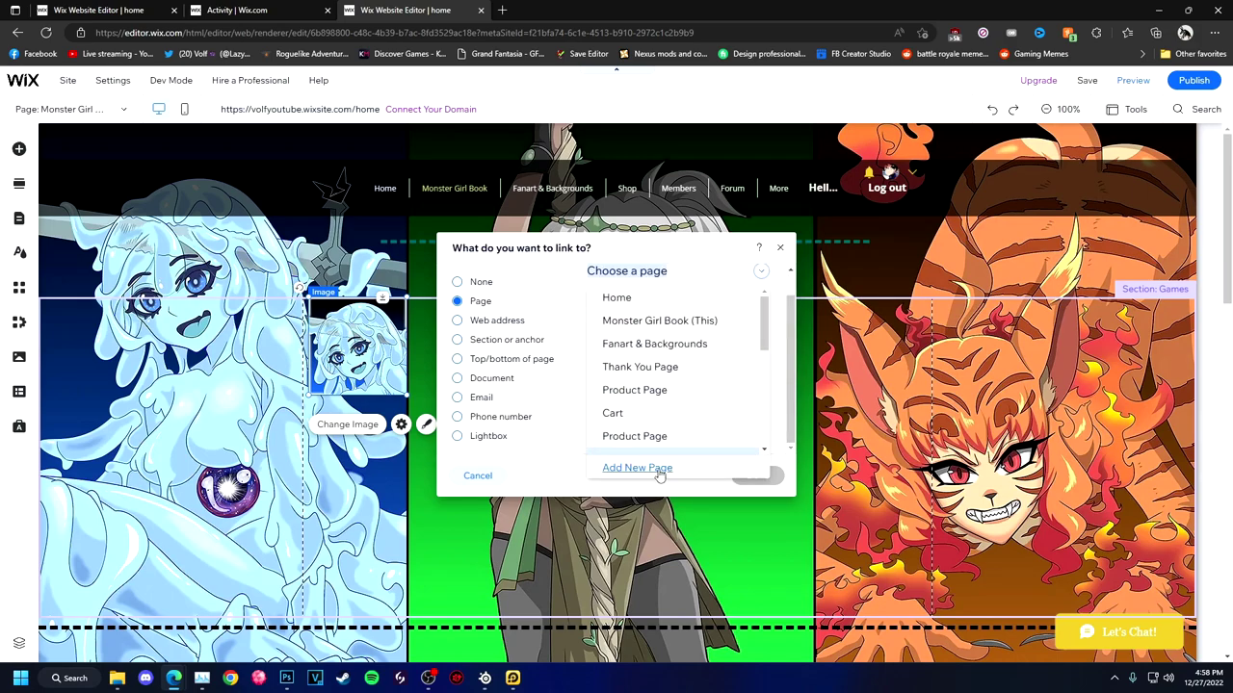
{"action": "scroll", "coordinate": [651, 379], "scroll_direction": "up", "scroll_amount": 1}
{"action": "scroll", "coordinate": [655, 364], "scroll_direction": "down", "scroll_amount": 3}
Browse the 404, Contact, Services and About page templates, then close without adding a page
{"action": "left_click", "coordinate": [637, 467]}
{"action": "left_click", "coordinate": [178, 204]}
{"action": "left_click", "coordinate": [192, 313]}
{"action": "left_click", "coordinate": [177, 247]}
{"action": "left_click", "coordinate": [179, 204]}
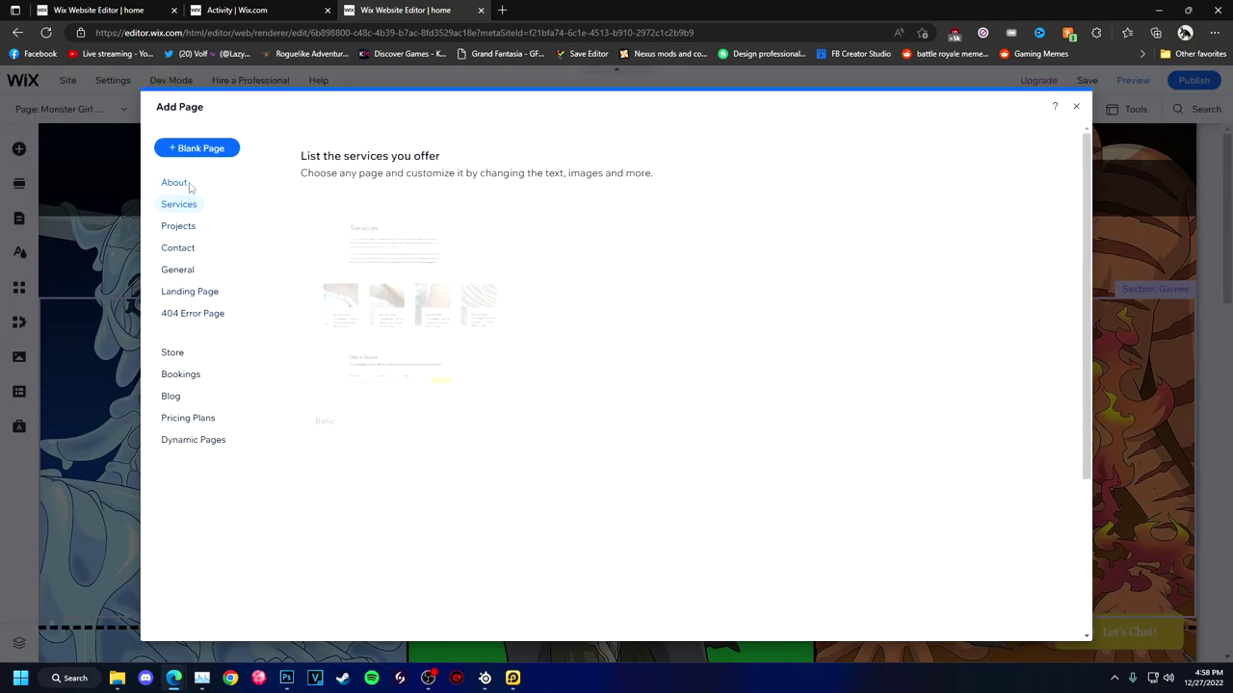
{"action": "left_click", "coordinate": [174, 182]}
{"action": "left_click", "coordinate": [219, 149]}
{"action": "left_click", "coordinate": [781, 244]}
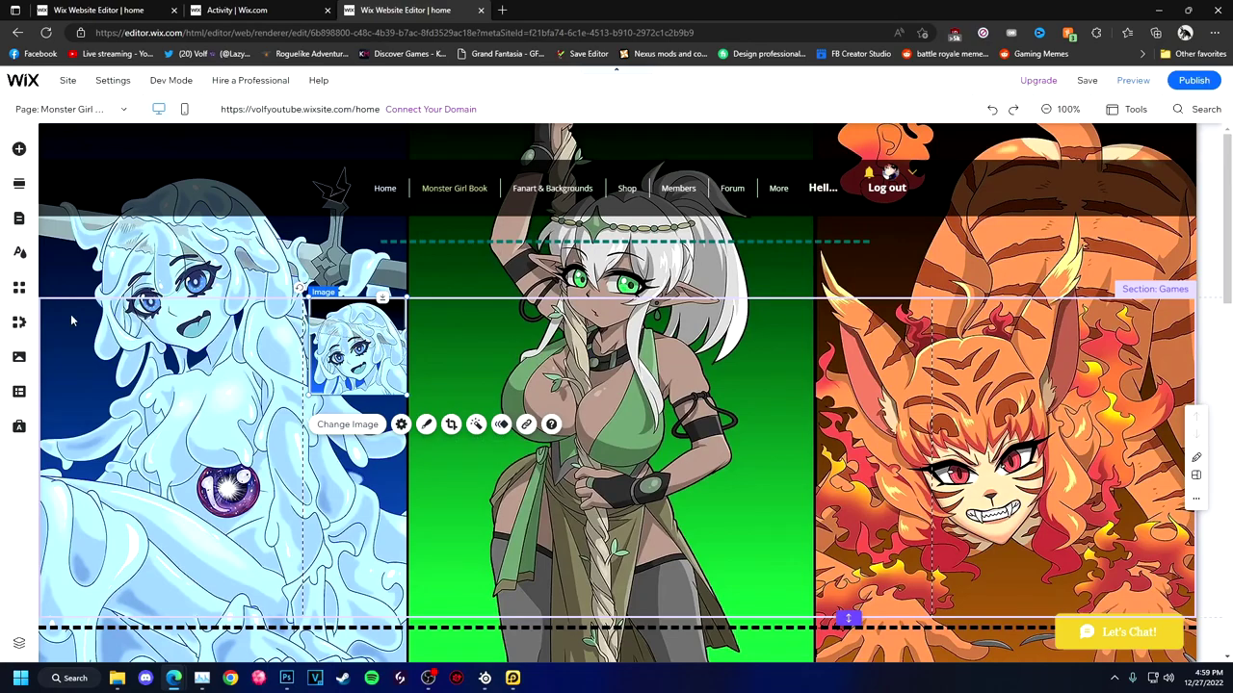
Search the App Market for 'gallery'
{"action": "left_click", "coordinate": [19, 287]}
{"action": "type", "text": "gal"}
{"action": "left_click", "coordinate": [99, 201]}
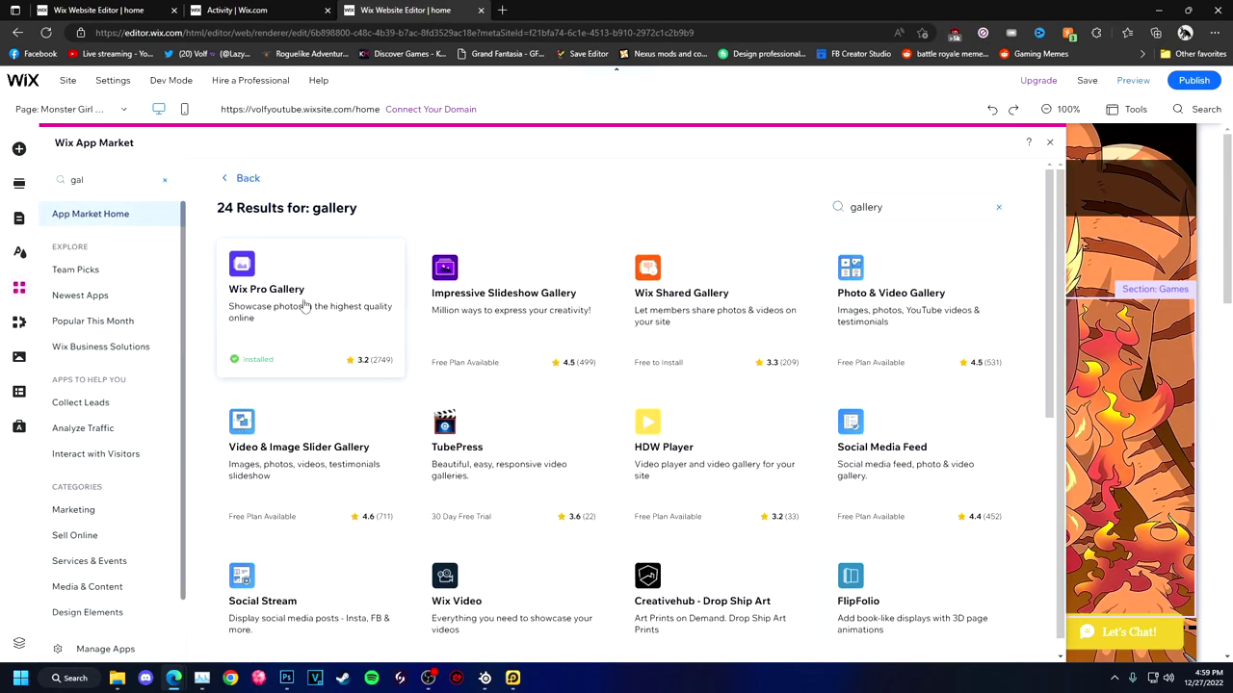
Add the Wix Pro Gallery app to the Fanart & Backgrounds page
{"action": "left_click", "coordinate": [305, 306]}
{"action": "left_click", "coordinate": [308, 382]}
{"action": "left_click", "coordinate": [258, 353]}
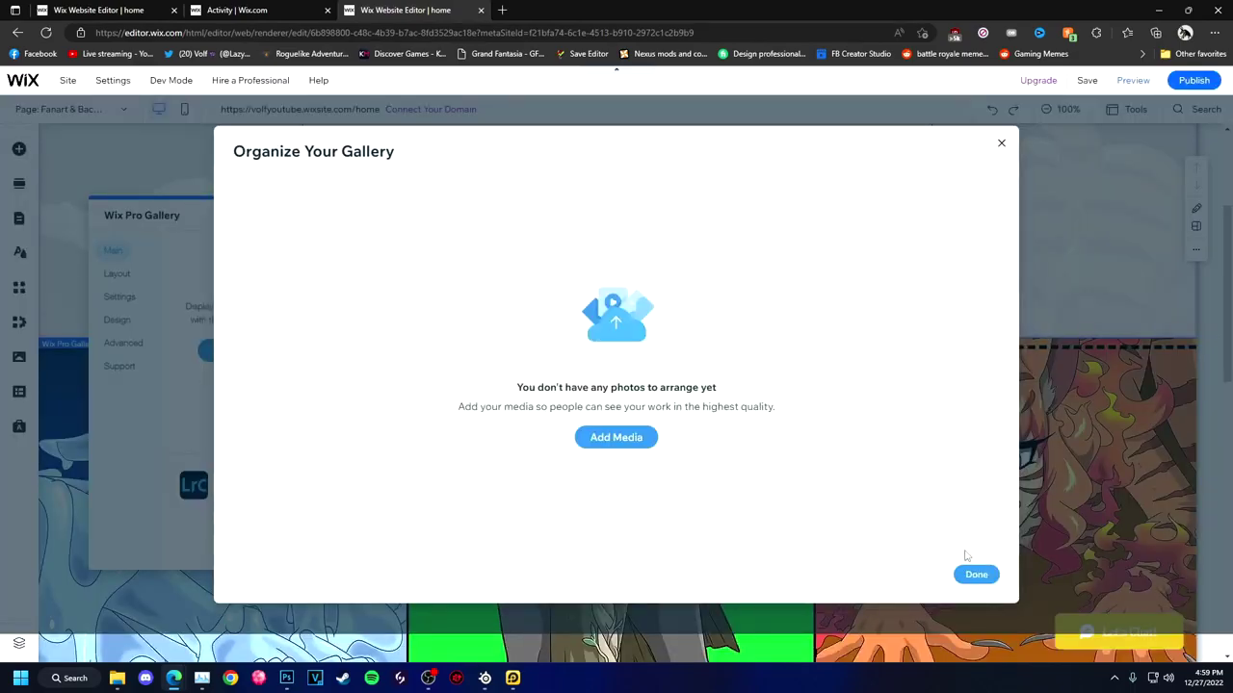
{"action": "left_click", "coordinate": [185, 231]}
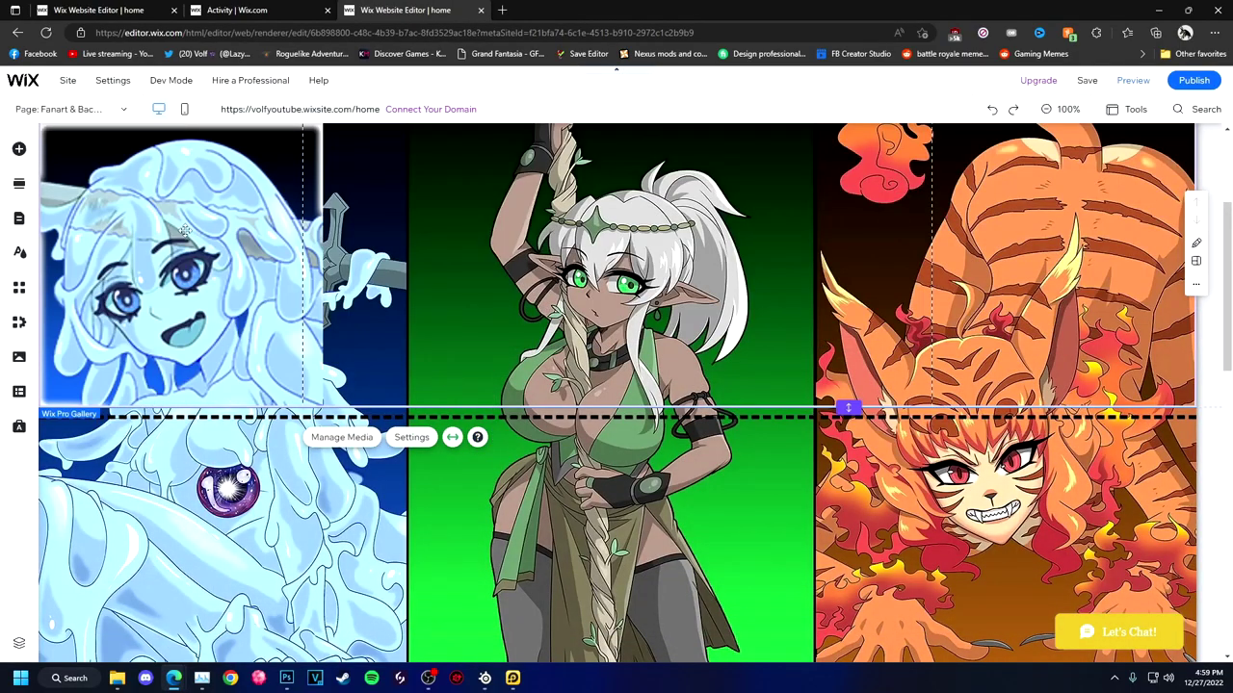
{"action": "scroll", "coordinate": [418, 350], "scroll_direction": "up", "scroll_amount": 3}
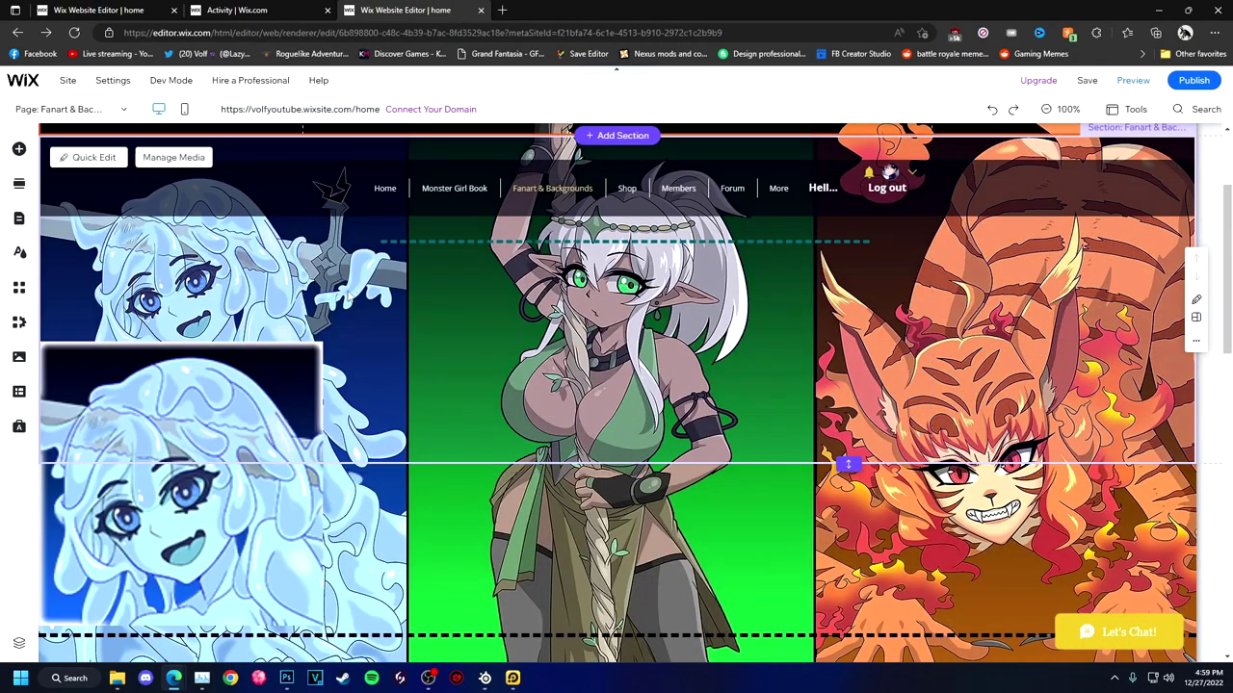
Delete the image from the Pro Gallery's media manager and switch to the Monster Girl Book page
{"action": "left_click", "coordinate": [287, 462]}
{"action": "left_click", "coordinate": [280, 350]}
{"action": "left_click", "coordinate": [381, 231]}
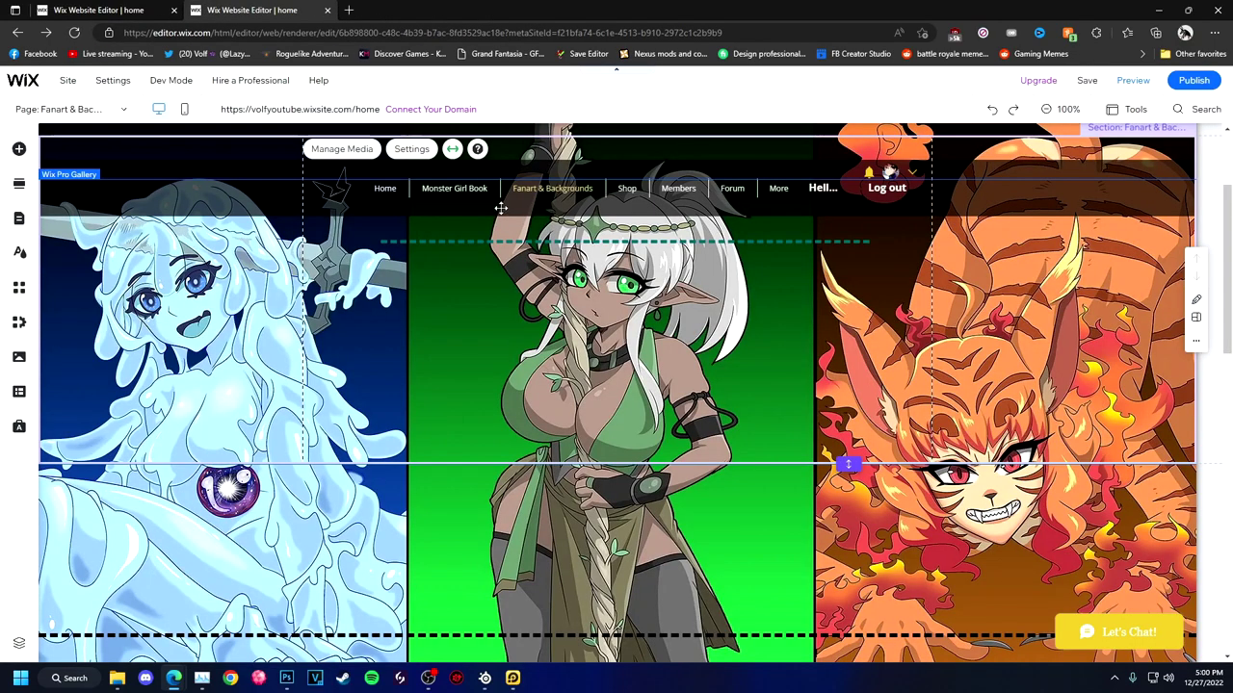
{"action": "left_click", "coordinate": [454, 188]}
{"action": "left_click", "coordinate": [454, 188]}
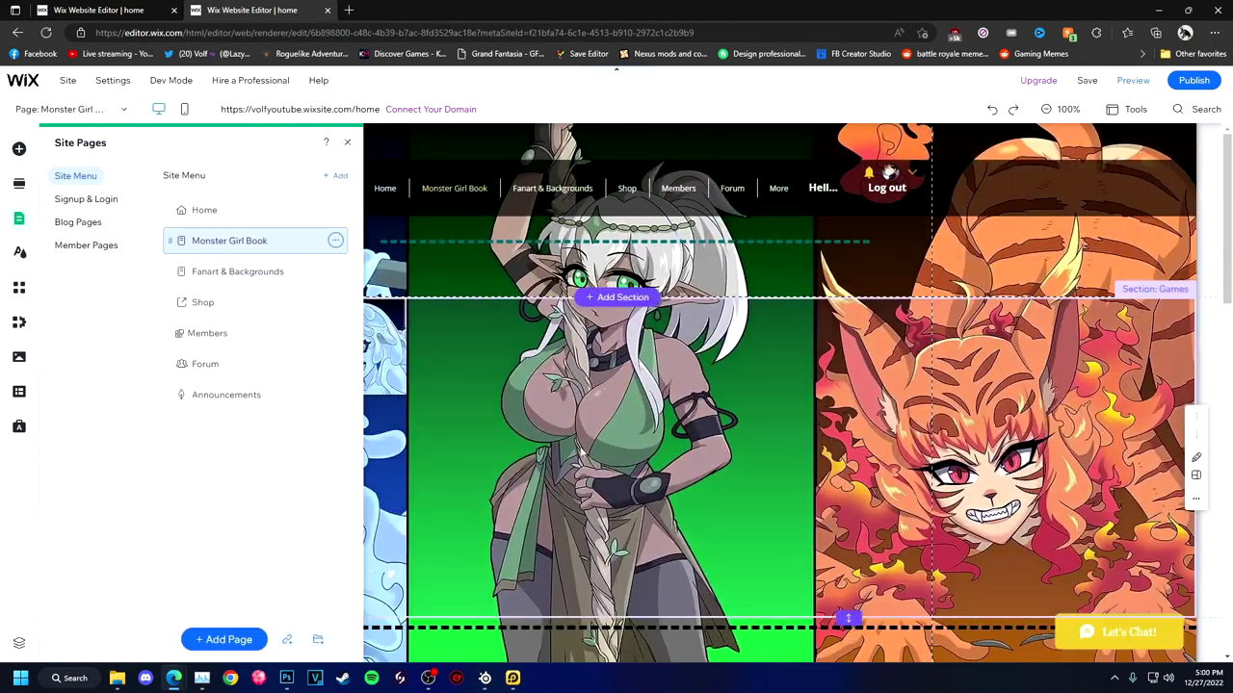
Set the small slime girl image so clicking it opens a link
{"action": "left_click", "coordinate": [396, 381]}
{"action": "left_click", "coordinate": [526, 424]}
{"action": "left_click", "coordinate": [473, 475]}
{"action": "left_click", "coordinate": [401, 425]}
{"action": "left_click", "coordinate": [193, 275]}
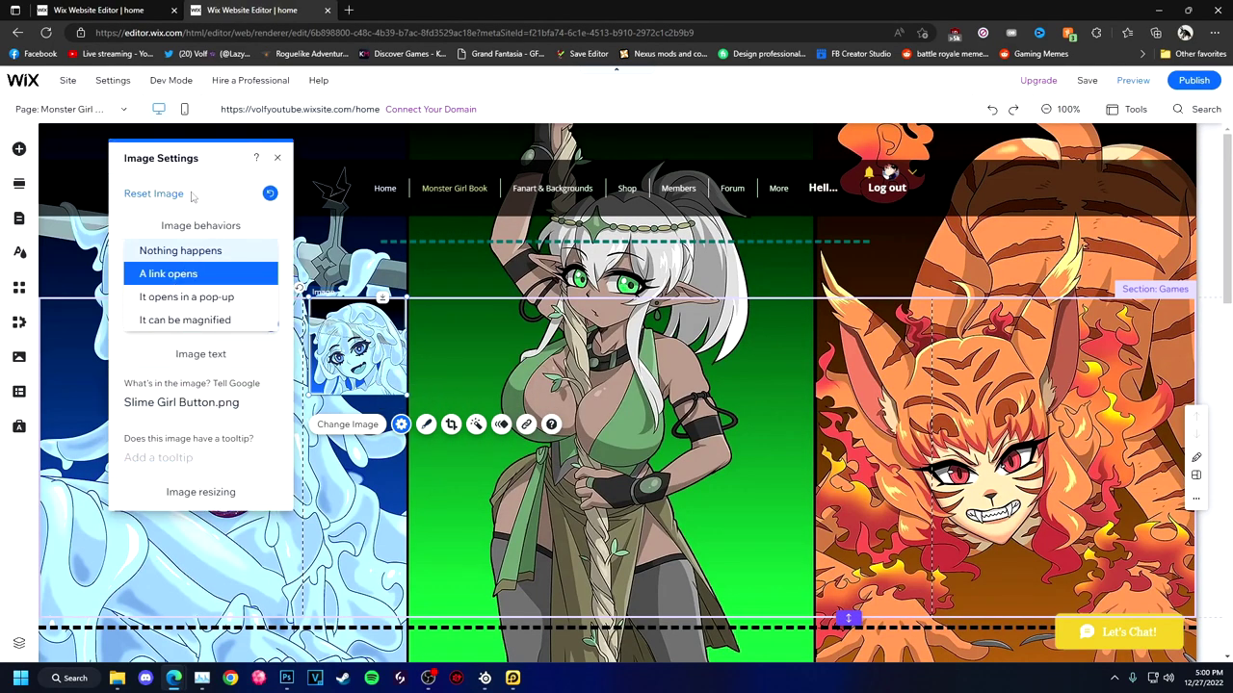
{"action": "left_click", "coordinate": [197, 273]}
{"action": "scroll", "coordinate": [709, 399], "scroll_direction": "down", "scroll_amount": 1}
{"action": "scroll", "coordinate": [694, 396], "scroll_direction": "up", "scroll_amount": 1}
Add a new blank page named Slime Girl as the link target
{"action": "left_click", "coordinate": [718, 294]}
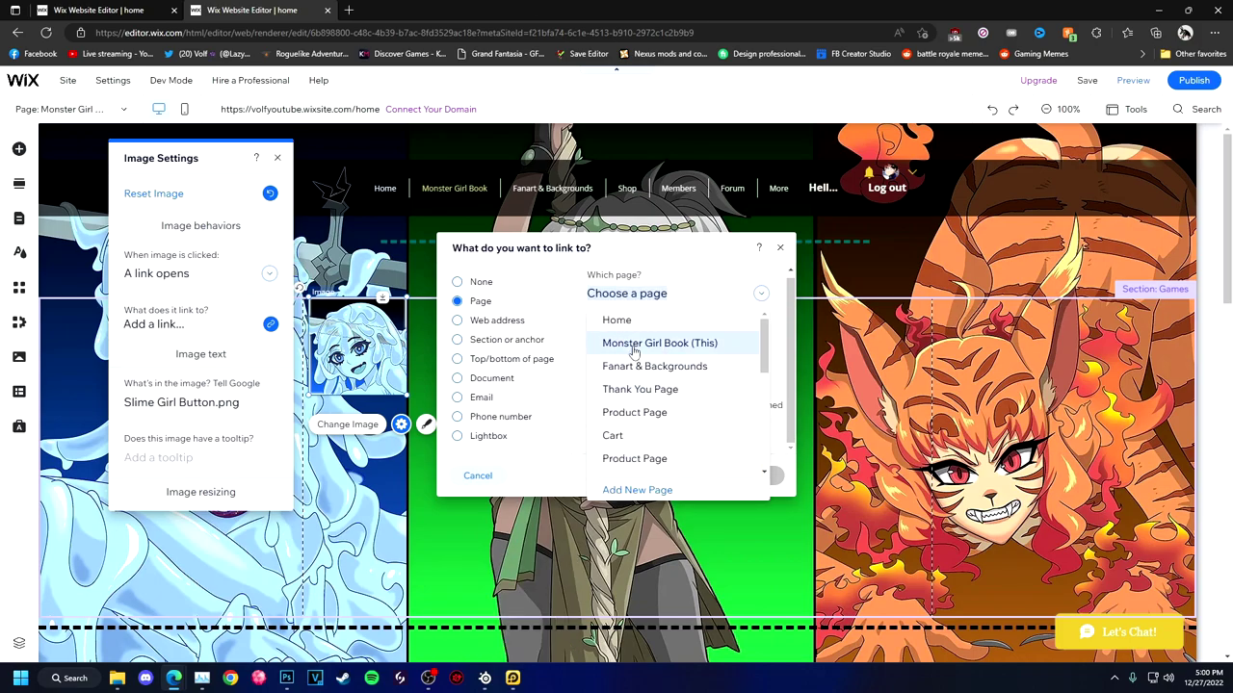
{"action": "left_click", "coordinate": [633, 352]}
{"action": "left_click", "coordinate": [674, 294]}
{"action": "scroll", "coordinate": [675, 414], "scroll_direction": "down", "scroll_amount": 3}
{"action": "left_click", "coordinate": [637, 489]}
{"action": "left_click", "coordinate": [198, 145]}
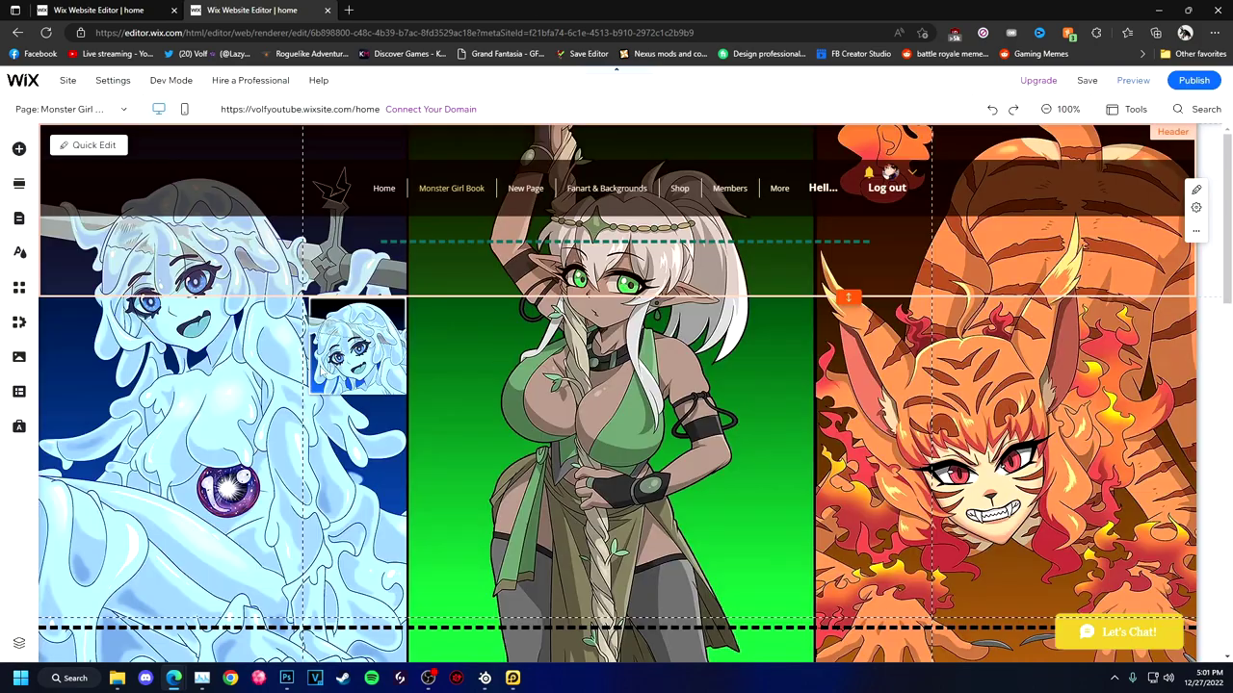
Hide the Slime Girl page from the site menu
{"action": "left_click", "coordinate": [525, 188]}
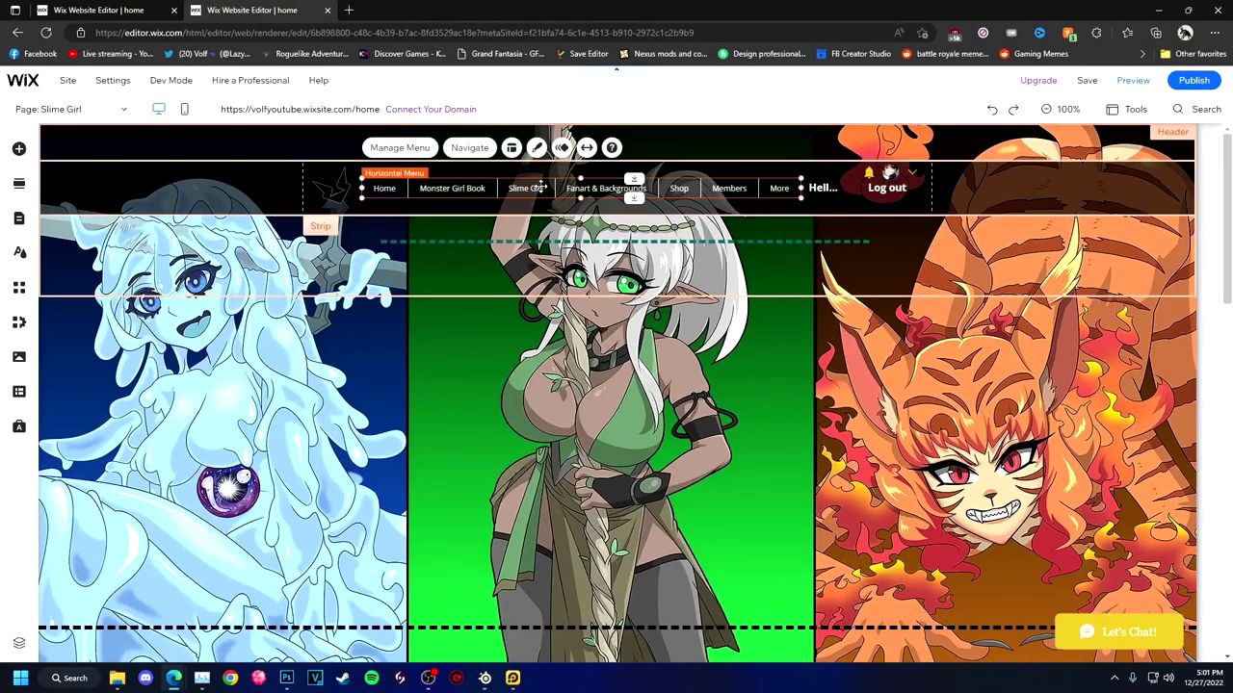
{"action": "left_click", "coordinate": [399, 148]}
{"action": "left_click", "coordinate": [335, 270]}
{"action": "left_click", "coordinate": [385, 461]}
{"action": "left_click", "coordinate": [657, 298]}
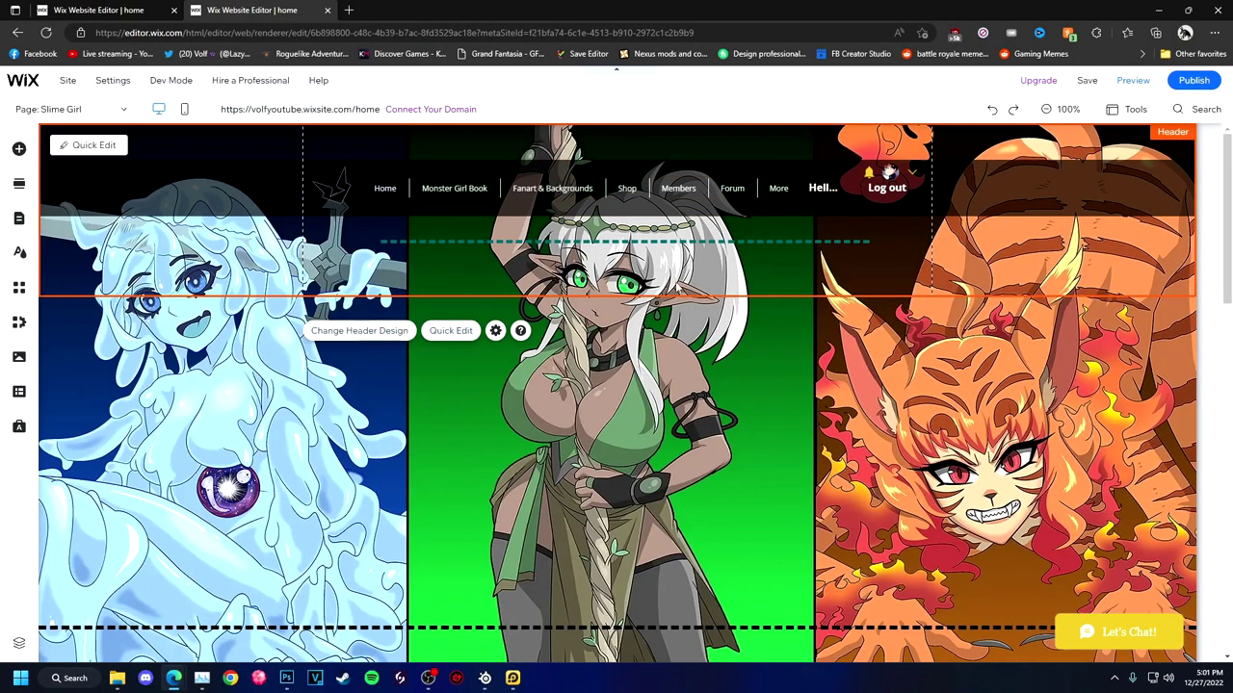
Preview the Monster Girl Book page
{"action": "left_click", "coordinate": [454, 187]}
{"action": "left_click", "coordinate": [396, 146]}
{"action": "left_click", "coordinate": [229, 241]}
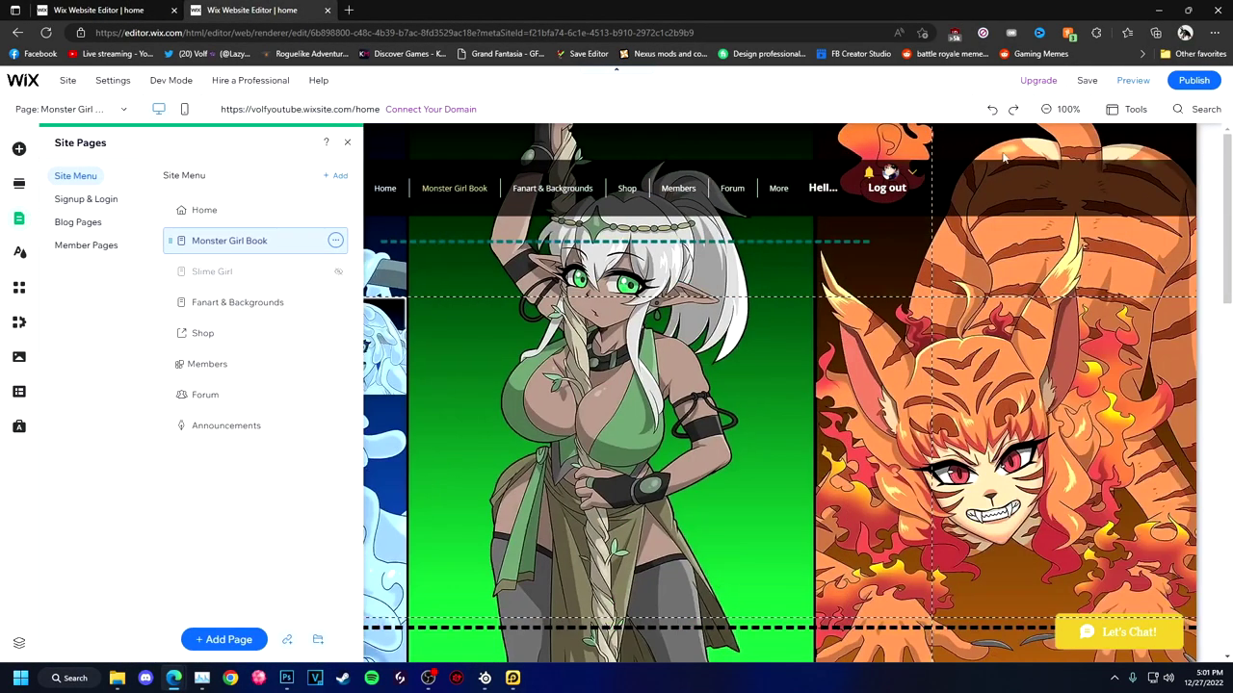
{"action": "left_click", "coordinate": [1133, 81]}
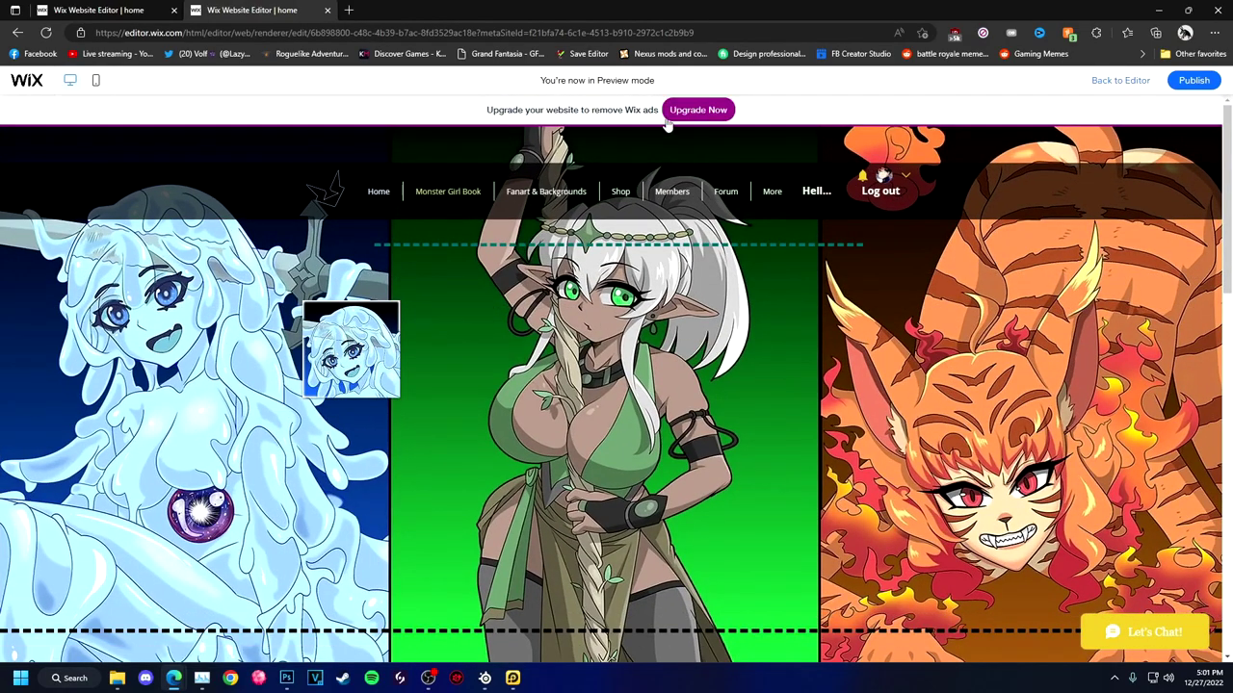
Link the small slime girl image to the Slime Girl page
{"action": "left_click", "coordinate": [1120, 80]}
{"action": "left_click", "coordinate": [332, 294]}
{"action": "left_click", "coordinate": [426, 369]}
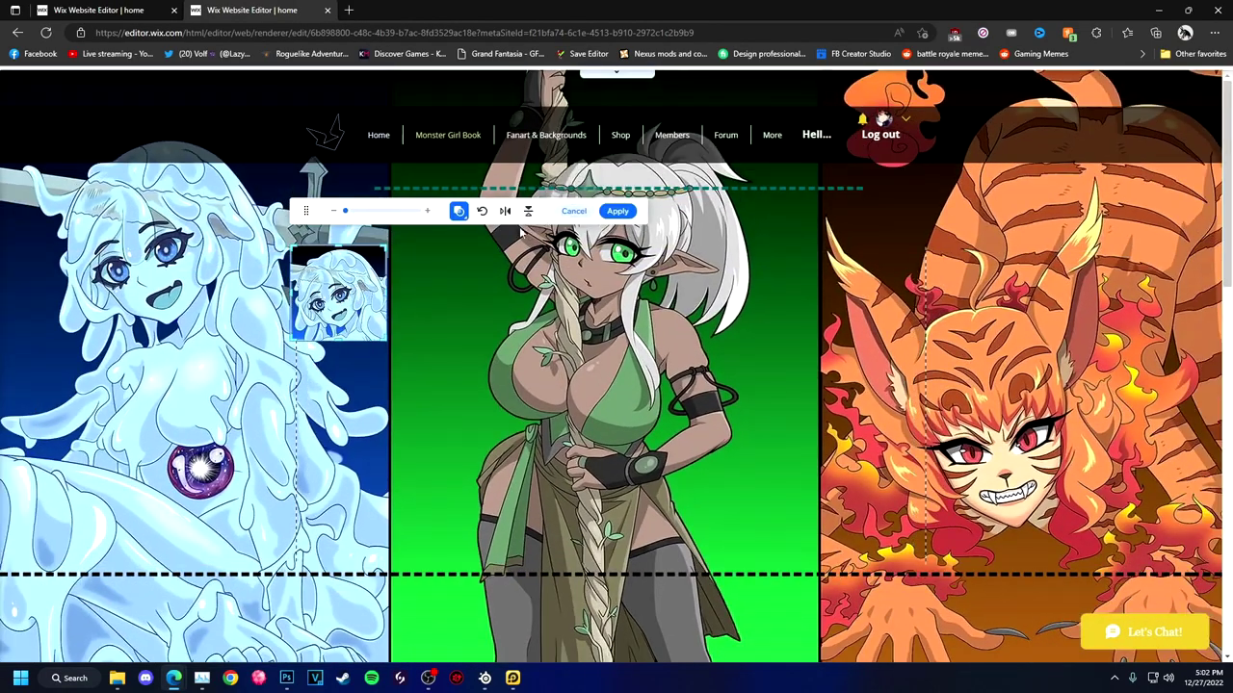
{"action": "left_click", "coordinate": [573, 211]}
{"action": "left_click", "coordinate": [482, 424]}
{"action": "left_click", "coordinate": [660, 347]}
{"action": "left_click", "coordinate": [674, 369]}
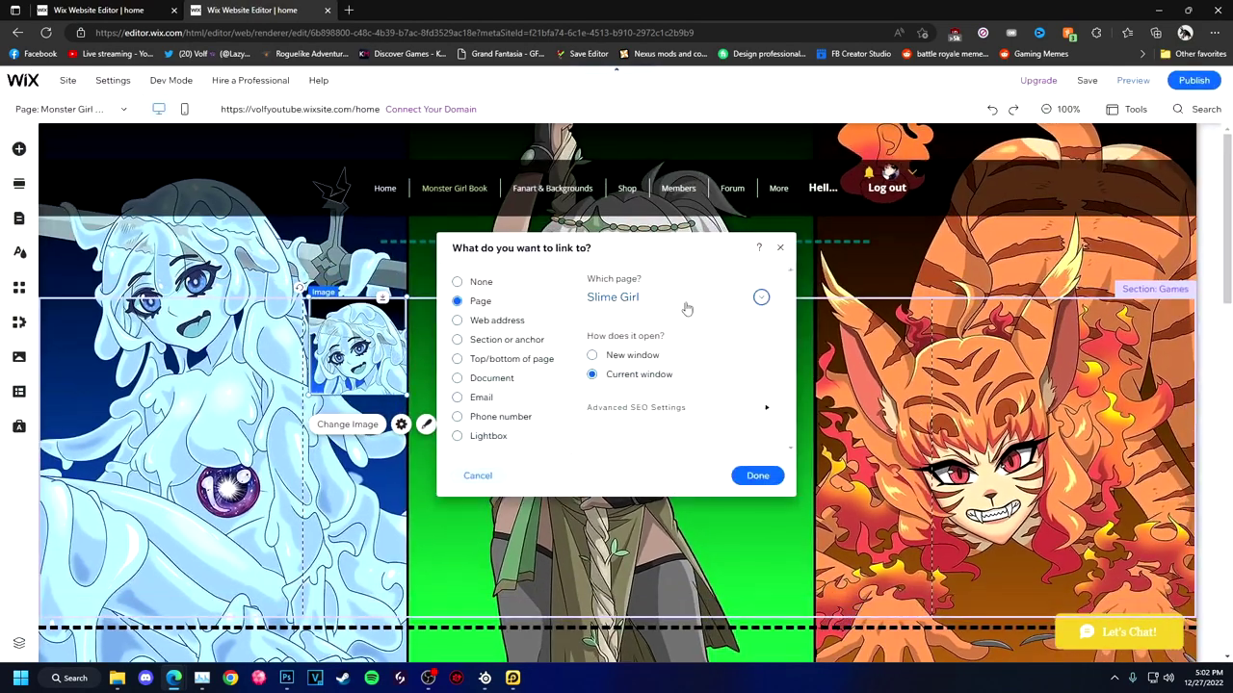
{"action": "left_click", "coordinate": [757, 475]}
Save the site and preview the linked button
{"action": "left_click", "coordinate": [1086, 80]}
{"action": "left_click", "coordinate": [1132, 79]}
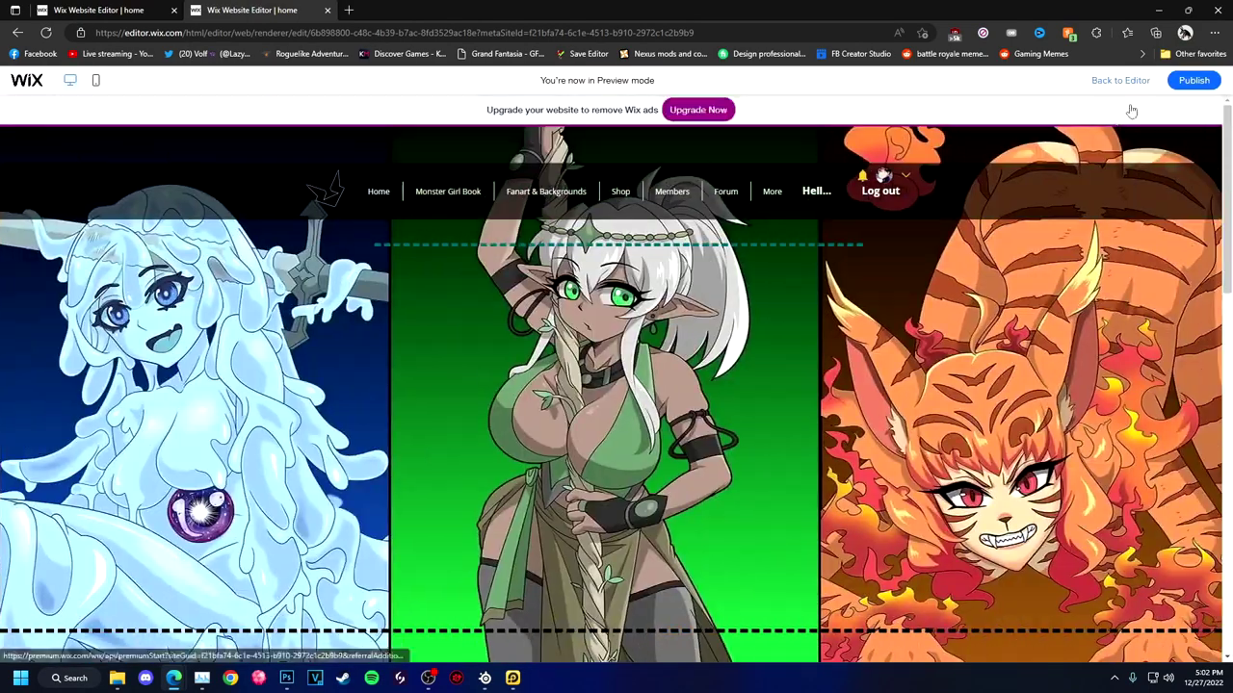
{"action": "left_click", "coordinate": [1120, 80]}
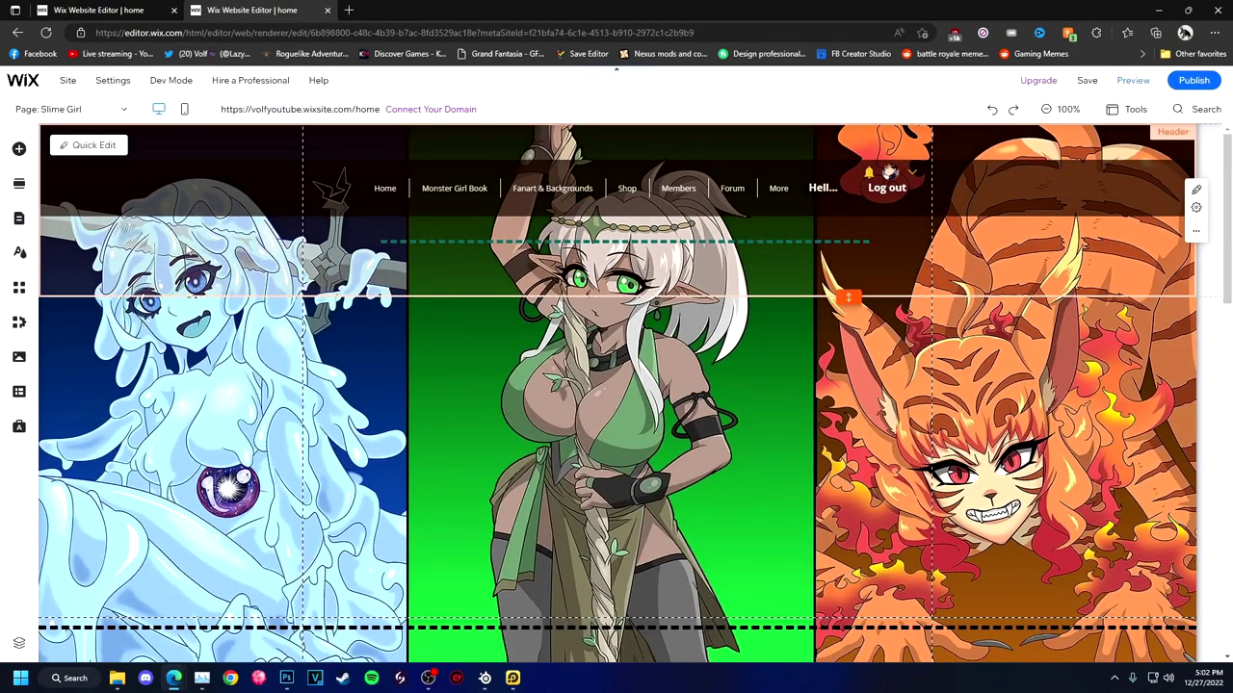
Open the page design settings from the site pages list
{"action": "left_click", "coordinate": [18, 218]}
{"action": "right_click", "coordinate": [410, 361]}
{"action": "key", "text": "Escape"}
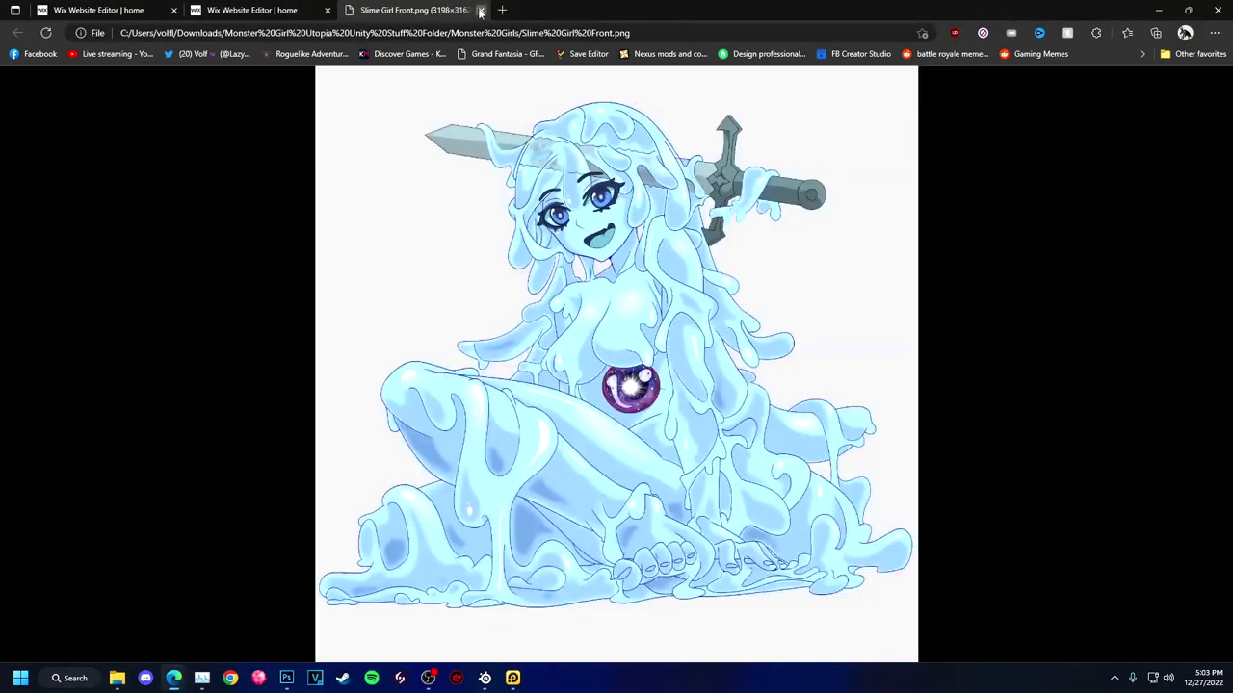
{"action": "right_click", "coordinate": [586, 375]}
{"action": "left_click", "coordinate": [626, 387]}
Upload Slime Girl Front.png from the computer to the site's images
{"action": "left_click", "coordinate": [19, 183]}
{"action": "left_click", "coordinate": [18, 148]}
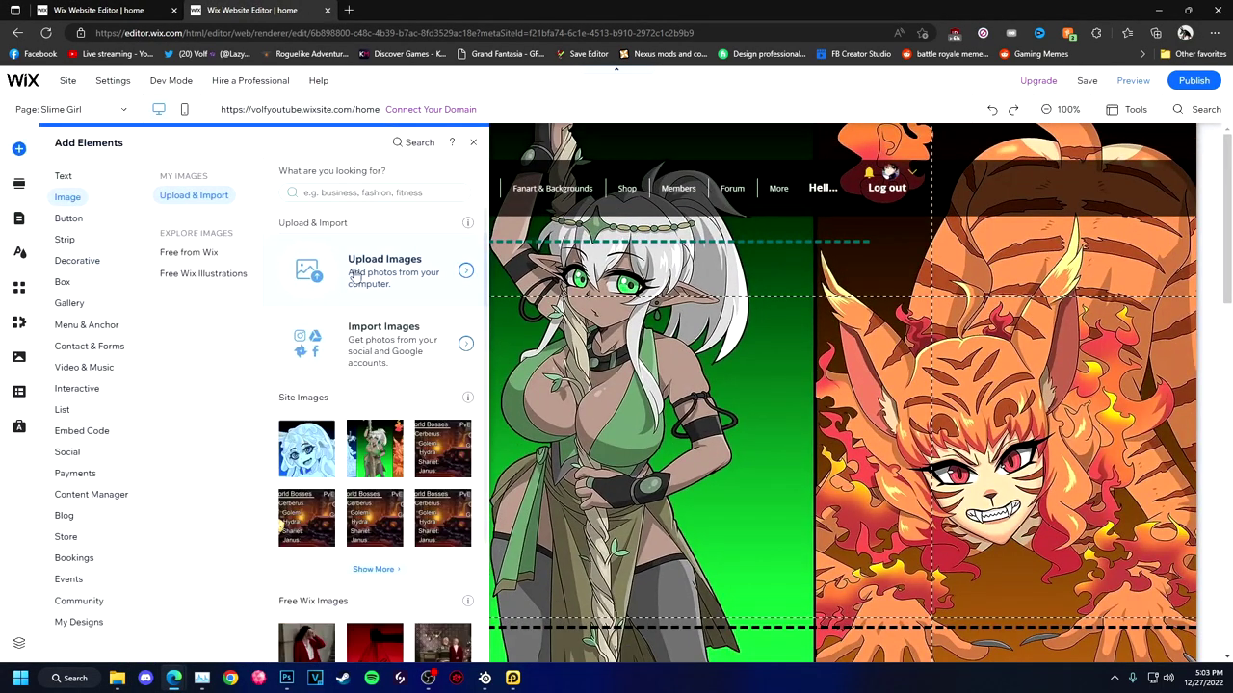
{"action": "left_click", "coordinate": [354, 276]}
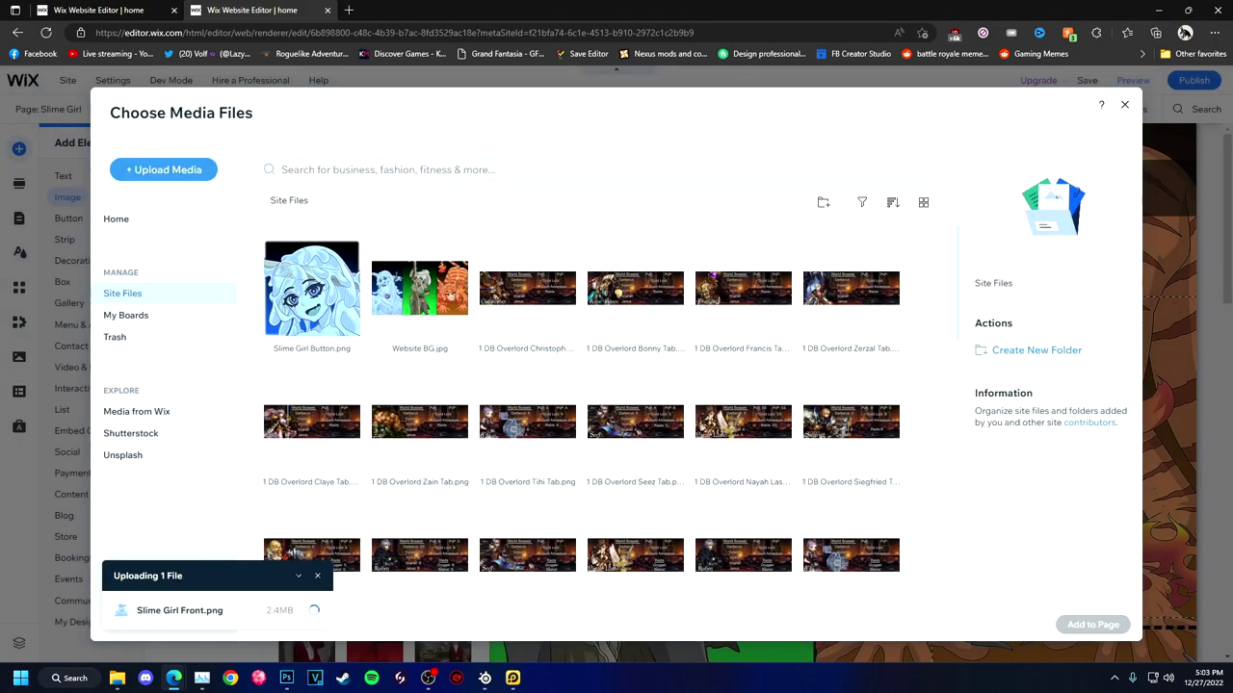
{"action": "left_click", "coordinate": [1093, 624]}
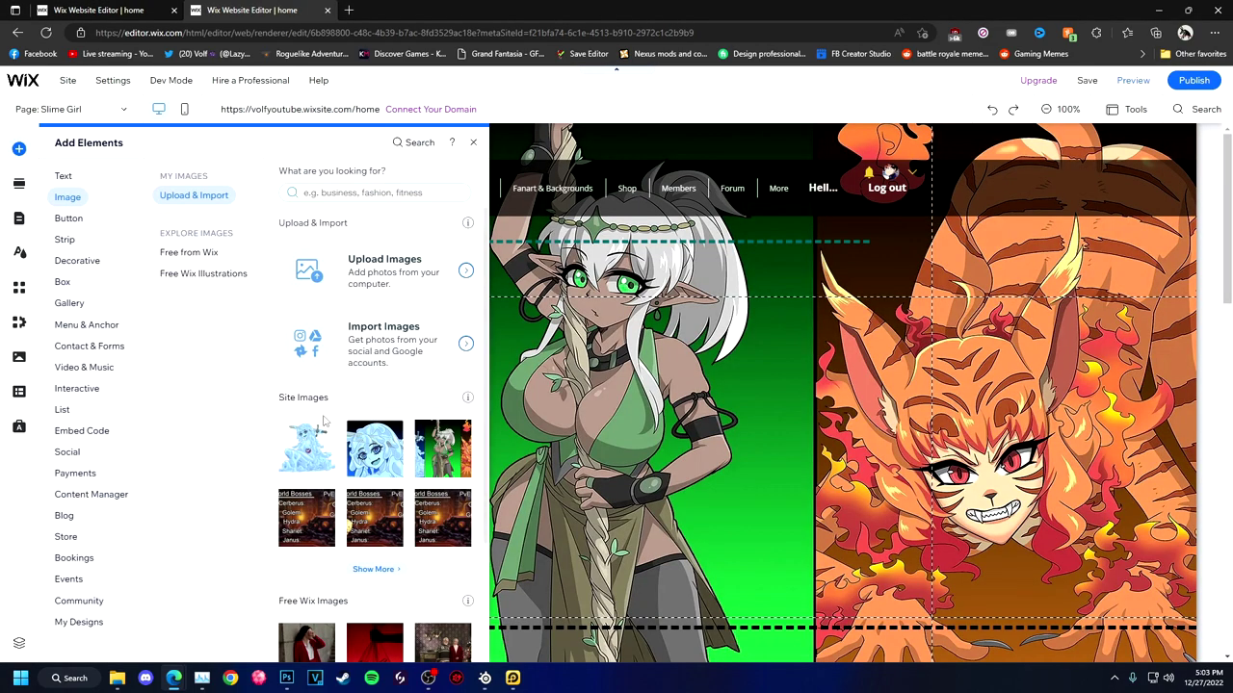
{"action": "left_click", "coordinate": [584, 448]}
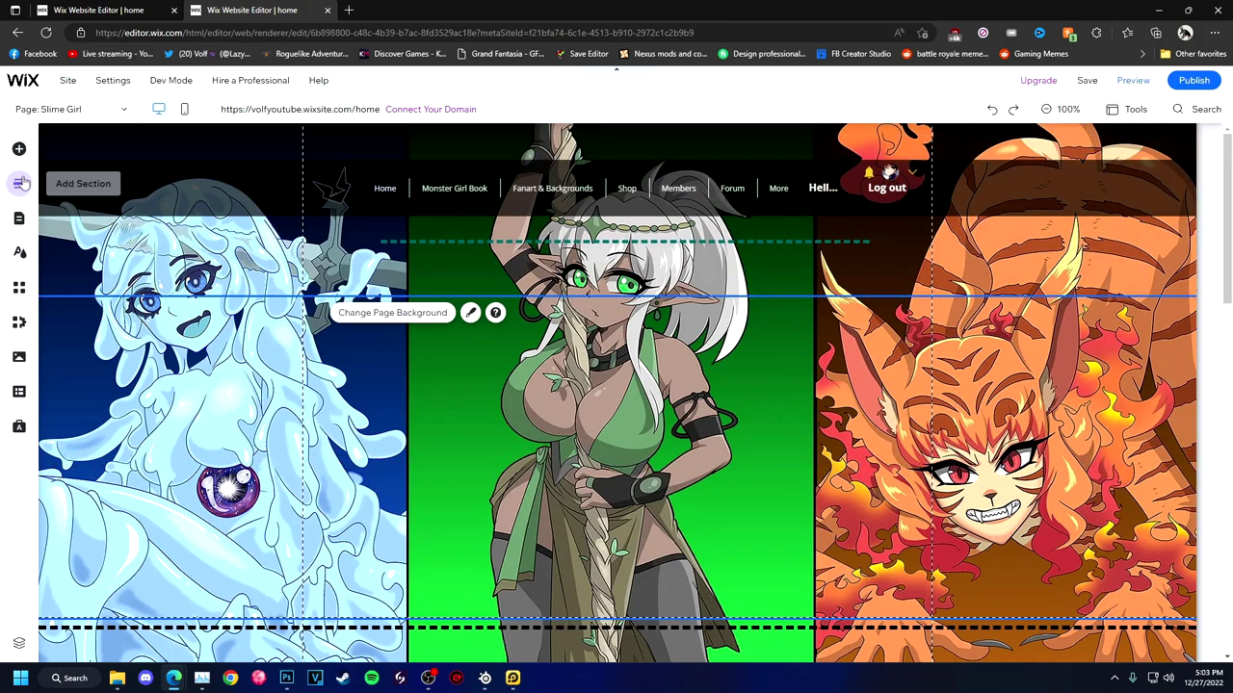
Drag the slime-girl image into the left column of the page
{"action": "left_click", "coordinate": [19, 149]}
{"action": "left_click_drag", "start_coordinate": [474, 422], "coordinate": [459, 385]}
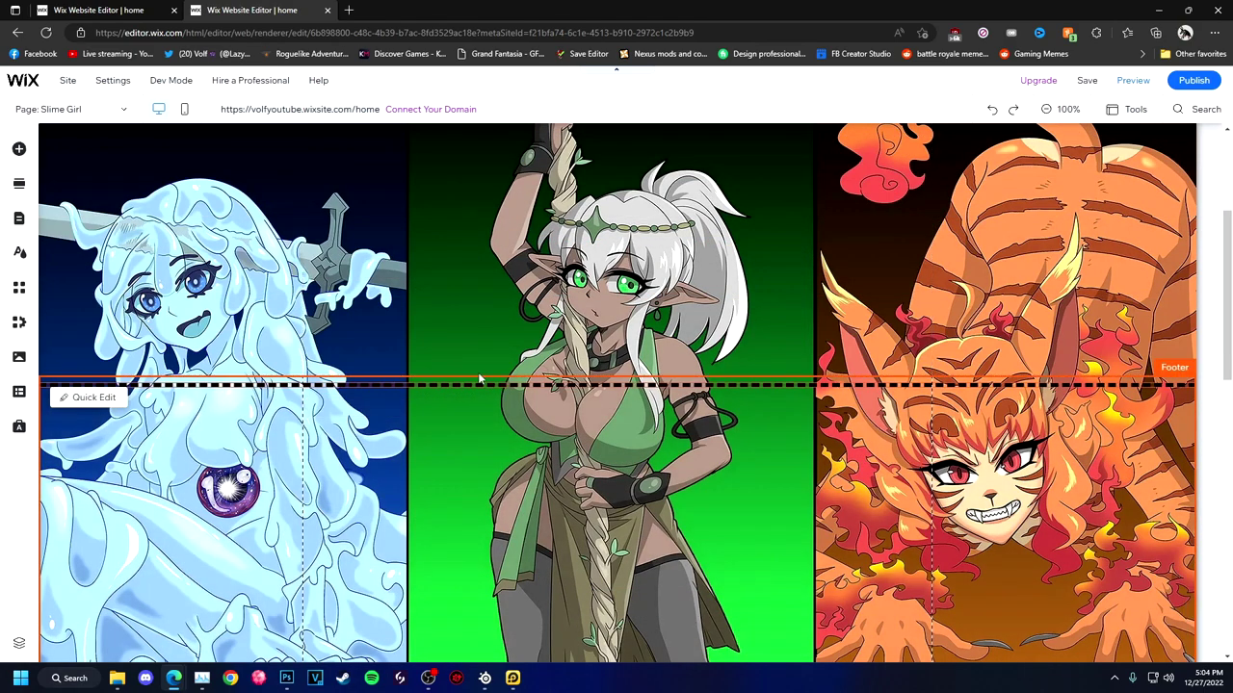
{"action": "left_click", "coordinate": [18, 148]}
{"action": "scroll", "coordinate": [130, 145], "scroll_direction": "down", "scroll_amount": 3}
{"action": "left_click", "coordinate": [363, 222]}
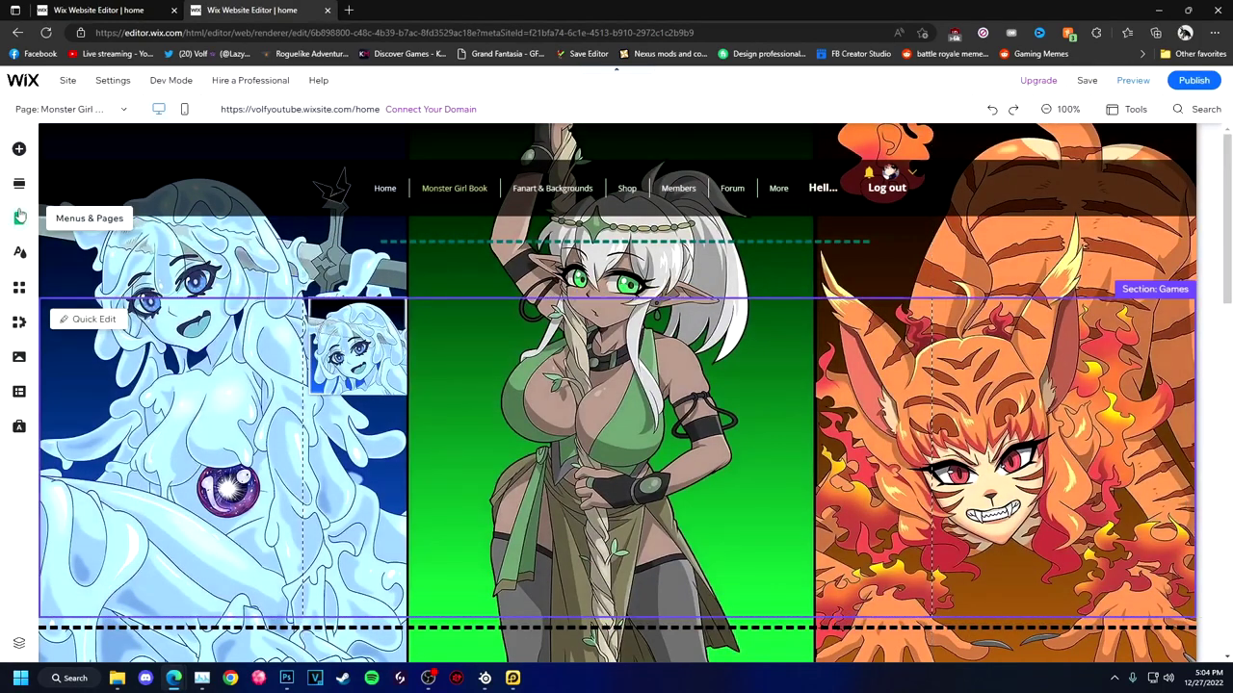
Look through the Slime Girl page's settings tabs, then close the pages panel
{"action": "left_click", "coordinate": [18, 218]}
{"action": "left_click", "coordinate": [334, 270]}
{"action": "left_click", "coordinate": [393, 269]}
{"action": "left_click", "coordinate": [523, 171]}
{"action": "left_click", "coordinate": [385, 170]}
{"action": "left_click", "coordinate": [732, 362]}
Add a Text section to the Slime Girl page, delete it, then undo the deletion
{"action": "left_click", "coordinate": [622, 297]}
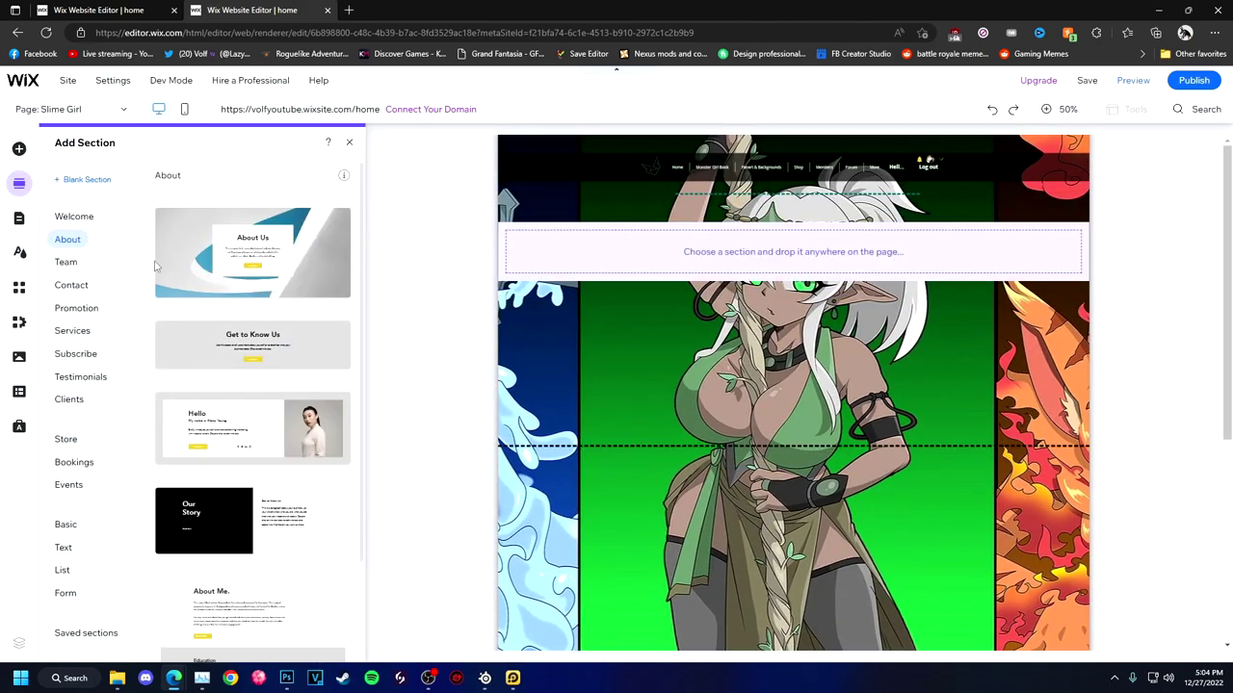
{"action": "left_click", "coordinate": [62, 547]}
{"action": "scroll", "coordinate": [234, 303], "scroll_direction": "down", "scroll_amount": 10}
{"action": "left_click", "coordinate": [64, 549]}
{"action": "left_click", "coordinate": [252, 539]}
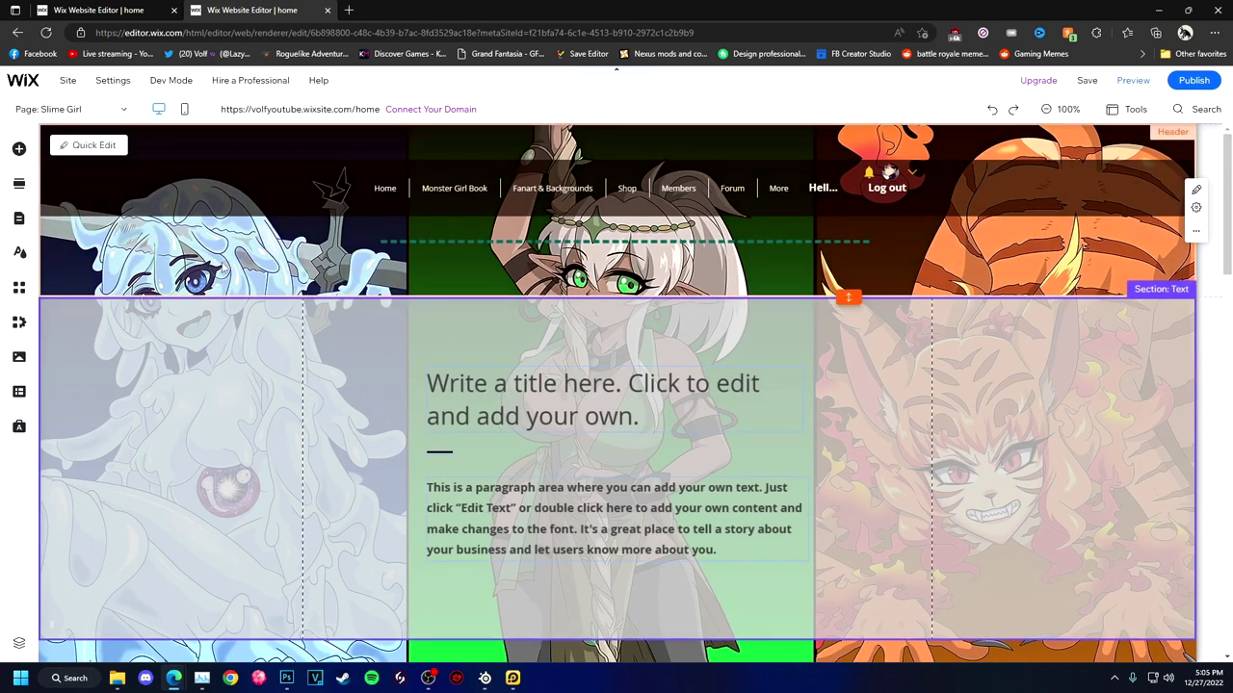
{"action": "left_click", "coordinate": [87, 319]}
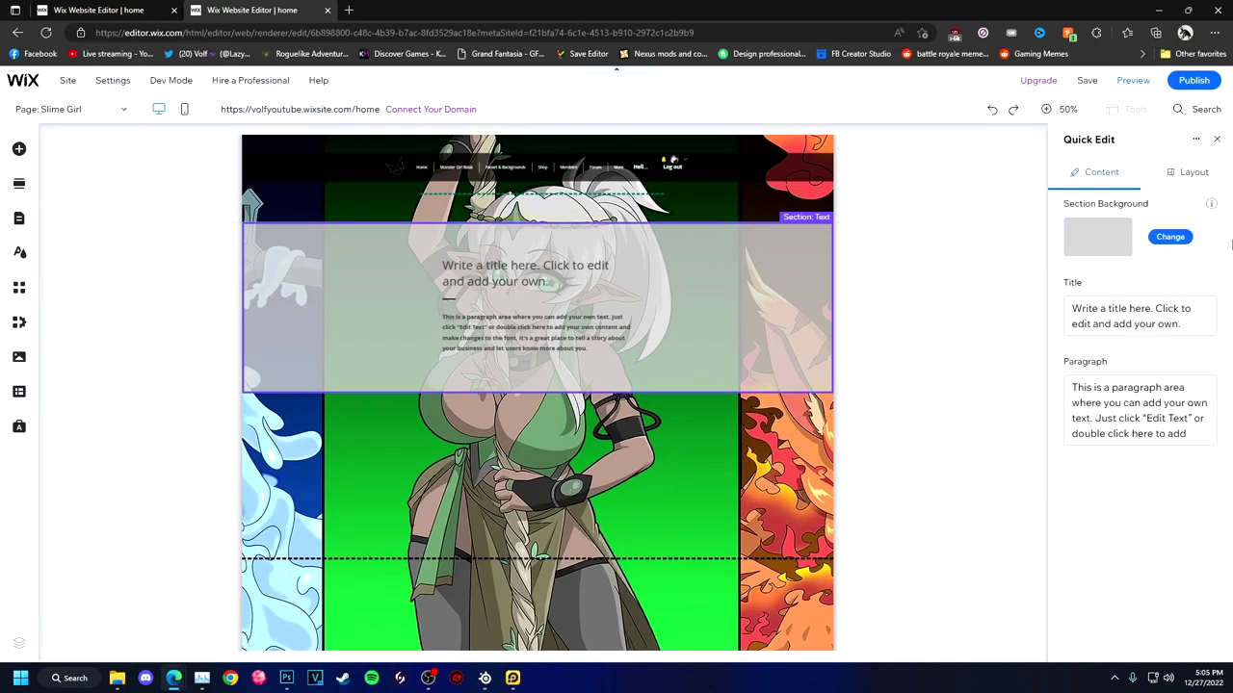
{"action": "key", "text": "Delete"}
{"action": "left_click", "coordinate": [18, 183]}
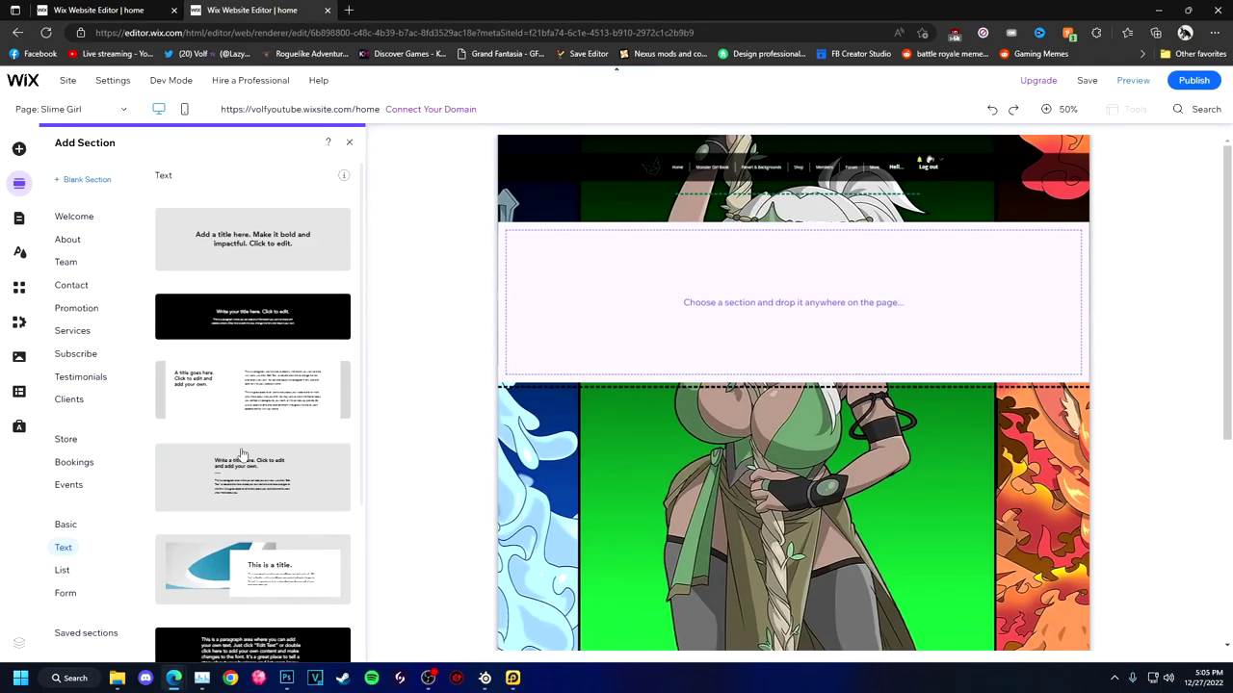
{"action": "key", "text": "ctrl+z"}
Remove the blue-swoosh text section from the page
{"action": "left_click", "coordinate": [91, 142]}
{"action": "left_click", "coordinate": [531, 365]}
{"action": "left_click", "coordinate": [1216, 140]}
{"action": "key", "text": "Delete"}
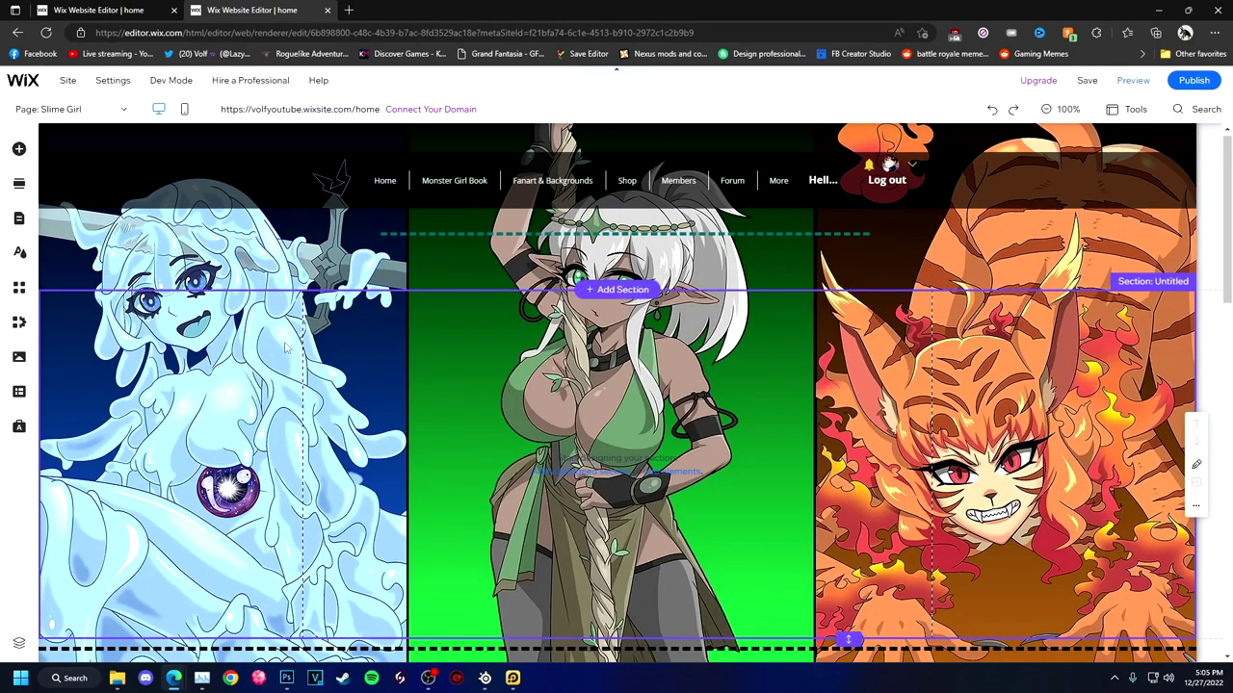
Add an About Me section from the About section designs
{"action": "left_click", "coordinate": [19, 183]}
{"action": "scroll", "coordinate": [311, 413], "scroll_direction": "up", "scroll_amount": 3}
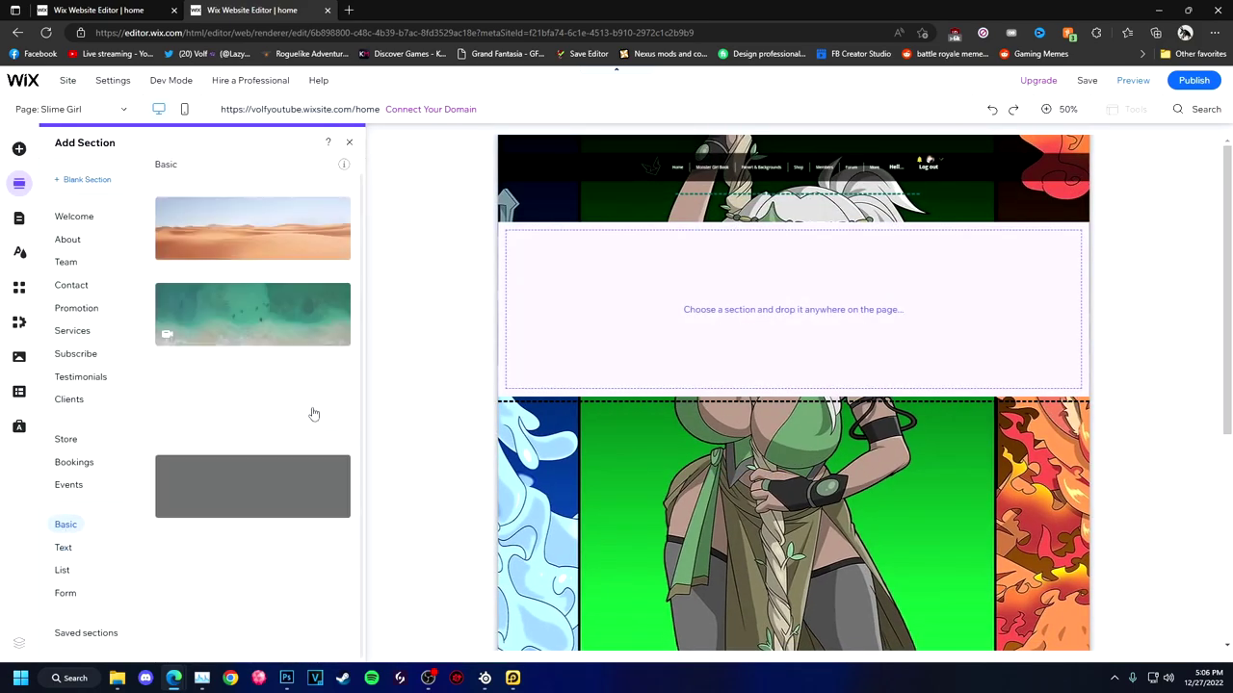
{"action": "scroll", "coordinate": [311, 413], "scroll_direction": "up", "scroll_amount": 5}
{"action": "left_click", "coordinate": [70, 240]}
{"action": "left_click", "coordinate": [252, 250]}
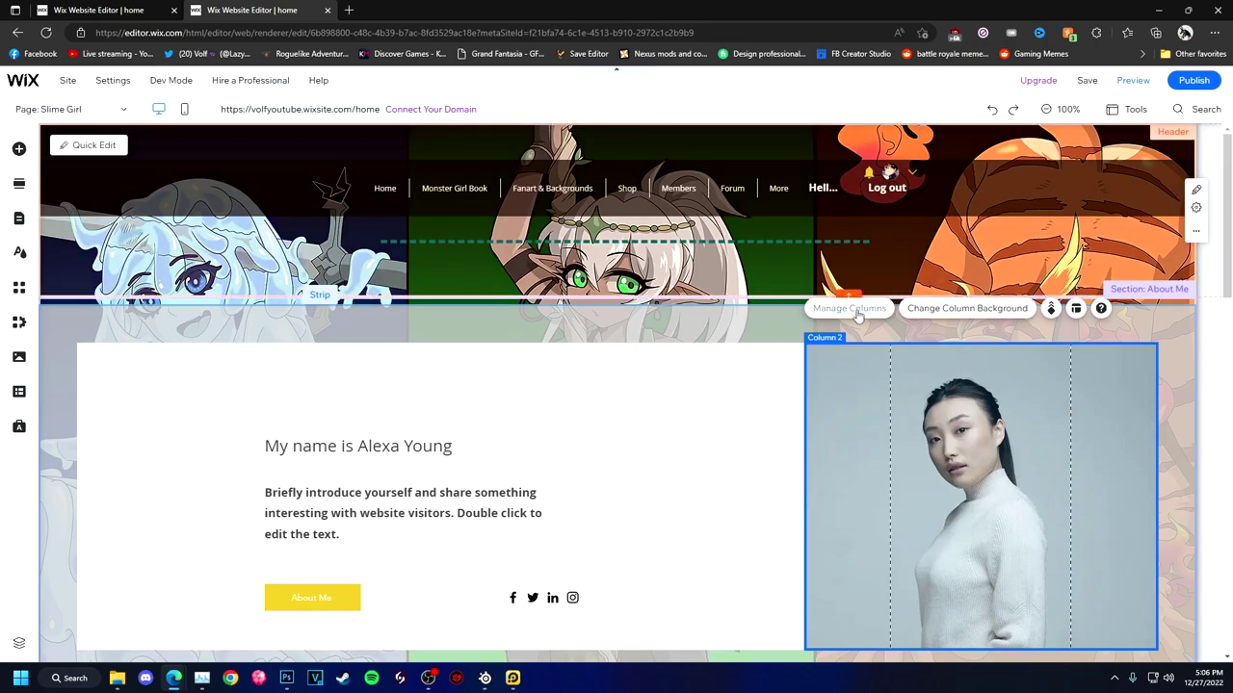
Open the About Me photo column's background image chooser showing Site Files
{"action": "left_click", "coordinate": [558, 344]}
{"action": "left_click", "coordinate": [963, 434]}
{"action": "left_click", "coordinate": [974, 306]}
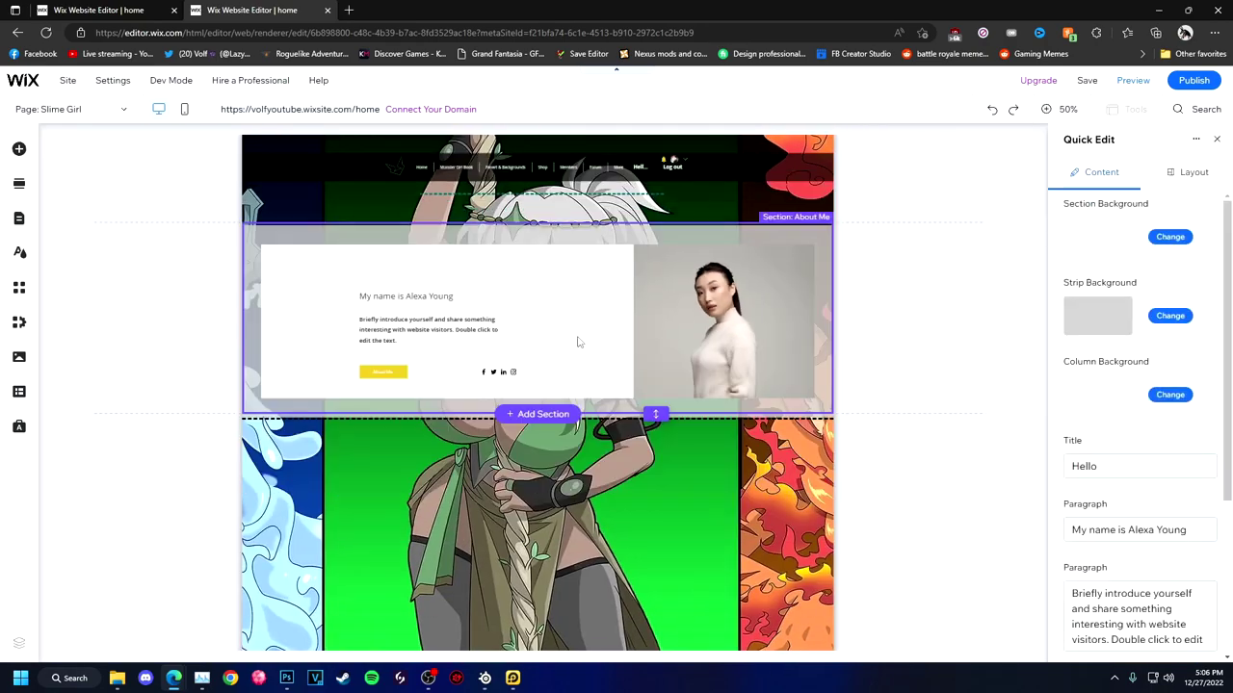
{"action": "left_click", "coordinate": [1136, 250]}
{"action": "left_click", "coordinate": [122, 237]}
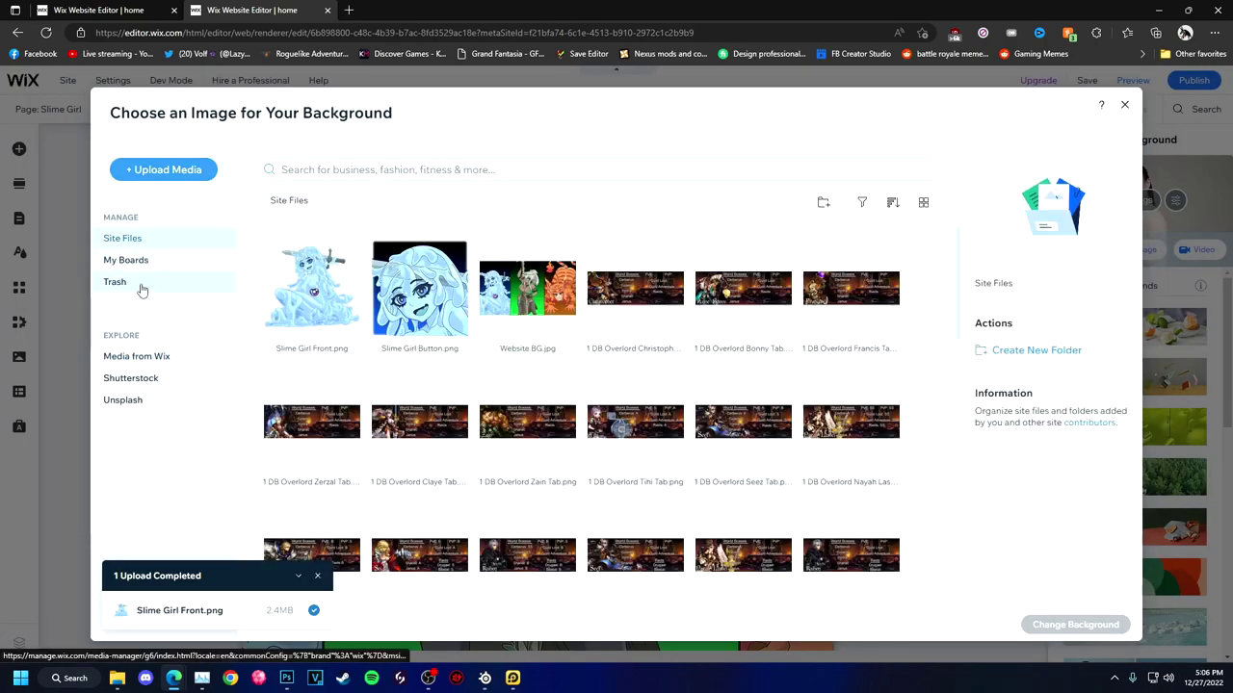
Set Slime Girl Front.png as the column background and open it in the image editor
{"action": "double_click", "coordinate": [554, 314]}
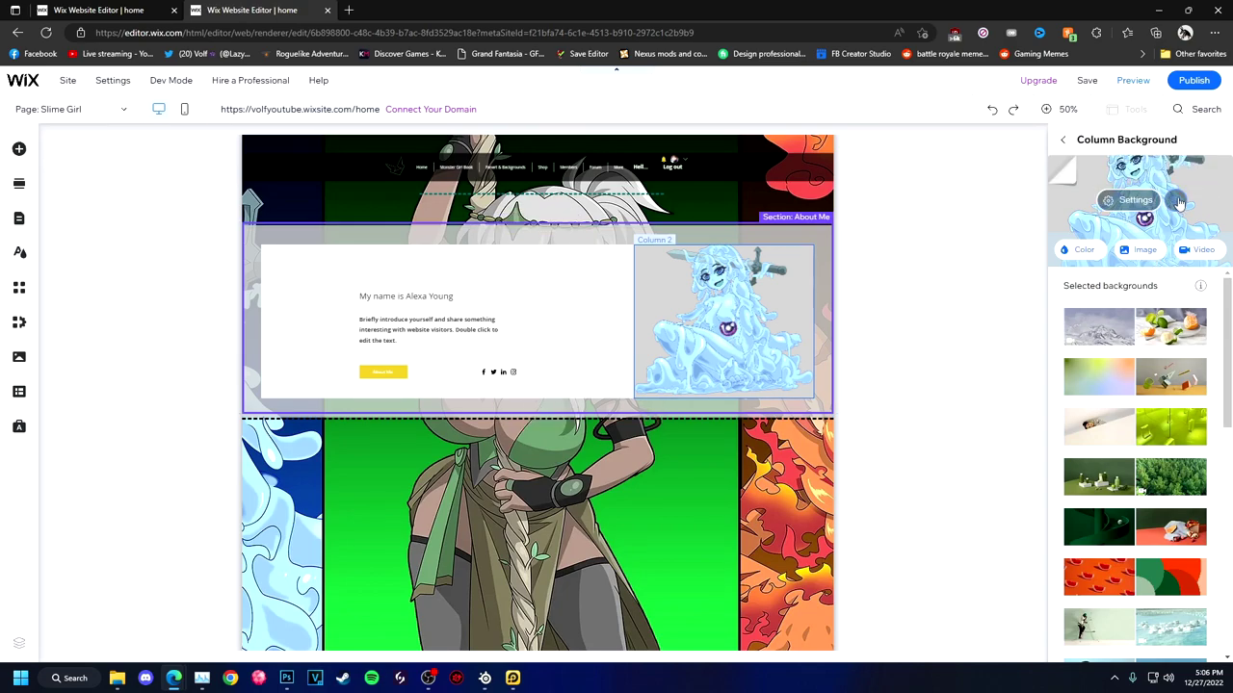
{"action": "left_click", "coordinate": [1179, 201]}
{"action": "left_click", "coordinate": [77, 171]}
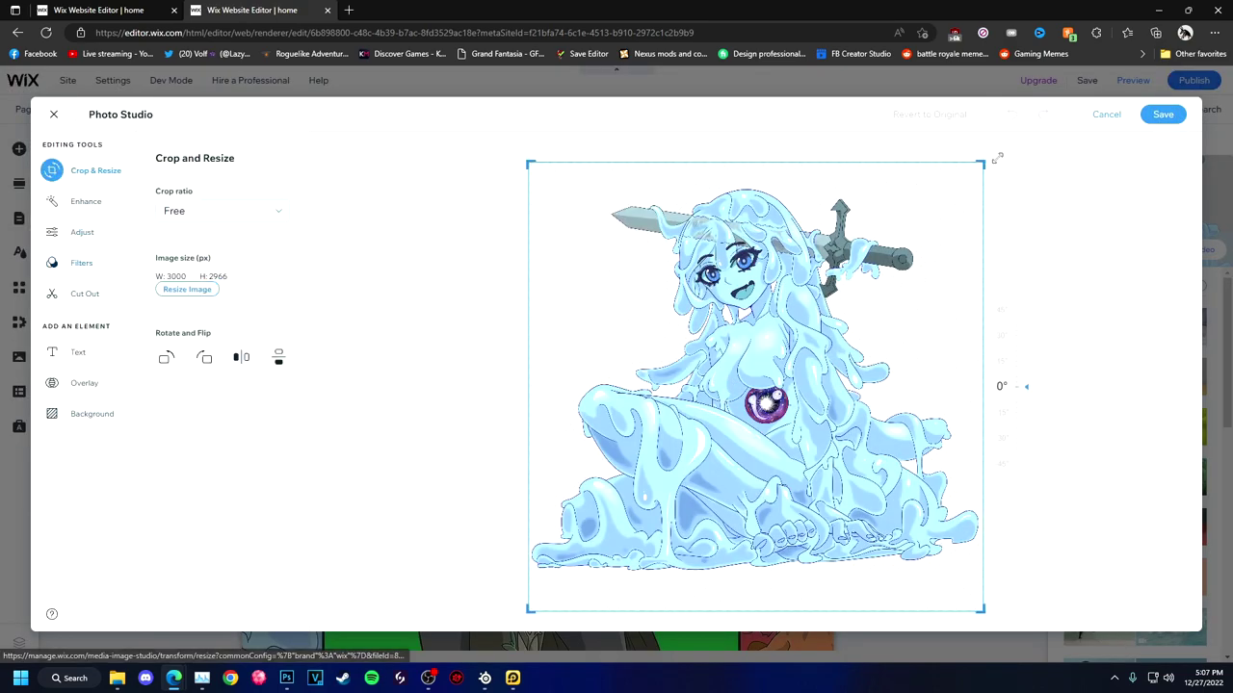
{"action": "left_click", "coordinate": [1162, 117]}
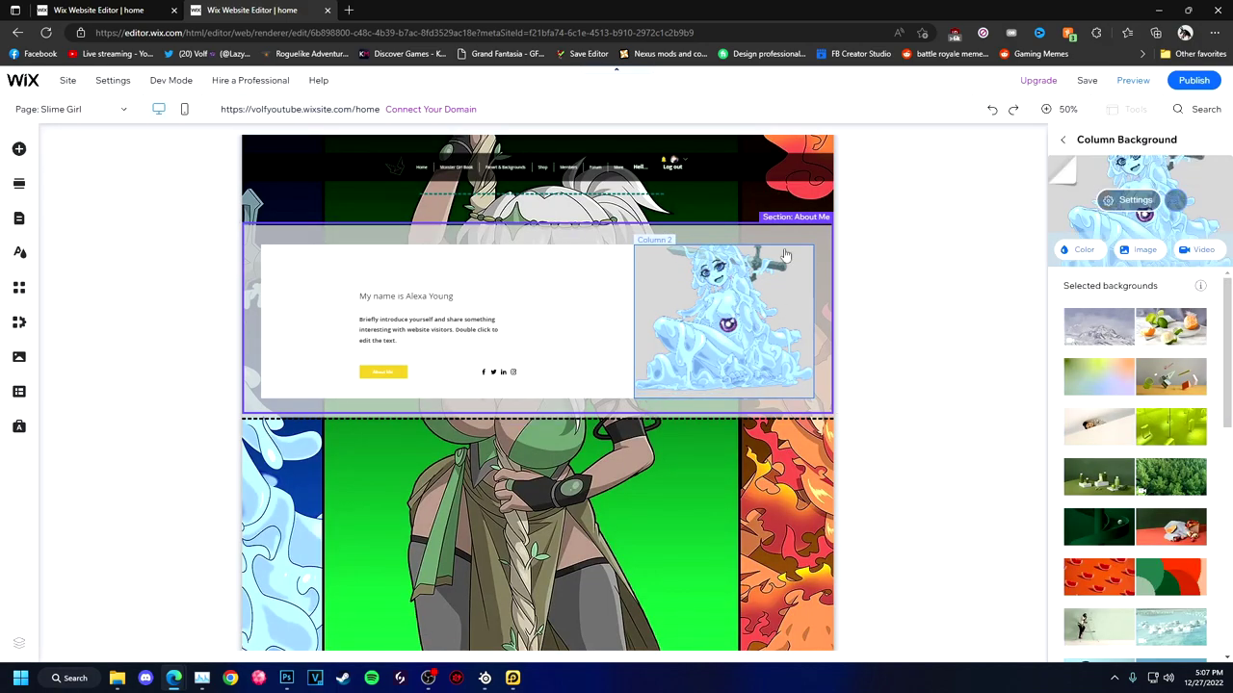
{"action": "left_click", "coordinate": [1137, 200]}
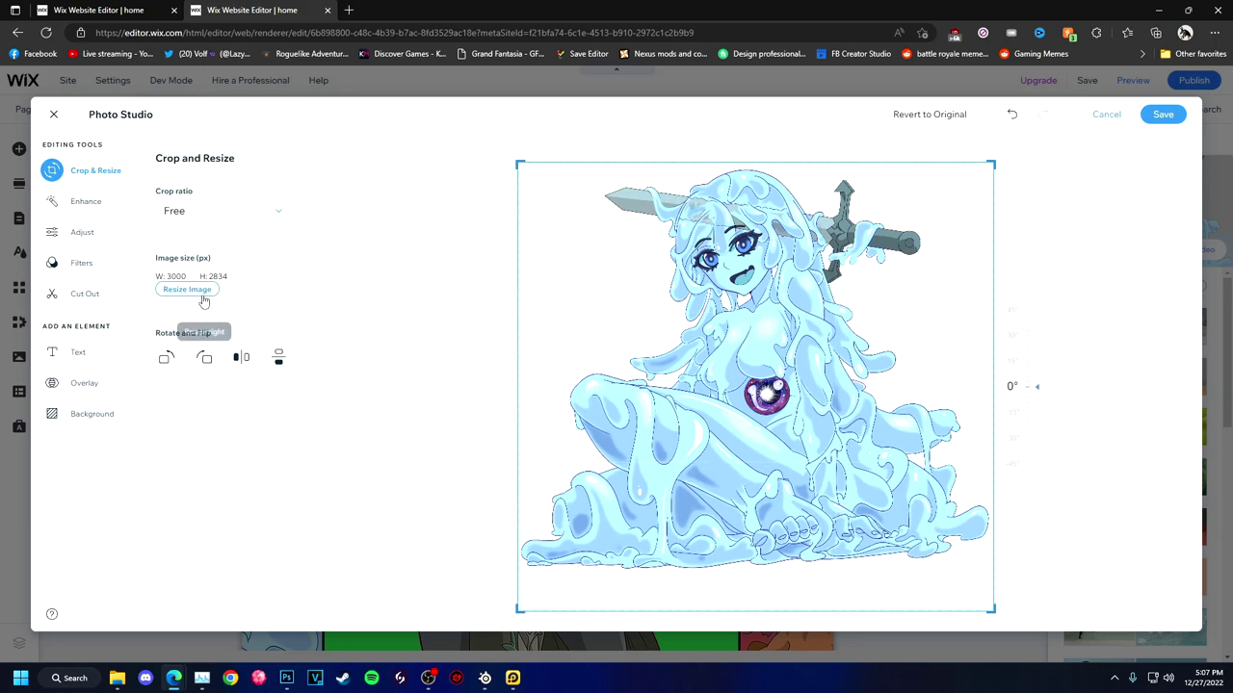
{"action": "left_click", "coordinate": [1108, 114]}
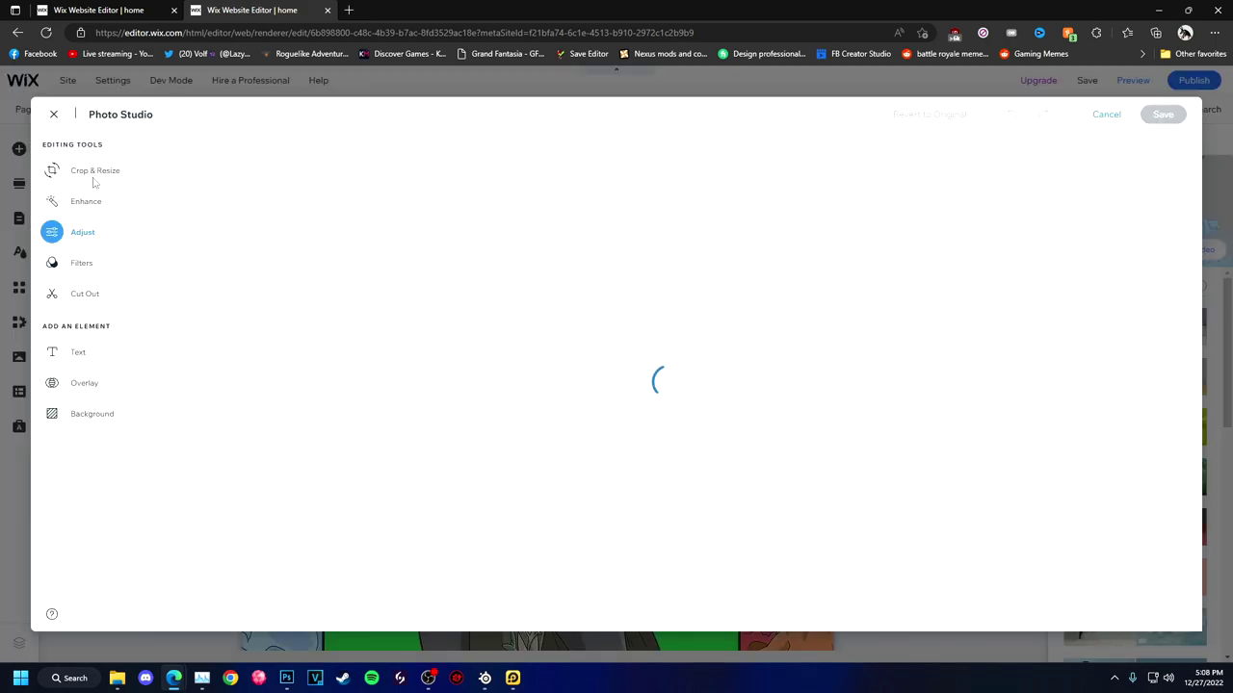
Try landscape and Free crop ratios, revert to the original, and browse the editing tools
{"action": "left_click", "coordinate": [184, 329]}
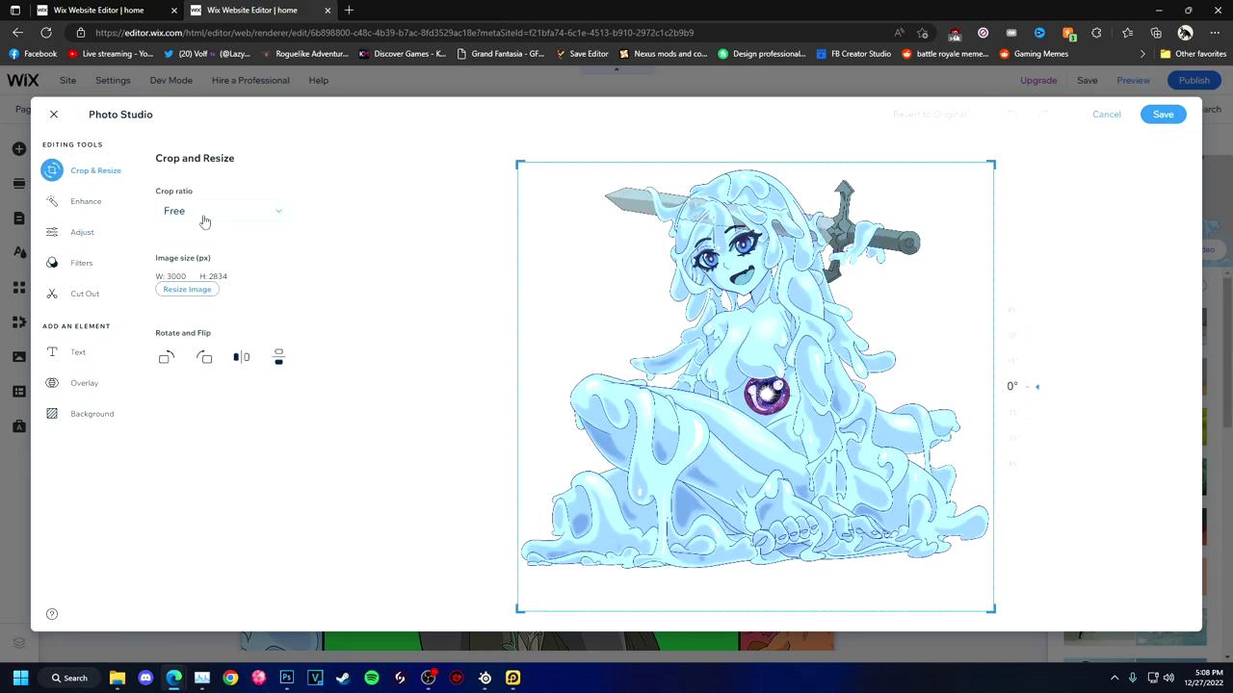
{"action": "left_click", "coordinate": [193, 211]}
{"action": "left_click", "coordinate": [187, 257]}
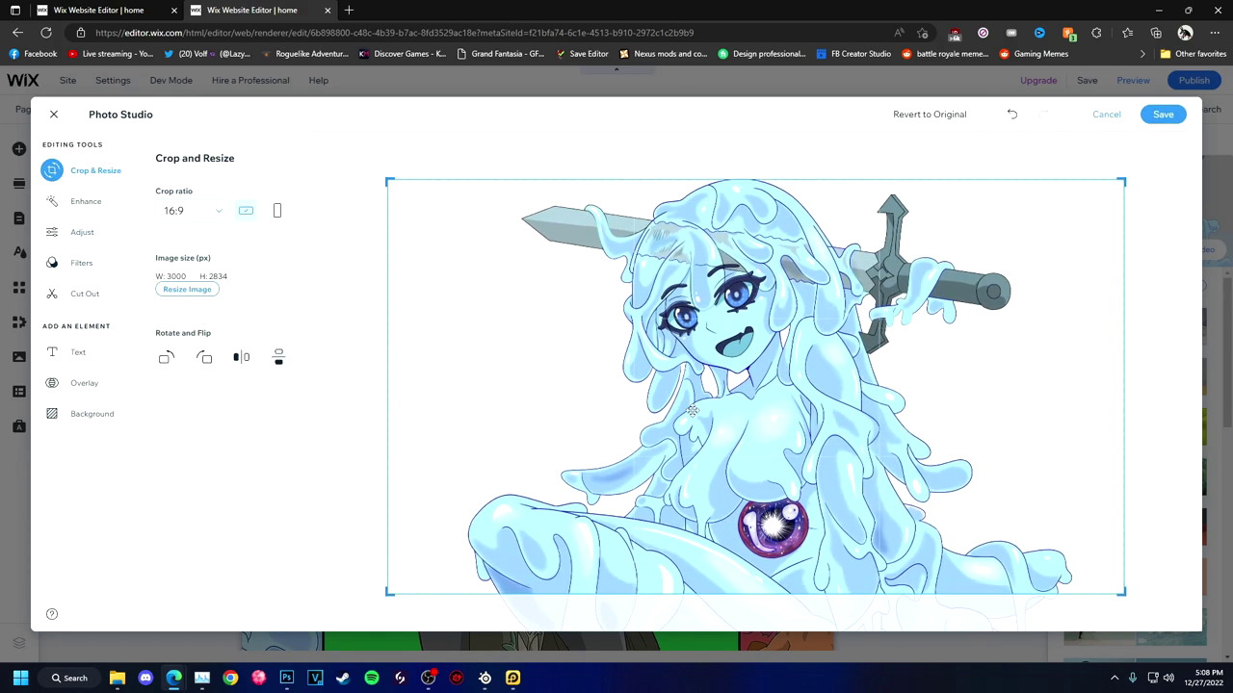
{"action": "left_click", "coordinate": [209, 213]}
{"action": "left_click", "coordinate": [183, 232]}
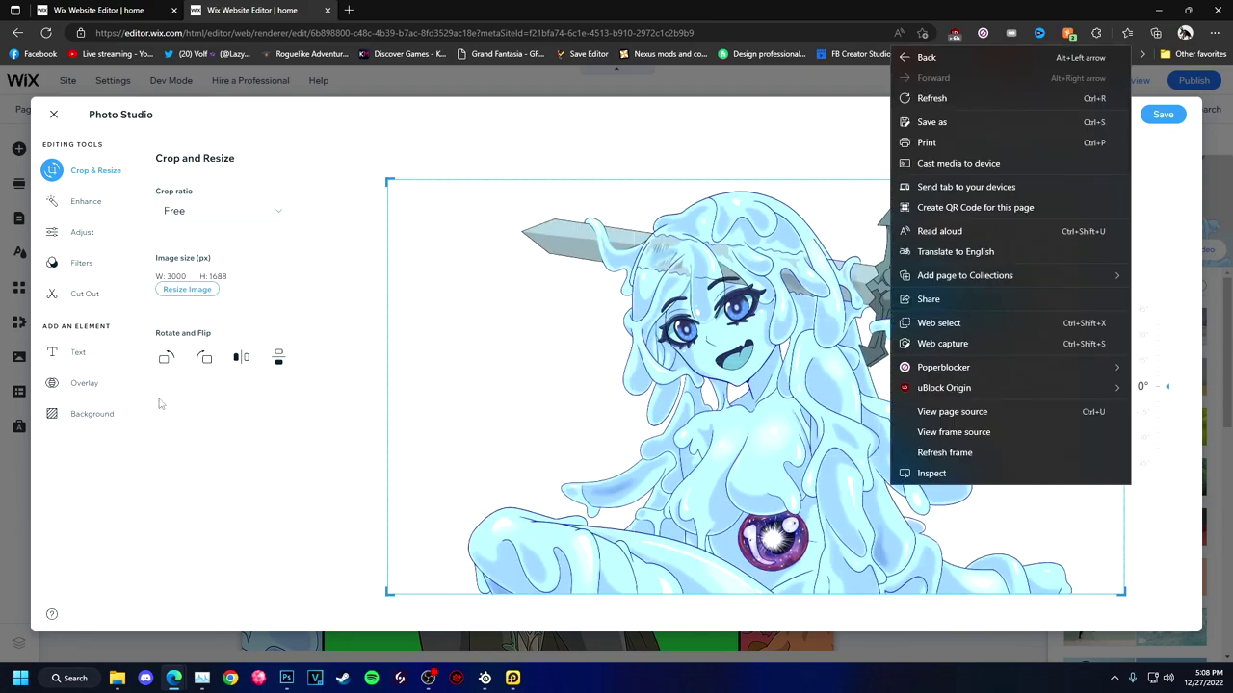
{"action": "left_click", "coordinate": [929, 114]}
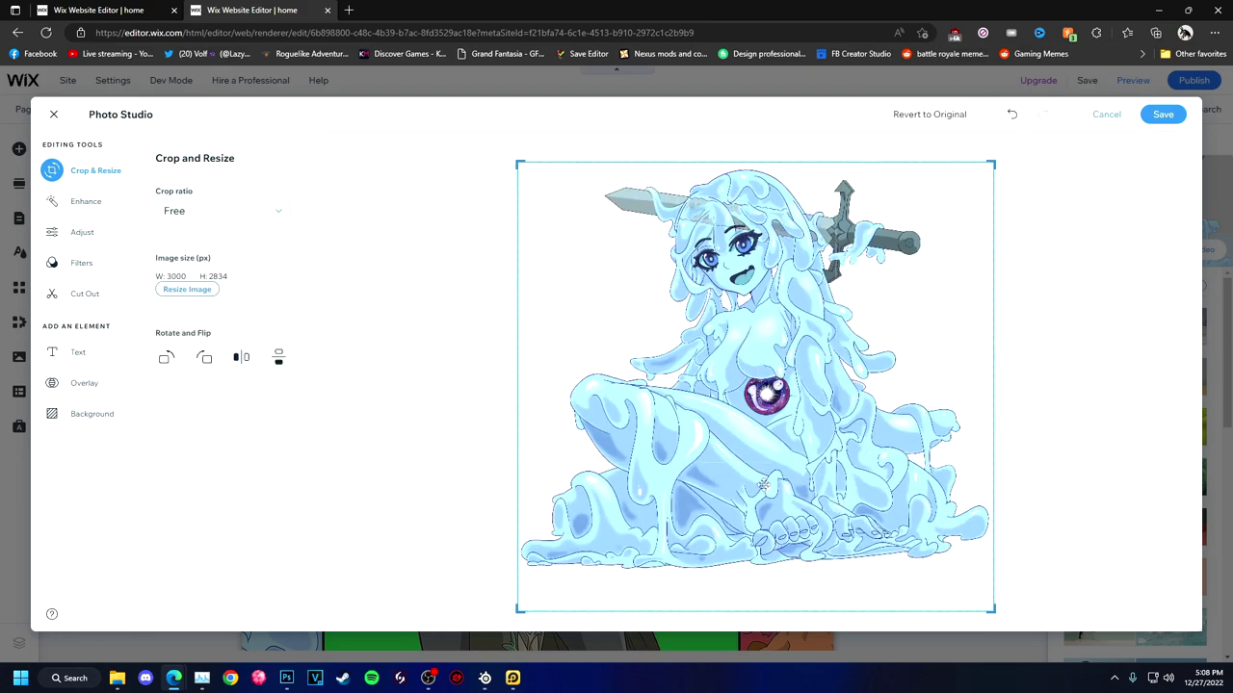
{"action": "left_click", "coordinate": [84, 201]}
{"action": "left_click", "coordinate": [82, 232]}
{"action": "left_click", "coordinate": [83, 294]}
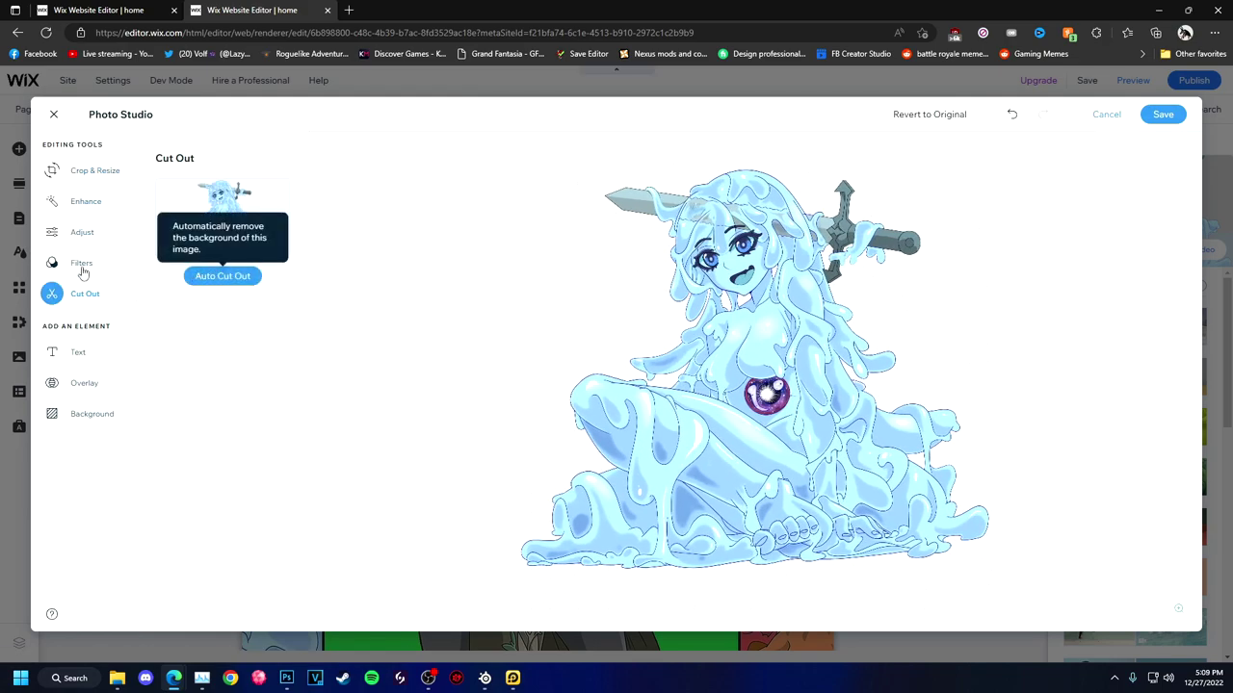
{"action": "left_click", "coordinate": [81, 262]}
{"action": "left_click", "coordinate": [95, 170]}
Resize the slime-girl image to 1920 × 1814 and save it
{"action": "left_click", "coordinate": [192, 287]}
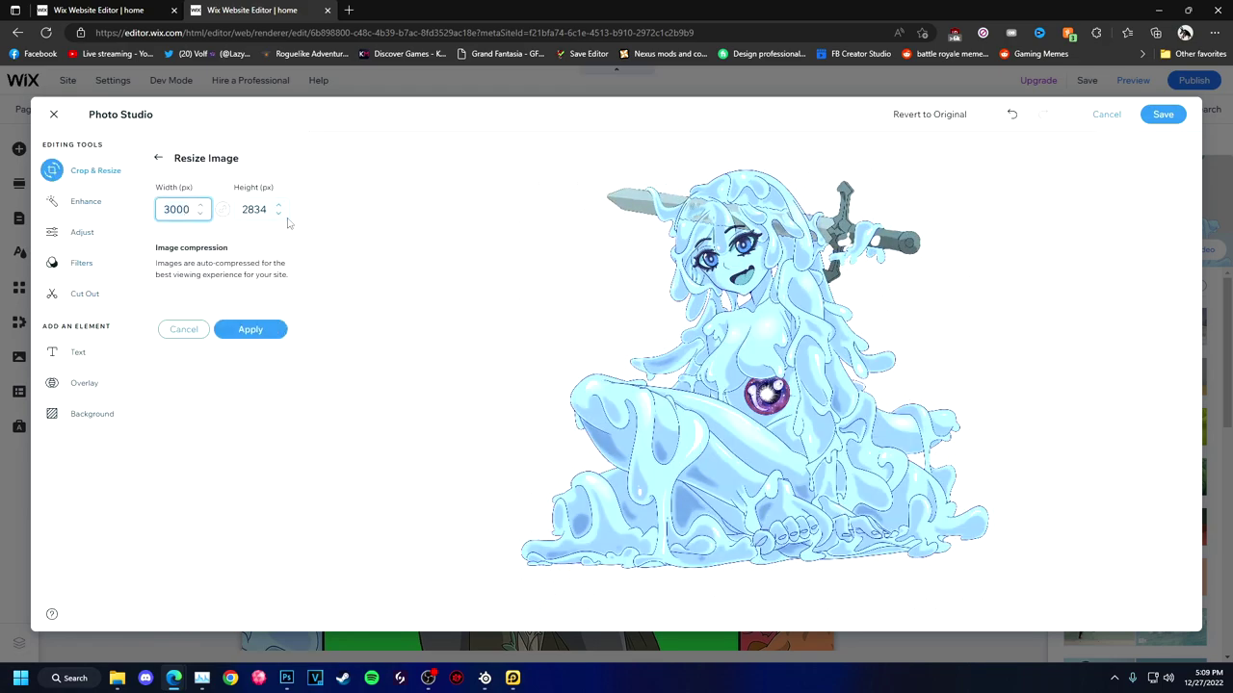
{"action": "left_click", "coordinate": [249, 330]}
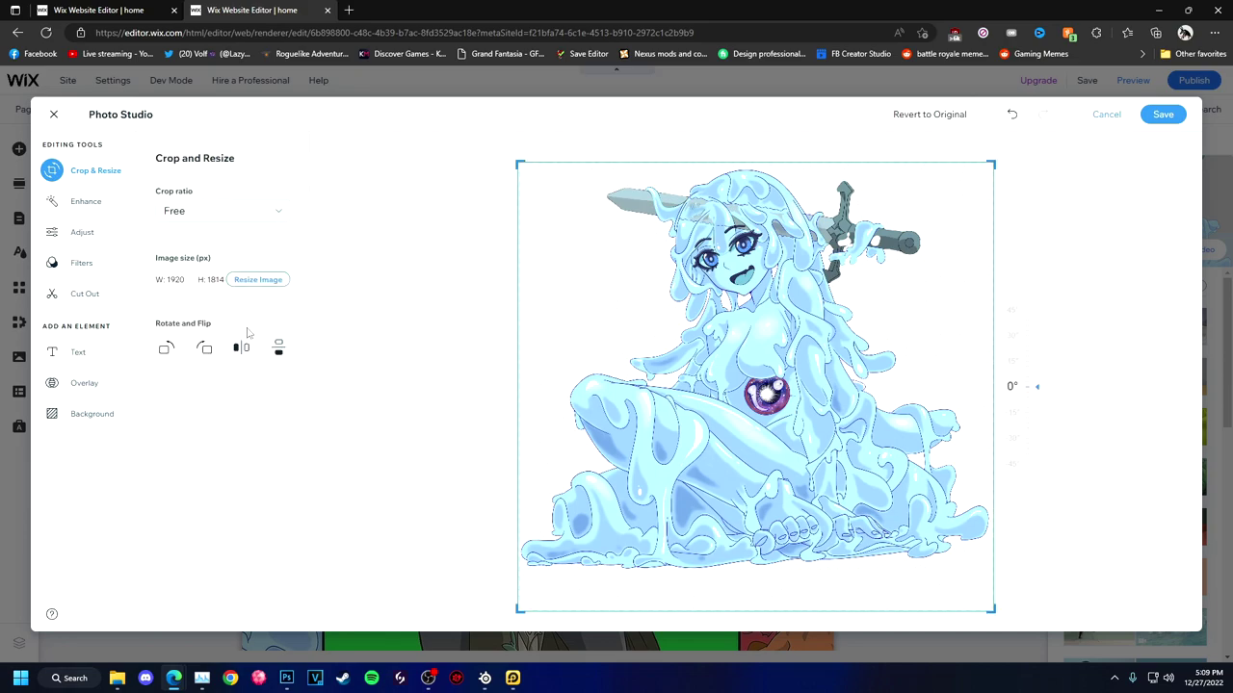
{"action": "left_click", "coordinate": [1145, 121]}
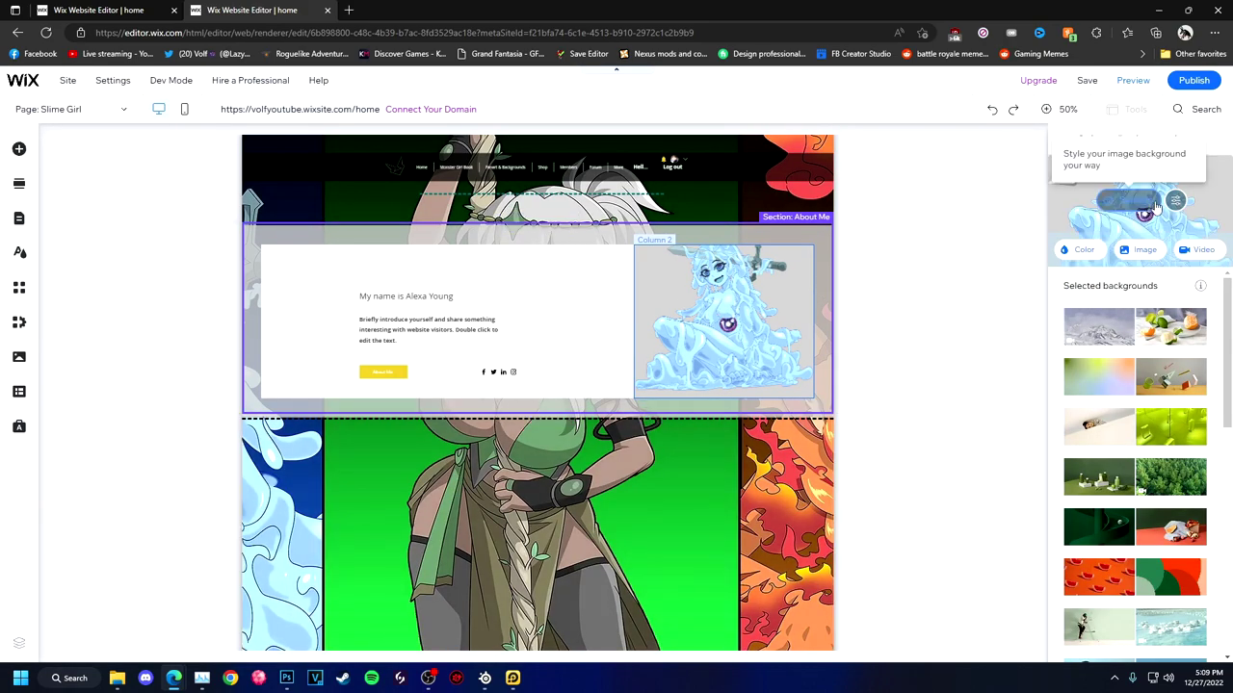
Centre the slime-girl art within the About Me image column
{"action": "left_click", "coordinate": [1173, 200]}
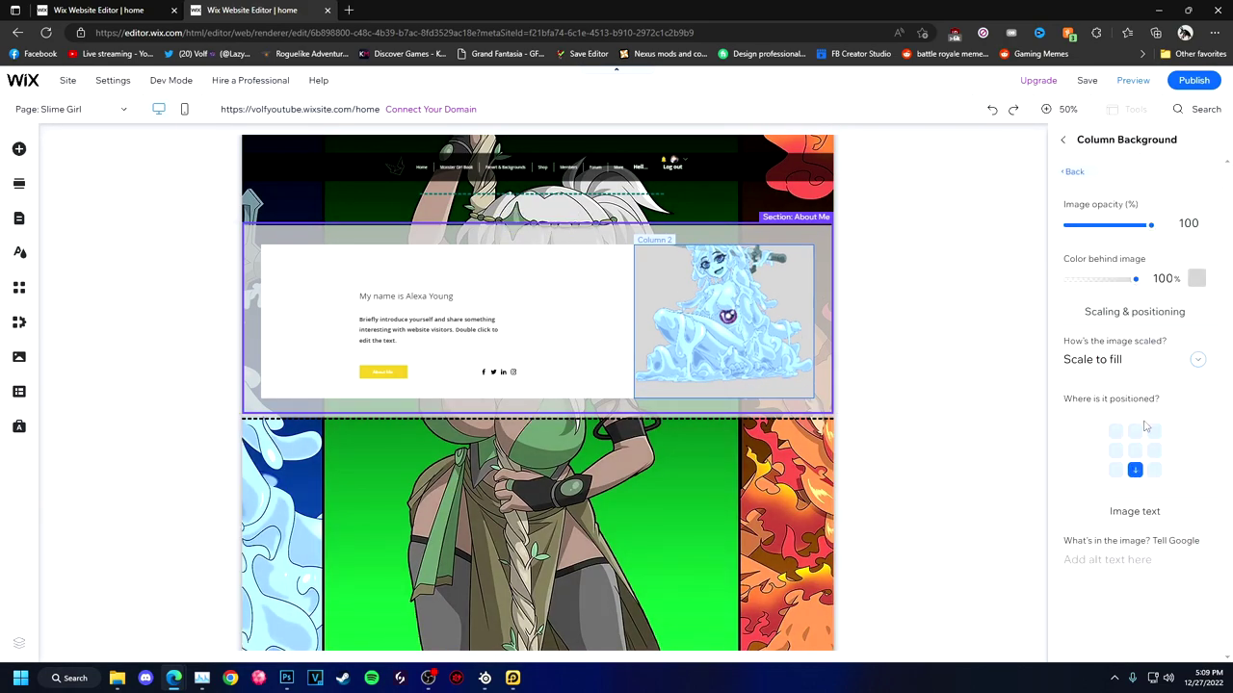
{"action": "left_click", "coordinate": [1134, 452]}
{"action": "scroll", "coordinate": [1197, 360], "scroll_direction": "down", "scroll_amount": 2}
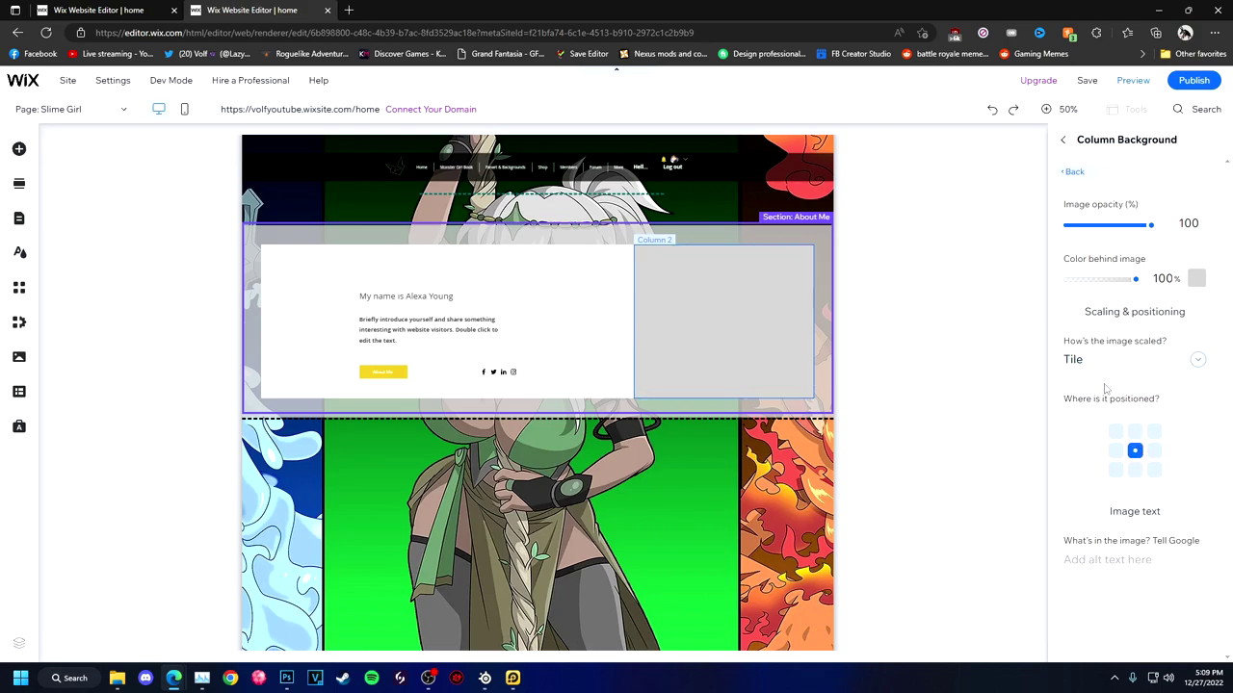
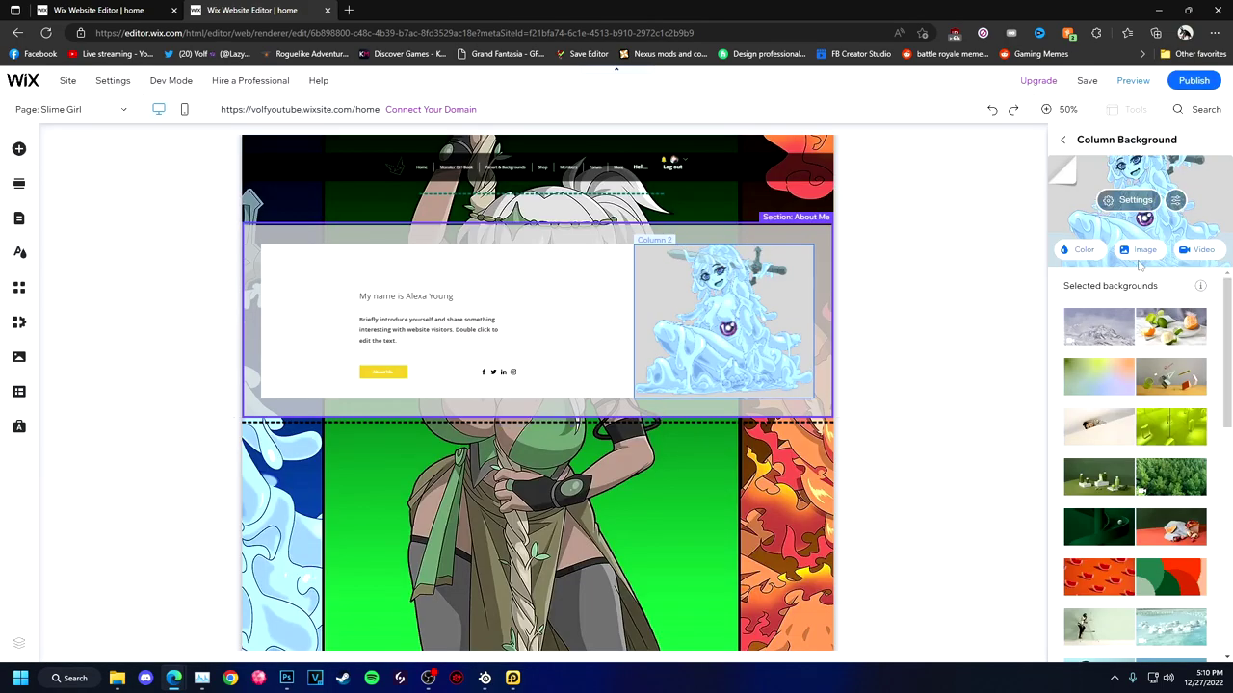
Adjust the slime image's position in the column background settings
{"action": "left_click", "coordinate": [1134, 199]}
{"action": "left_click", "coordinate": [1155, 451]}
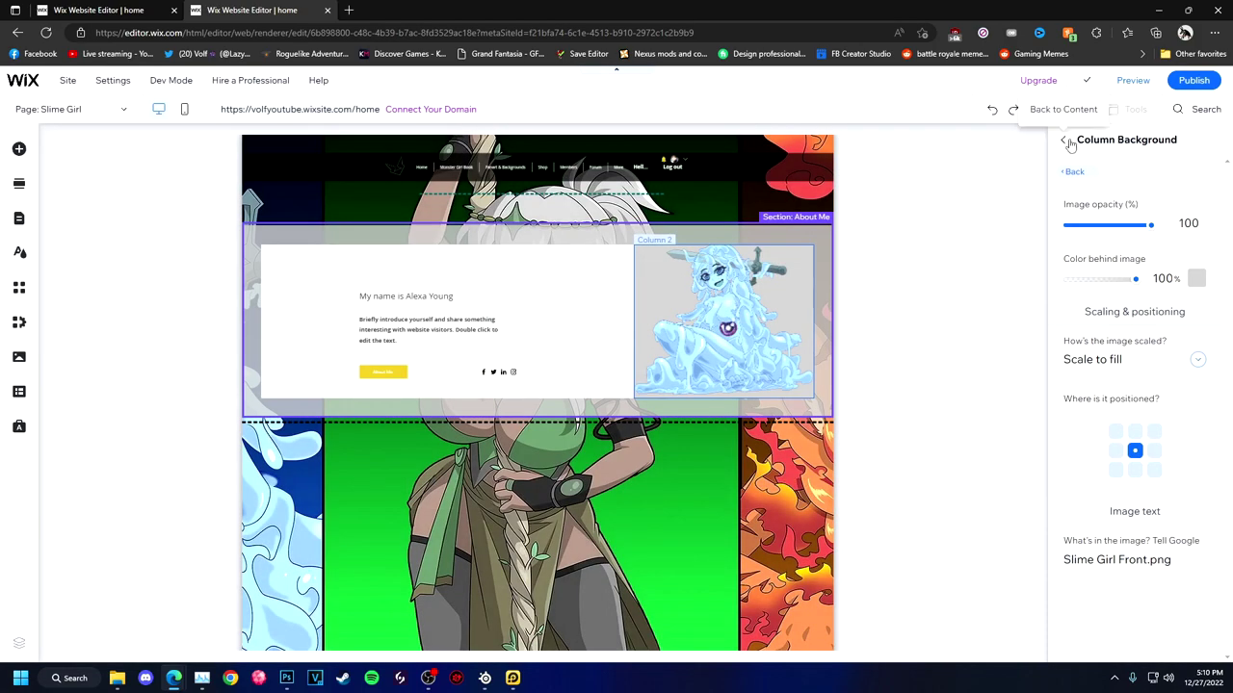
{"action": "left_click", "coordinate": [1060, 109]}
Select the slime column and the About Me title, then bring up Quick Edit for its texts
{"action": "scroll", "coordinate": [980, 465], "scroll_direction": "down", "scroll_amount": 1}
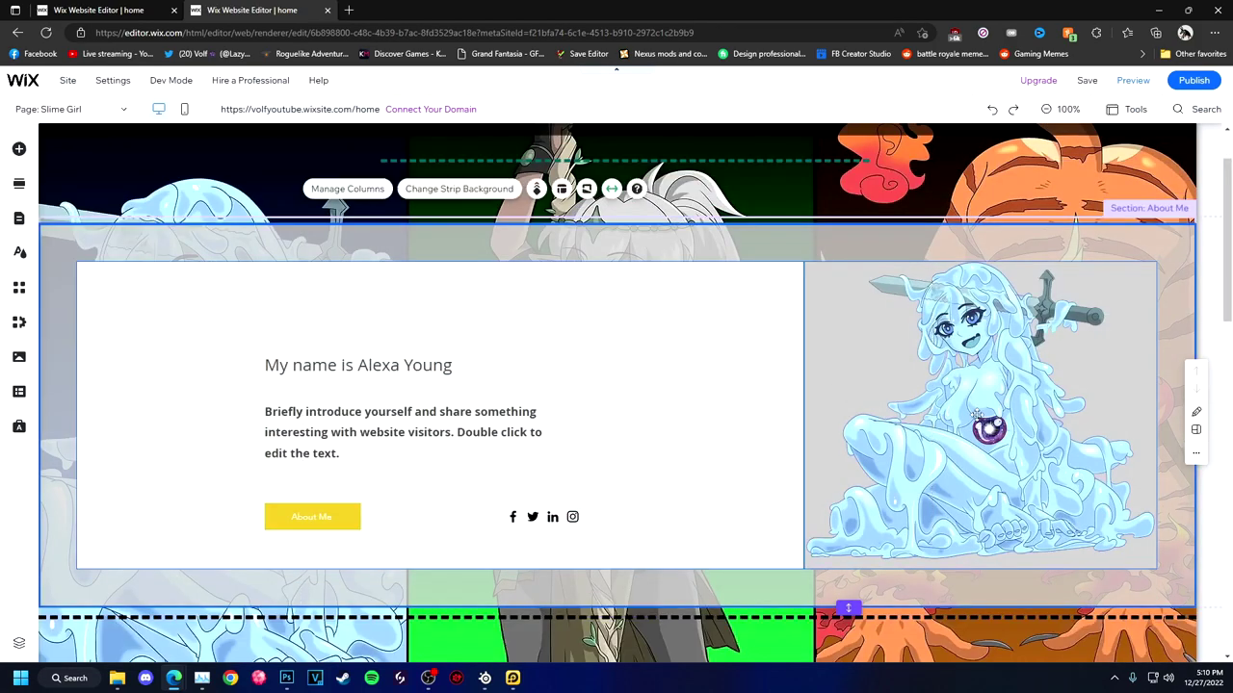
{"action": "left_click", "coordinate": [943, 381]}
{"action": "left_click", "coordinate": [356, 368]}
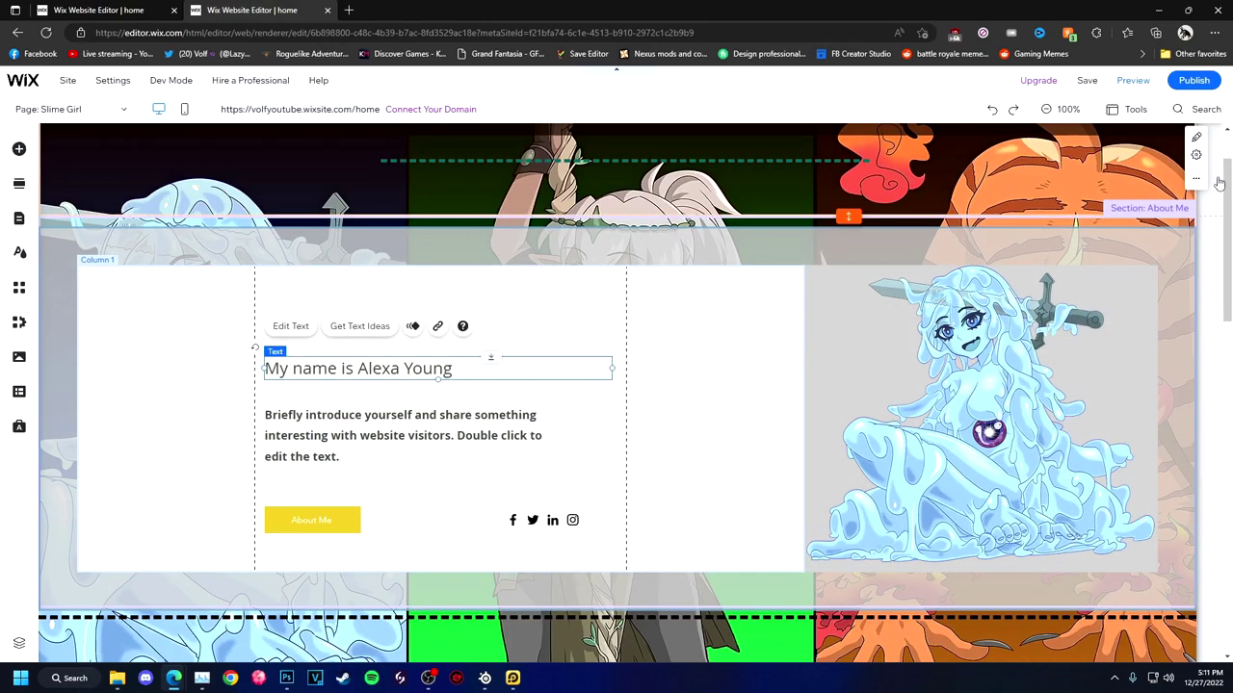
{"action": "left_click", "coordinate": [1098, 493]}
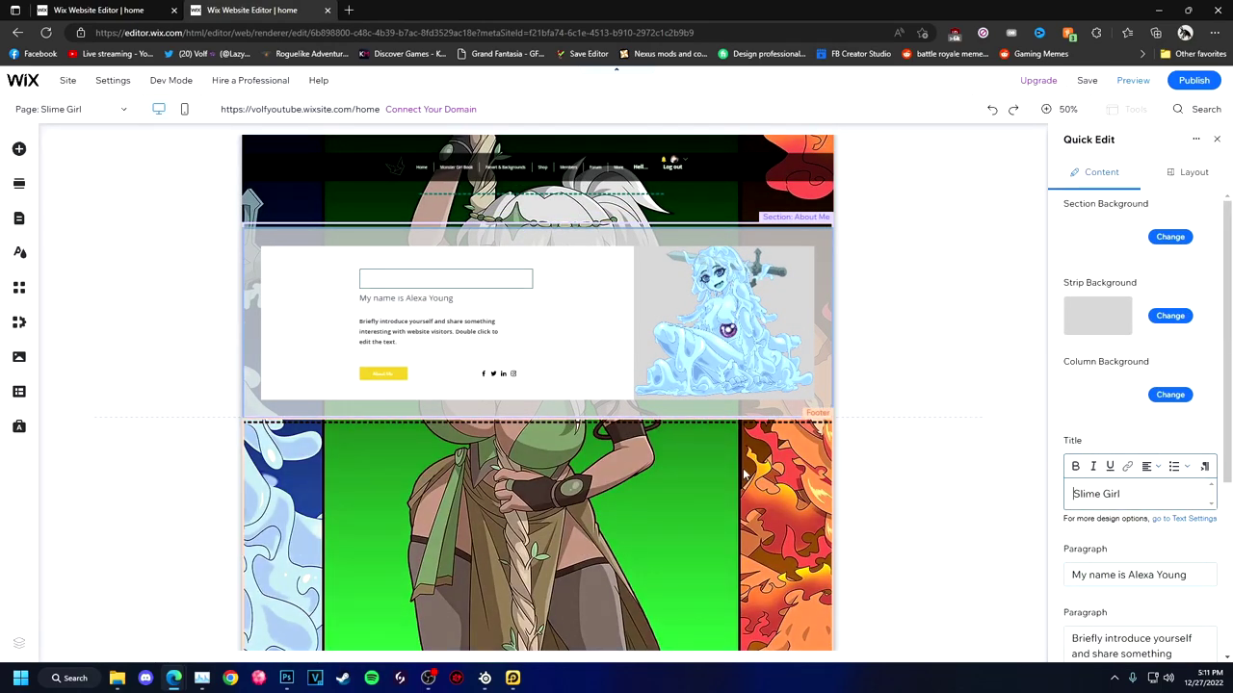
Change the first paragraph to read '#004 - Slime Girl'
{"action": "left_click", "coordinate": [1197, 568]}
{"action": "key", "text": "BackSpace"}
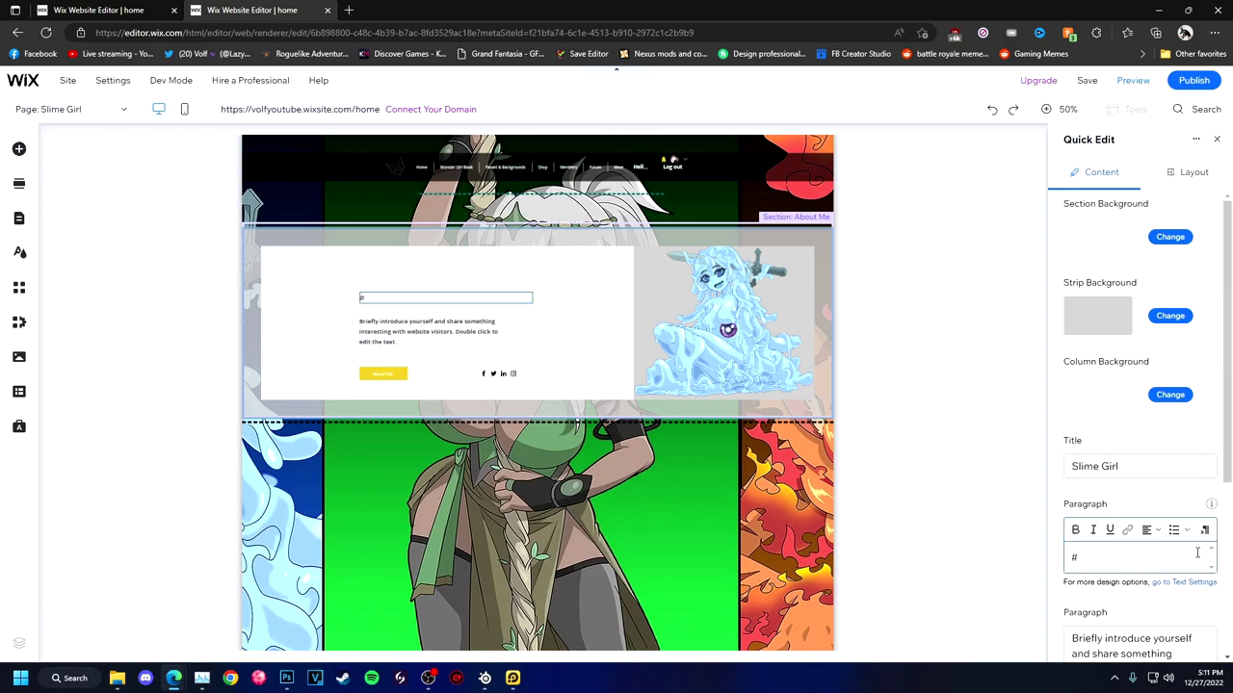
{"action": "left_click", "coordinate": [1141, 472]}
{"action": "key", "text": "alt+Tab"}
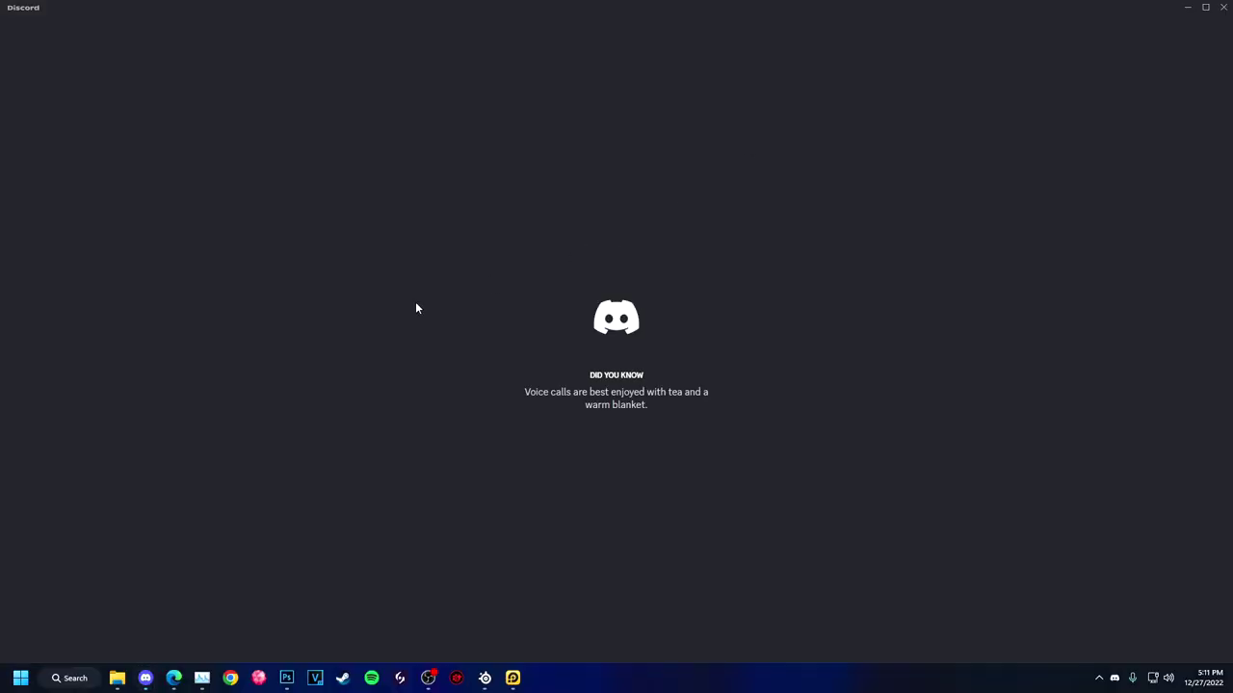
{"action": "key", "text": "alt+Tab"}
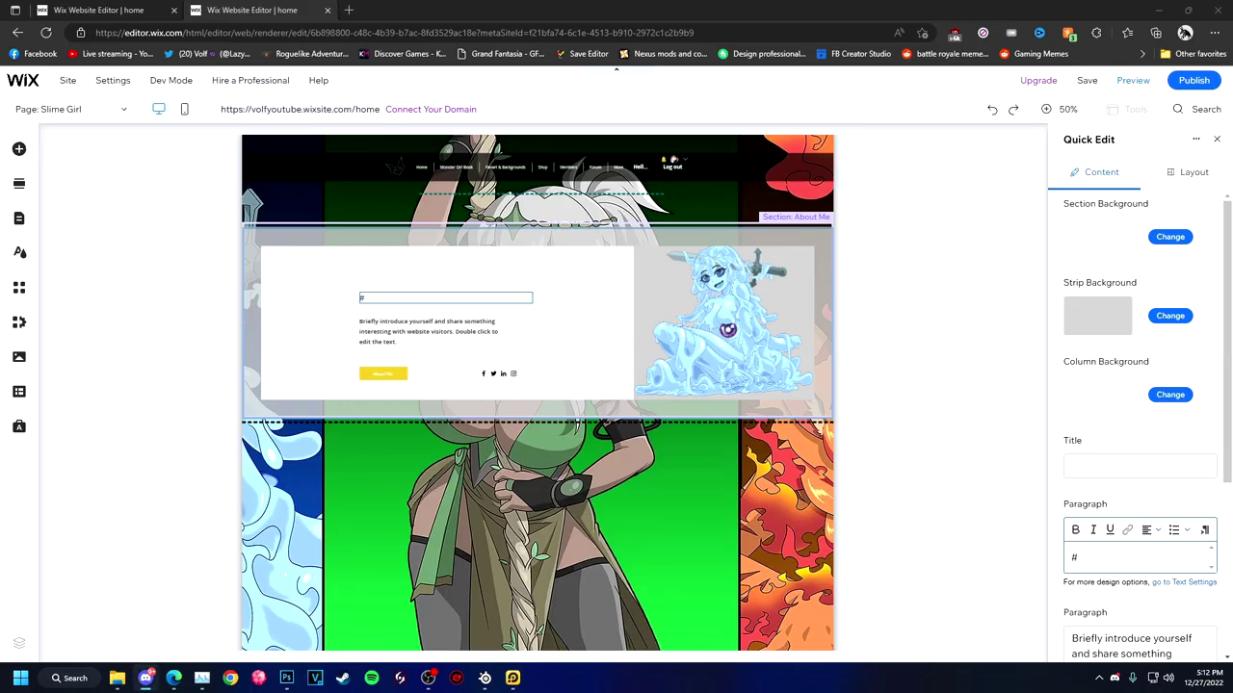
{"action": "left_click_drag", "start_coordinate": [1082, 558], "coordinate": [1056, 556]}
{"action": "type", "text": "004"}
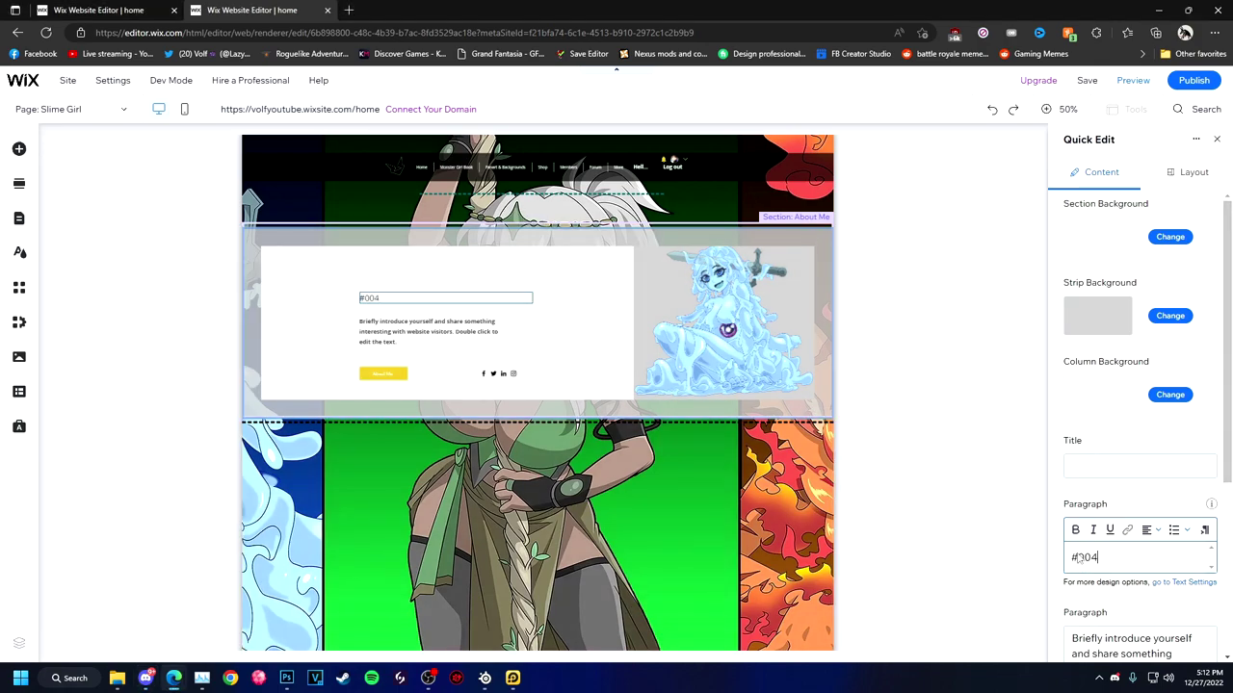
{"action": "type", "text": " - Slime Girl"}
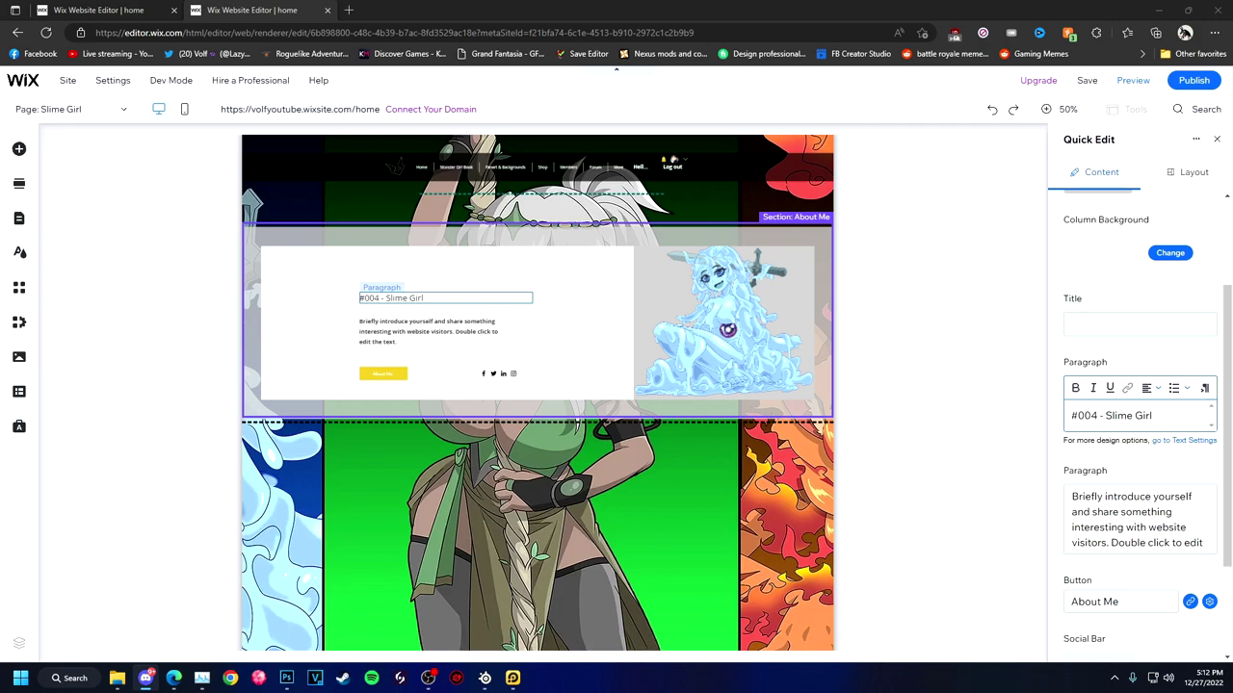
Replace the description with the pasted Slime Girl stats and format them as a bulleted list
{"action": "left_click", "coordinate": [1077, 556]}
{"action": "key", "text": "ctrl+a"}
{"action": "type", "text": "Type: Water Height: 4.1ft Origin: Royal Slime Habitat: Caves Personality: Playful Lore: These monsters love to play tricks on adventurers. They even like to take items from inexperienced adventurers. Some special slimes can mutate to make them strong."}
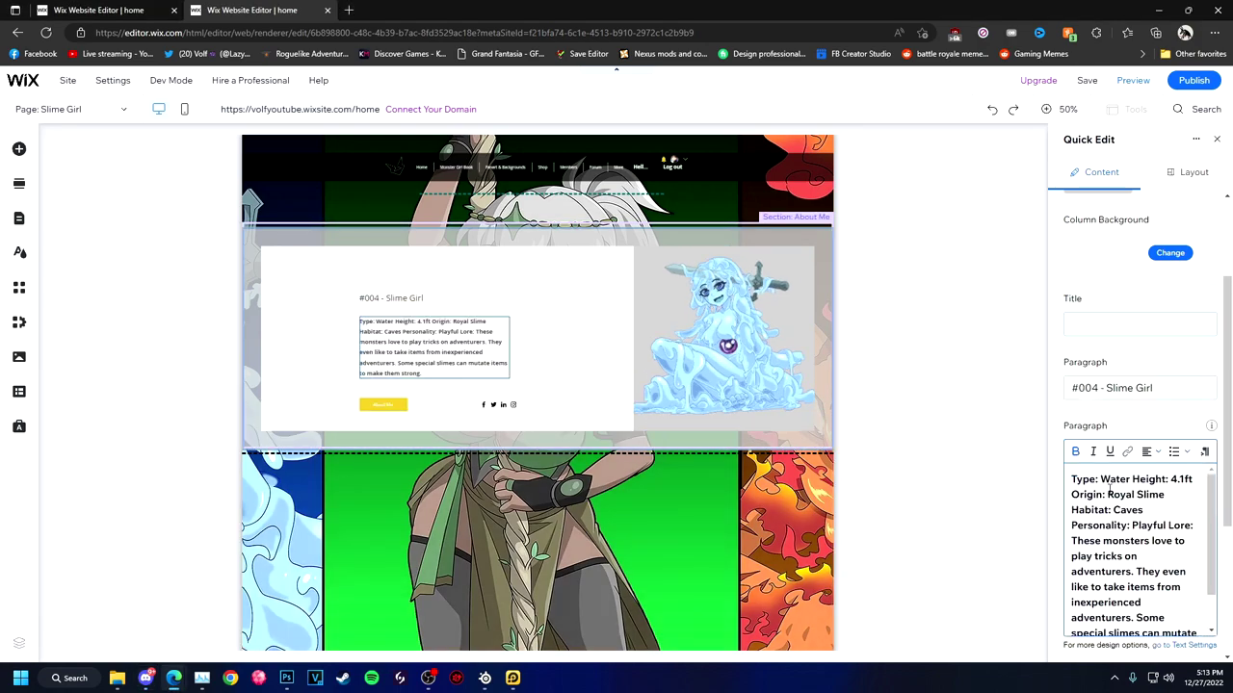
{"action": "key", "text": "ctrl+a"}
{"action": "left_click", "coordinate": [1185, 453]}
{"action": "left_click", "coordinate": [1184, 465]}
Put Type, Height, Origin and Habitat each on their own line
{"action": "left_click", "coordinate": [1149, 479]}
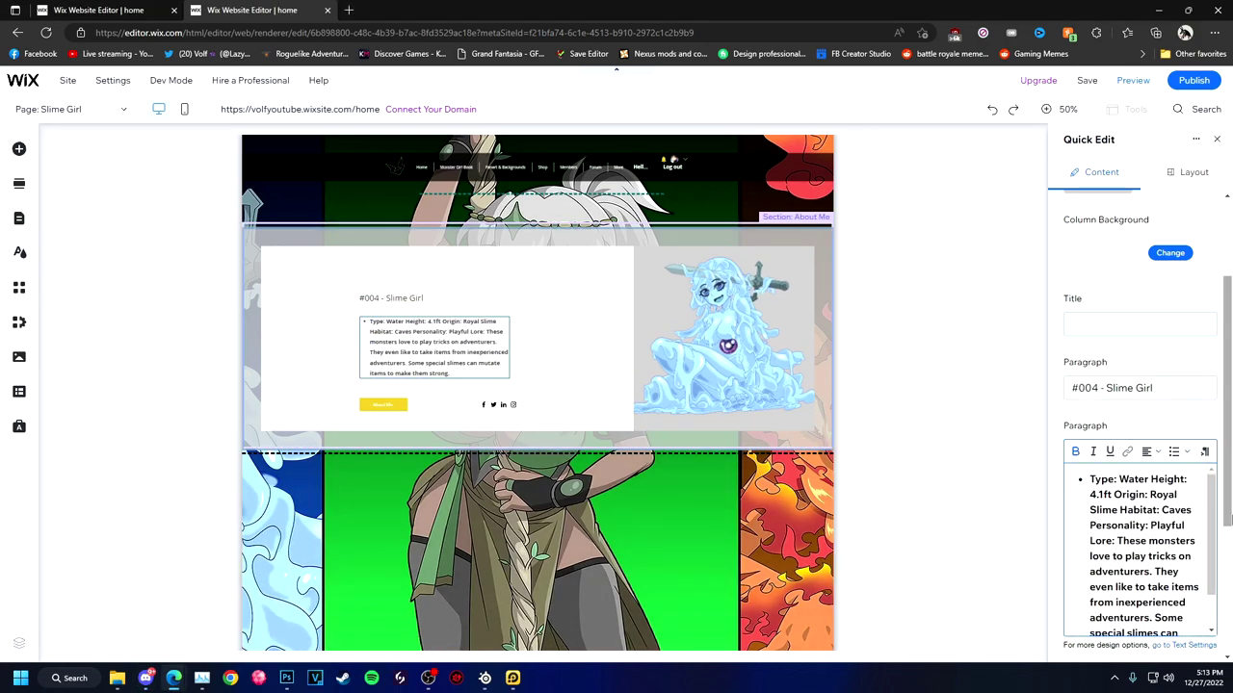
{"action": "key", "text": "shift+Return"}
{"action": "key", "text": "shift+Return"}
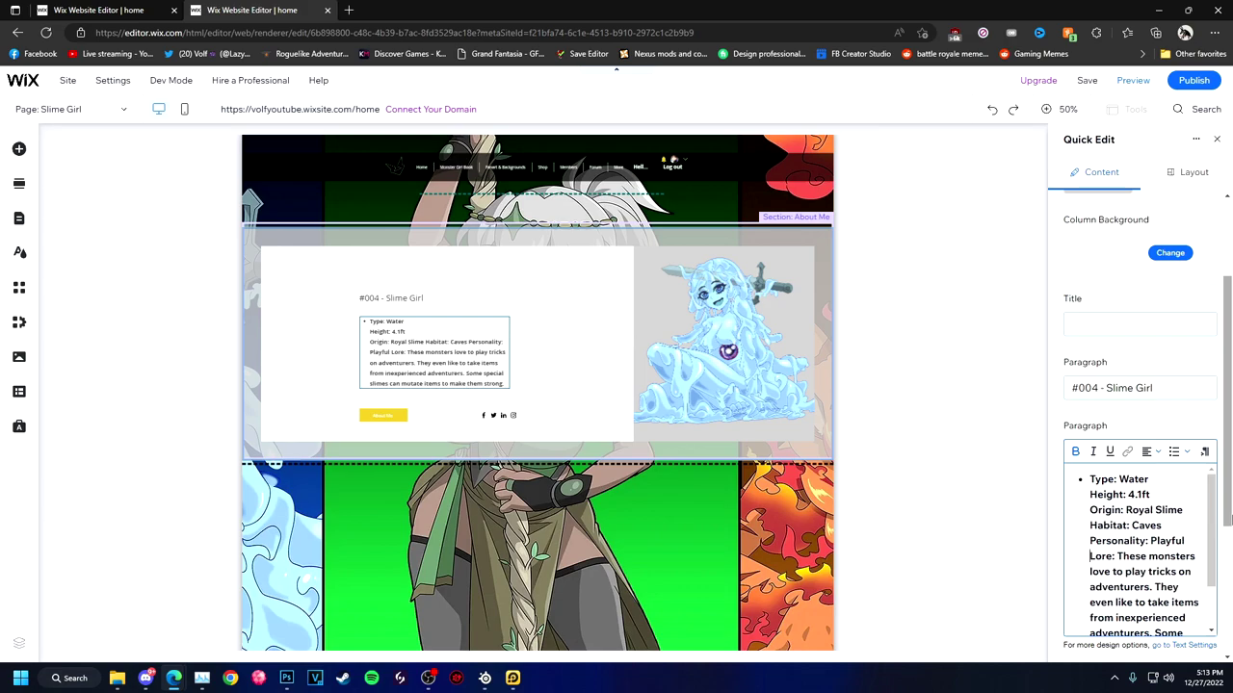
{"action": "key", "text": "End"}
{"action": "key", "text": "shift+Return"}
{"action": "key", "text": "shift+Return"}
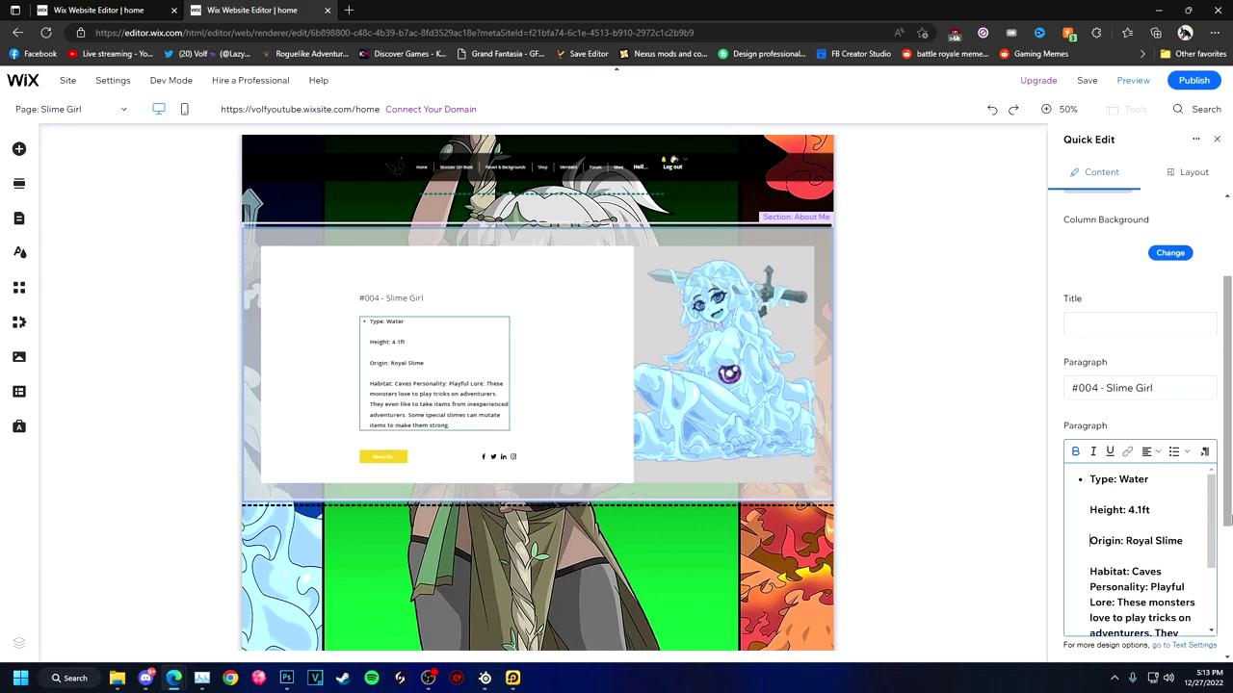
{"action": "key", "text": "BackSpace"}
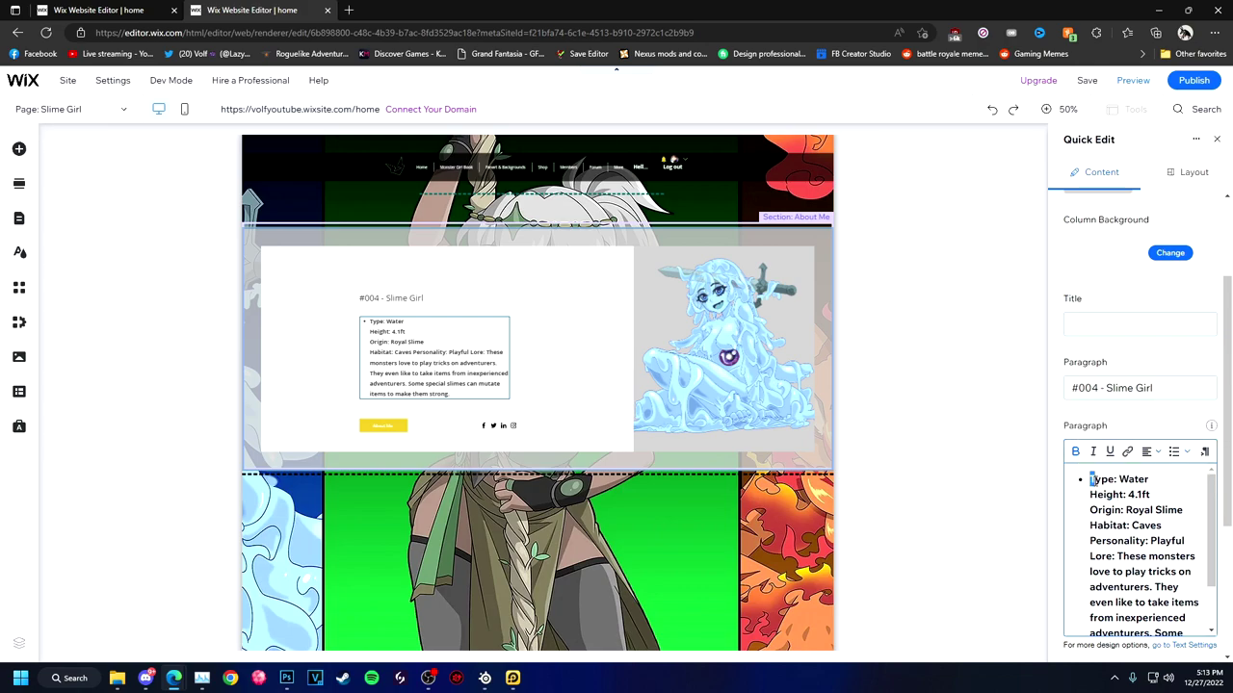
Bold the Habitat, Lore and other stat labels, and make Personality its own bullet
{"action": "key", "text": "ctrl+a"}
{"action": "key", "text": "ctrl+b"}
{"action": "left_click", "coordinate": [1091, 477]}
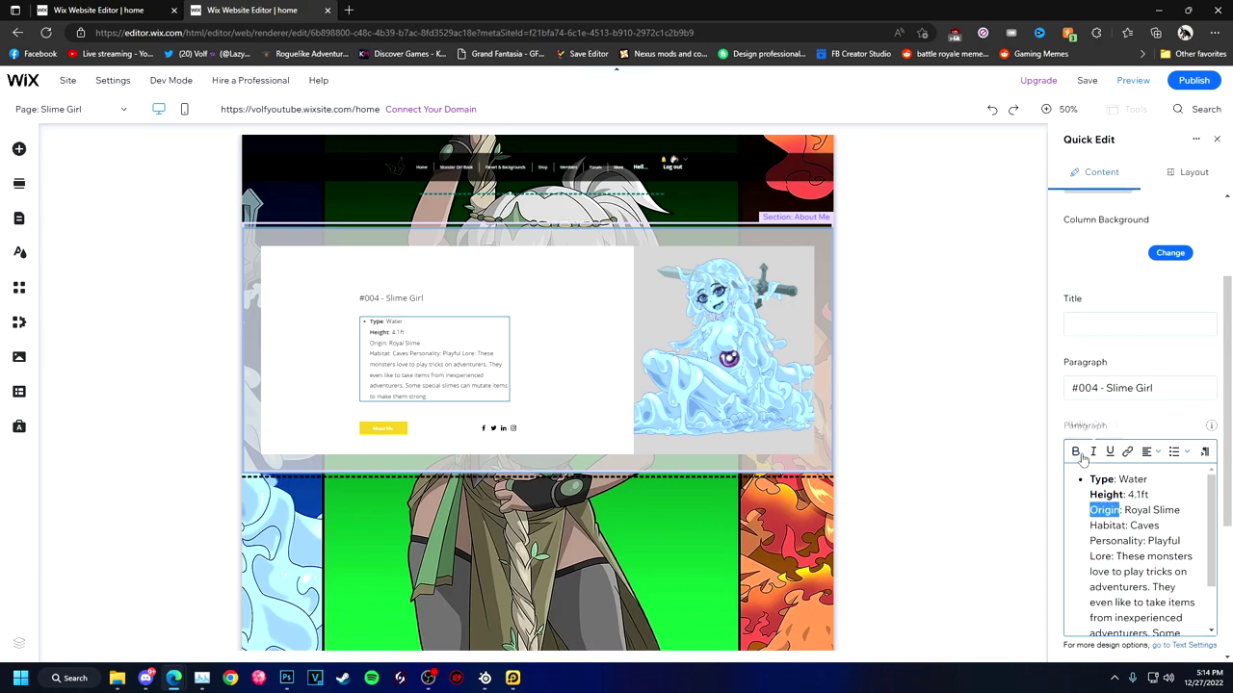
{"action": "key", "text": "ctrl+b"}
{"action": "scroll", "coordinate": [1126, 524], "scroll_direction": "down", "scroll_amount": 1}
{"action": "left_click_drag", "start_coordinate": [1090, 515], "coordinate": [1136, 517]}
{"action": "double_click", "coordinate": [1106, 530]}
{"action": "scroll", "coordinate": [1107, 530], "scroll_direction": "down", "scroll_amount": 1}
{"action": "left_click", "coordinate": [1090, 488]}
{"action": "key", "text": "Return"}
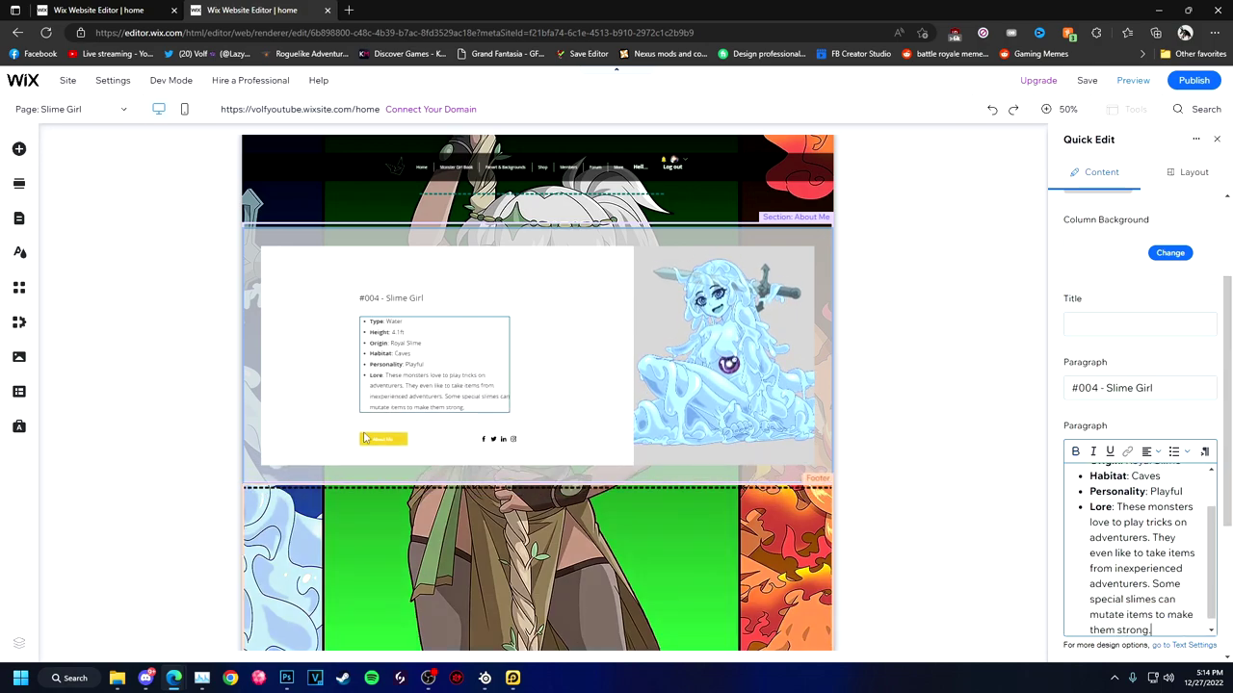
{"action": "scroll", "coordinate": [1165, 241], "scroll_direction": "up", "scroll_amount": 2}
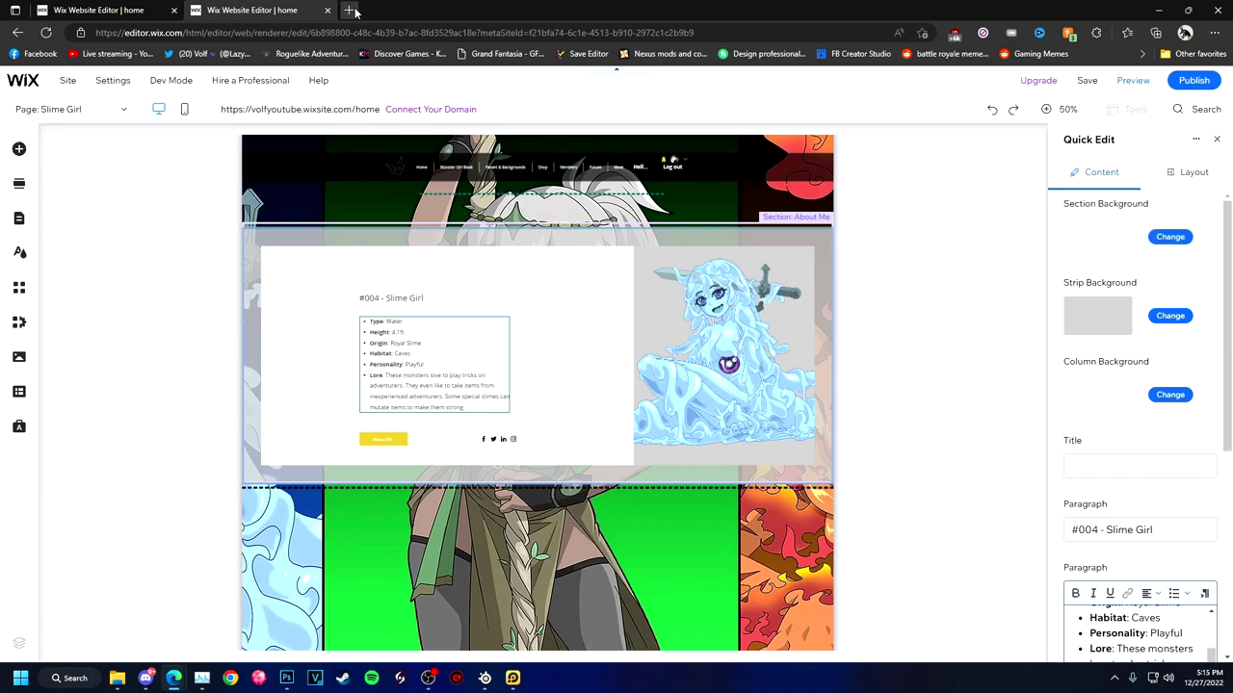
Search Bing Images in a new tab for 'map background texture'
{"action": "left_click", "coordinate": [351, 9]}
{"action": "type", "text": "map background"}
{"action": "key", "text": "Return"}
{"action": "left_click", "coordinate": [269, 93]}
{"action": "type", "text": "texture"}
{"action": "key", "text": "Return"}
Save an old paper texture image as 'BG Texture' in the Website Assets folder
{"action": "left_click", "coordinate": [267, 279]}
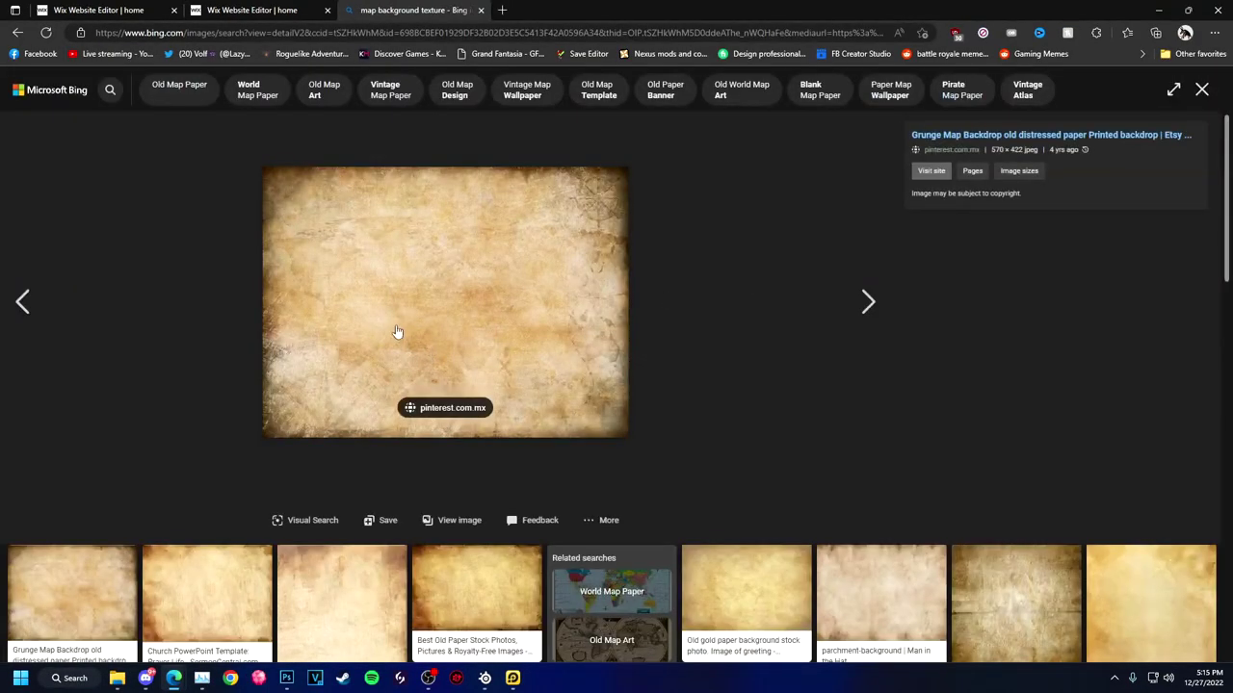
{"action": "right_click", "coordinate": [446, 302]}
{"action": "left_click", "coordinate": [473, 331]}
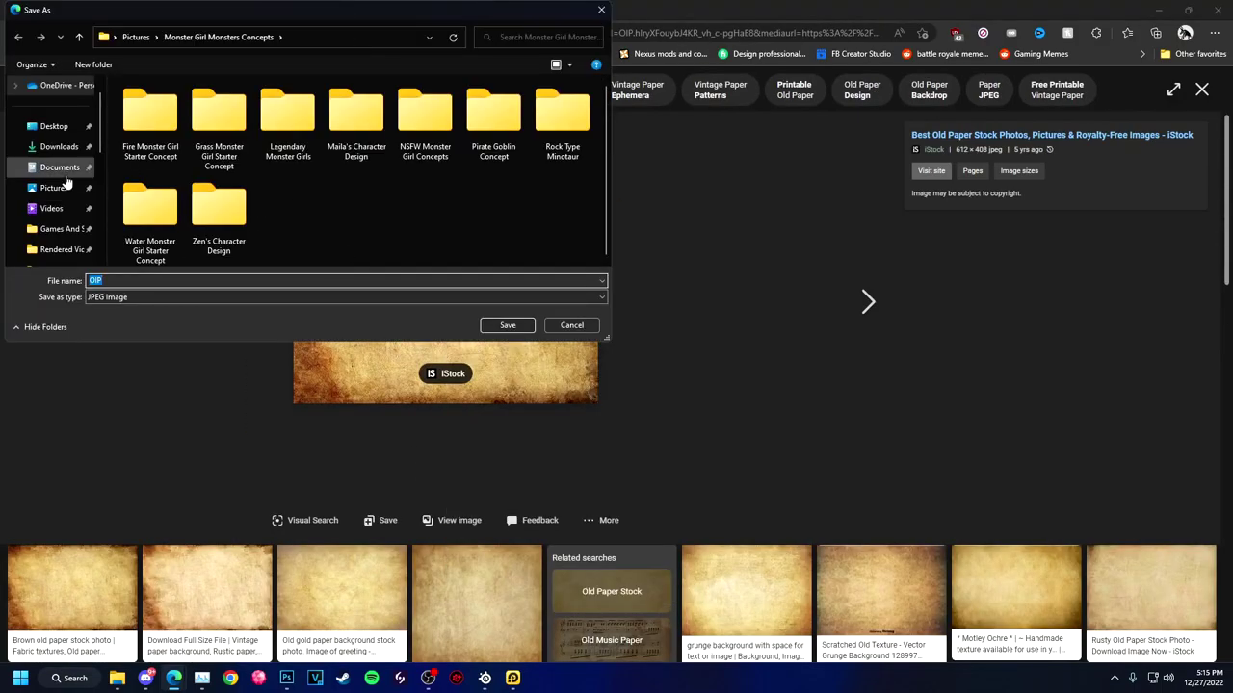
{"action": "left_click", "coordinate": [57, 195]}
{"action": "double_click", "coordinate": [145, 140]}
{"action": "type", "text": "BG Texture"}
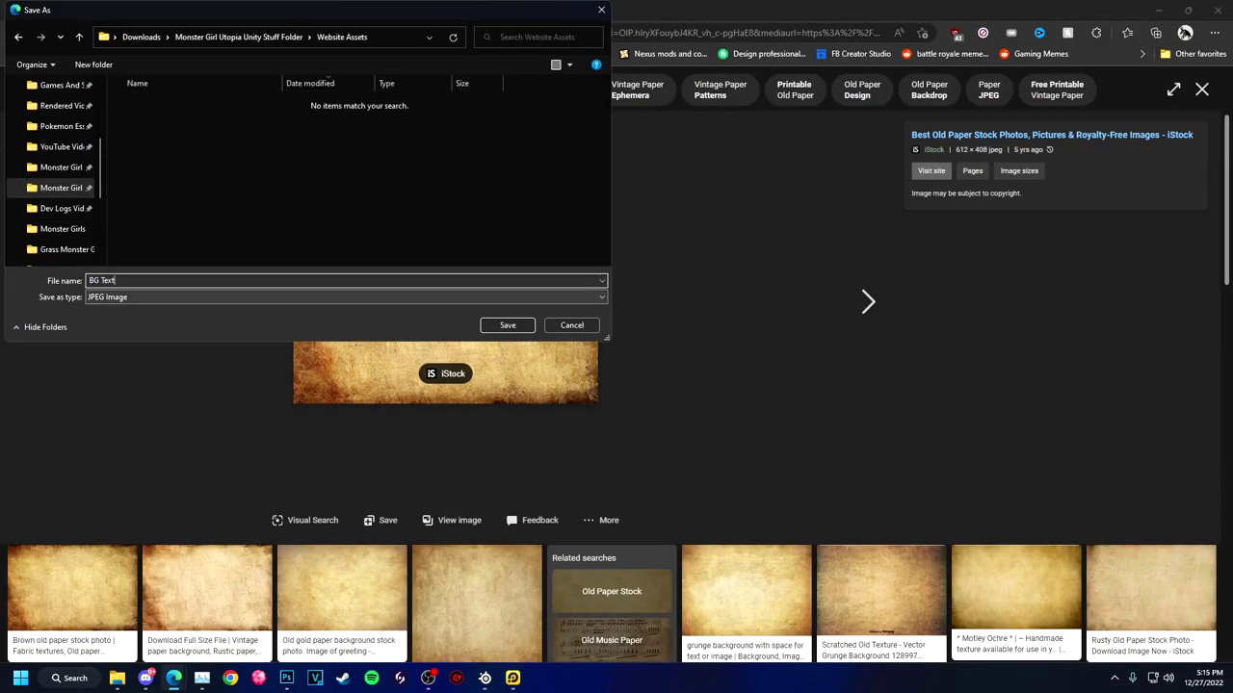
{"action": "key", "text": "Return"}
{"action": "left_click", "coordinate": [236, 9]}
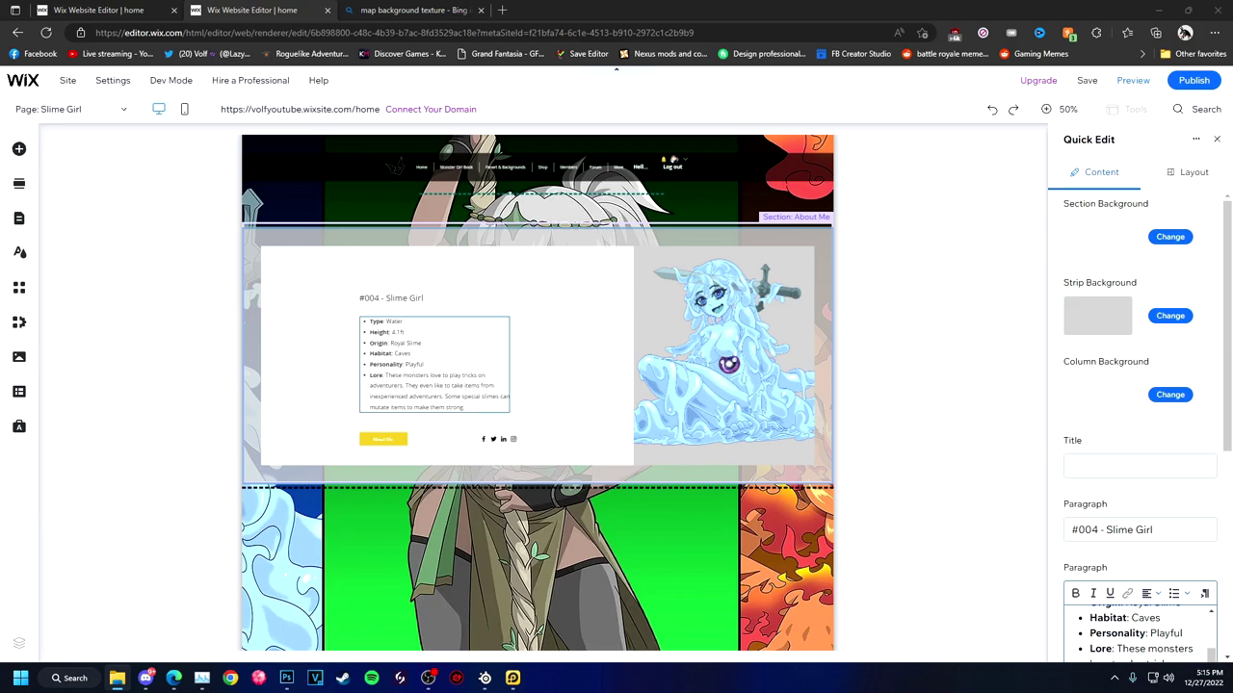
Upload the BG Texture image and apply it as the section background
{"action": "left_click", "coordinate": [1170, 237]}
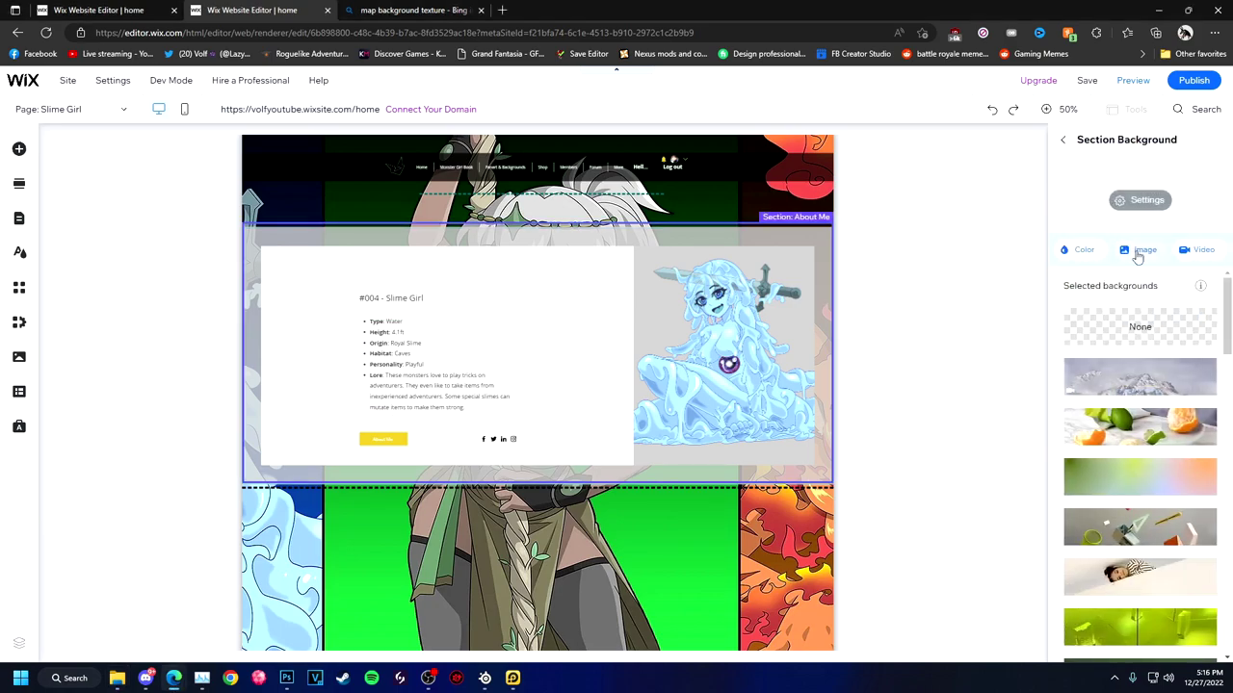
{"action": "left_click", "coordinate": [1136, 254]}
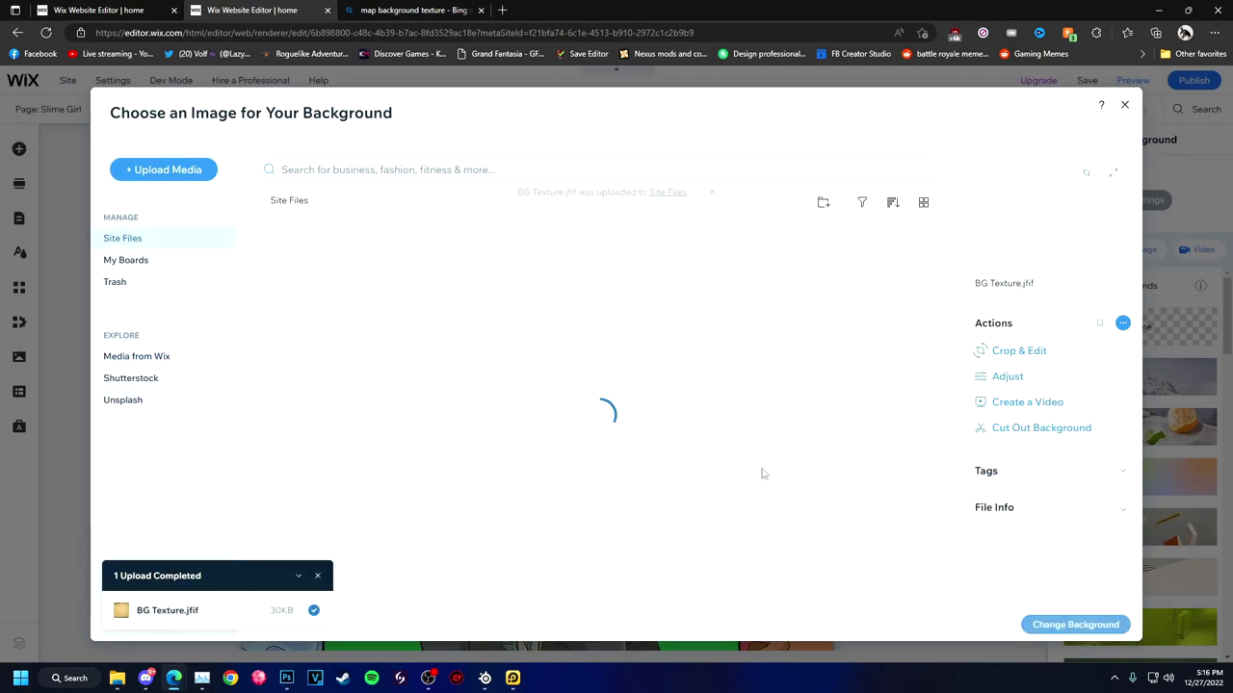
{"action": "left_click", "coordinate": [1074, 624]}
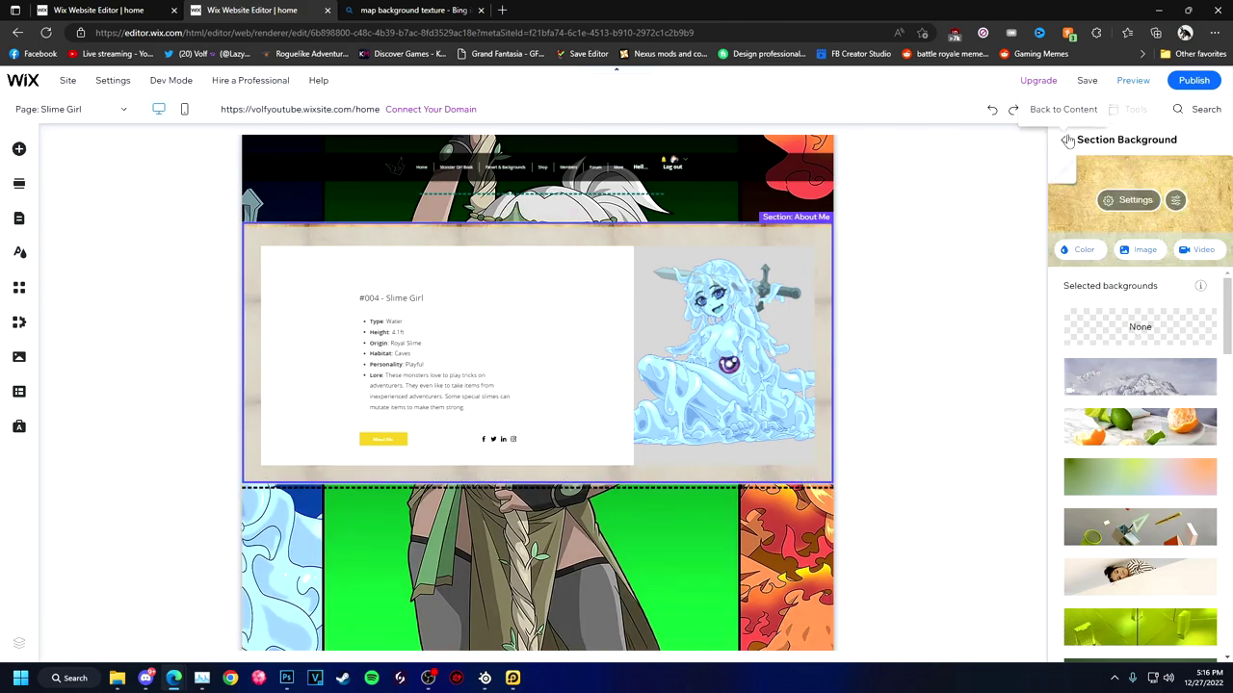
{"action": "left_click", "coordinate": [1067, 140]}
{"action": "left_click", "coordinate": [1139, 251]}
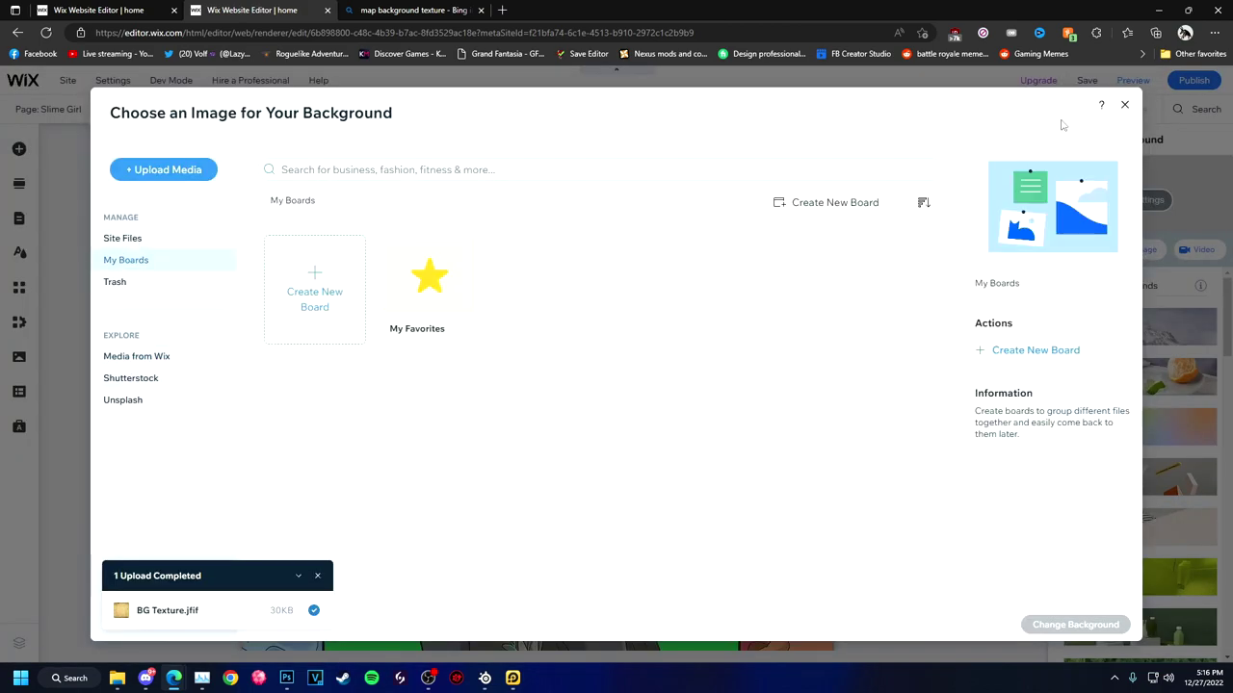
{"action": "left_click", "coordinate": [1122, 105]}
Apply BG Texture to Column 1's background and set it to Scale to fill
{"action": "left_click", "coordinate": [1103, 390]}
{"action": "left_click", "coordinate": [1139, 249]}
{"action": "left_click", "coordinate": [126, 236]}
{"action": "left_click", "coordinate": [1075, 624]}
{"action": "left_click", "coordinate": [1144, 213]}
{"action": "left_click", "coordinate": [85, 170]}
{"action": "left_click", "coordinate": [83, 231]}
{"action": "left_click", "coordinate": [1107, 114]}
{"action": "left_click", "coordinate": [1161, 186]}
{"action": "left_click", "coordinate": [1197, 358]}
{"action": "left_click", "coordinate": [1098, 336]}
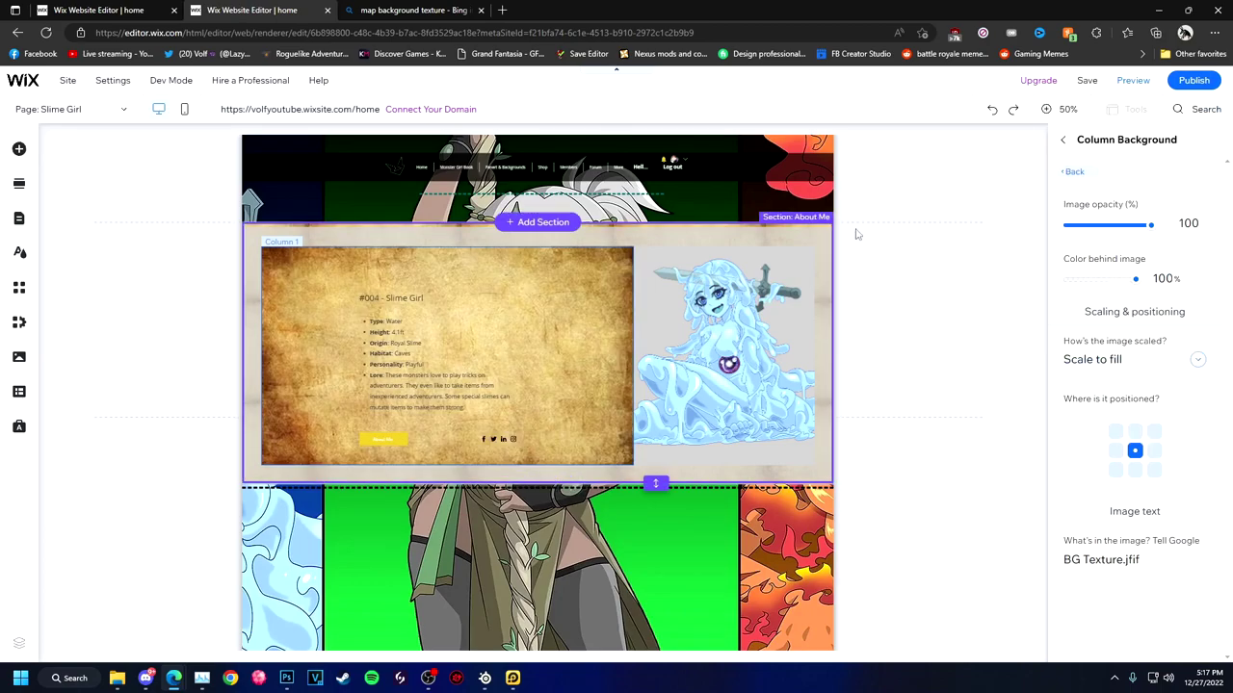
Set the About Me section and strip background opacity to 0%
{"action": "left_click", "coordinate": [914, 240]}
{"action": "left_click", "coordinate": [1127, 245]}
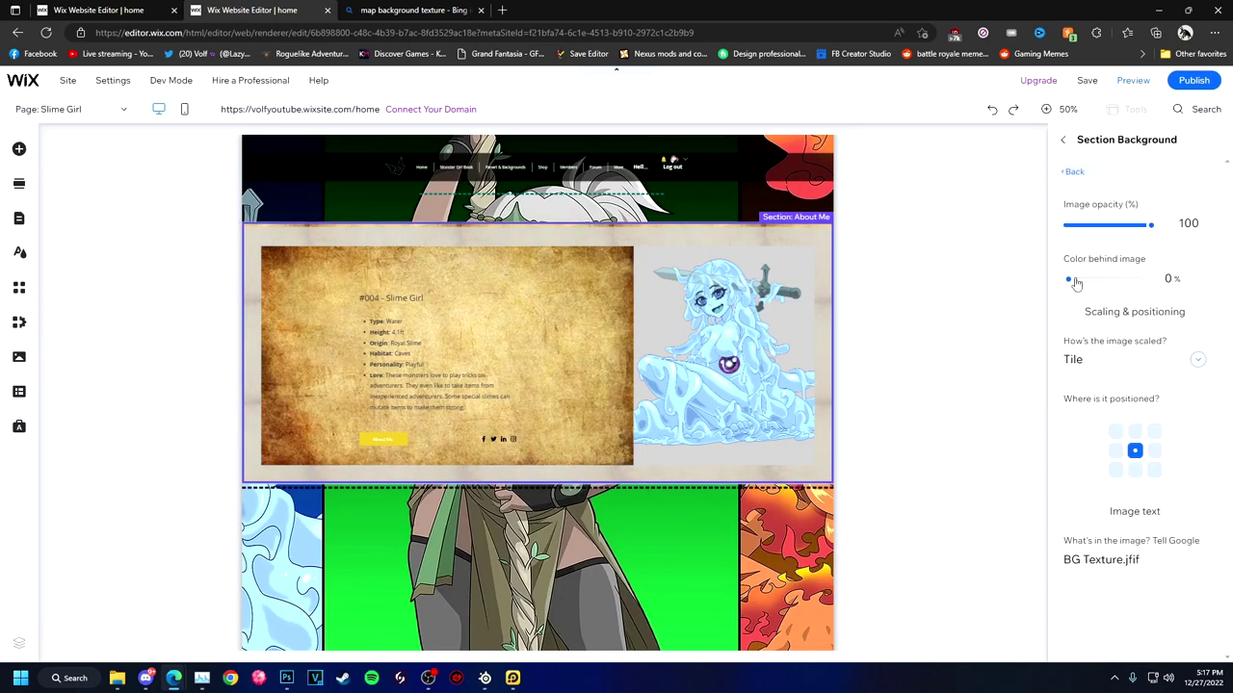
{"action": "left_click", "coordinate": [1074, 172]}
{"action": "left_click", "coordinate": [1140, 203]}
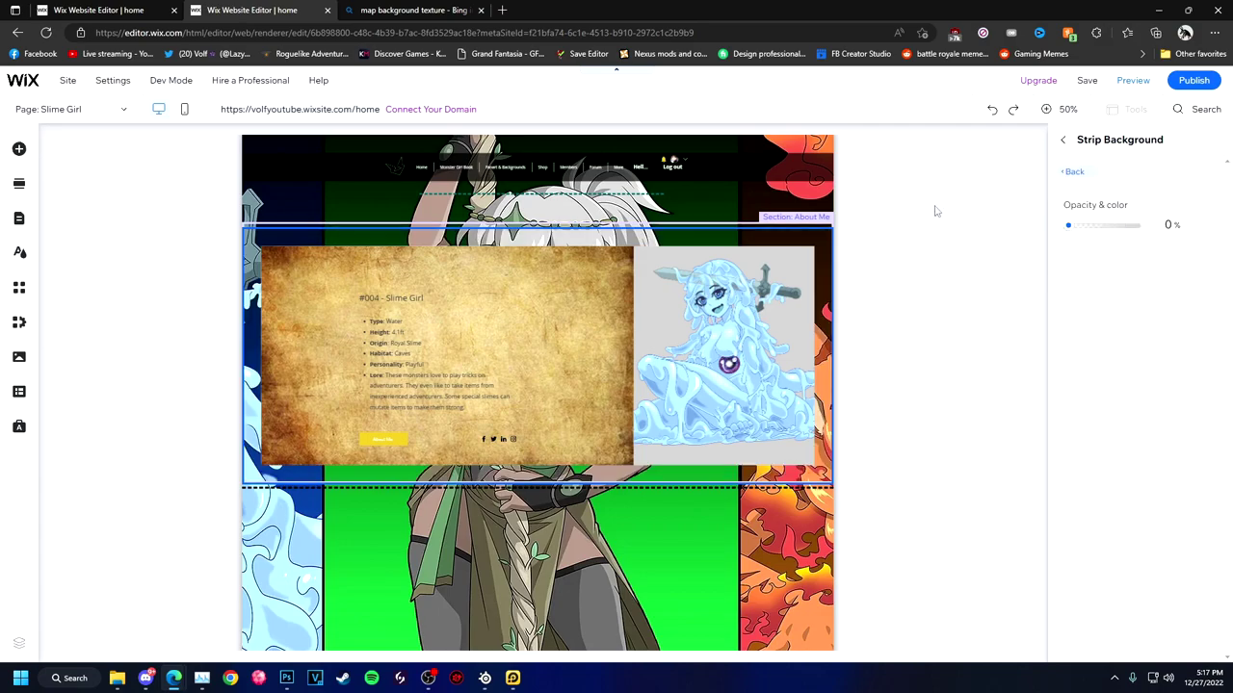
{"action": "left_click", "coordinate": [932, 209]}
Review the strip and column background settings and start picking a new column image
{"action": "left_click", "coordinate": [915, 289]}
{"action": "left_click", "coordinate": [1170, 317]}
{"action": "left_click", "coordinate": [1065, 141]}
{"action": "left_click", "coordinate": [1065, 141]}
{"action": "left_click", "coordinate": [1097, 252]}
{"action": "left_click", "coordinate": [1138, 199]}
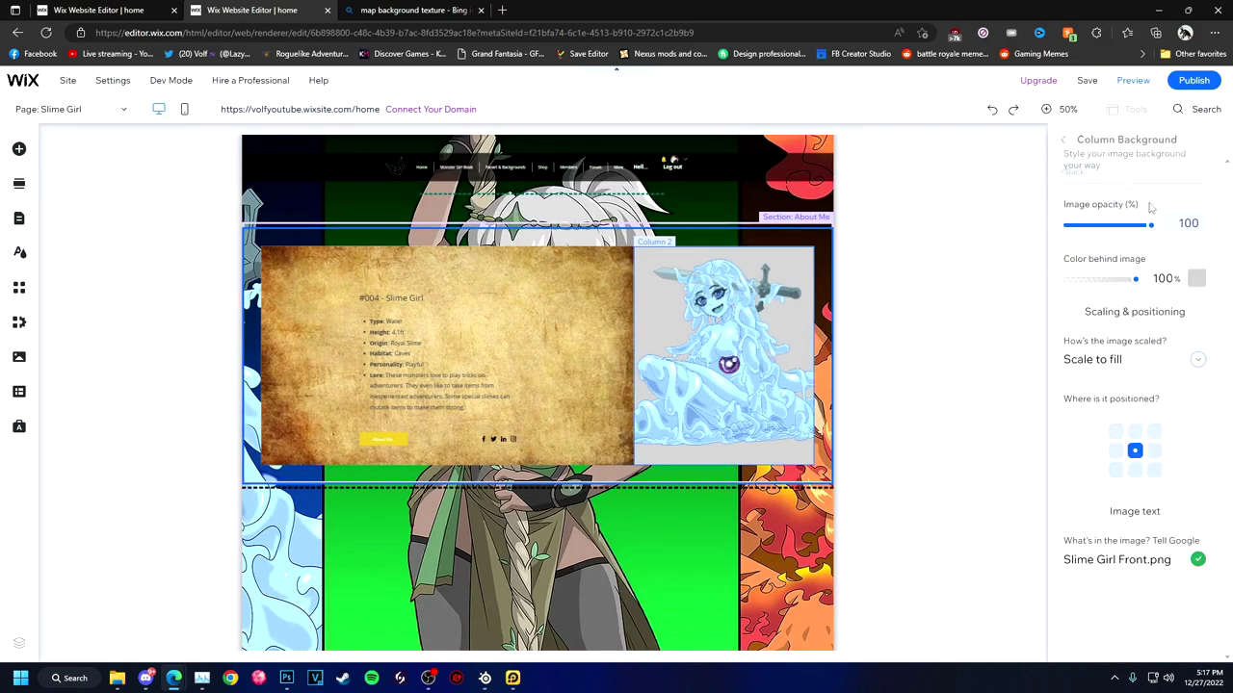
{"action": "left_click", "coordinate": [1021, 294]}
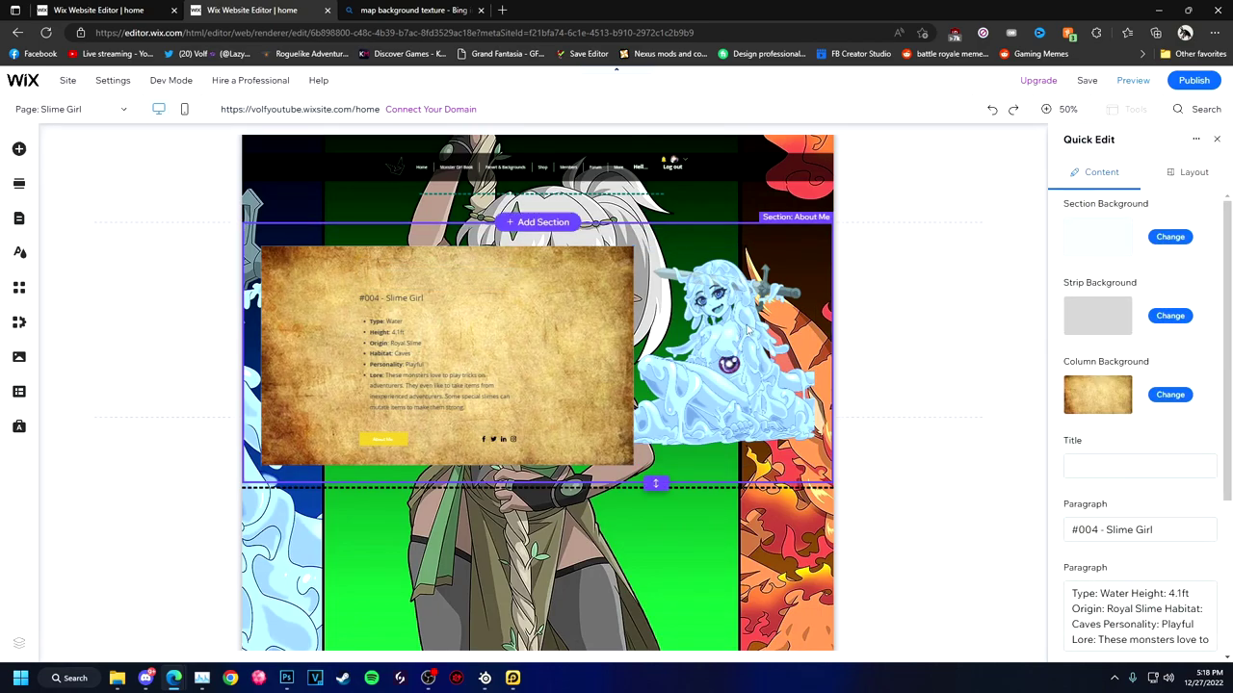
{"action": "left_click", "coordinate": [1169, 394]}
{"action": "left_click", "coordinate": [1146, 199]}
Resize the Slime Girl image to 1920 px wide in Photo Studio and save it
{"action": "key", "text": "Escape"}
{"action": "double_click", "coordinate": [718, 327]}
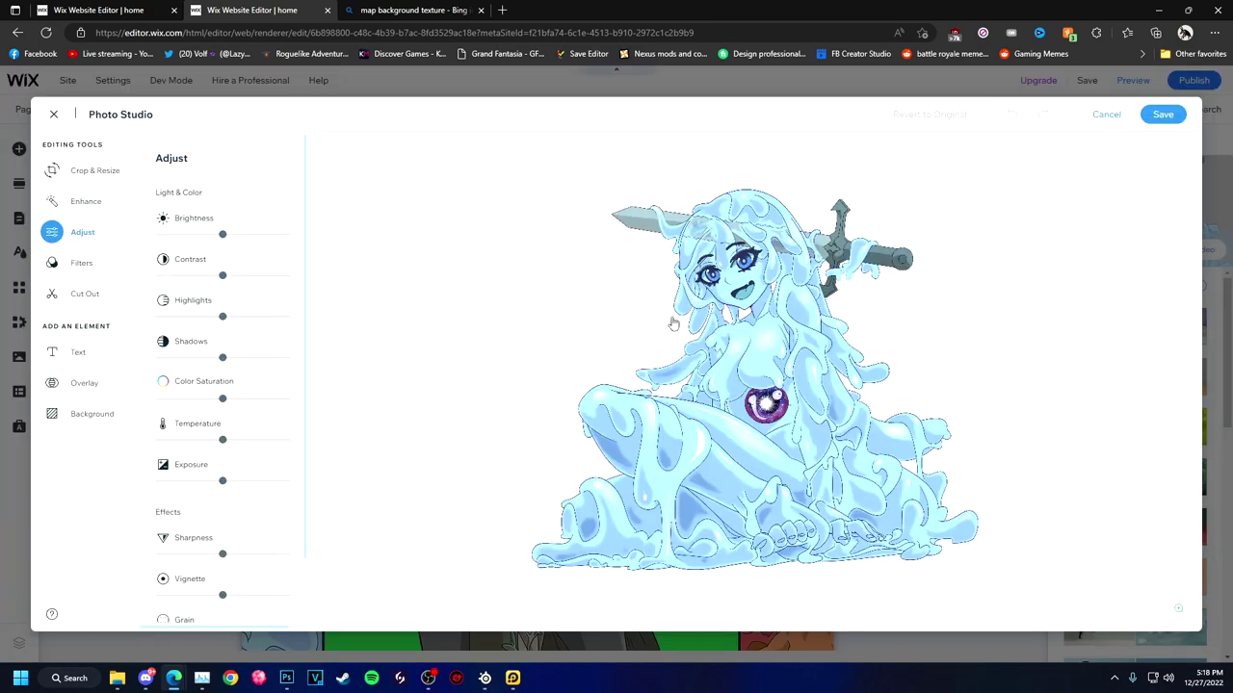
{"action": "left_click", "coordinate": [95, 171]}
{"action": "left_click", "coordinate": [187, 287]}
{"action": "type", "text": "1920"}
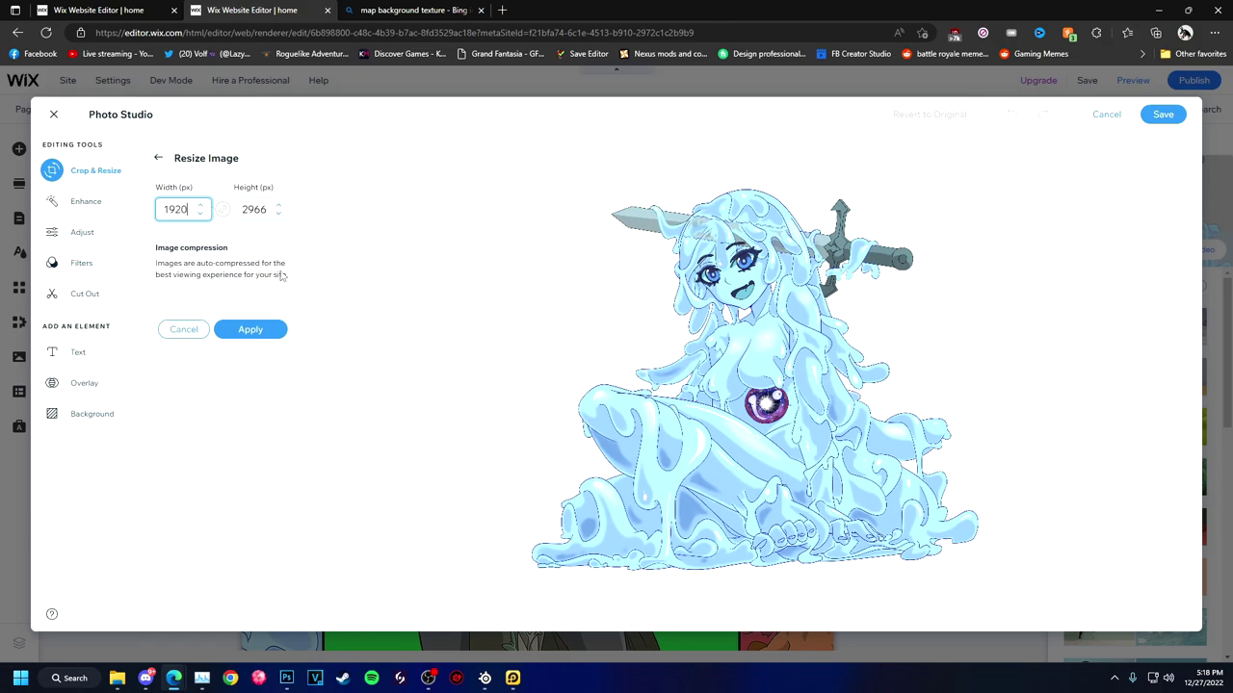
{"action": "left_click", "coordinate": [275, 329]}
{"action": "left_click", "coordinate": [1184, 117]}
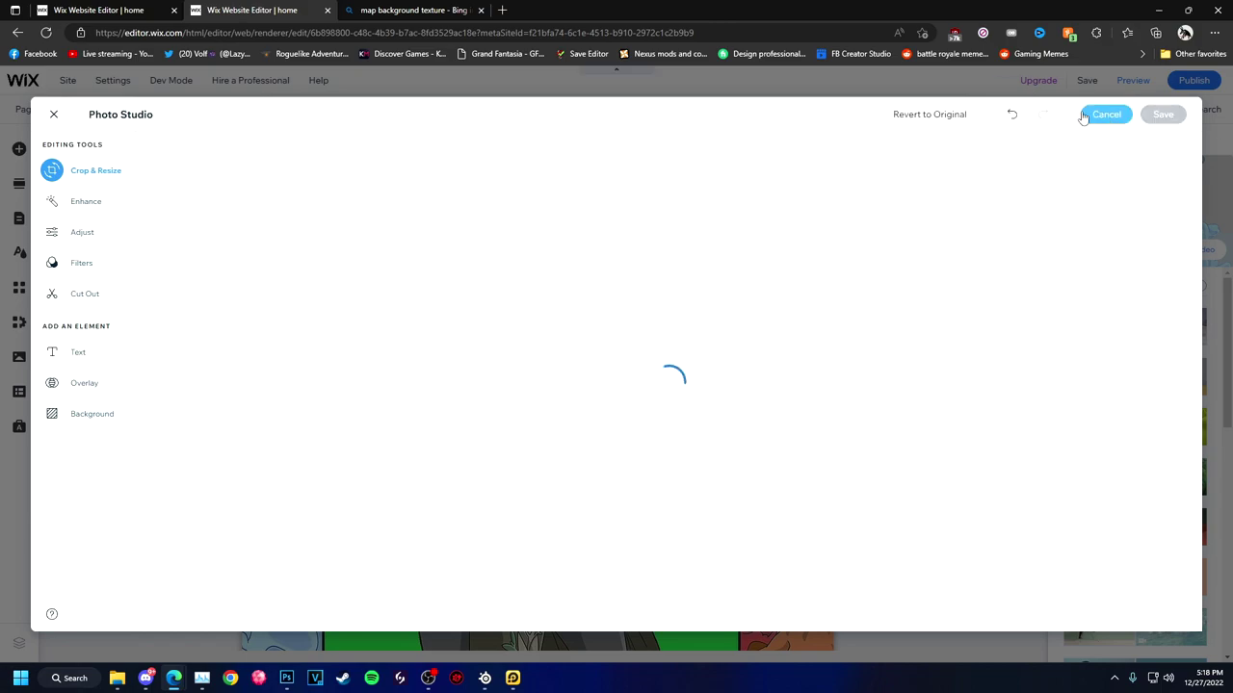
Set the column image to Scale to fill and preview the page
{"action": "left_click", "coordinate": [1180, 367]}
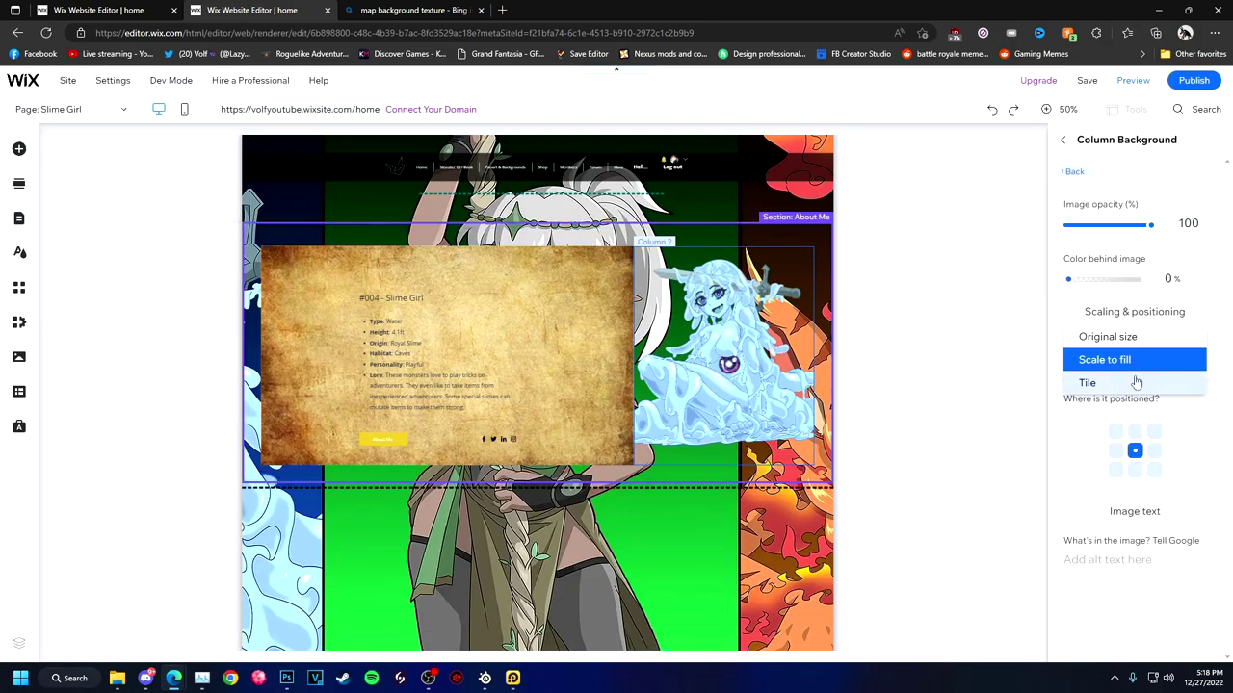
{"action": "left_click", "coordinate": [1104, 336]}
{"action": "left_click", "coordinate": [1161, 363]}
{"action": "left_click", "coordinate": [1108, 383]}
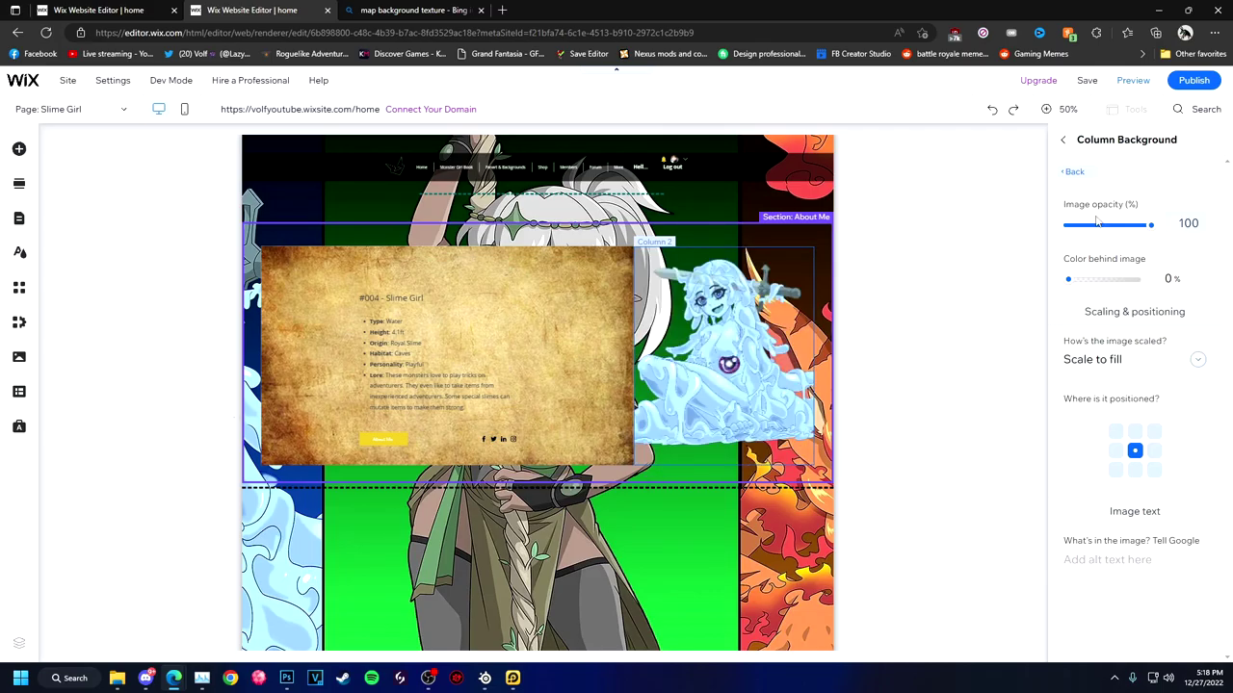
{"action": "left_click", "coordinate": [1133, 80]}
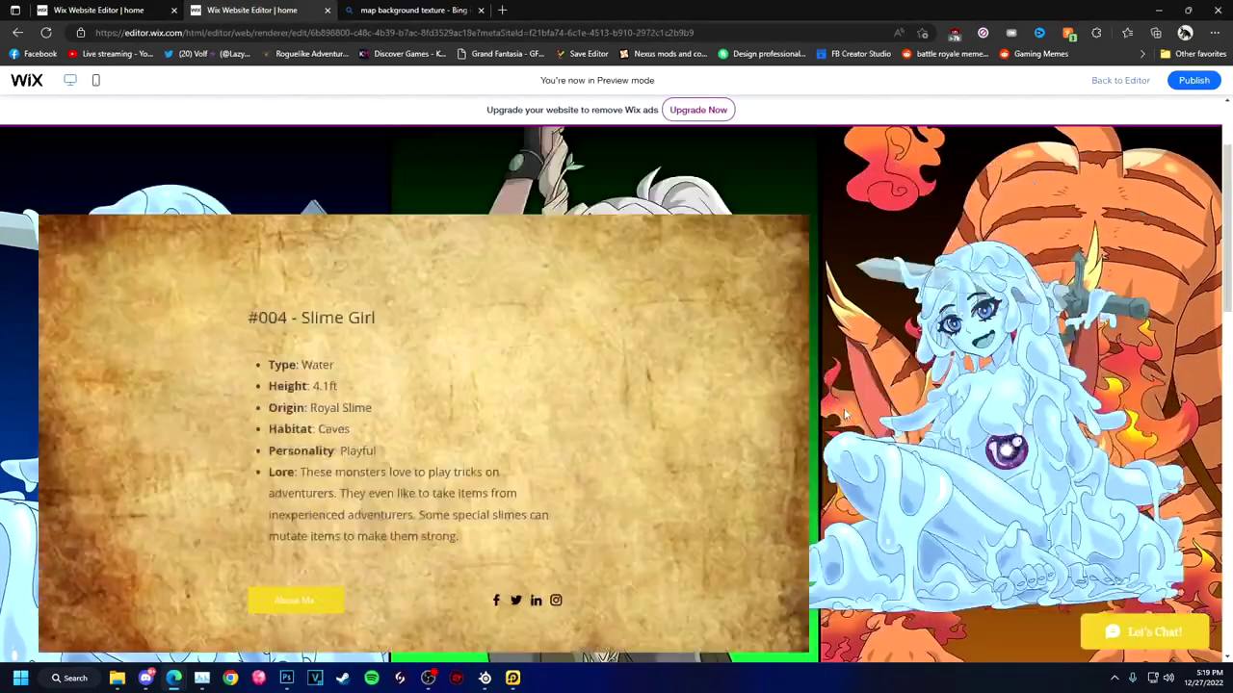
Search Bing Images for 'scroll background texture'
{"action": "key", "text": "ctrl+Tab"}
{"action": "key", "text": "Escape"}
{"action": "double_click", "coordinate": [126, 92]}
{"action": "type", "text": "scroll"}
{"action": "key", "text": "Return"}
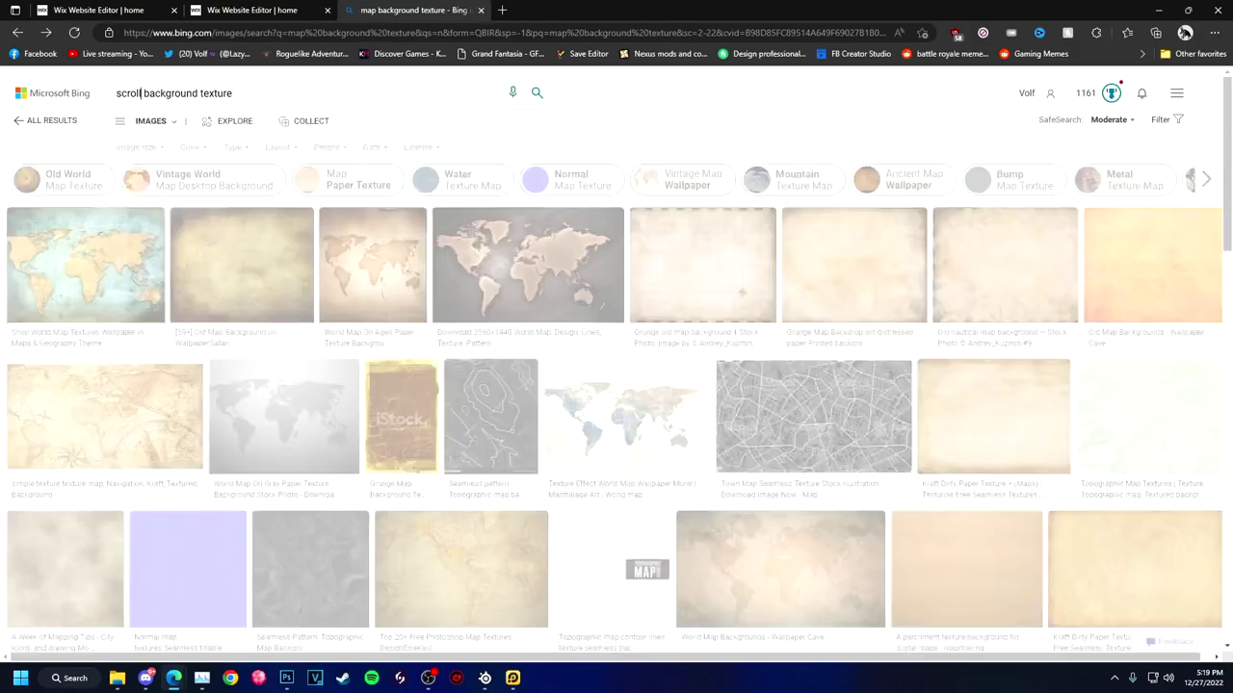
Look through the vintage paper scroll and parchment image results
{"action": "left_click", "coordinate": [371, 266]}
{"action": "key", "text": "Right"}
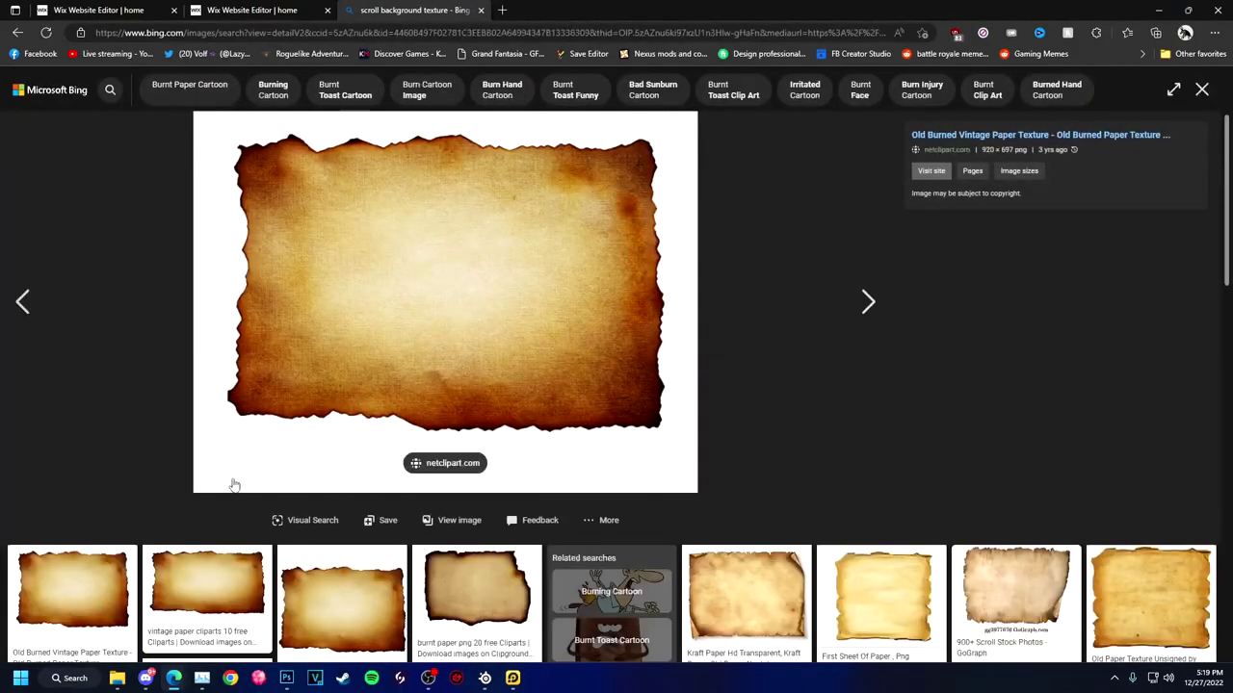
{"action": "key", "text": "Right"}
{"action": "key", "text": "Escape"}
{"action": "left_click", "coordinate": [372, 267]}
{"action": "key", "text": "Escape"}
{"action": "left_click", "coordinate": [506, 284]}
{"action": "key", "text": "Escape"}
{"action": "left_click", "coordinate": [874, 231]}
{"action": "key", "text": "Escape"}
{"action": "scroll", "coordinate": [452, 268], "scroll_direction": "up", "scroll_amount": 2}
{"action": "left_click", "coordinate": [552, 273]}
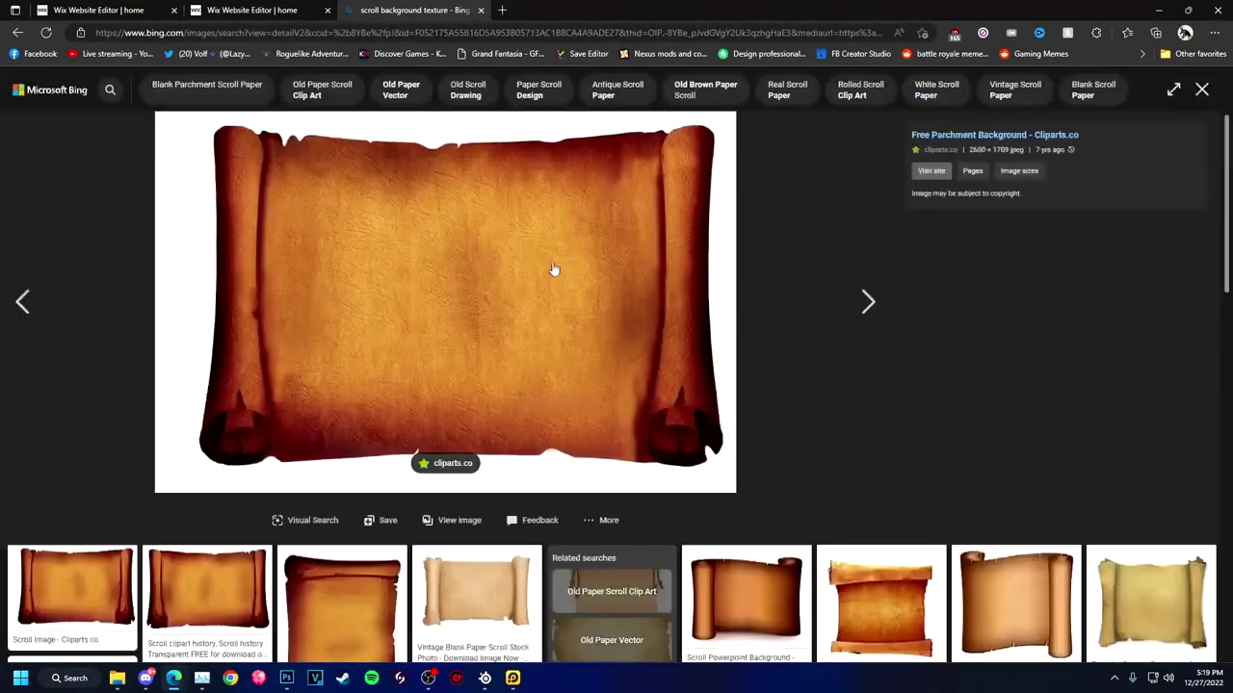
{"action": "left_click", "coordinate": [1204, 91]}
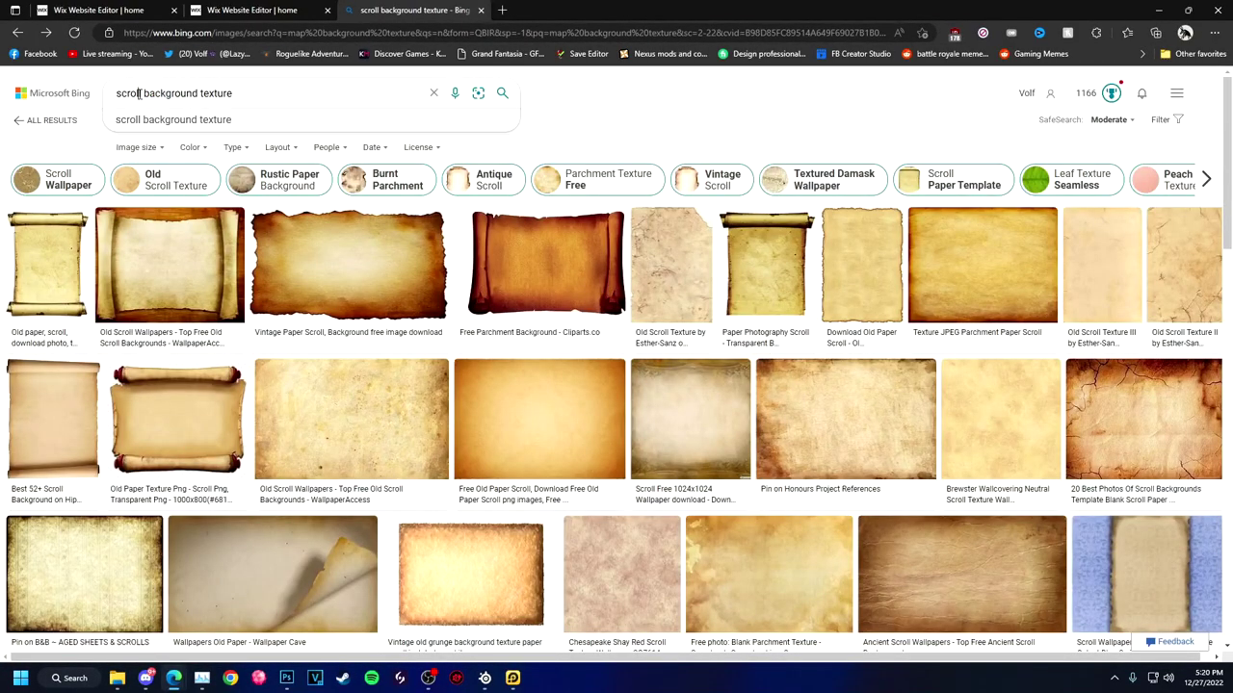
Search for transparent scroll images and inspect the burned-edge paper results
{"action": "type", "text": "tra nsparent"}
{"action": "key", "text": "Return"}
{"action": "left_click", "coordinate": [322, 223]}
{"action": "key", "text": "Escape"}
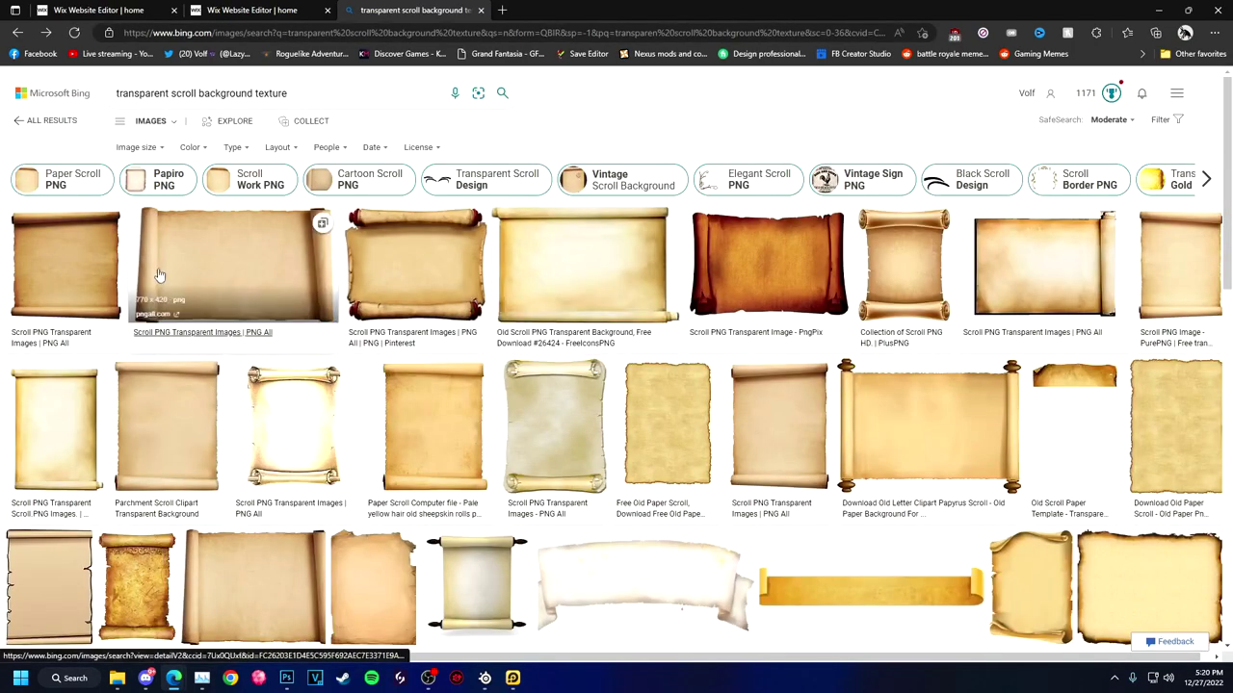
{"action": "scroll", "coordinate": [210, 287], "scroll_direction": "down", "scroll_amount": 1}
{"action": "scroll", "coordinate": [124, 418], "scroll_direction": "down", "scroll_amount": 5}
{"action": "left_click", "coordinate": [124, 418]}
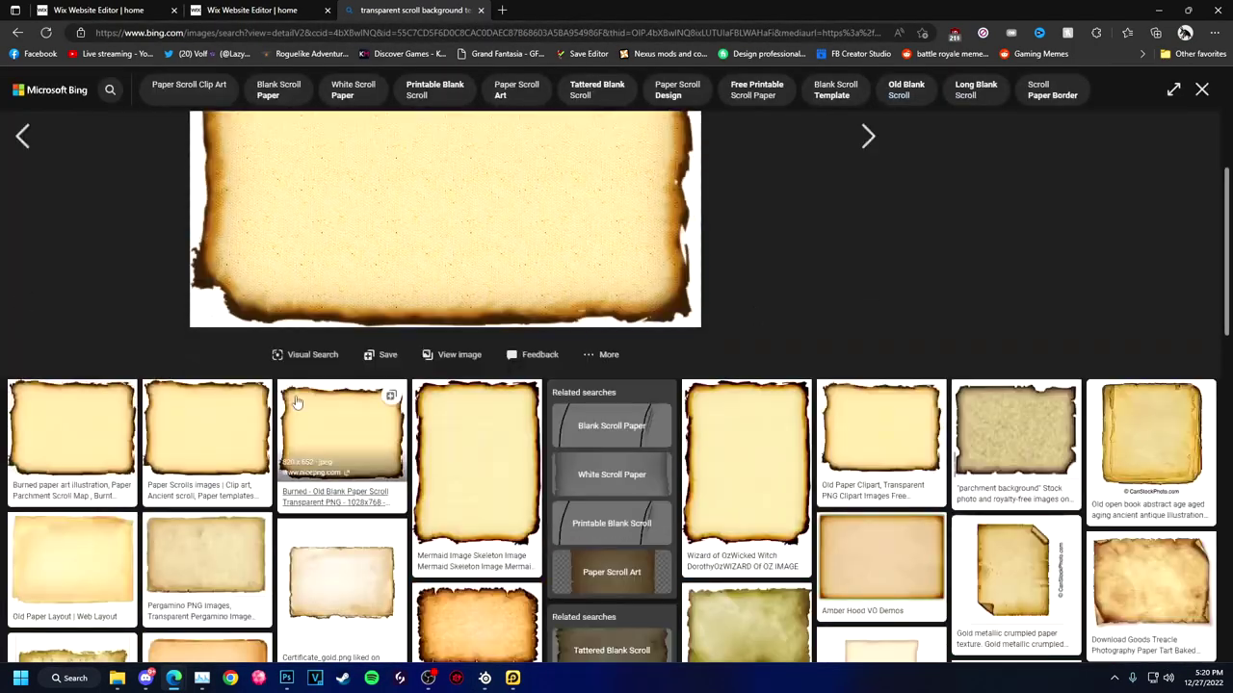
{"action": "key", "text": "Escape"}
{"action": "scroll", "coordinate": [984, 497], "scroll_direction": "down", "scroll_amount": 4}
{"action": "left_click", "coordinate": [106, 183]}
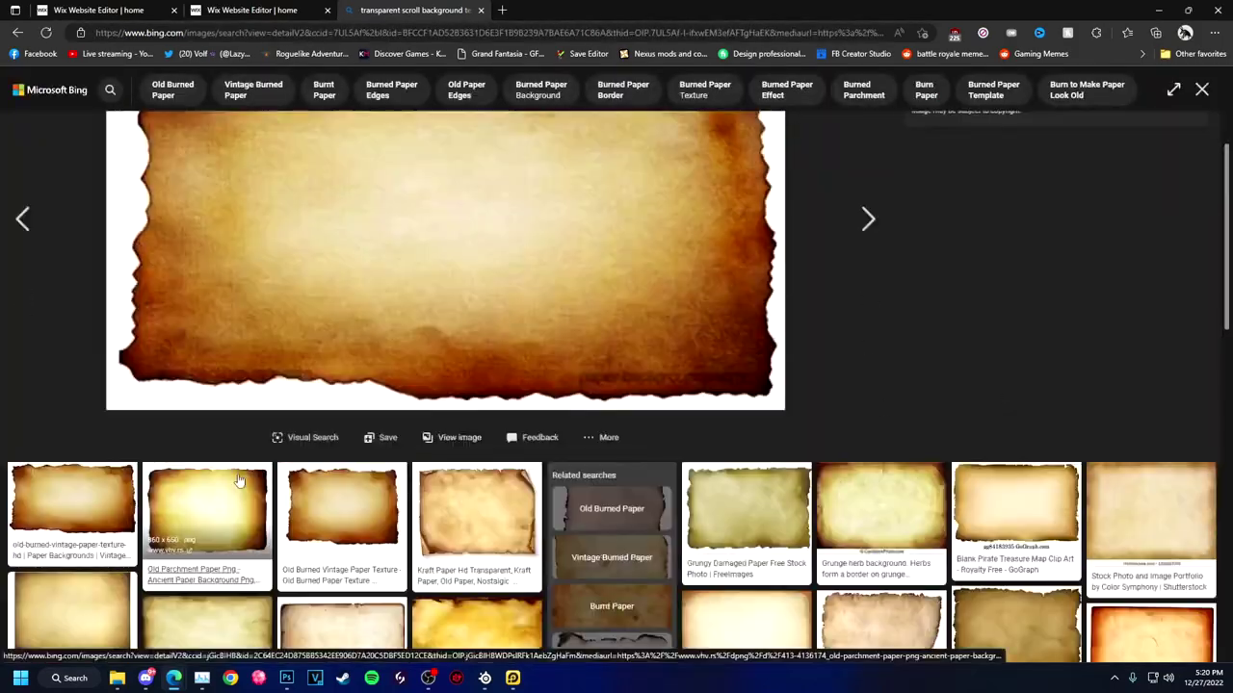
{"action": "key", "text": "Escape"}
{"action": "scroll", "coordinate": [174, 93], "scroll_direction": "up", "scroll_amount": 10}
{"action": "scroll", "coordinate": [174, 93], "scroll_direction": "up", "scroll_amount": 5}
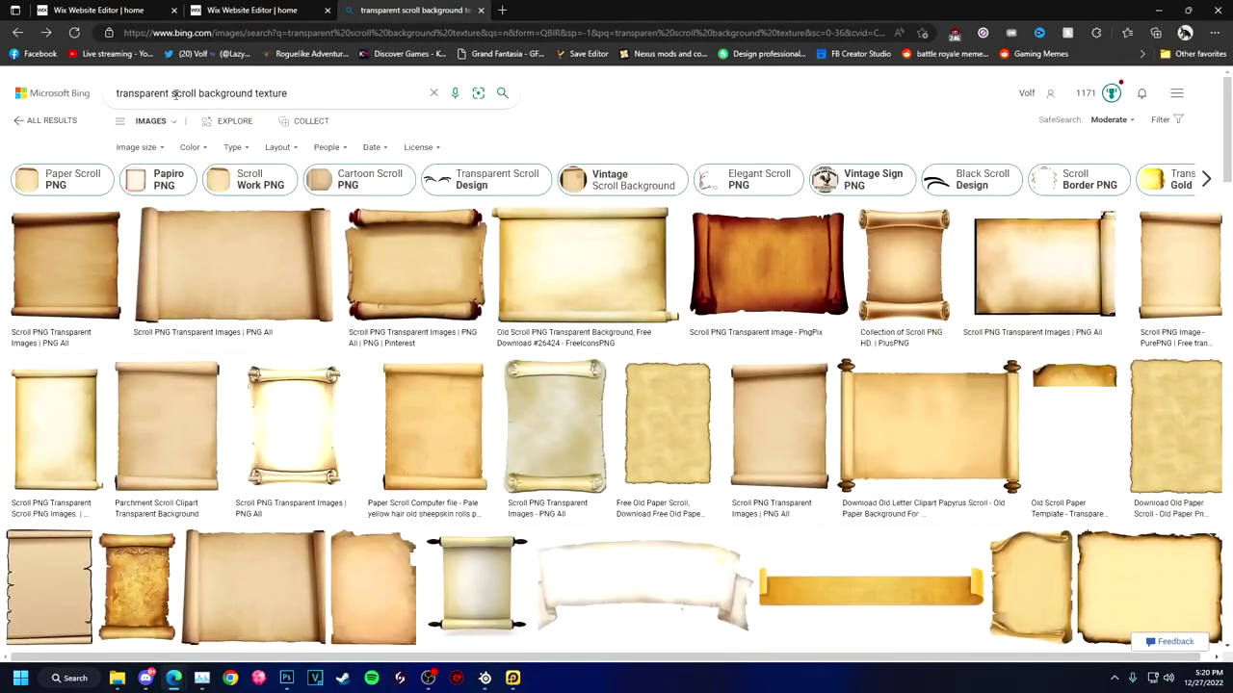
Refine the search to 'transparent book old page texture' and open the blank open-book image
{"action": "type", "text": "book"}
{"action": "key", "text": "Return"}
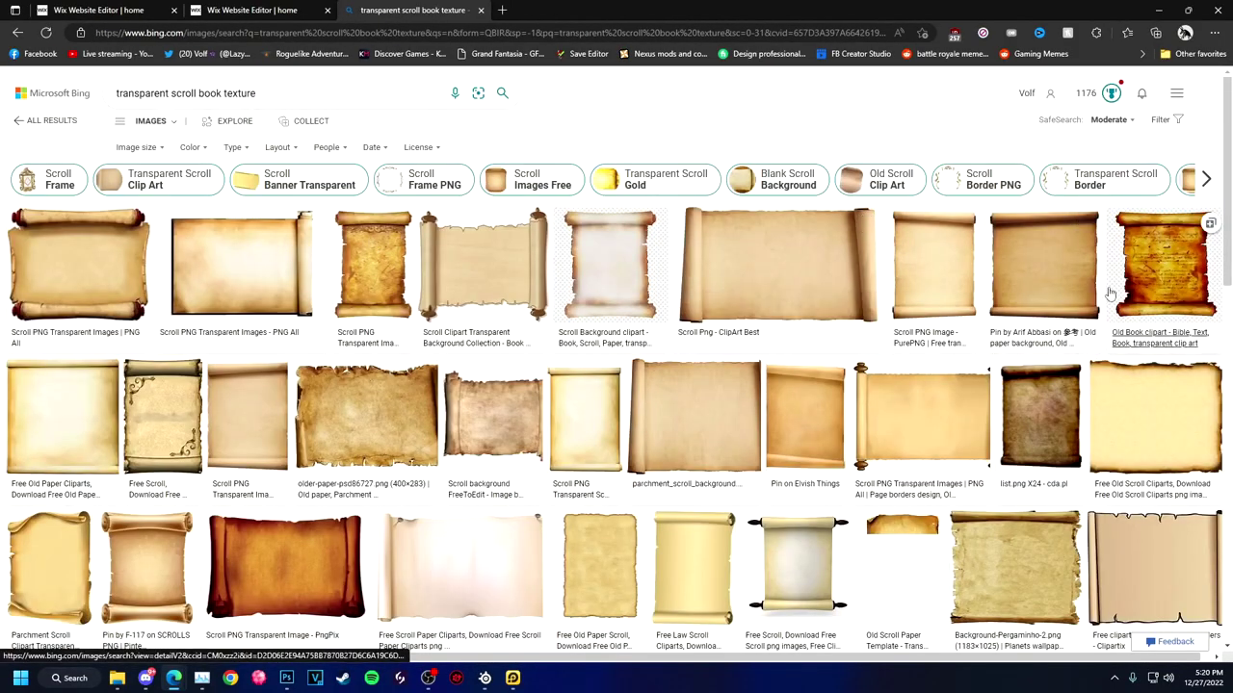
{"action": "left_click_drag", "start_coordinate": [221, 96], "coordinate": [170, 93]}
{"action": "type", "text": "book old page"}
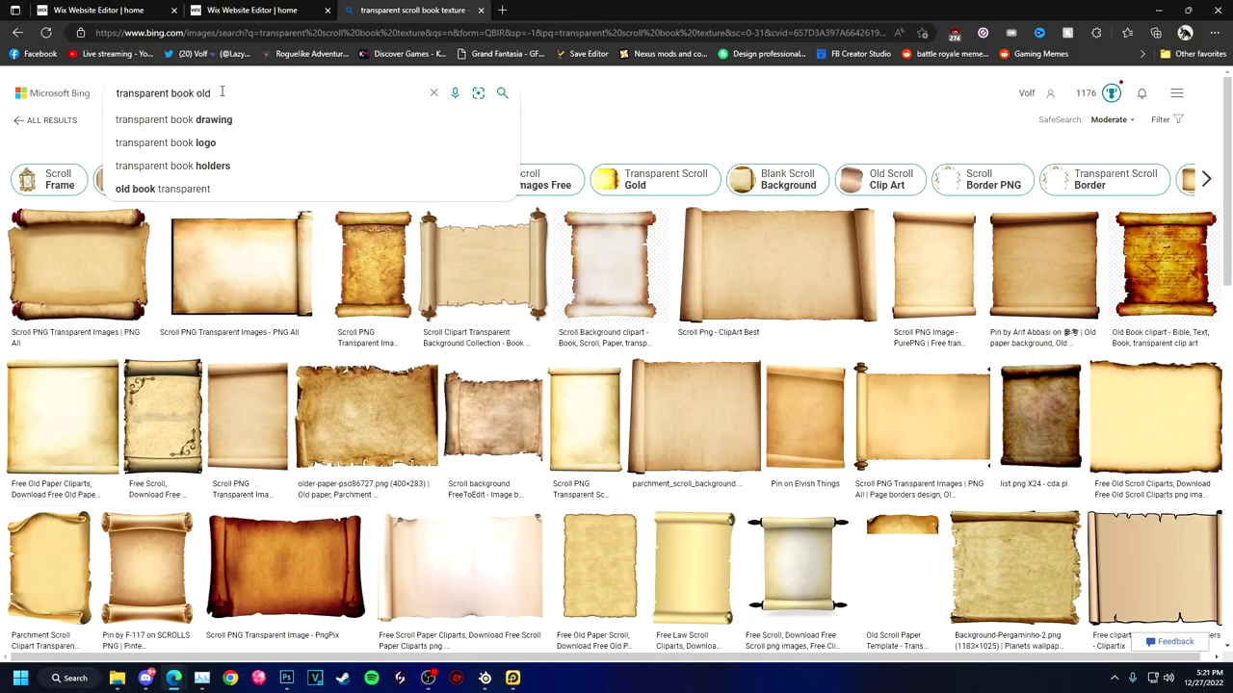
{"action": "key", "text": "Return"}
{"action": "left_click", "coordinate": [222, 279]}
{"action": "scroll", "coordinate": [880, 269], "scroll_direction": "down", "scroll_amount": 3}
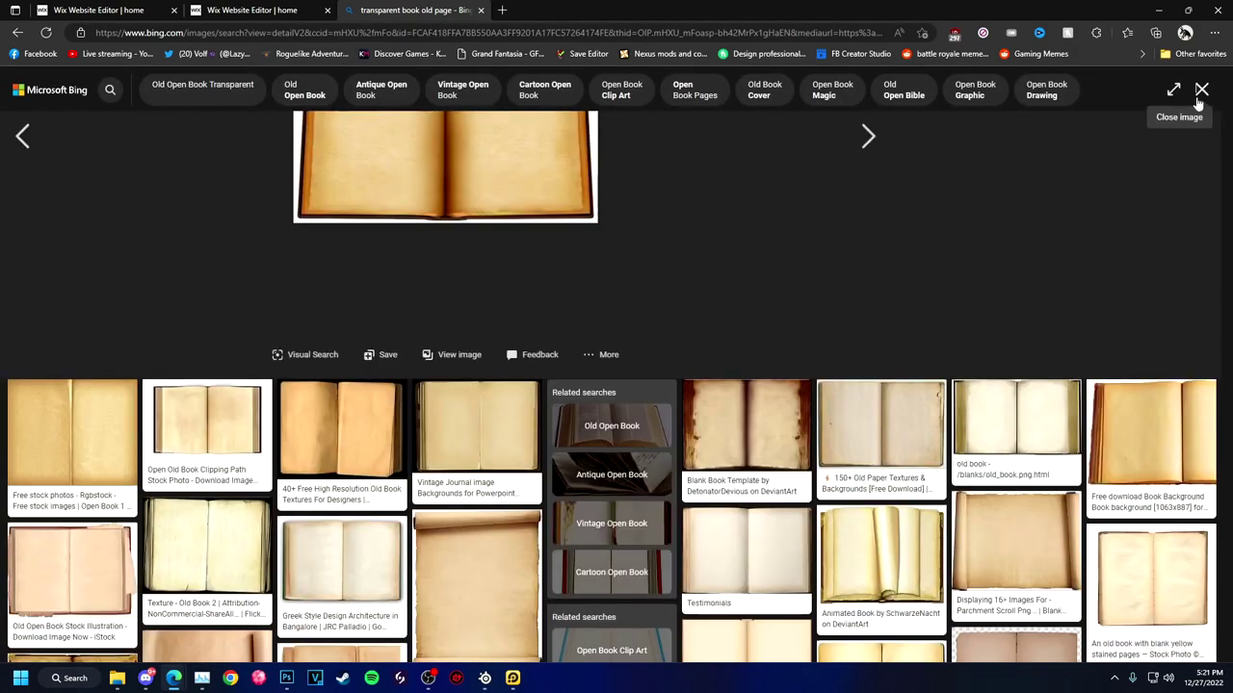
{"action": "left_click", "coordinate": [1199, 87]}
{"action": "left_click", "coordinate": [289, 94]}
{"action": "type", "text": "texture"}
{"action": "key", "text": "Return"}
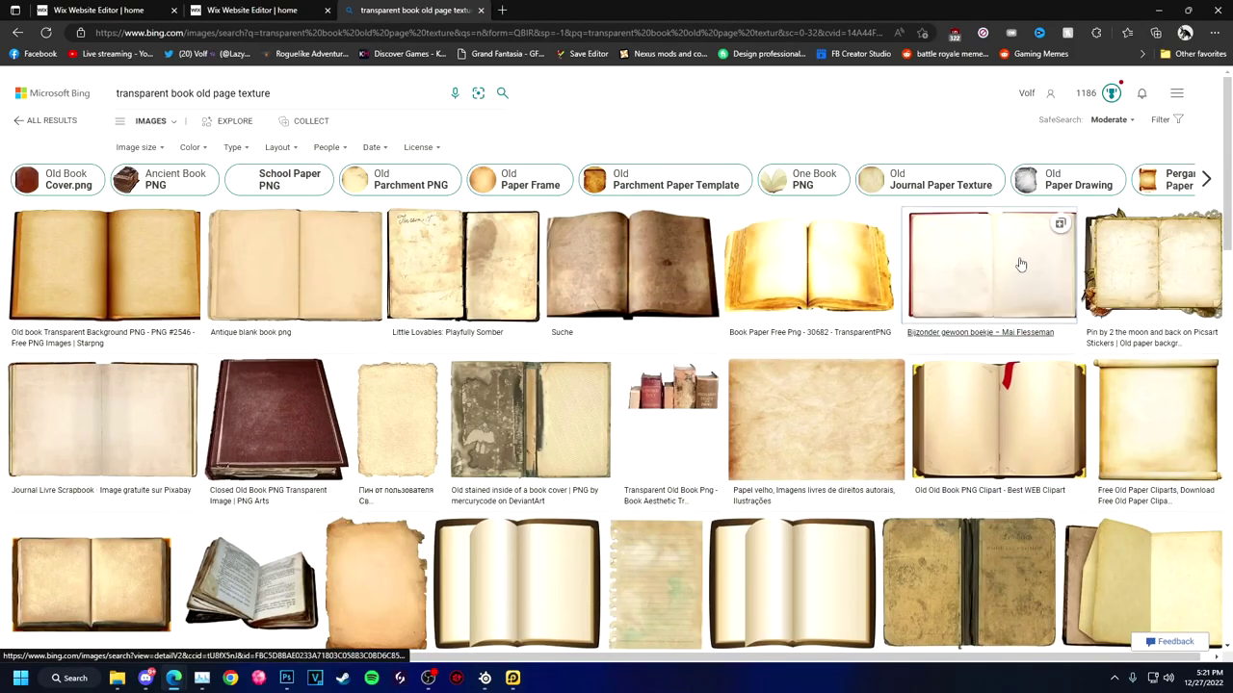
{"action": "scroll", "coordinate": [992, 259], "scroll_direction": "down", "scroll_amount": 3}
{"action": "scroll", "coordinate": [128, 344], "scroll_direction": "down", "scroll_amount": 5}
{"action": "left_click", "coordinate": [652, 242]}
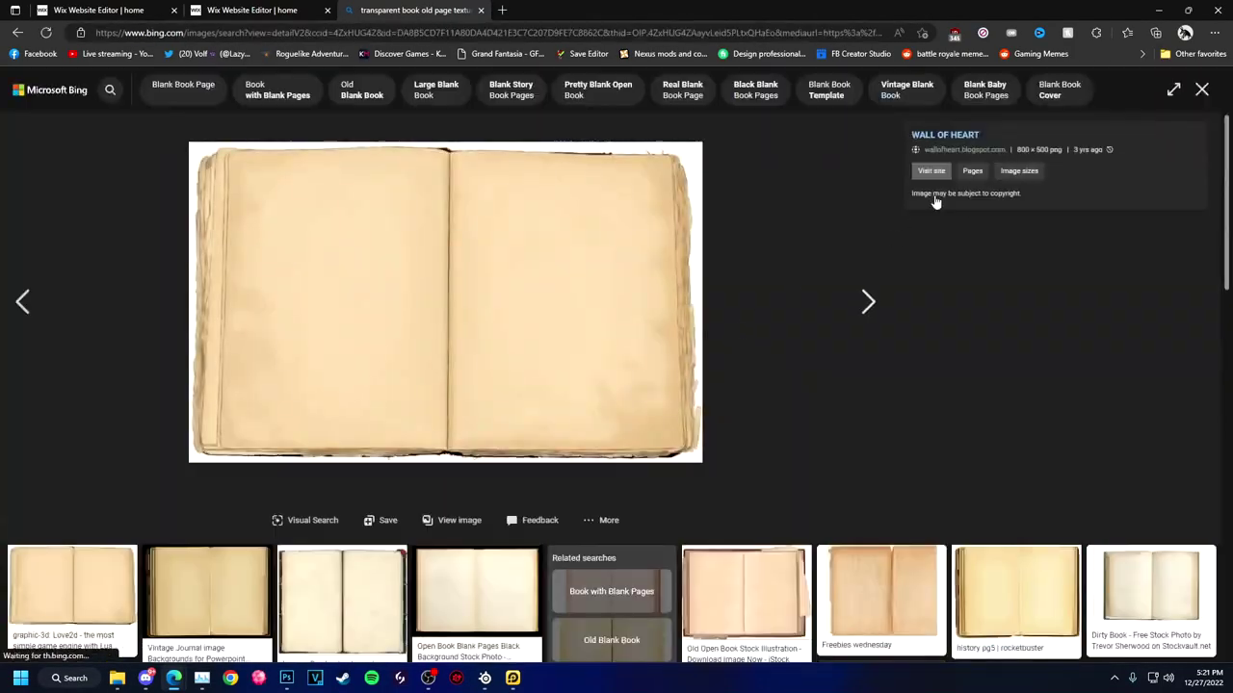
Save the blank open-book image to the computer
{"action": "right_click", "coordinate": [564, 182]}
{"action": "left_click", "coordinate": [617, 220]}
{"action": "type", "text": "B"}
{"action": "left_click", "coordinate": [506, 325]}
{"action": "left_click", "coordinate": [286, 678]}
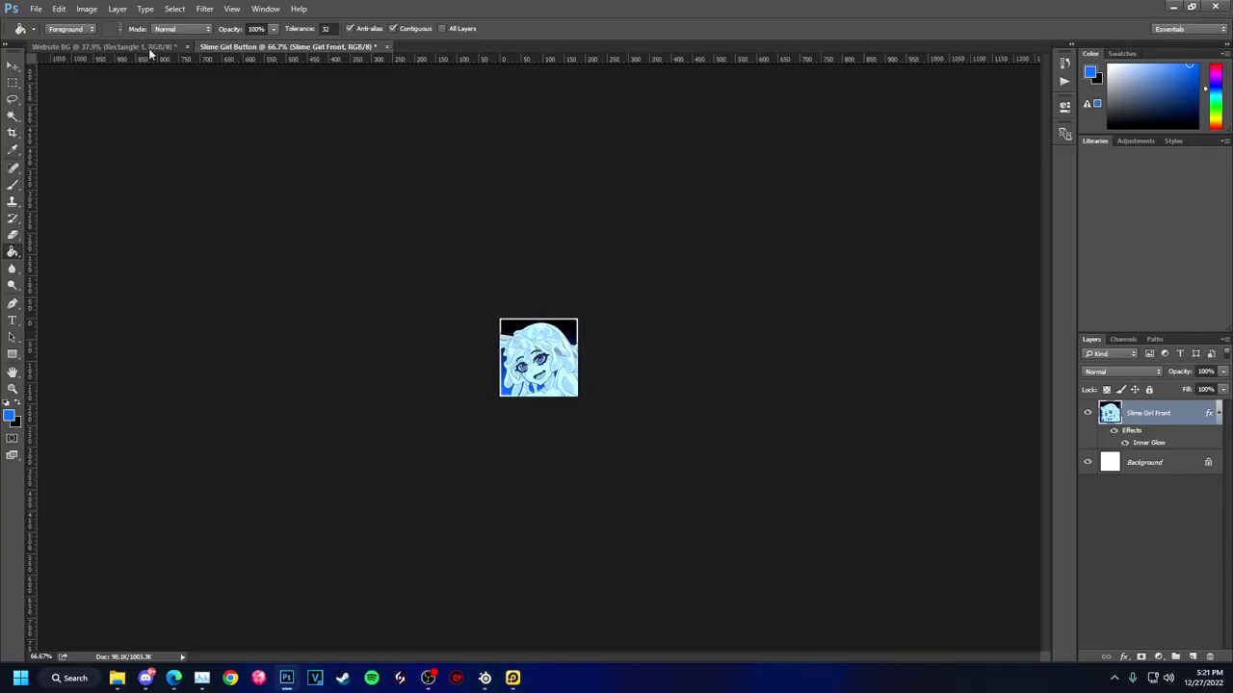
Create a new document named 'Slime Girl Book Page' and hide its white Background layer
{"action": "key", "text": "ctrl+n"}
{"action": "type", "text": "l Book Page"}
{"action": "key", "text": "Return"}
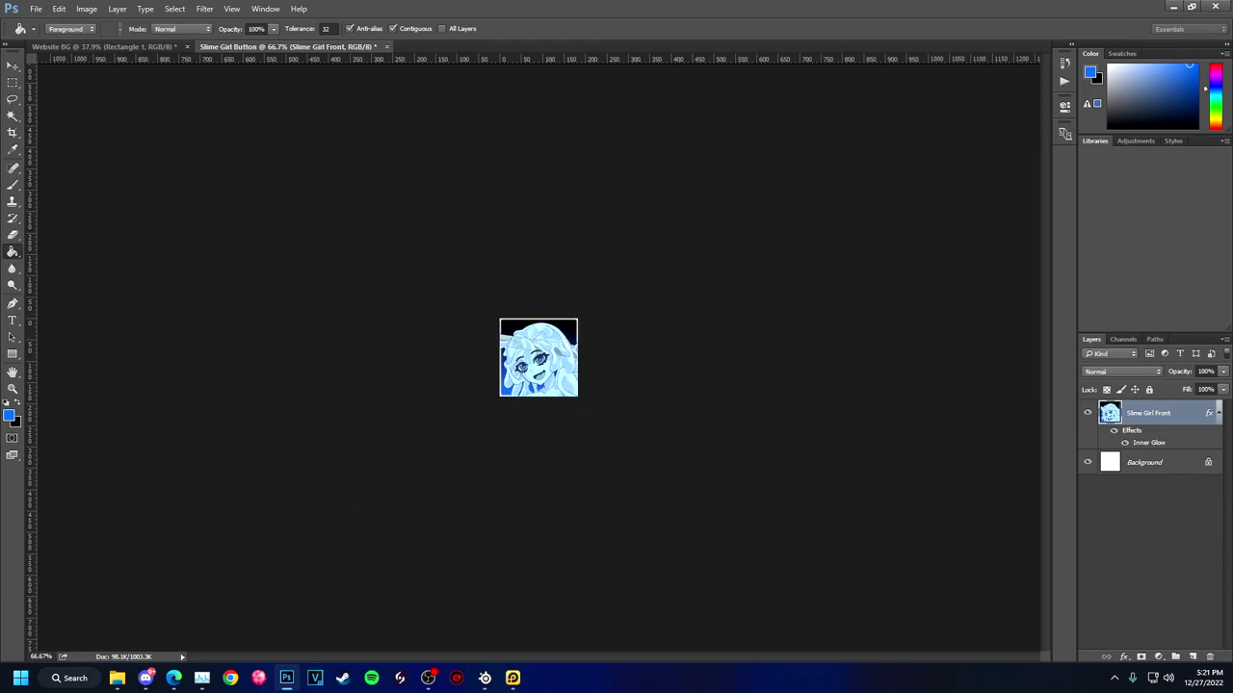
{"action": "left_click", "coordinate": [1146, 425]}
{"action": "left_click", "coordinate": [1087, 424]}
Place the open-book image to fill the canvas and put a smaller Slime Girl on the right page
{"action": "key", "text": "t"}
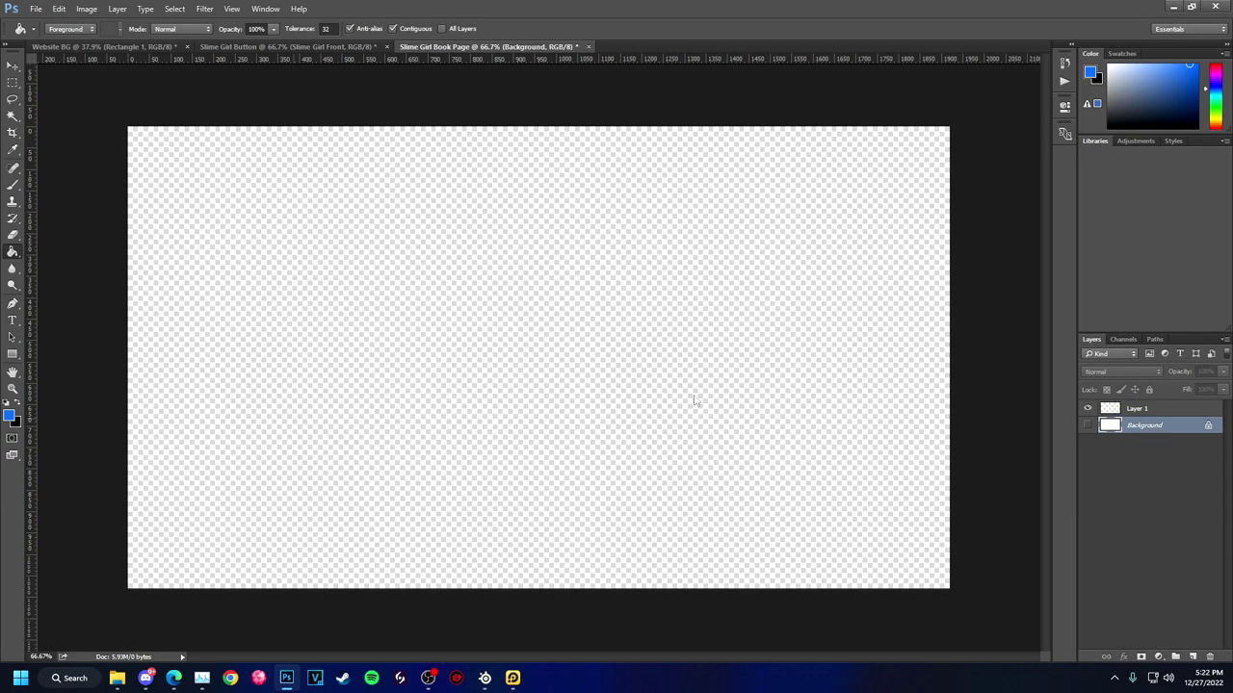
{"action": "left_click", "coordinate": [693, 400]}
{"action": "left_click_drag", "start_coordinate": [762, 498], "coordinate": [906, 554]}
{"action": "key", "text": "Return"}
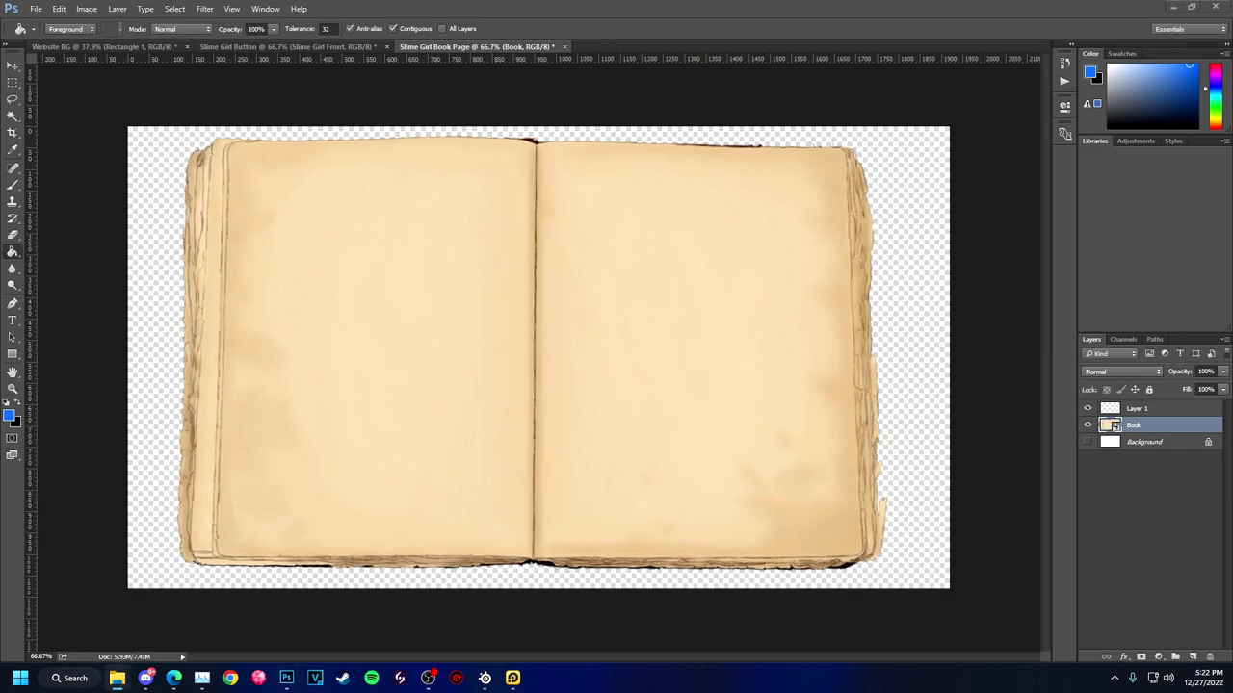
{"action": "left_click_drag", "start_coordinate": [378, 116], "coordinate": [473, 289]}
{"action": "left_click_drag", "start_coordinate": [624, 412], "coordinate": [699, 347]}
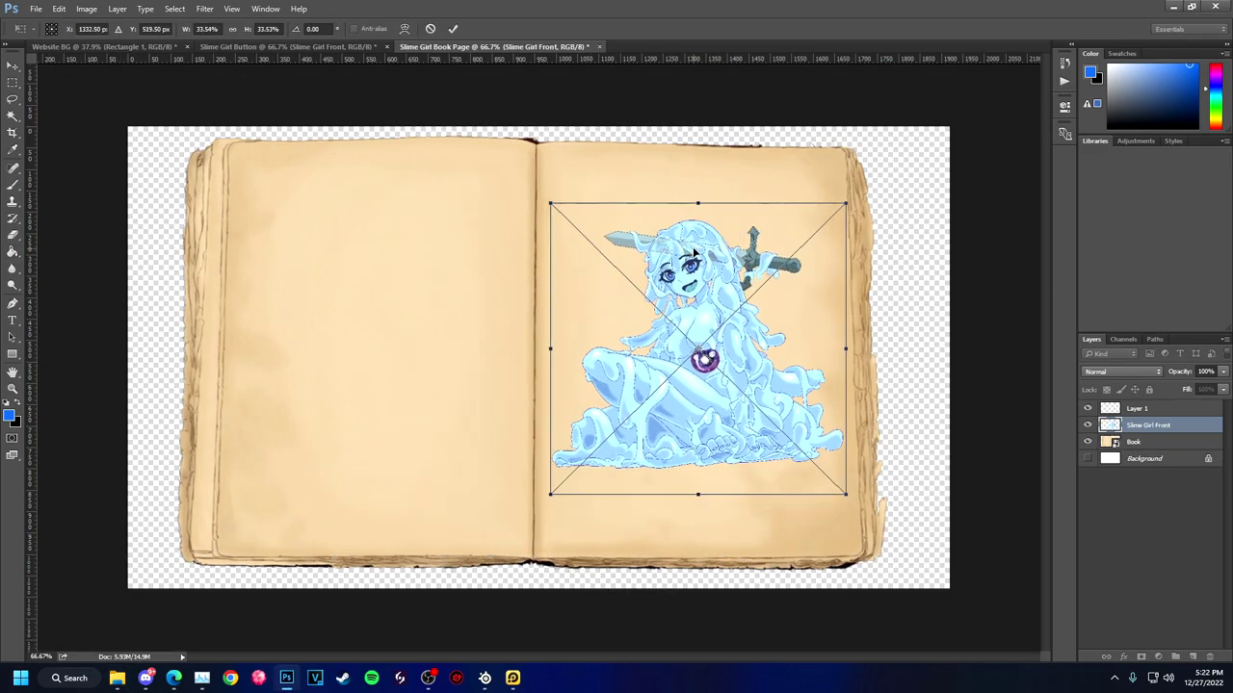
{"action": "key", "text": "Return"}
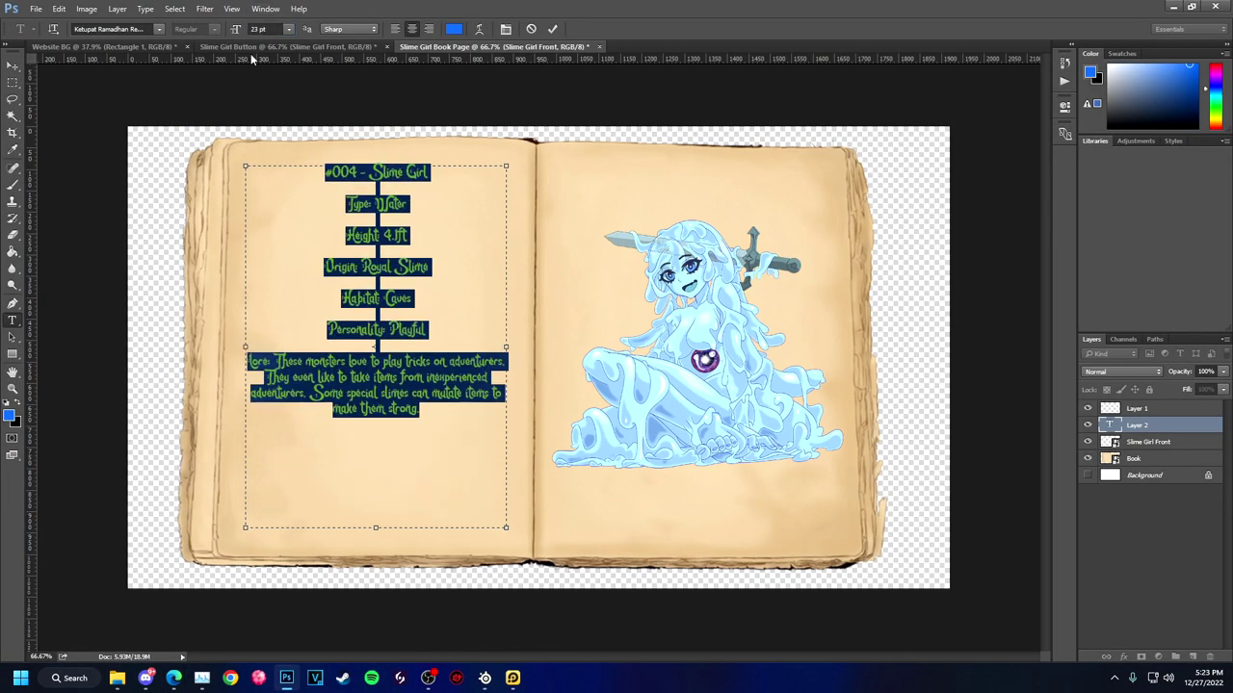
{"action": "left_click", "coordinate": [159, 29]}
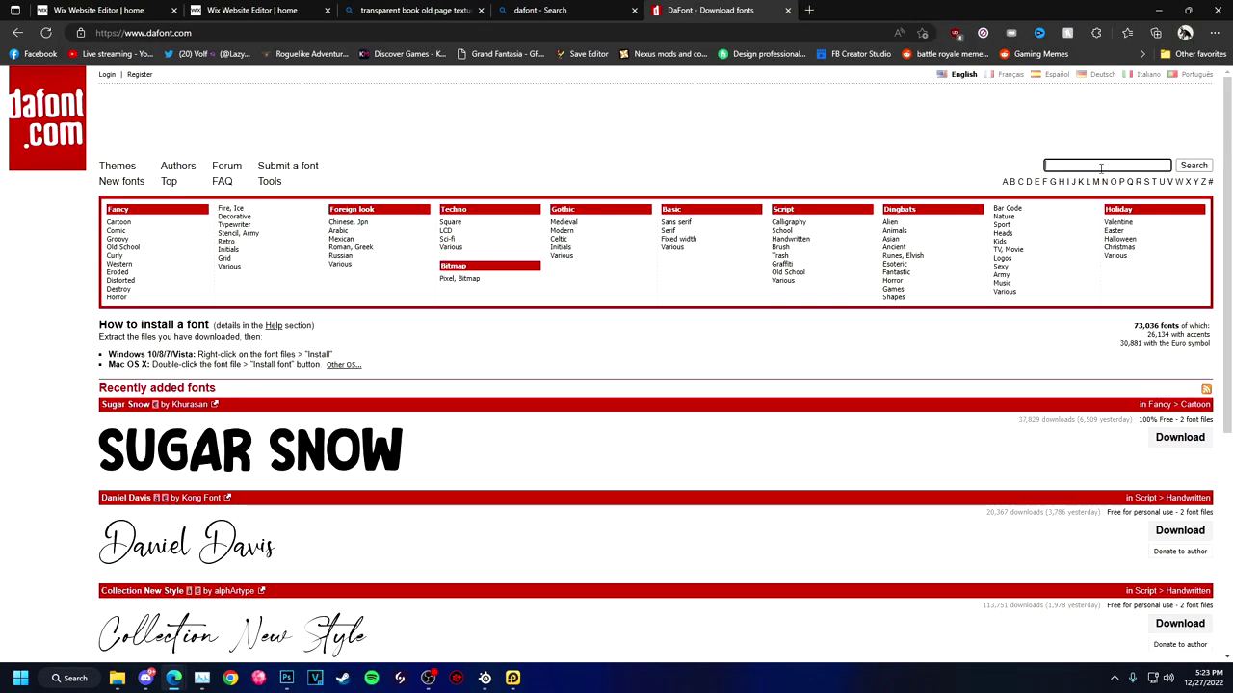
Search DaFont for fantasy fonts and preview them with the text 'Slime Girl'
{"action": "type", "text": "fantasy"}
{"action": "key", "text": "Return"}
{"action": "scroll", "coordinate": [462, 372], "scroll_direction": "down", "scroll_amount": 6}
{"action": "scroll", "coordinate": [463, 372], "scroll_direction": "up", "scroll_amount": 6}
{"action": "left_click", "coordinate": [192, 370]}
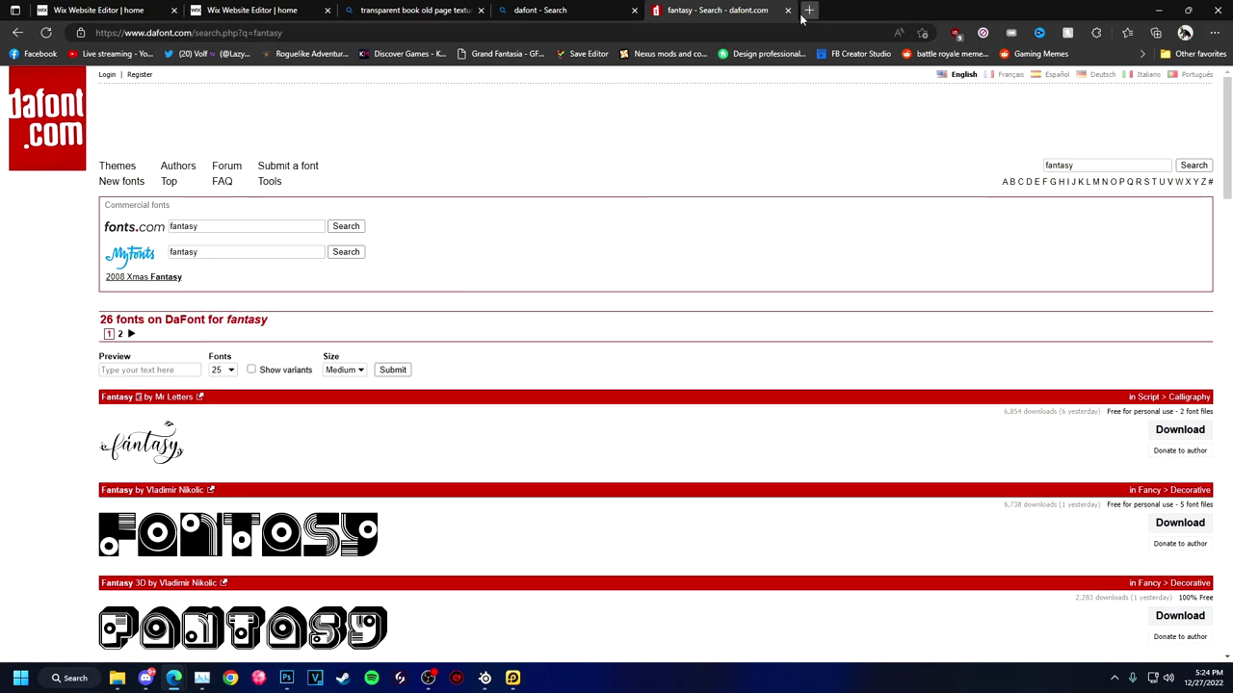
{"action": "left_click", "coordinate": [177, 372]}
{"action": "type", "text": "Slime Girl"}
{"action": "key", "text": "Return"}
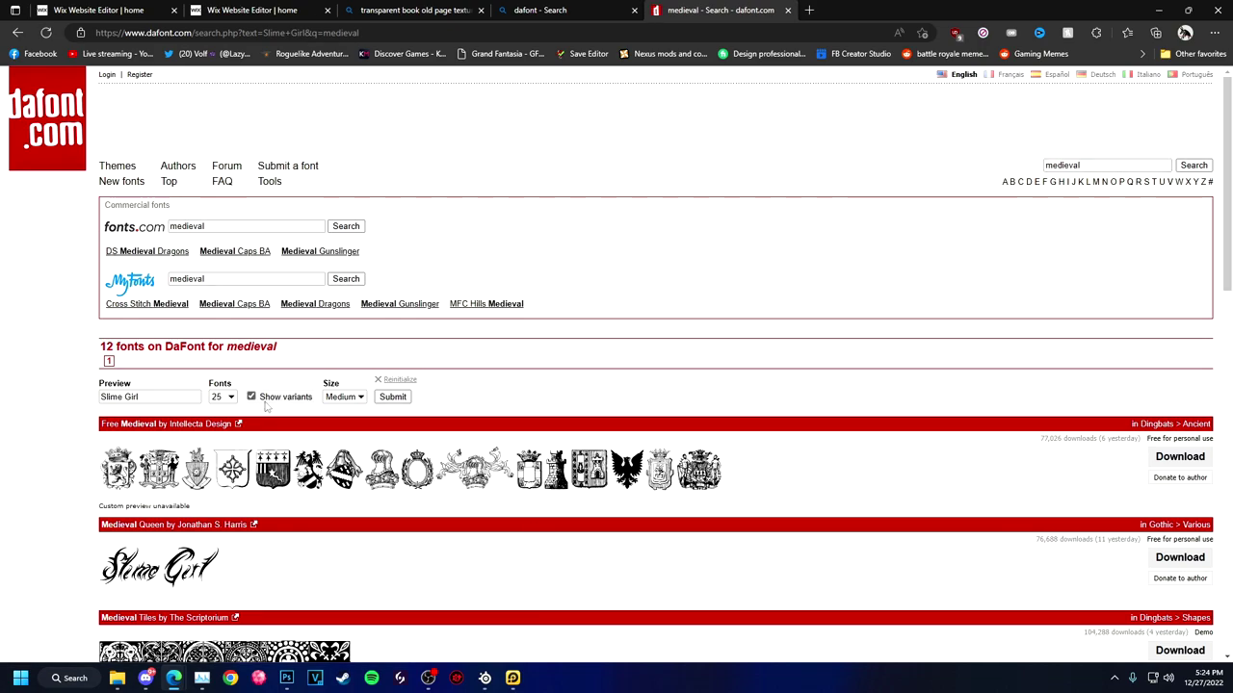
{"action": "scroll", "coordinate": [729, 382], "scroll_direction": "down", "scroll_amount": 1}
{"action": "scroll", "coordinate": [729, 382], "scroll_direction": "down", "scroll_amount": 2}
{"action": "scroll", "coordinate": [406, 367], "scroll_direction": "down", "scroll_amount": 4}
{"action": "scroll", "coordinate": [406, 366], "scroll_direction": "down", "scroll_amount": 4}
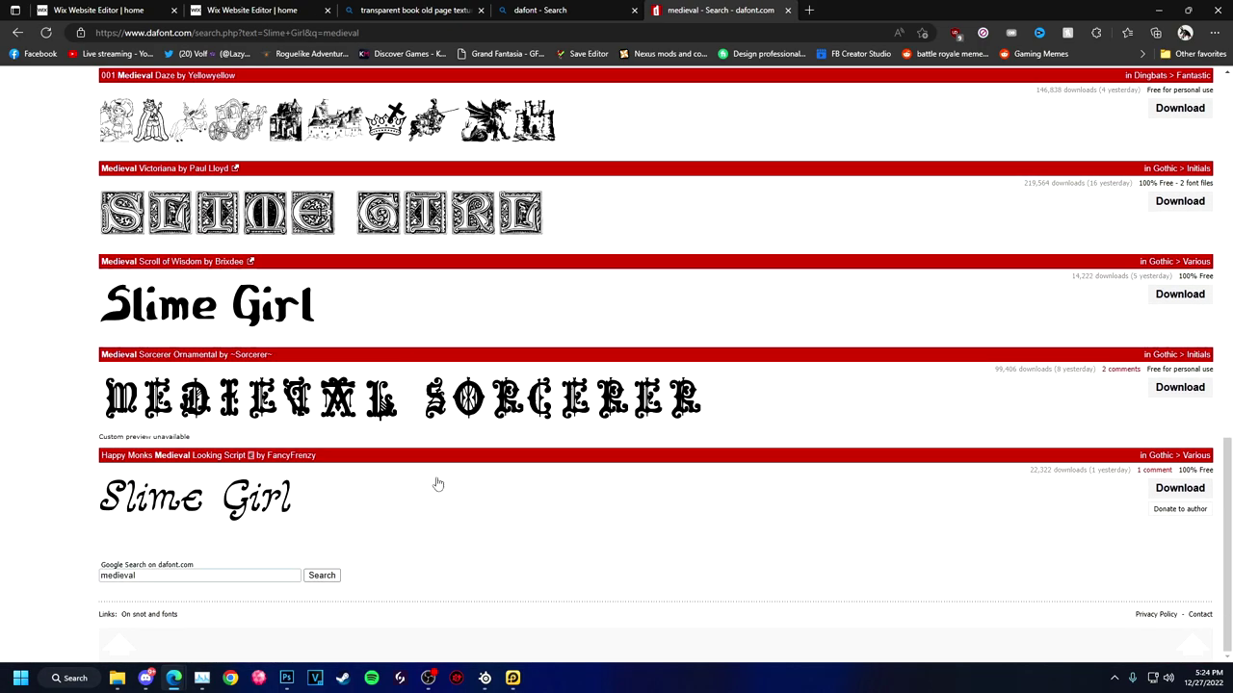
{"action": "scroll", "coordinate": [556, 240], "scroll_direction": "up", "scroll_amount": 12}
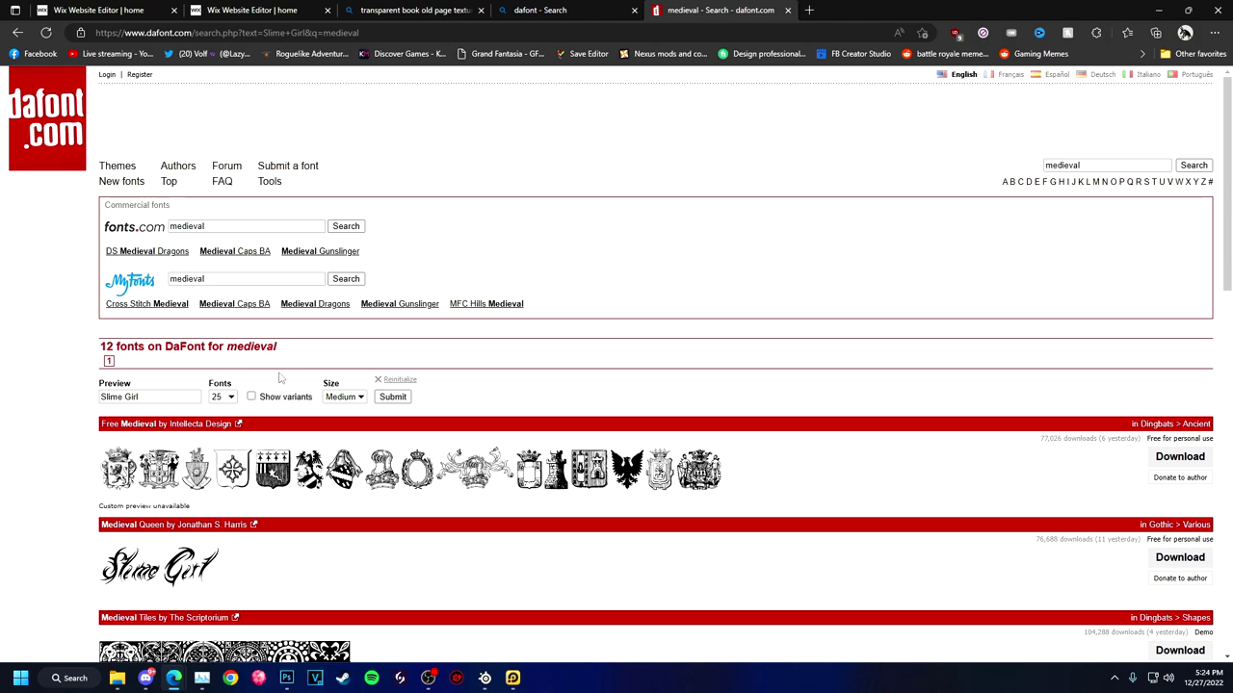
{"action": "scroll", "coordinate": [556, 434], "scroll_direction": "down", "scroll_amount": 10}
{"action": "scroll", "coordinate": [556, 434], "scroll_direction": "up", "scroll_amount": 10}
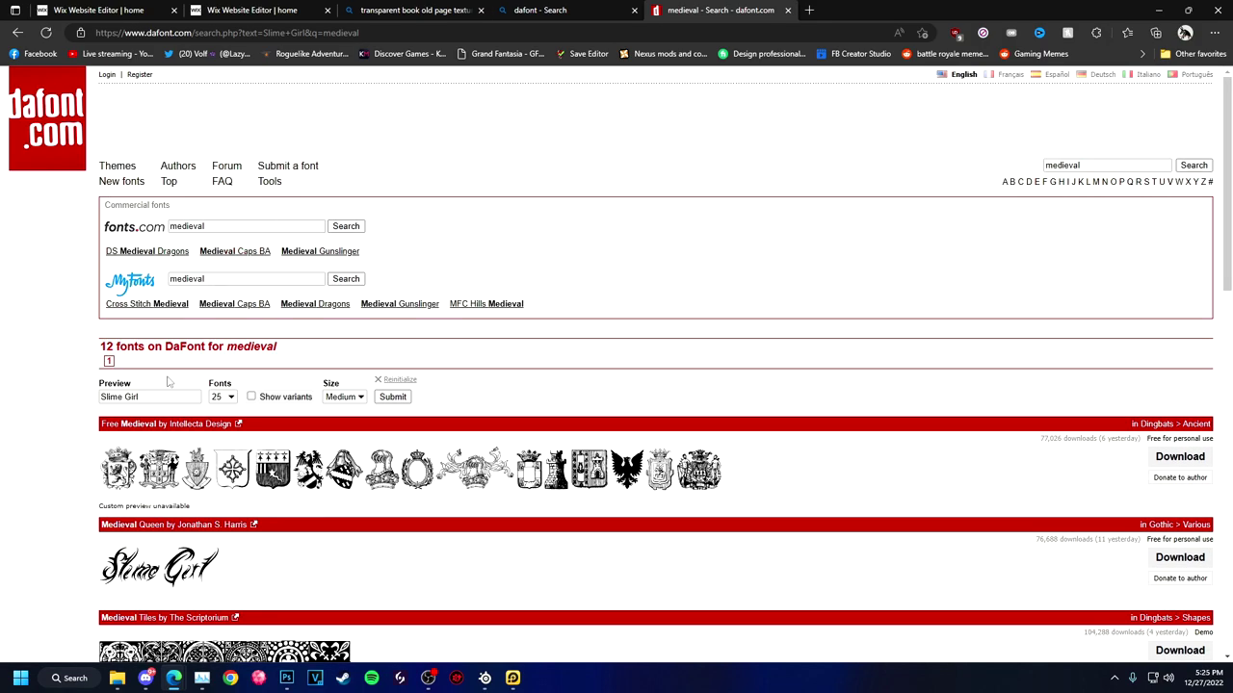
{"action": "scroll", "coordinate": [556, 490], "scroll_direction": "down", "scroll_amount": 10}
Preview the Medieval Victoriana font with 'Taigora', then return to the results
{"action": "left_click", "coordinate": [421, 213]}
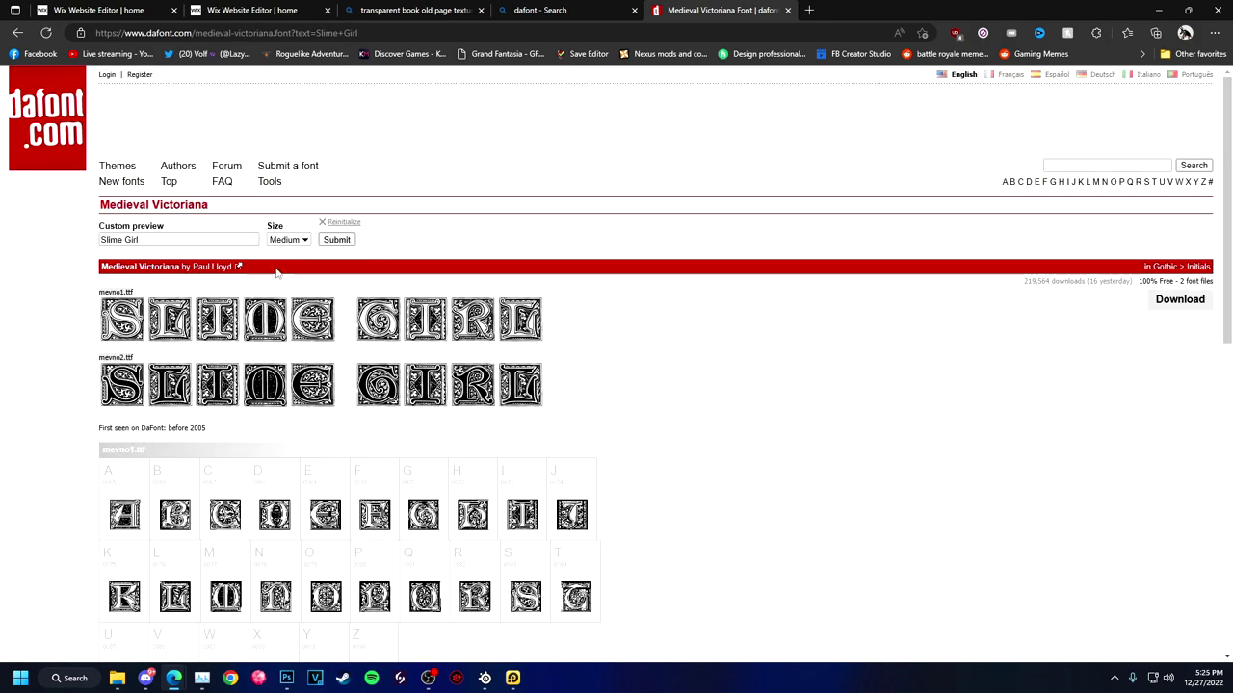
{"action": "type", "text": "ora"}
{"action": "key", "text": "Return"}
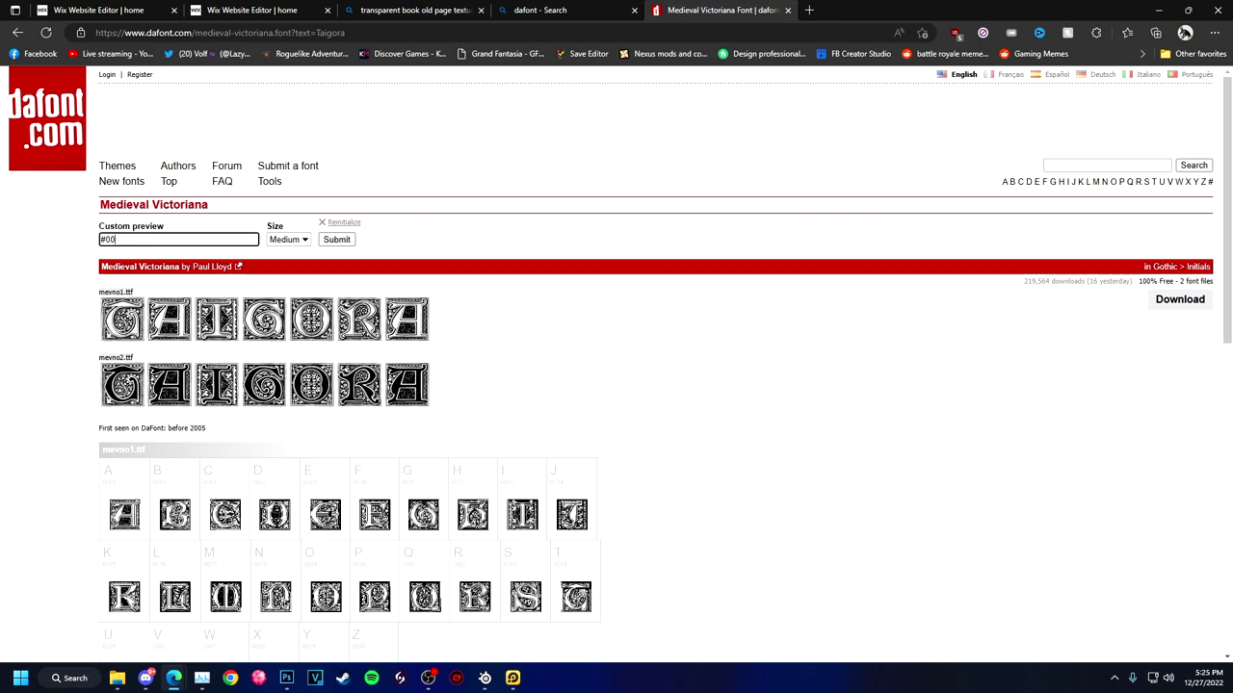
{"action": "key", "text": "alt+Left"}
{"action": "key", "text": "alt+Left"}
Download and install the Happy Monks Medieval Looking Script font
{"action": "left_click", "coordinate": [1180, 488]}
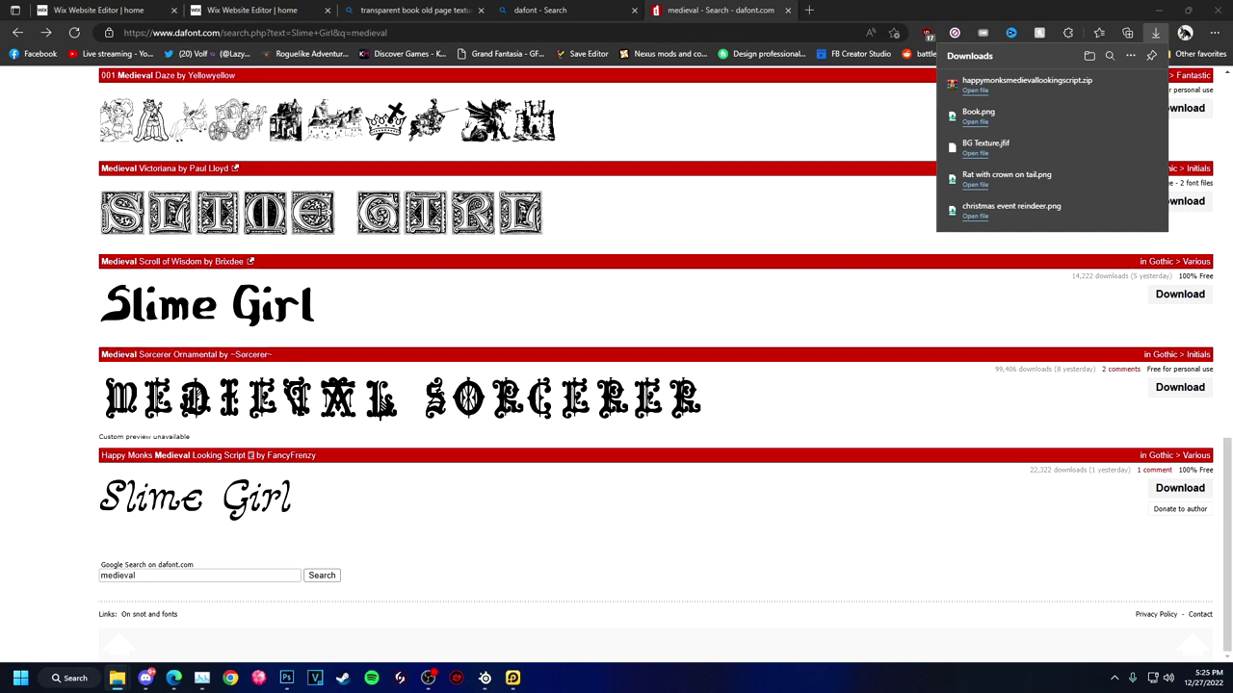
{"action": "left_click", "coordinate": [186, 118]}
{"action": "left_click", "coordinate": [996, 93]}
{"action": "scroll", "coordinate": [442, 283], "scroll_direction": "up", "scroll_amount": 10}
{"action": "scroll", "coordinate": [463, 556], "scroll_direction": "down", "scroll_amount": 10}
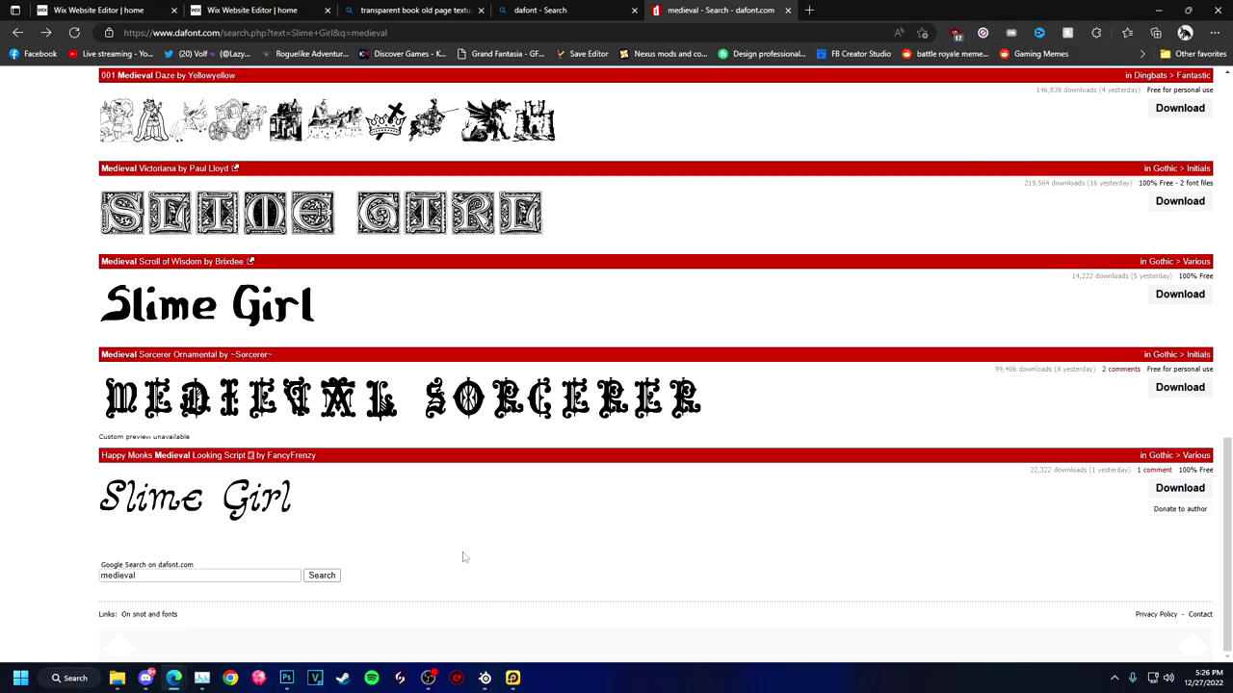
{"action": "left_click", "coordinate": [286, 678]}
Set the text to HappyMonksMedieval, black, 38 pt, with blank lines removed and Strong anti-aliasing
{"action": "type", "text": "happy"}
{"action": "key", "text": "Return"}
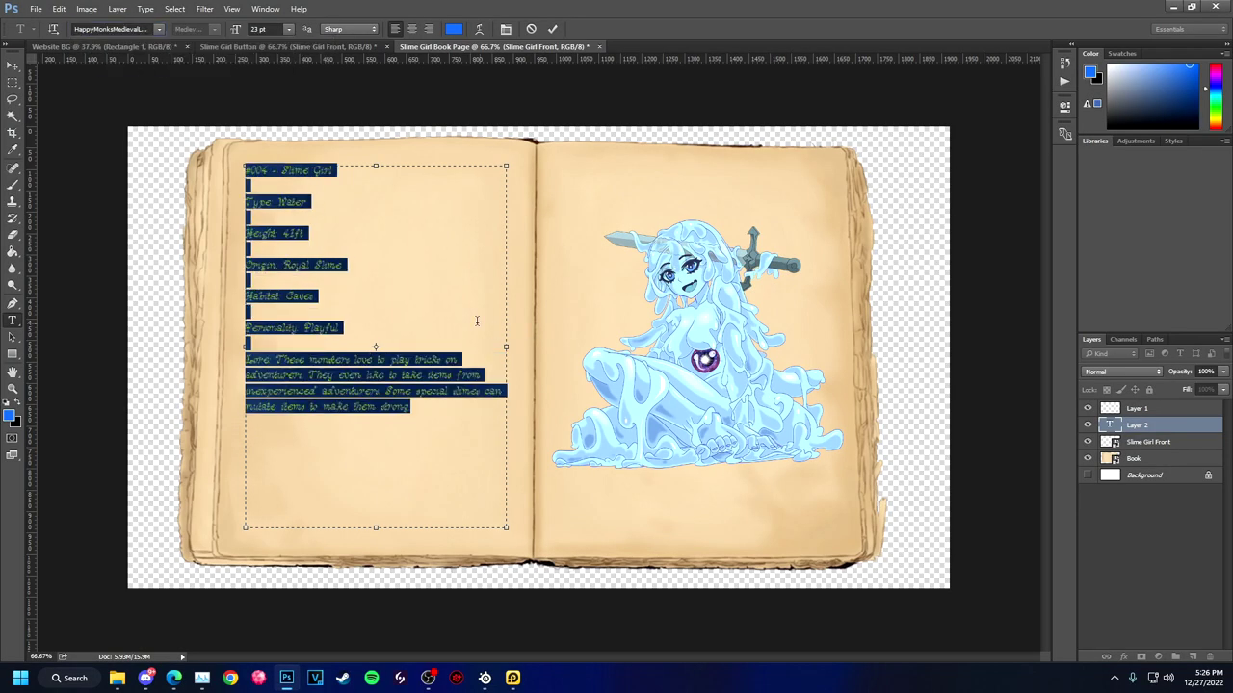
{"action": "left_click", "coordinate": [296, 253]}
{"action": "left_click", "coordinate": [454, 29]}
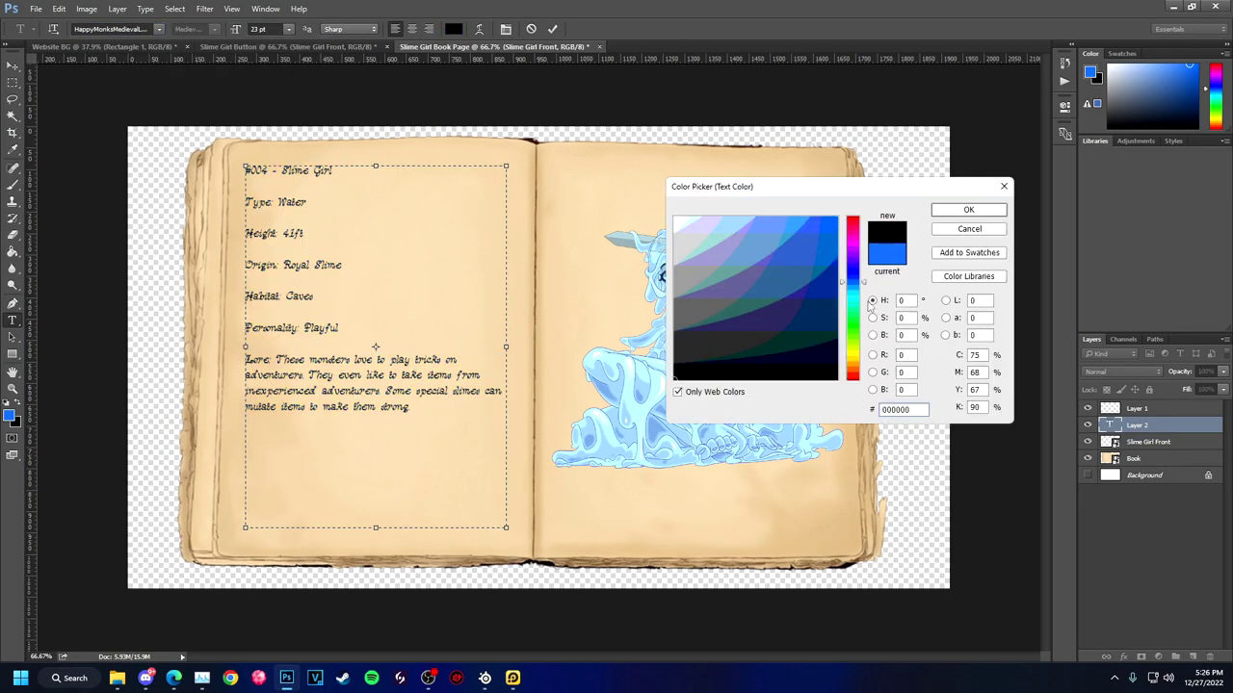
{"action": "left_click", "coordinate": [968, 210]}
{"action": "left_click", "coordinate": [349, 29]}
{"action": "left_click", "coordinate": [337, 55]}
{"action": "key", "text": "ctrl+shift+period"}
{"action": "key", "text": "ctrl+shift+period"}
{"action": "key", "text": "ctrl+shift+period"}
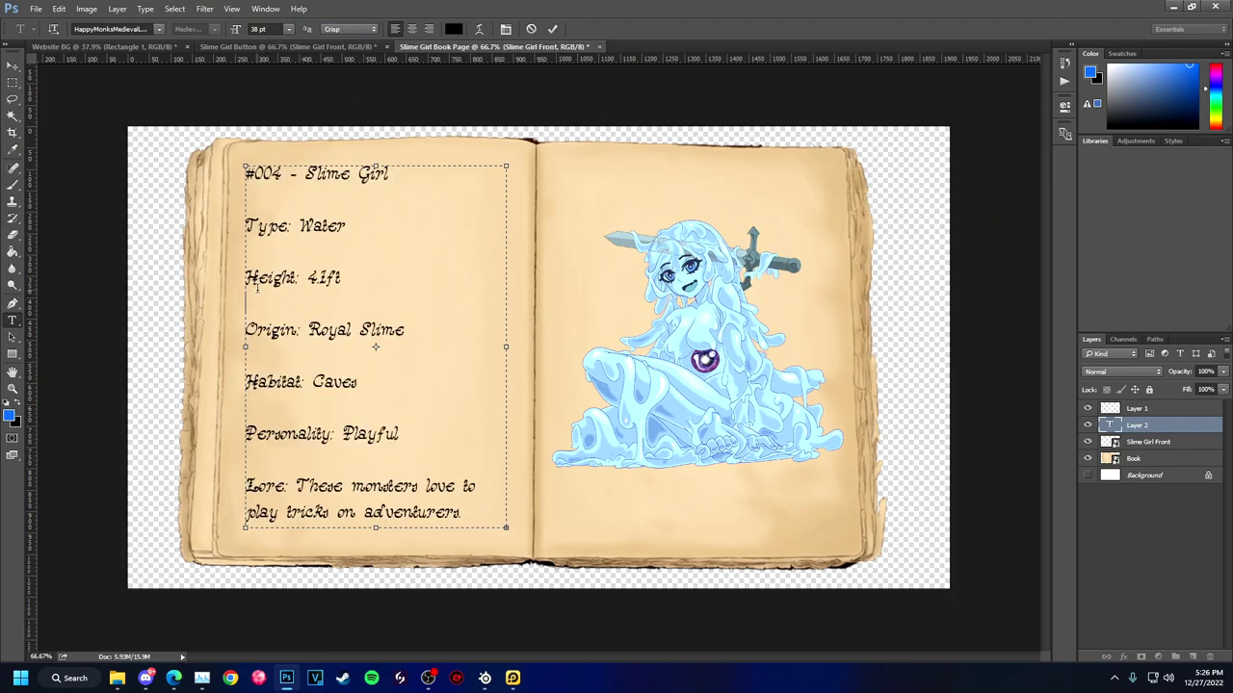
{"action": "key", "text": "BackSpace"}
{"action": "key", "text": "BackSpace"}
{"action": "key", "text": "BackSpace"}
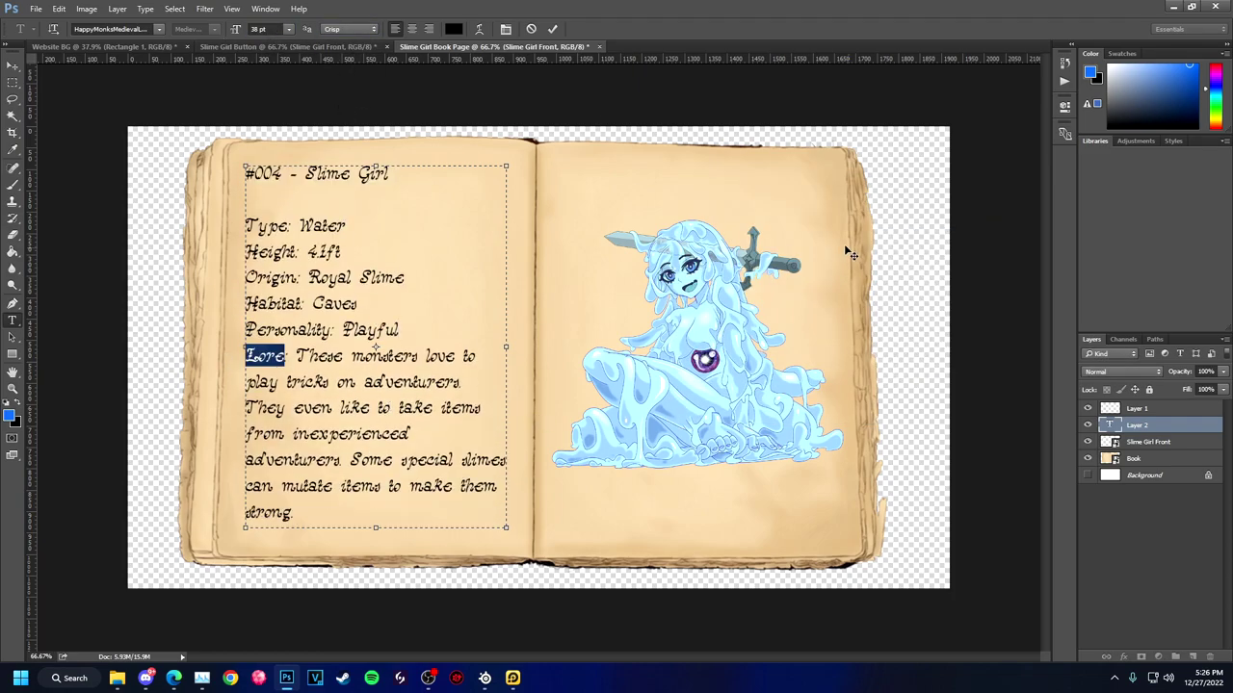
{"action": "left_click", "coordinate": [361, 31]}
{"action": "left_click", "coordinate": [344, 48]}
Make the Lore and Personality labels faux bold
{"action": "left_click", "coordinate": [1064, 77]}
{"action": "left_click", "coordinate": [1063, 77]}
{"action": "right_click", "coordinate": [261, 370]}
{"action": "left_click", "coordinate": [325, 594]}
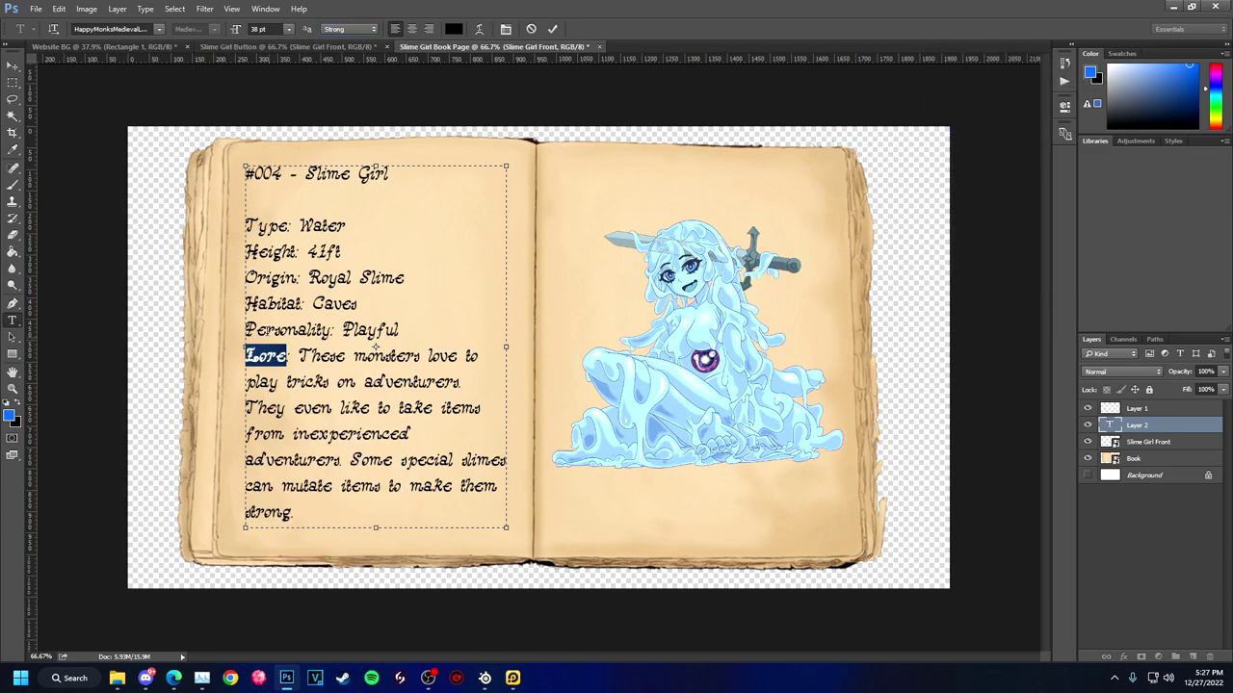
{"action": "double_click", "coordinate": [289, 331]}
{"action": "right_click", "coordinate": [294, 332]}
{"action": "left_click", "coordinate": [327, 561]}
{"action": "right_click", "coordinate": [303, 332]}
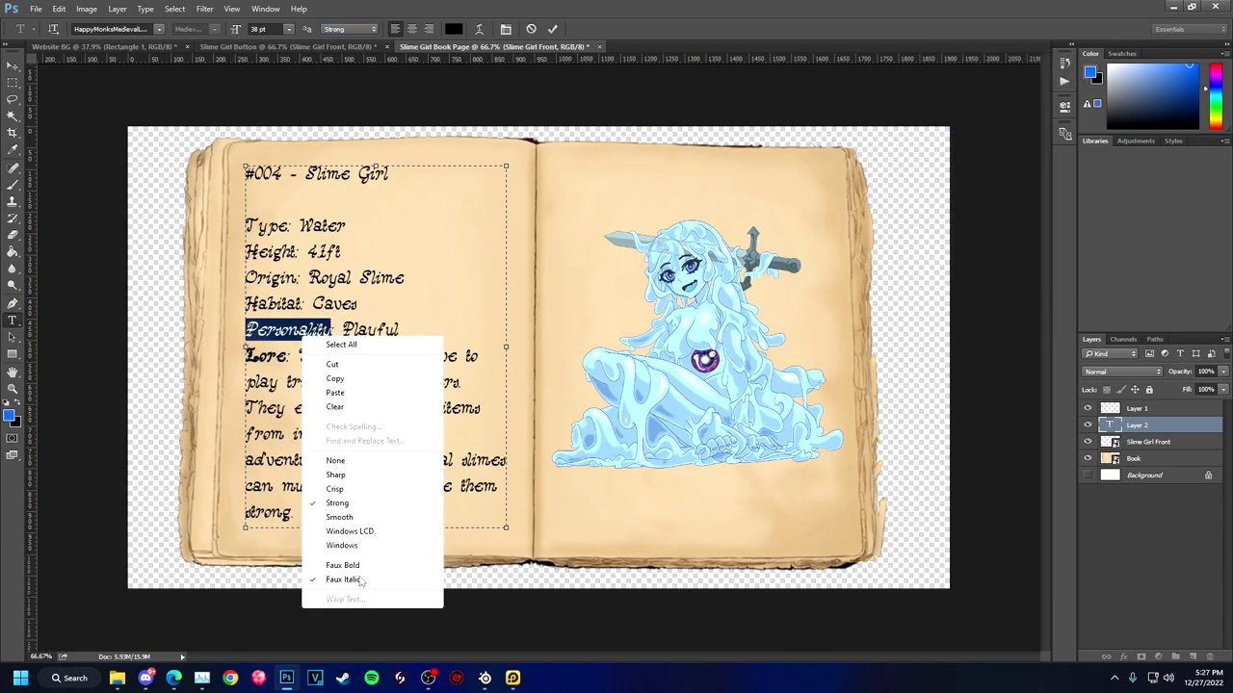
{"action": "right_click", "coordinate": [285, 354]}
{"action": "key", "text": "Escape"}
{"action": "left_click", "coordinate": [303, 306]}
{"action": "left_click", "coordinate": [308, 441]}
Make the Height, Origin, Habitat and Personality labels faux bold
{"action": "double_click", "coordinate": [273, 251]}
{"action": "right_click", "coordinate": [274, 253]}
{"action": "left_click", "coordinate": [308, 485]}
{"action": "double_click", "coordinate": [271, 278]}
{"action": "right_click", "coordinate": [274, 281]}
{"action": "left_click", "coordinate": [309, 515]}
{"action": "double_click", "coordinate": [273, 225]}
{"action": "right_click", "coordinate": [274, 228]}
{"action": "left_click", "coordinate": [308, 458]}
{"action": "left_click", "coordinate": [305, 303]}
{"action": "right_click", "coordinate": [255, 306]}
{"action": "left_click", "coordinate": [309, 534]}
{"action": "left_click_drag", "start_coordinate": [337, 330], "coordinate": [308, 332]}
{"action": "right_click", "coordinate": [258, 349]}
{"action": "left_click", "coordinate": [289, 578]}
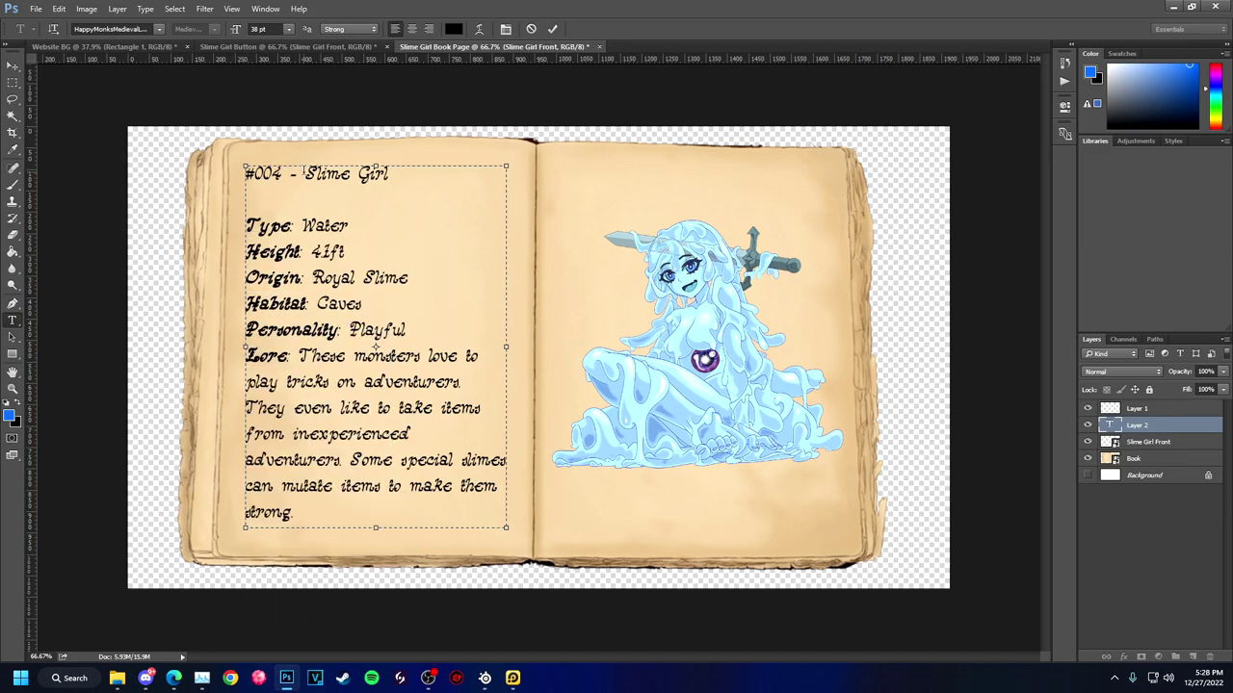
{"action": "key", "text": "ctrl+a"}
Preview Georgia Bold and Lucida Console, then apply Palatino Linotype Italic to all the page text
{"action": "left_click", "coordinate": [159, 29]}
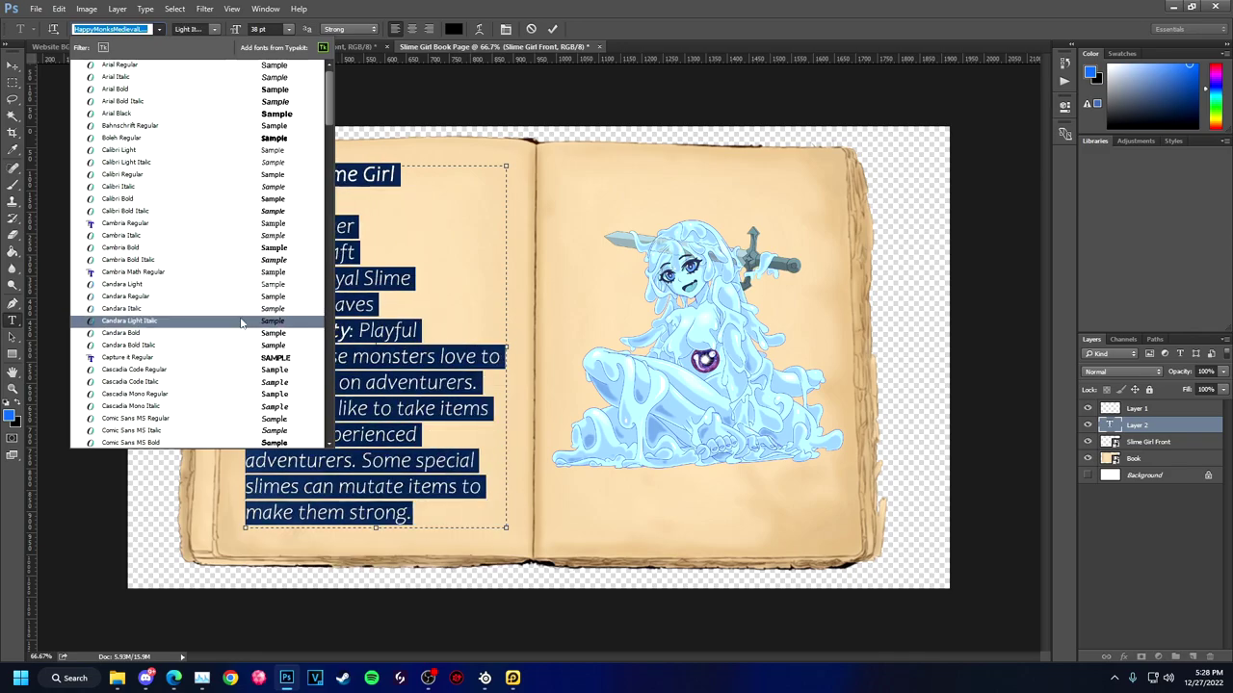
{"action": "scroll", "coordinate": [231, 424], "scroll_direction": "down", "scroll_amount": 3}
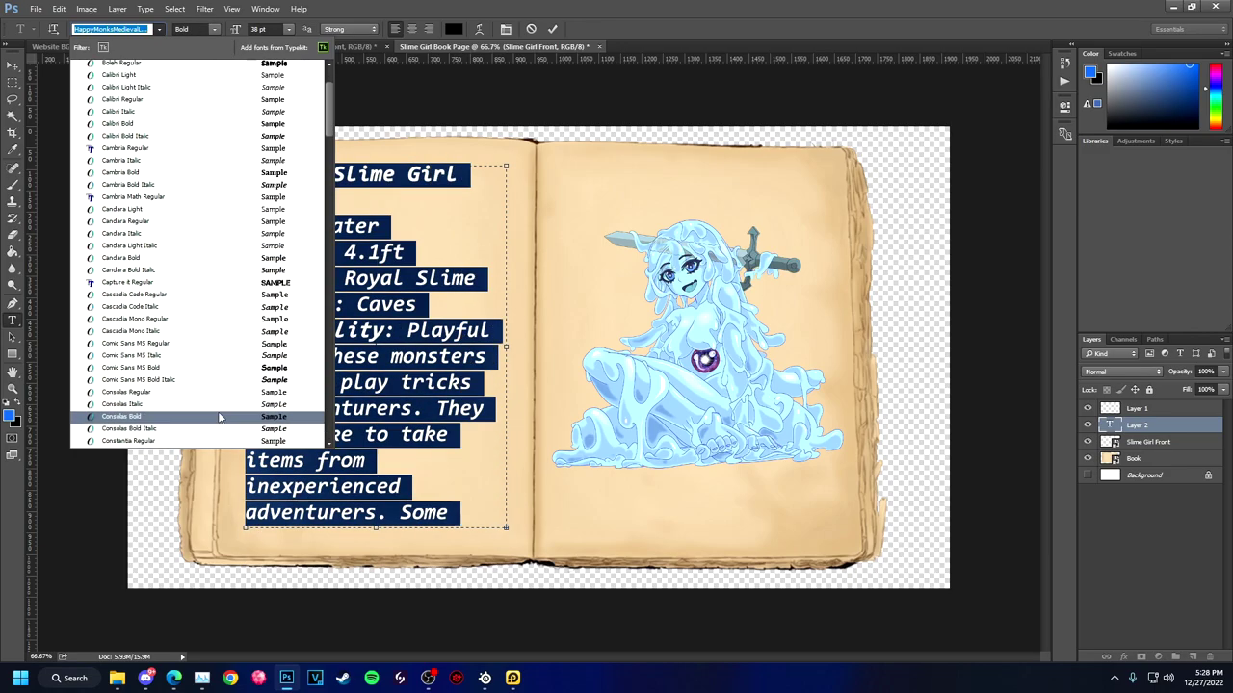
{"action": "scroll", "coordinate": [192, 439], "scroll_direction": "down", "scroll_amount": 4}
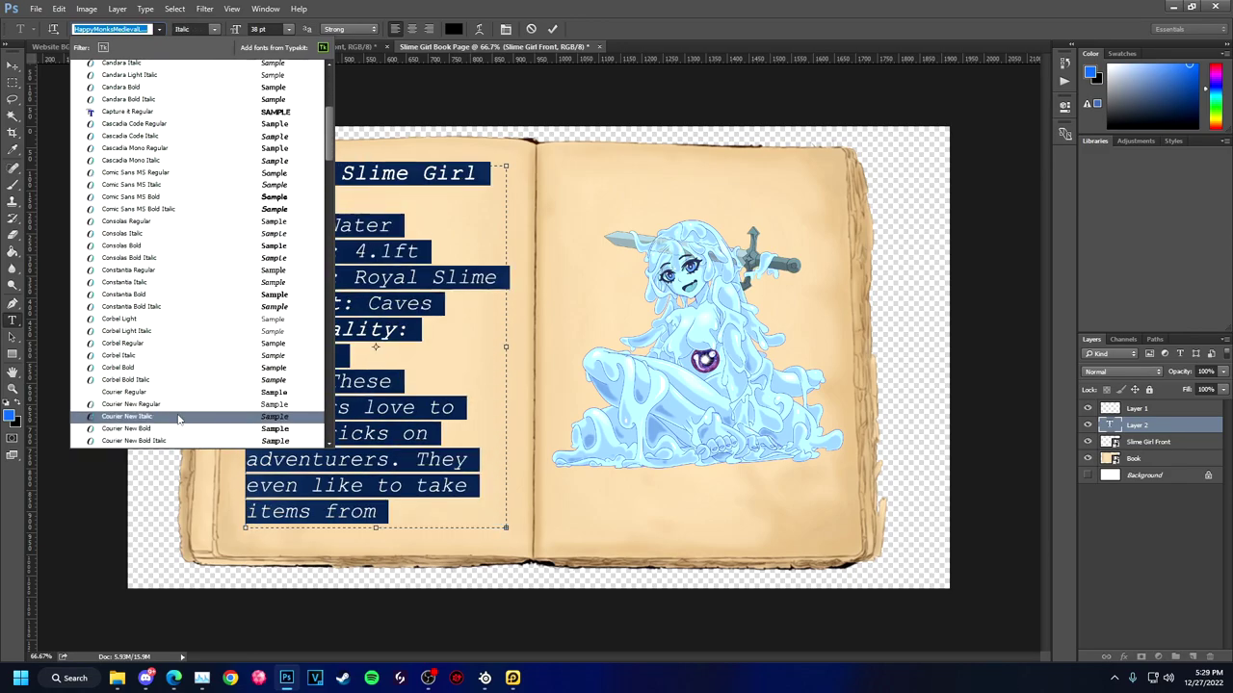
{"action": "scroll", "coordinate": [168, 431], "scroll_direction": "down", "scroll_amount": 2}
{"action": "key", "text": "Down"}
{"action": "key", "text": "Down"}
{"action": "key", "text": "Down"}
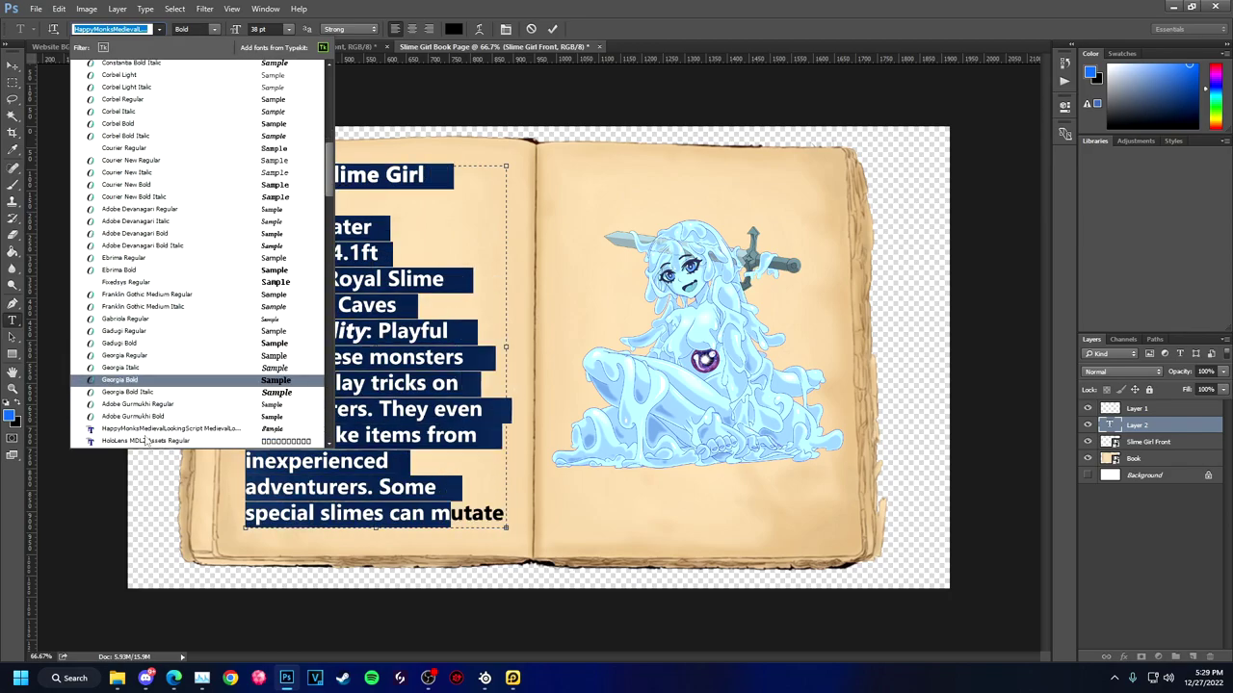
{"action": "key", "text": "Down"}
{"action": "key", "text": "Down"}
{"action": "key", "text": "Down"}
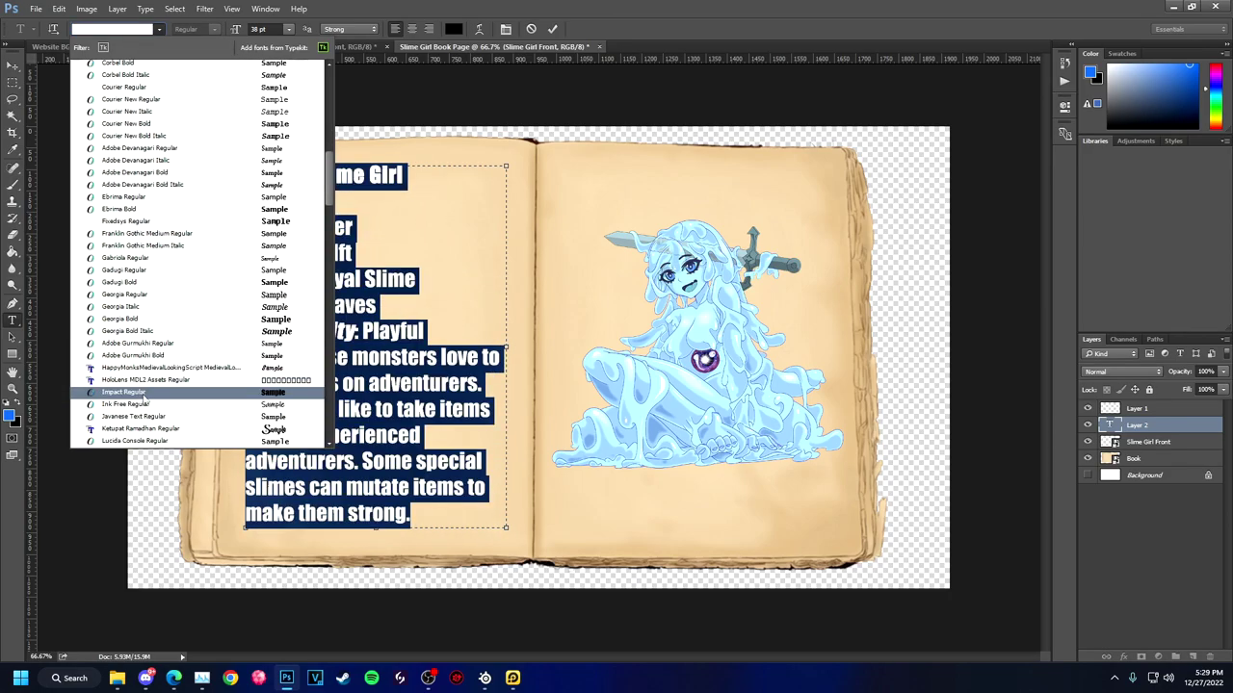
{"action": "key", "text": "Down"}
{"action": "key", "text": "Down"}
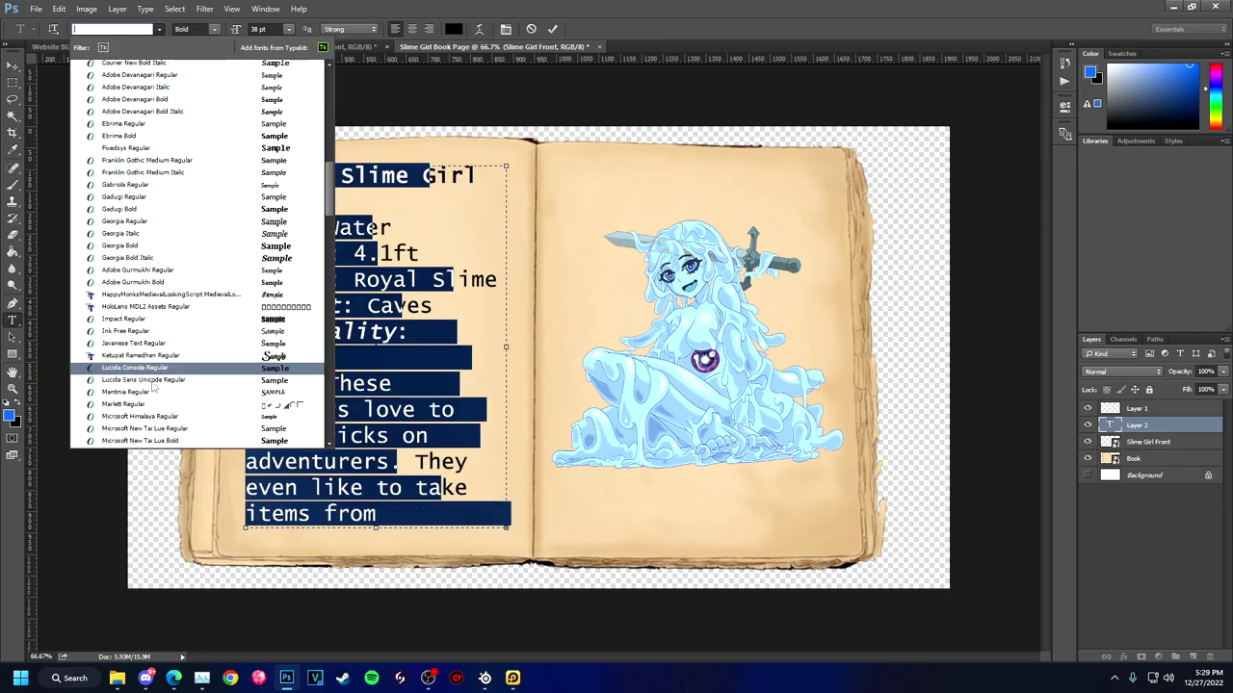
{"action": "scroll", "coordinate": [160, 380], "scroll_direction": "down", "scroll_amount": 4}
{"action": "scroll", "coordinate": [173, 424], "scroll_direction": "down", "scroll_amount": 3}
{"action": "scroll", "coordinate": [173, 419], "scroll_direction": "down", "scroll_amount": 3}
{"action": "left_click", "coordinate": [171, 410]}
{"action": "left_click", "coordinate": [402, 241]}
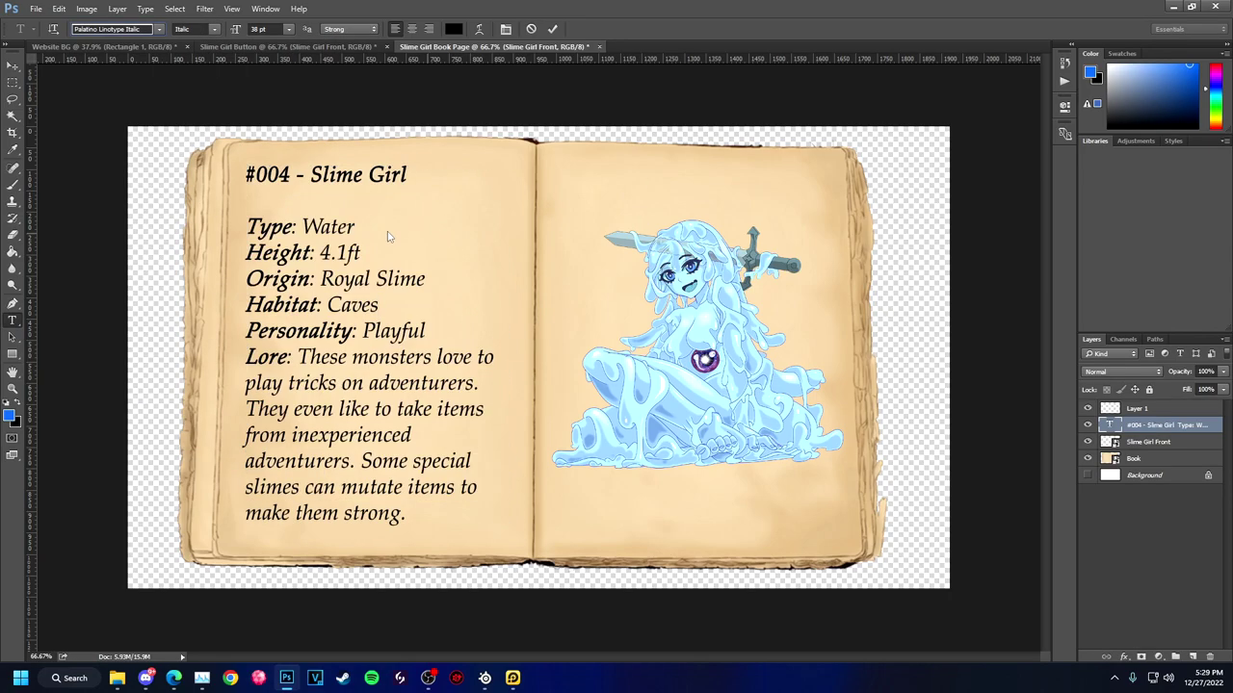
Try resizing the title, field lines and Lore paragraph, then undo back to the spaced-out layout
{"action": "key", "text": "Up"}
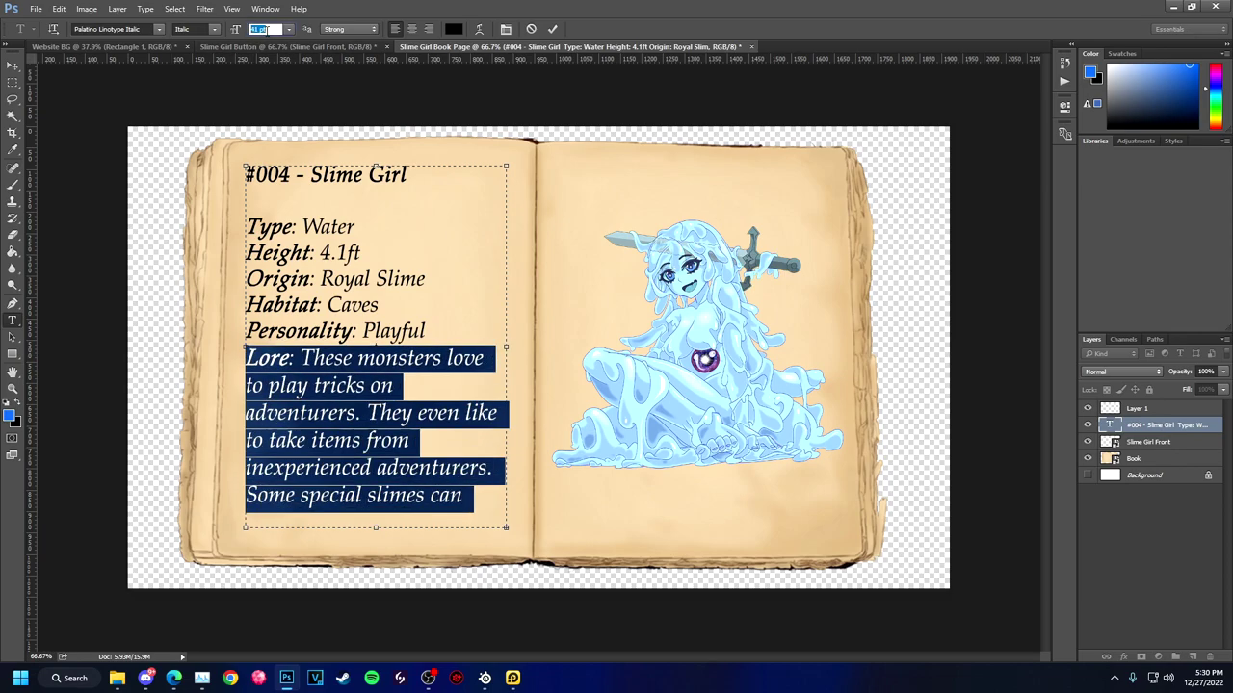
{"action": "left_click_drag", "start_coordinate": [327, 278], "coordinate": [247, 173]}
{"action": "key", "text": "Down"}
{"action": "key", "text": "Down"}
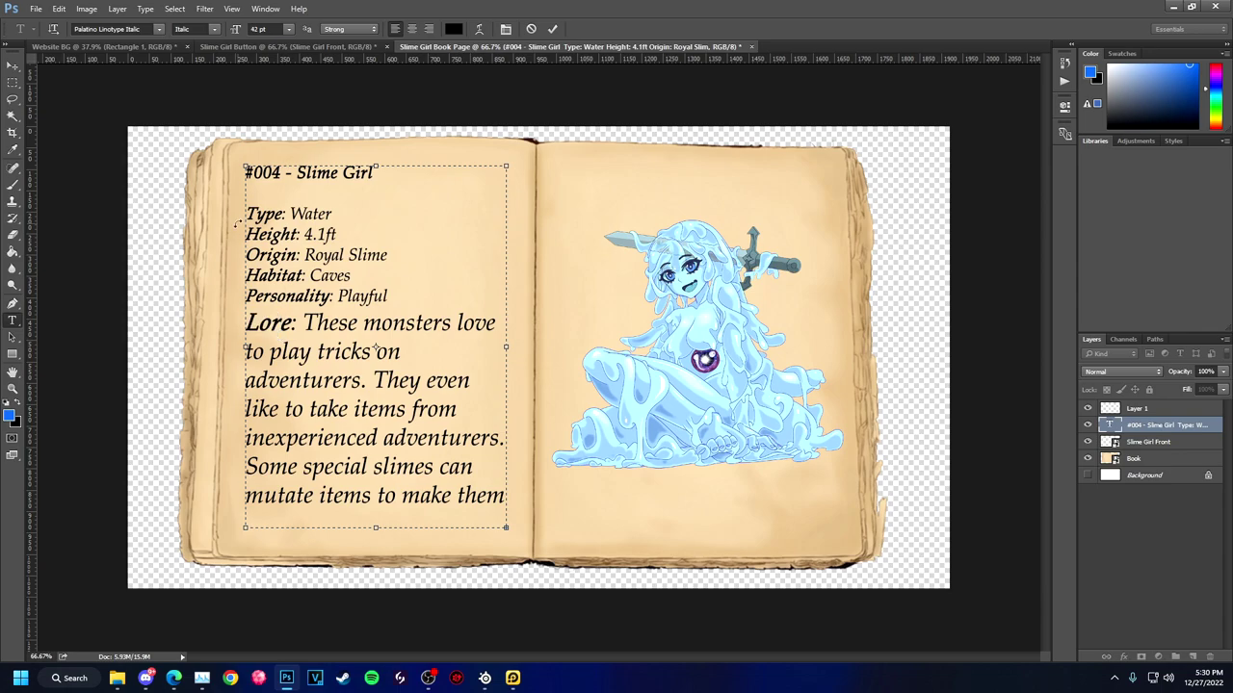
{"action": "left_click_drag", "start_coordinate": [247, 318], "coordinate": [505, 495]}
{"action": "key", "text": "Down"}
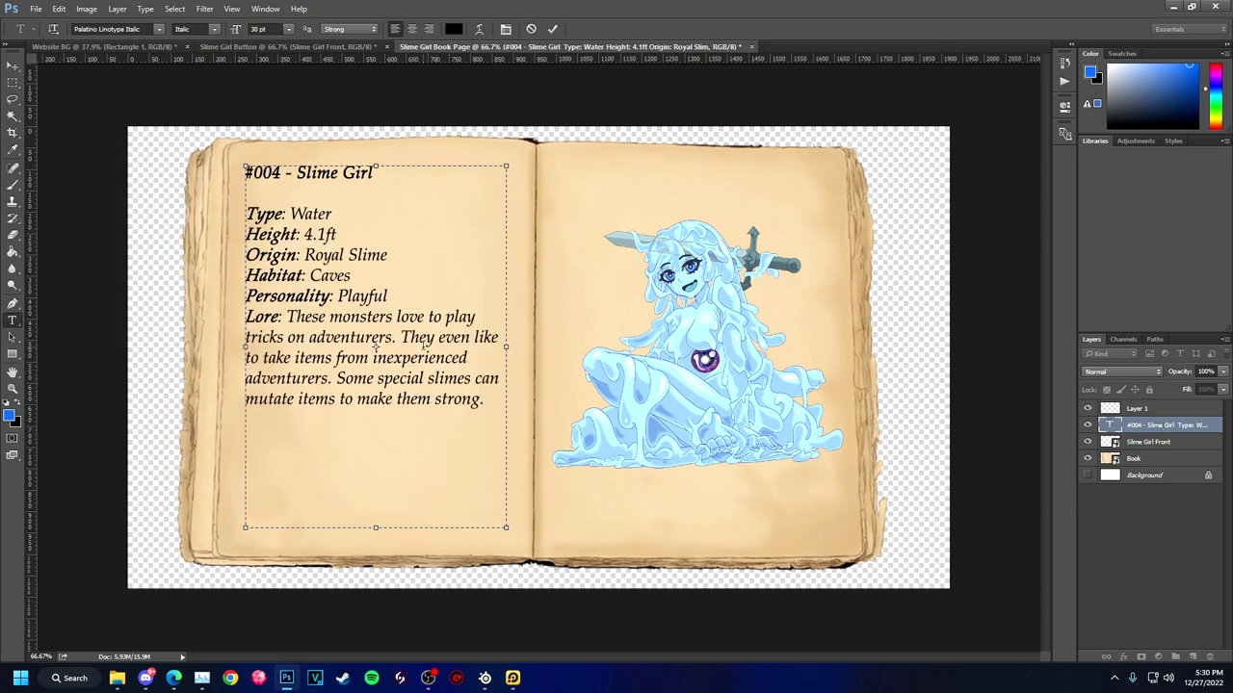
{"action": "key", "text": "ctrl+alt+z"}
{"action": "key", "text": "ctrl+alt+z"}
{"action": "key", "text": "ctrl+alt+z"}
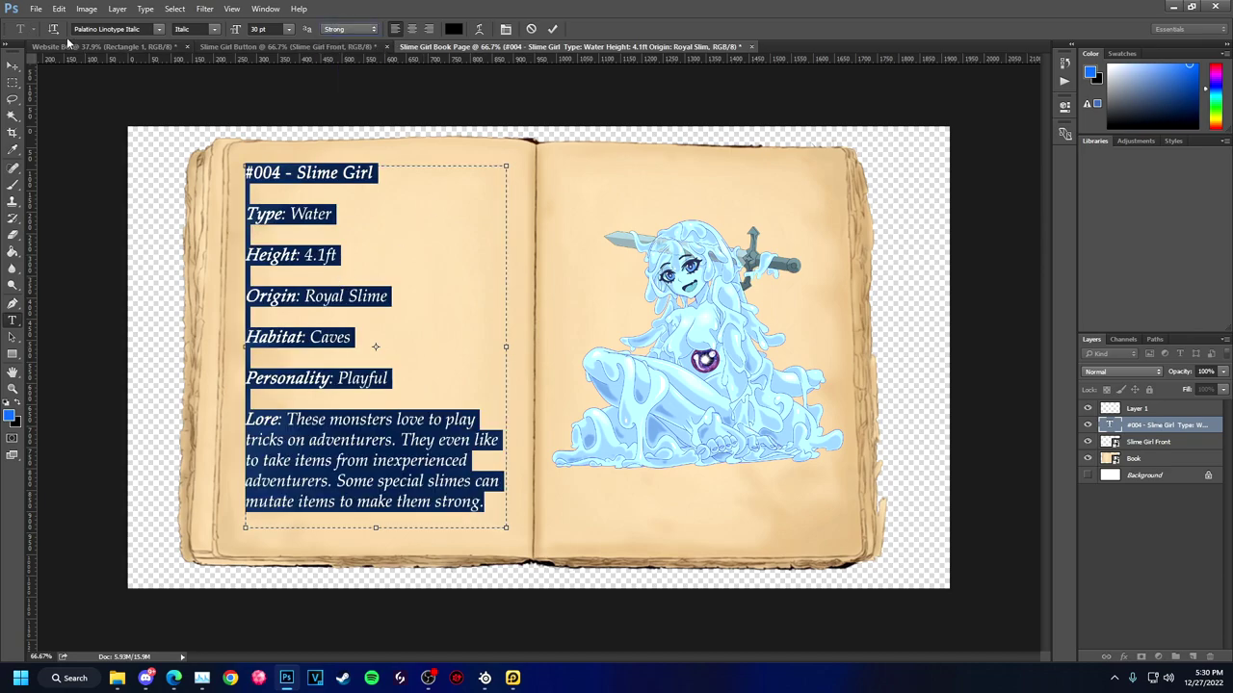
In the Character panel, apply a 25 pt baseline shift and tighter line spacing
{"action": "right_click", "coordinate": [310, 382]}
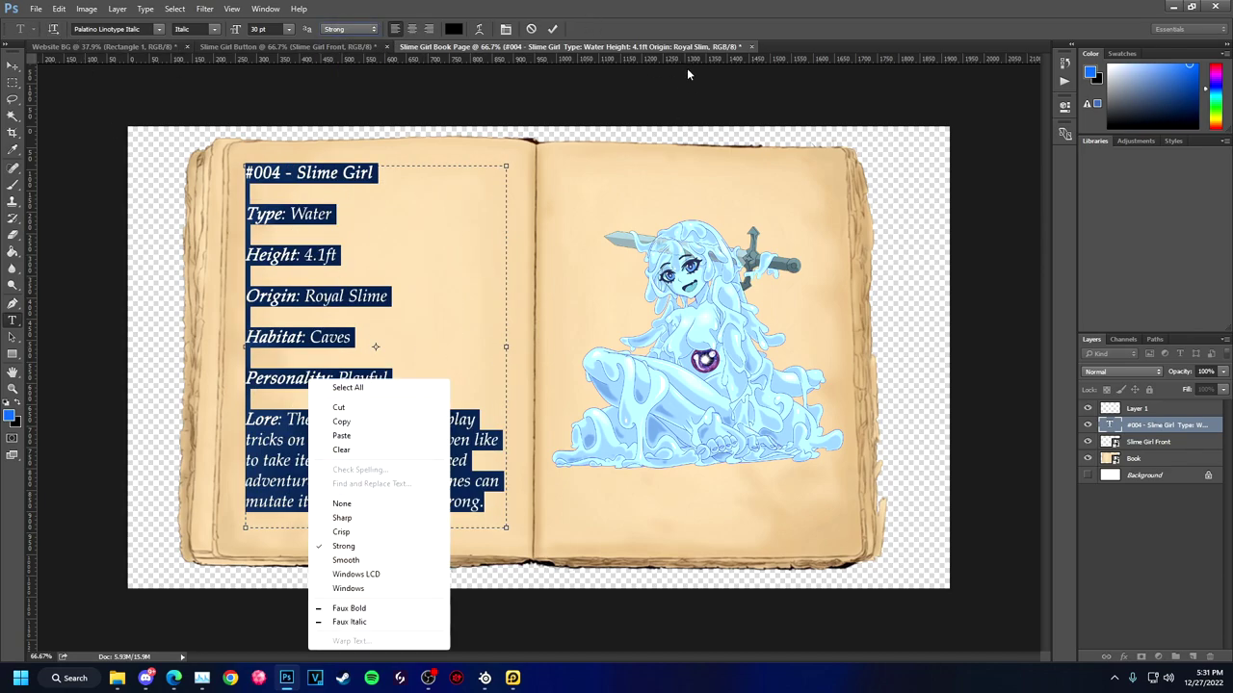
{"action": "left_click", "coordinate": [506, 29]}
{"action": "left_click", "coordinate": [506, 29]}
{"action": "left_click", "coordinate": [939, 221]}
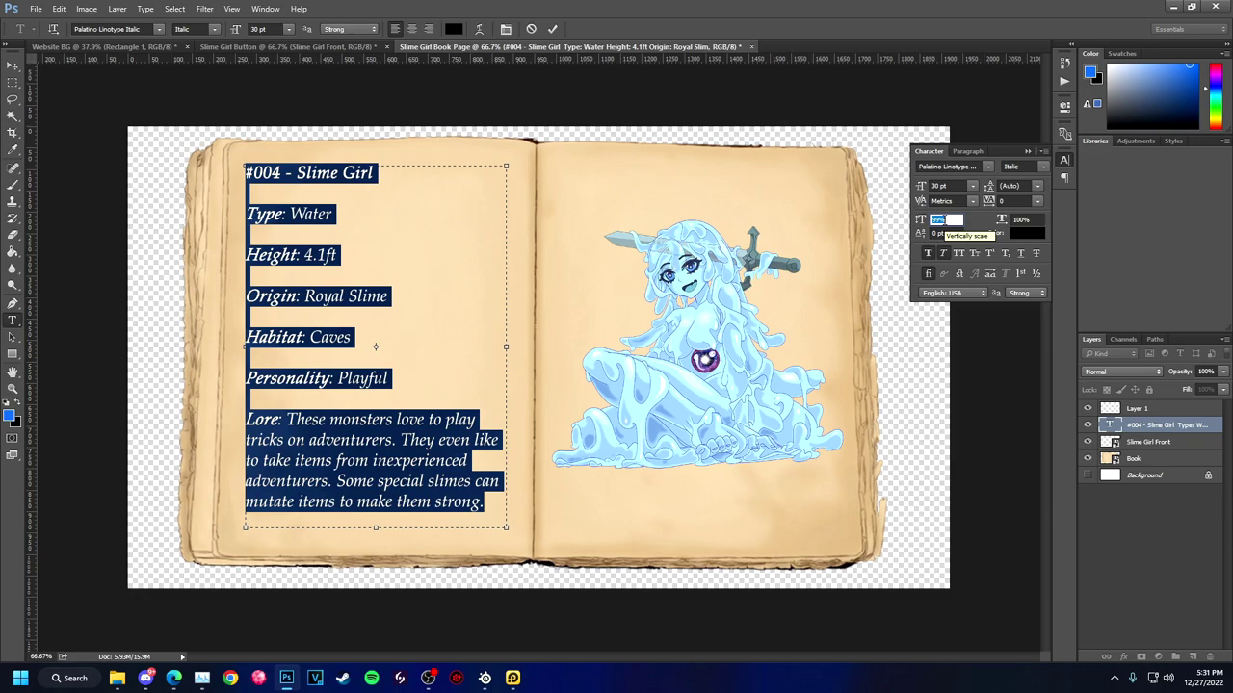
{"action": "key", "text": "Tab"}
{"action": "type", "text": "25"}
{"action": "key", "text": "Return"}
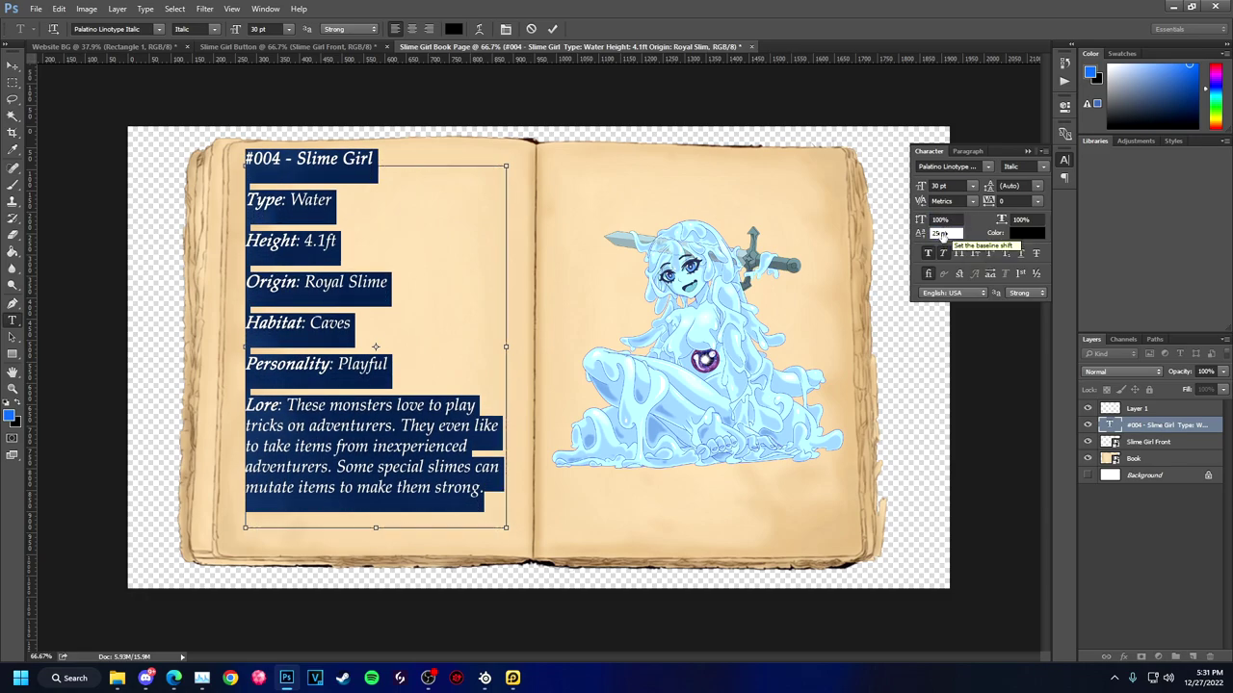
{"action": "left_click", "coordinate": [1037, 185]}
{"action": "left_click", "coordinate": [1021, 358]}
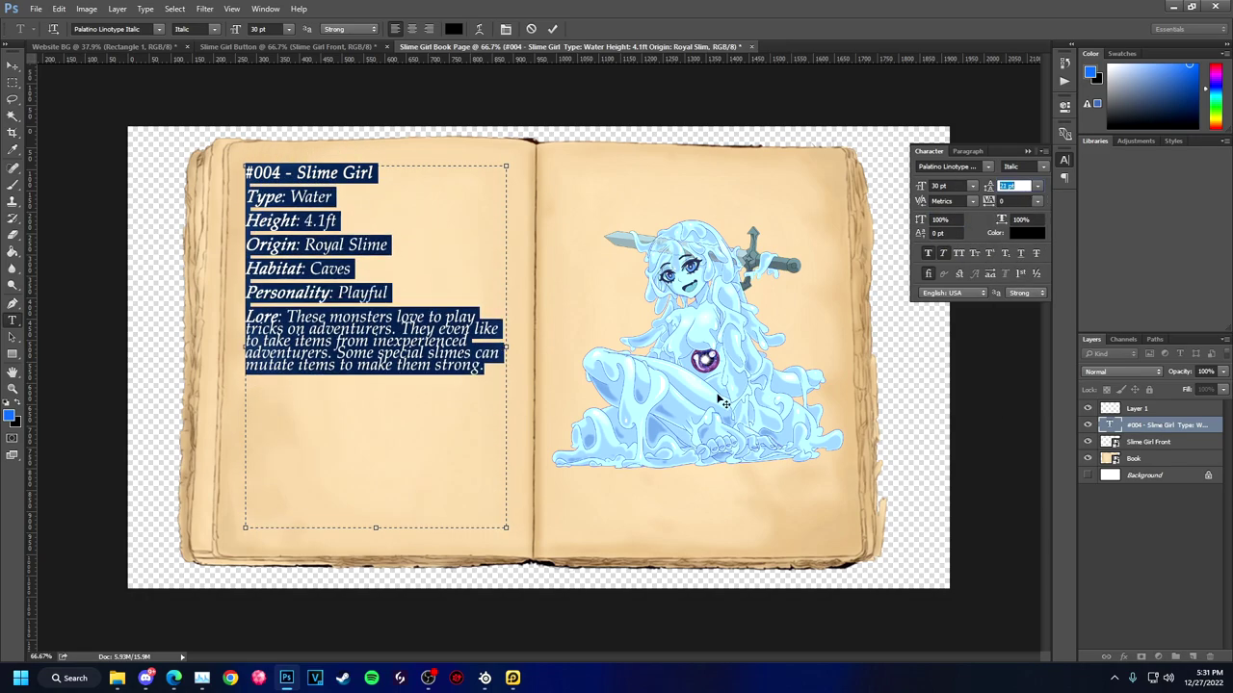
{"action": "key", "text": "Return"}
Set all the page text to 30 pt leading and keep Metrics kerning
{"action": "key", "text": "ctrl+a"}
{"action": "key", "text": "alt+Down"}
{"action": "key", "text": "alt+Down"}
{"action": "key", "text": "alt+Down"}
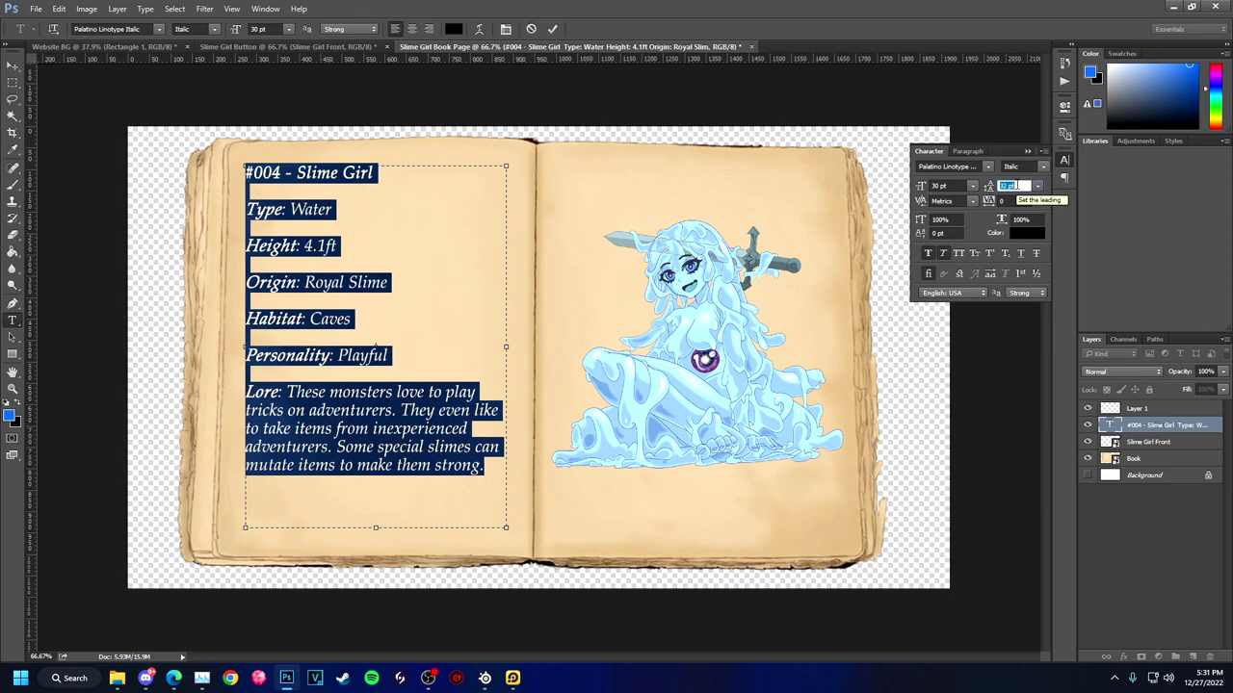
{"action": "key", "text": "alt+Down"}
{"action": "key", "text": "alt+Down"}
{"action": "key", "text": "alt+Down"}
{"action": "key", "text": "alt+Up"}
{"action": "key", "text": "alt+Up"}
{"action": "key", "text": "alt+Up"}
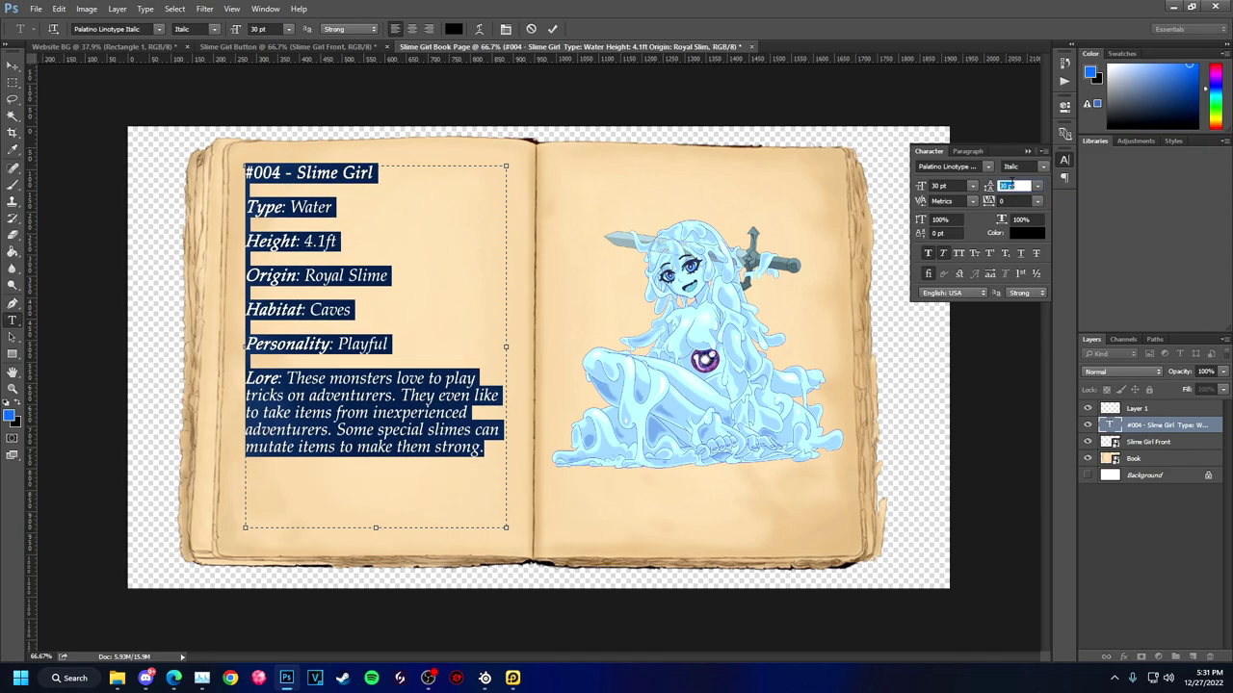
{"action": "left_click", "coordinate": [971, 200]}
{"action": "left_click", "coordinate": [965, 221]}
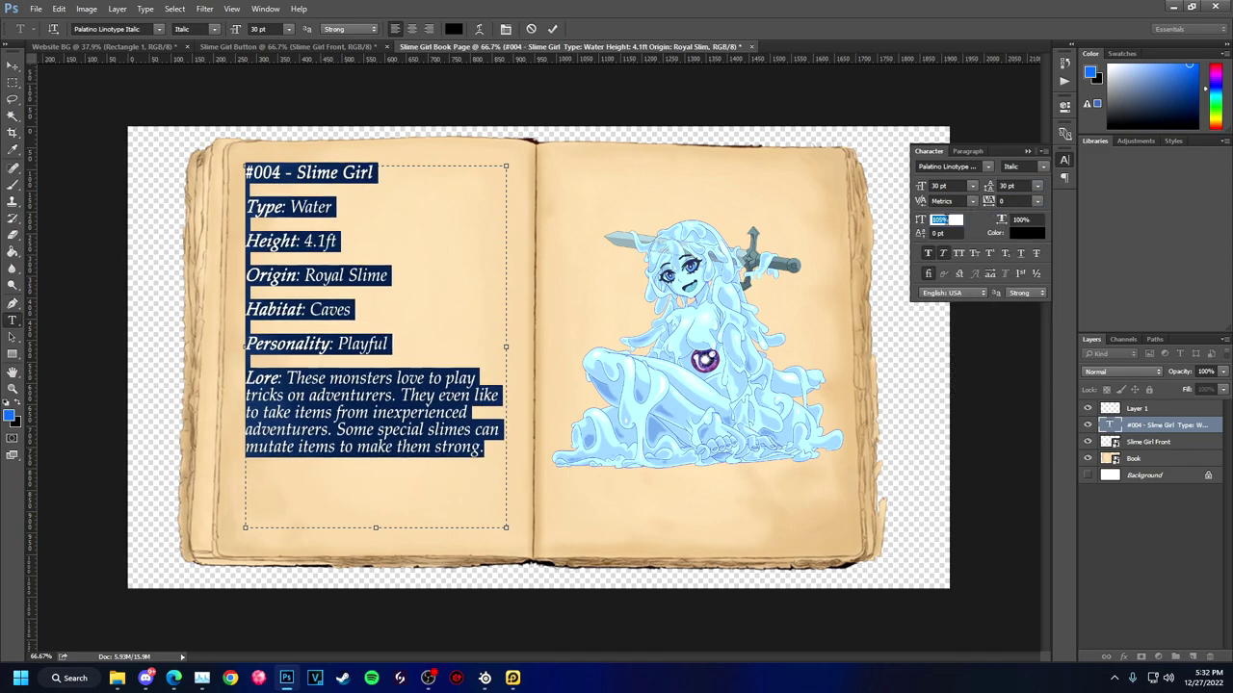
{"action": "left_click", "coordinate": [375, 343]}
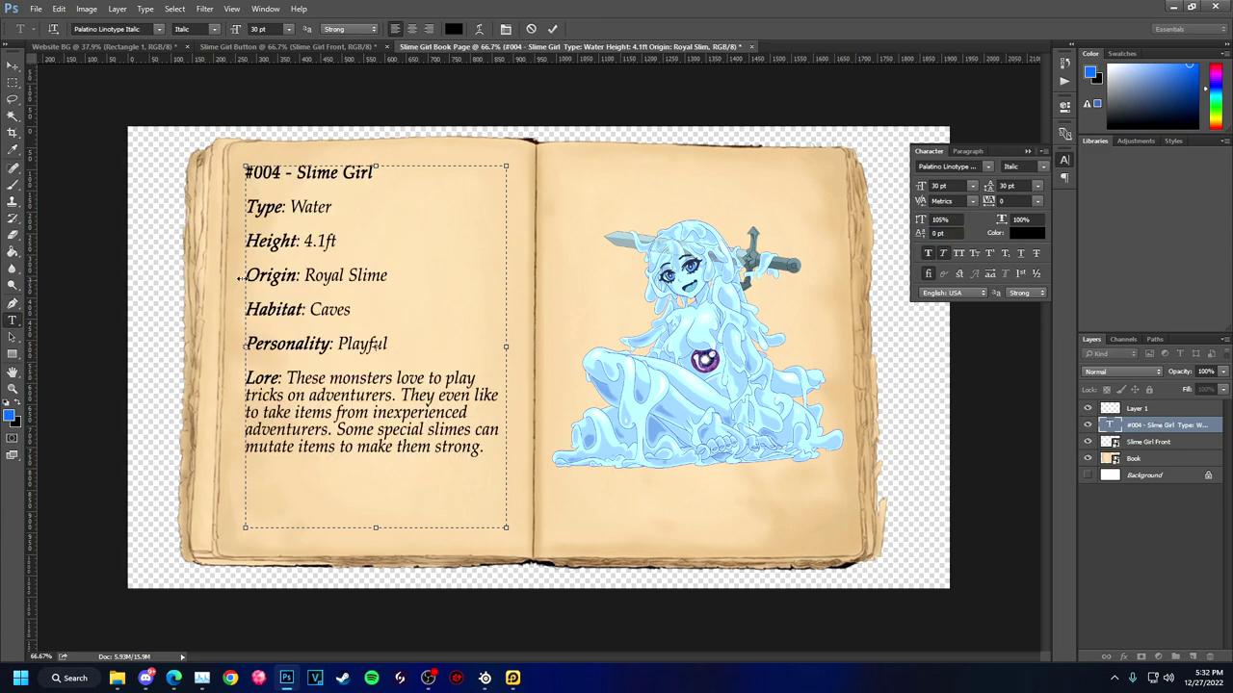
Save the page as 'Slime Girl Book Page' in PNG format
{"action": "key", "text": "ctrl+shift+s"}
{"action": "left_click", "coordinate": [241, 300]}
{"action": "left_click", "coordinate": [154, 471]}
{"action": "left_click", "coordinate": [440, 473]}
{"action": "left_click", "coordinate": [657, 213]}
Go back to the Wix tab and leave Preview mode
{"action": "mouse_move", "coordinate": [513, 677]}
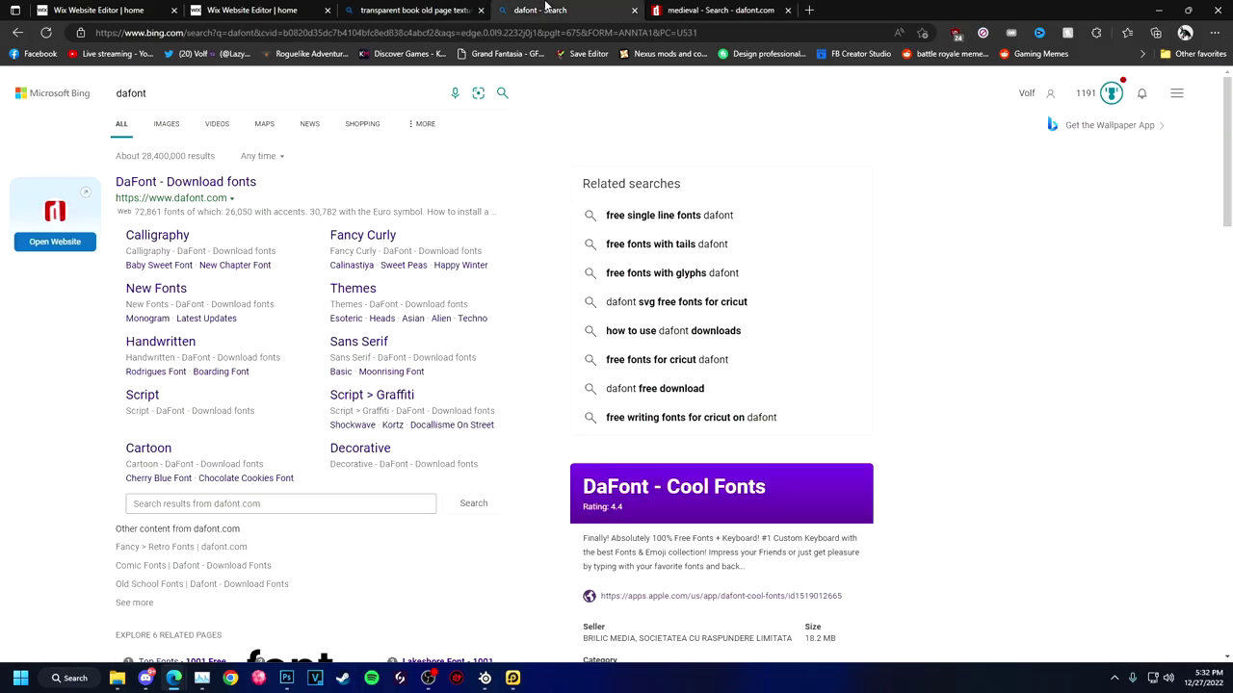
{"action": "left_click", "coordinate": [87, 607]}
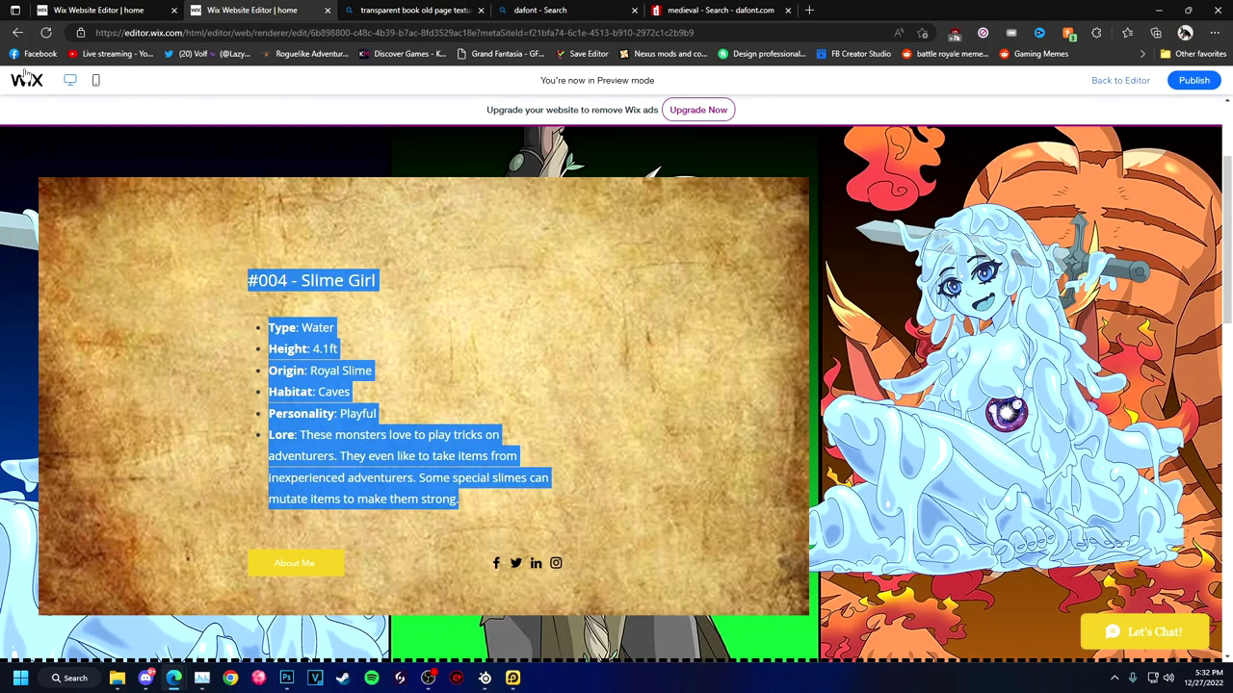
{"action": "key", "text": "ctrl+shift+p"}
Upload Slime Girl Book Page.png, add it to the page, and enlarge it over the artwork
{"action": "left_click", "coordinate": [19, 150]}
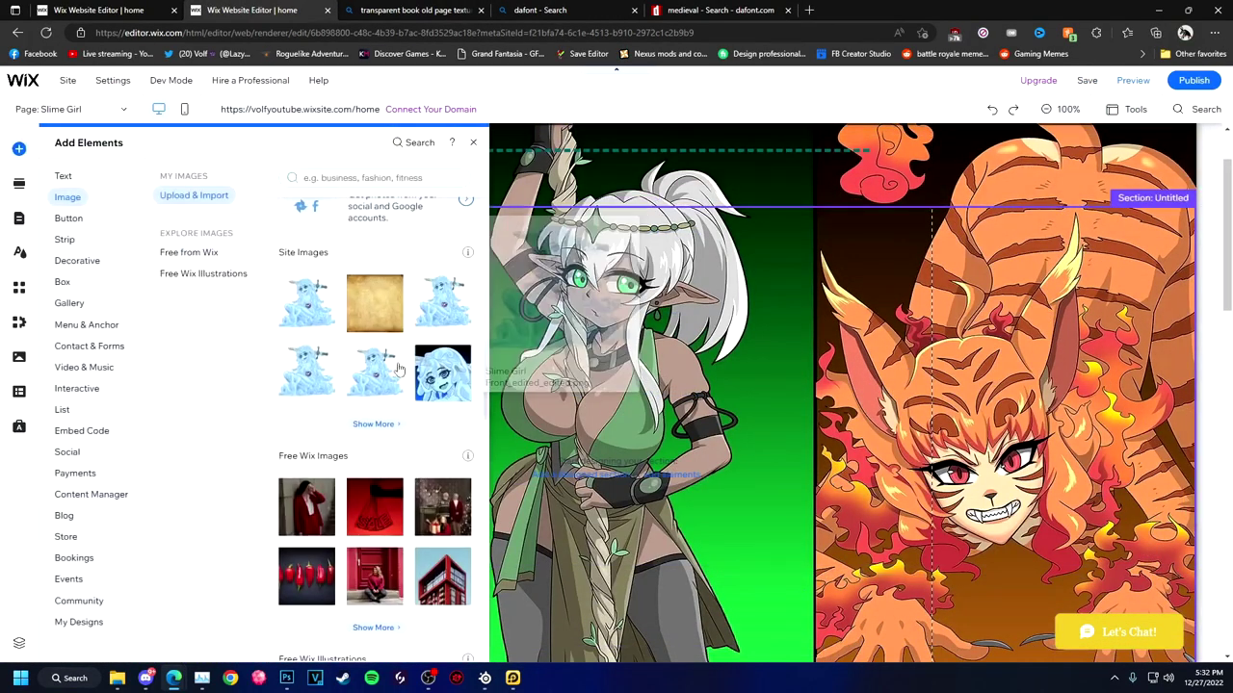
{"action": "left_click", "coordinate": [197, 195]}
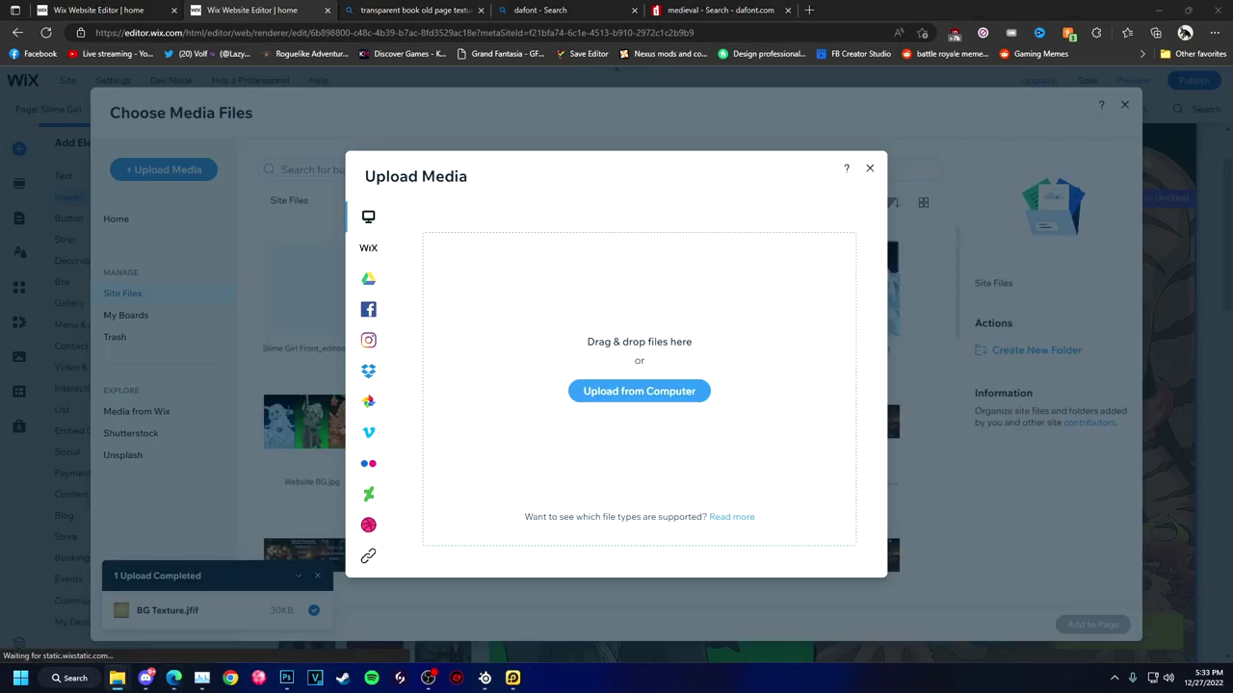
{"action": "key", "text": "Return"}
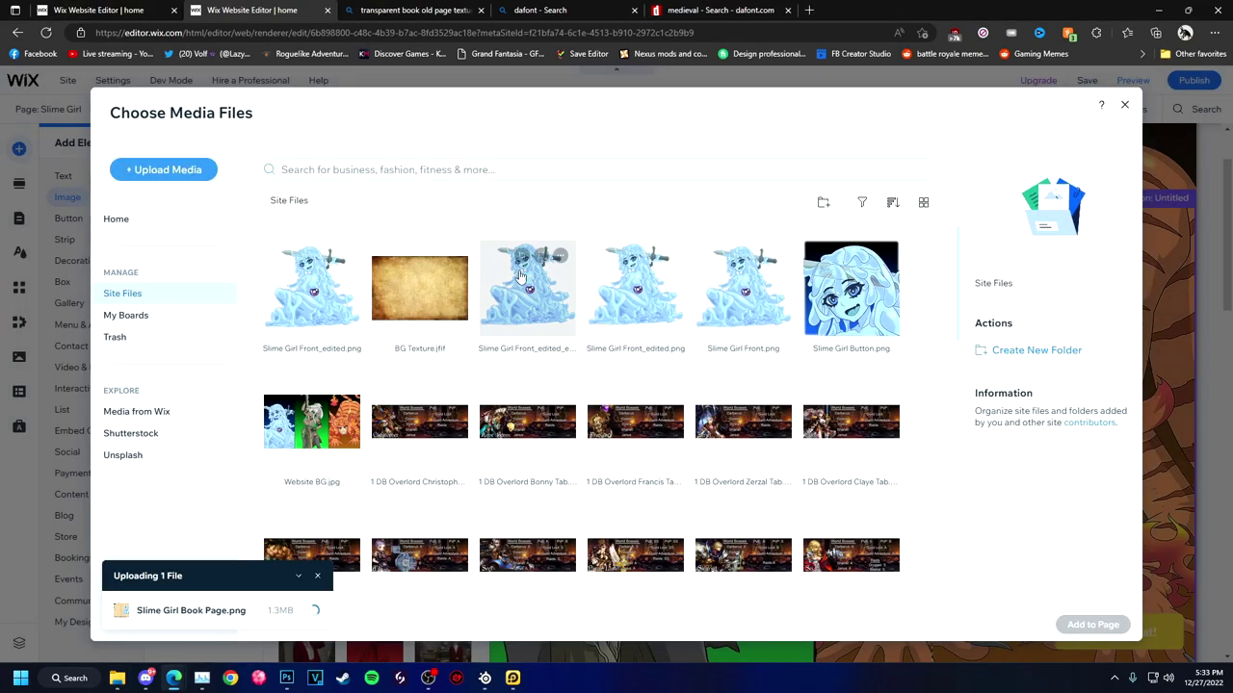
{"action": "left_click", "coordinate": [1093, 624]}
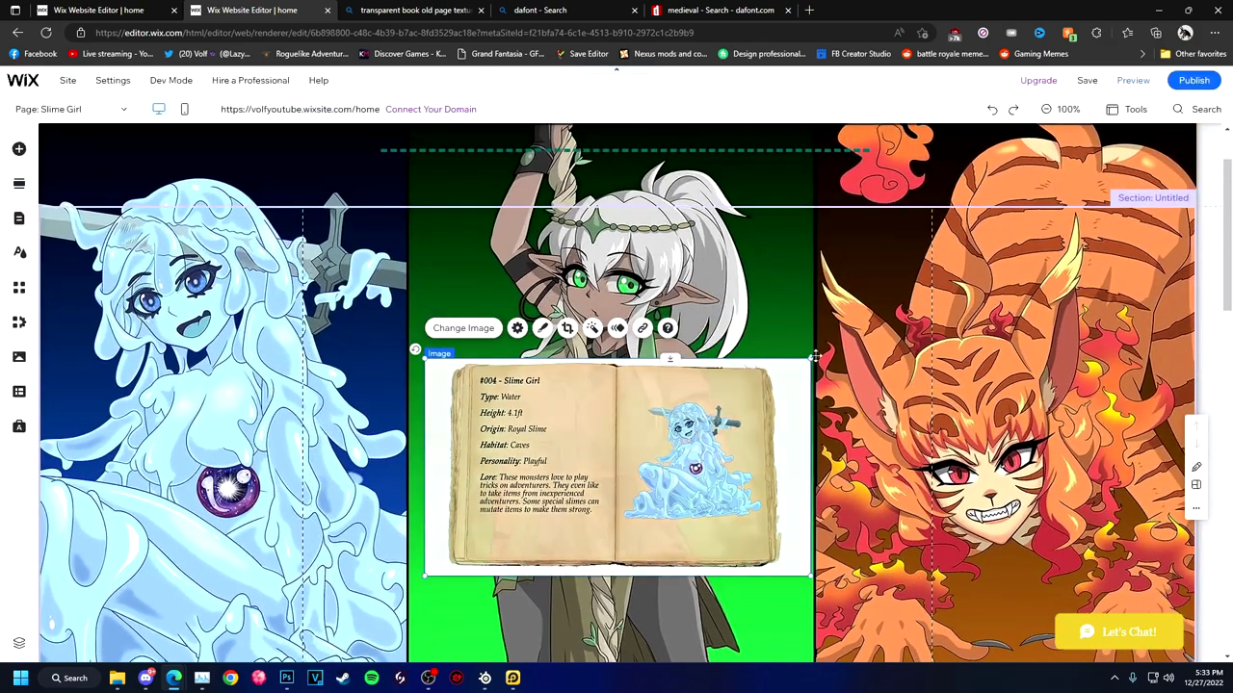
{"action": "mouse_move", "coordinate": [425, 576]}
{"action": "left_mouse_down"}
{"action": "mouse_move", "coordinate": [267, 592]}
{"action": "mouse_move", "coordinate": [224, 570]}
{"action": "left_mouse_up"}
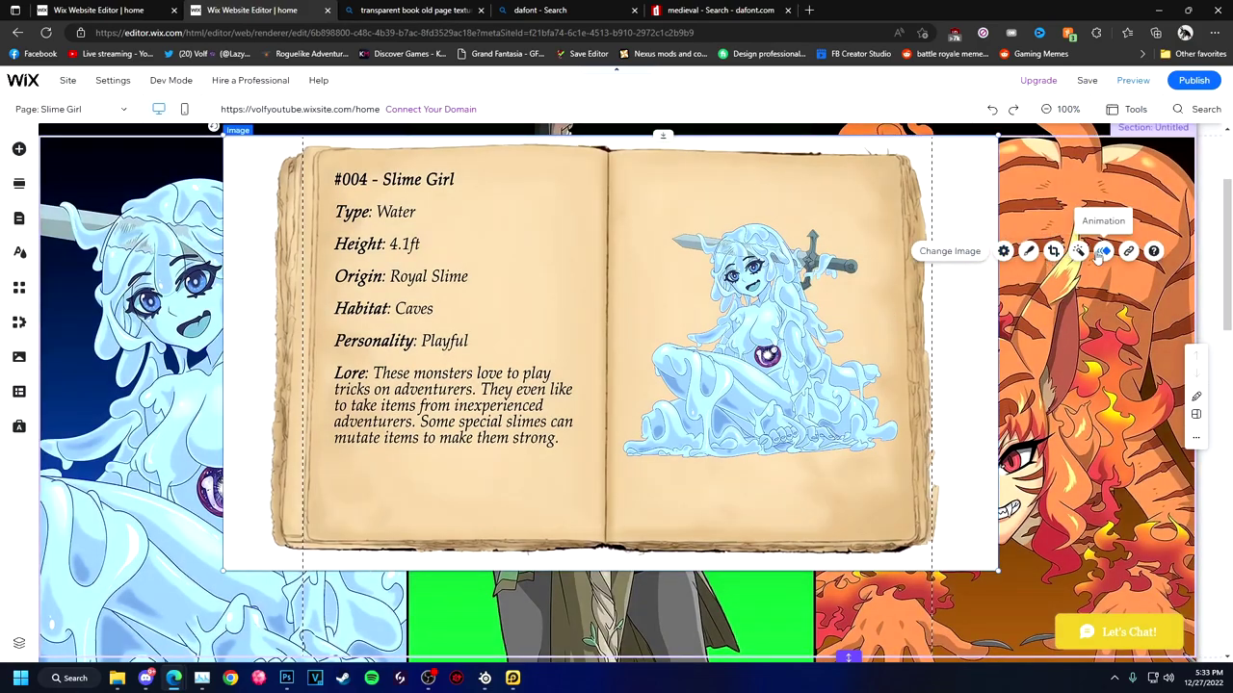
{"action": "left_click", "coordinate": [1021, 250]}
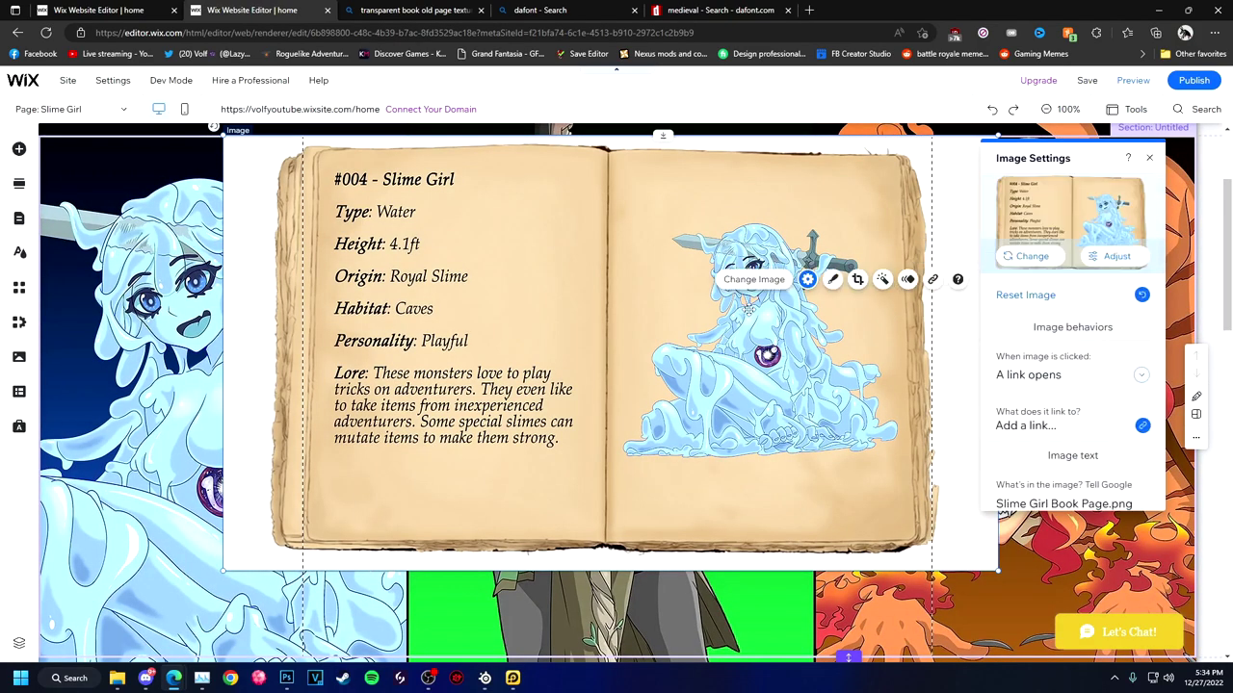
Preview the Lighten, Organic, Jellybean and Soledad filters on the book image
{"action": "left_click", "coordinate": [1149, 157]}
{"action": "left_click", "coordinate": [1092, 195]}
{"action": "left_click", "coordinate": [1072, 285]}
{"action": "scroll", "coordinate": [1060, 356], "scroll_direction": "down", "scroll_amount": 5}
{"action": "left_click", "coordinate": [1072, 249]}
{"action": "scroll", "coordinate": [1060, 385], "scroll_direction": "down", "scroll_amount": 3}
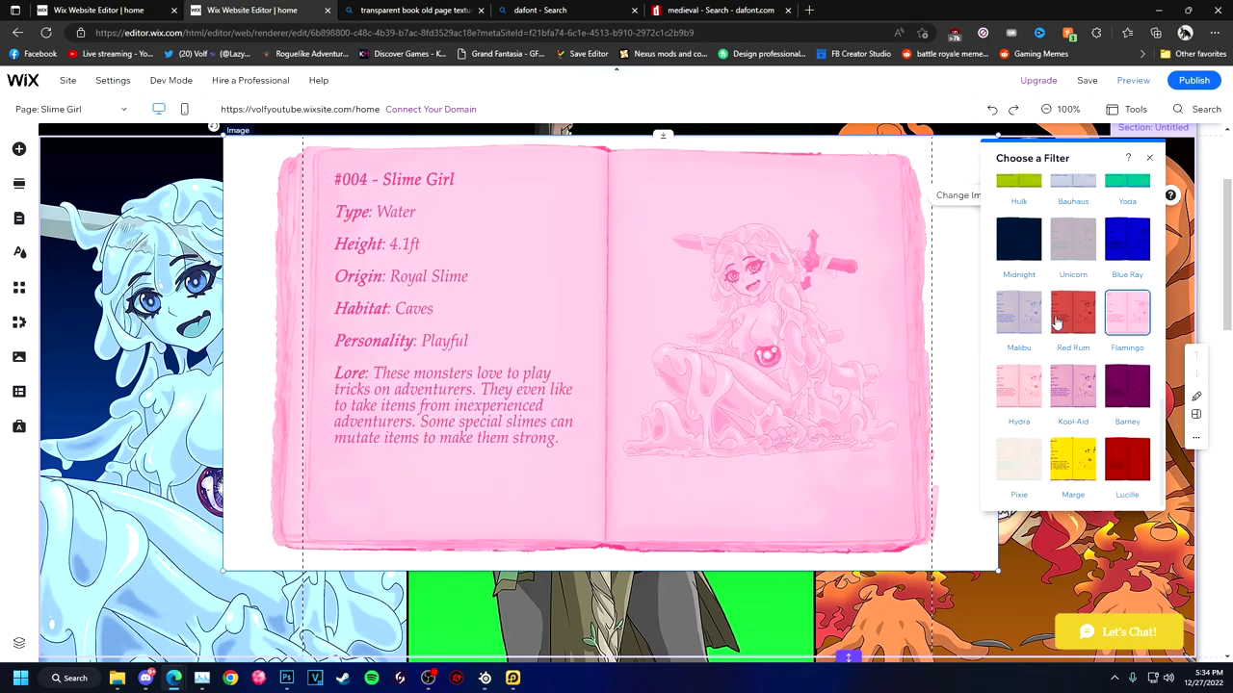
{"action": "scroll", "coordinate": [1060, 385], "scroll_direction": "up", "scroll_amount": 3}
{"action": "left_click", "coordinate": [1073, 293]}
{"action": "scroll", "coordinate": [1108, 317], "scroll_direction": "up", "scroll_amount": 3}
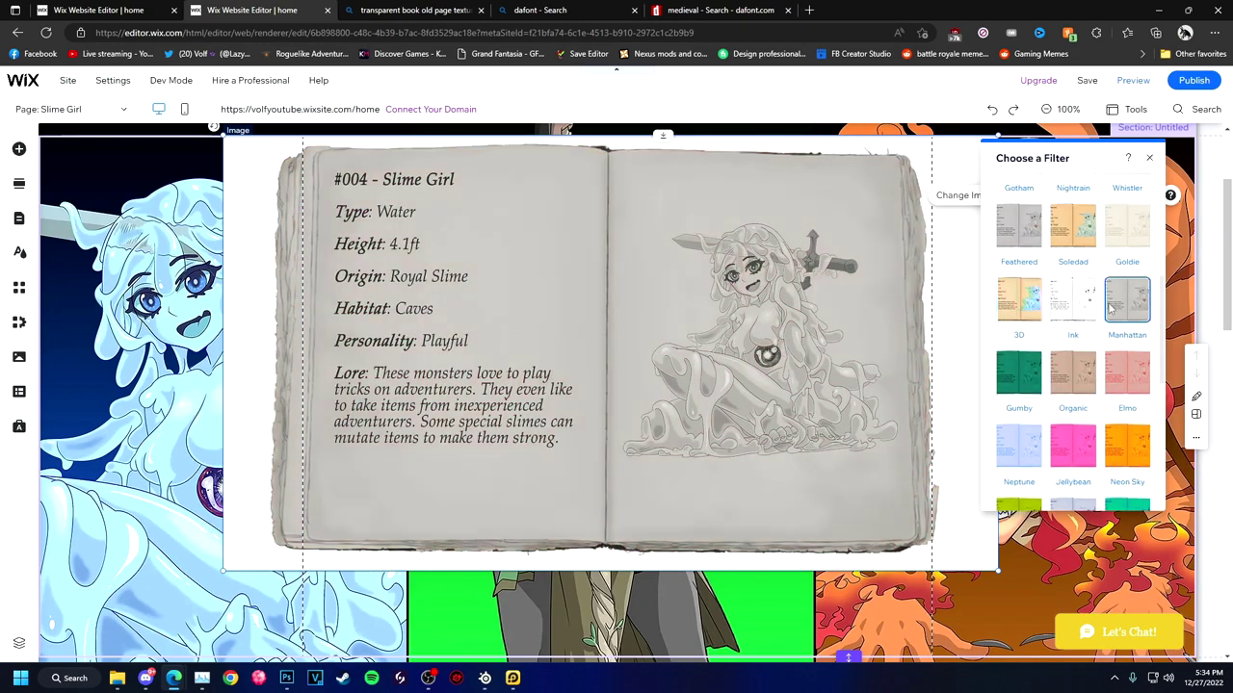
{"action": "left_click", "coordinate": [1059, 246]}
Try Kennedy, then settle on the Ink filter for the book image
{"action": "scroll", "coordinate": [1069, 308], "scroll_direction": "up", "scroll_amount": 3}
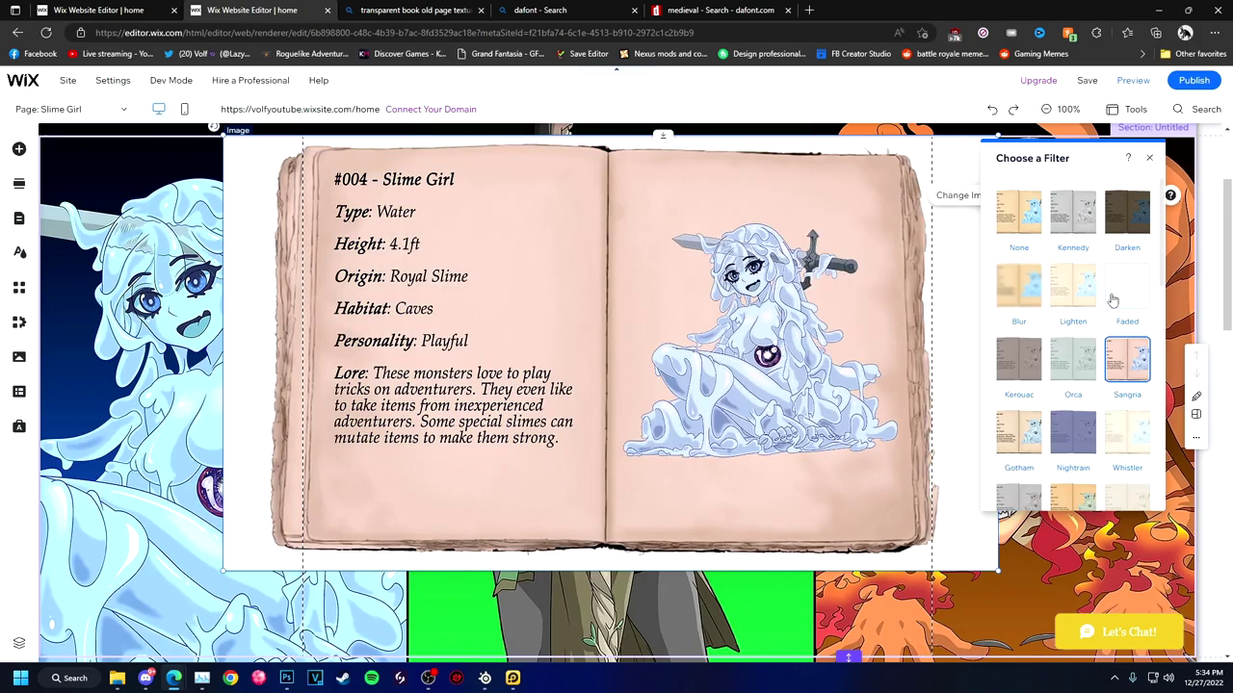
{"action": "left_click", "coordinate": [1072, 212]}
{"action": "left_click", "coordinate": [1073, 477]}
{"action": "scroll", "coordinate": [1073, 462], "scroll_direction": "down", "scroll_amount": 1}
{"action": "left_click", "coordinate": [956, 223]}
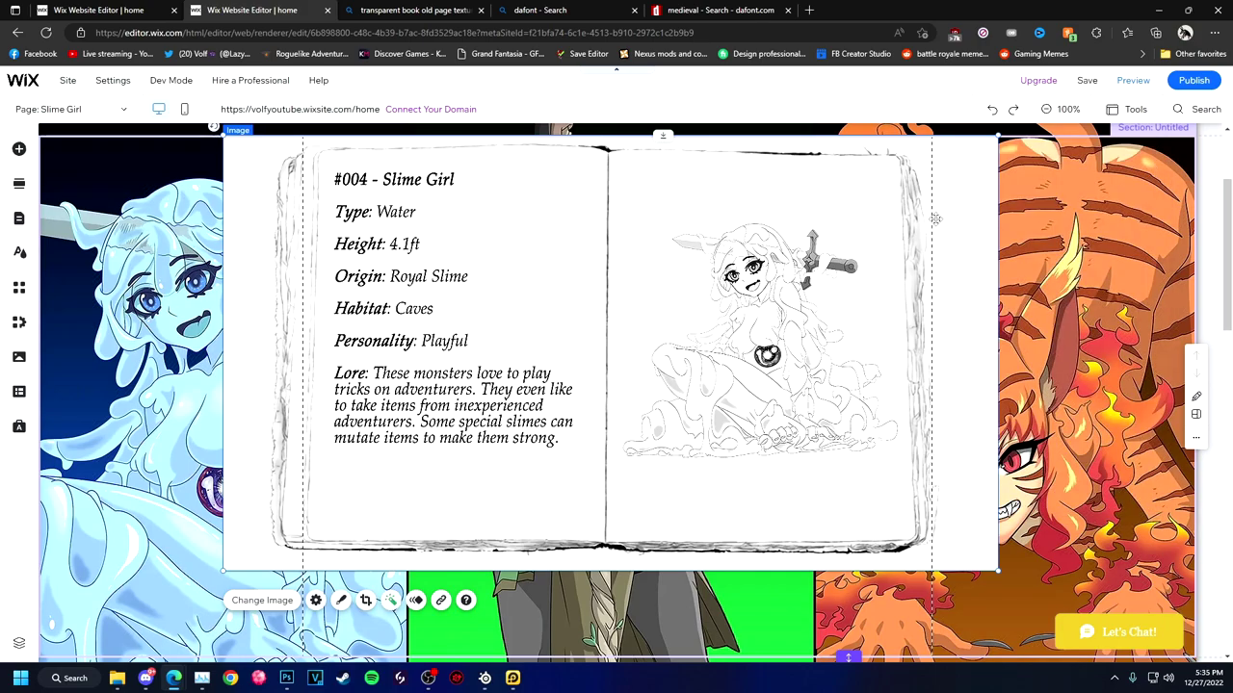
Check the frame design options unchanged, then open the image in the photo editor
{"action": "left_click", "coordinate": [340, 600]}
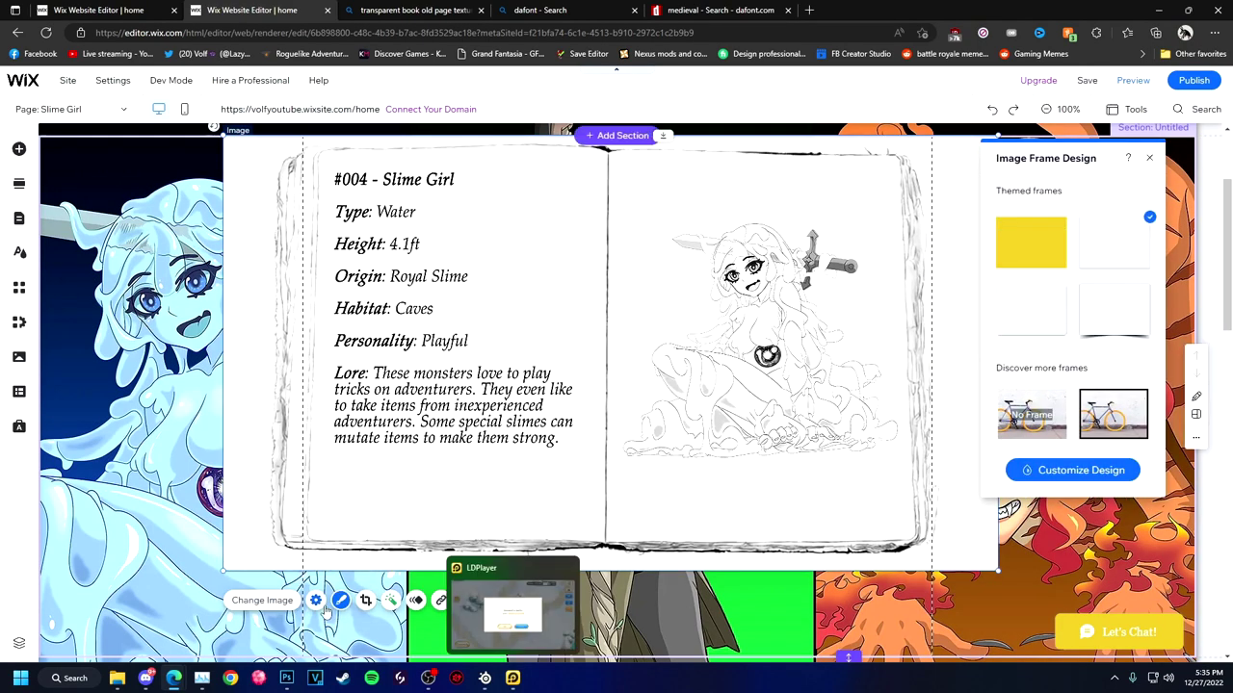
{"action": "left_click", "coordinate": [390, 601]}
{"action": "left_click", "coordinate": [316, 600]}
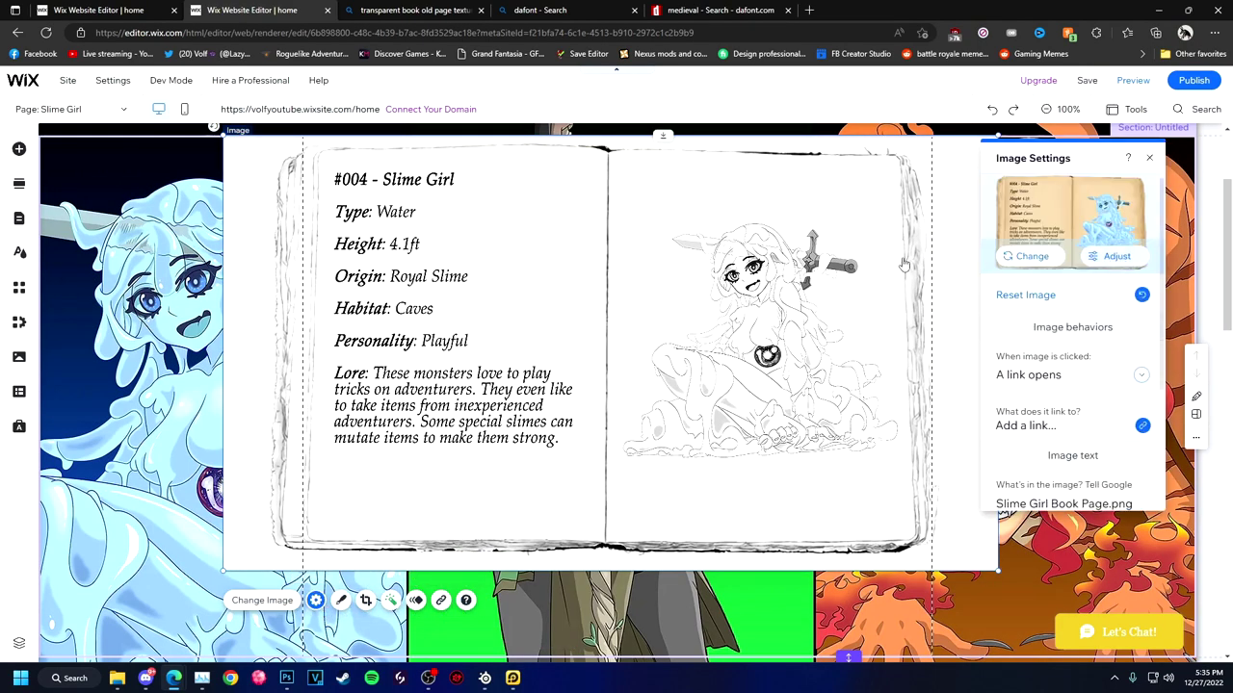
{"action": "left_click", "coordinate": [1117, 257]}
Try Cut Out and revert it, then set a Transparent background and save the edited copy
{"action": "left_click", "coordinate": [94, 170]}
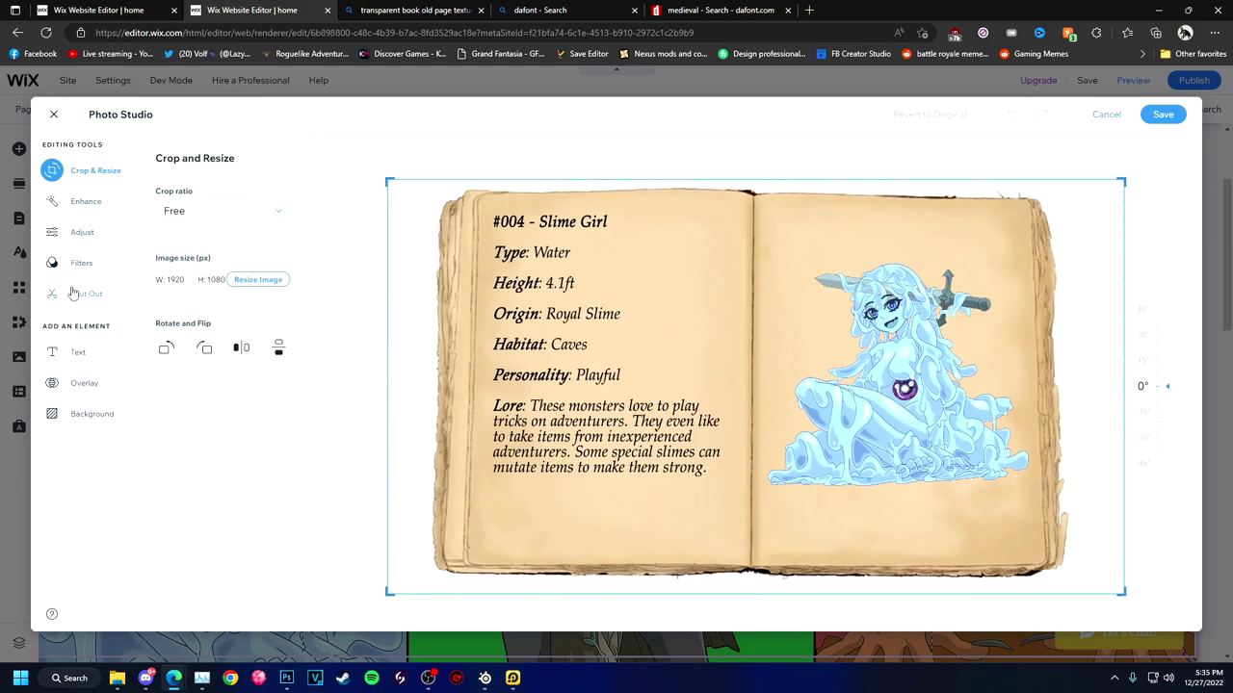
{"action": "left_click", "coordinate": [85, 294]}
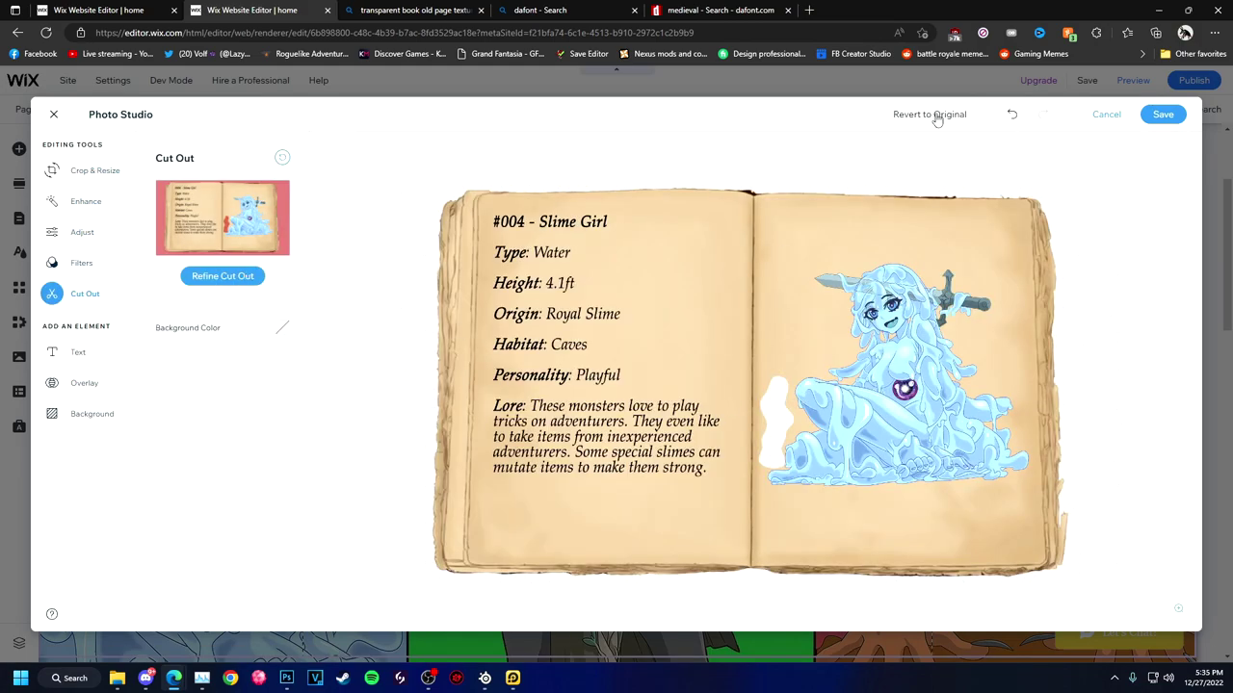
{"action": "left_click", "coordinate": [934, 115]}
{"action": "left_click", "coordinate": [91, 413]}
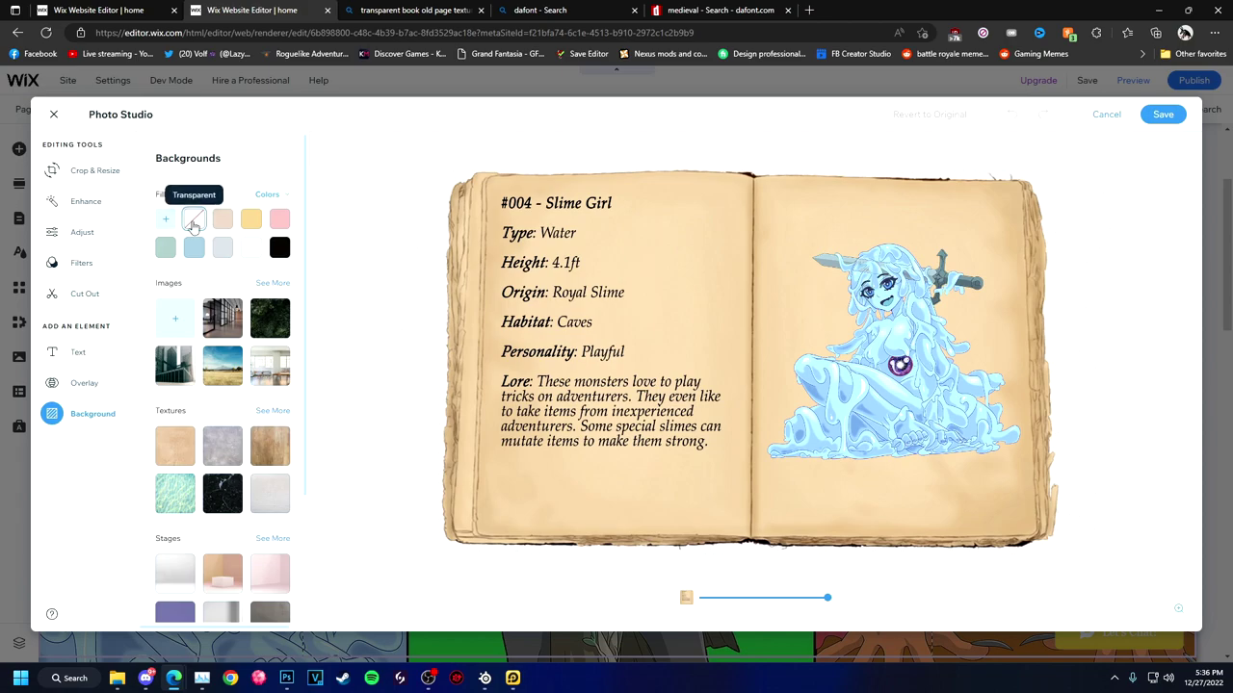
{"action": "left_click", "coordinate": [1162, 115]}
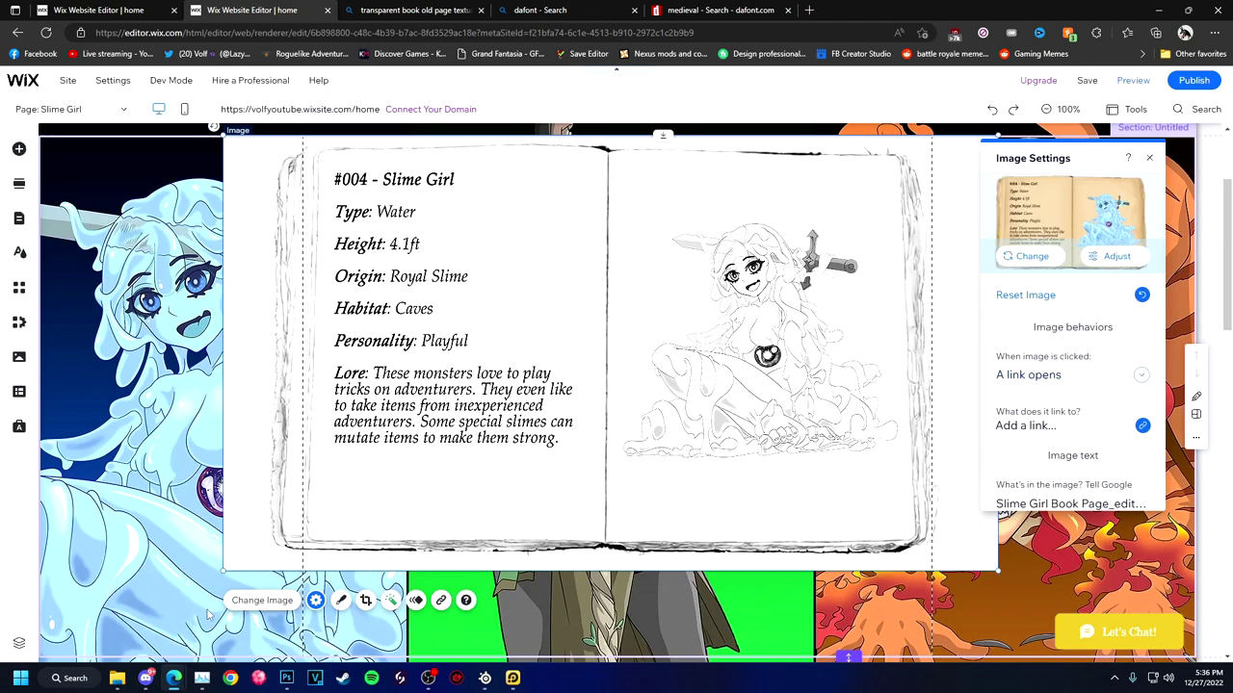
{"action": "scroll", "coordinate": [941, 395], "scroll_direction": "up", "scroll_amount": 2}
Preview the page with the book image, then return to the editor
{"action": "right_click", "coordinate": [941, 395]}
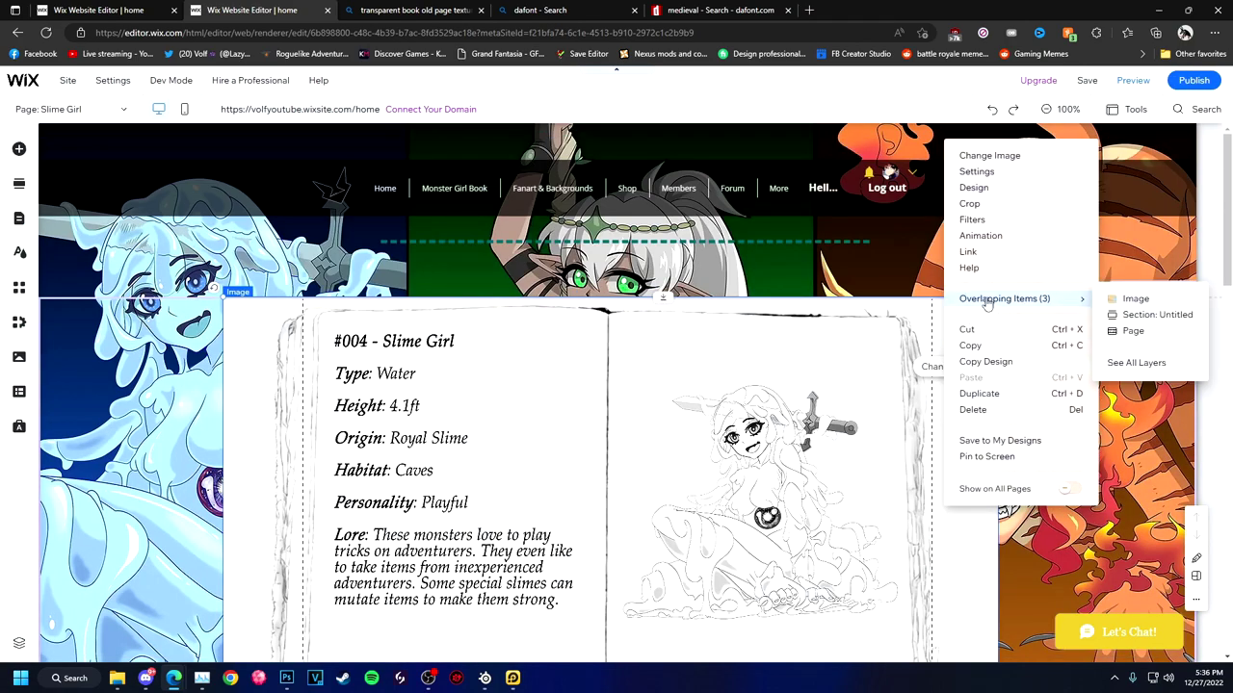
{"action": "left_click", "coordinate": [1132, 80]}
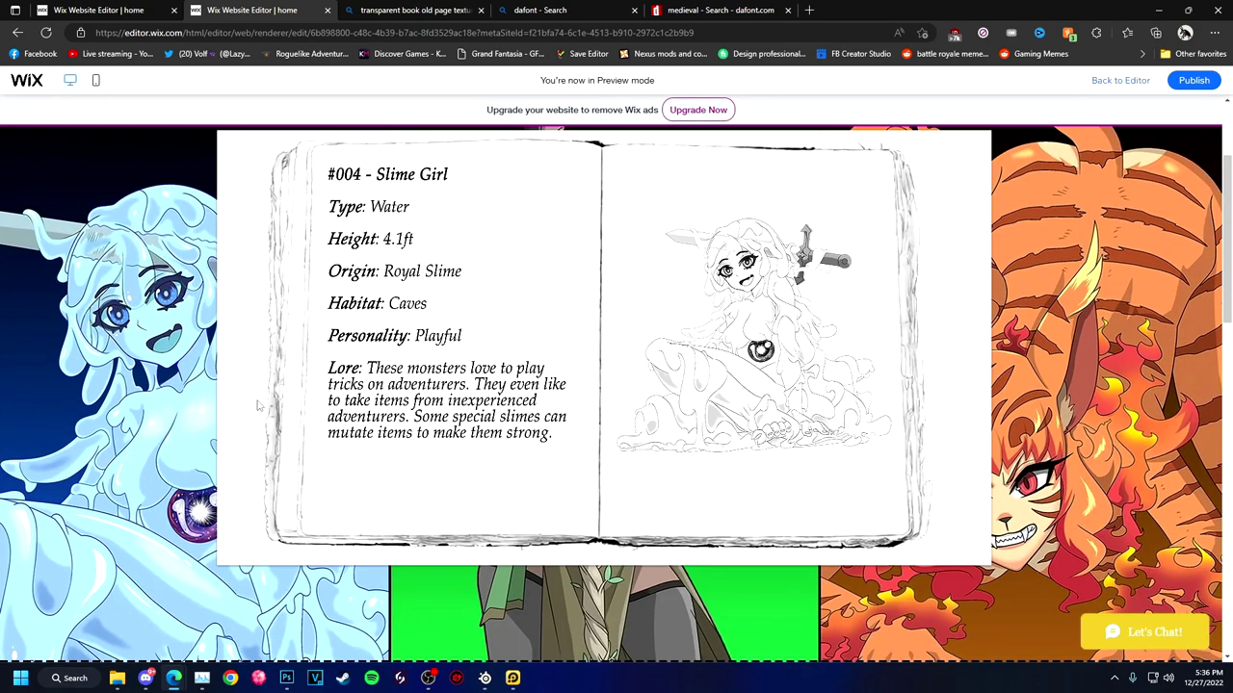
{"action": "scroll", "coordinate": [1091, 197], "scroll_direction": "up", "scroll_amount": 1}
{"action": "left_click", "coordinate": [1120, 80]}
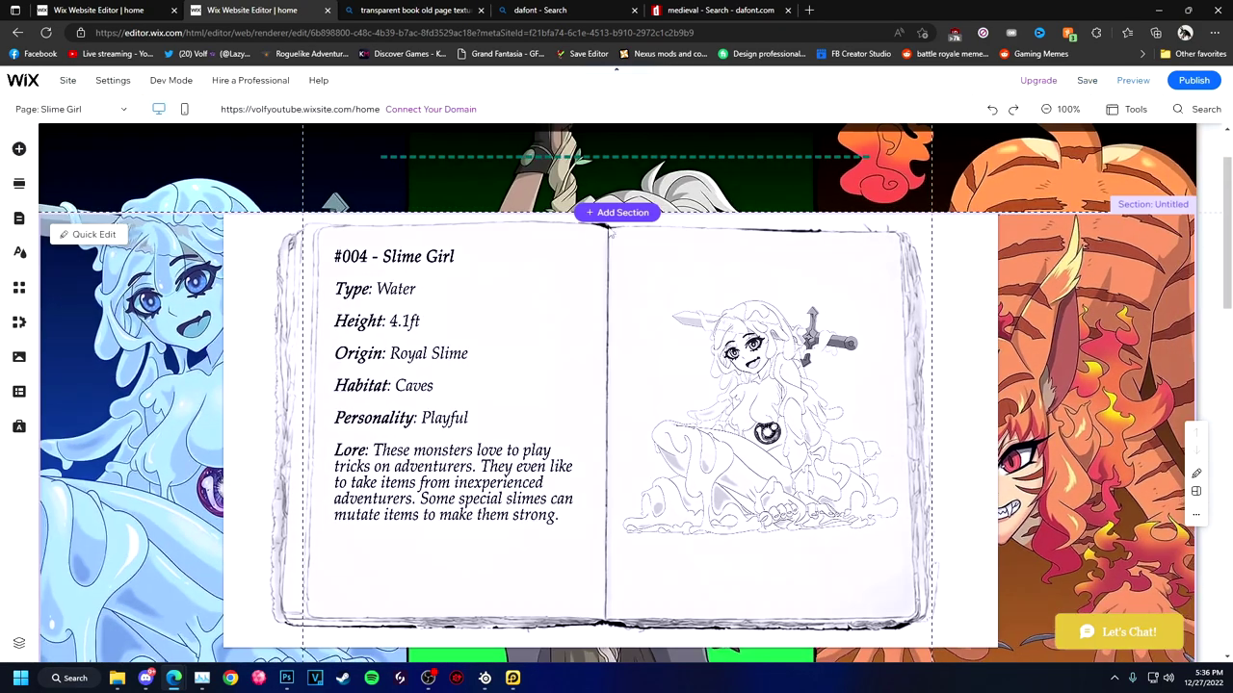
Enter and apply crop mode without changes, then delete the book page image
{"action": "double_click", "coordinate": [565, 298]}
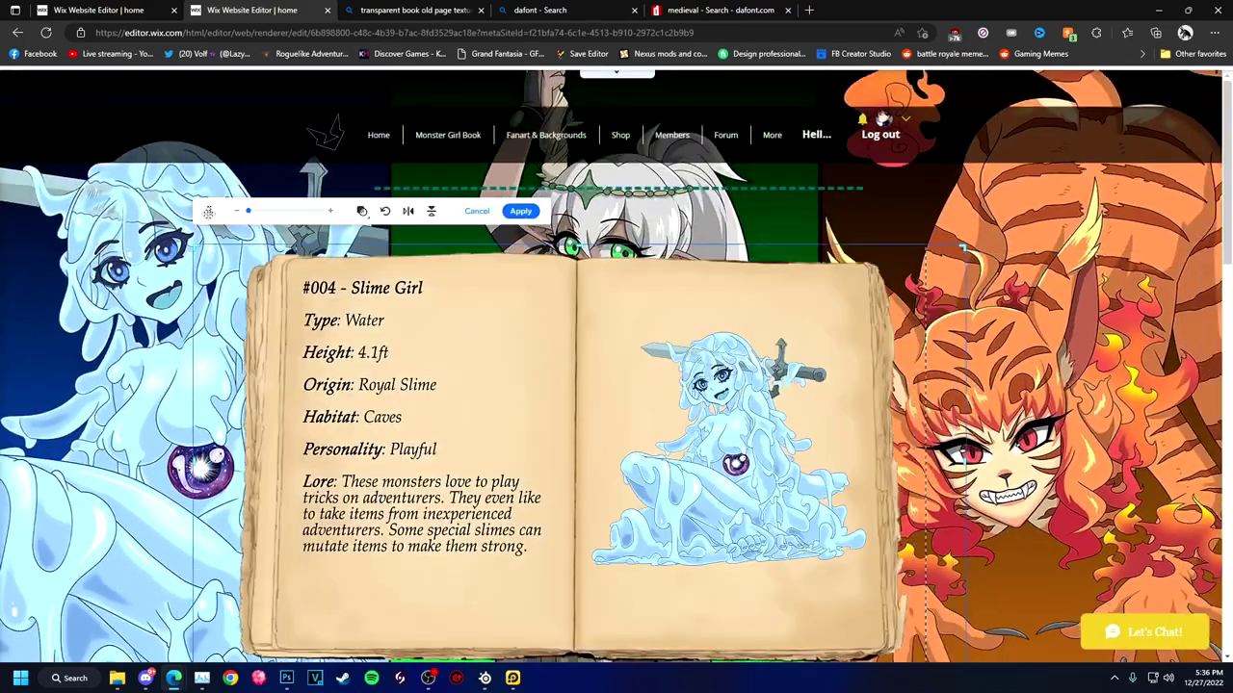
{"action": "left_click", "coordinate": [362, 211]}
{"action": "key", "text": "Escape"}
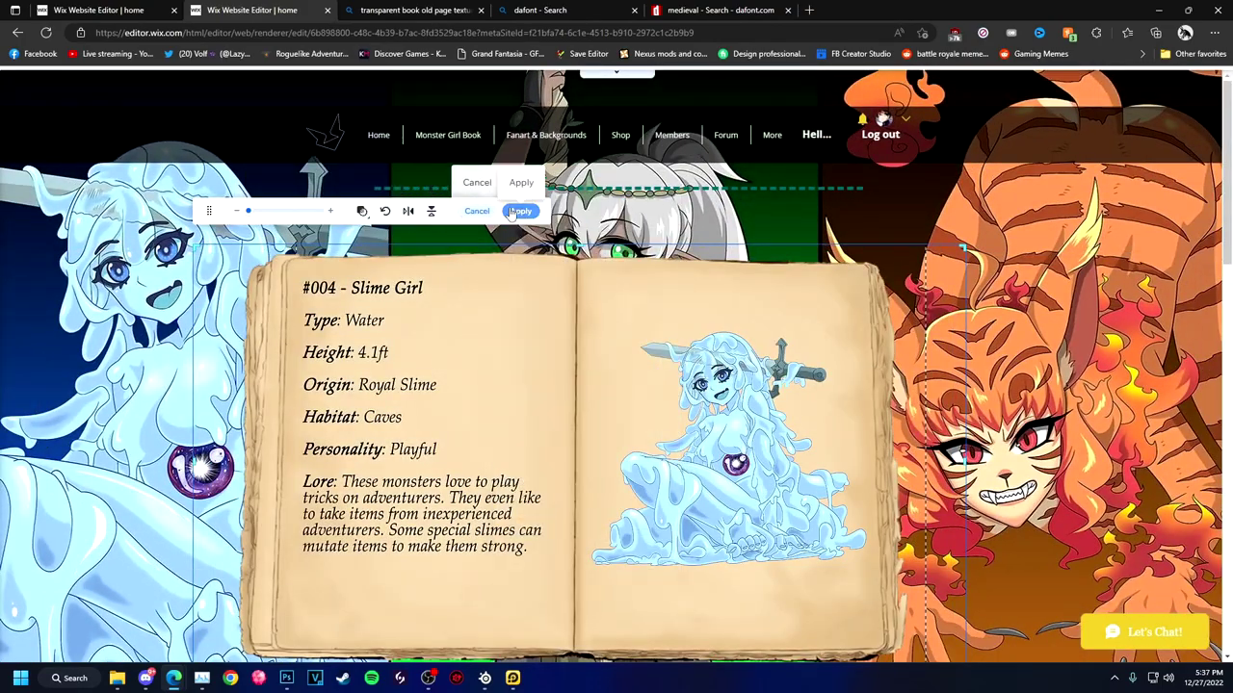
{"action": "left_click", "coordinate": [517, 210]}
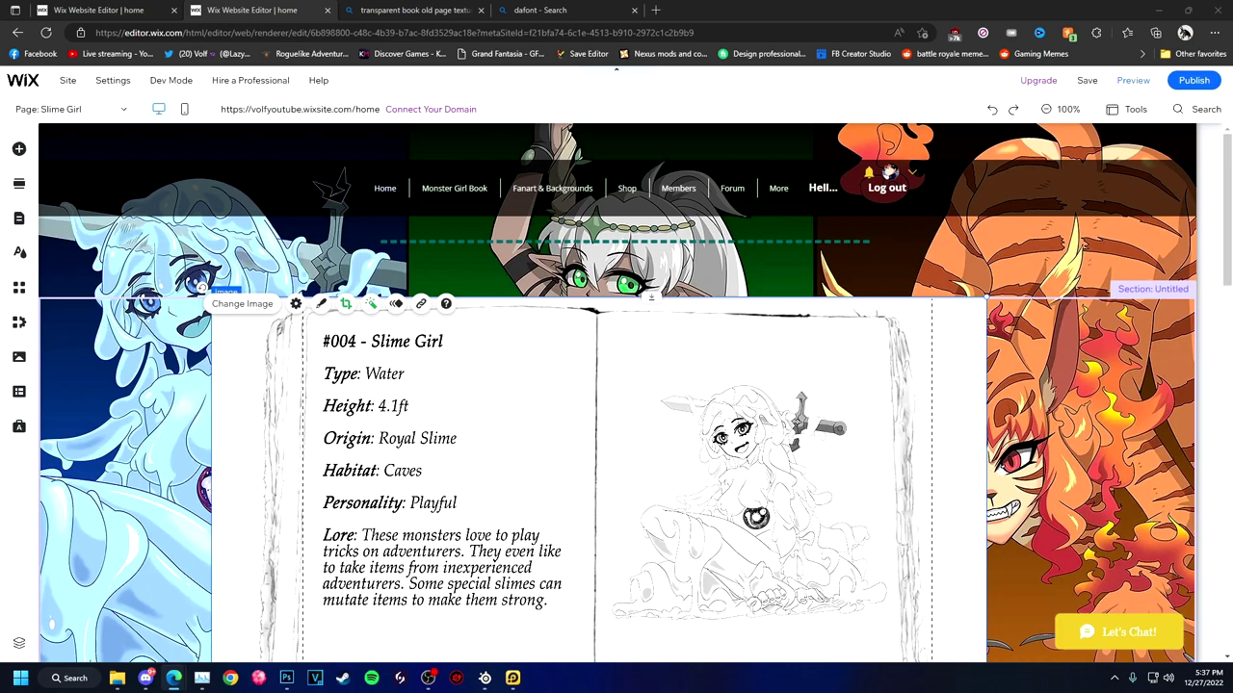
{"action": "key", "text": "Delete"}
{"action": "left_click", "coordinate": [19, 148]}
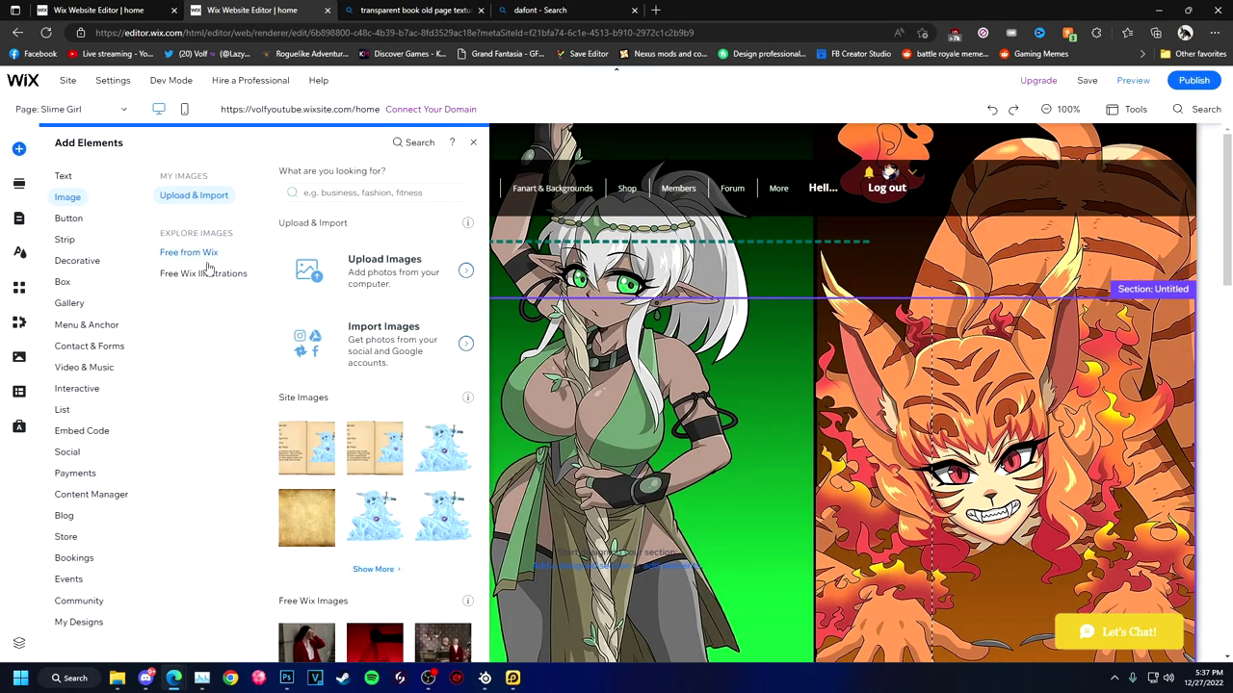
Add the book page image from Site Images and enlarge it across the page
{"action": "mouse_move", "coordinate": [71, 219]}
{"action": "mouse_move", "coordinate": [67, 197]}
{"action": "left_click", "coordinate": [434, 302]}
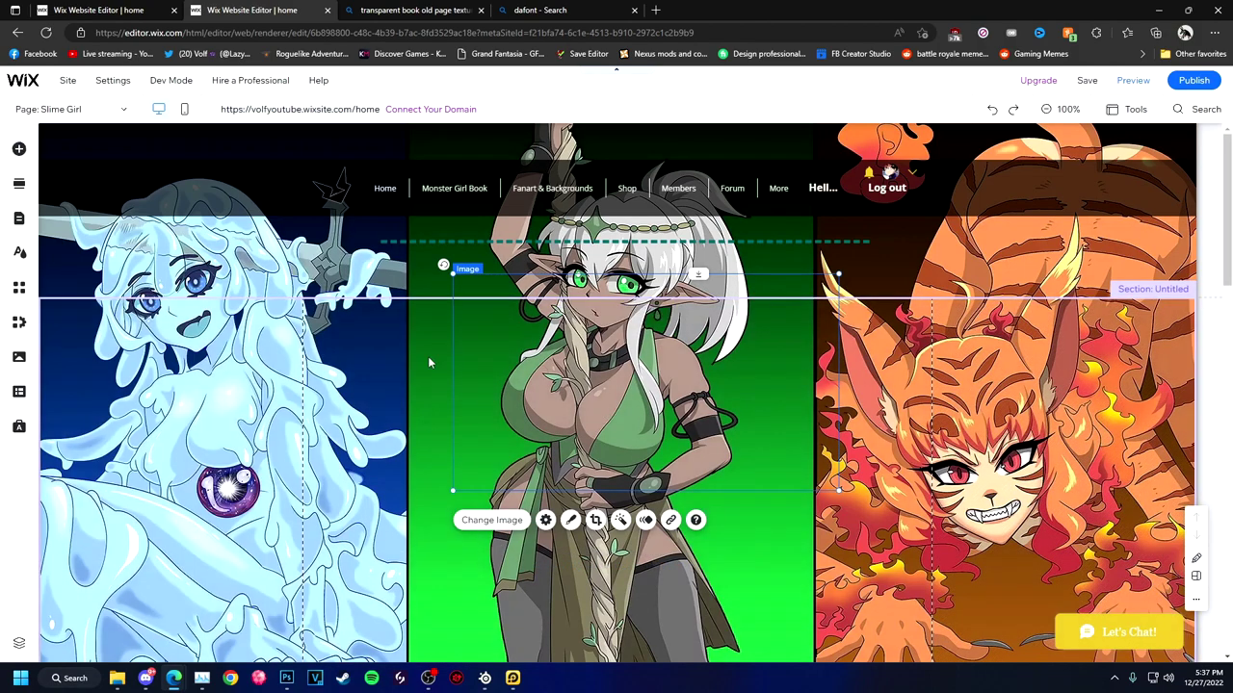
{"action": "left_click_drag", "start_coordinate": [795, 520], "coordinate": [924, 597]}
Try Soledad, then give the book image the Ink filter
{"action": "right_click", "coordinate": [568, 144]}
{"action": "key", "text": "Escape"}
{"action": "left_click", "coordinate": [1009, 312]}
{"action": "scroll", "coordinate": [1073, 433], "scroll_direction": "down", "scroll_amount": 2}
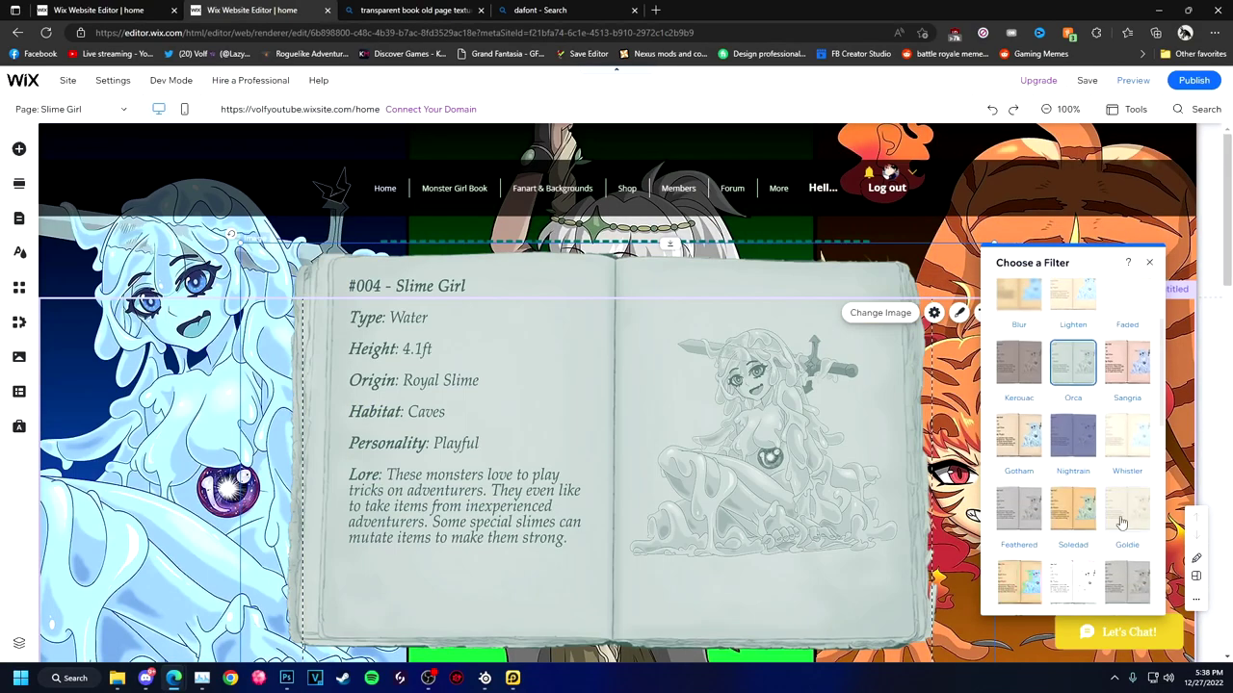
{"action": "left_click", "coordinate": [1073, 508]}
{"action": "scroll", "coordinate": [1073, 433], "scroll_direction": "down", "scroll_amount": 1}
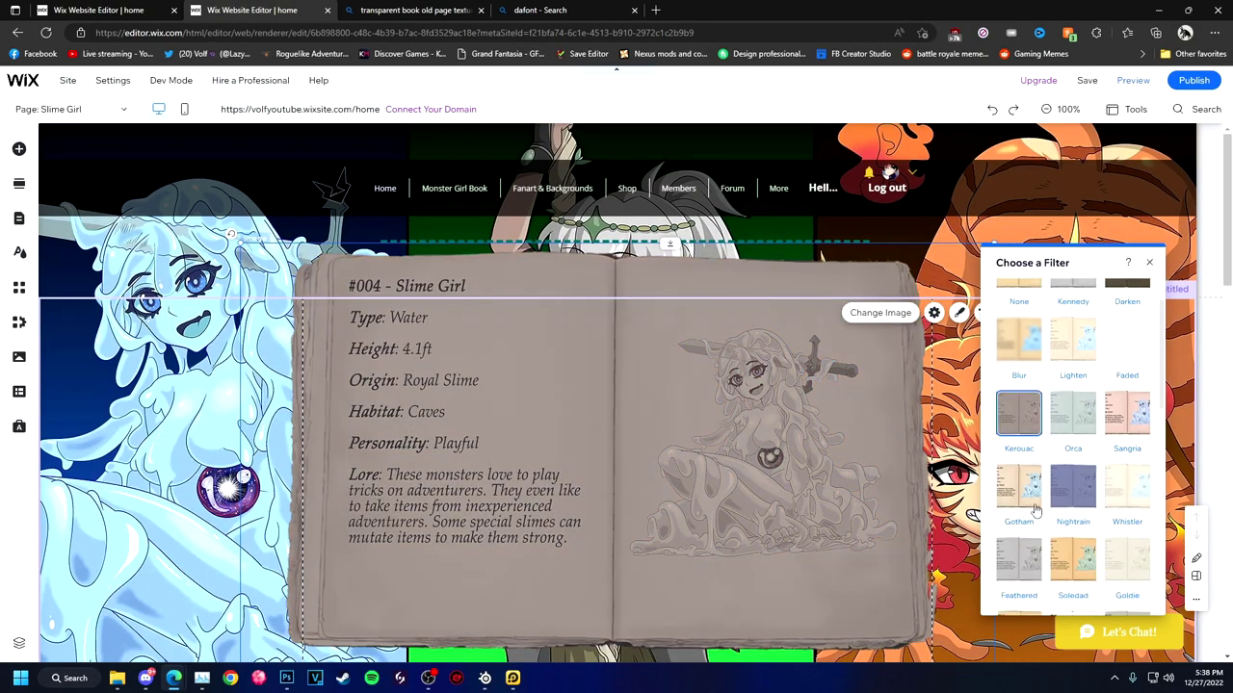
{"action": "left_click", "coordinate": [1072, 533]}
{"action": "left_click", "coordinate": [586, 258]}
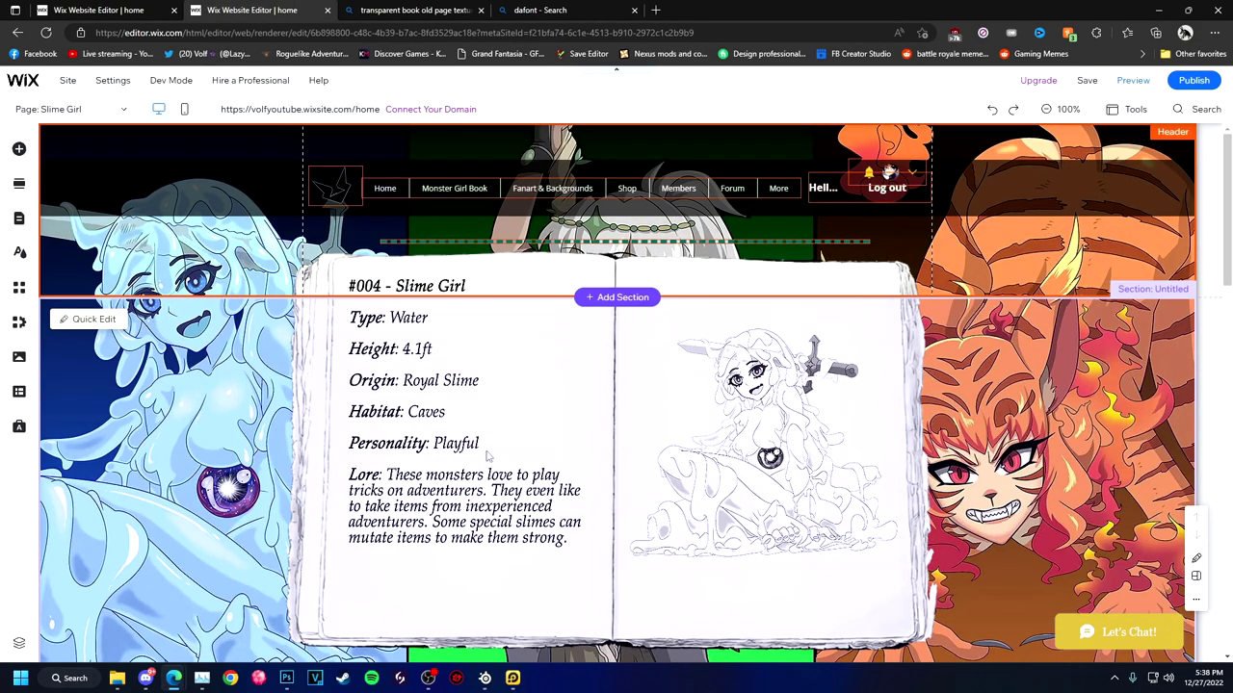
Save the site, preview the updated Slime Girl page, and return to the editor
{"action": "left_click", "coordinate": [1093, 82]}
{"action": "left_click", "coordinate": [1122, 81]}
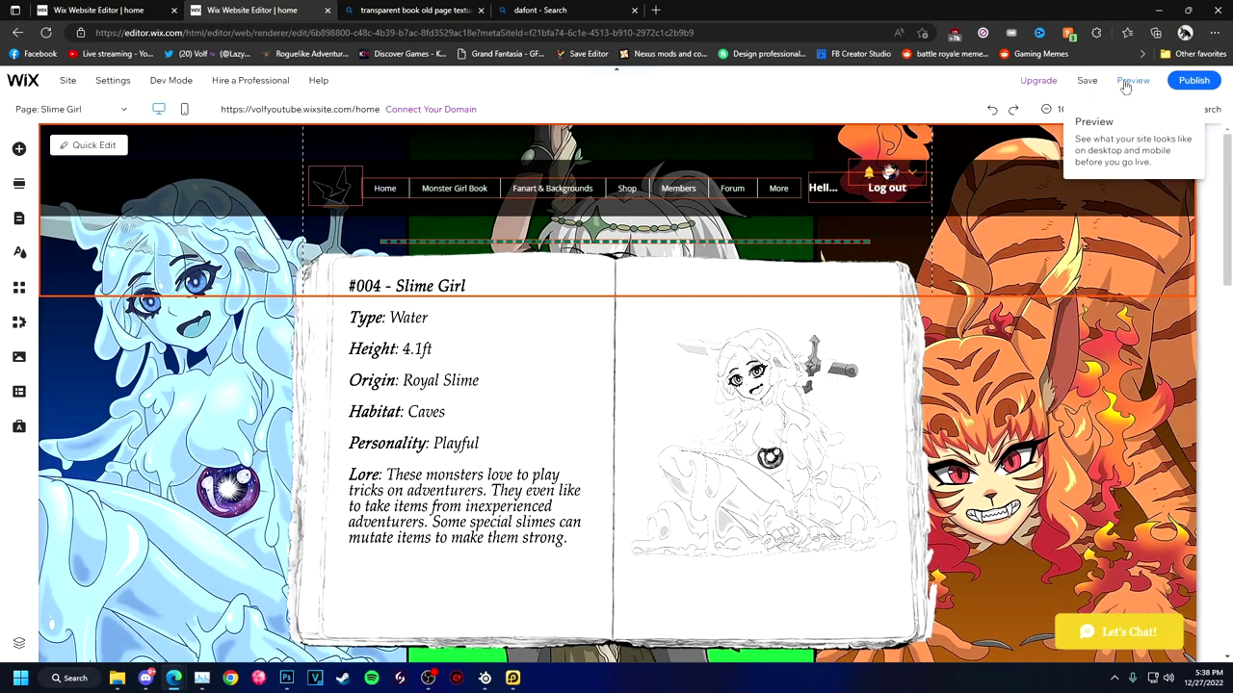
{"action": "left_click", "coordinate": [1132, 80]}
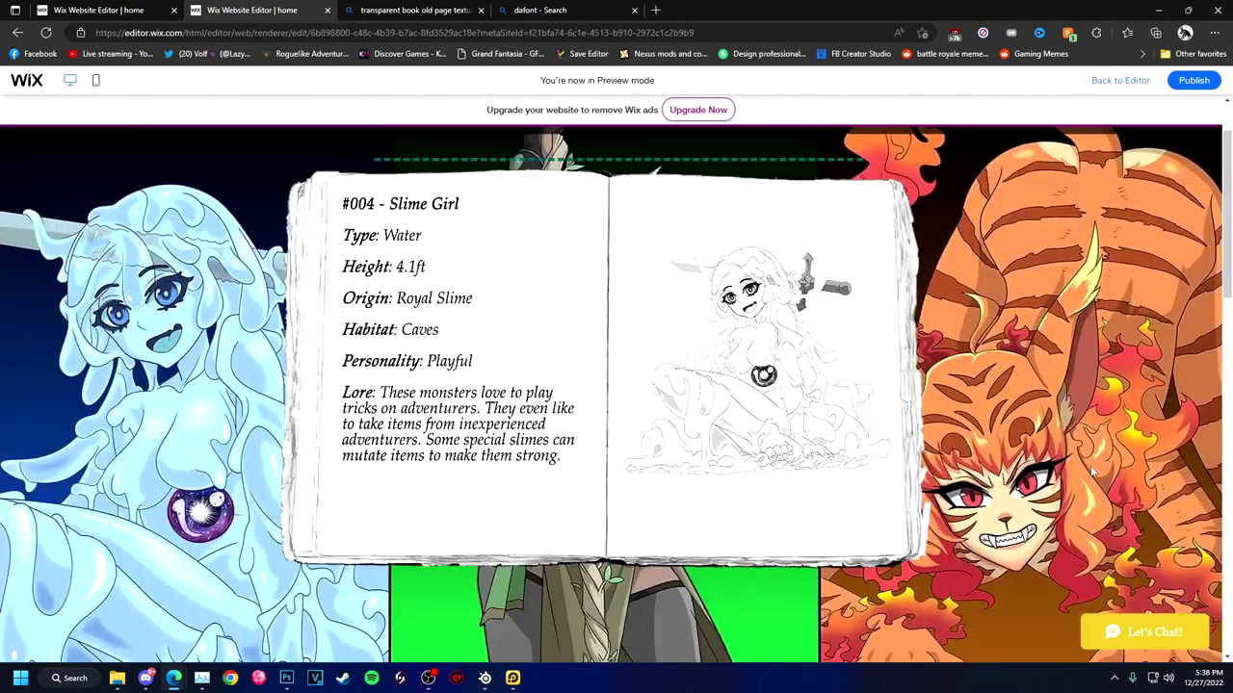
{"action": "scroll", "coordinate": [594, 455], "scroll_direction": "down", "scroll_amount": 2}
{"action": "left_click", "coordinate": [1120, 80]}
{"action": "right_click", "coordinate": [578, 274]}
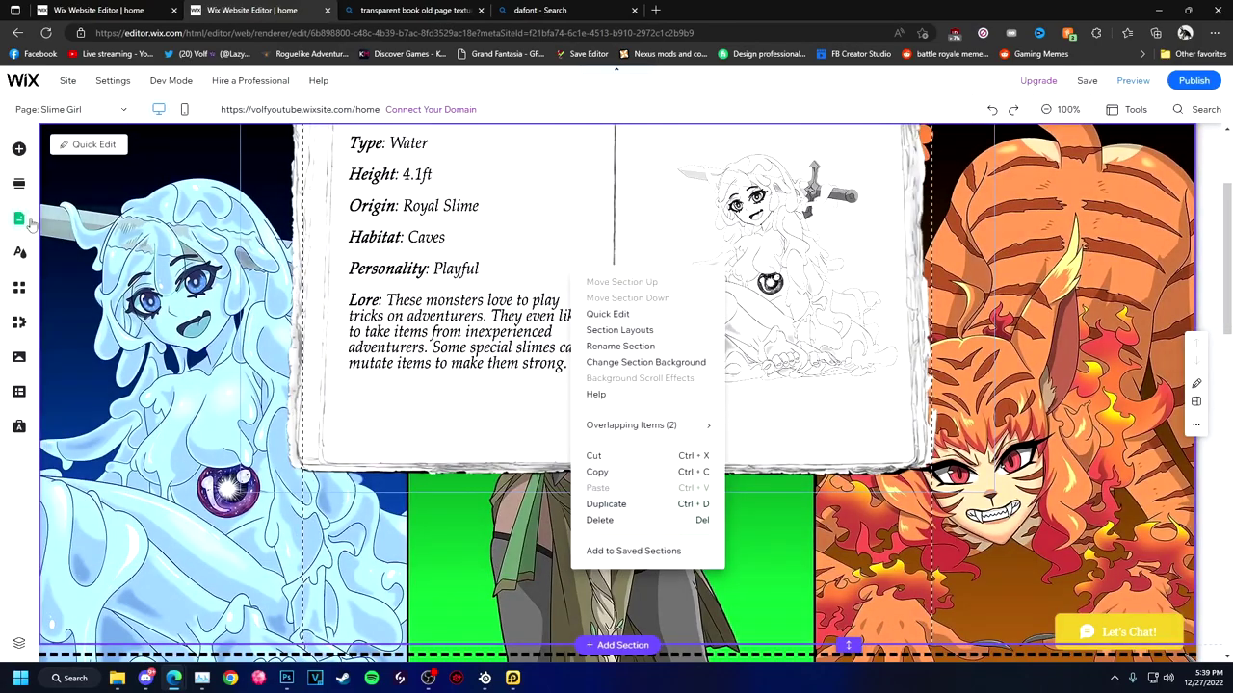
Search the App Market for 'comment', add Wix Comments, and drag it below the book
{"action": "left_click", "coordinate": [18, 252]}
{"action": "left_click", "coordinate": [18, 287]}
{"action": "type", "text": "comment"}
{"action": "key", "text": "Return"}
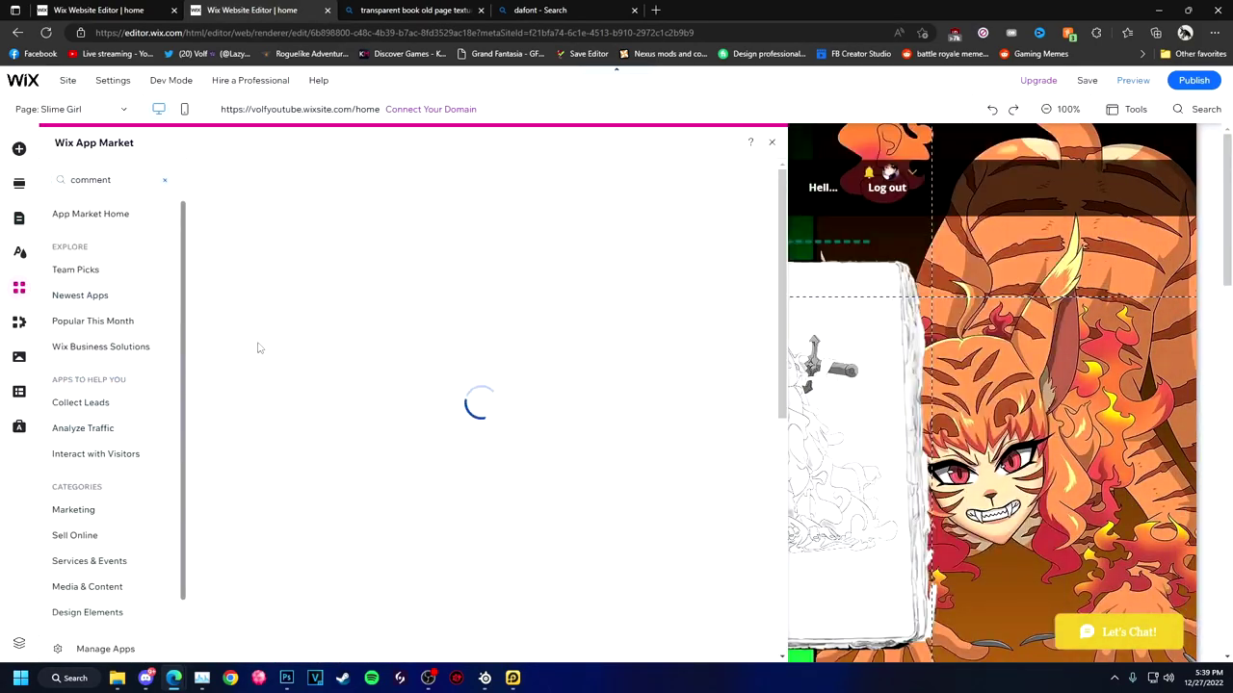
{"action": "left_click", "coordinate": [319, 379]}
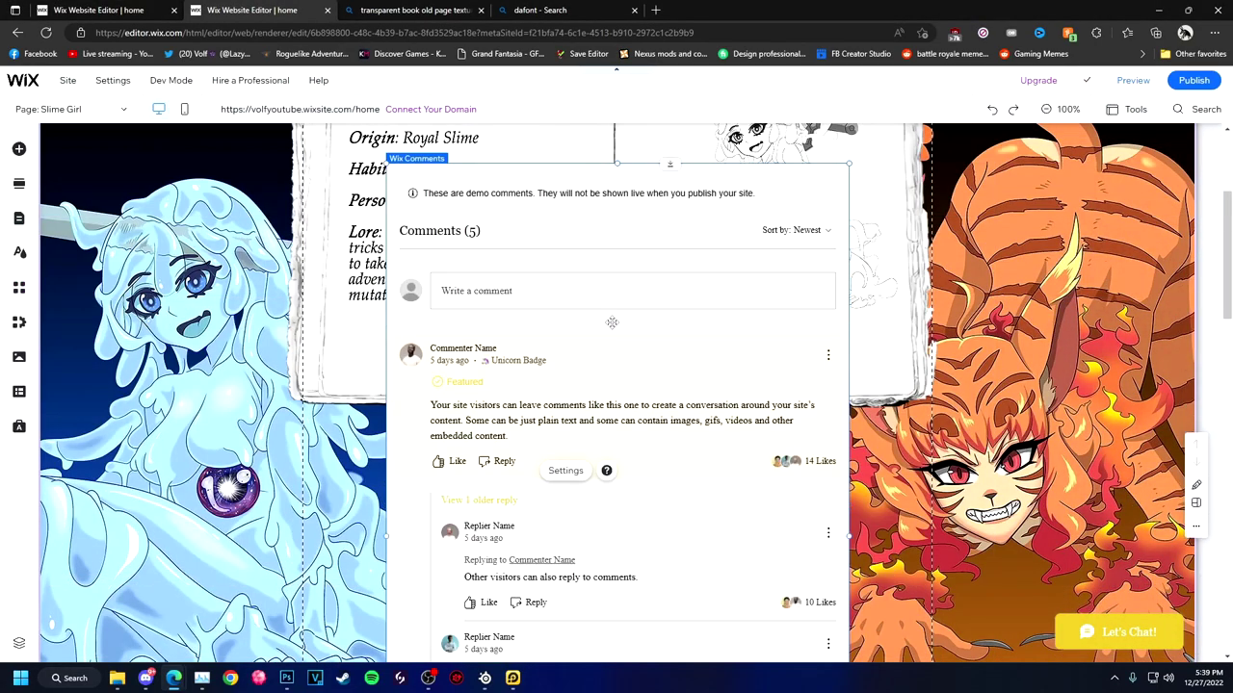
{"action": "left_click_drag", "start_coordinate": [611, 318], "coordinate": [278, 366]}
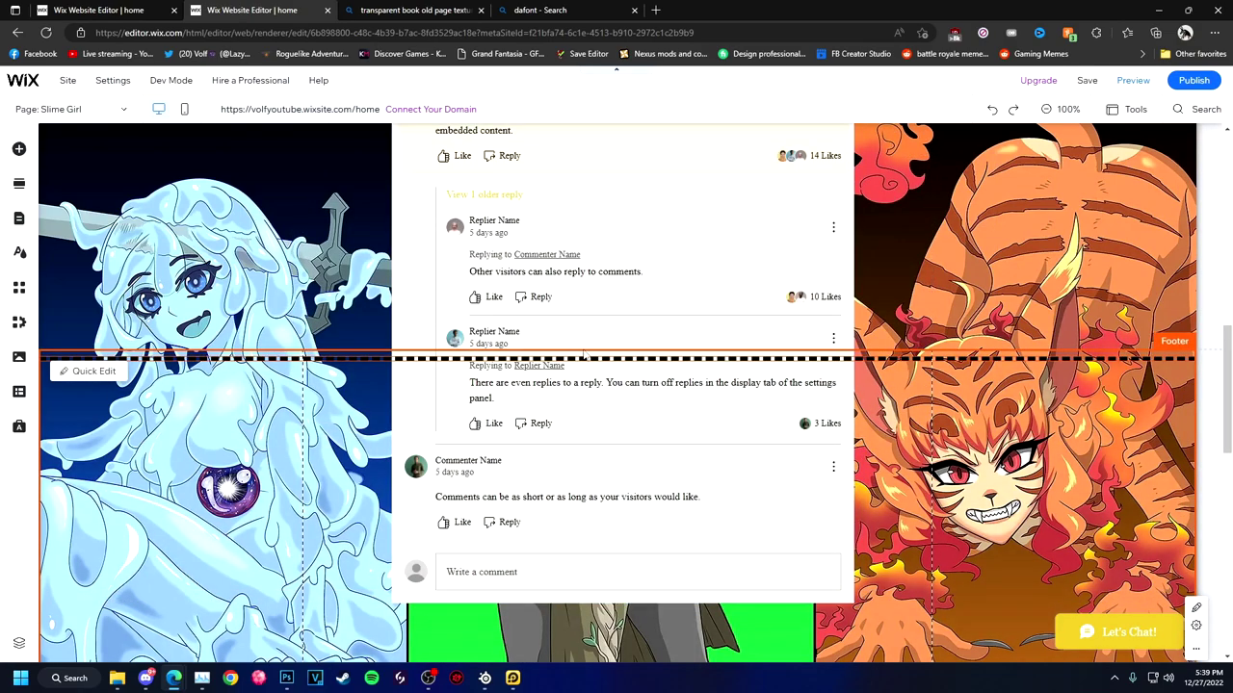
Preview the page to check the comments block, then return to editing
{"action": "key", "text": "ctrl+shift+p"}
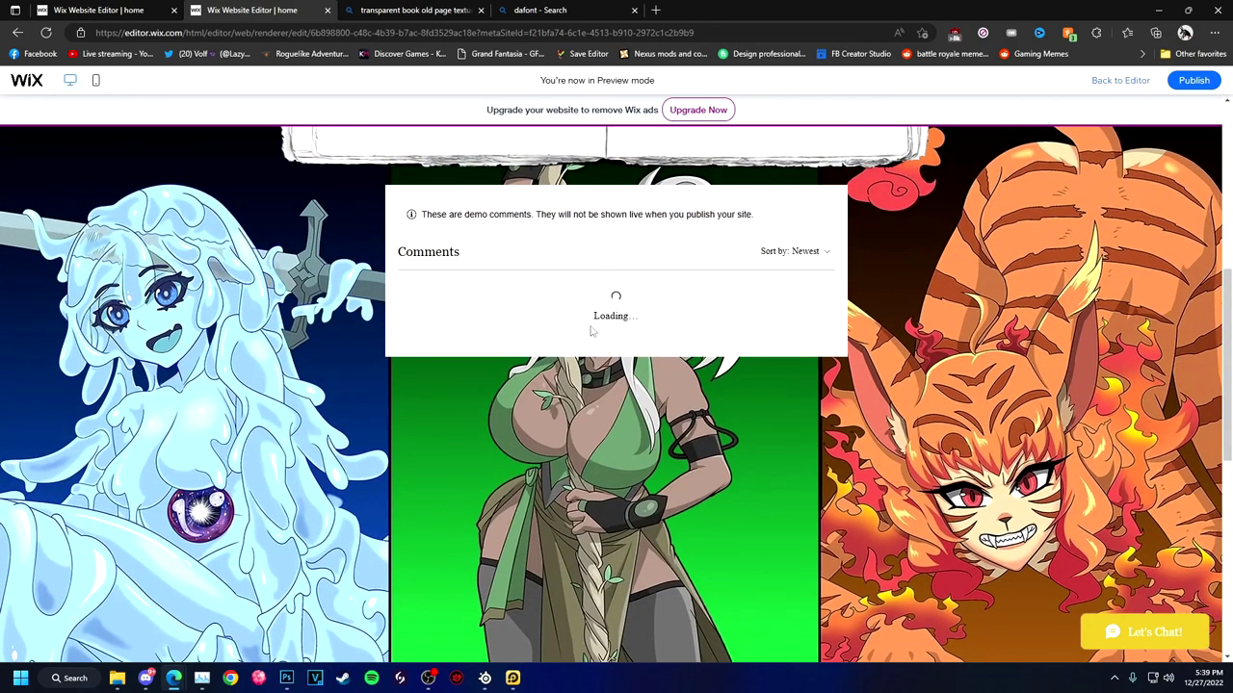
{"action": "scroll", "coordinate": [279, 491], "scroll_direction": "down", "scroll_amount": 2}
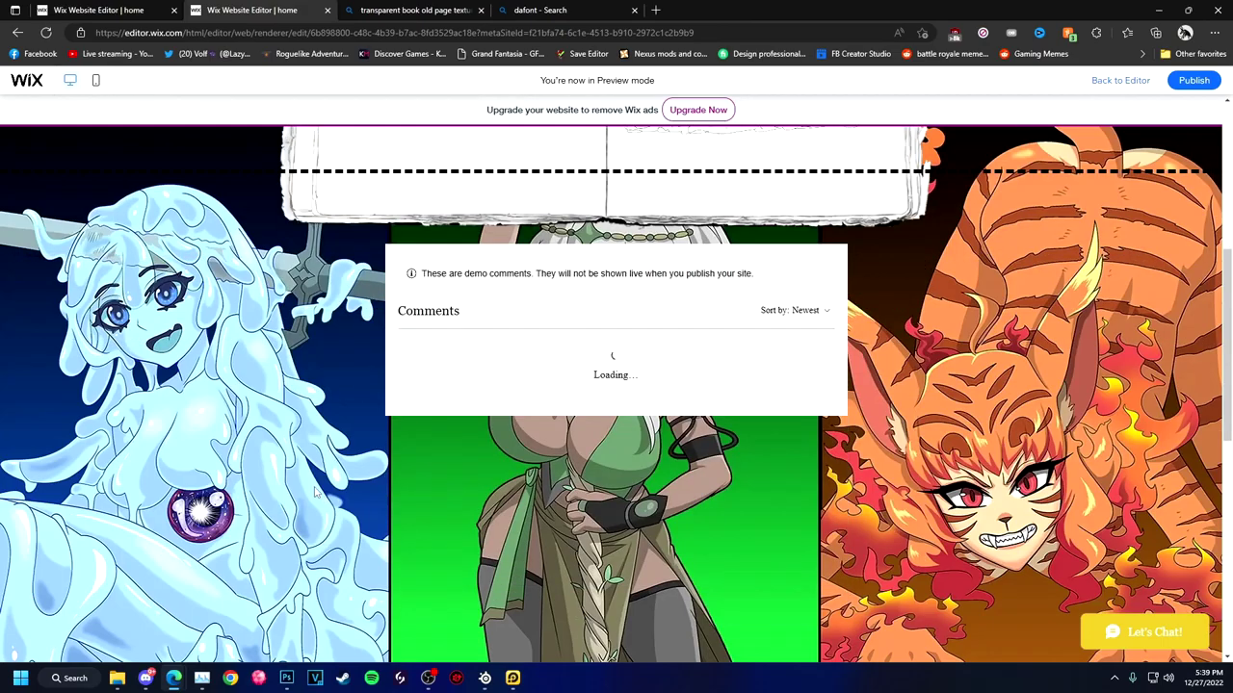
{"action": "scroll", "coordinate": [674, 289], "scroll_direction": "up", "scroll_amount": 5}
{"action": "scroll", "coordinate": [994, 161], "scroll_direction": "down", "scroll_amount": 2}
{"action": "key", "text": "ctrl+shift+p"}
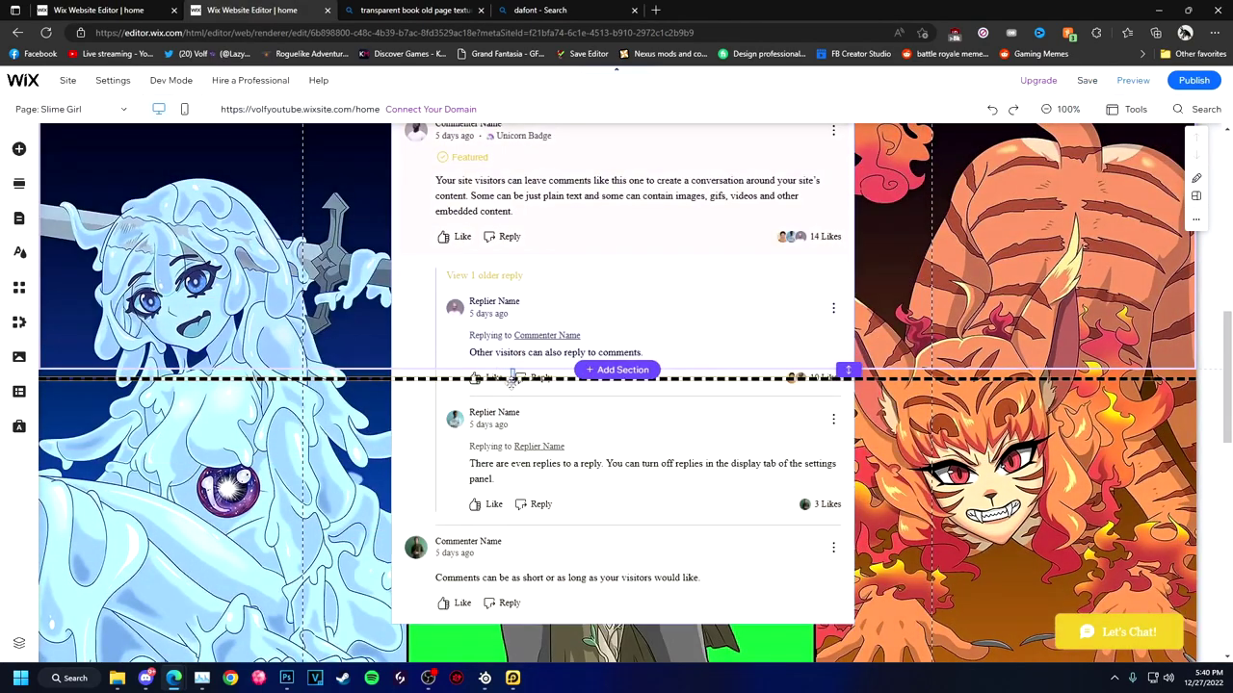
{"action": "scroll", "coordinate": [540, 385], "scroll_direction": "down", "scroll_amount": 1}
{"action": "scroll", "coordinate": [626, 397], "scroll_direction": "up", "scroll_amount": 1}
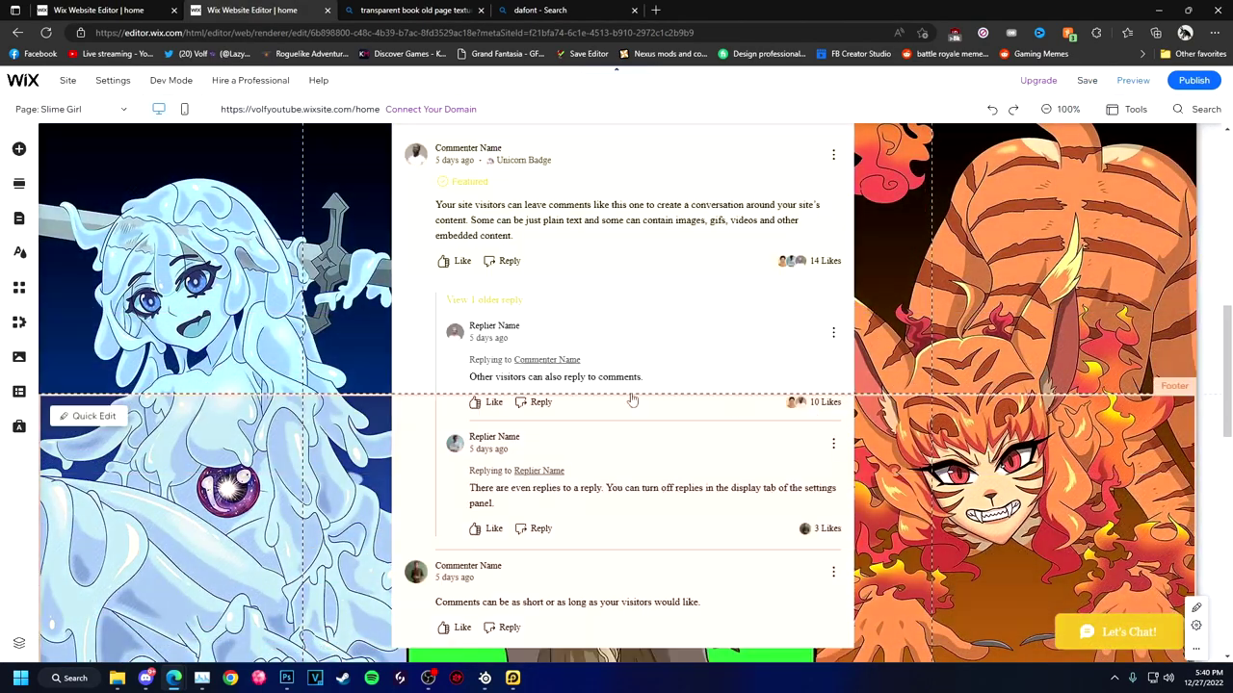
Cancel an accidental new section, then resize the section by dragging its bottom edge
{"action": "left_click", "coordinate": [631, 397]}
{"action": "key", "text": "Escape"}
{"action": "scroll", "coordinate": [790, 435], "scroll_direction": "up", "scroll_amount": 2}
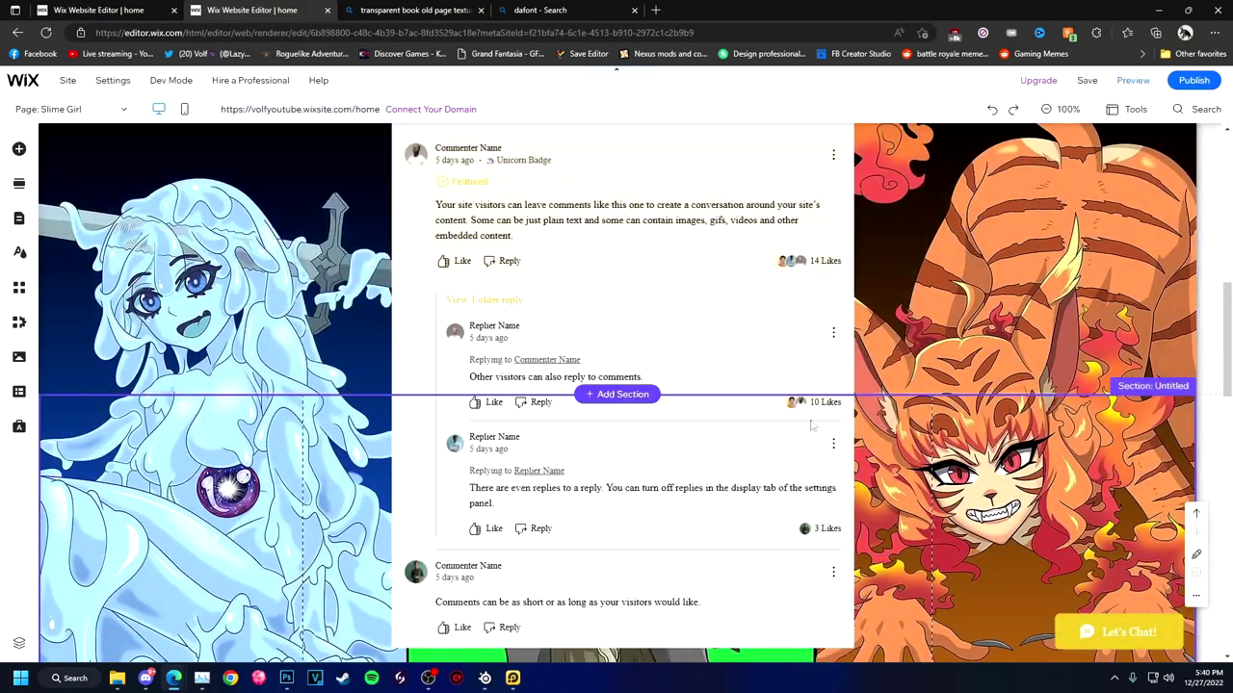
{"action": "scroll", "coordinate": [790, 435], "scroll_direction": "down", "scroll_amount": 2}
{"action": "scroll", "coordinate": [789, 435], "scroll_direction": "down", "scroll_amount": 3}
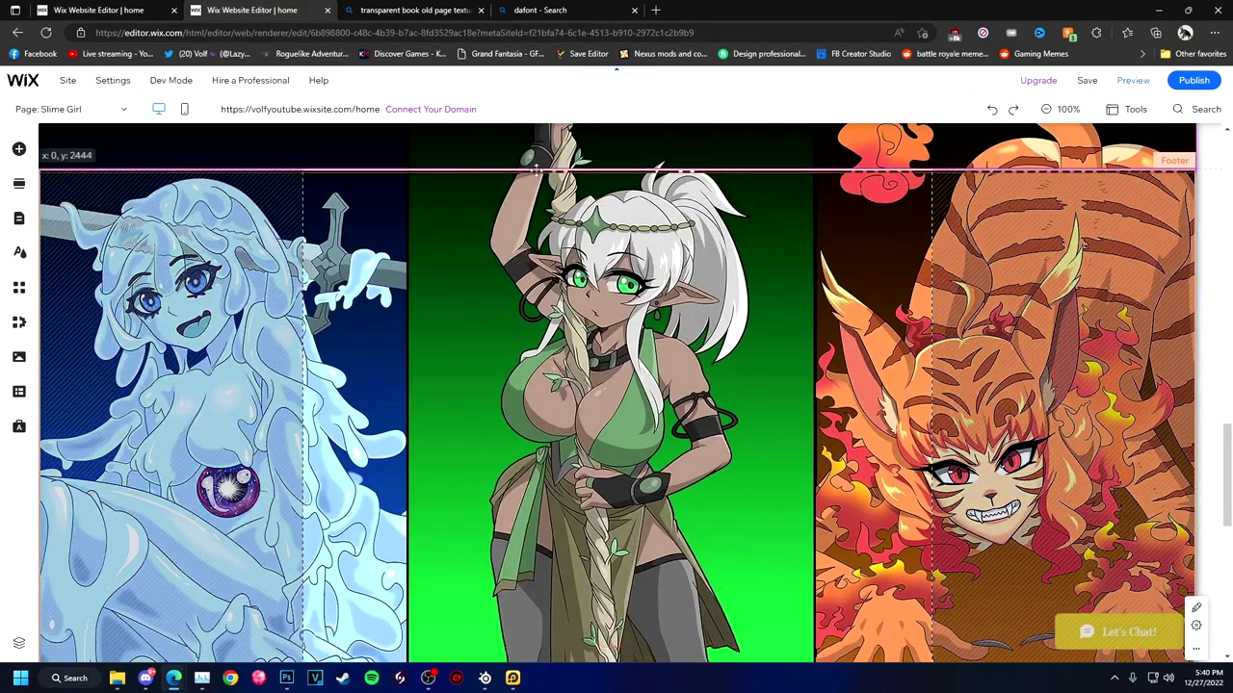
{"action": "scroll", "coordinate": [762, 476], "scroll_direction": "up", "scroll_amount": 2}
{"action": "left_click_drag", "start_coordinate": [761, 476], "coordinate": [761, 197]}
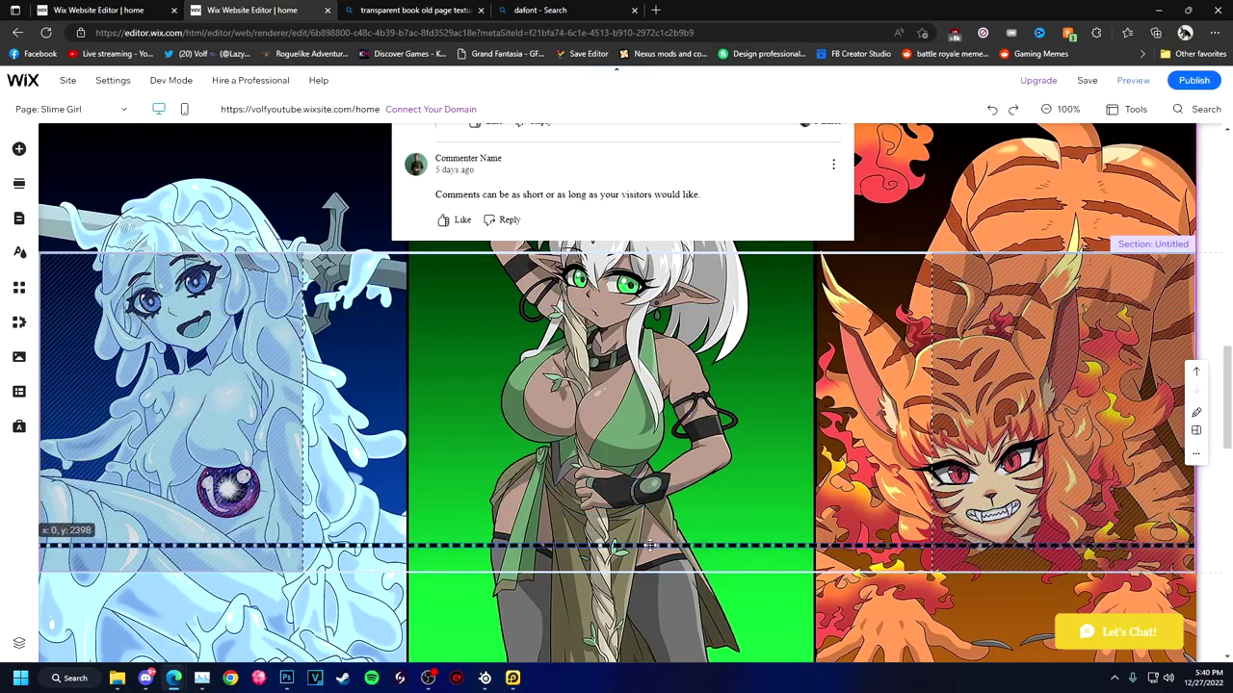
{"action": "left_click_drag", "start_coordinate": [650, 545], "coordinate": [650, 617]}
Preview the resized page and go back to the editor
{"action": "key", "text": "ctrl+shift+p"}
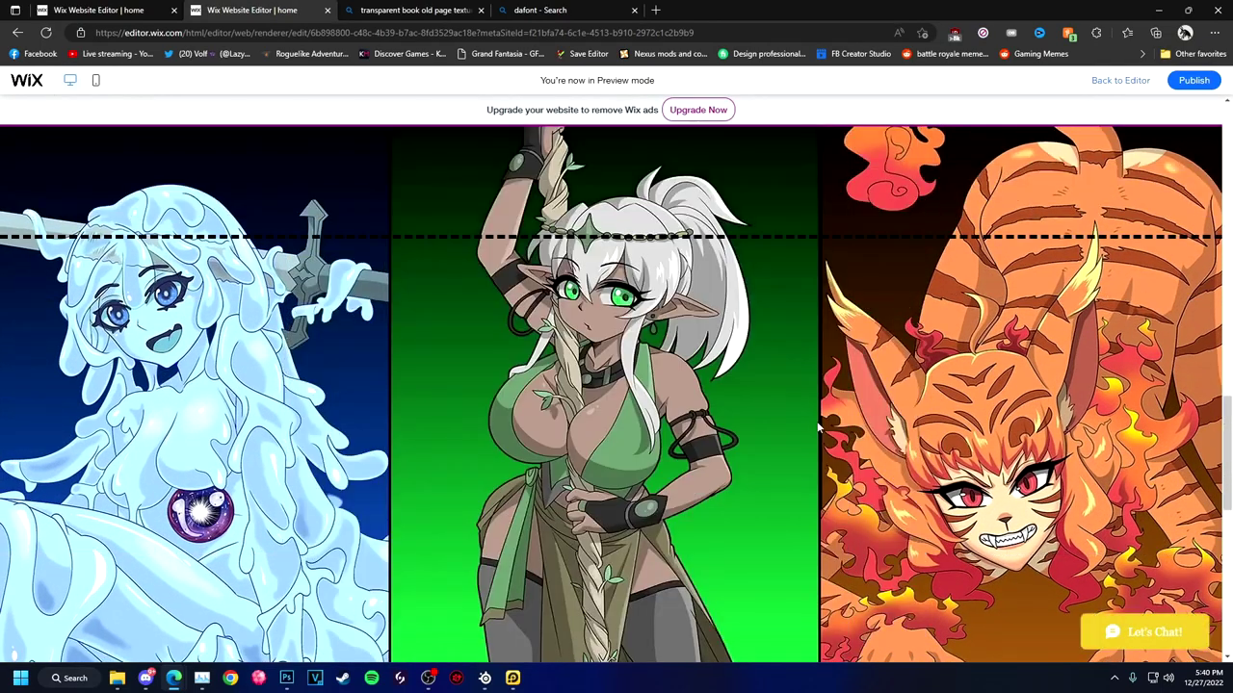
{"action": "scroll", "coordinate": [819, 426], "scroll_direction": "up", "scroll_amount": 5}
{"action": "scroll", "coordinate": [1137, 130], "scroll_direction": "up", "scroll_amount": 3}
{"action": "scroll", "coordinate": [542, 463], "scroll_direction": "up", "scroll_amount": 3}
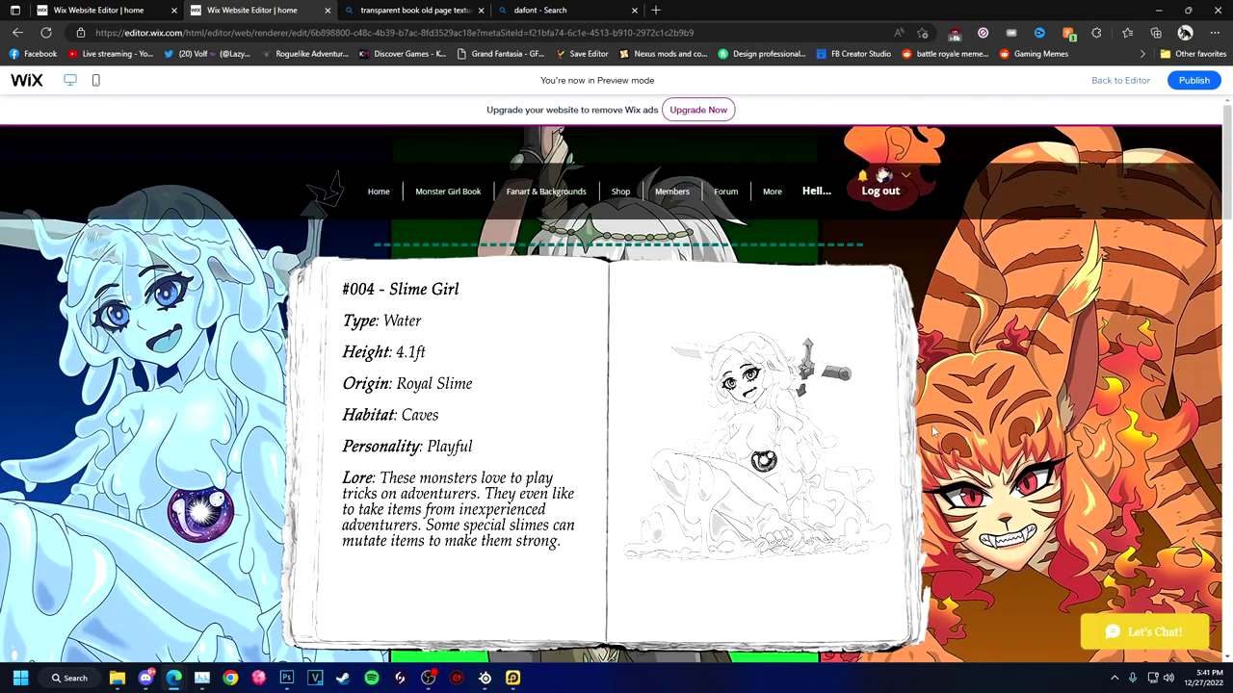
{"action": "scroll", "coordinate": [542, 463], "scroll_direction": "down", "scroll_amount": 5}
{"action": "key", "text": "ctrl+shift+p"}
Open the section's options and nudge the book page image down
{"action": "right_click", "coordinate": [809, 144]}
{"action": "mouse_move", "coordinate": [862, 300]}
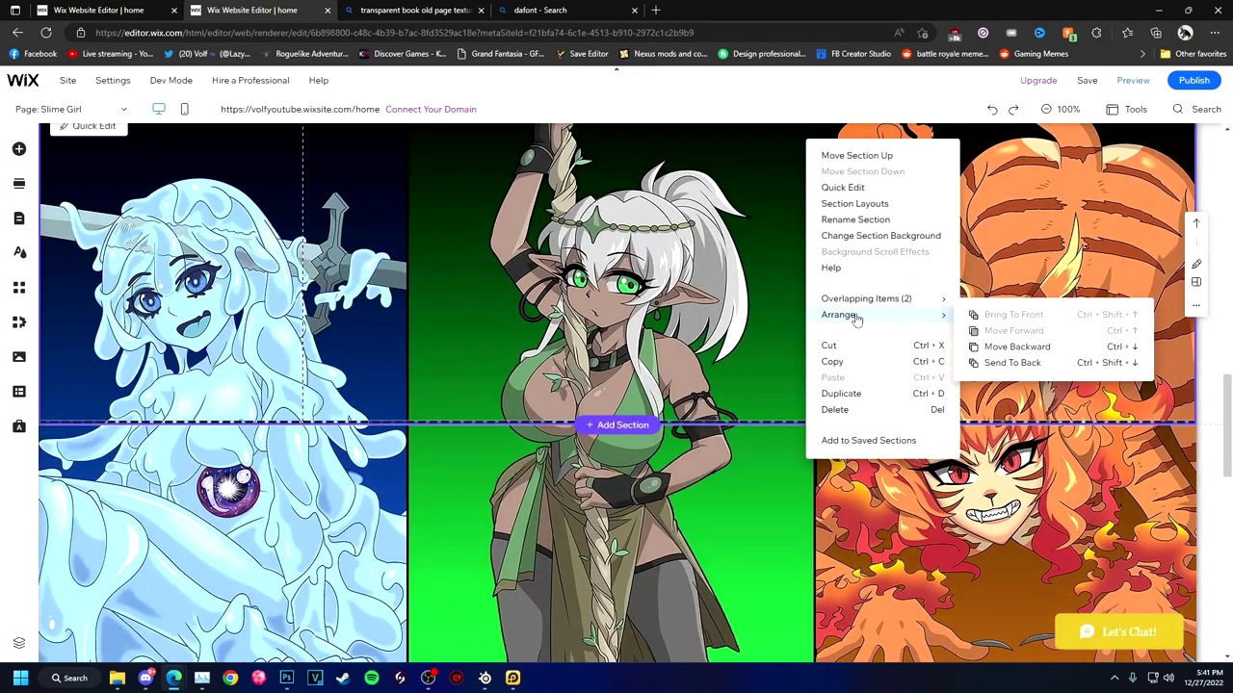
{"action": "left_click", "coordinate": [671, 397]}
{"action": "scroll", "coordinate": [866, 405], "scroll_direction": "down", "scroll_amount": 2}
{"action": "scroll", "coordinate": [818, 395], "scroll_direction": "up", "scroll_amount": 3}
{"action": "scroll", "coordinate": [773, 383], "scroll_direction": "down", "scroll_amount": 2}
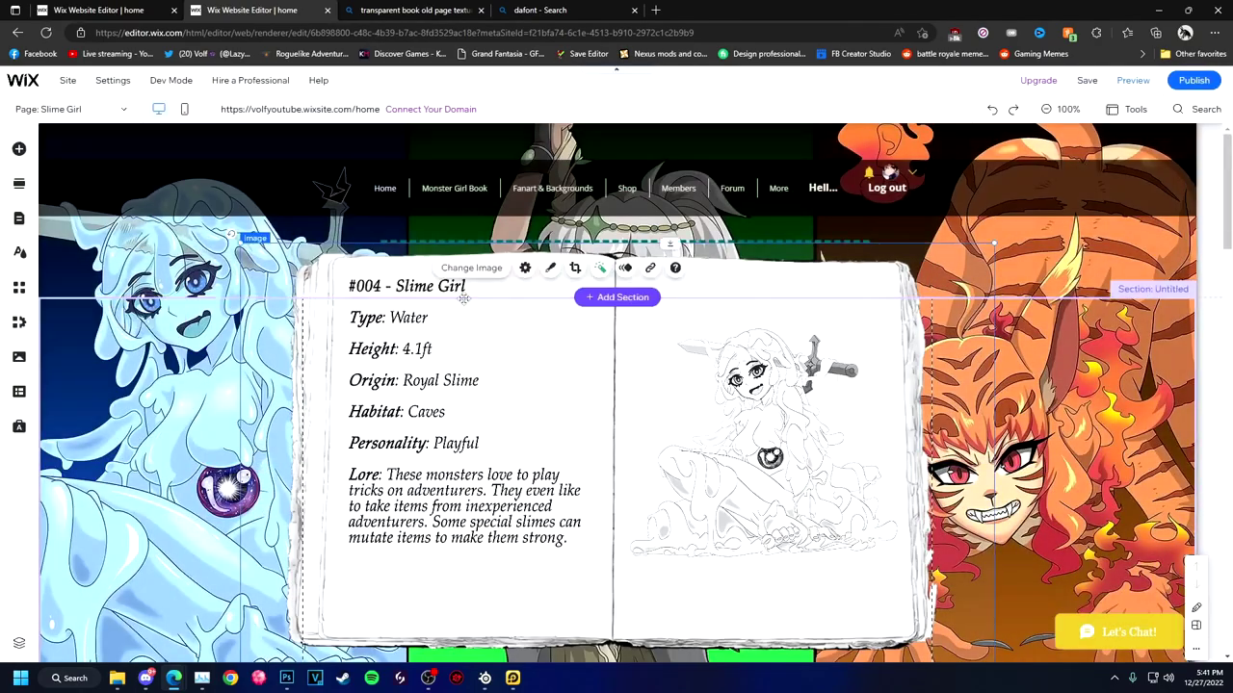
{"action": "left_click_drag", "start_coordinate": [411, 228], "coordinate": [410, 309]}
{"action": "scroll", "coordinate": [537, 405], "scroll_direction": "down", "scroll_amount": 2}
{"action": "scroll", "coordinate": [537, 405], "scroll_direction": "up", "scroll_amount": 2}
{"action": "scroll", "coordinate": [537, 404], "scroll_direction": "down", "scroll_amount": 4}
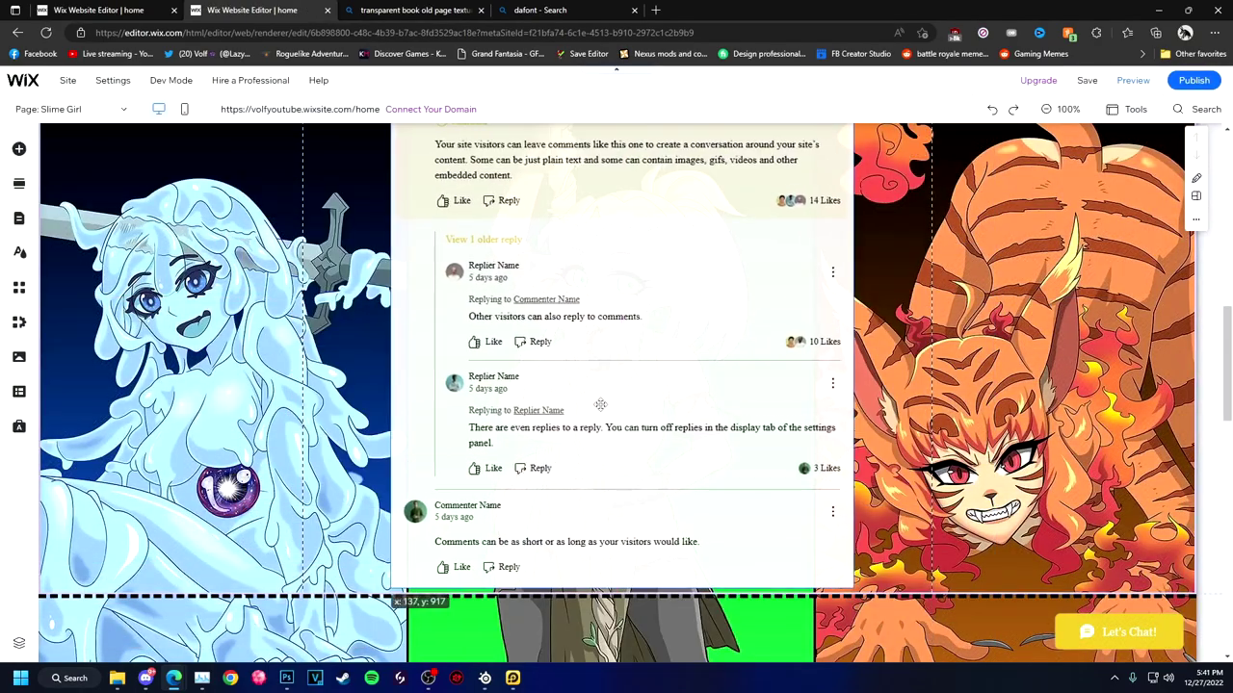
{"action": "scroll", "coordinate": [551, 306], "scroll_direction": "up", "scroll_amount": 4}
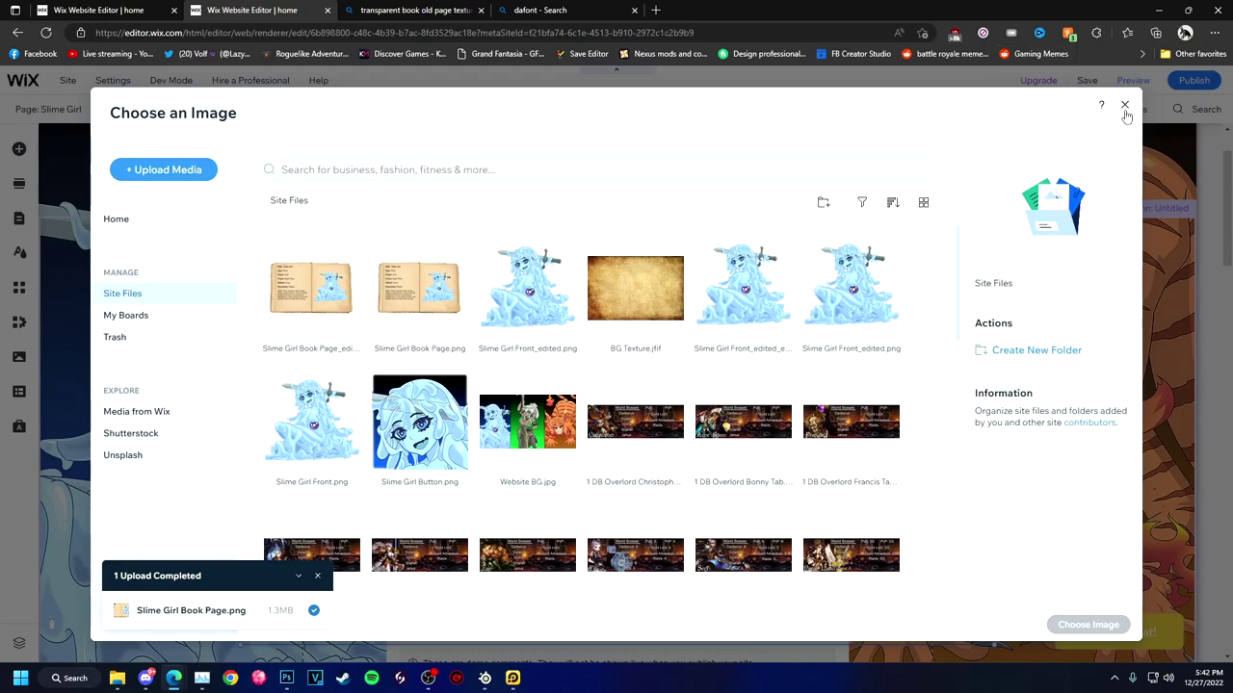
Close the image chooser without picking an image and move the book page up about 40 px
{"action": "left_click", "coordinate": [1124, 105]}
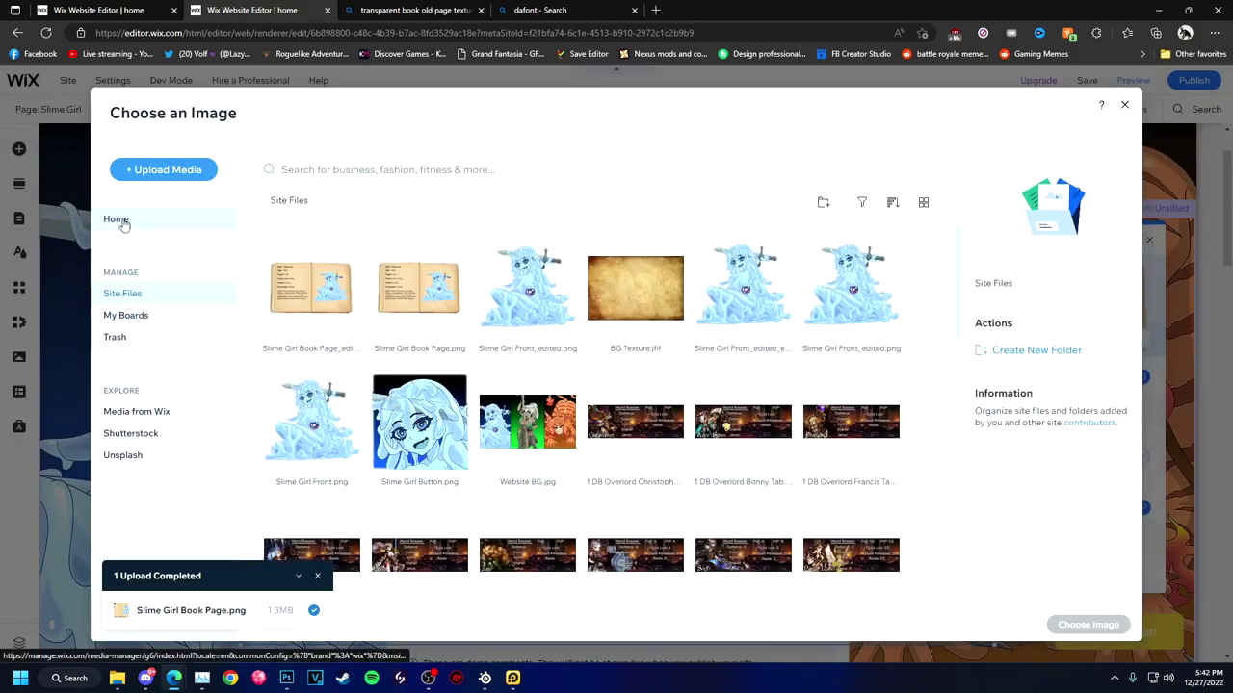
{"action": "left_click", "coordinate": [117, 220]}
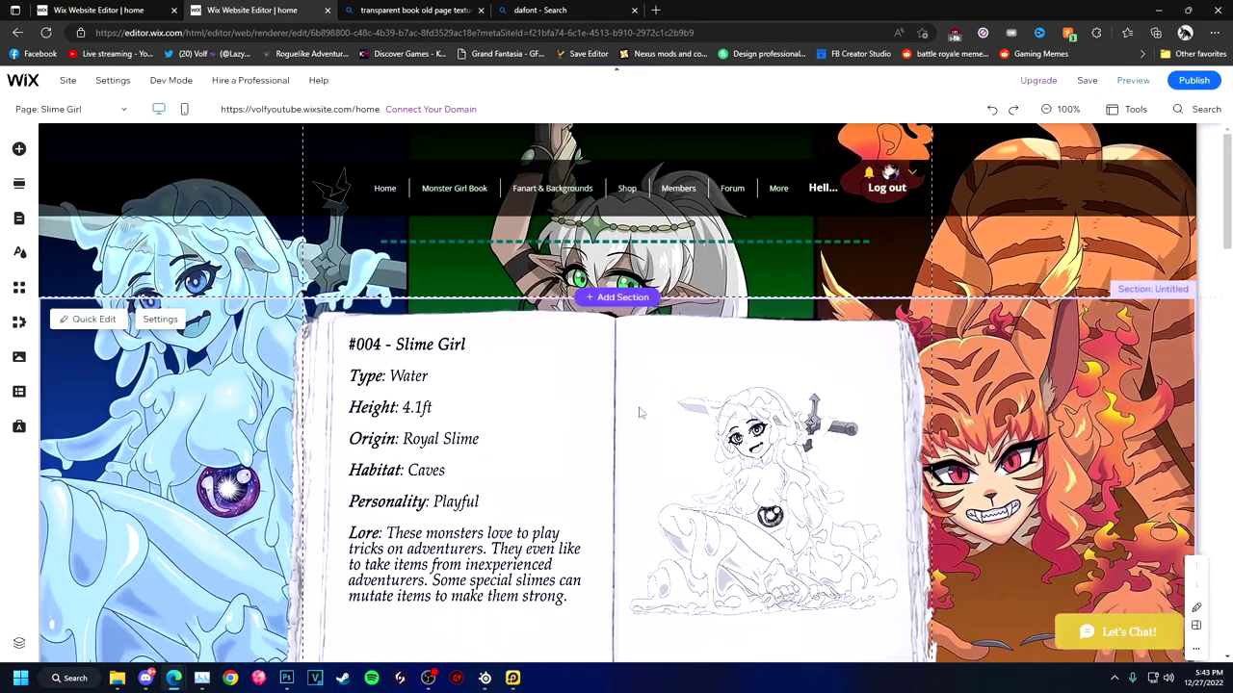
{"action": "left_click_drag", "start_coordinate": [638, 395], "coordinate": [639, 349]}
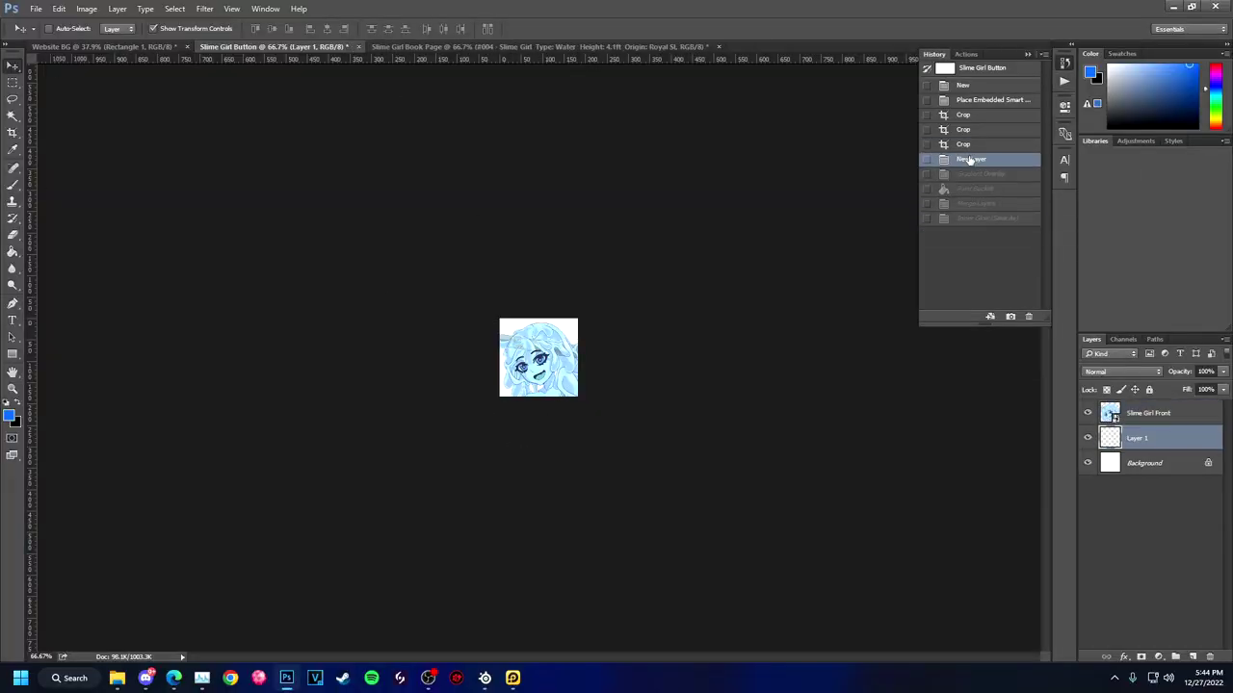
Undo the layer merge, delete the Slime Girl Front layer and place Taigora Front on the button
{"action": "left_click", "coordinate": [995, 214]}
{"action": "left_click", "coordinate": [976, 189]}
{"action": "left_click", "coordinate": [977, 203]}
{"action": "left_click", "coordinate": [1028, 316]}
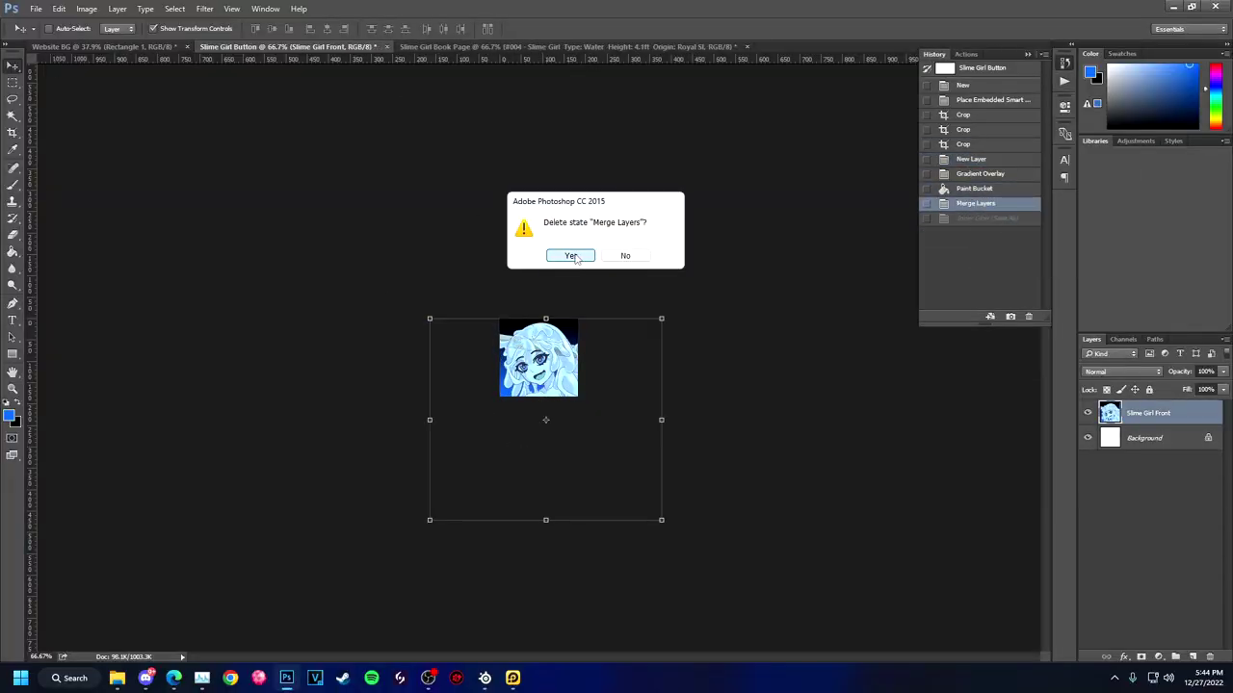
{"action": "key", "text": "Return"}
{"action": "key", "text": "Delete"}
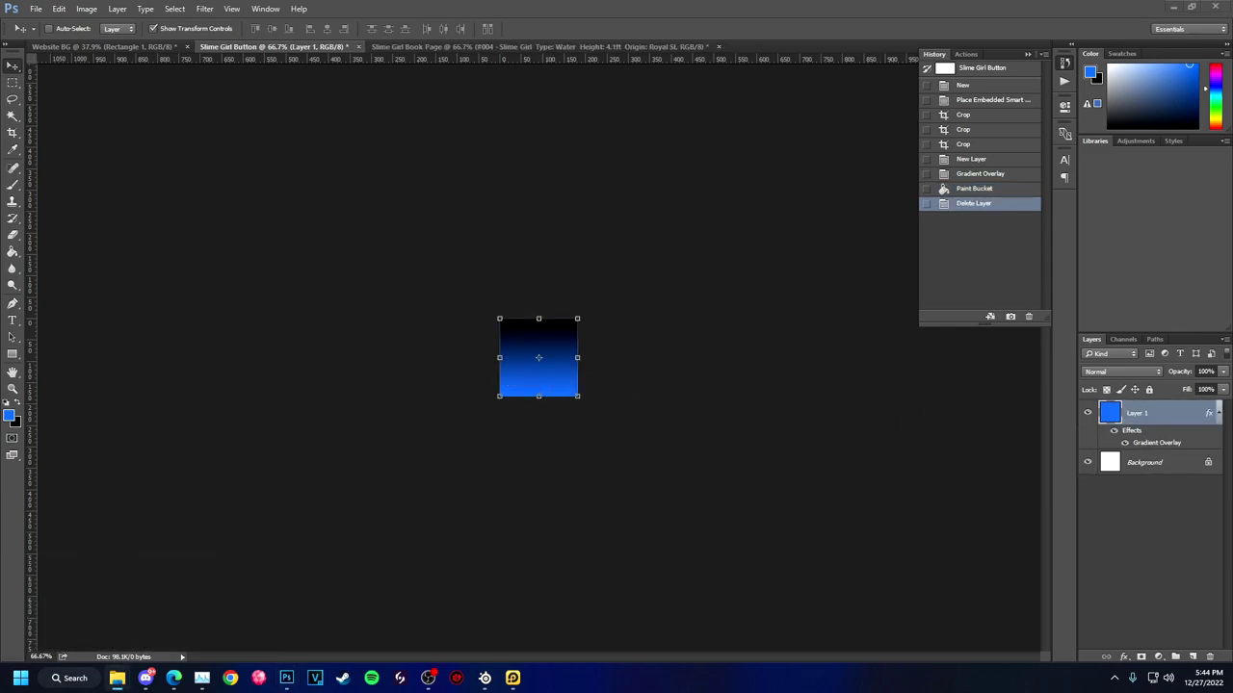
{"action": "left_click_drag", "start_coordinate": [538, 358], "coordinate": [557, 373]}
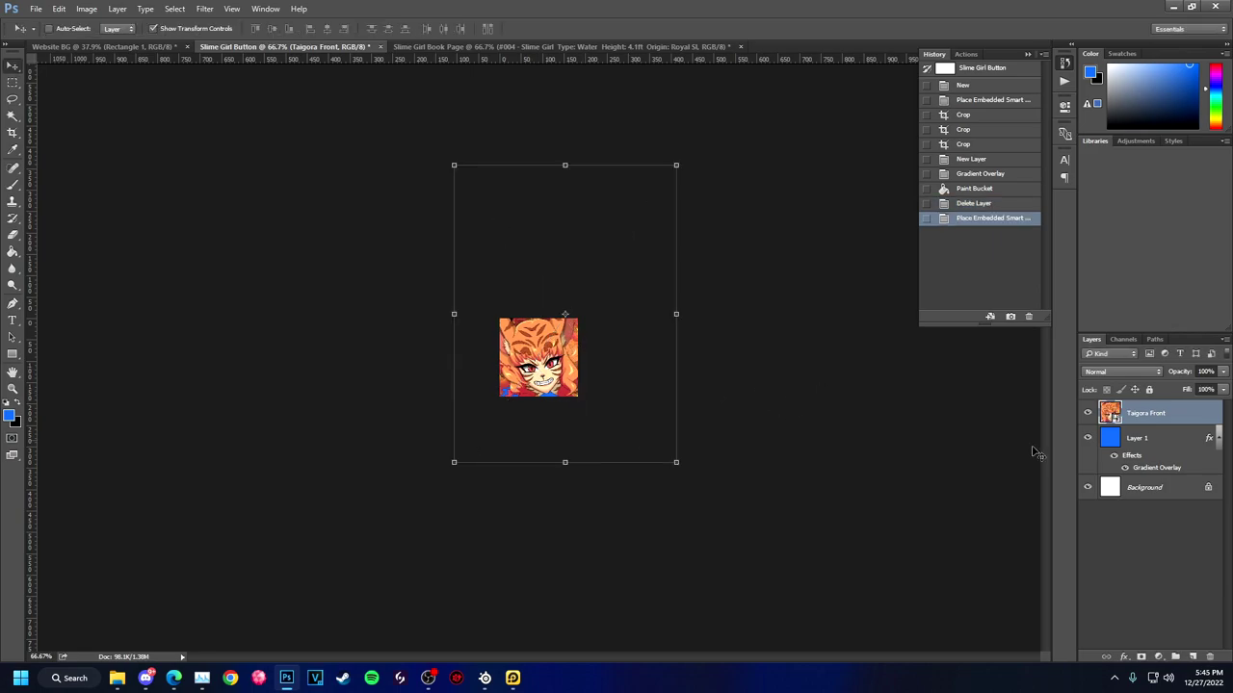
Apply an orange-to-black gradient overlay to Layer 1 of the button
{"action": "right_click", "coordinate": [1108, 442]}
{"action": "left_click", "coordinate": [110, 46]}
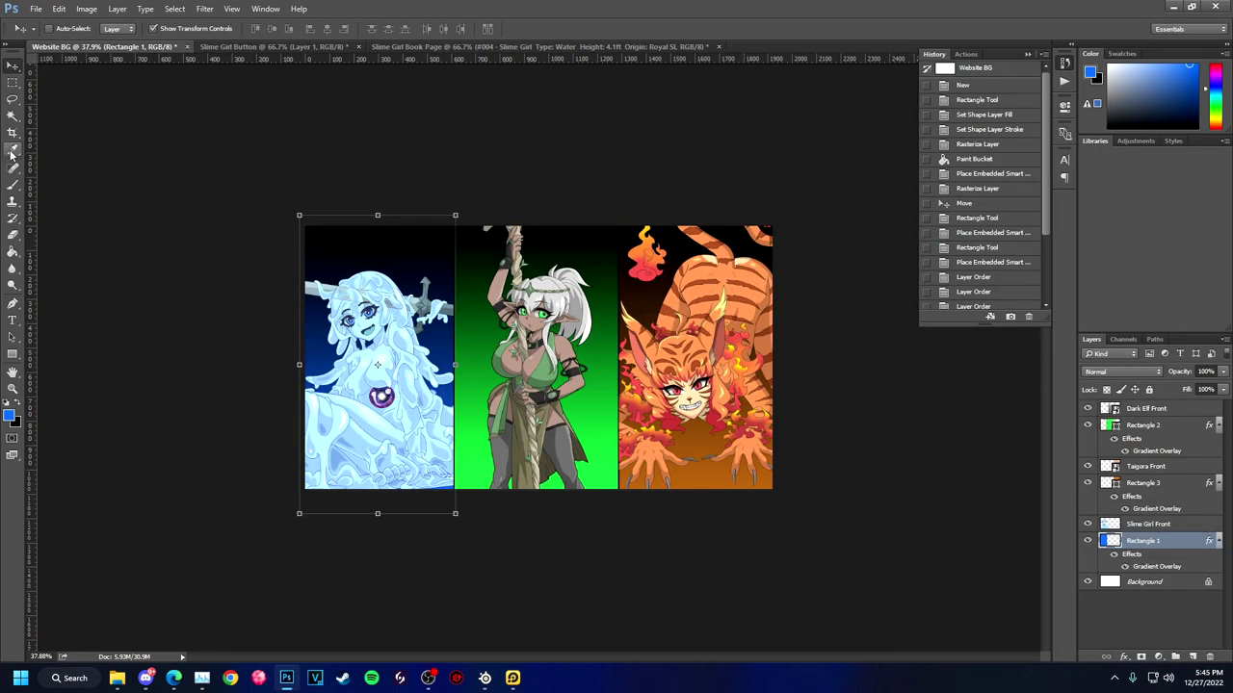
{"action": "left_click", "coordinate": [396, 47]}
{"action": "key", "text": "ctrl+Tab"}
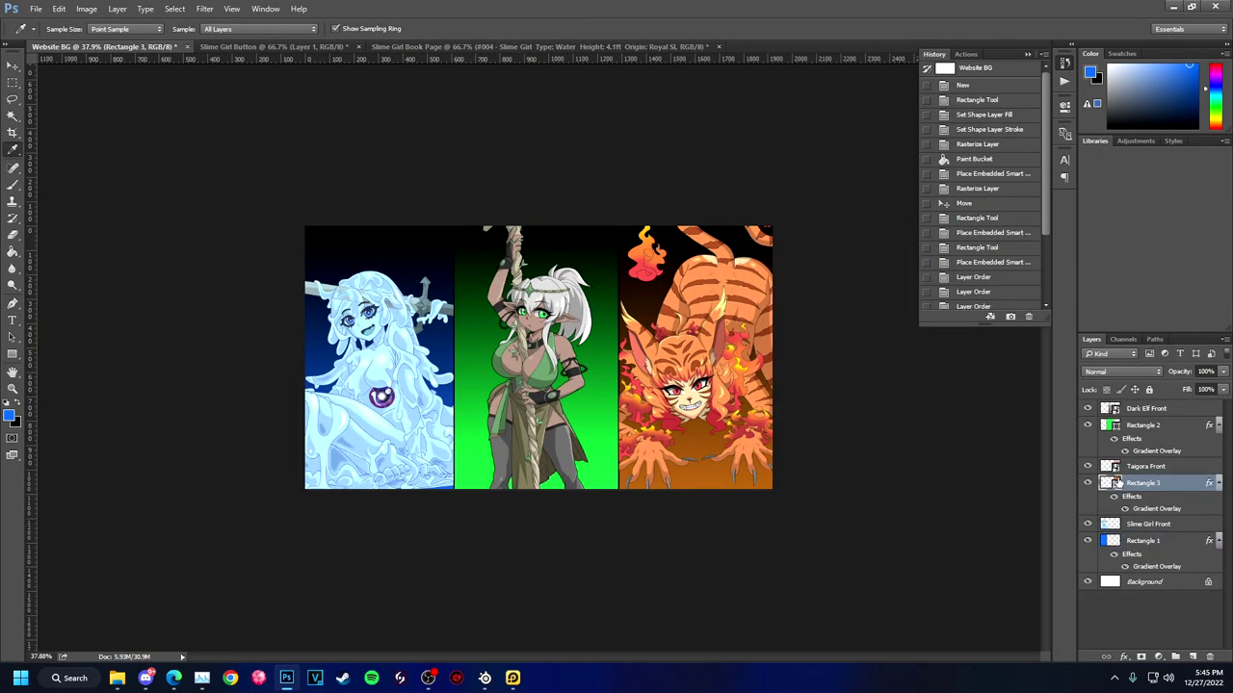
{"action": "left_click", "coordinate": [268, 46]}
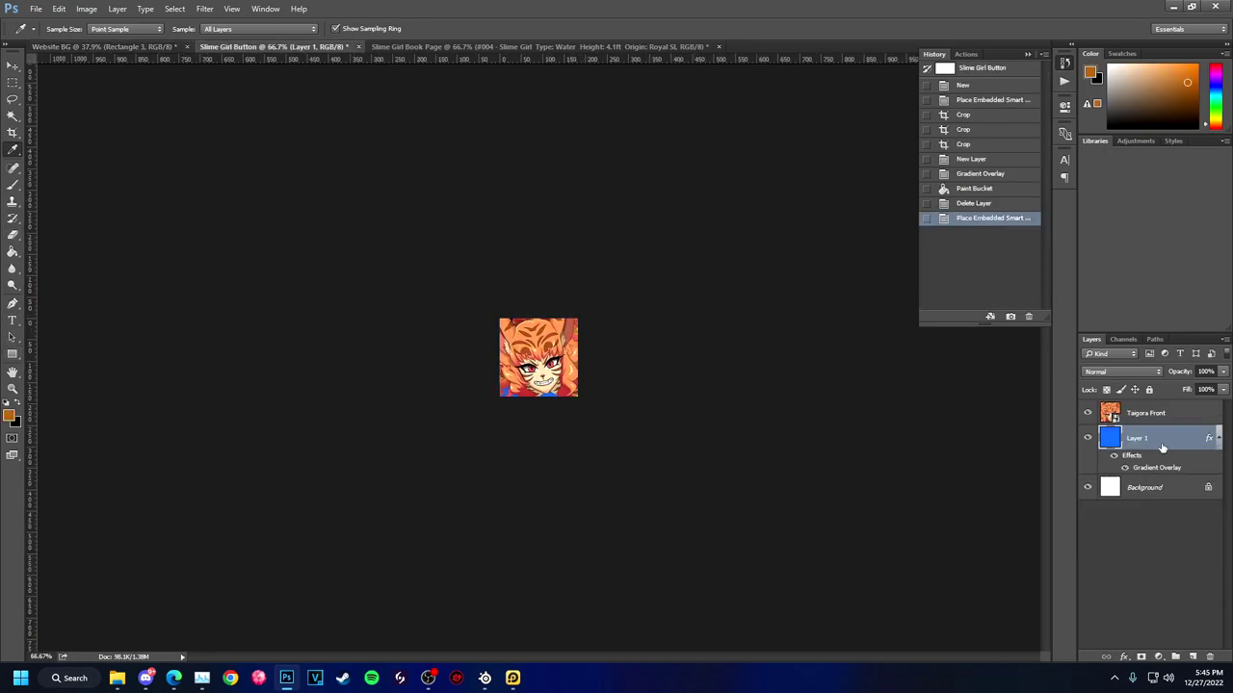
{"action": "right_click", "coordinate": [1142, 443]}
{"action": "left_click", "coordinate": [1050, 119]}
{"action": "left_click", "coordinate": [948, 360]}
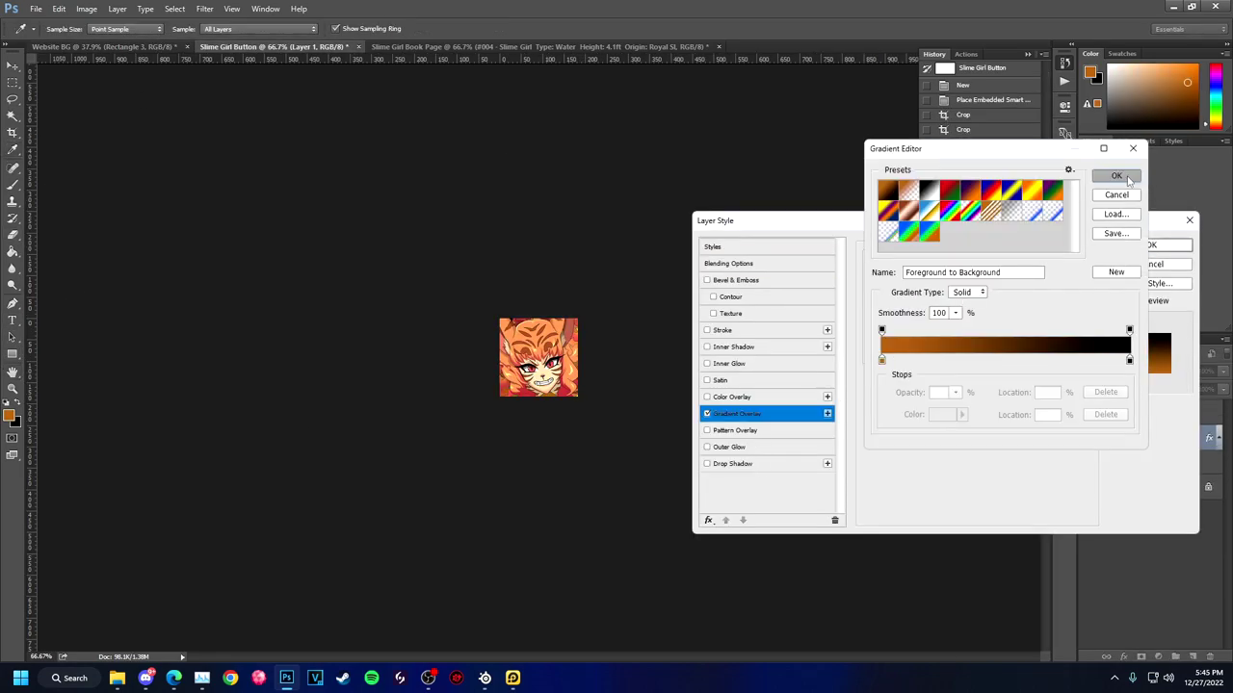
{"action": "left_click", "coordinate": [1126, 178]}
{"action": "left_click", "coordinate": [1168, 244]}
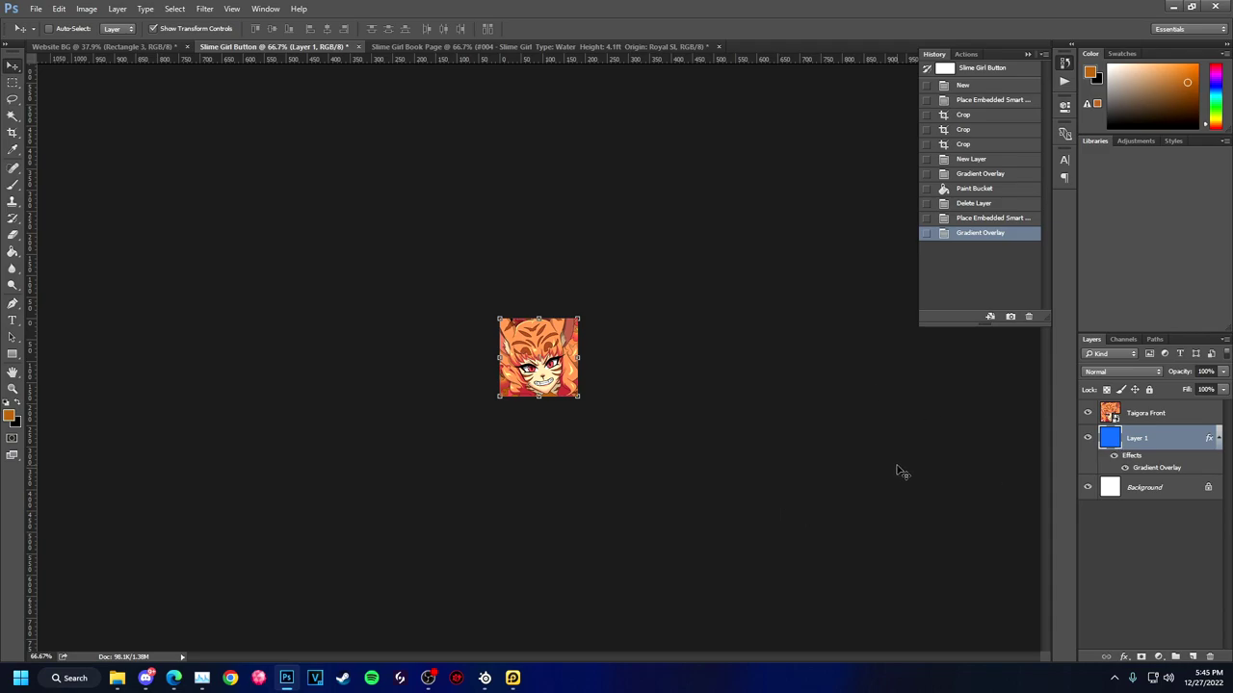
Try inner glow, inner shadow and outer glow effects on the portrait and a new Layer 2, then cancel
{"action": "right_click", "coordinate": [1123, 423]}
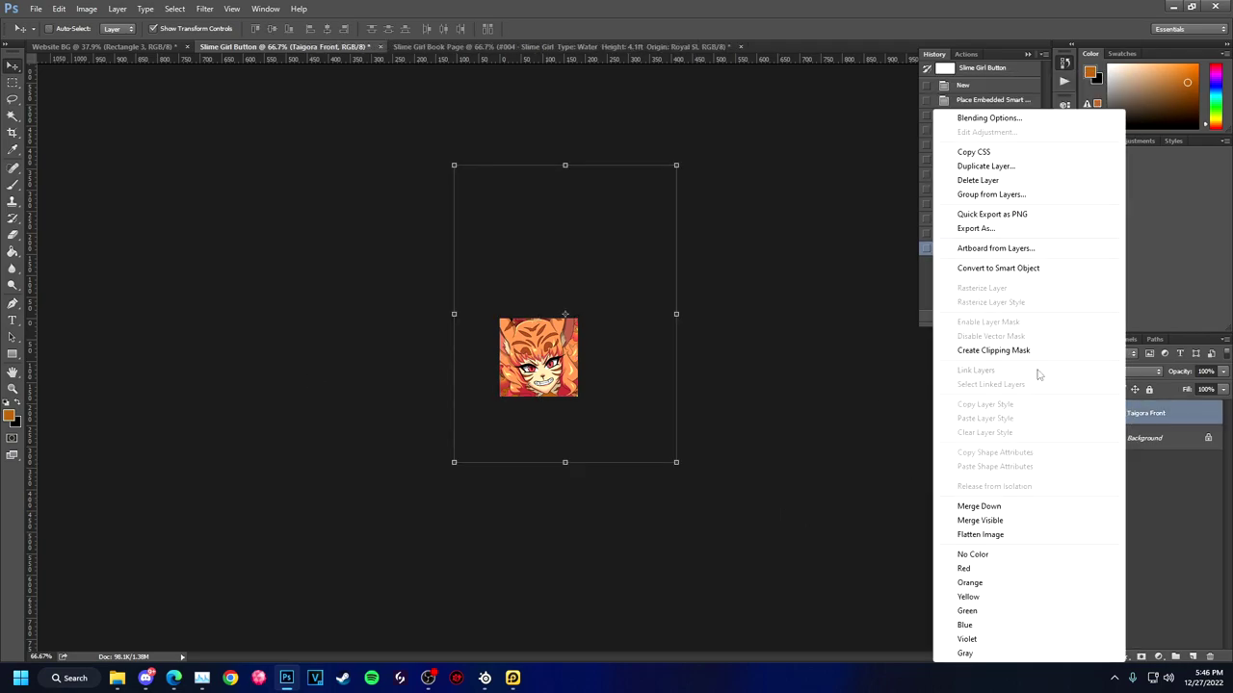
{"action": "left_click", "coordinate": [1011, 119]}
{"action": "left_click", "coordinate": [710, 364]}
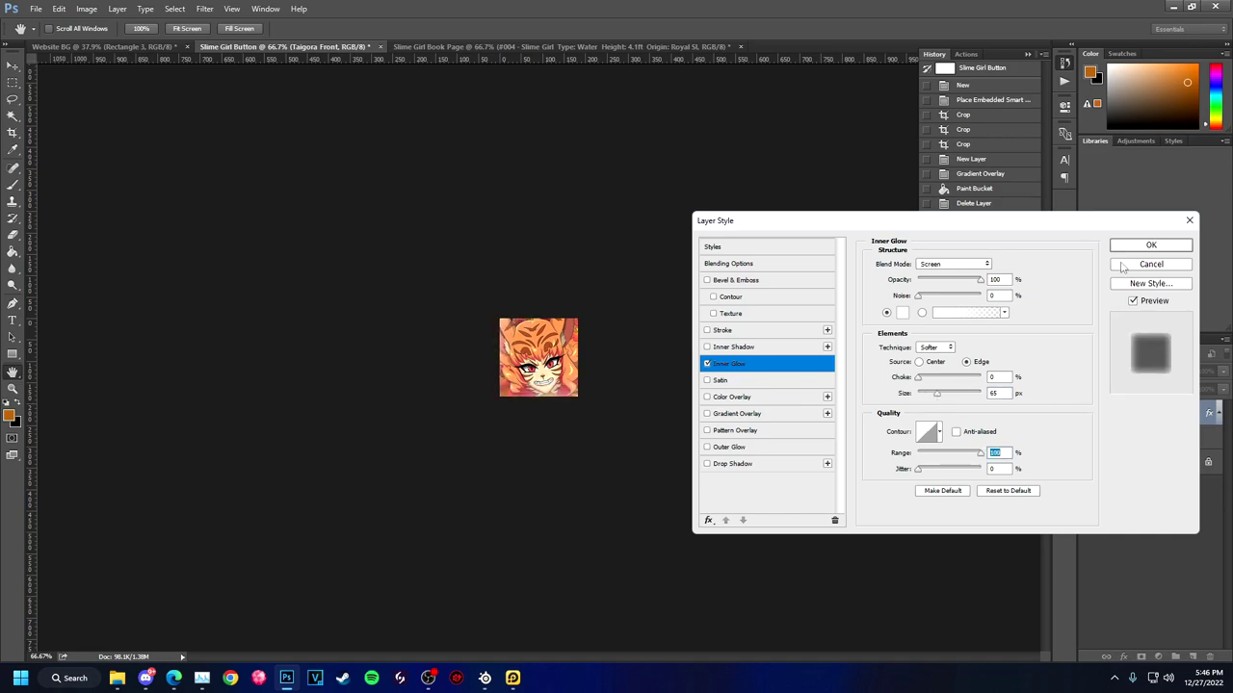
{"action": "left_click", "coordinate": [708, 347]}
{"action": "left_click", "coordinate": [707, 447]}
{"action": "key", "text": "ctrl+z"}
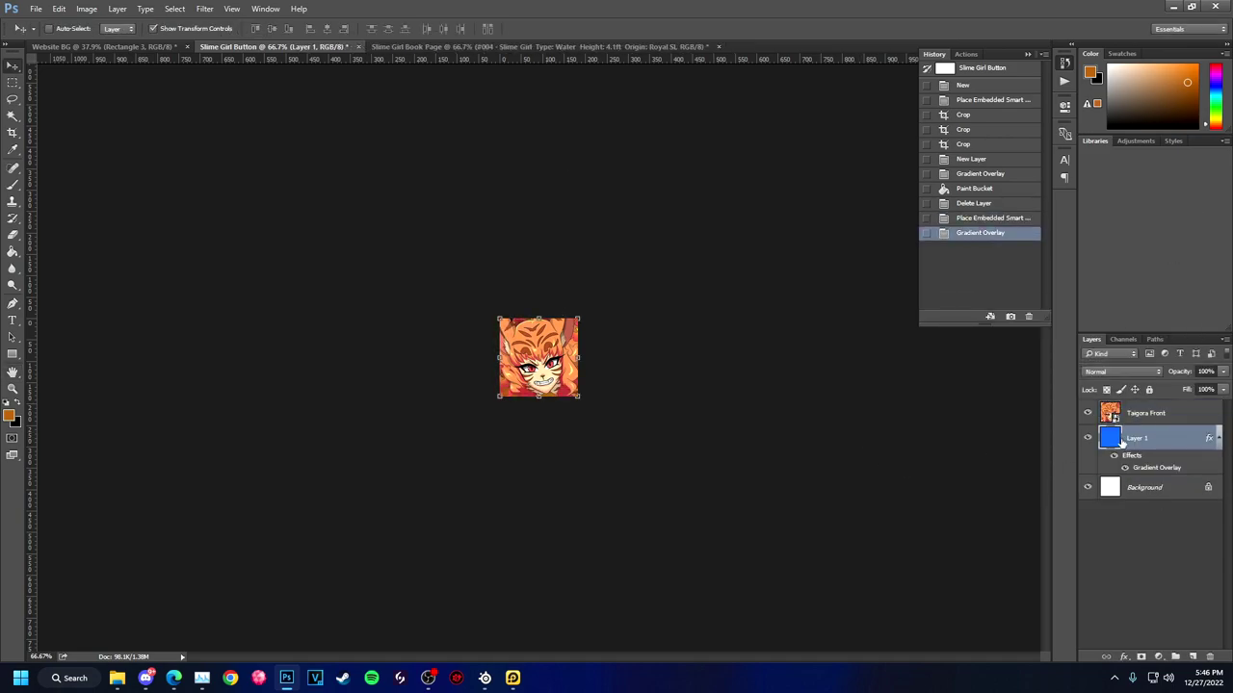
{"action": "left_click", "coordinate": [1193, 656]}
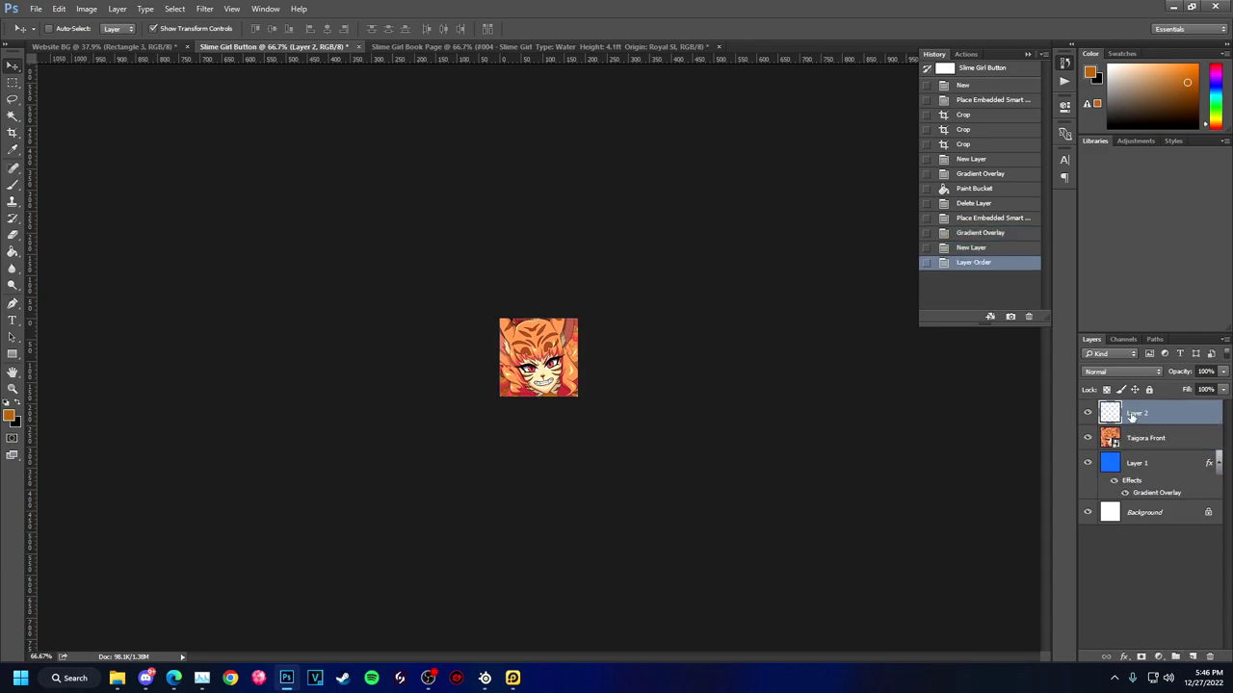
{"action": "double_click", "coordinate": [1133, 416]}
{"action": "left_click", "coordinate": [765, 367]}
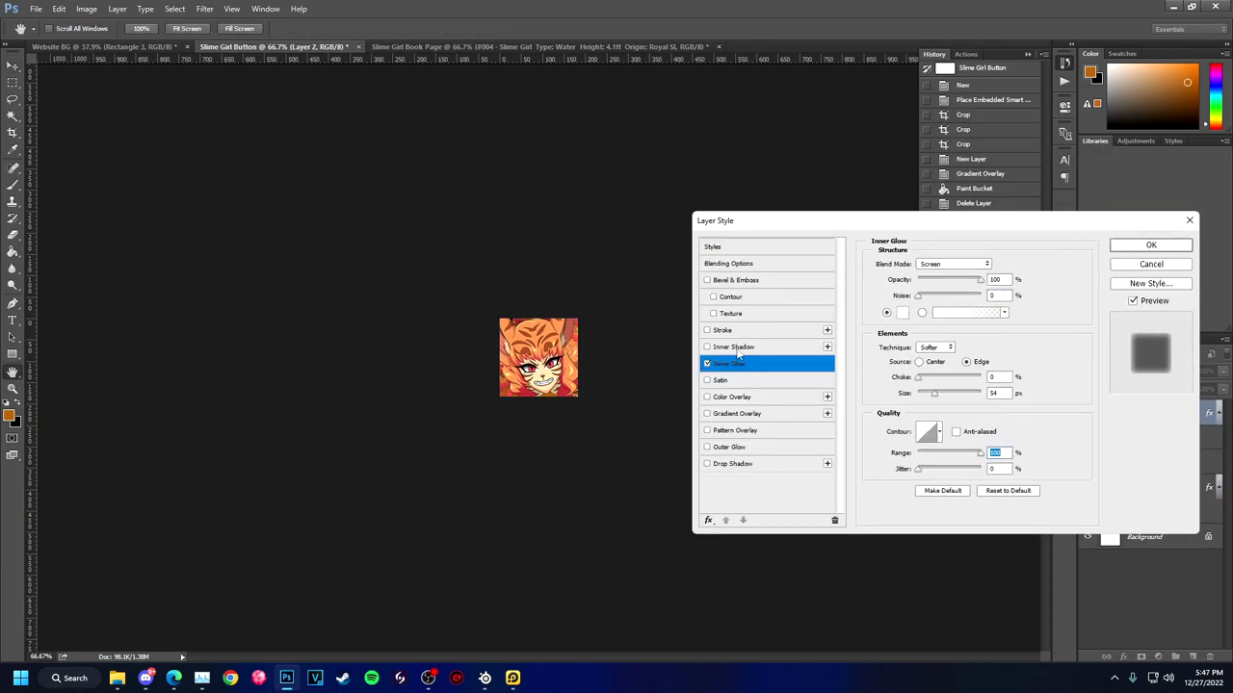
{"action": "left_click", "coordinate": [732, 449]}
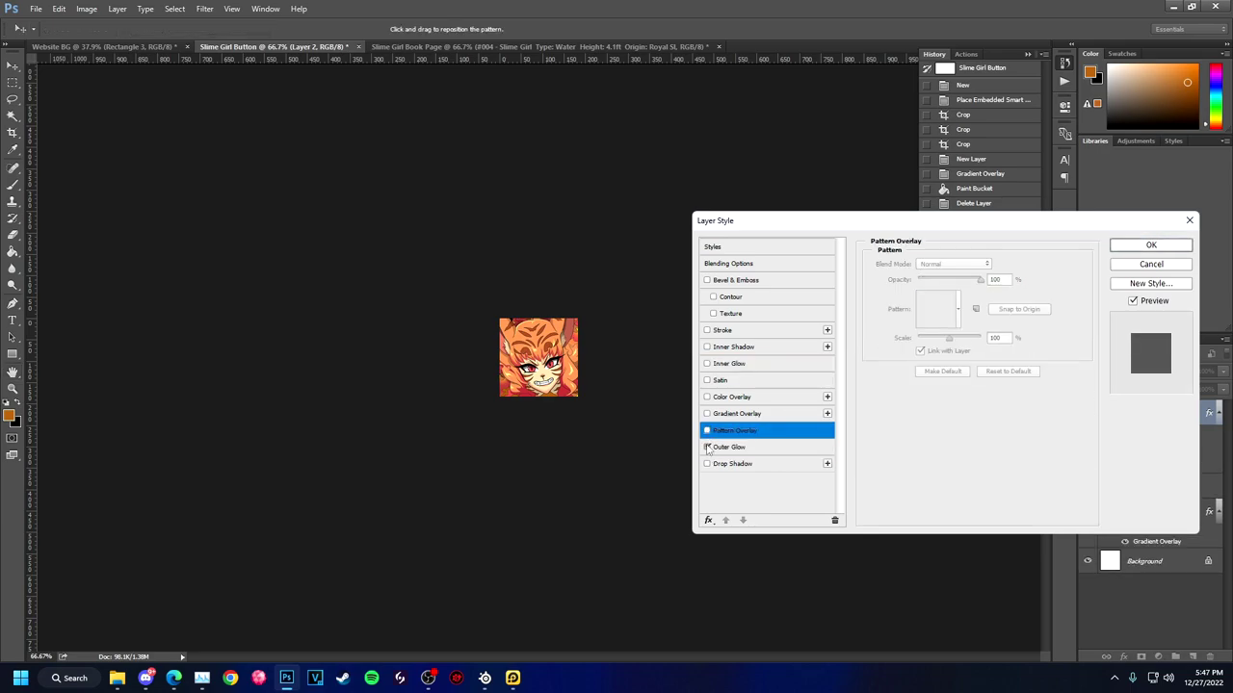
{"action": "key", "text": "Escape"}
Select the portrait and background layers and test an inner glow on Layer 1, then discard it
{"action": "right_click", "coordinate": [1127, 439]}
{"action": "left_click", "coordinate": [1132, 465], "text": "shift"}
{"action": "right_click", "coordinate": [1132, 466]}
{"action": "key", "text": "Escape"}
{"action": "double_click", "coordinate": [1132, 466]}
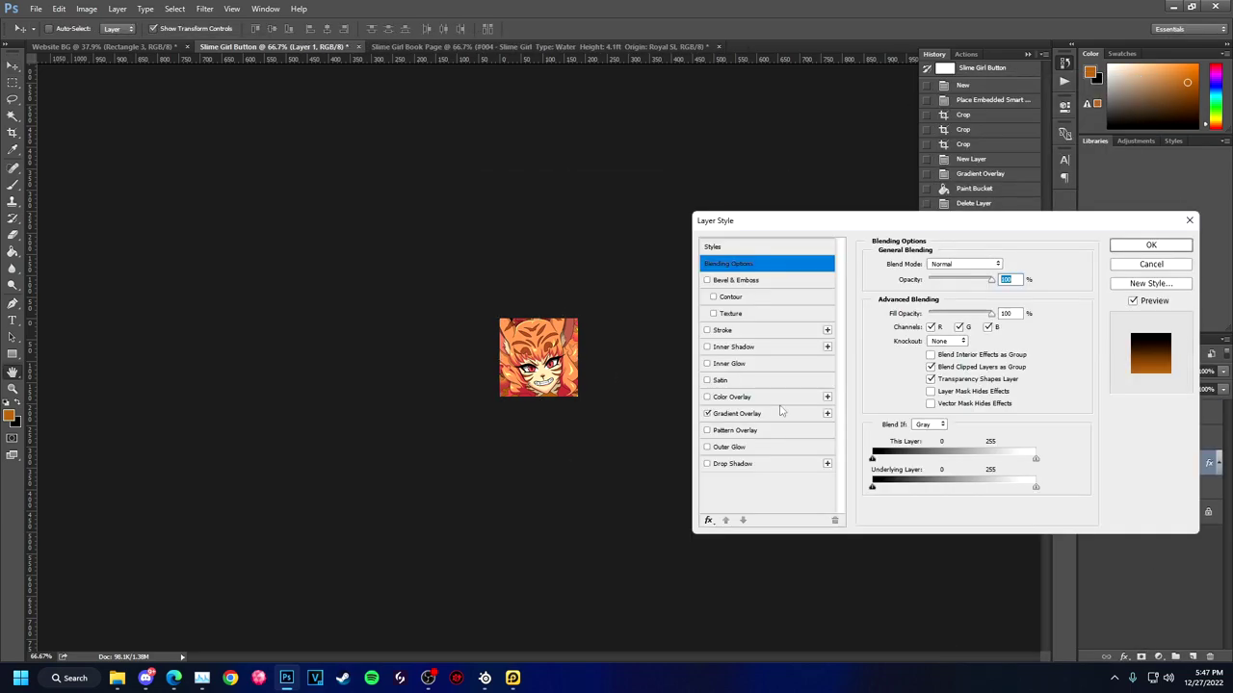
{"action": "left_click", "coordinate": [709, 365]}
{"action": "left_click", "coordinate": [1190, 222]}
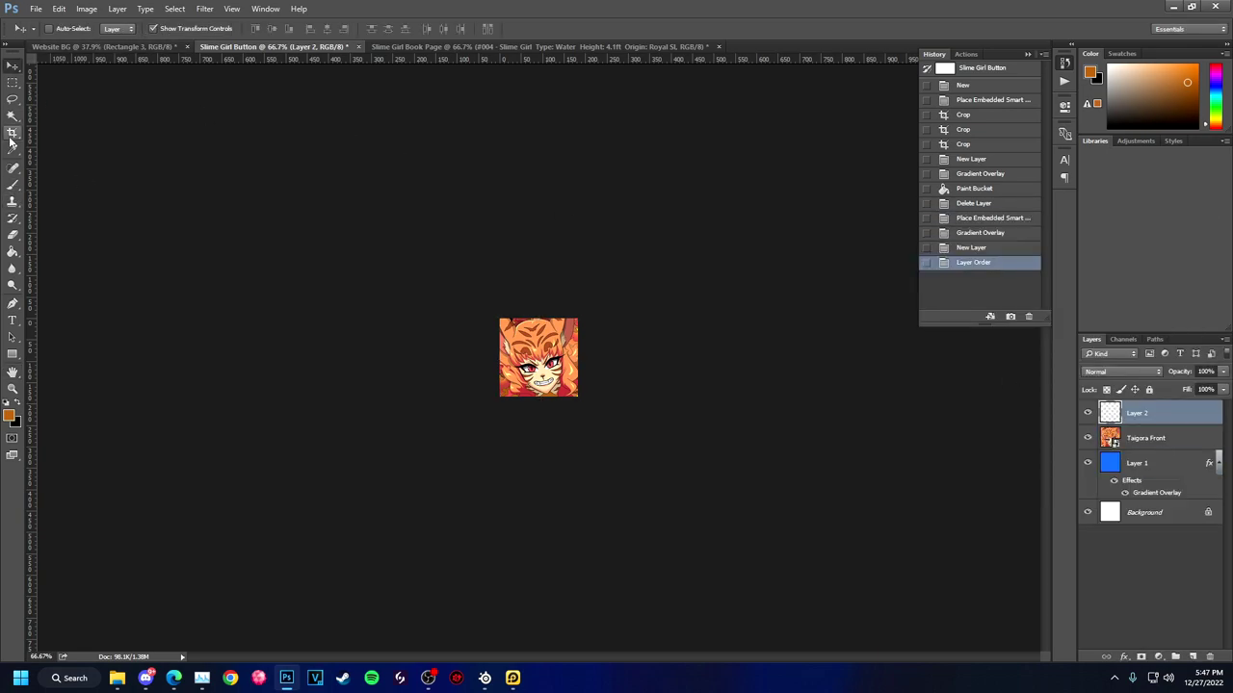
Draw a rectangle frame over the Taigora portrait and confirm its size
{"action": "left_click", "coordinate": [8, 414]}
{"action": "key", "text": "Escape"}
{"action": "left_click_drag", "start_coordinate": [13, 353], "coordinate": [58, 355]}
{"action": "left_click", "coordinate": [117, 28]}
{"action": "mouse_move", "coordinate": [493, 313]}
{"action": "left_mouse_down"}
{"action": "mouse_move", "coordinate": [586, 390]}
{"action": "mouse_move", "coordinate": [578, 396]}
{"action": "left_mouse_up"}
{"action": "key", "text": "ctrl+z"}
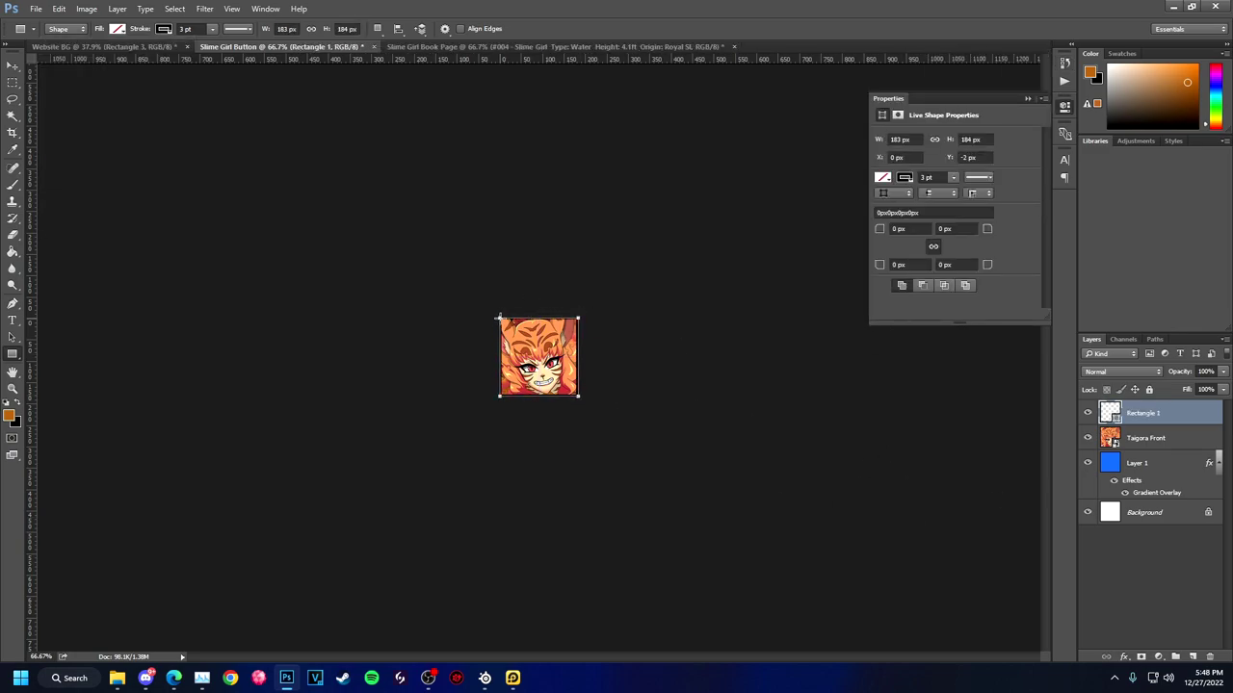
{"action": "key", "text": "ctrl+plus"}
{"action": "key", "text": "ctrl+plus"}
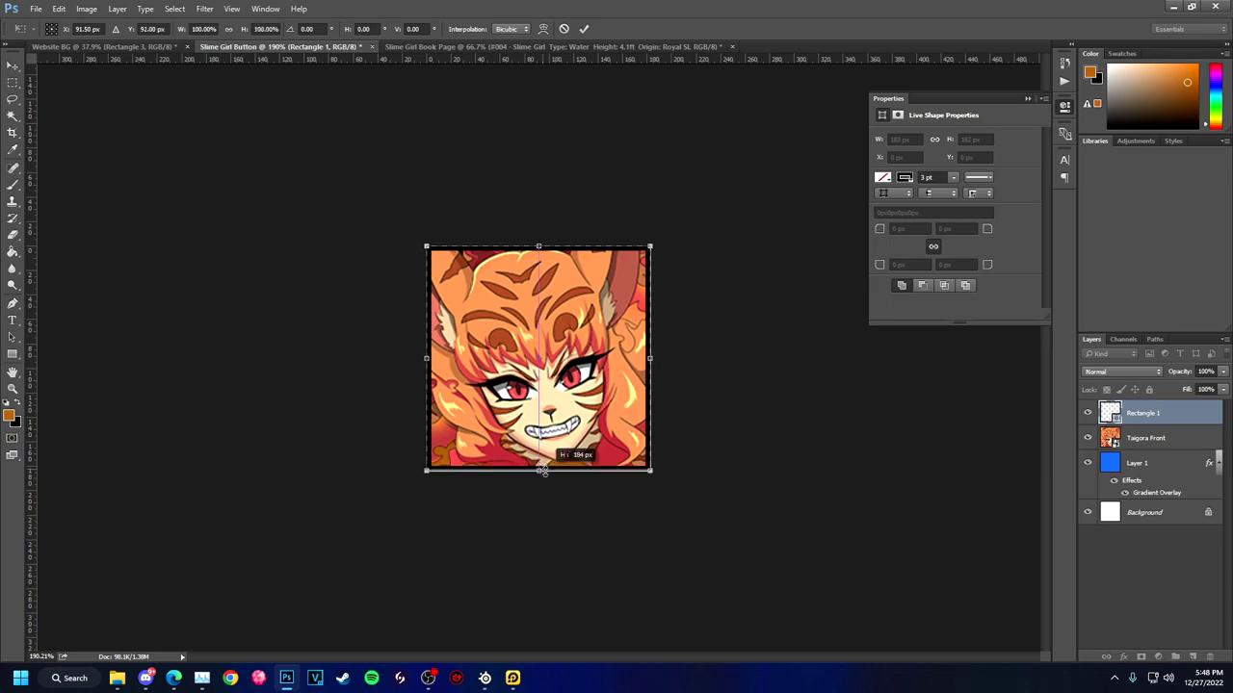
{"action": "key", "text": "Return"}
Give the Rectangle 1 frame a white 3 pt outline and an outer glow
{"action": "right_click", "coordinate": [934, 249]}
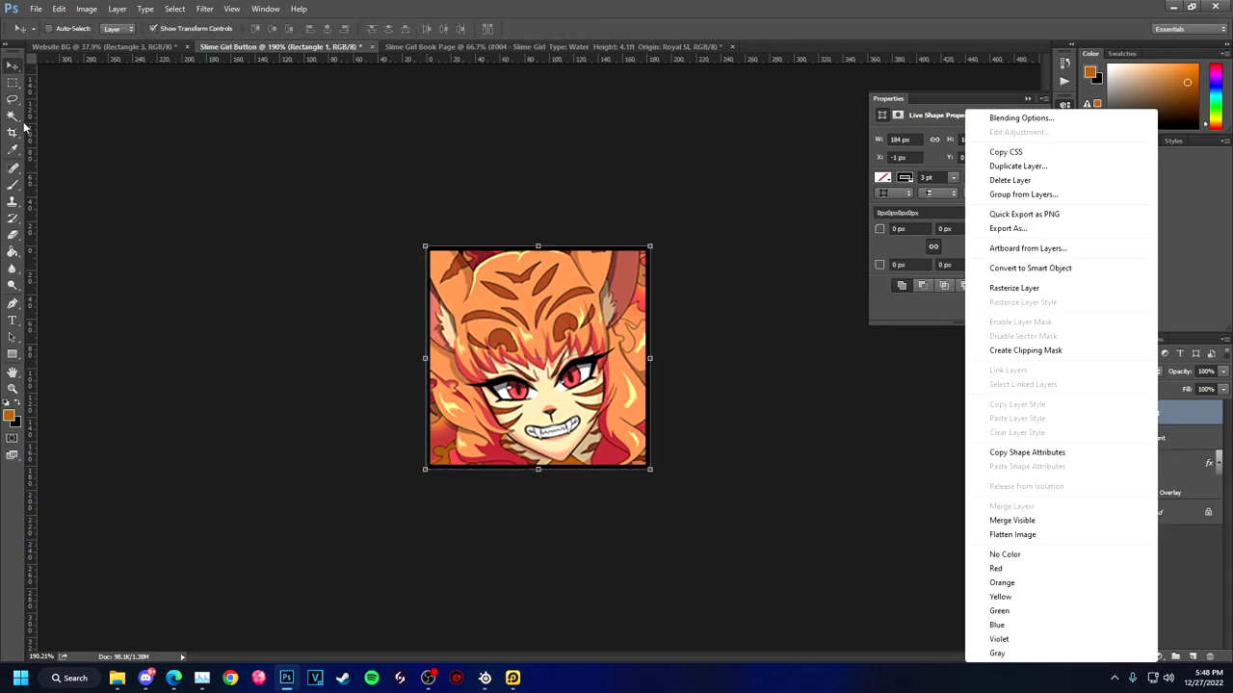
{"action": "left_click", "coordinate": [11, 353]}
{"action": "left_click", "coordinate": [108, 28]}
{"action": "key", "text": "Escape"}
{"action": "key", "text": "v"}
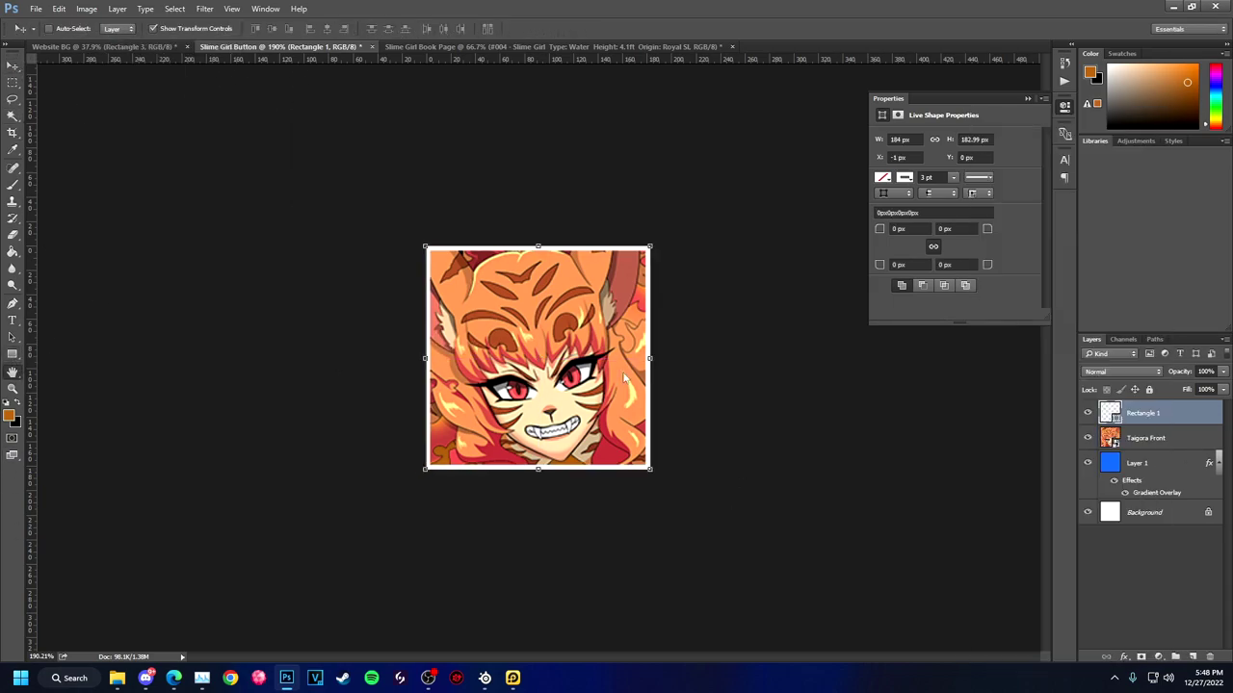
{"action": "double_click", "coordinate": [1194, 412]}
{"action": "left_click", "coordinate": [708, 365]}
{"action": "key", "text": "Return"}
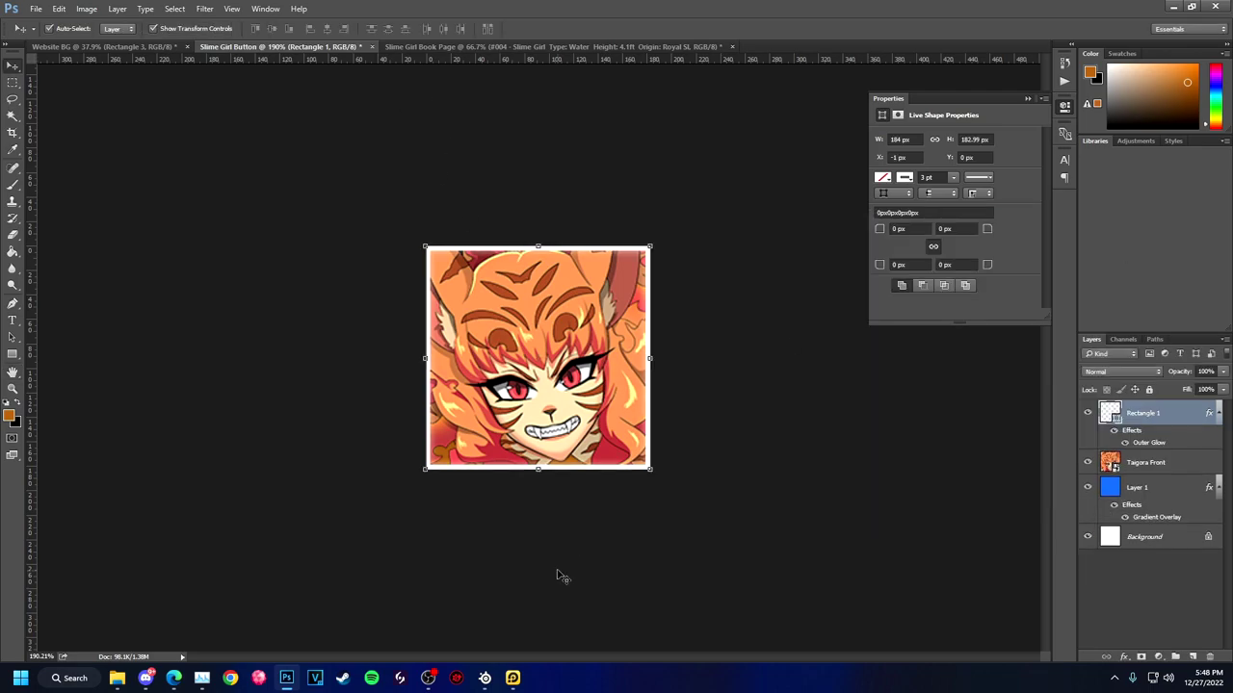
Save the button as Taigora Girl Button in PNG format
{"action": "key", "text": "ctrl+shift+s"}
{"action": "left_click", "coordinate": [172, 297]}
{"action": "left_click", "coordinate": [171, 320]}
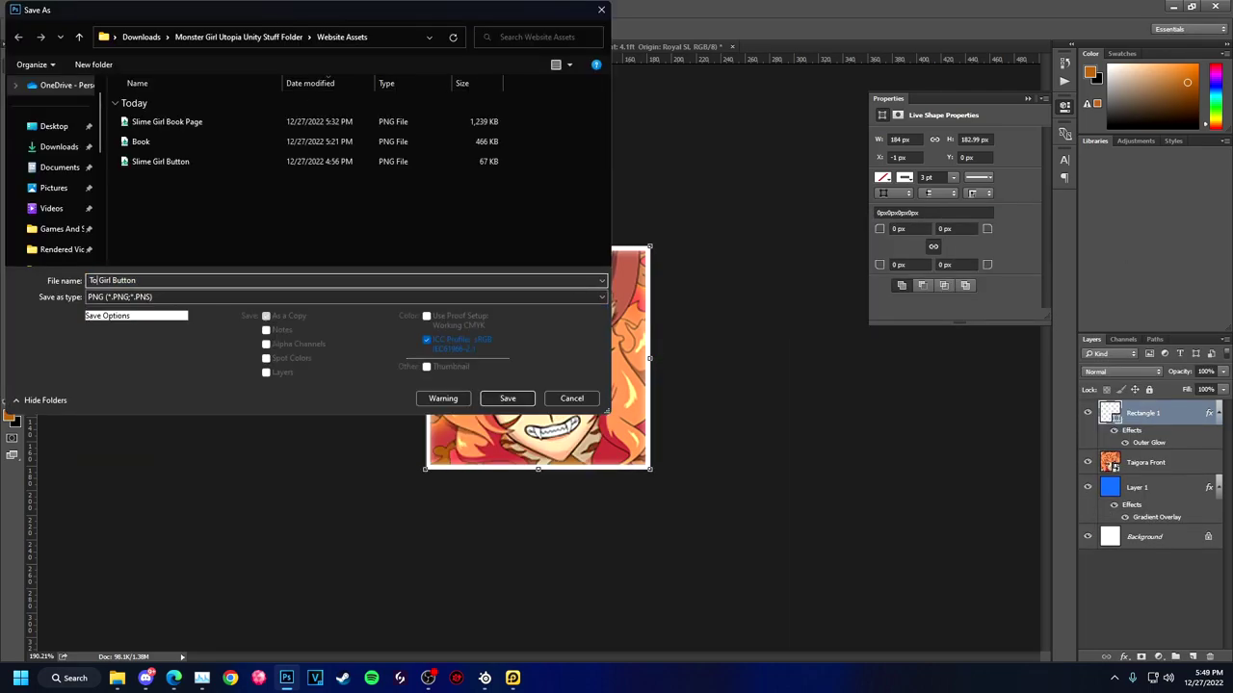
{"action": "key", "text": "Return"}
{"action": "key", "text": "ctrl+Tab"}
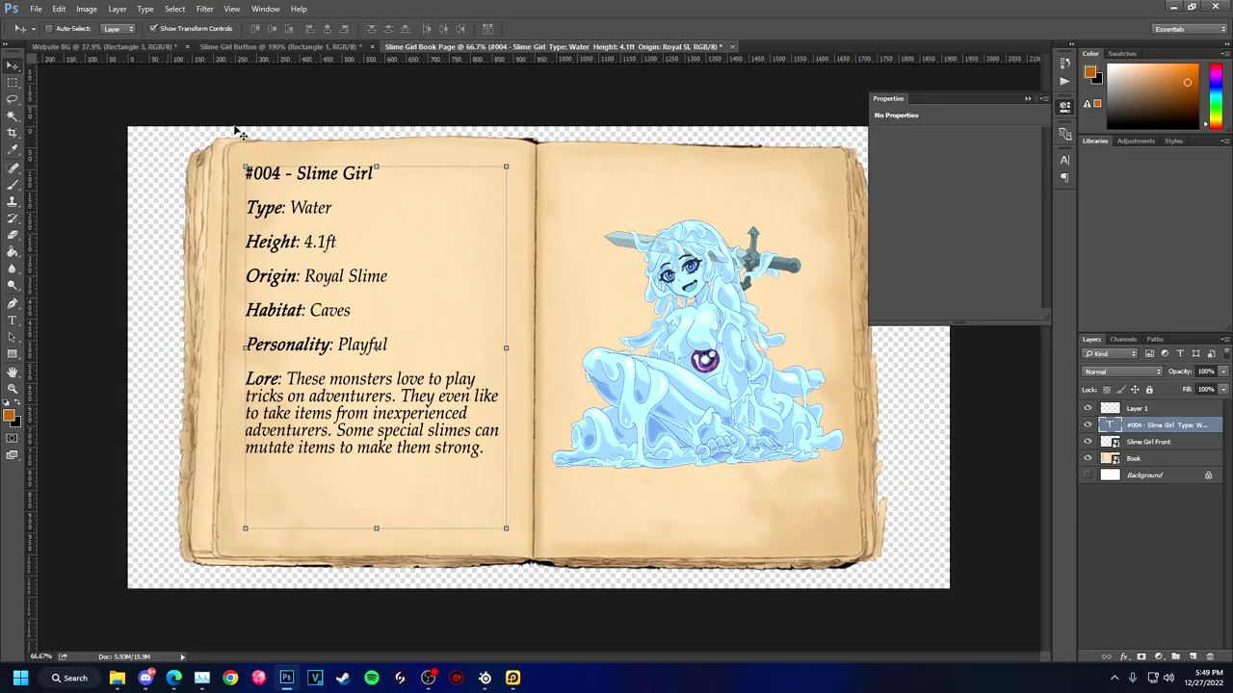
Replace the Slime Girl artwork with the Taigora artwork, sized to fit the right page
{"action": "left_click", "coordinate": [701, 371], "text": "ctrl"}
{"action": "key", "text": "Delete"}
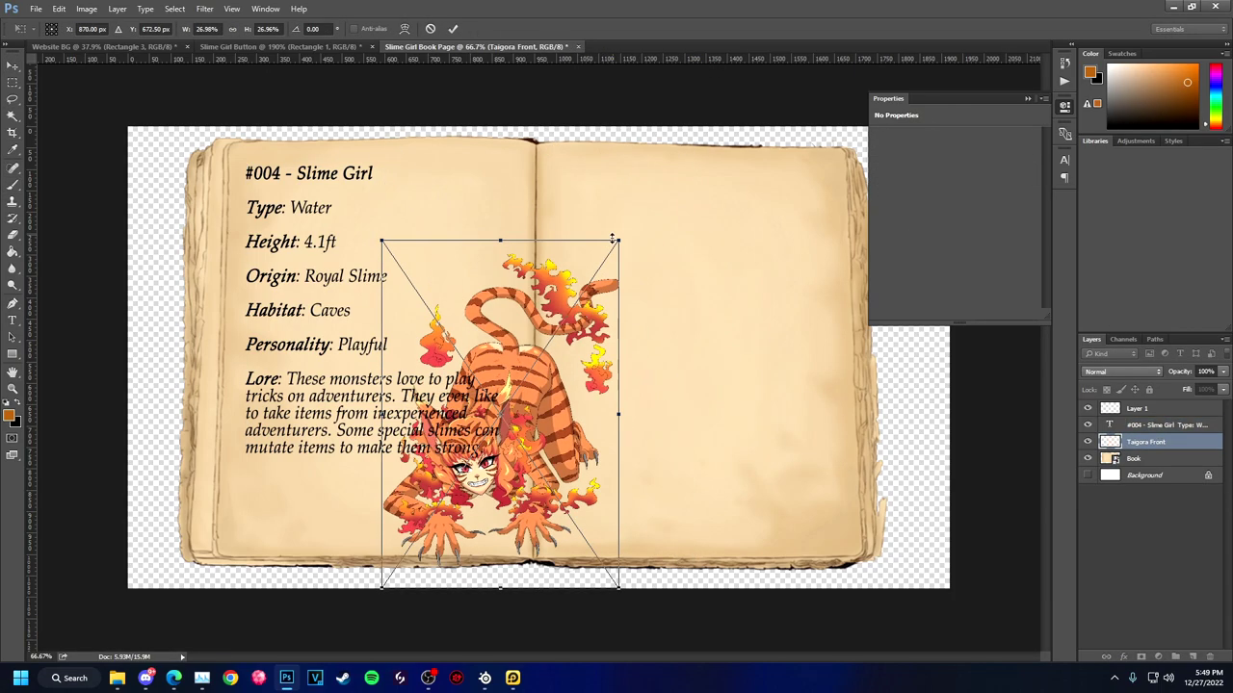
{"action": "left_click_drag", "start_coordinate": [546, 285], "coordinate": [782, 213]}
{"action": "left_click", "coordinate": [1064, 66]}
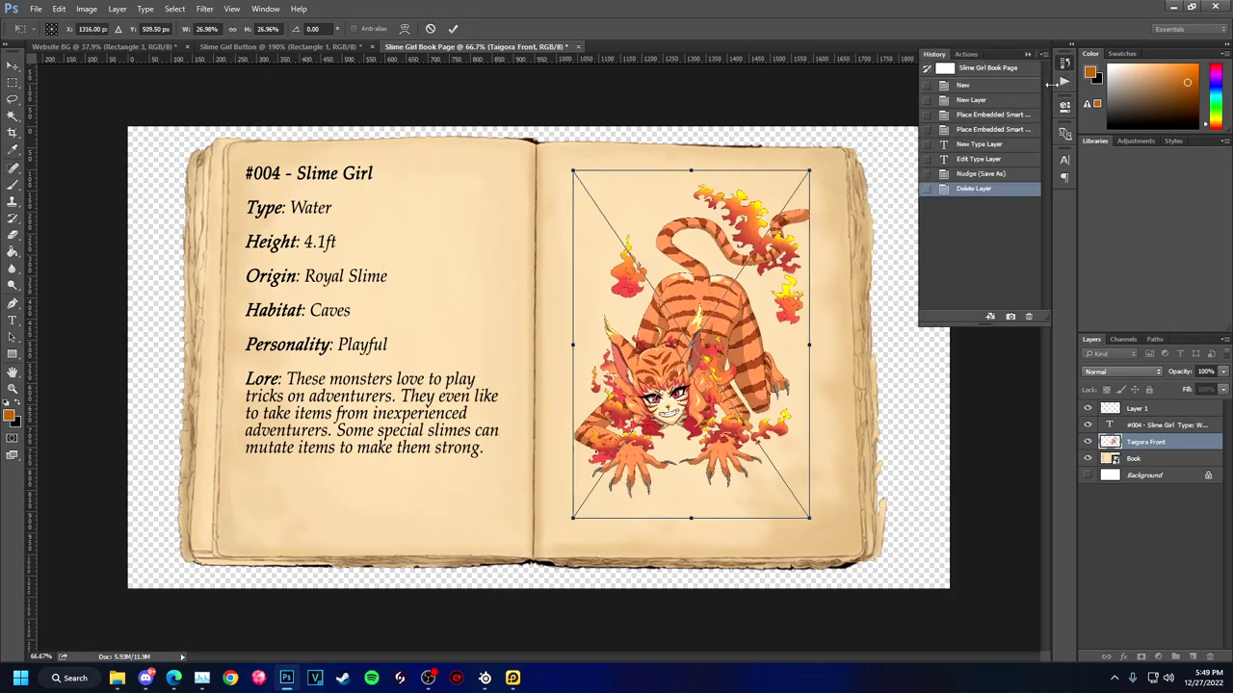
{"action": "left_click", "coordinate": [973, 174]}
{"action": "key", "text": "Delete"}
{"action": "key", "text": "Delete"}
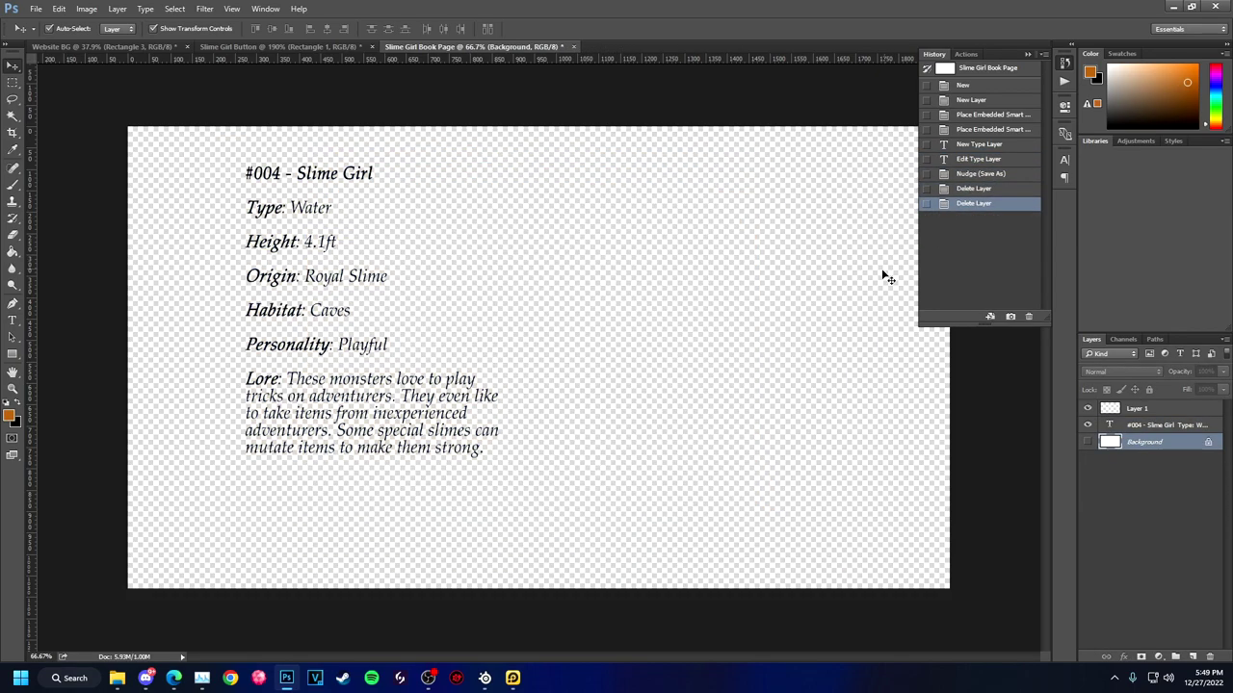
{"action": "key", "text": "ctrl+alt+z"}
{"action": "key", "text": "Delete"}
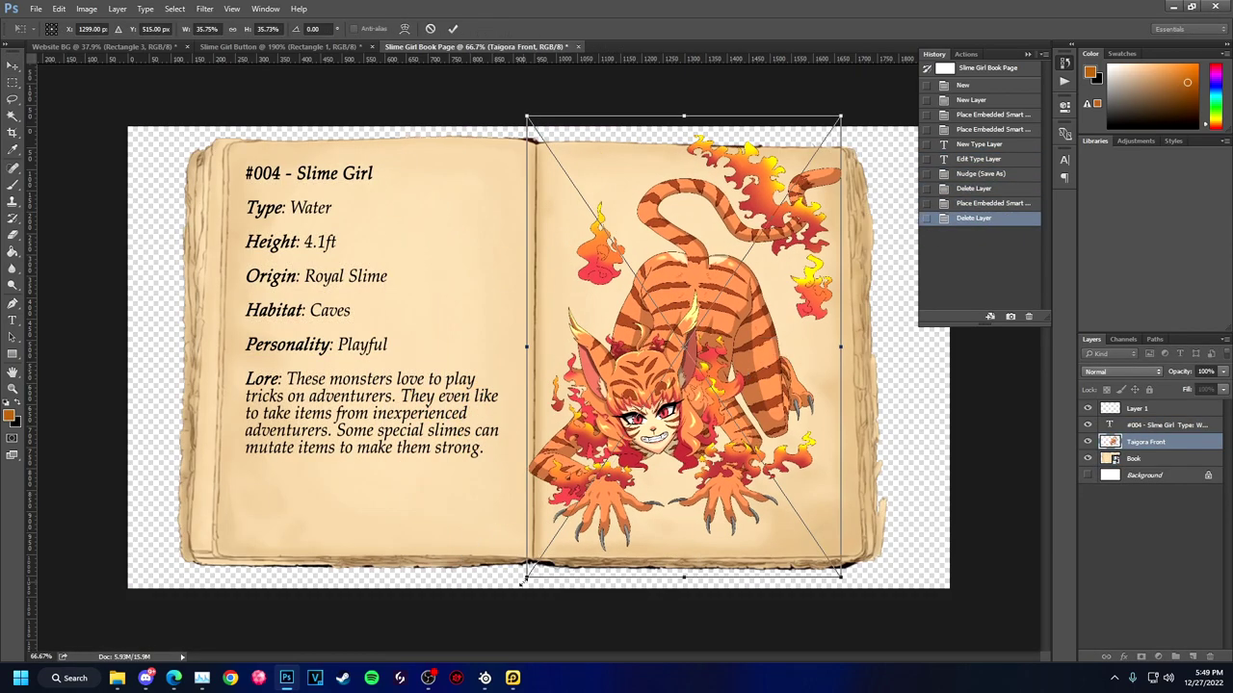
{"action": "left_click_drag", "start_coordinate": [525, 574], "coordinate": [573, 505]}
{"action": "key", "text": "Return"}
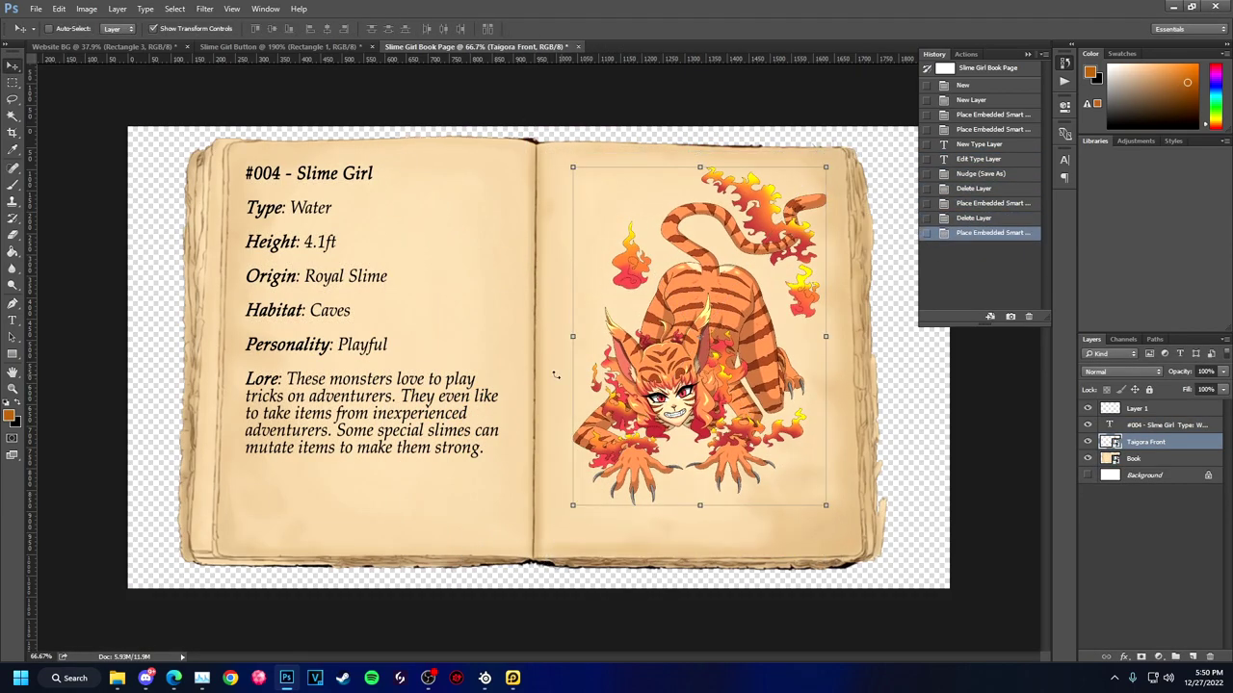
Paste Taigora's description over the Lore paragraph, nudge the text up, and save as Taigora Book Page
{"action": "left_click", "coordinate": [146, 678]}
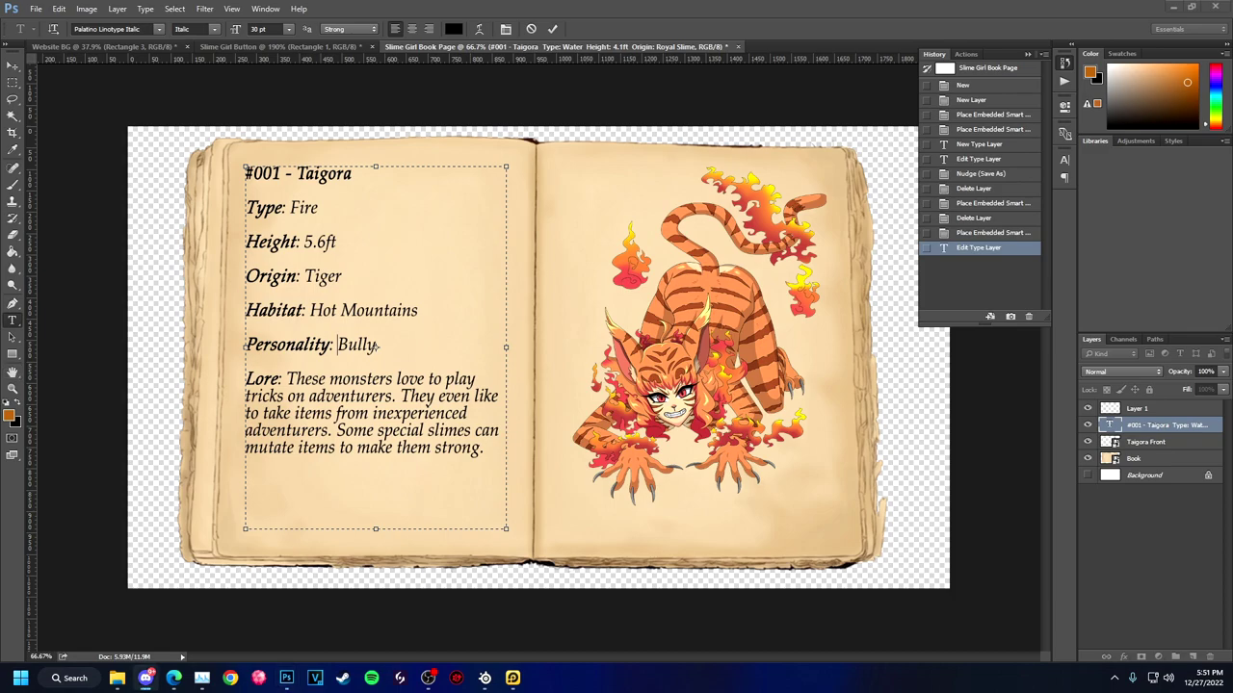
{"action": "left_click_drag", "start_coordinate": [340, 395], "coordinate": [477, 464]}
{"action": "key", "text": "ctrl+v"}
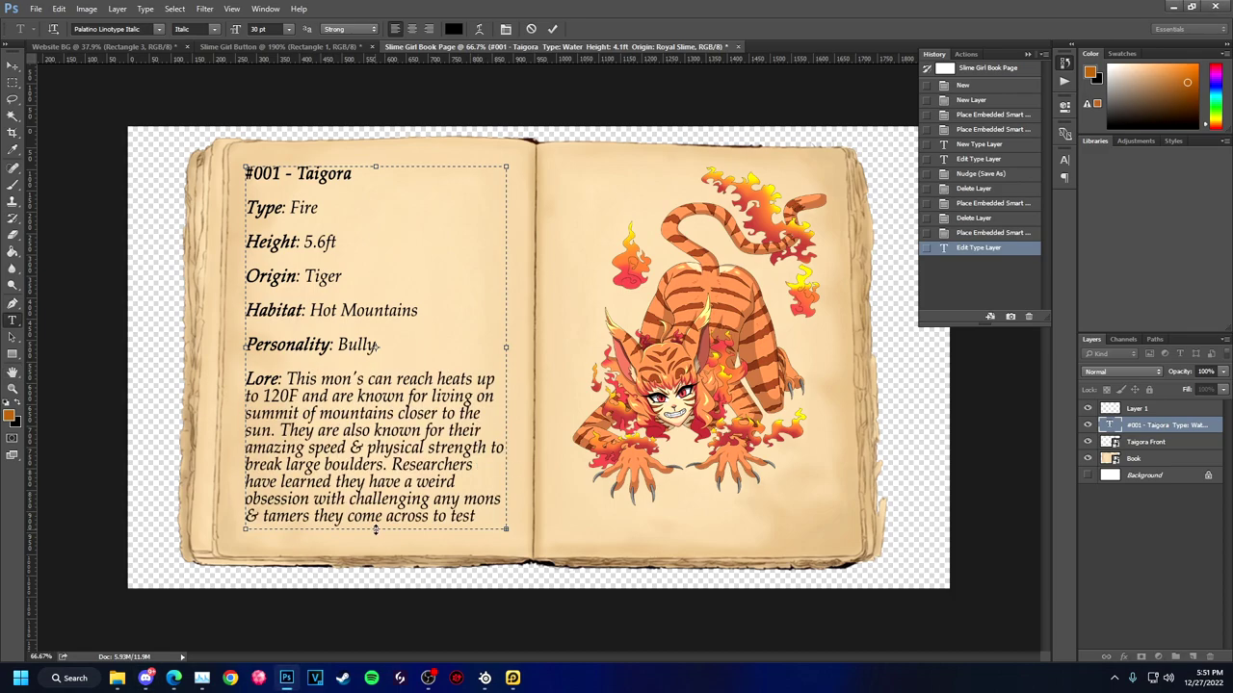
{"action": "key", "text": "ctrl+Return"}
{"action": "key", "text": "v"}
{"action": "key", "text": "Up"}
{"action": "key", "text": "Up"}
{"action": "key", "text": "Up"}
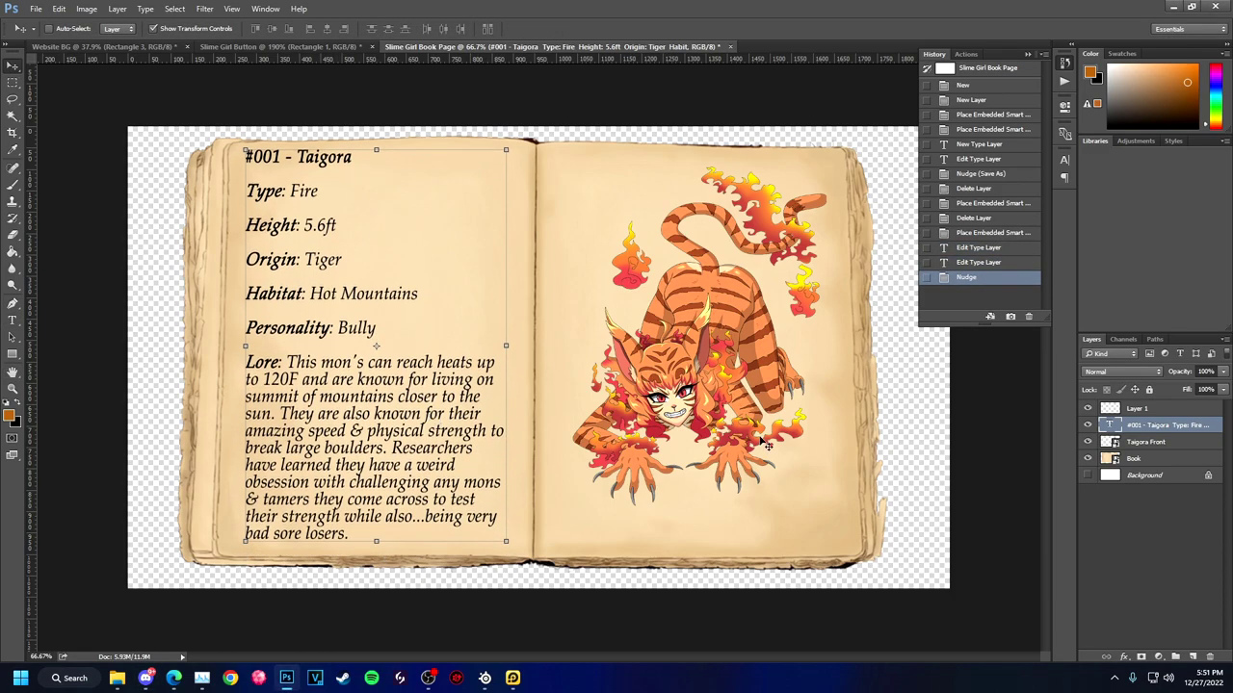
{"action": "key", "text": "ctrl+shift+s"}
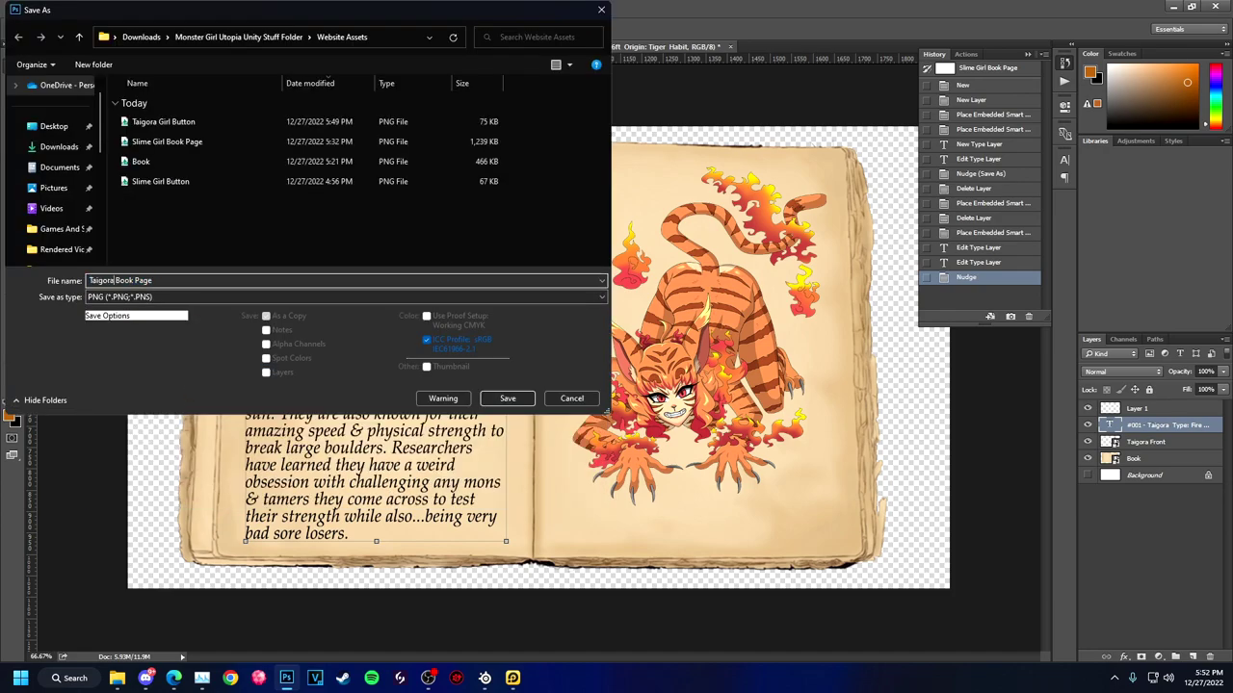
{"action": "key", "text": "Return"}
Back in Wix, go to the Monster Girl Book page and paste the copied button image
{"action": "left_click", "coordinate": [176, 679]}
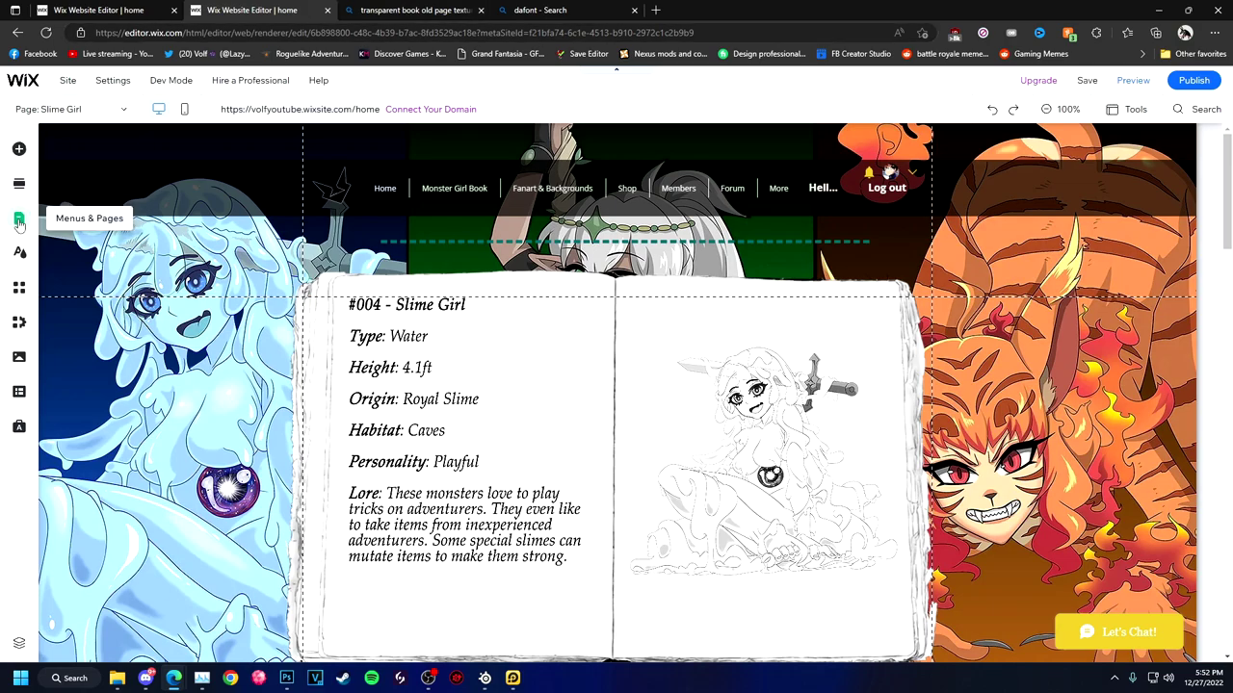
{"action": "left_click", "coordinate": [19, 220]}
{"action": "left_click", "coordinate": [261, 240]}
{"action": "key", "text": "ctrl+v"}
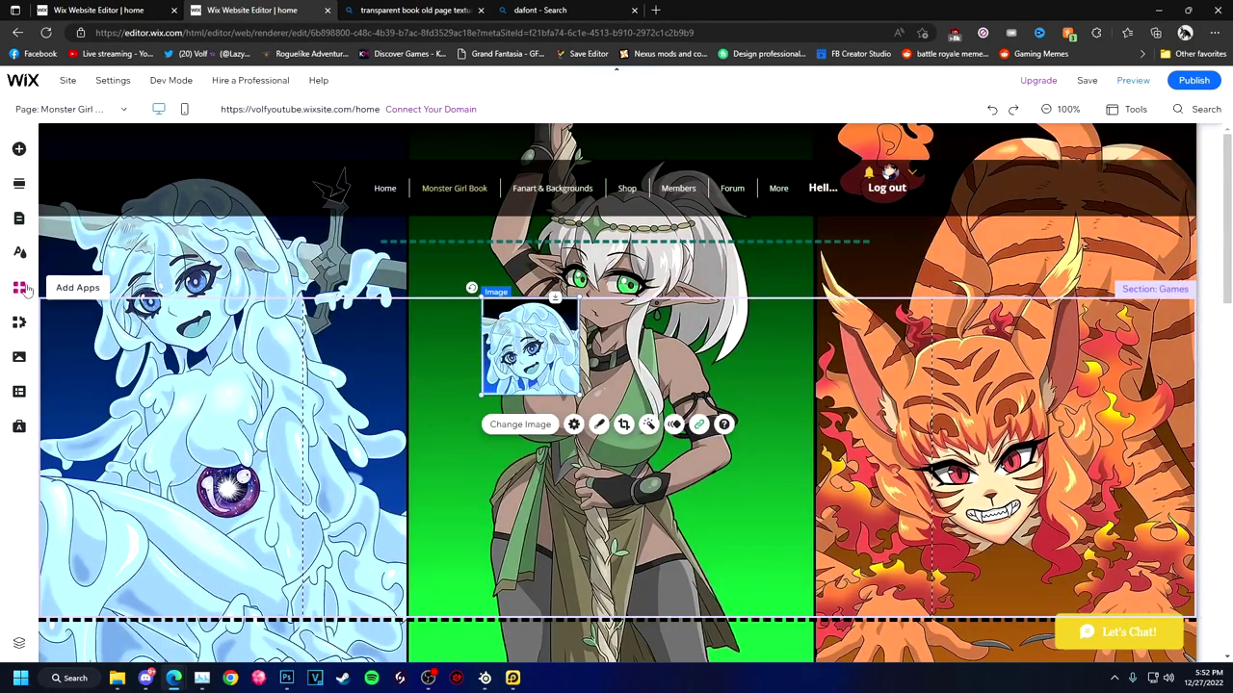
Upload the Taigora button image through the media library and add it to the Monster Girl Book page
{"action": "left_click", "coordinate": [20, 183]}
{"action": "left_click", "coordinate": [20, 149]}
{"action": "left_click", "coordinate": [207, 270]}
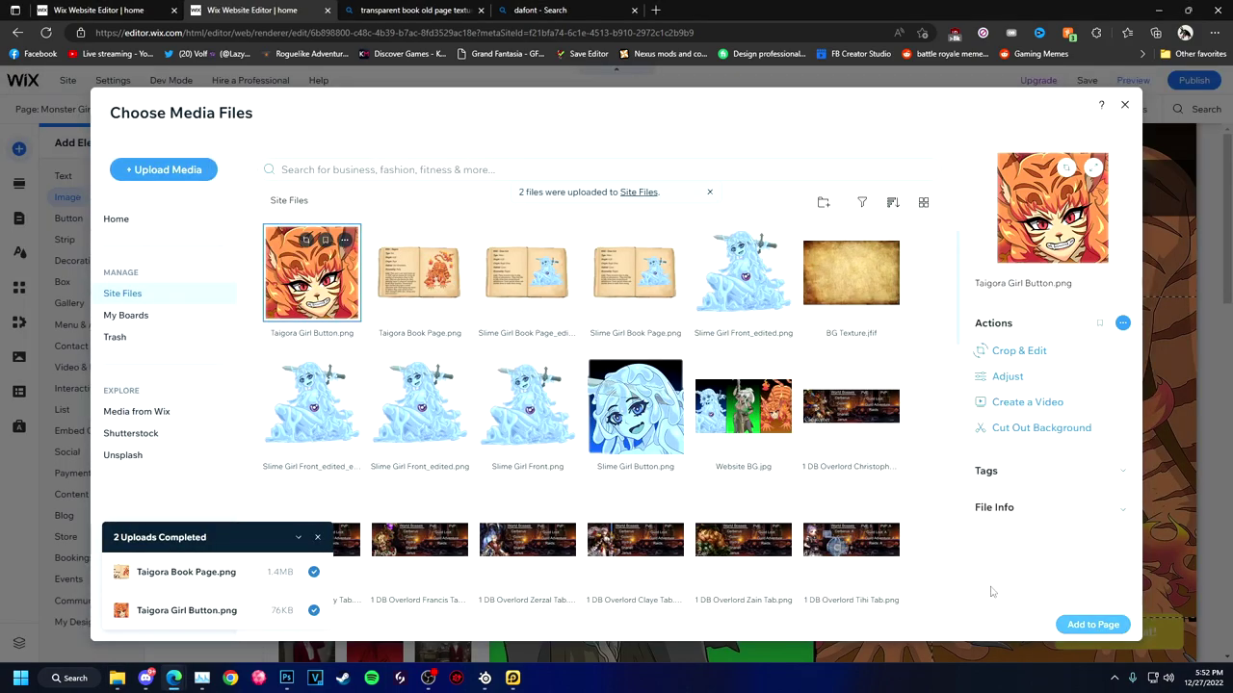
{"action": "left_click", "coordinate": [1093, 624]}
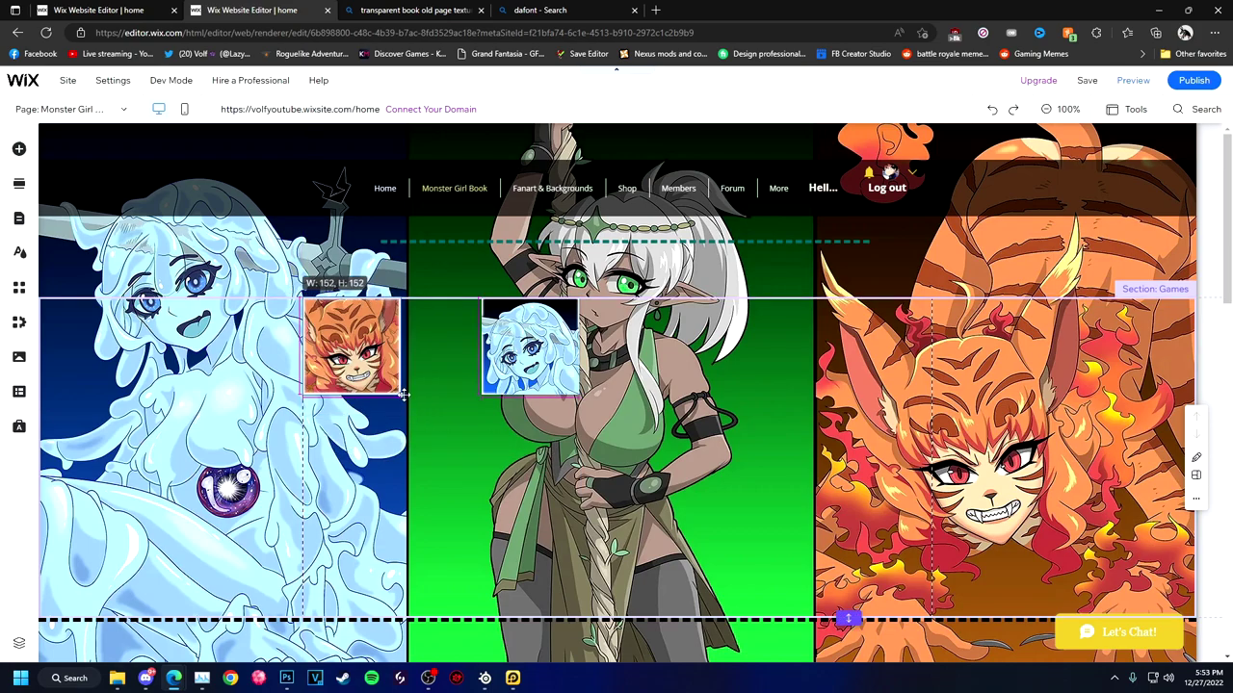
{"action": "left_click", "coordinate": [488, 359]}
{"action": "left_click", "coordinate": [376, 389]}
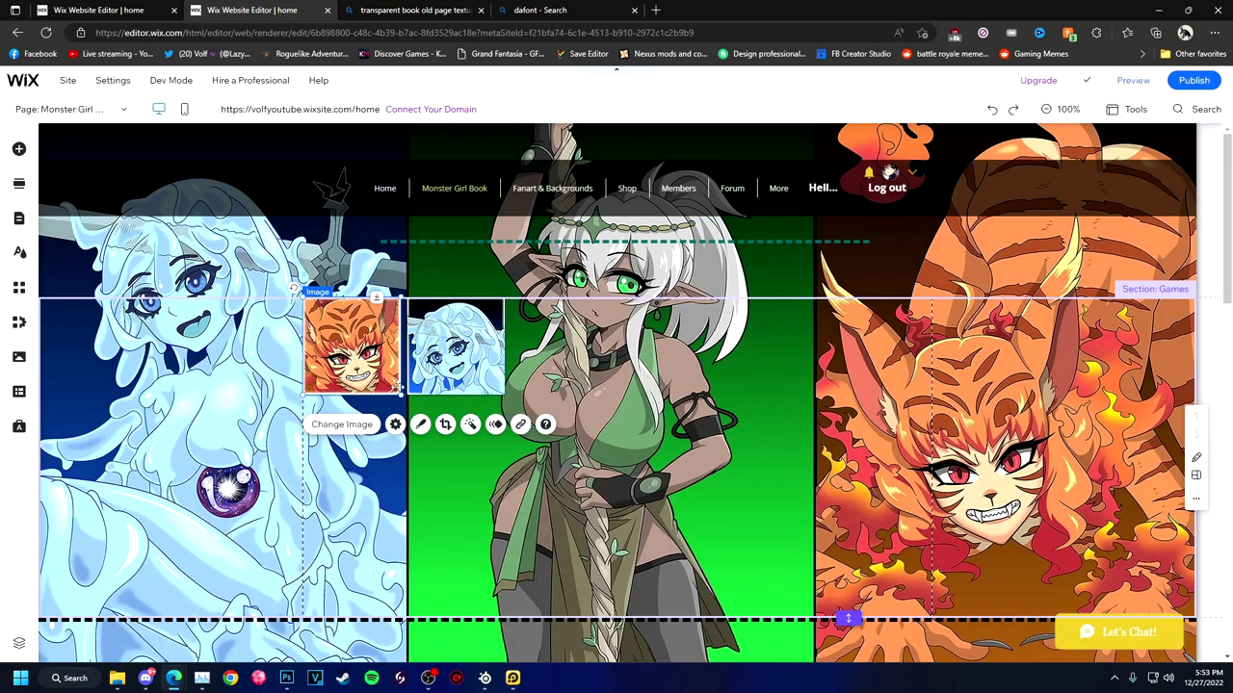
Link the Taigora button to a new page named Taigora - #001 and open that page
{"action": "left_click", "coordinate": [520, 423]}
{"action": "left_click", "coordinate": [761, 298]}
{"action": "left_click", "coordinate": [638, 492]}
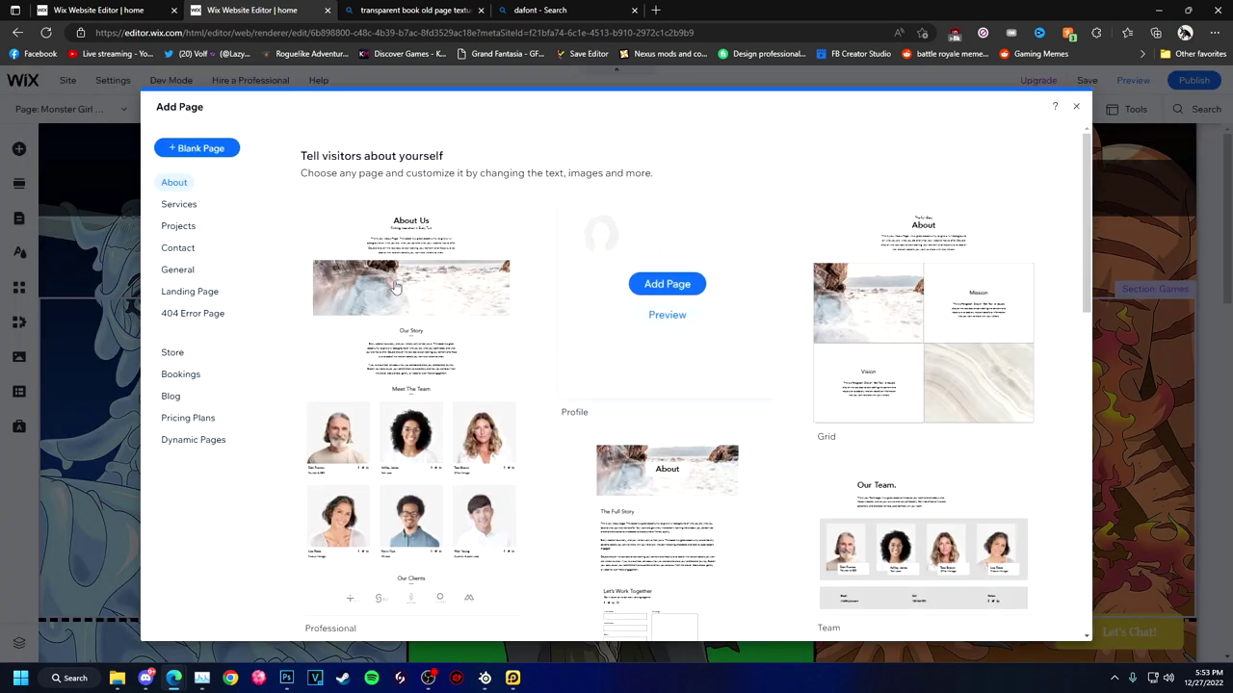
{"action": "key", "text": "Escape"}
{"action": "type", "text": "To"}
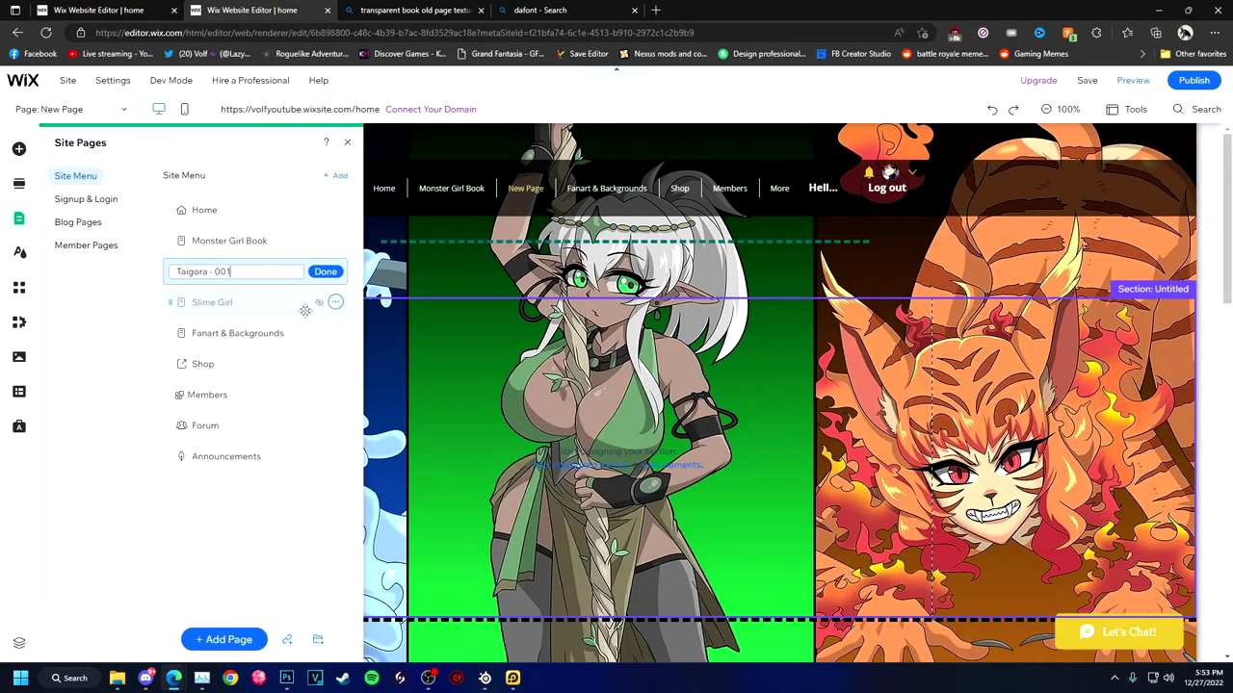
{"action": "left_click", "coordinate": [326, 273]}
{"action": "left_click", "coordinate": [216, 303]}
{"action": "type", "text": "- #004"}
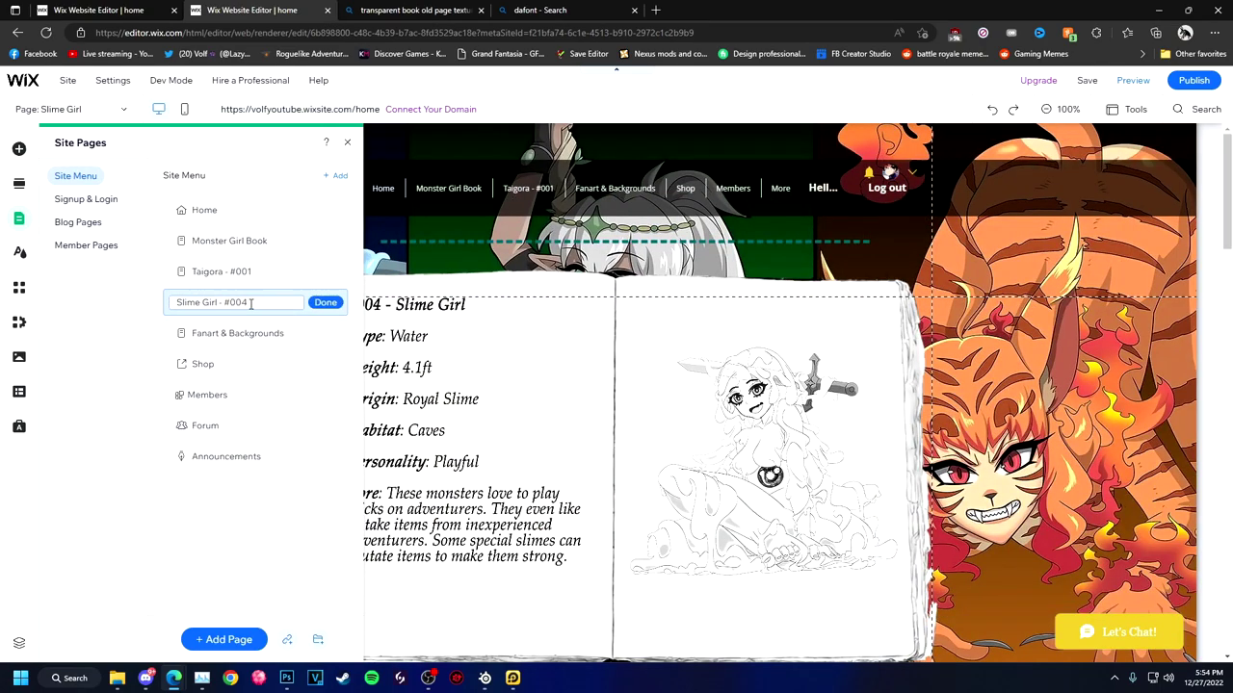
{"action": "left_click", "coordinate": [227, 272]}
{"action": "left_click", "coordinate": [18, 148]}
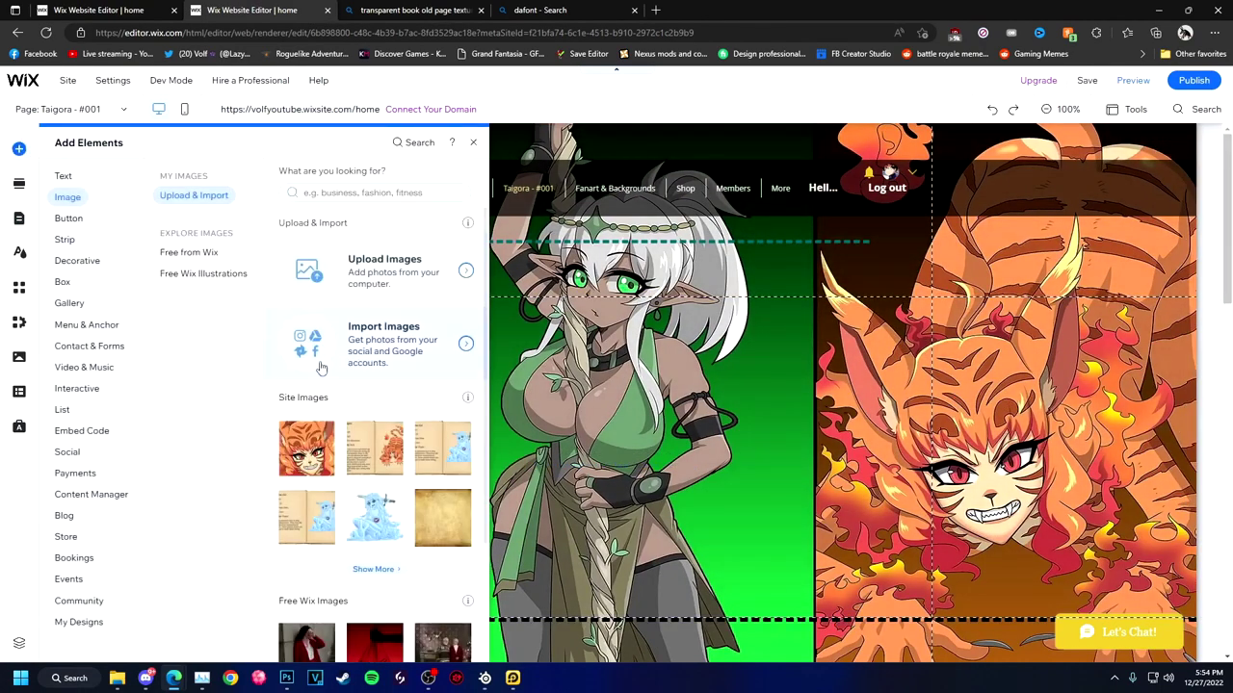
Add the book page image, enlarge and reposition it, and save the site
{"action": "left_click", "coordinate": [377, 449]}
{"action": "mouse_move", "coordinate": [701, 514]}
{"action": "left_mouse_down"}
{"action": "mouse_move", "coordinate": [825, 611]}
{"action": "mouse_move", "coordinate": [872, 621]}
{"action": "left_mouse_up"}
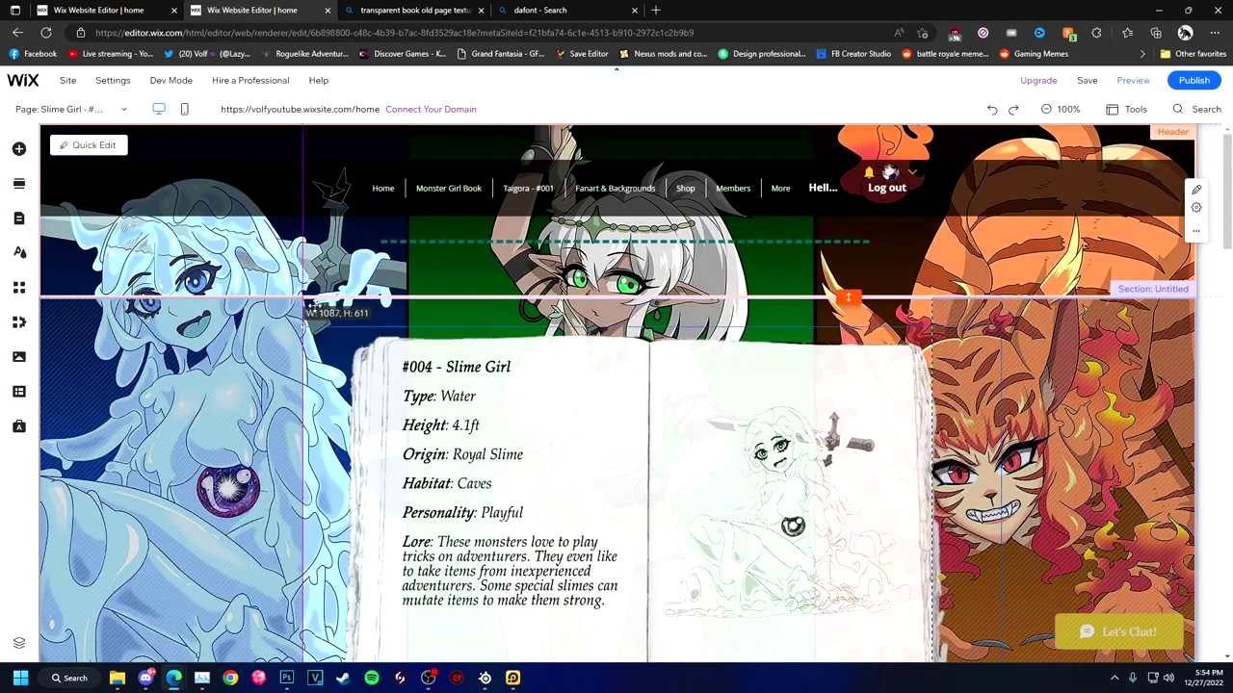
{"action": "left_click_drag", "start_coordinate": [306, 306], "coordinate": [303, 636]}
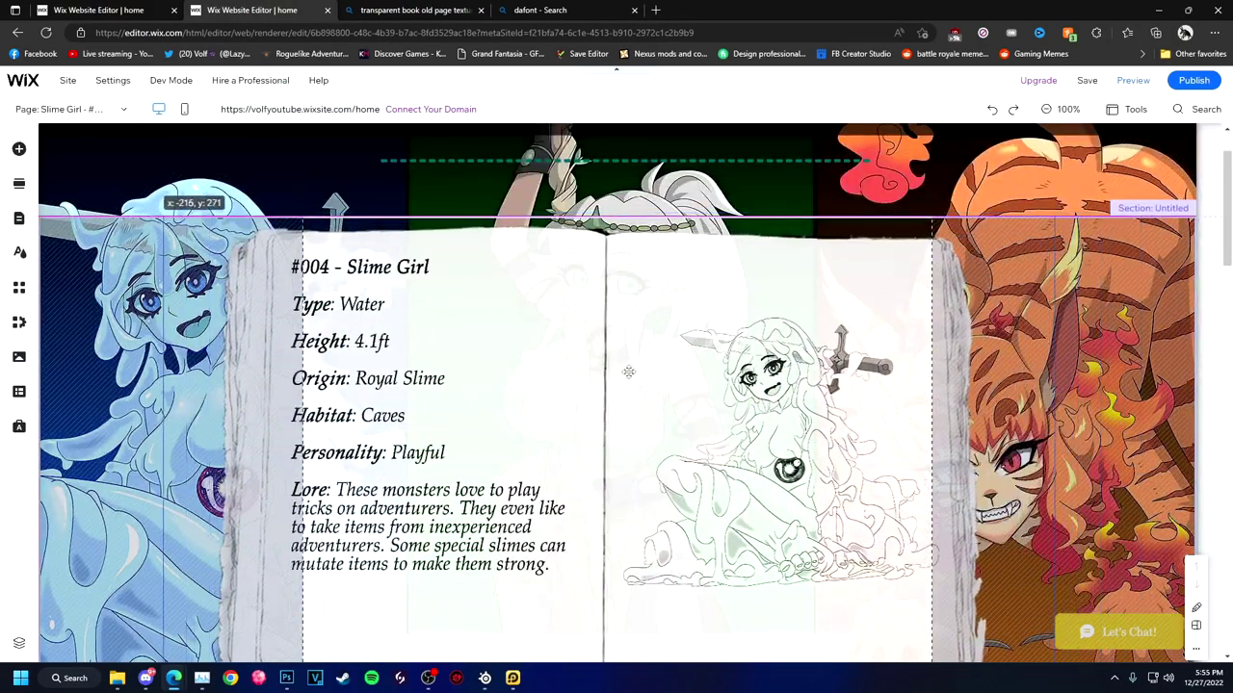
{"action": "left_click_drag", "start_coordinate": [302, 635], "coordinate": [181, 643]}
{"action": "scroll", "coordinate": [705, 411], "scroll_direction": "down", "scroll_amount": 3}
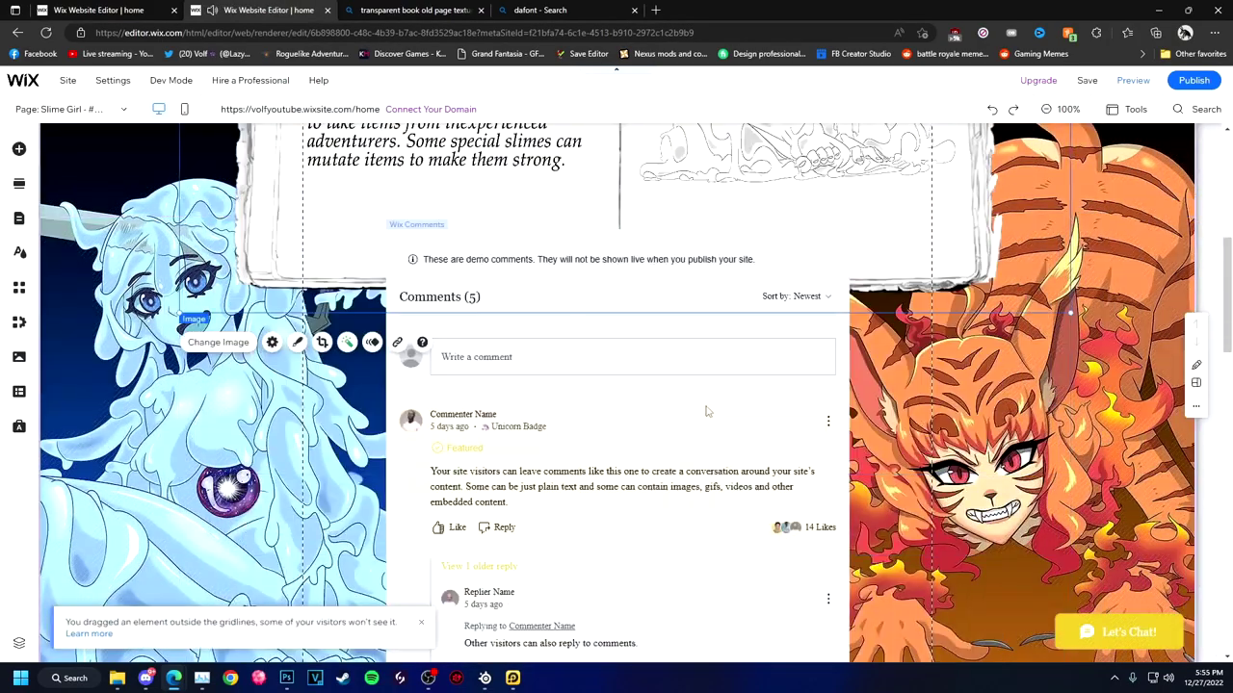
{"action": "scroll", "coordinate": [706, 411], "scroll_direction": "down", "scroll_amount": 3}
{"action": "scroll", "coordinate": [705, 411], "scroll_direction": "up", "scroll_amount": 6}
{"action": "left_click_drag", "start_coordinate": [613, 314], "coordinate": [613, 397]}
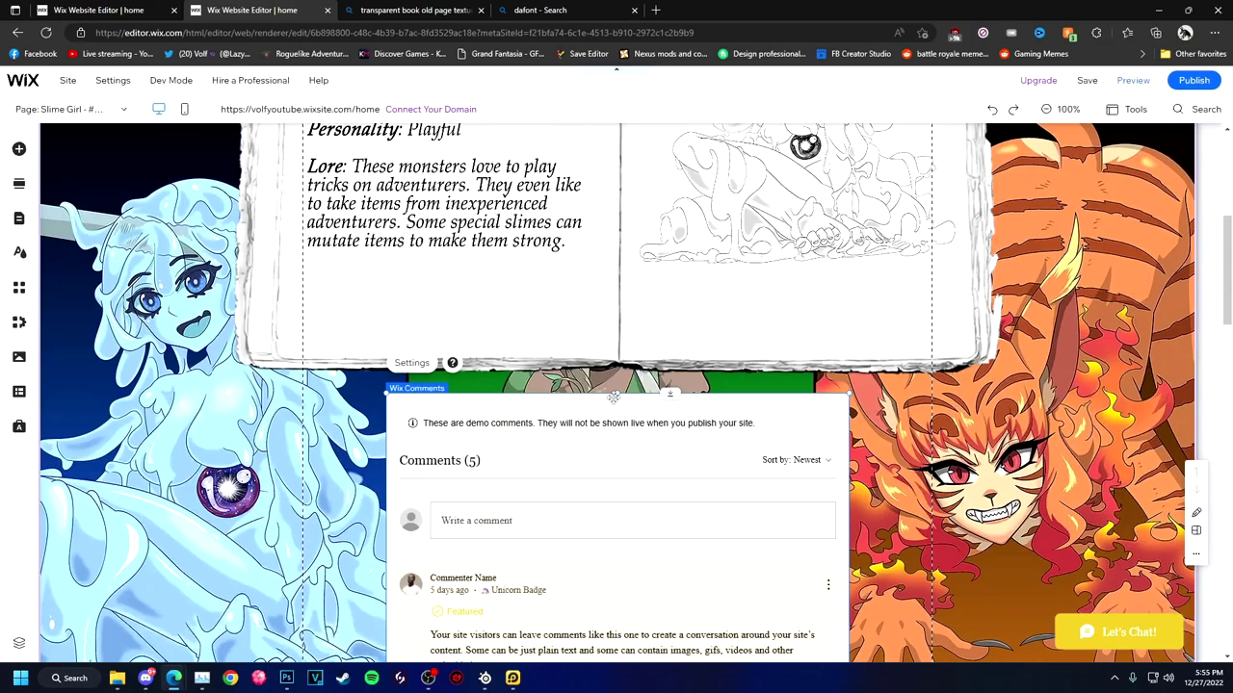
{"action": "scroll", "coordinate": [613, 397], "scroll_direction": "up", "scroll_amount": 3}
{"action": "left_click", "coordinate": [1086, 80]}
{"action": "left_click", "coordinate": [784, 482]}
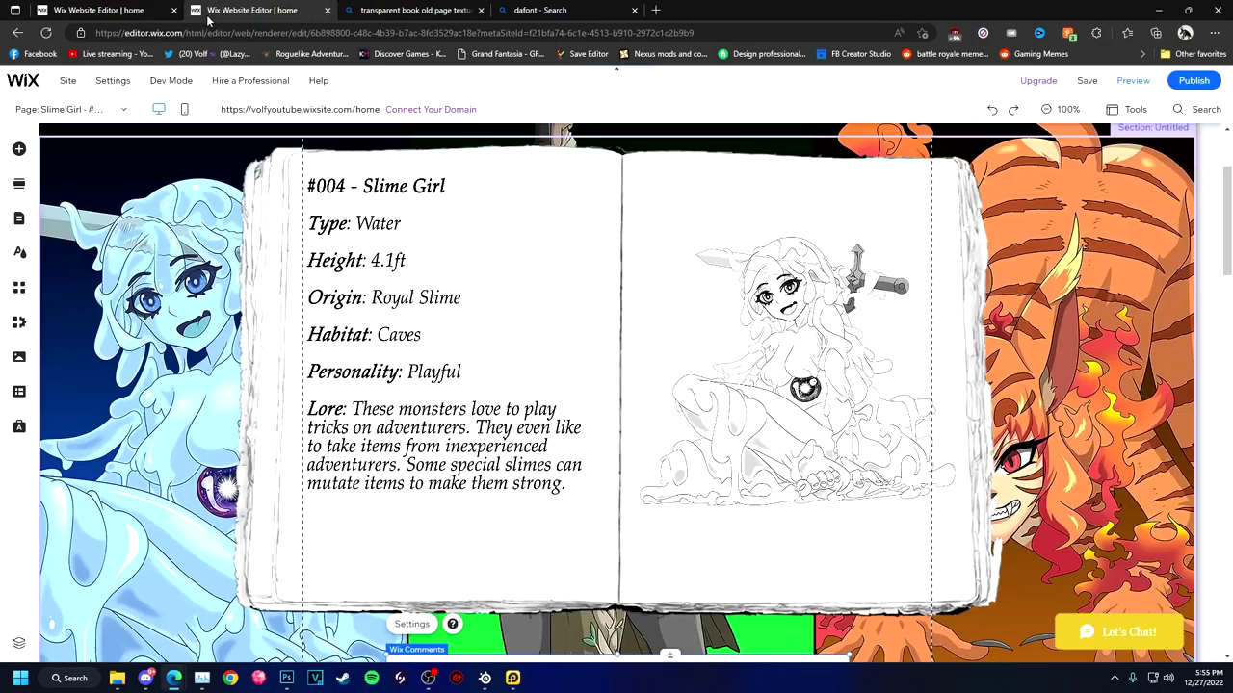
On the Taigora - #001 page, reposition the book image, make the tiger illustration greyscale, and save
{"action": "left_click", "coordinate": [18, 218]}
{"action": "left_click", "coordinate": [226, 269]}
{"action": "left_click", "coordinate": [504, 342]}
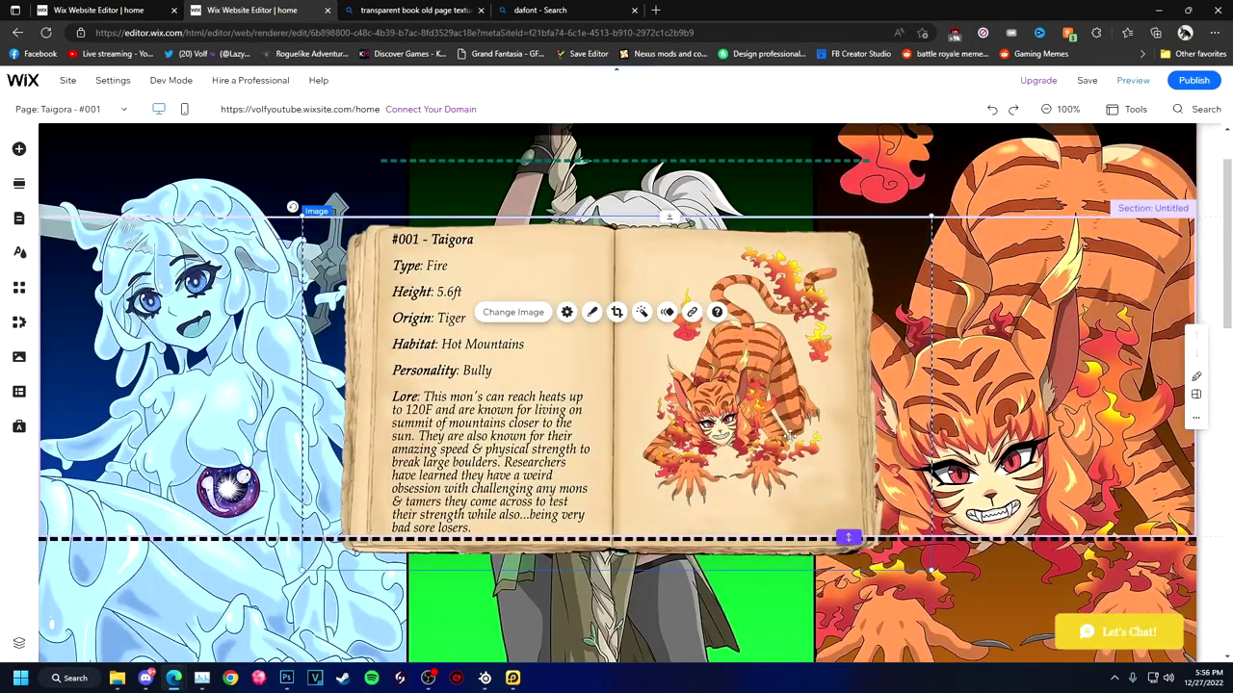
{"action": "left_click_drag", "start_coordinate": [790, 435], "coordinate": [630, 376]}
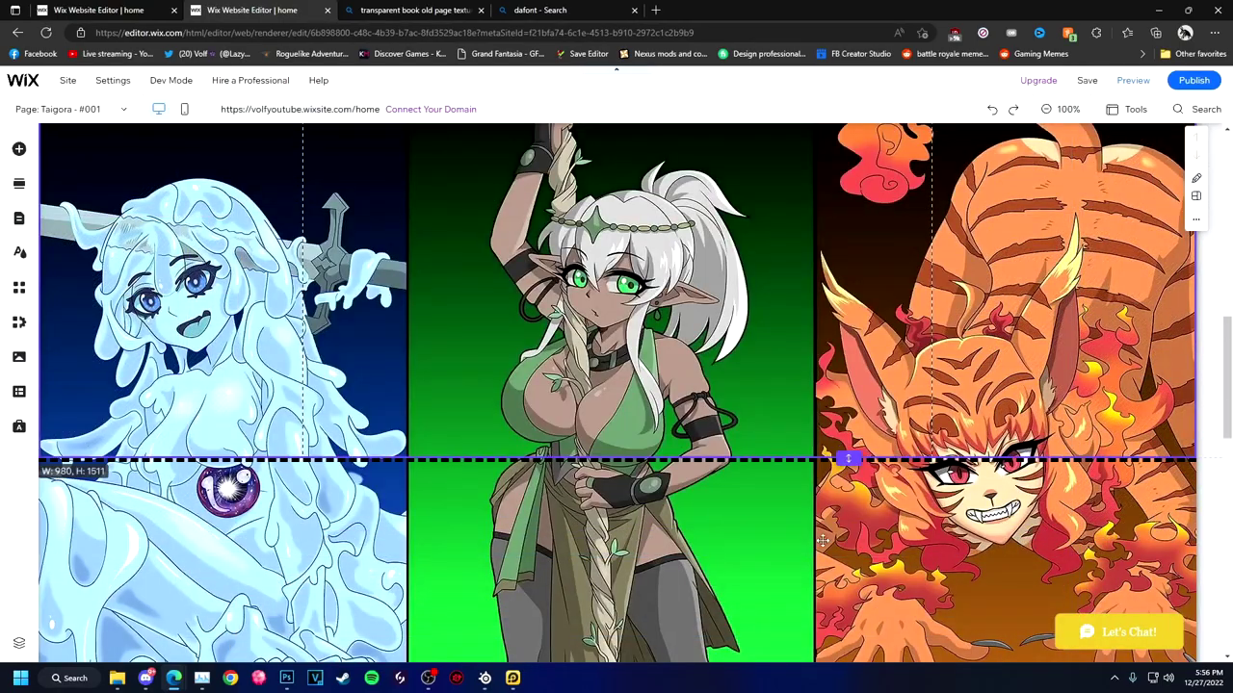
{"action": "left_click_drag", "start_coordinate": [630, 376], "coordinate": [737, 356]}
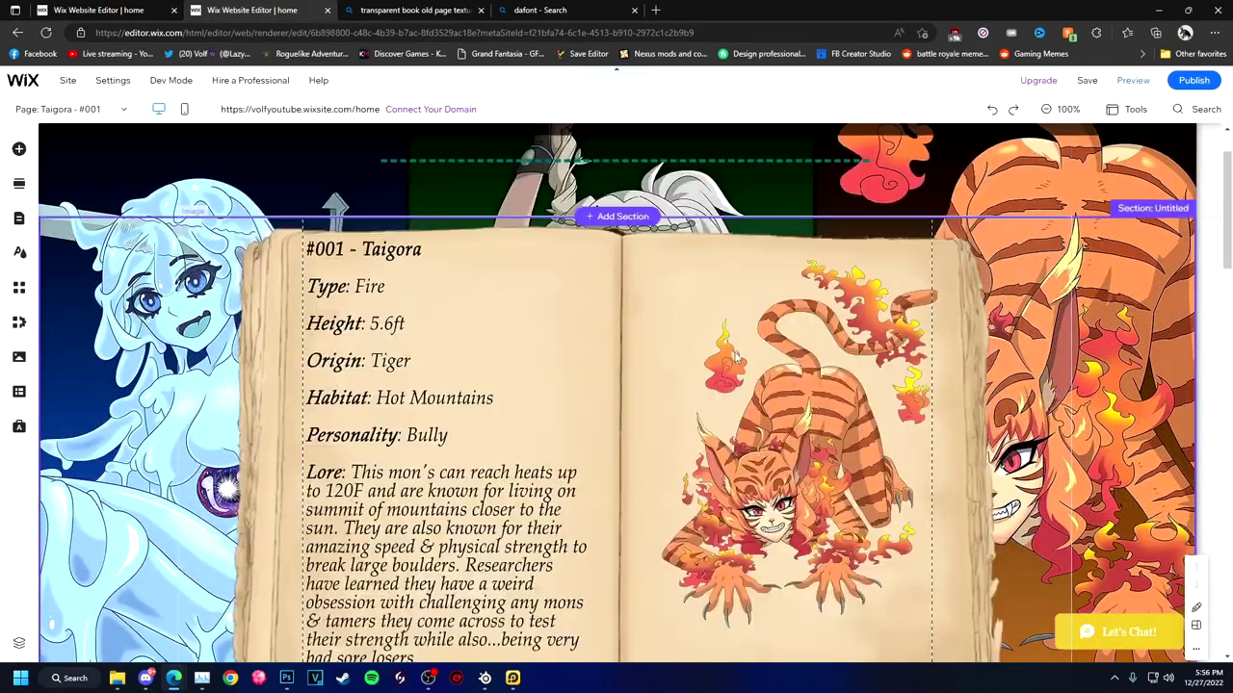
{"action": "scroll", "coordinate": [737, 357], "scroll_direction": "down", "scroll_amount": 1}
{"action": "right_click", "coordinate": [736, 357]}
{"action": "key", "text": "Escape"}
{"action": "key", "text": "ctrl+s"}
{"action": "key", "text": "Escape"}
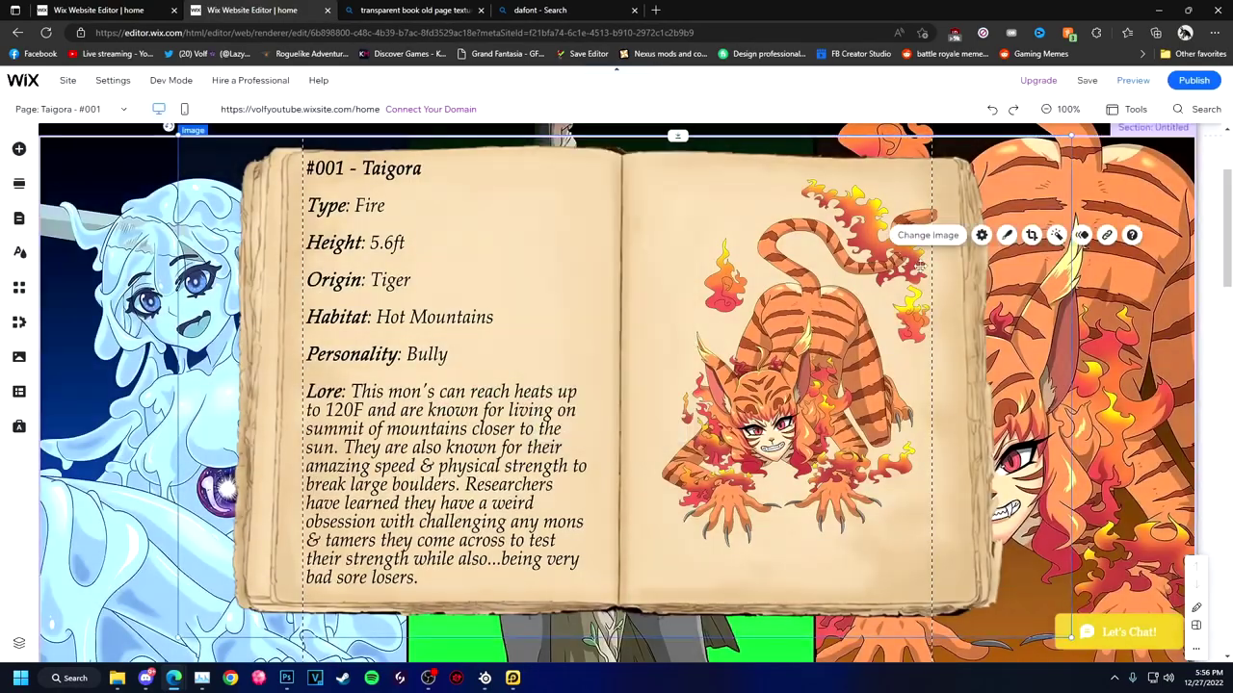
{"action": "left_click", "coordinate": [1128, 210]}
{"action": "key", "text": "ctrl+s"}
Preview the Monster Girl Book, Slime Girl and Taigora pages, check mobile view, then resume mobile editing
{"action": "left_click", "coordinate": [785, 474]}
{"action": "left_click", "coordinate": [18, 218]}
{"action": "left_click", "coordinate": [241, 240]}
{"action": "left_click", "coordinate": [1132, 80]}
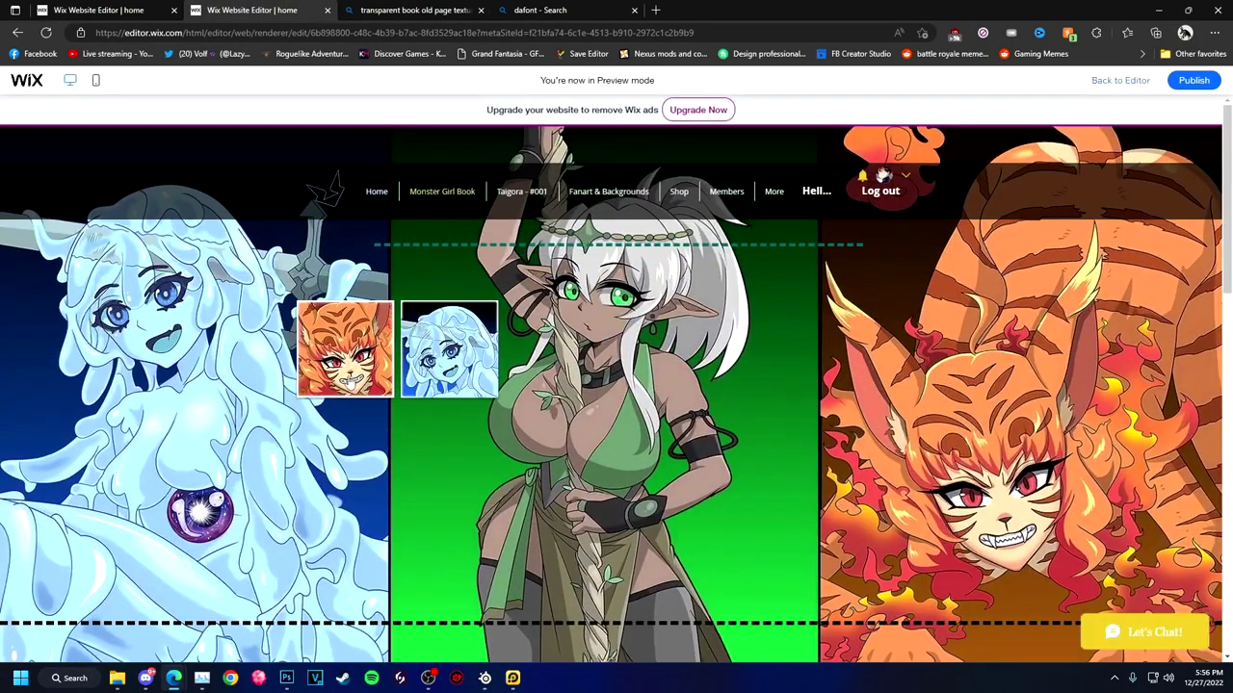
{"action": "left_click", "coordinate": [353, 389]}
{"action": "left_click", "coordinate": [442, 191]}
{"action": "left_click", "coordinate": [449, 348]}
{"action": "left_click", "coordinate": [521, 190]}
{"action": "left_click", "coordinate": [442, 191]}
{"action": "left_click", "coordinate": [521, 191]}
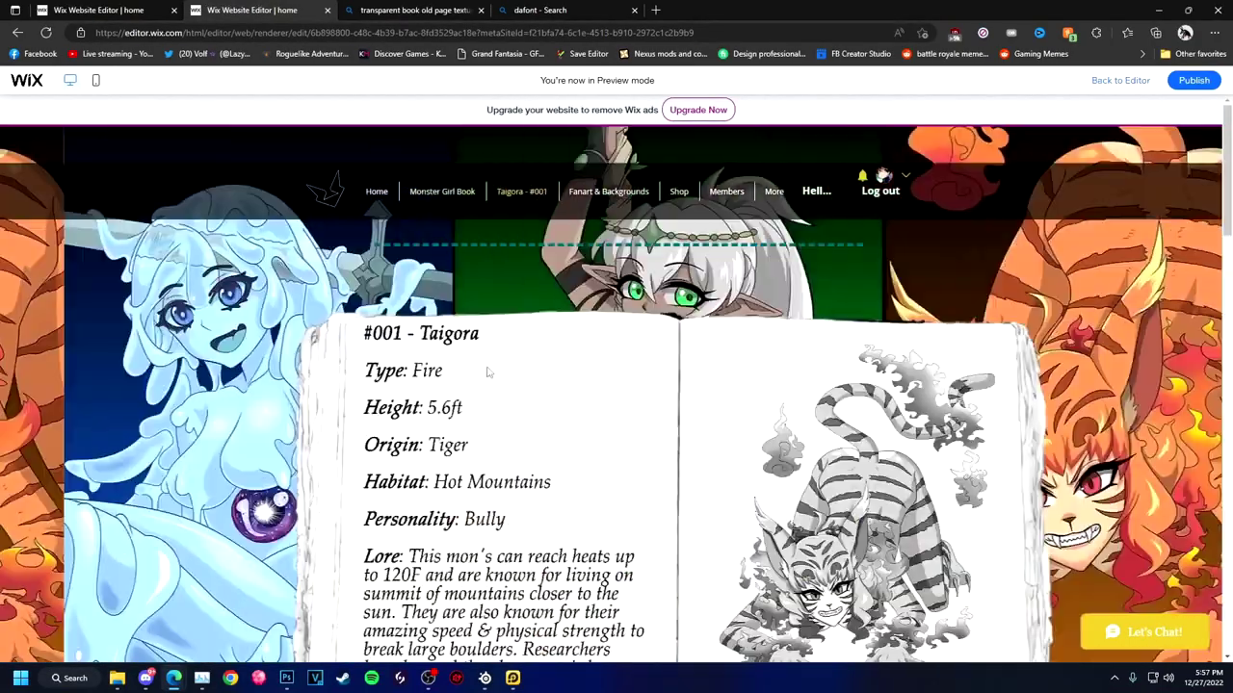
{"action": "left_click", "coordinate": [95, 80]}
{"action": "left_click", "coordinate": [1120, 80]}
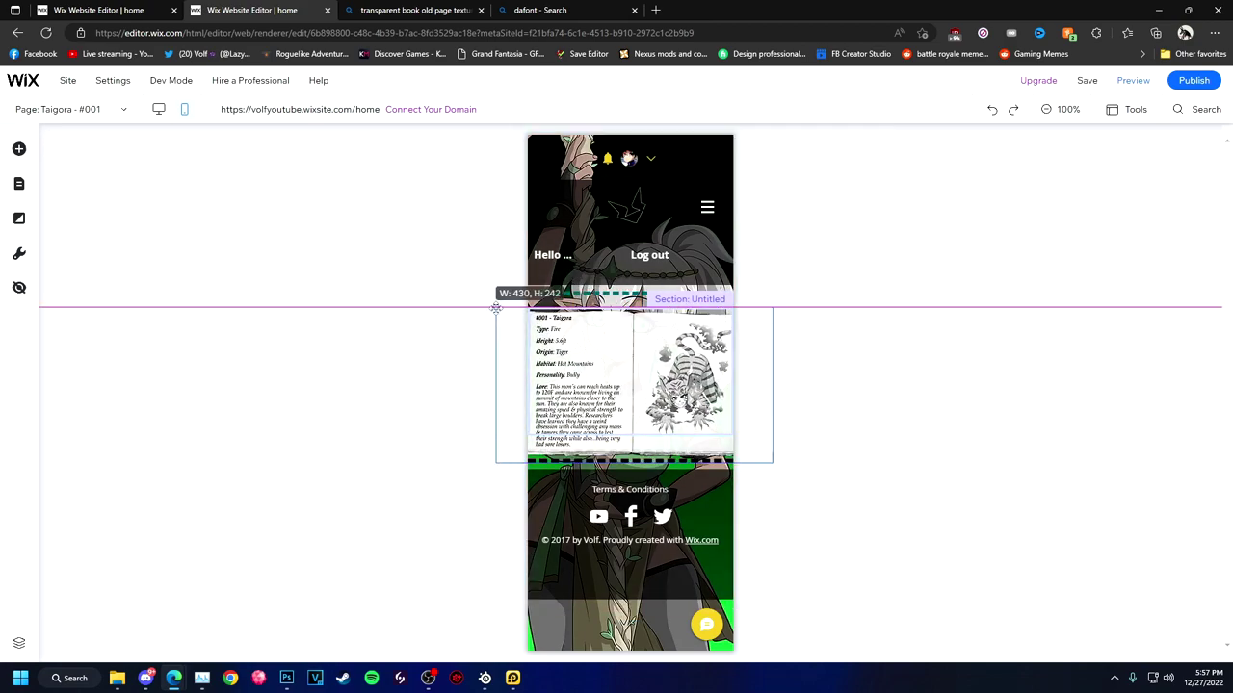
Save the site and go to the Slime Girl page in mobile view
{"action": "key", "text": "ctrl+s"}
{"action": "key", "text": "Escape"}
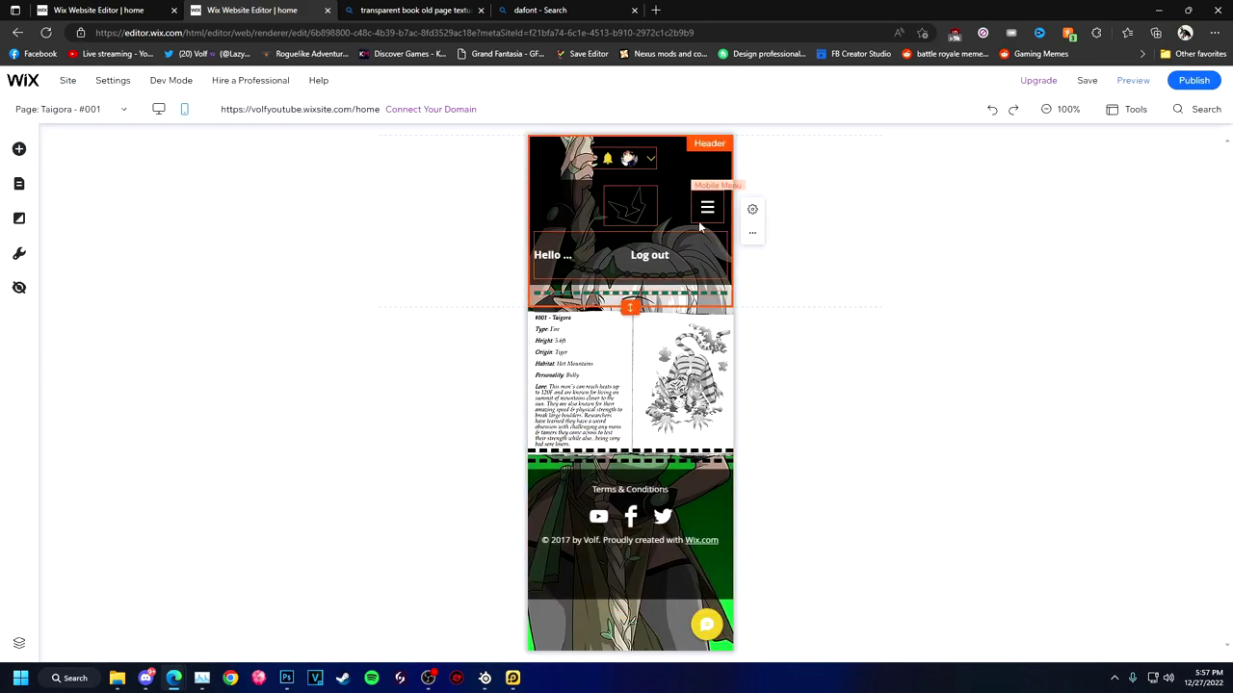
{"action": "left_click", "coordinate": [707, 207]}
{"action": "left_click", "coordinate": [536, 160]}
{"action": "left_click", "coordinate": [212, 302]}
Move the comments below the Slime Girl book and resize the book image to fit mobile width
{"action": "mouse_move", "coordinate": [626, 433]}
{"action": "left_mouse_down"}
{"action": "mouse_move", "coordinate": [626, 300]}
{"action": "mouse_move", "coordinate": [616, 318]}
{"action": "left_mouse_up"}
{"action": "left_click", "coordinate": [597, 289]}
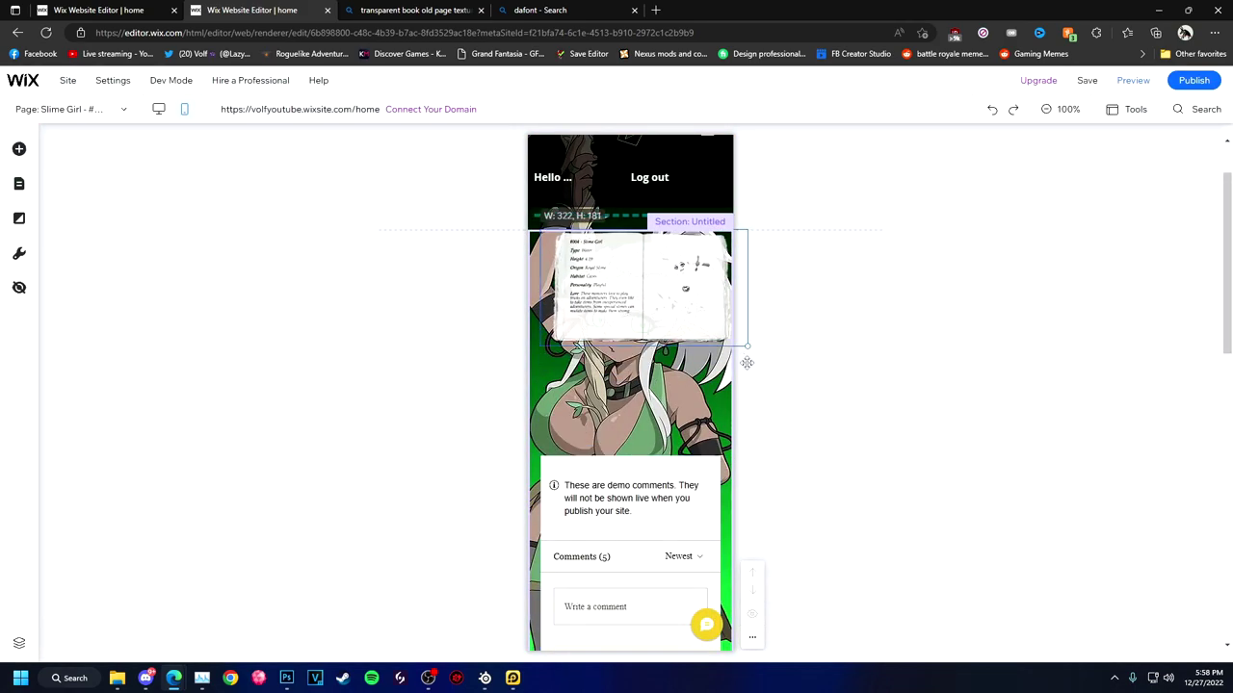
{"action": "left_click_drag", "start_coordinate": [497, 387], "coordinate": [498, 385]}
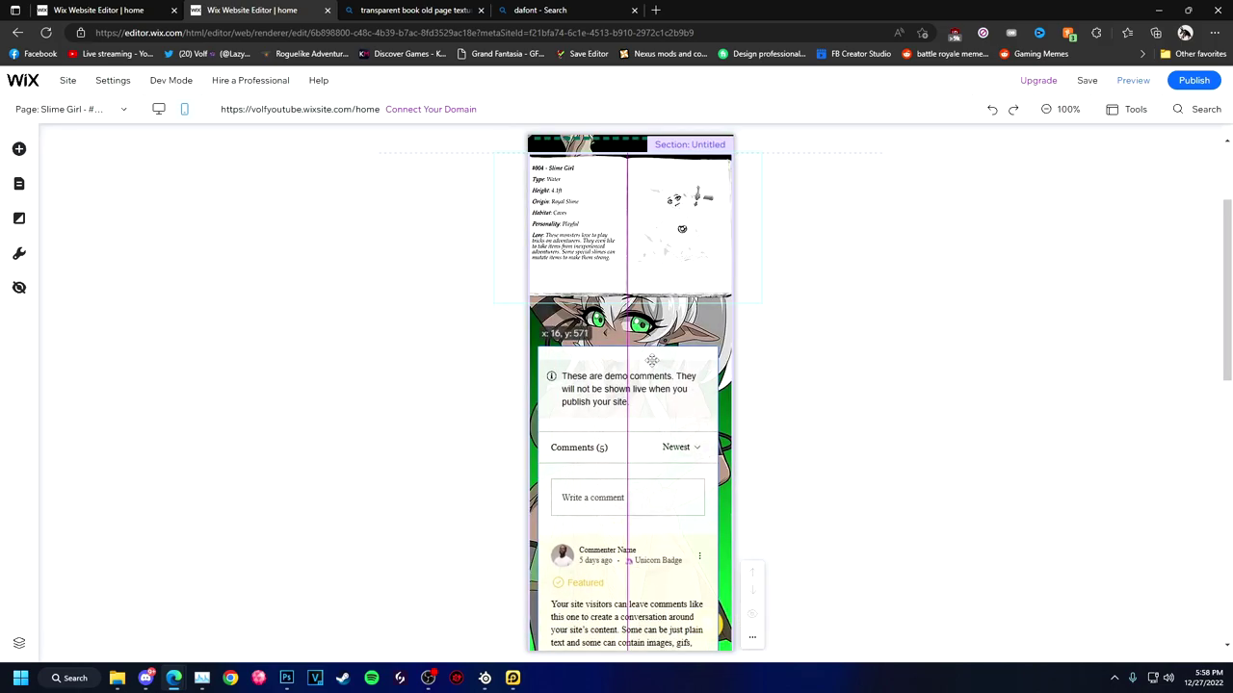
Save, then return to the desktop layout on the Taigora #001 page
{"action": "key", "text": "ctrl+s"}
{"action": "left_click", "coordinate": [784, 473]}
{"action": "left_click", "coordinate": [159, 109]}
{"action": "left_click", "coordinate": [18, 218]}
{"action": "left_click", "coordinate": [222, 270]}
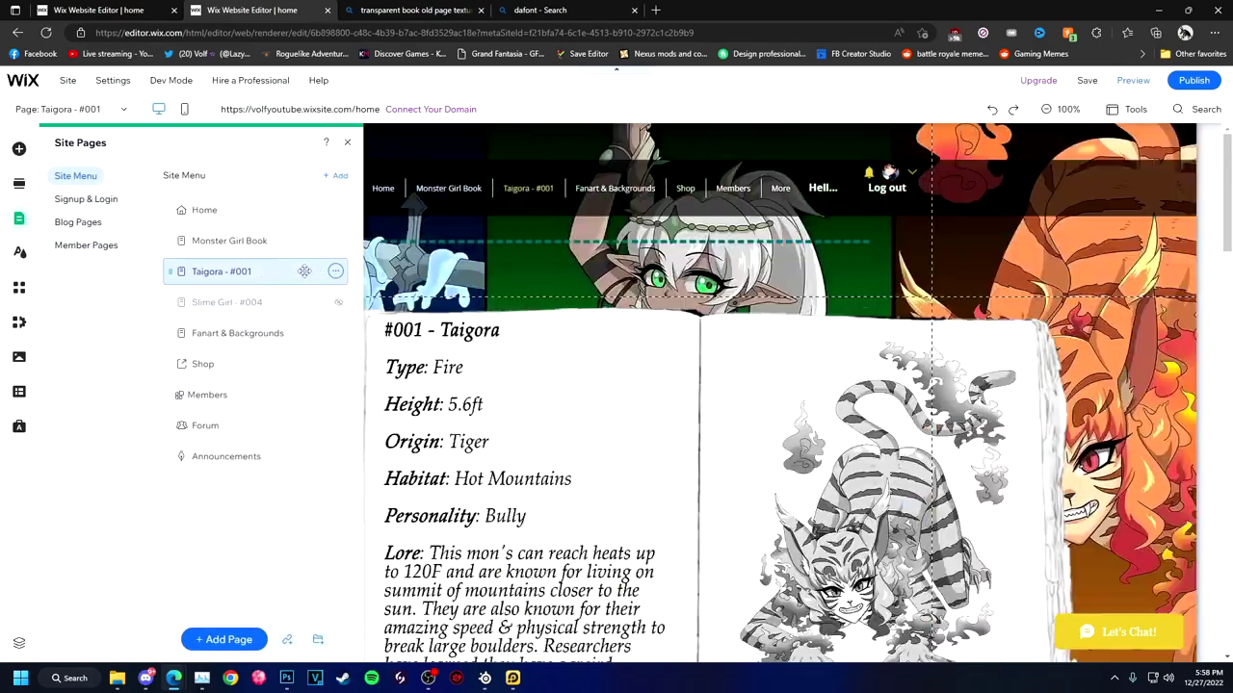
Save the current Taigora page changes
{"action": "scroll", "coordinate": [259, 402], "scroll_direction": "down", "scroll_amount": 3}
{"action": "scroll", "coordinate": [258, 403], "scroll_direction": "up", "scroll_amount": 3}
{"action": "left_click", "coordinate": [1086, 80]}
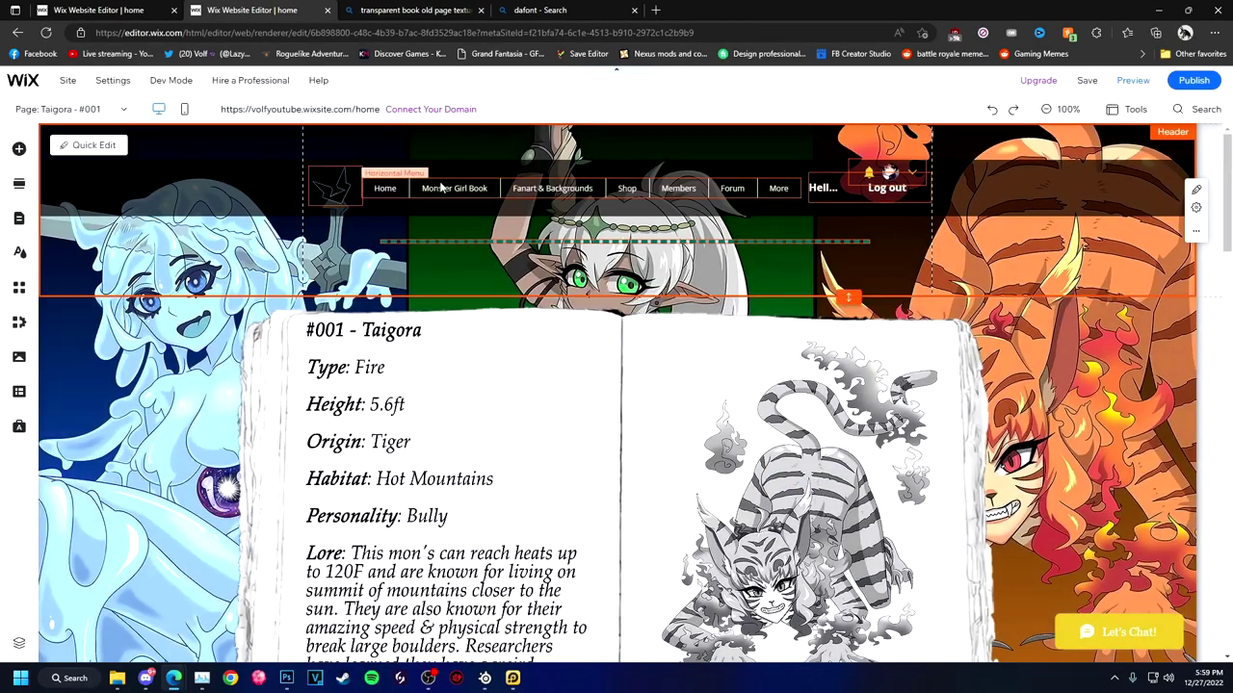
{"action": "left_click", "coordinate": [751, 193]}
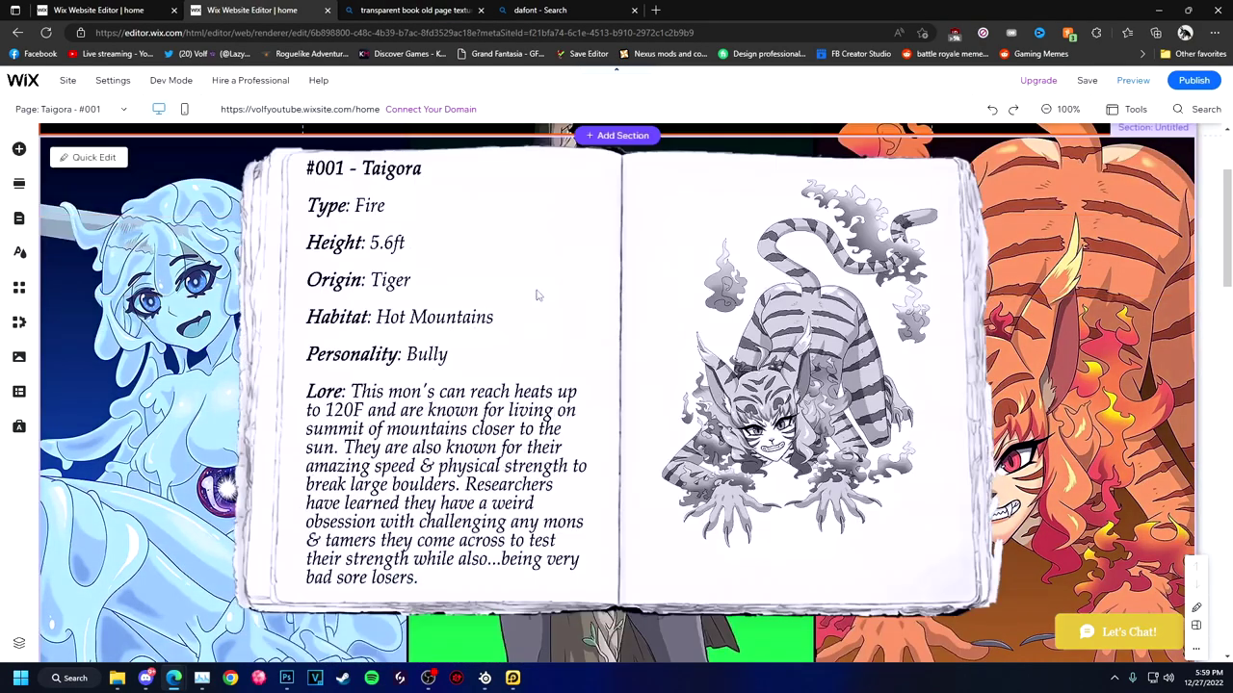
Add the Wix Comments app from the app market and place it below the Taigora book
{"action": "left_click", "coordinate": [19, 287]}
{"action": "left_click", "coordinate": [96, 179]}
{"action": "type", "text": "comment"}
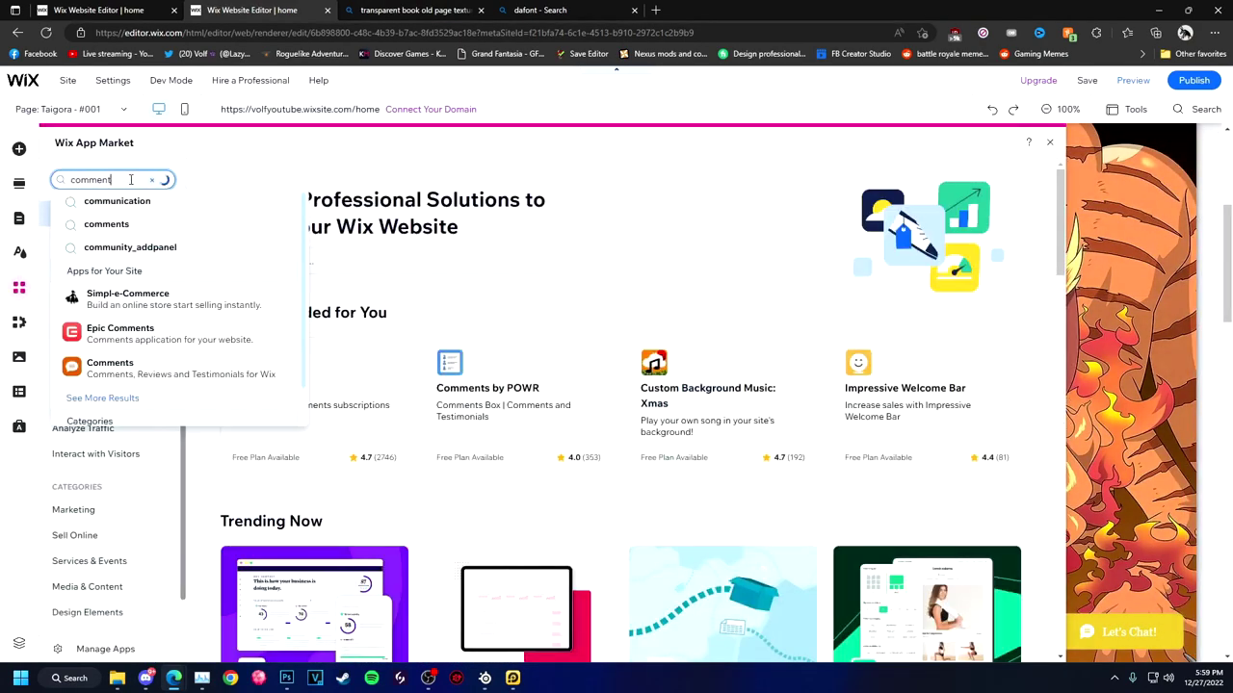
{"action": "left_click", "coordinate": [110, 360]}
{"action": "left_click", "coordinate": [331, 360]}
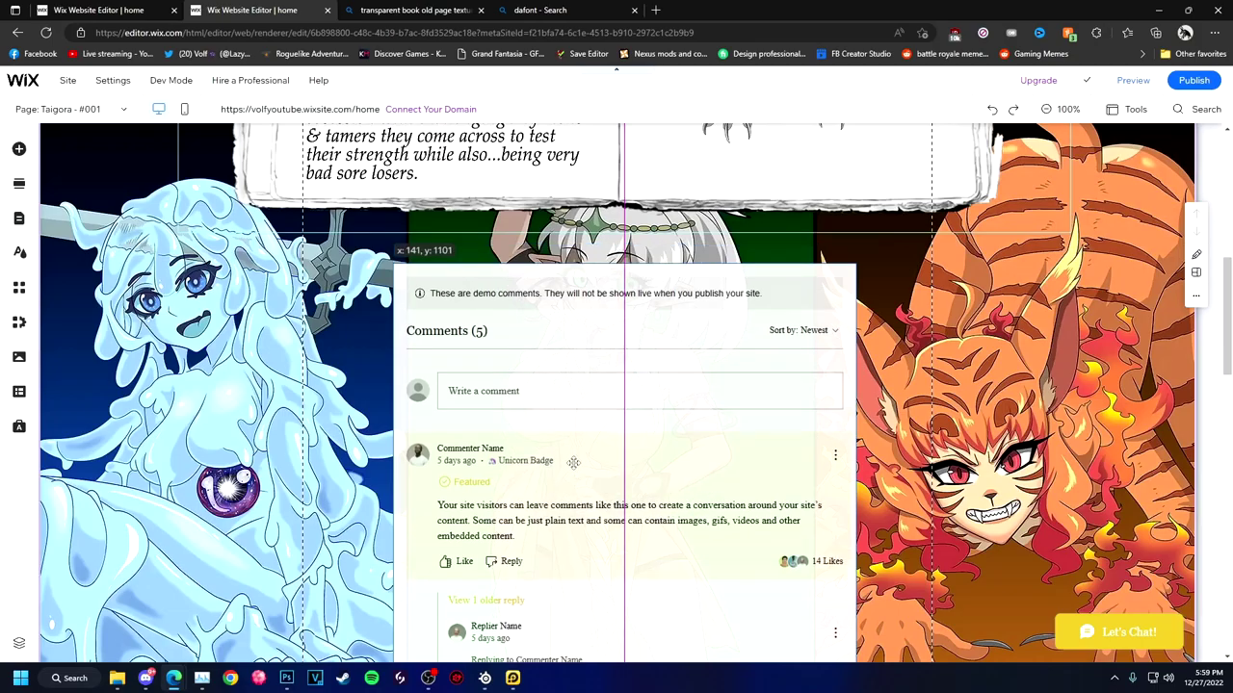
{"action": "left_click_drag", "start_coordinate": [572, 442], "coordinate": [776, 297]}
Save and publish the site, then reload the other editor tab
{"action": "key", "text": "ctrl+s"}
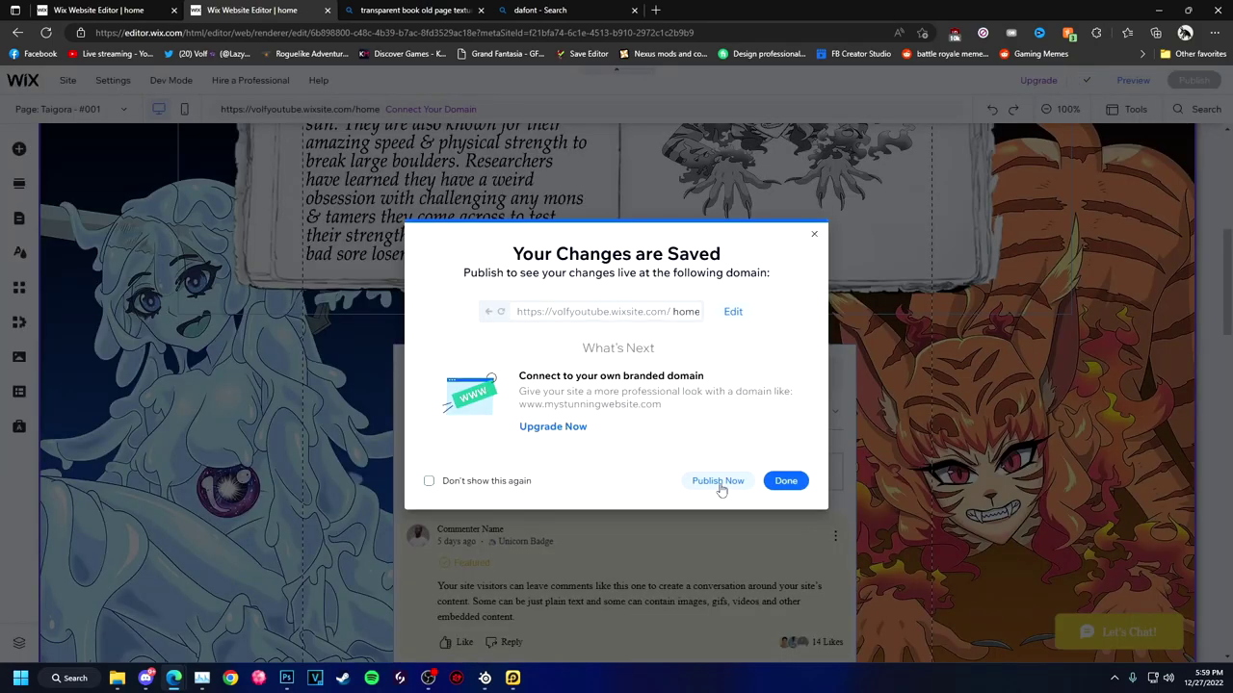
{"action": "left_click", "coordinate": [720, 486]}
{"action": "left_click", "coordinate": [106, 10]}
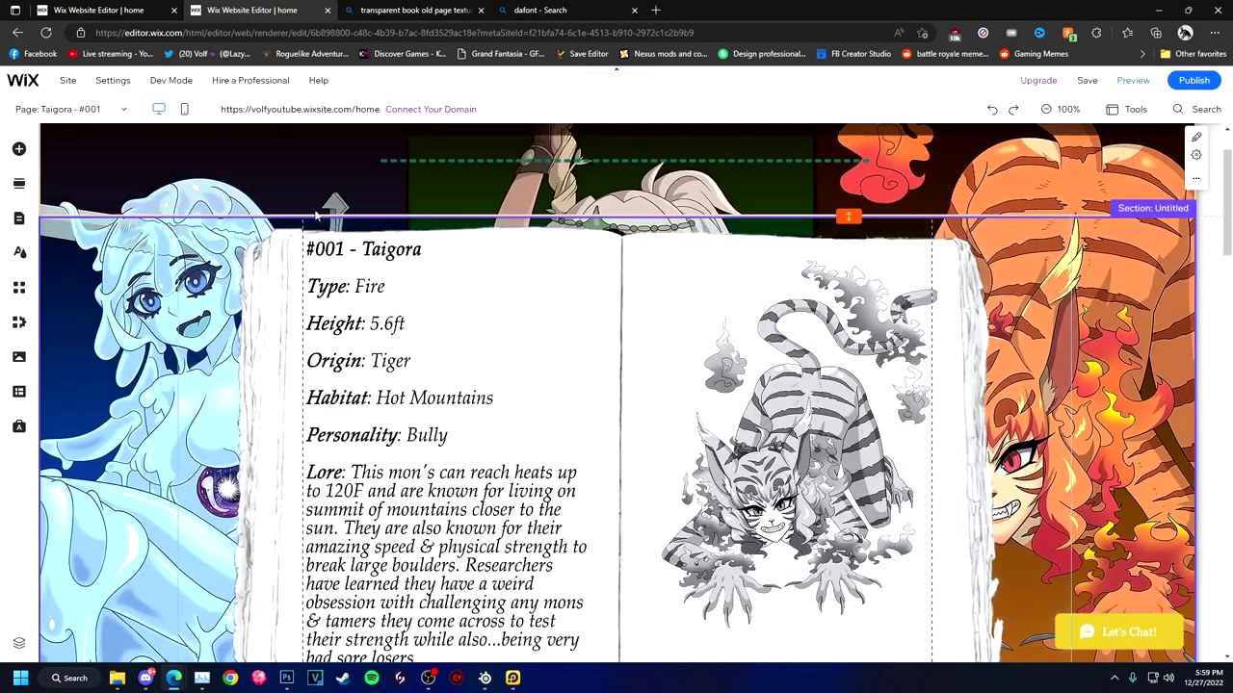
{"action": "key", "text": "F5"}
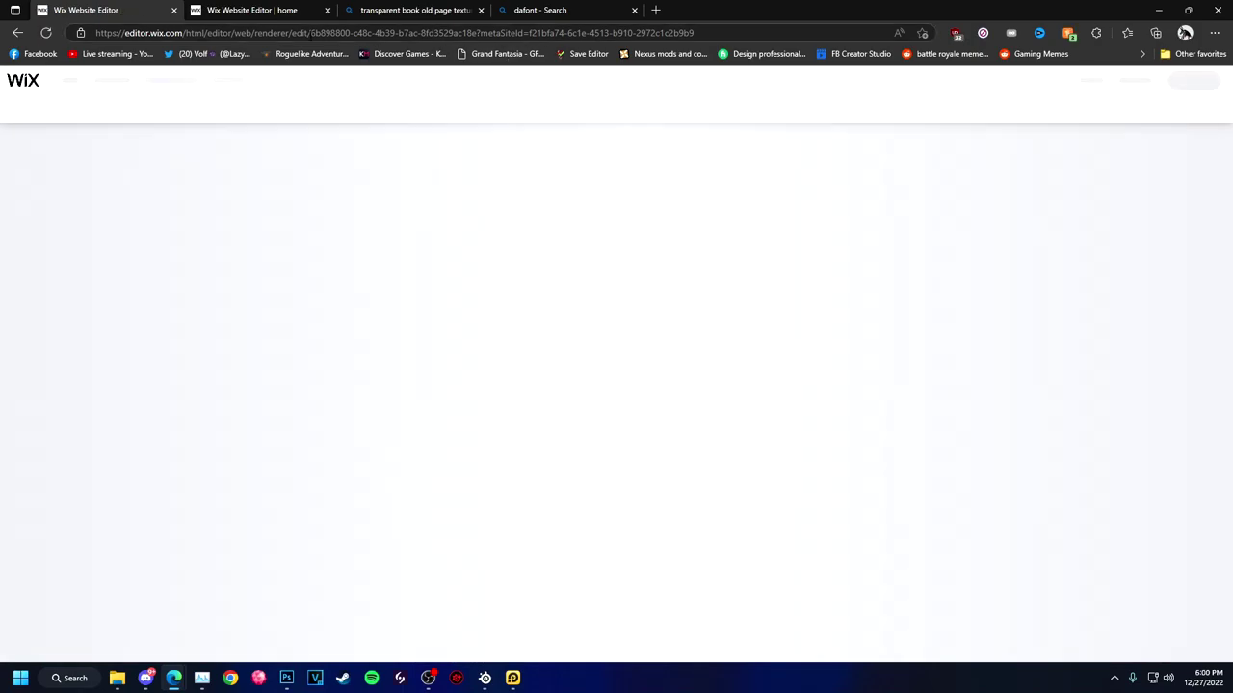
In a new tab, open the published site through the YouTube channel's link
{"action": "left_click", "coordinate": [308, 34]}
{"action": "type", "text": "wix"}
{"action": "key", "text": "Escape"}
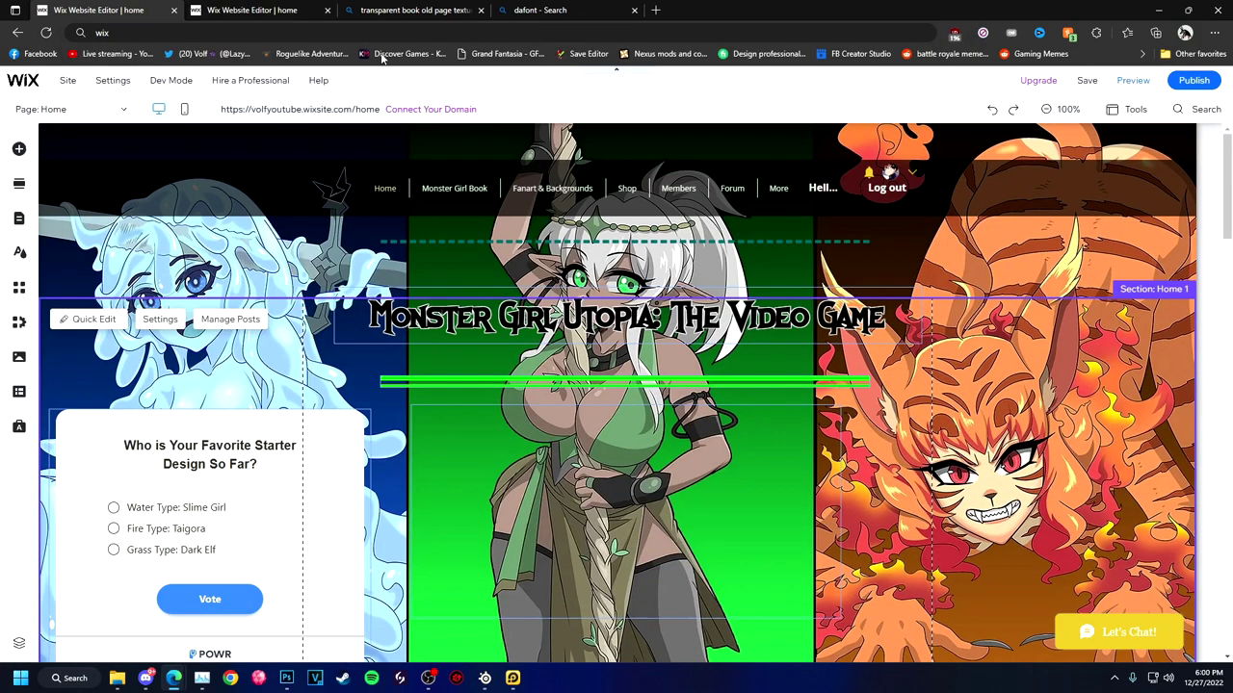
{"action": "left_click", "coordinate": [656, 10]}
{"action": "type", "text": "you"}
{"action": "left_click", "coordinate": [321, 156]}
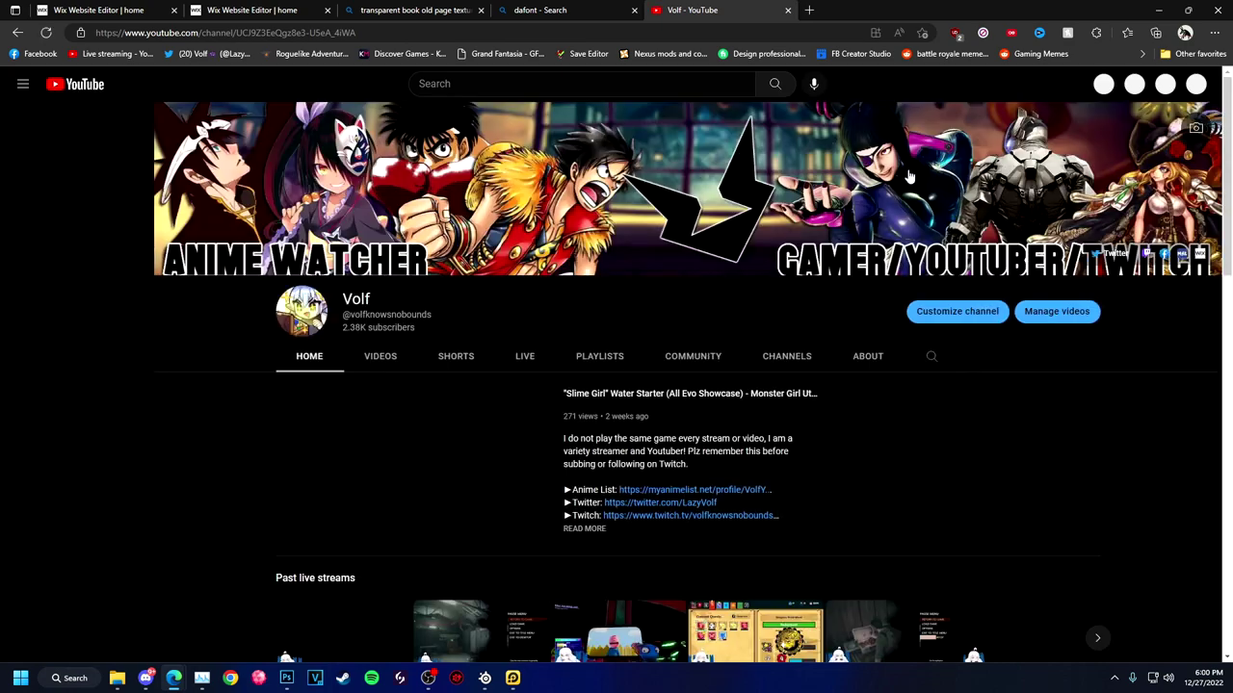
{"action": "left_click", "coordinate": [616, 506]}
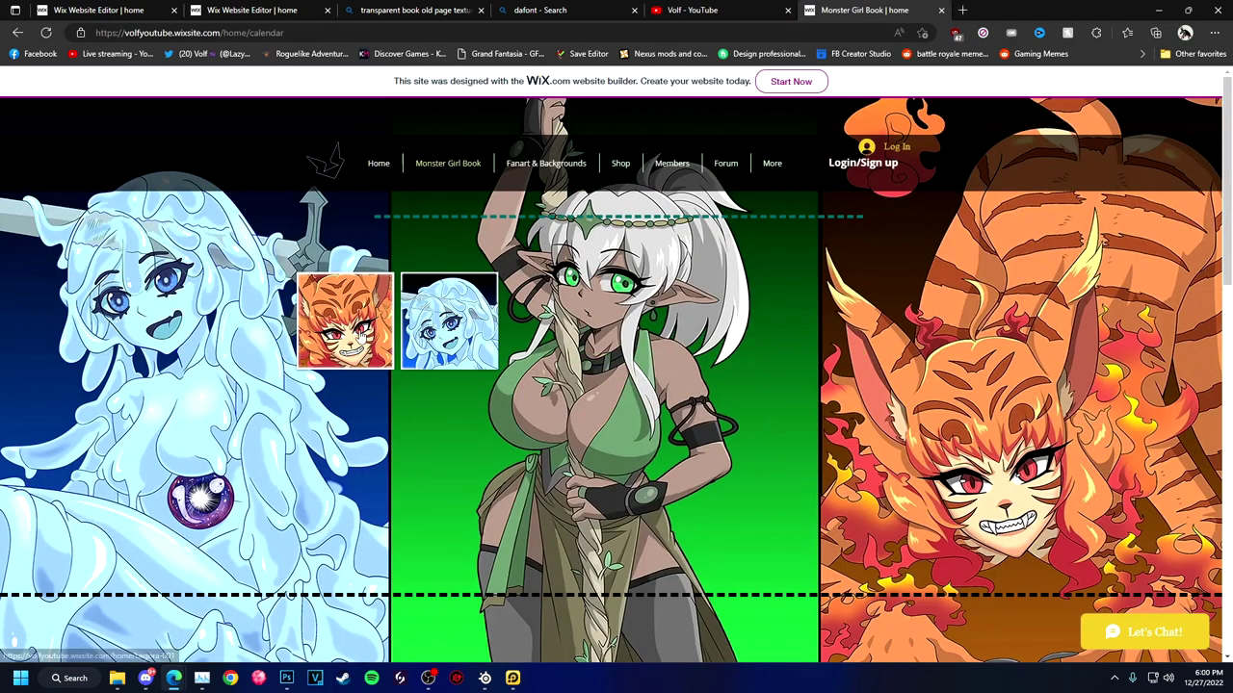
Browse the live Taigora, Forum, Members and Home pages, then return to the editor's page list
{"action": "scroll", "coordinate": [607, 329], "scroll_direction": "down", "scroll_amount": 5}
{"action": "scroll", "coordinate": [607, 333], "scroll_direction": "down", "scroll_amount": 2}
{"action": "scroll", "coordinate": [609, 333], "scroll_direction": "up", "scroll_amount": 3}
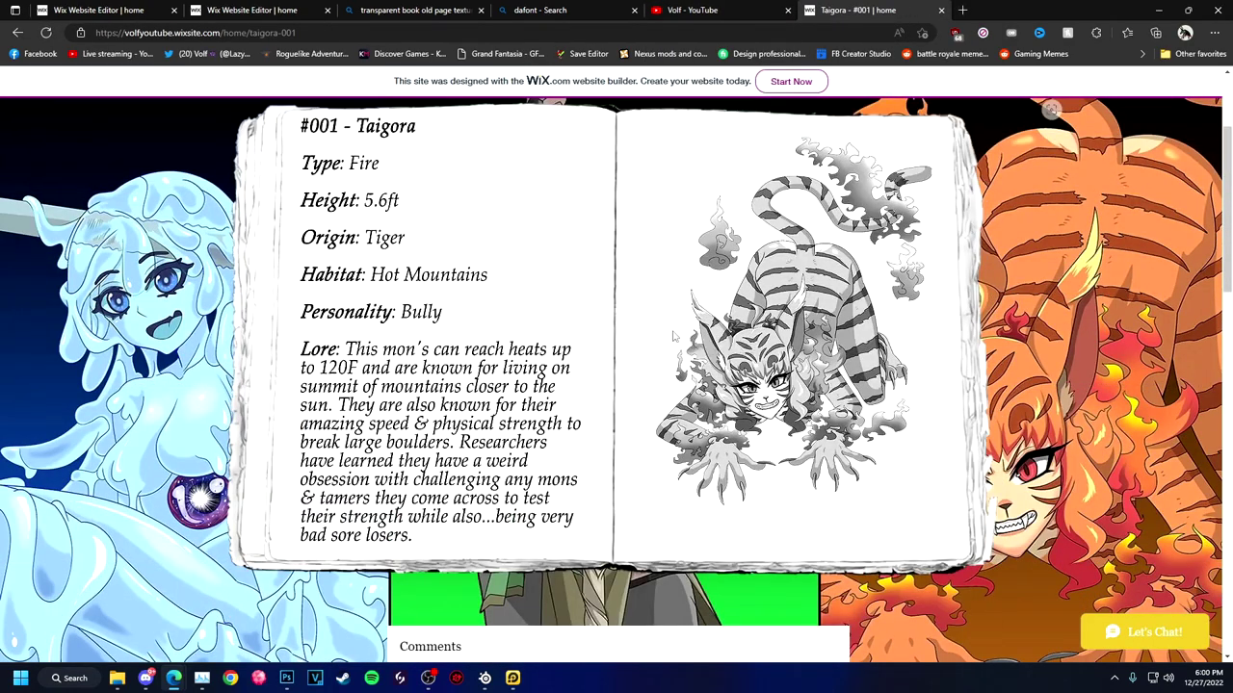
{"action": "scroll", "coordinate": [677, 337], "scroll_direction": "up", "scroll_amount": 2}
{"action": "left_click", "coordinate": [660, 164]}
{"action": "left_click", "coordinate": [659, 164]}
{"action": "left_click", "coordinate": [393, 165]}
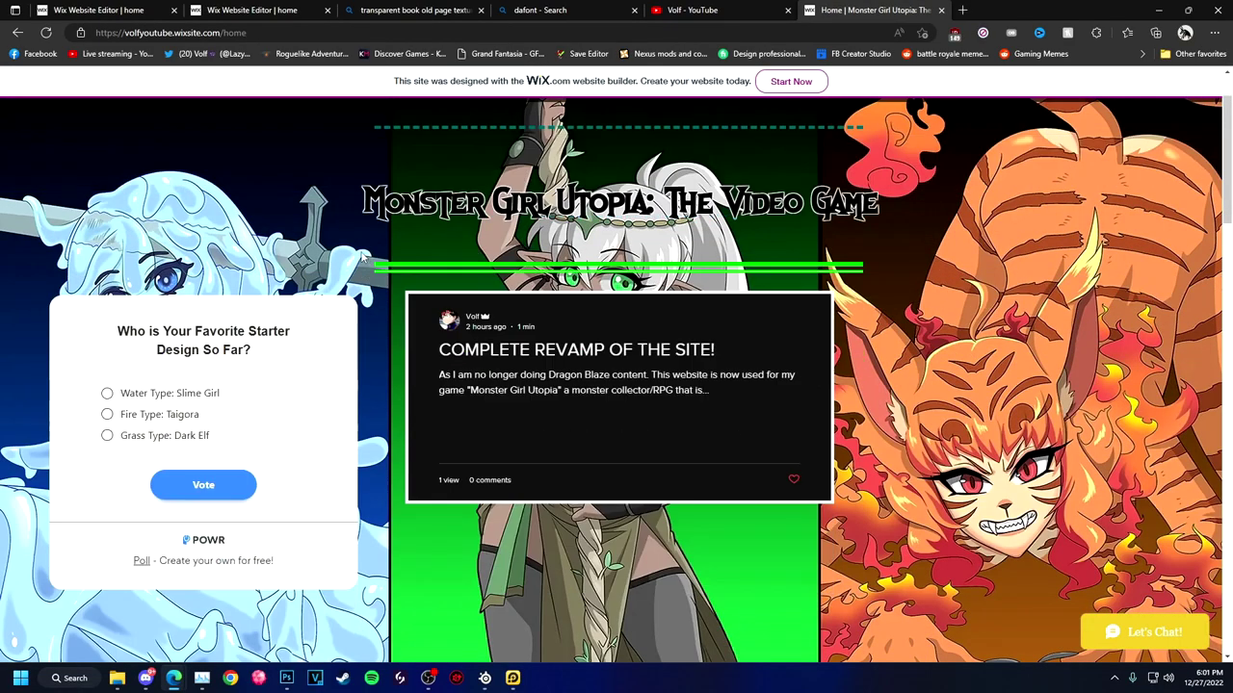
{"action": "left_click", "coordinate": [250, 9]}
{"action": "left_click", "coordinate": [70, 636]}
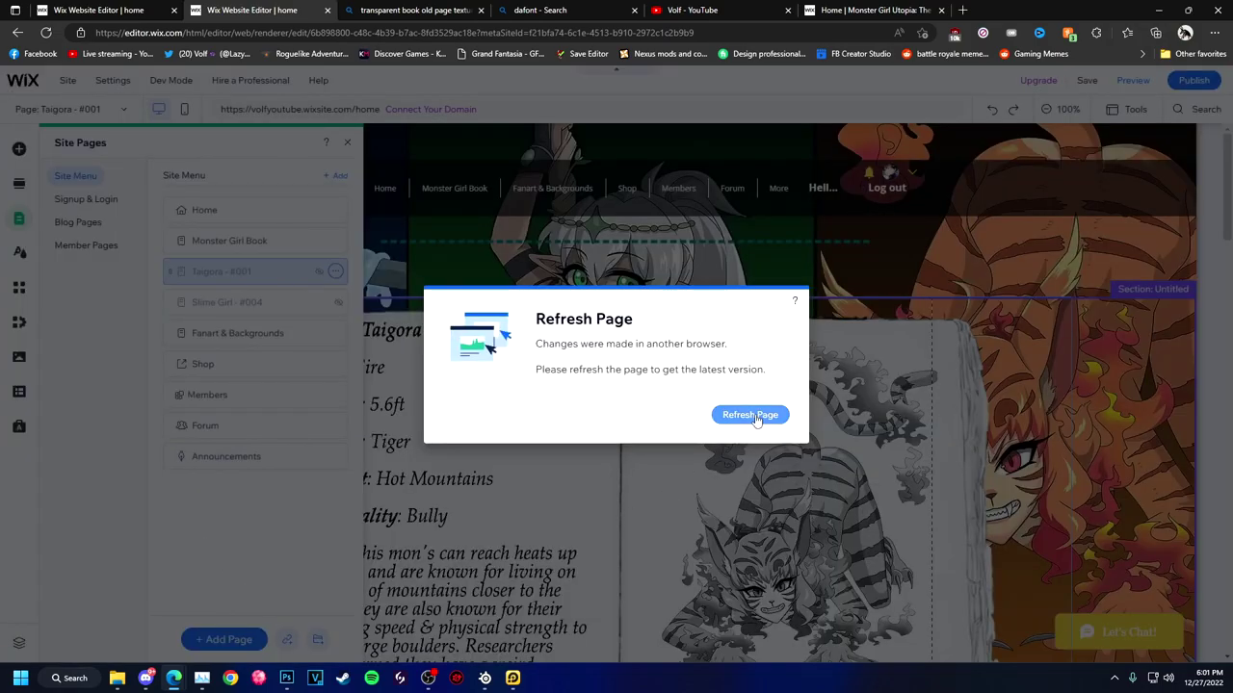
Refresh the editor, close the duplicate tab, and move Slime Girl - #004 to the page list bottom
{"action": "left_click", "coordinate": [751, 416]}
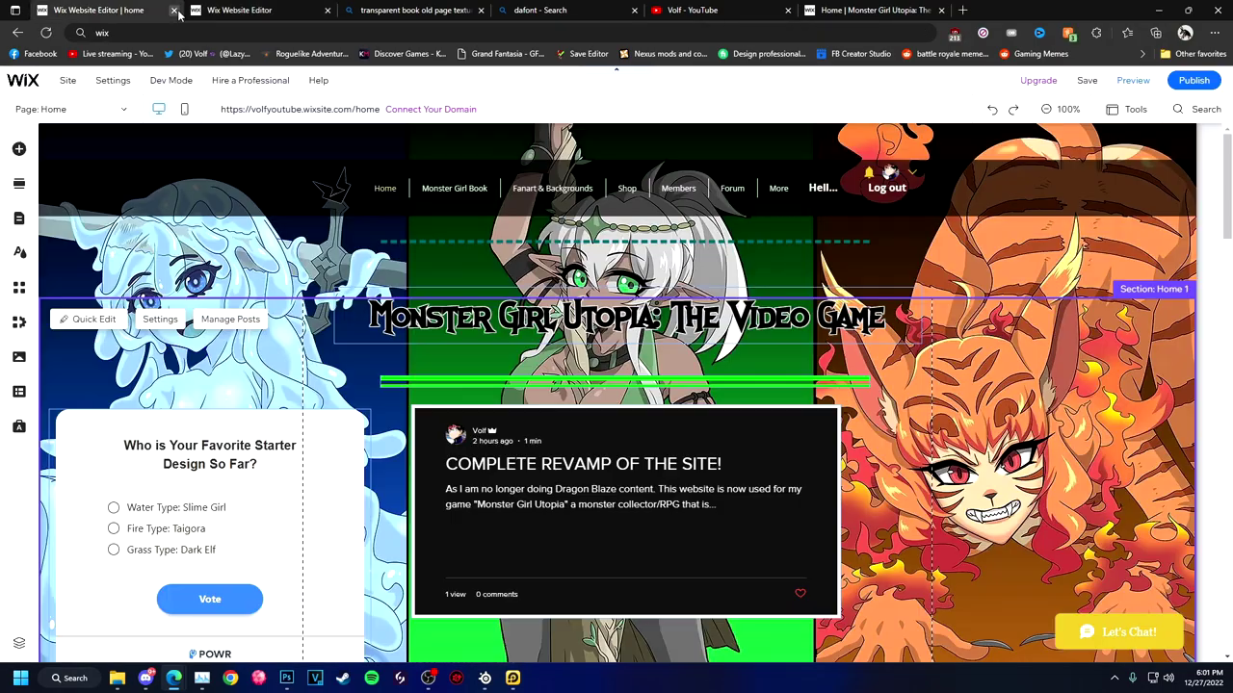
{"action": "key", "text": "ctrl+w"}
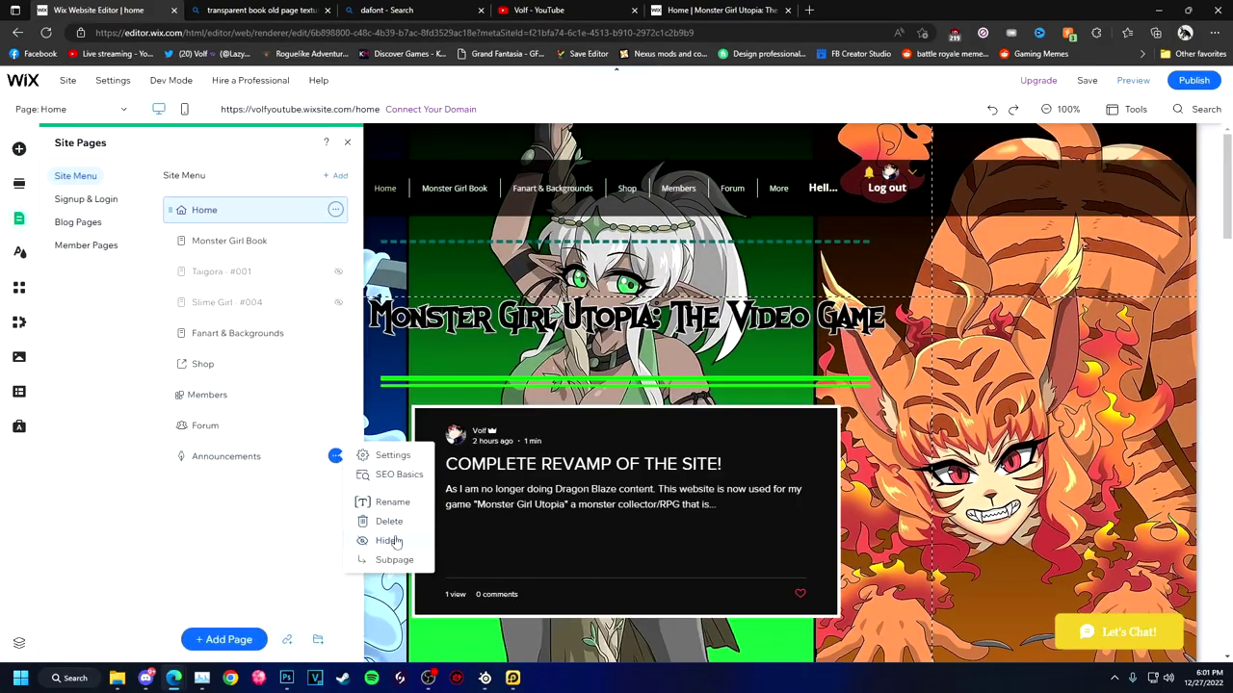
{"action": "left_click_drag", "start_coordinate": [229, 271], "coordinate": [226, 456]}
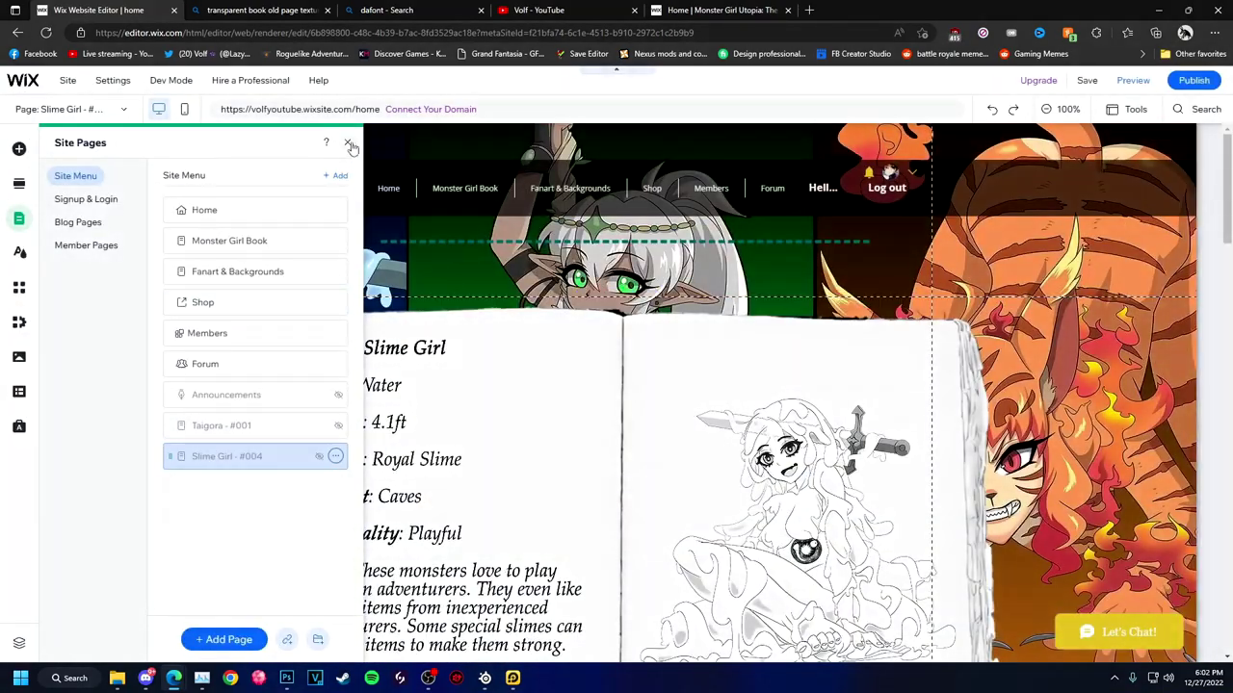
{"action": "left_click", "coordinate": [369, 188]}
{"action": "left_click", "coordinate": [722, 10]}
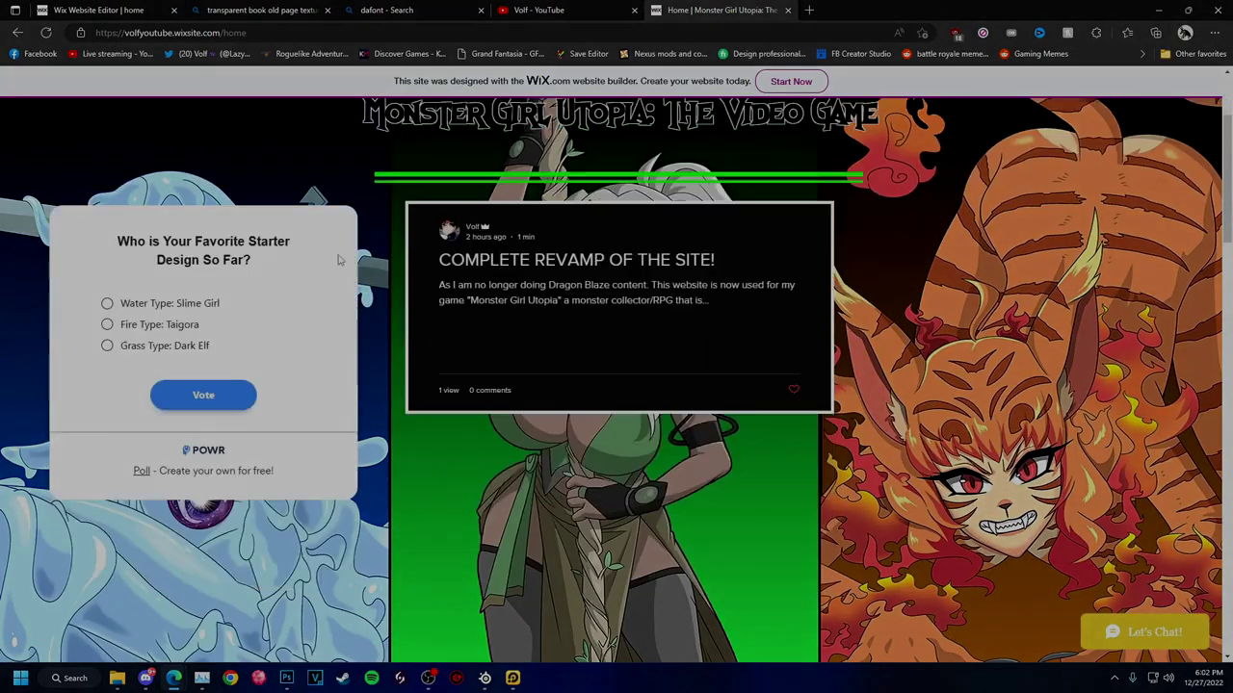